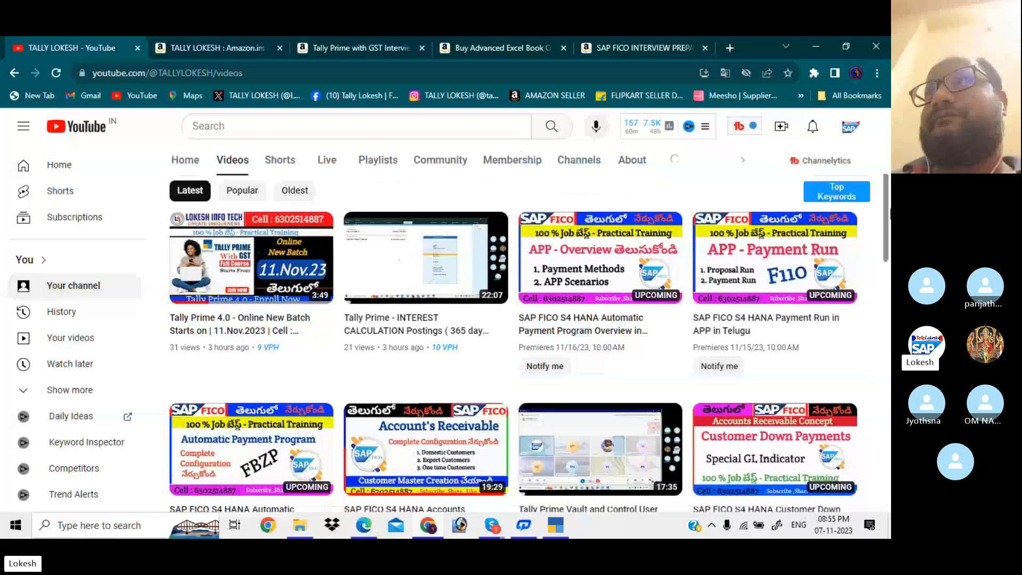
{"action": "scroll", "coordinate": [512, 329], "scroll_direction": "down", "scroll_amount": 1}
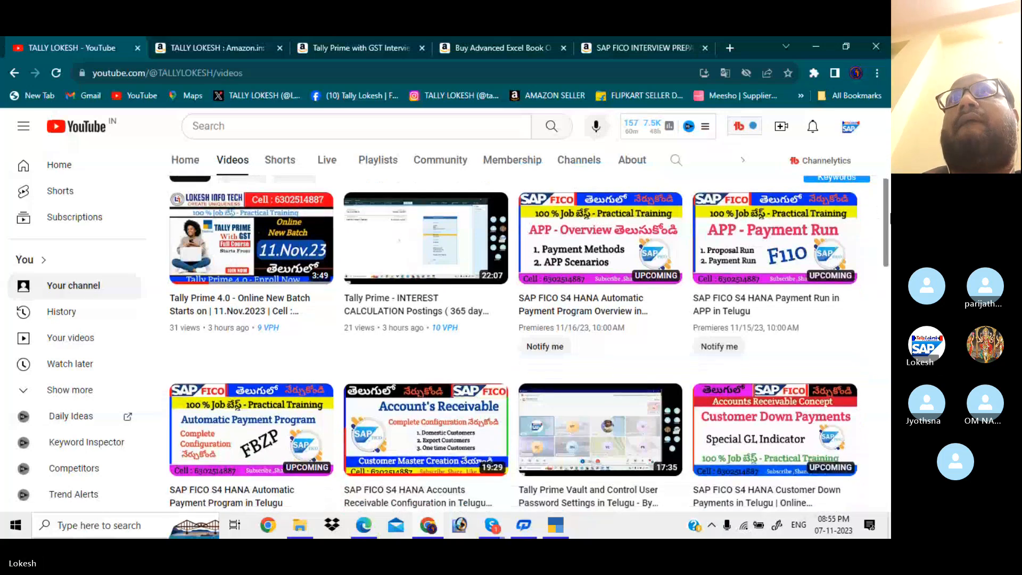
Browse the channel's uploaded videos, then switch to the Amazon page for the Tally Prime GST book.
{"action": "scroll", "coordinate": [512, 330], "scroll_direction": "up", "scroll_amount": 1}
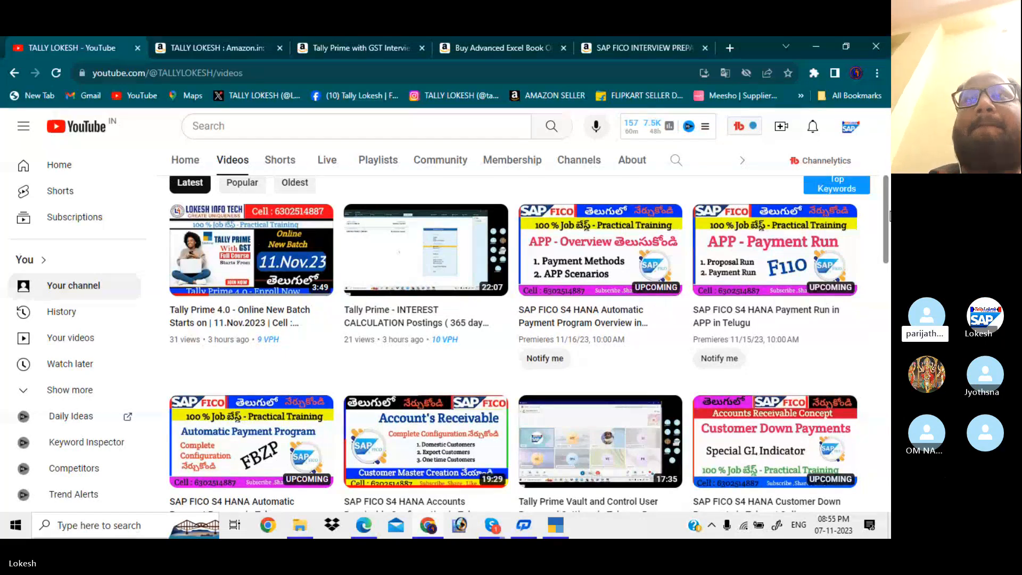
{"action": "left_click_drag", "start_coordinate": [890, 216], "coordinate": [890, 281]}
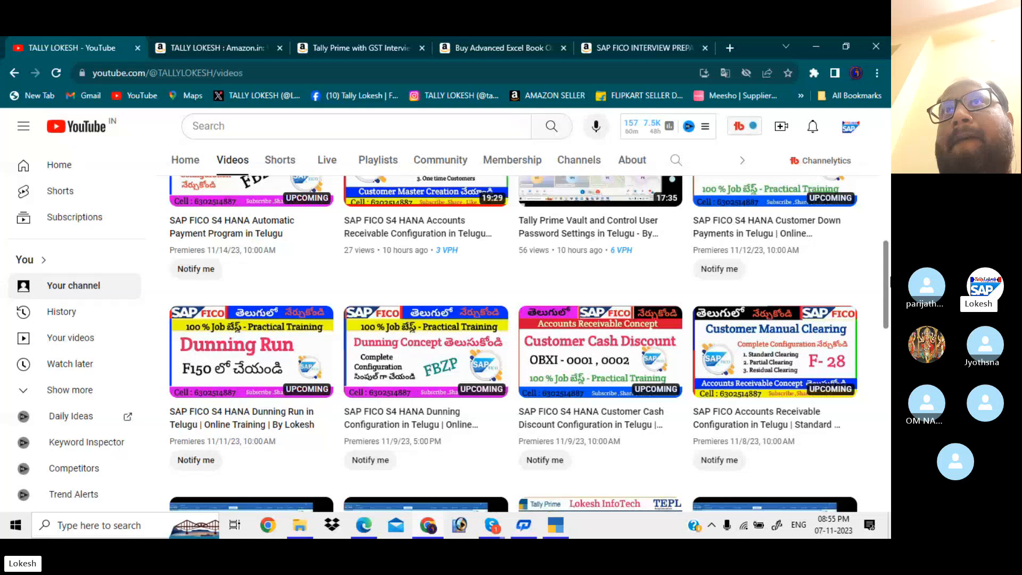
{"action": "left_click_drag", "start_coordinate": [891, 280], "coordinate": [878, 118]}
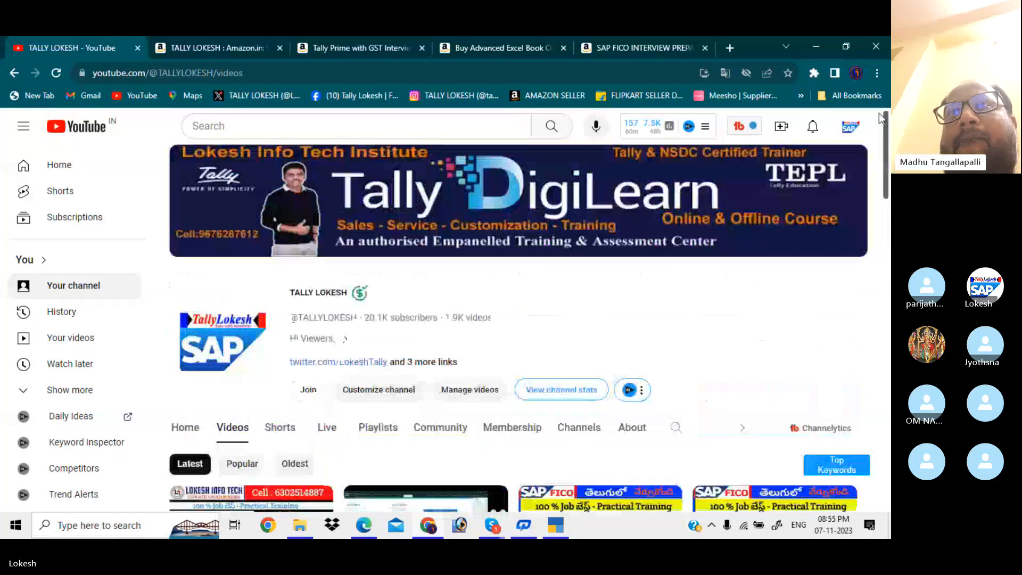
{"action": "left_click", "coordinate": [240, 48]}
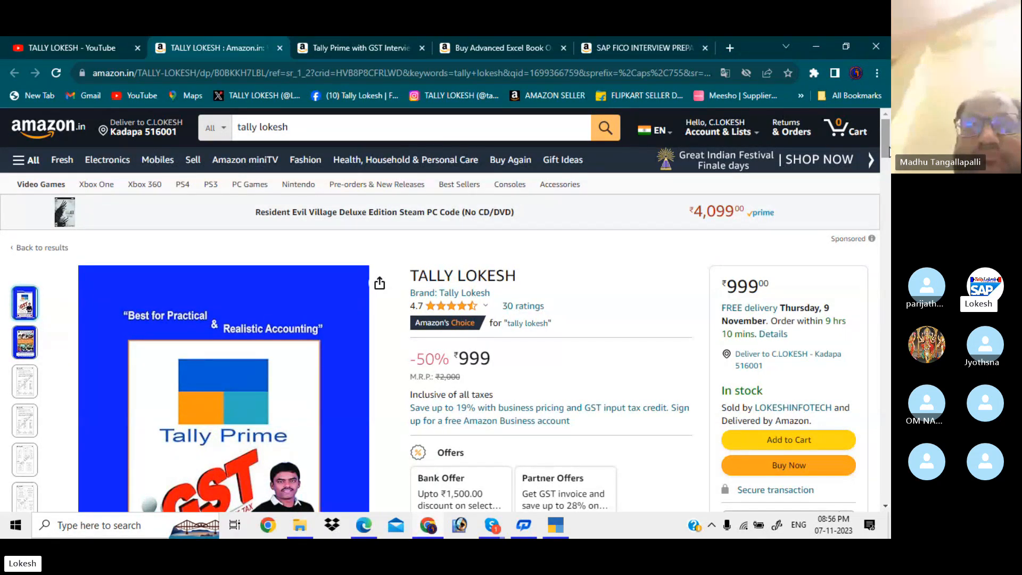
Switch to the Amazon page for the Tally Prime with GST Interview Questions & Answers Guide.
{"action": "left_click", "coordinate": [395, 47]}
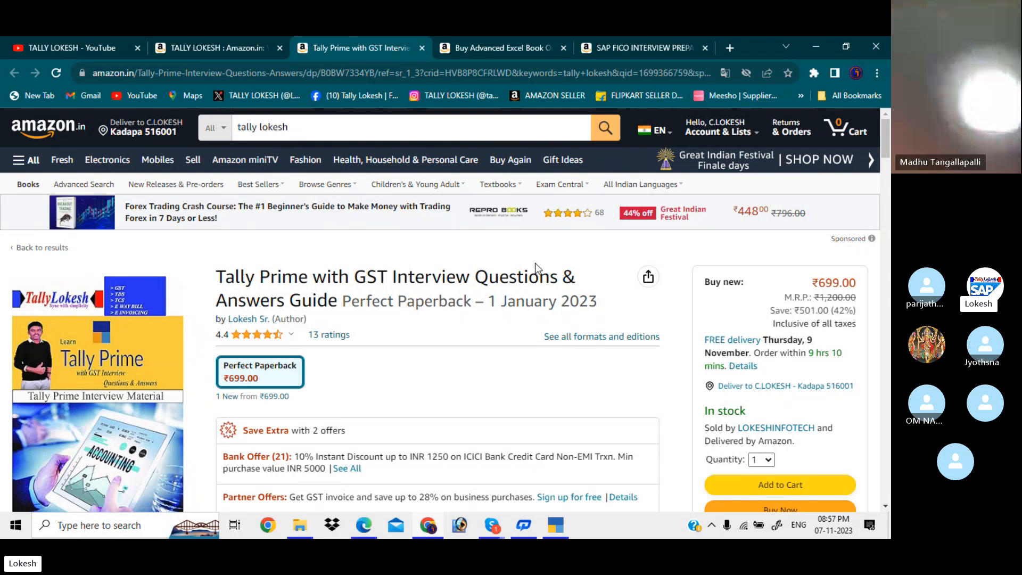
Bring TallyPrime forward and shut the INDIAN READYMADEs company.
{"action": "mouse_move", "coordinate": [559, 525]}
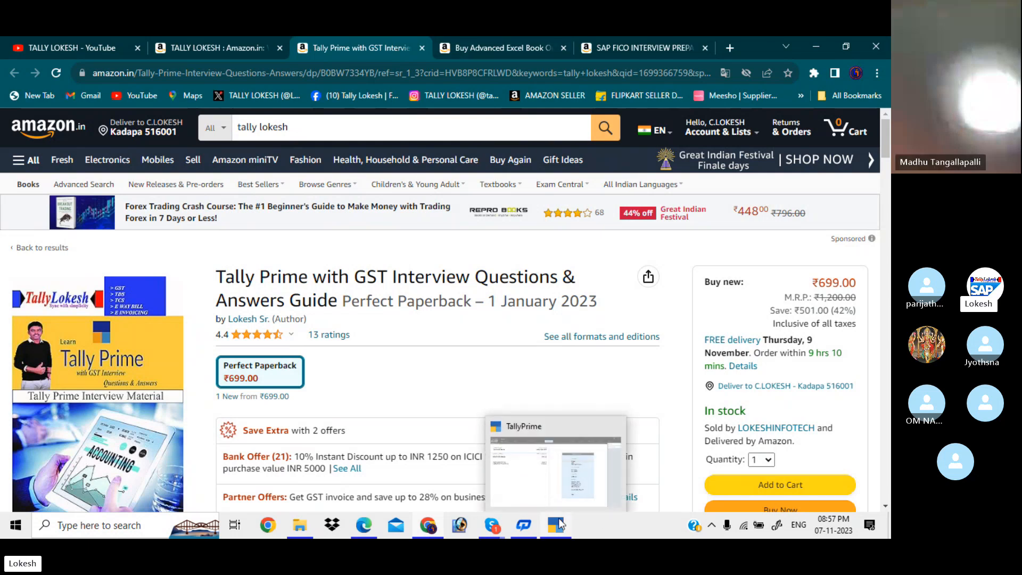
{"action": "left_click", "coordinate": [572, 469]}
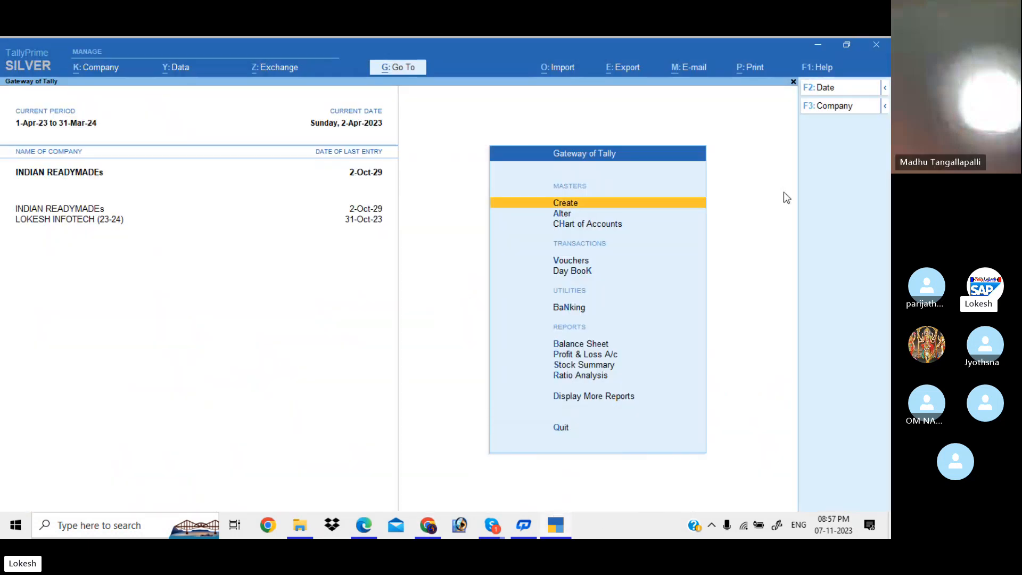
{"action": "left_click", "coordinate": [834, 107]}
{"action": "key", "text": "ctrl+F3"}
{"action": "key", "text": "Return"}
{"action": "key", "text": "y"}
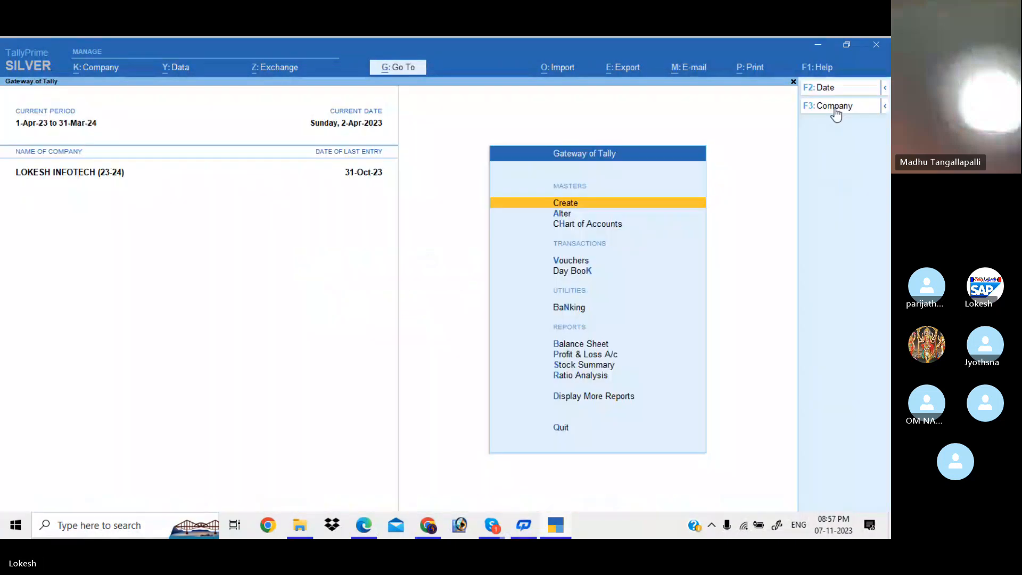
Shut the remaining loaded company so none is open.
{"action": "left_click", "coordinate": [833, 108]}
{"action": "key", "text": "ctrl+F3"}
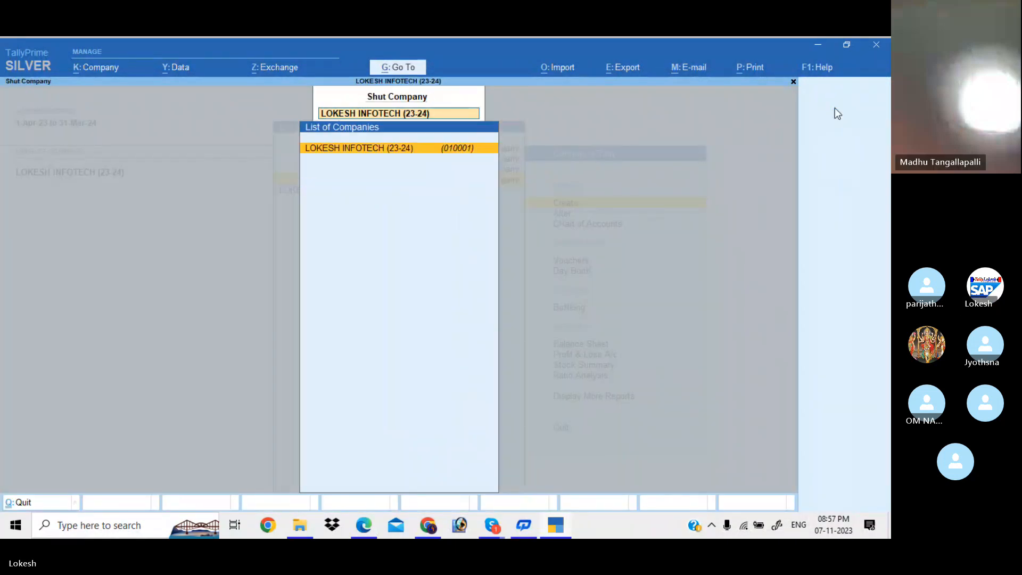
{"action": "key", "text": "Return"}
{"action": "key", "text": "y"}
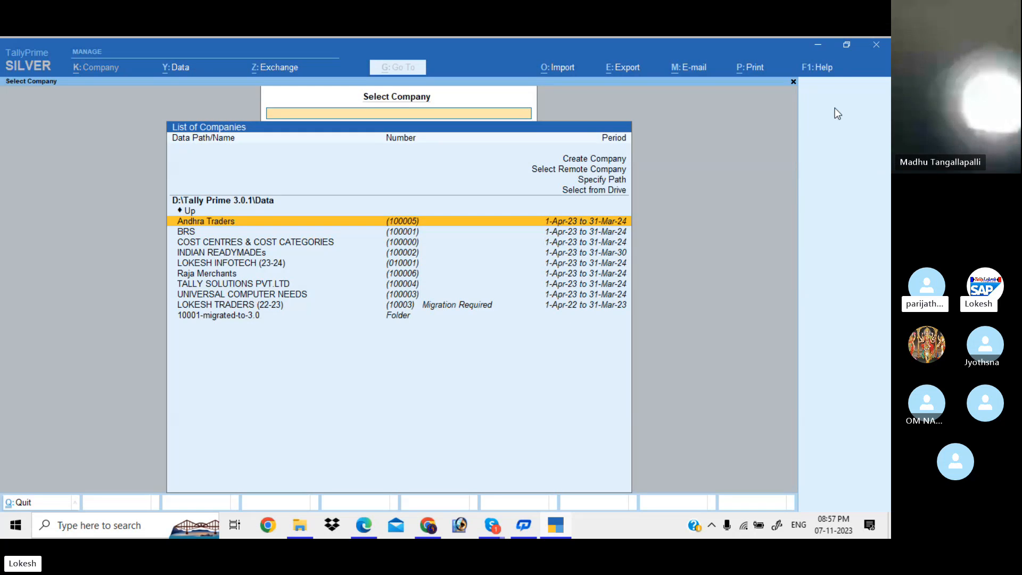
Choose Create Company from the company list to get a blank creation form.
{"action": "key", "text": "Up"}
{"action": "key", "text": "Up"}
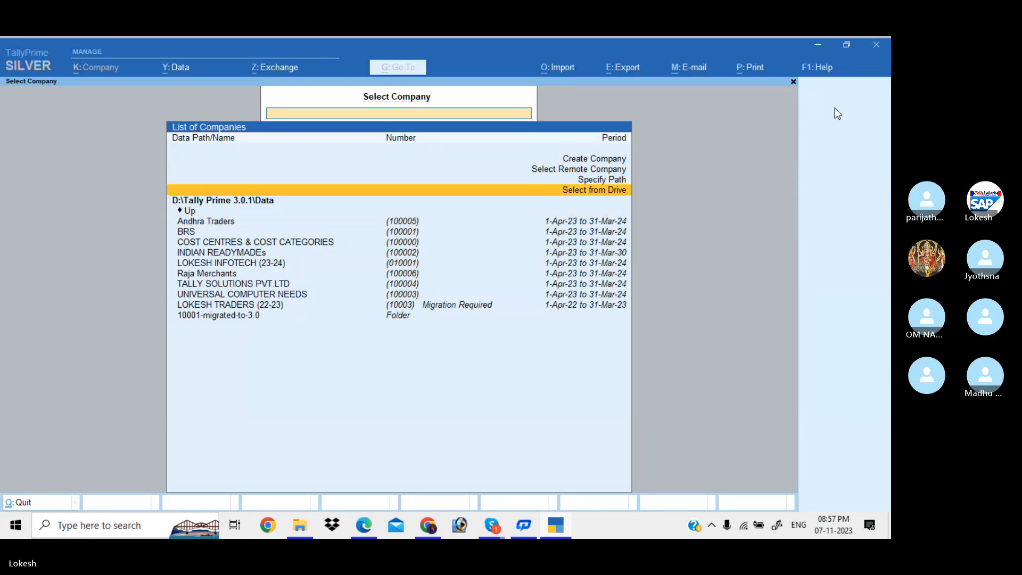
{"action": "key", "text": "Up"}
{"action": "key", "text": "Up"}
{"action": "key", "text": "Up"}
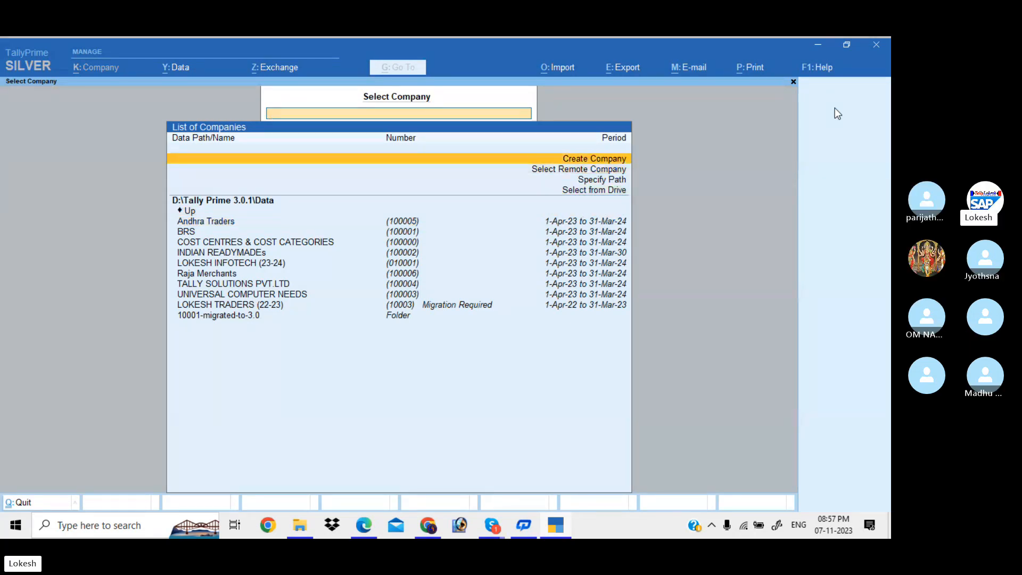
{"action": "key", "text": "Return"}
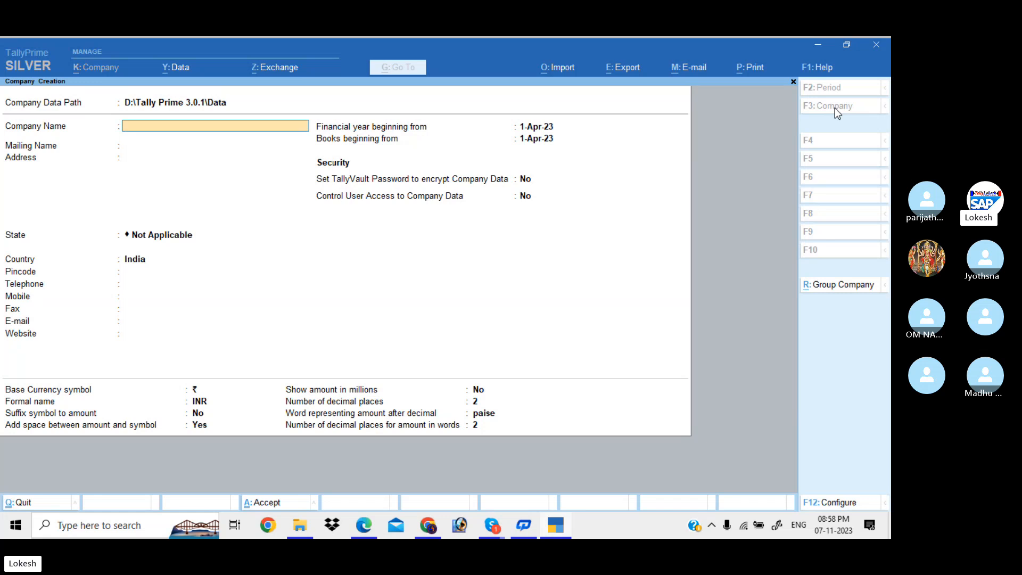
Enter 'Kadapa Home Applinces1' as the company name.
{"action": "type", "text": "Kadapa Home Applinces"}
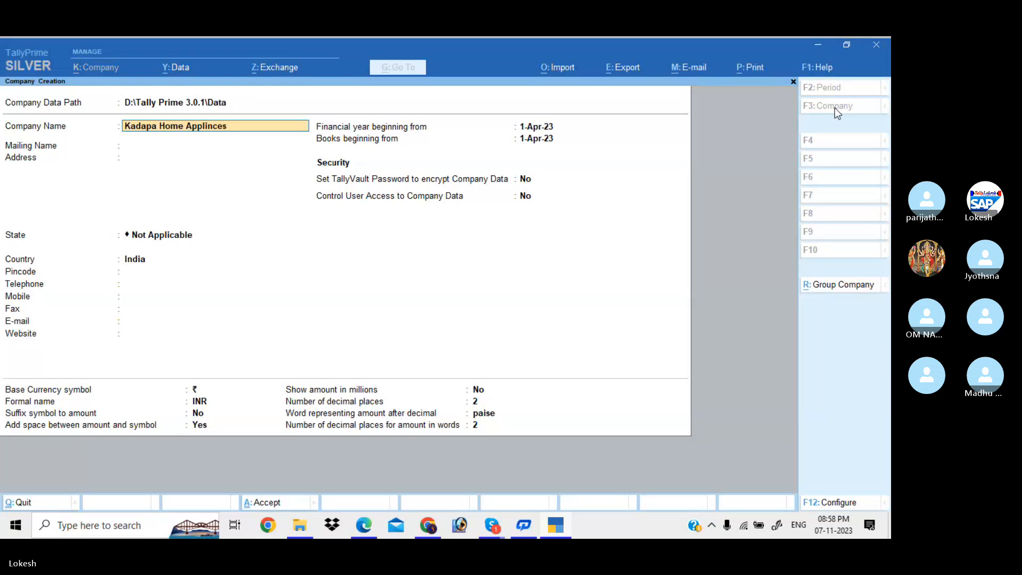
{"action": "type", "text": "1"}
{"action": "key", "text": "Return"}
{"action": "key", "text": "Return"}
{"action": "key", "text": "Return"}
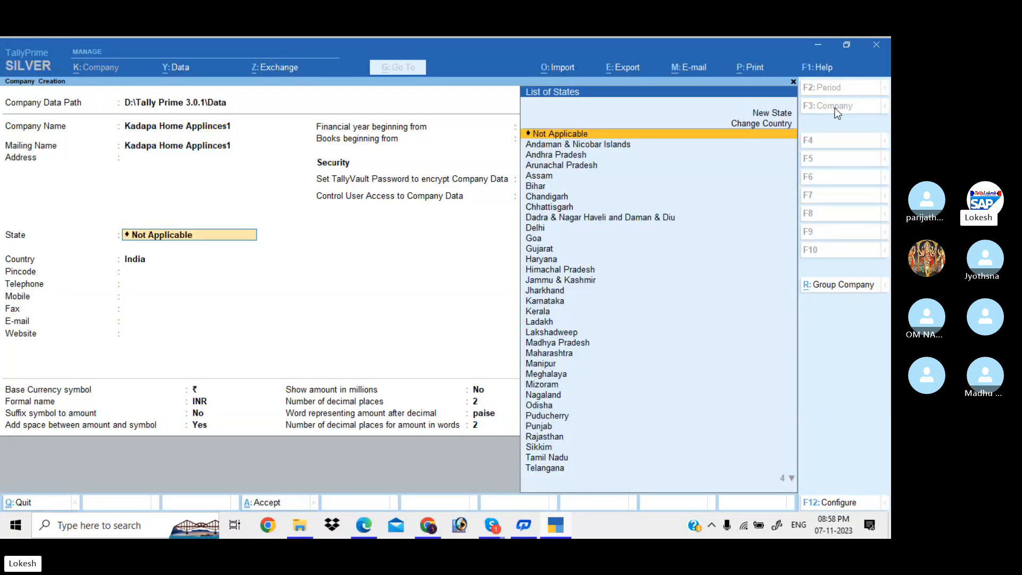
{"action": "key", "text": "BackSpace"}
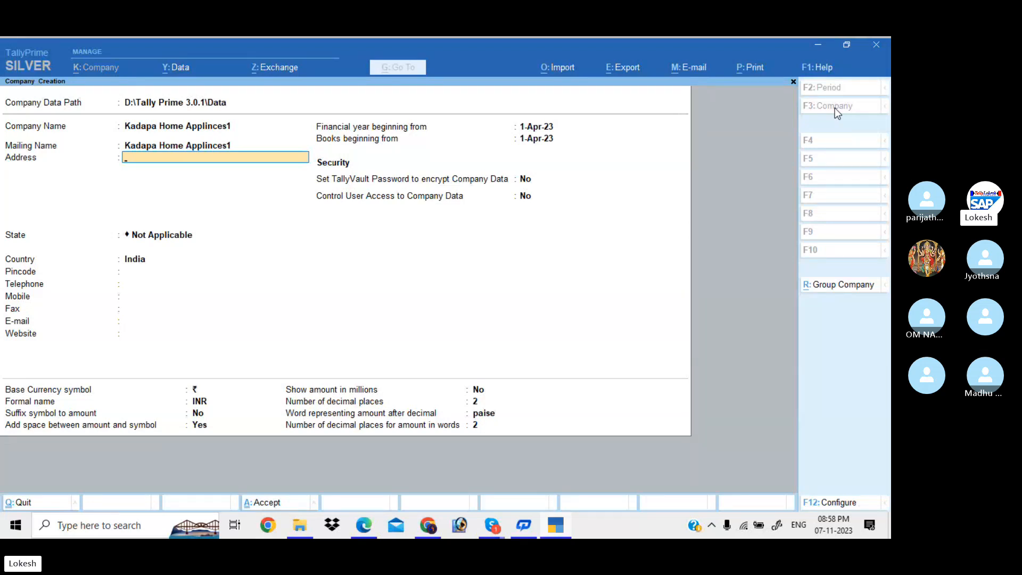
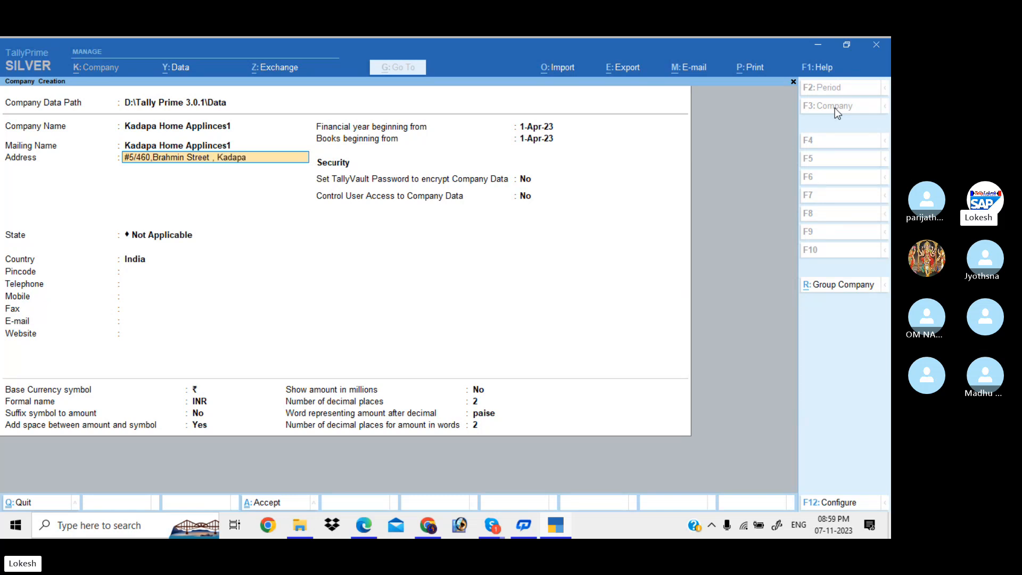
Enter the street address, cell number and corrected pincode as three address lines.
{"action": "key", "text": "Return"}
{"action": "type", "text": "Ce"}
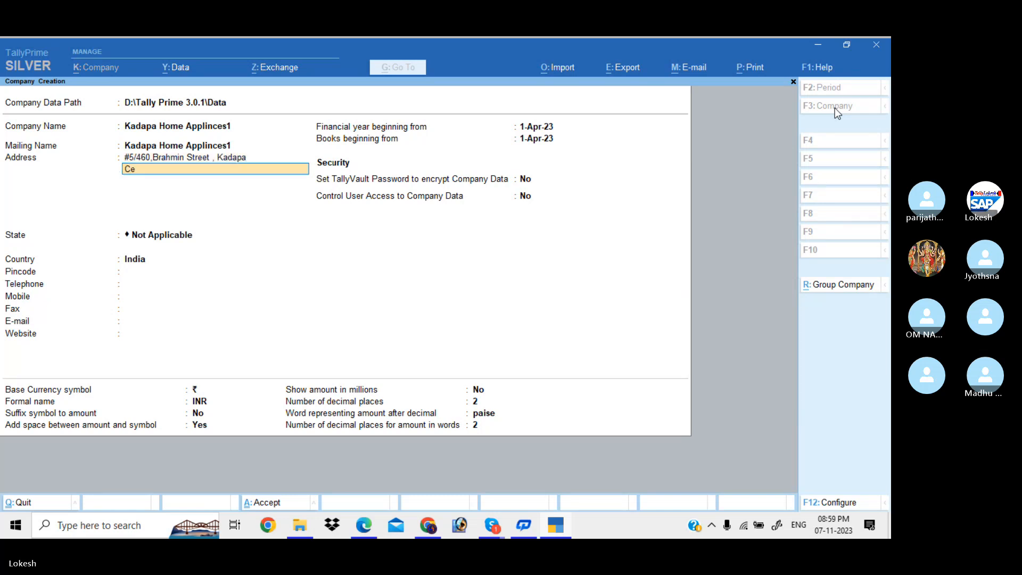
{"action": "type", "text": "ll No"}
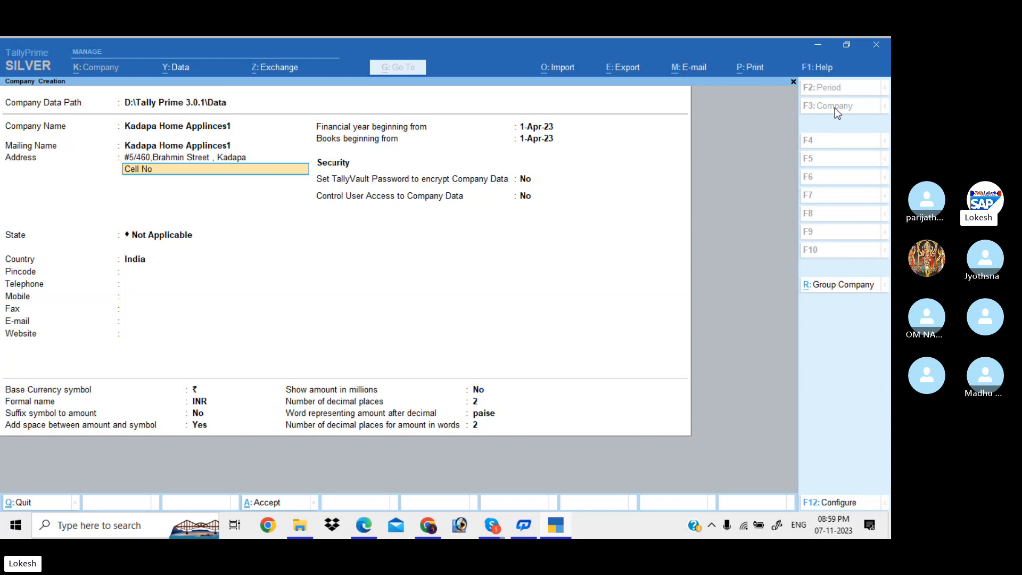
{"action": "type", "text": " : 74"}
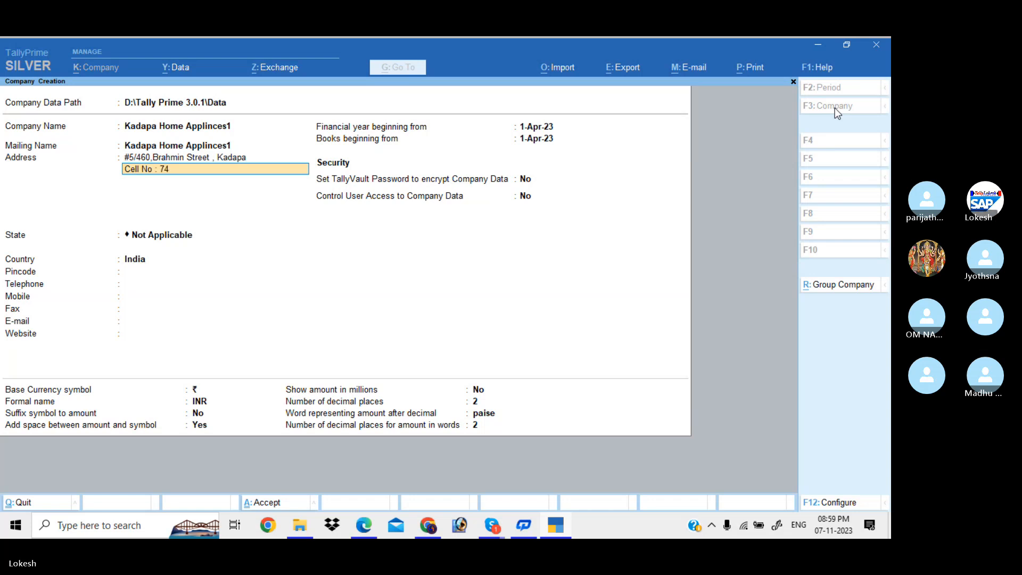
{"action": "type", "text": "1852963"}
{"action": "key", "text": "Return"}
{"action": "type", "text": "Pinc"}
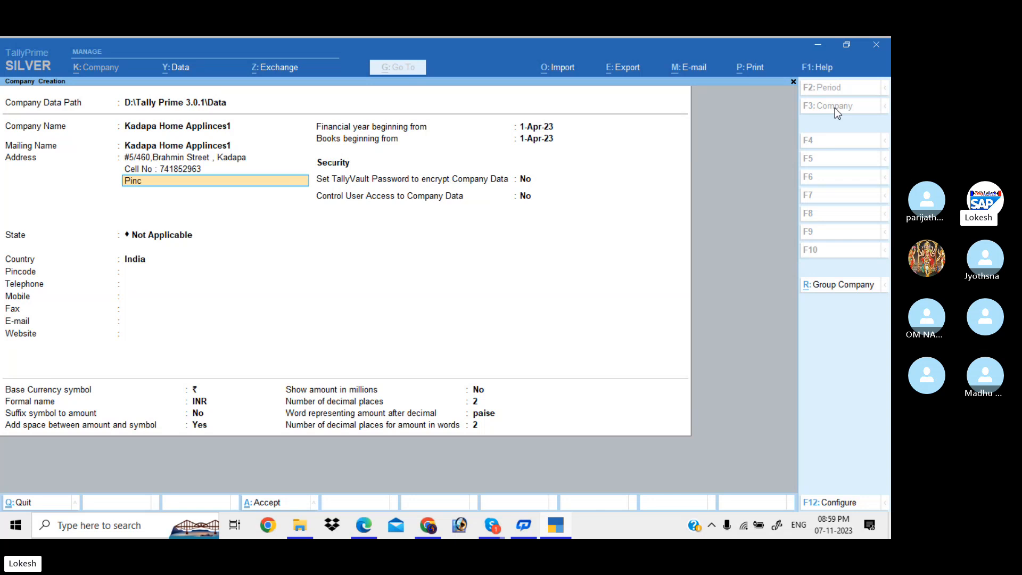
{"action": "type", "text": "ode : 516216"}
{"action": "key", "text": "BackSpace"}
{"action": "key", "text": "BackSpace"}
{"action": "key", "text": "BackSpace"}
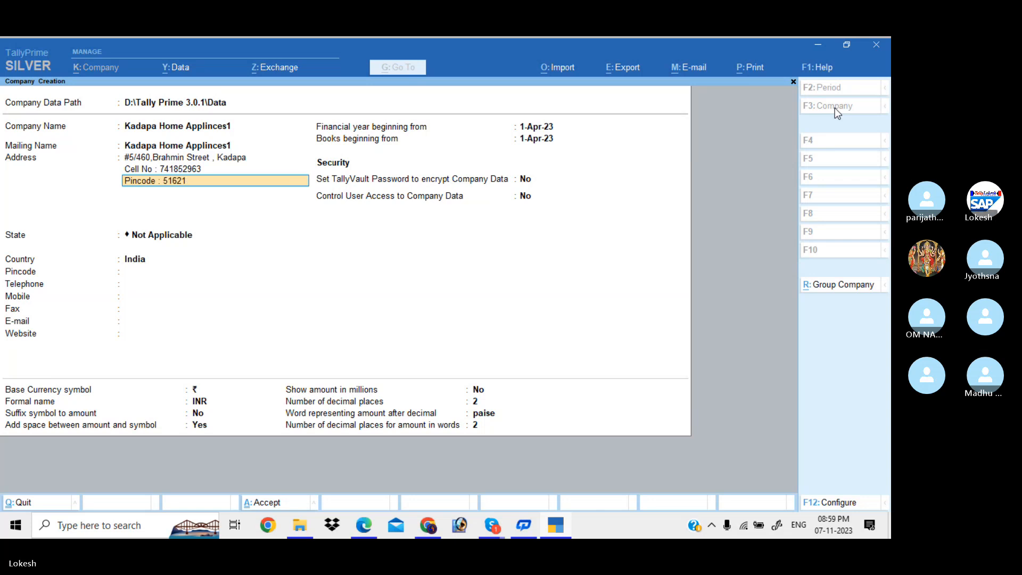
{"action": "type", "text": "001"}
{"action": "key", "text": "Return"}
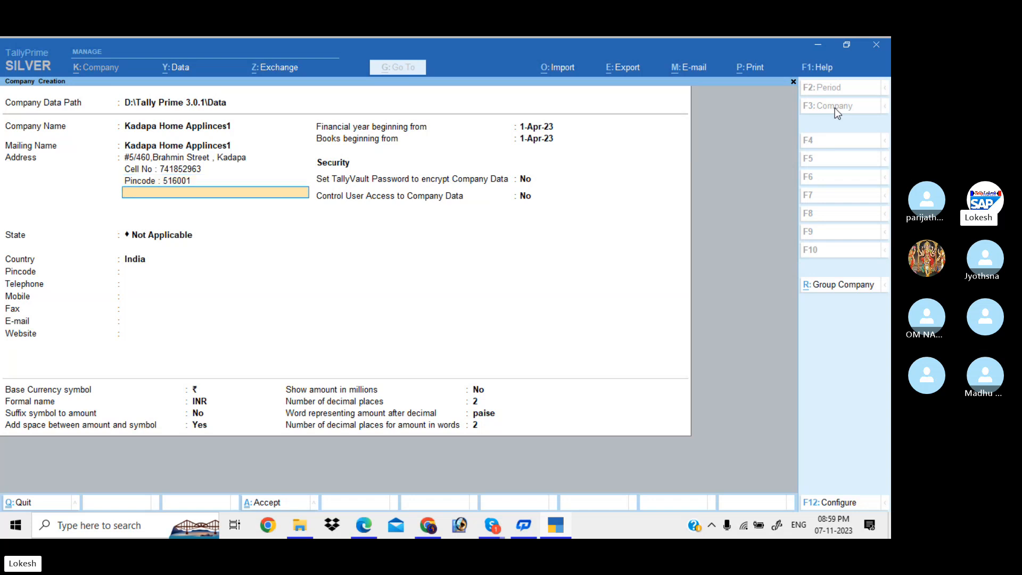
Set the state to Andhra Pradesh and fill in the pincode.
{"action": "key", "text": "Return"}
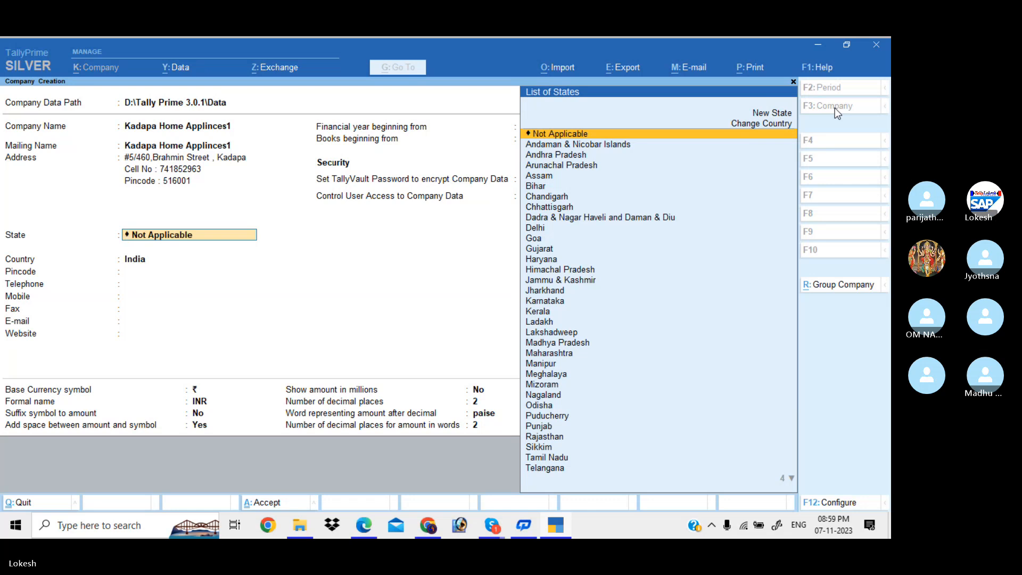
{"action": "key", "text": "Down"}
{"action": "key", "text": "Down"}
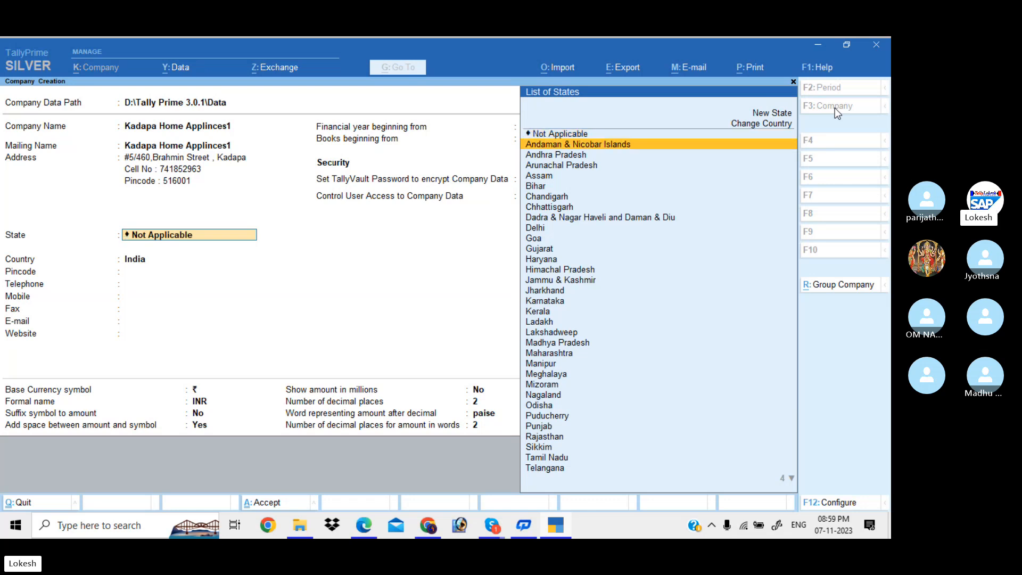
{"action": "key", "text": "Return"}
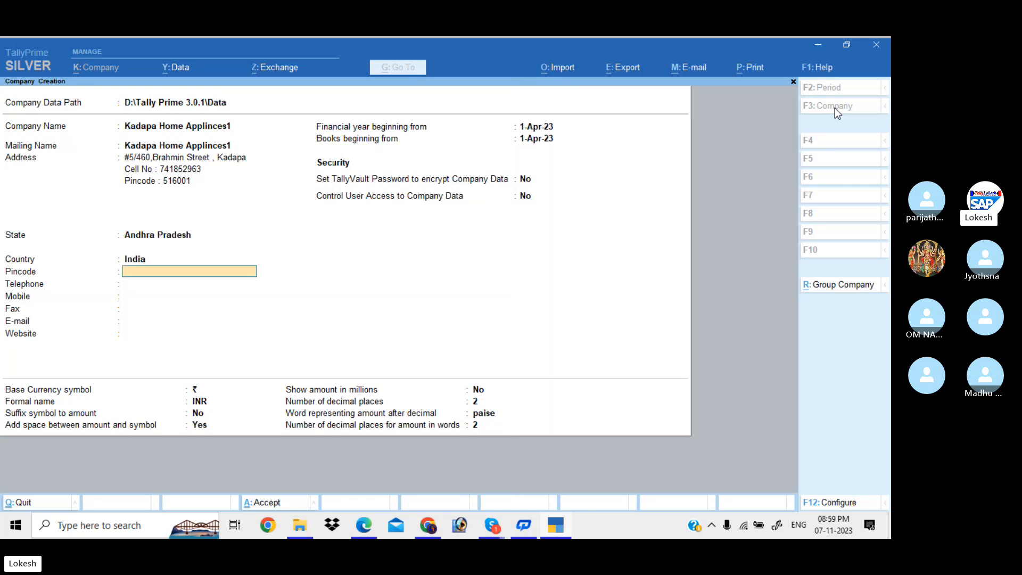
{"action": "type", "text": "516001"}
{"action": "key", "text": "Return"}
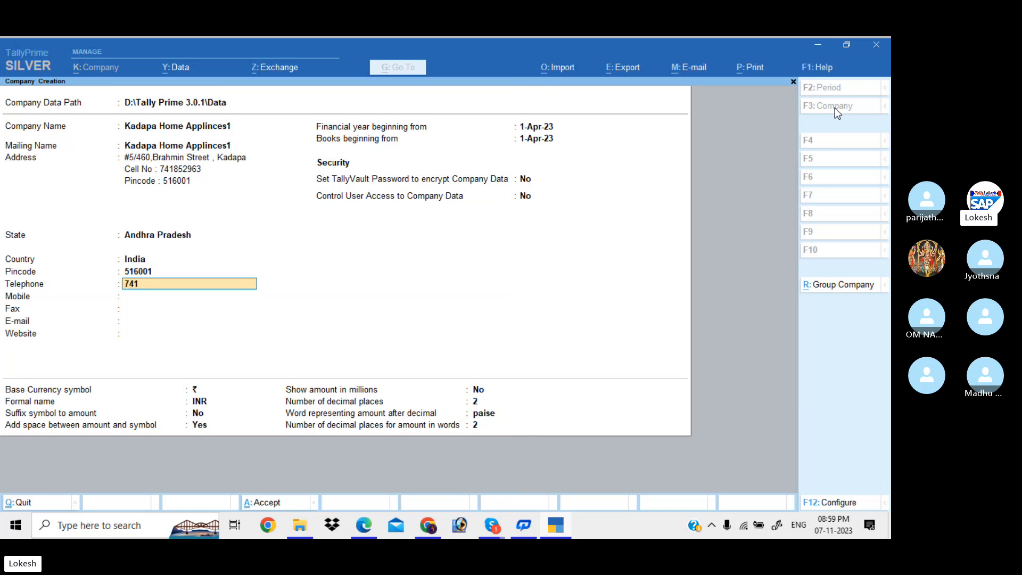
Fill in the company's telephone, mobile and fax numbers.
{"action": "key", "text": "Return"}
{"action": "type", "text": "98765"}
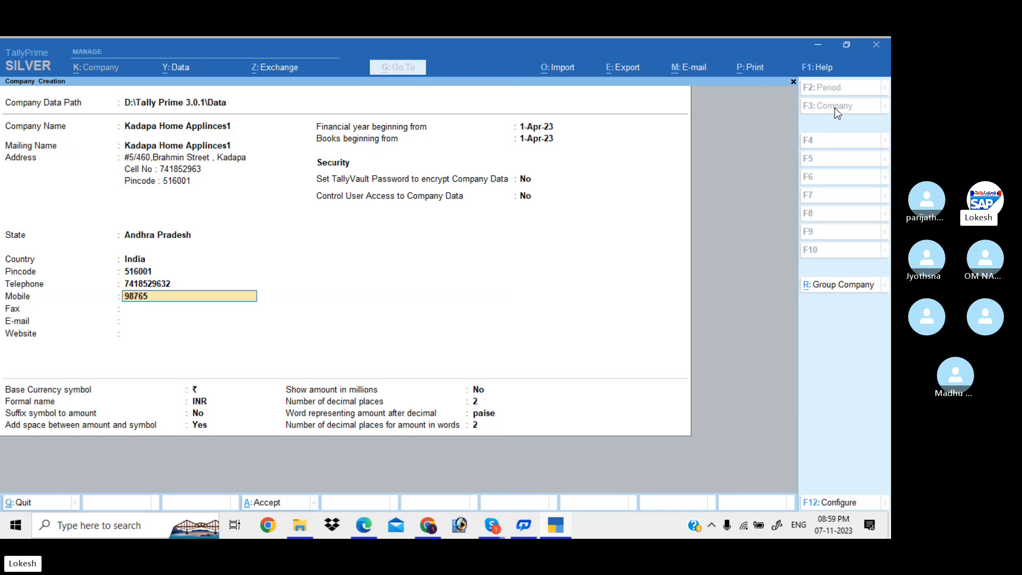
{"action": "type", "text": "43215"}
{"action": "key", "text": "Return"}
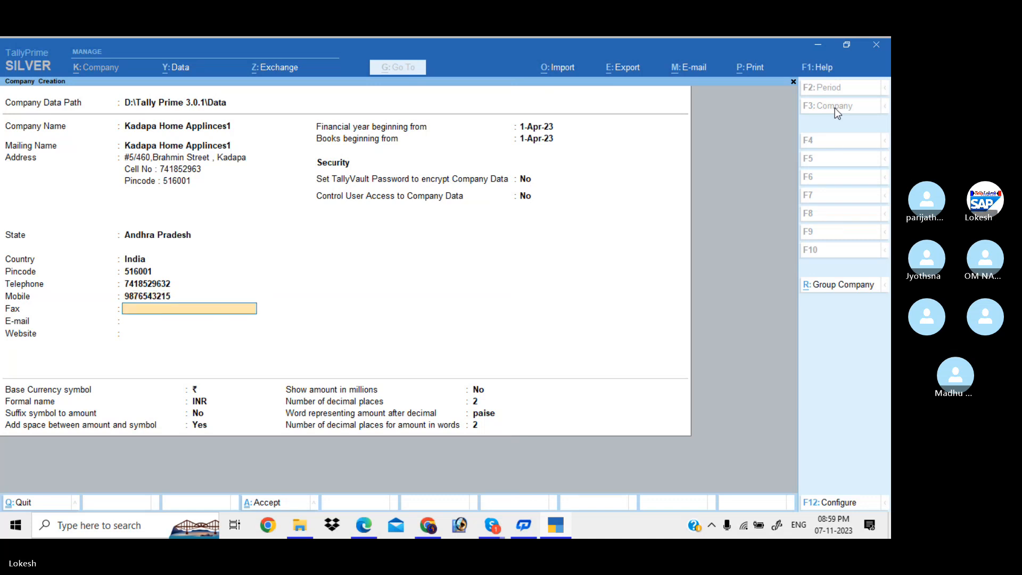
{"action": "type", "text": "741258"}
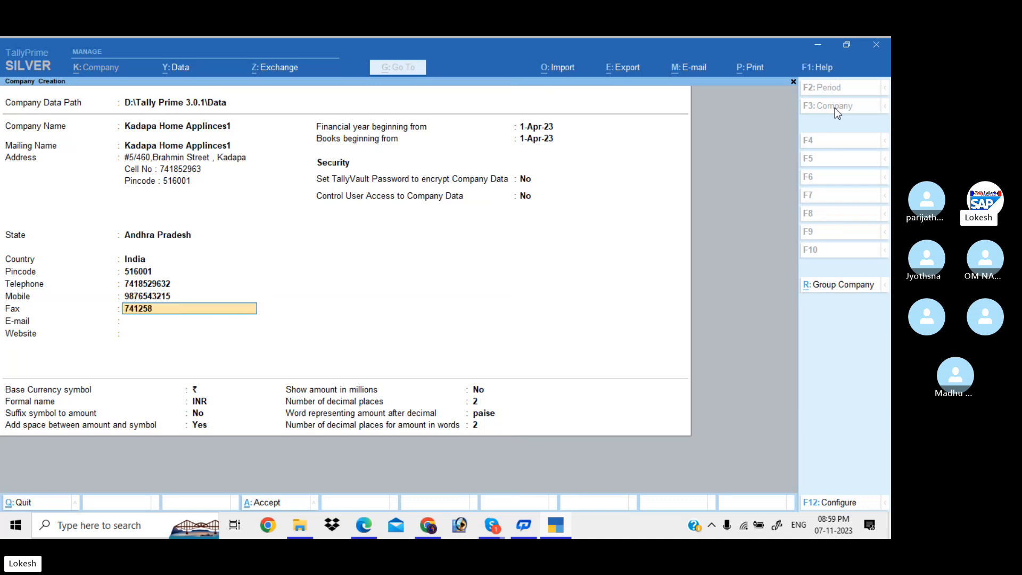
{"action": "key", "text": "Return"}
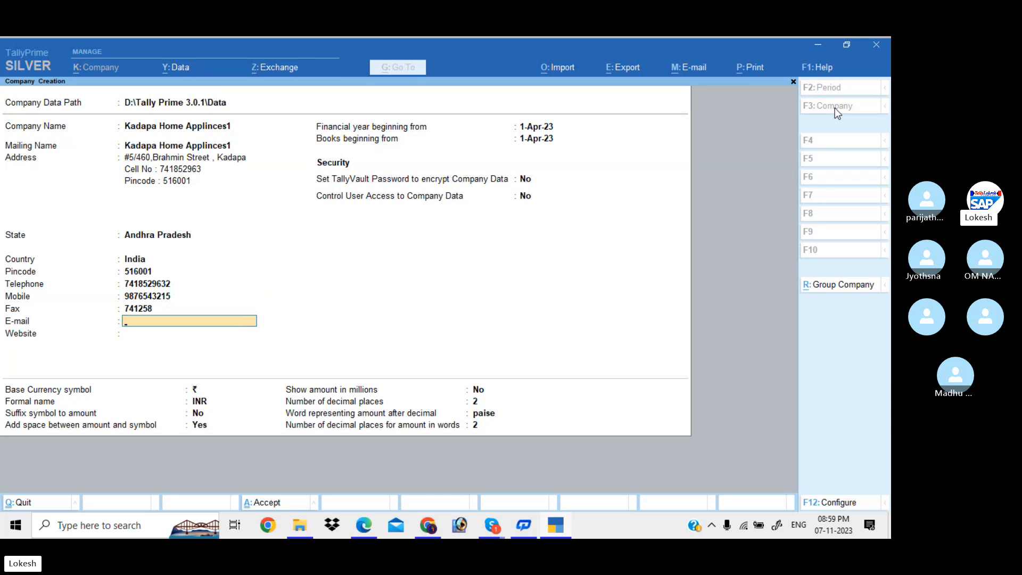
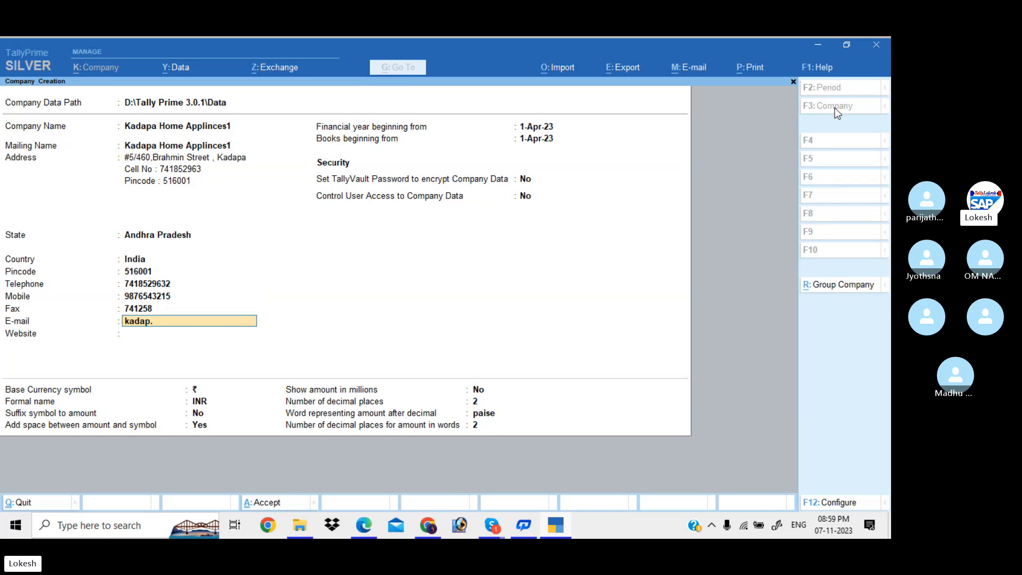
Enter the company's e-mail address and begin typing the website.
{"action": "key", "text": "Return"}
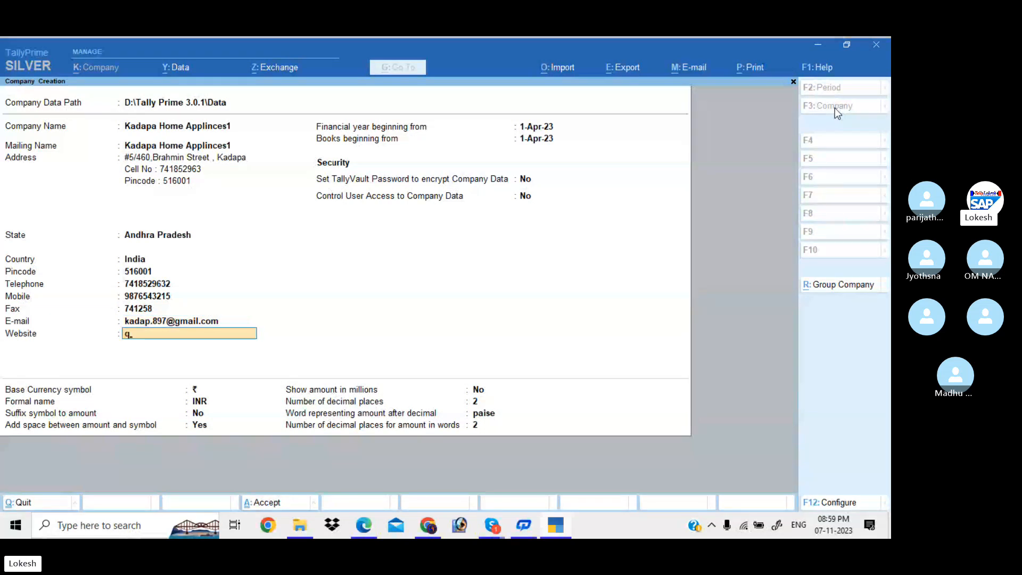
{"action": "type", "text": "www.kadapa,"}
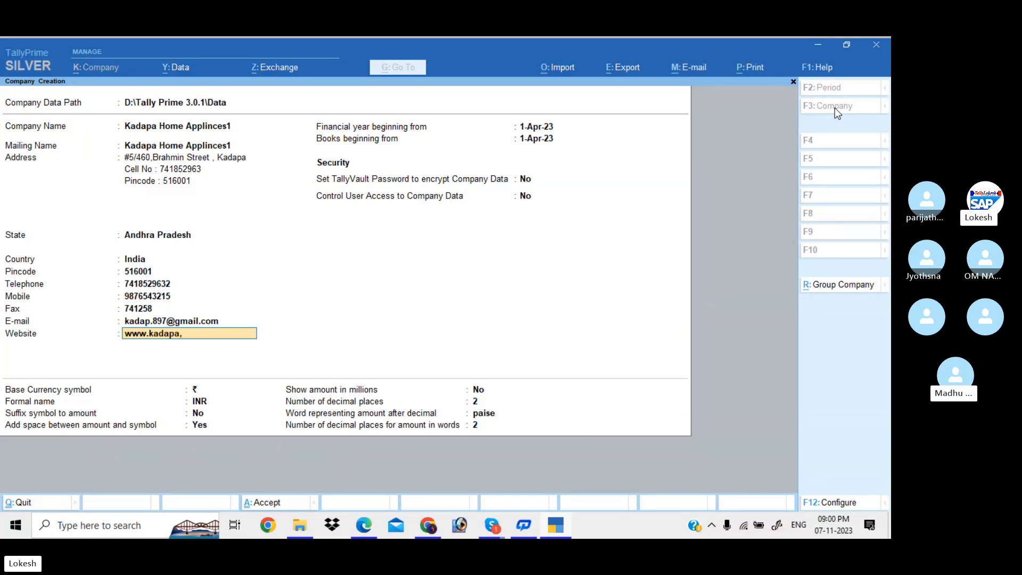
{"action": "key", "text": "BackSpace"}
{"action": "type", "text": ".com"}
Confirm the website and accept the 1-Apr-23 financial year, books beginning and default INR currency fields.
{"action": "key", "text": "Return"}
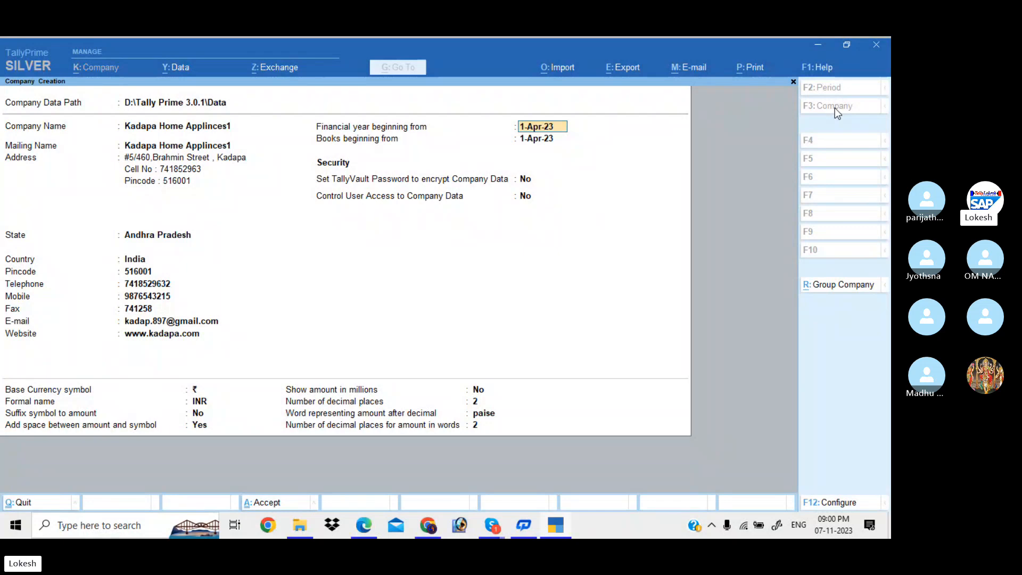
{"action": "key", "text": "Return"}
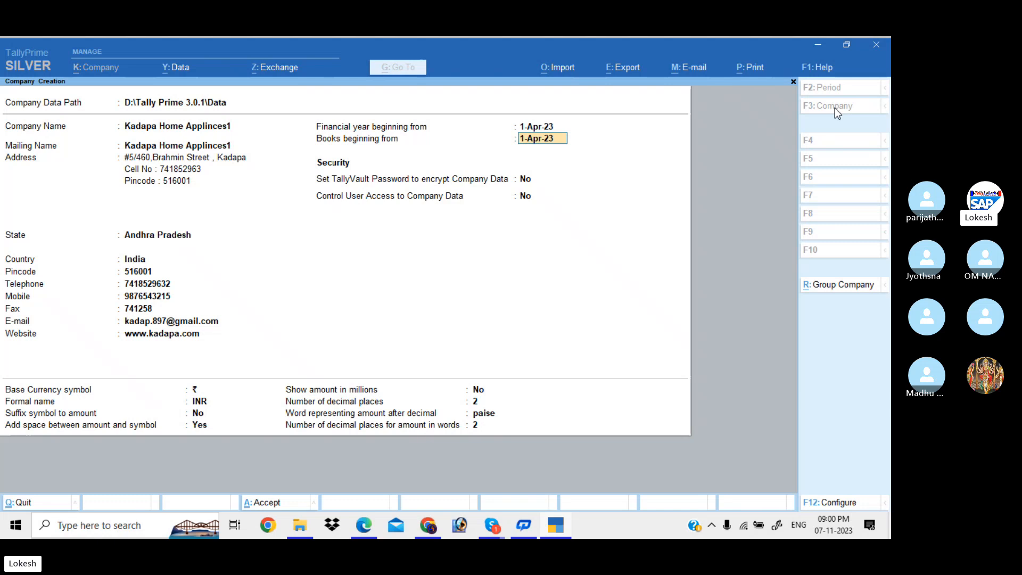
{"action": "key", "text": "Return"}
{"action": "key", "text": "Return"}
{"action": "key", "text": "Return"}
{"action": "key", "text": "Return"}
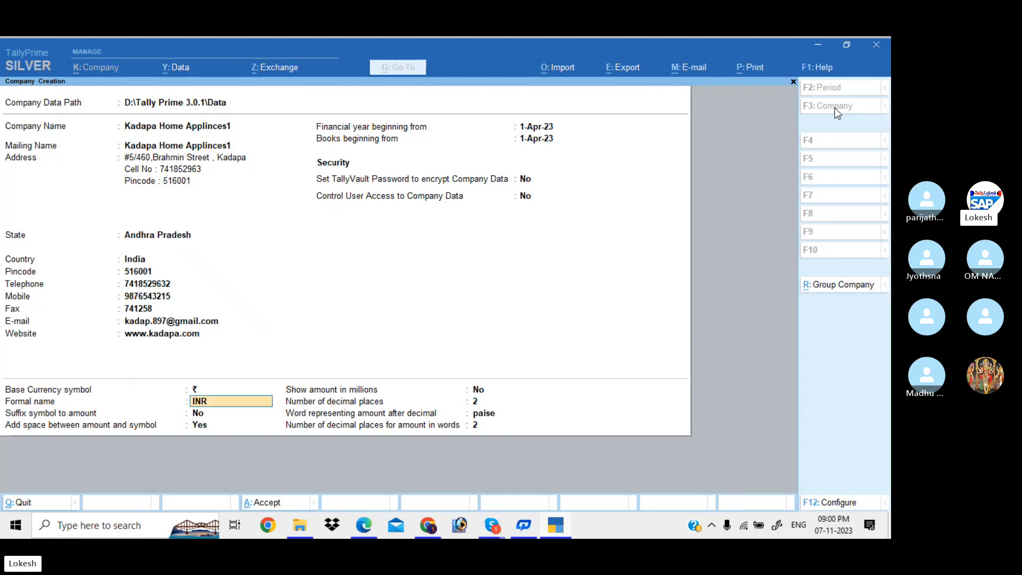
{"action": "key", "text": "Return"}
{"action": "key", "text": "Return"}
{"action": "key", "text": "Return"}
{"action": "key", "text": "Return"}
{"action": "key", "text": "Return"}
{"action": "key", "text": "Return"}
{"action": "key", "text": "Return"}
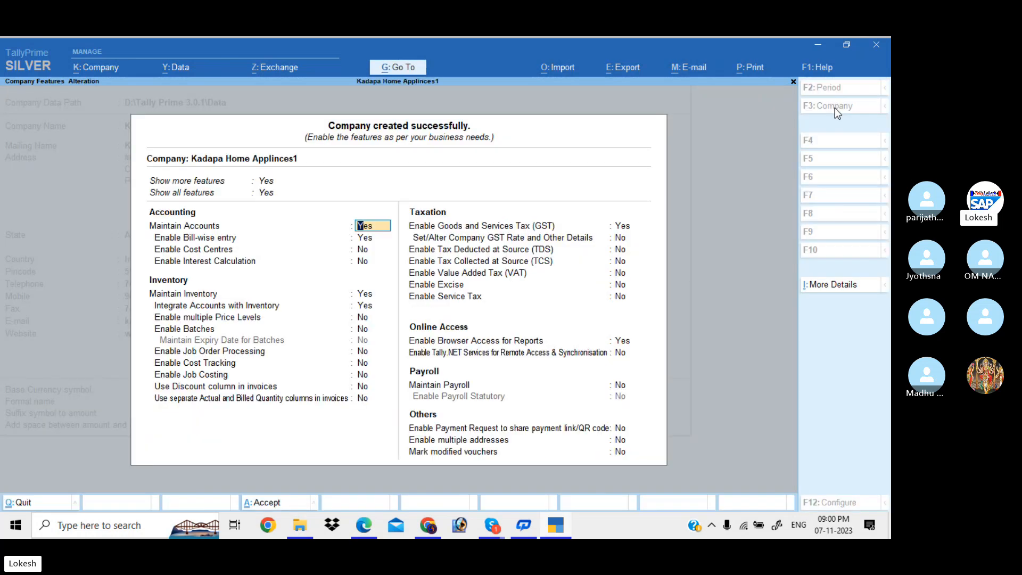
Set Enable Bill-wise entry to No, keep GST enabled, and open the GST Details form.
{"action": "key", "text": "Return"}
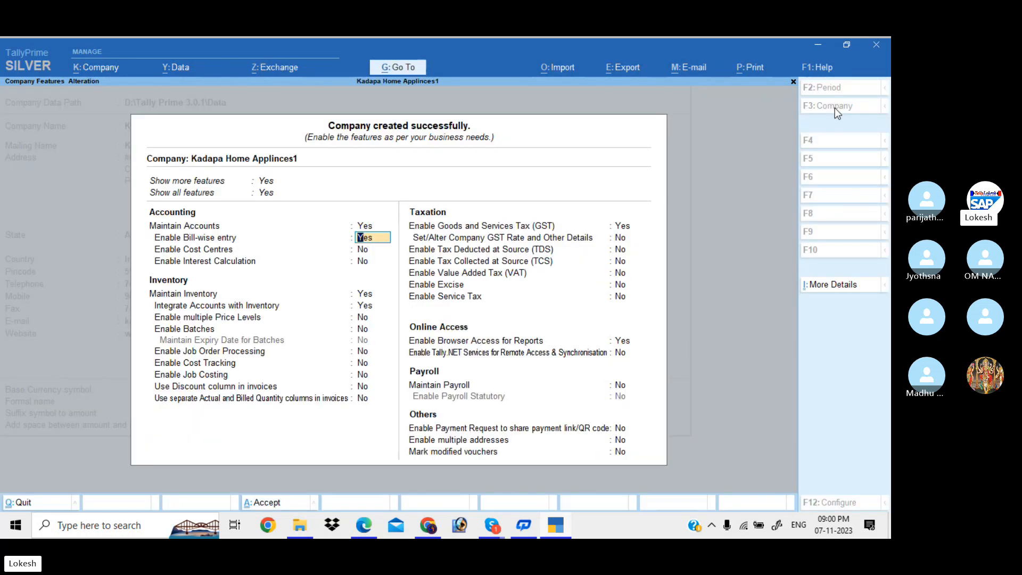
{"action": "type", "text": "n"}
{"action": "key", "text": "Return"}
{"action": "key", "text": "Return"}
{"action": "key", "text": "Return"}
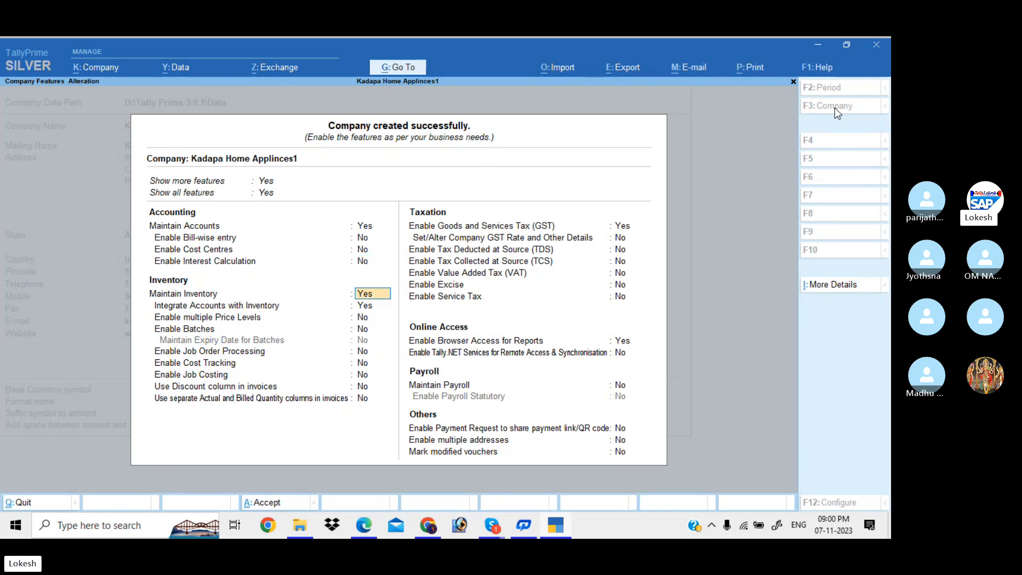
{"action": "key", "text": "Return"}
{"action": "key", "text": "Return"}
{"action": "key", "text": "Return"}
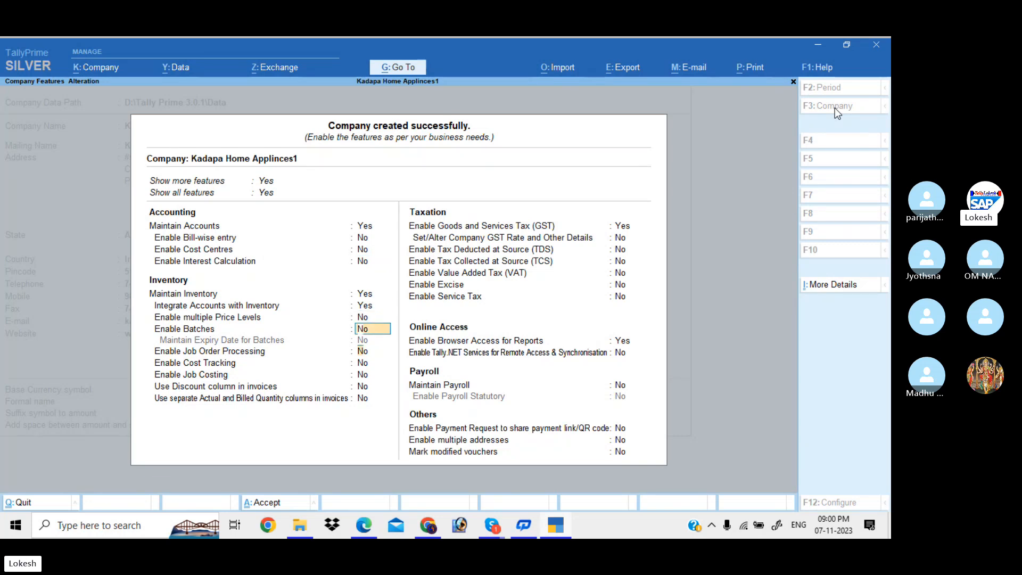
{"action": "key", "text": "Return"}
{"action": "key", "text": "Return"}
{"action": "key", "text": "Return"}
{"action": "key", "text": "Return"}
{"action": "key", "text": "Return"}
{"action": "key", "text": "Return"}
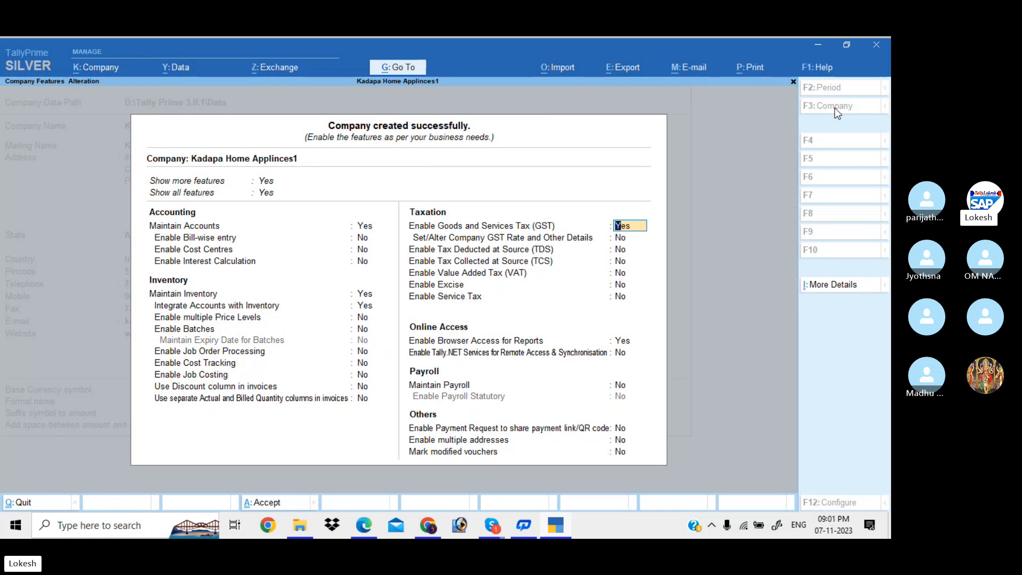
{"action": "key", "text": "Return"}
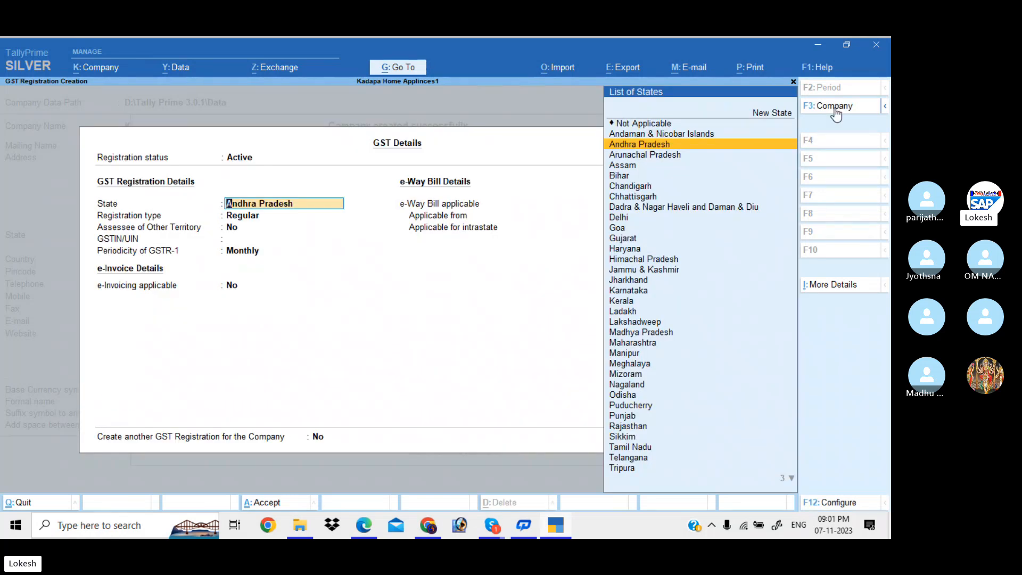
Keep Andhra Pradesh and Regular, enter the company's GSTIN past the warning, and keep Monthly periodicity.
{"action": "key", "text": "Return"}
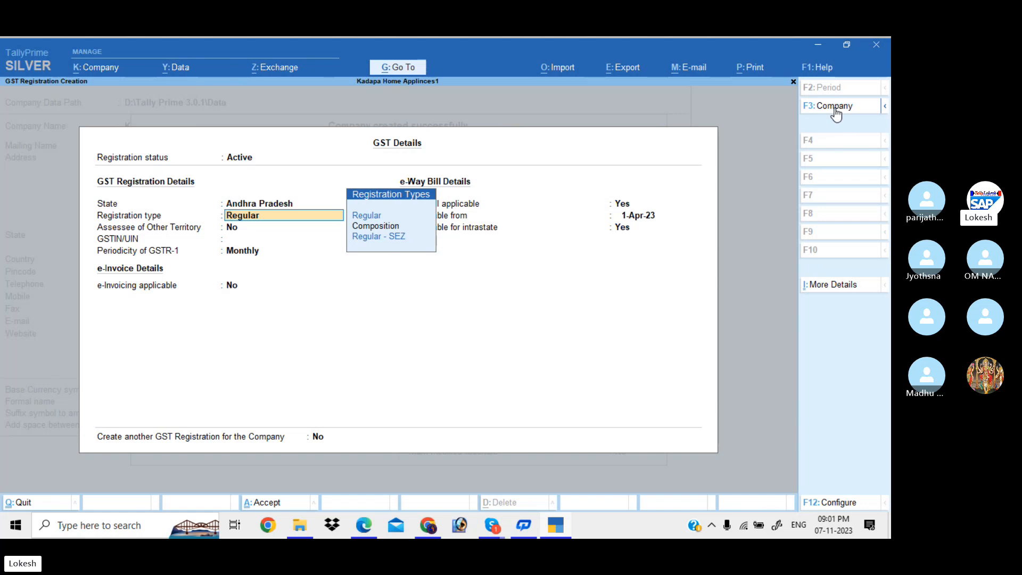
{"action": "key", "text": "Return"}
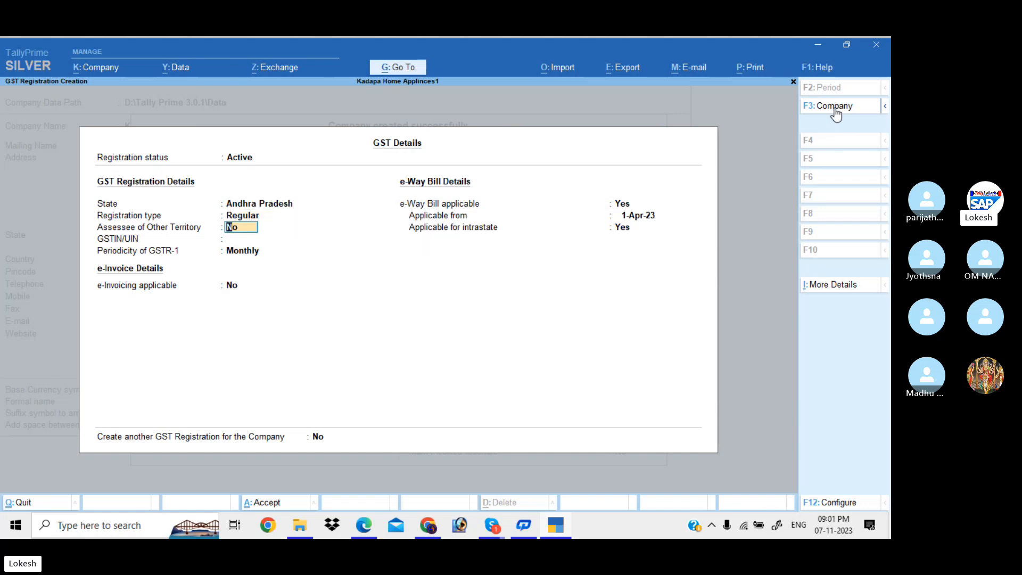
{"action": "key", "text": "Return"}
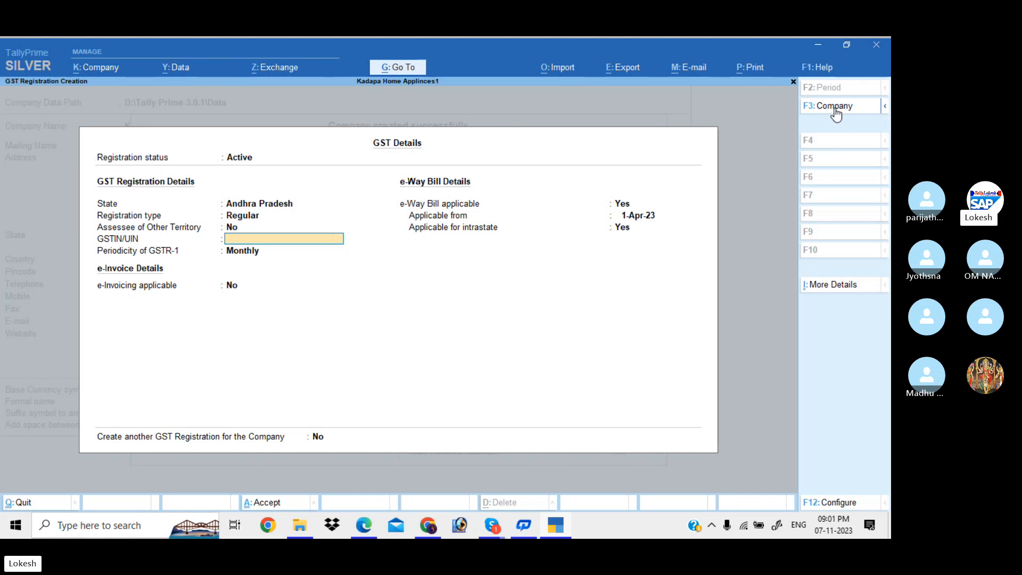
{"action": "type", "text": "37AAAAA1234A1Z4"}
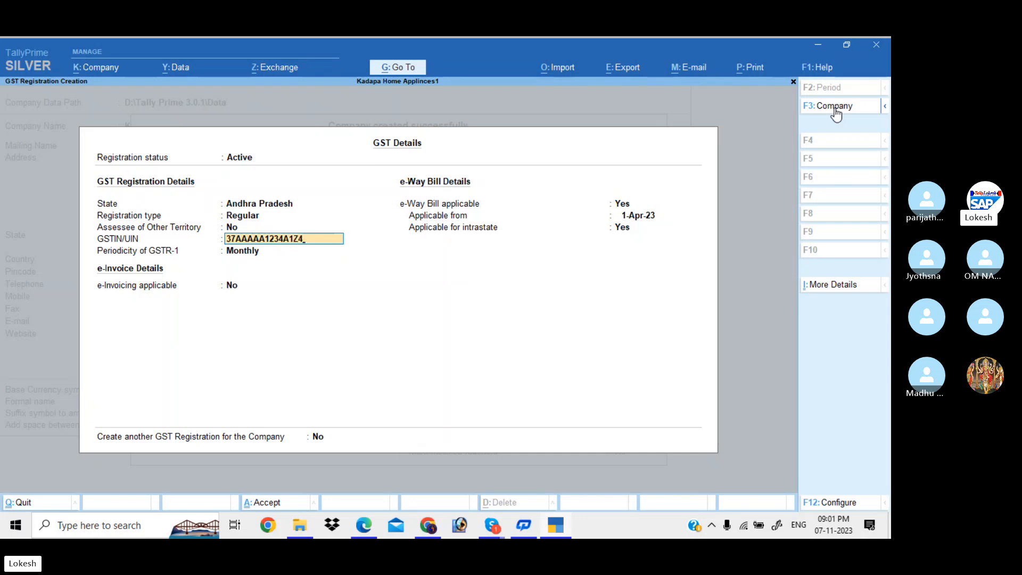
{"action": "key", "text": "Return"}
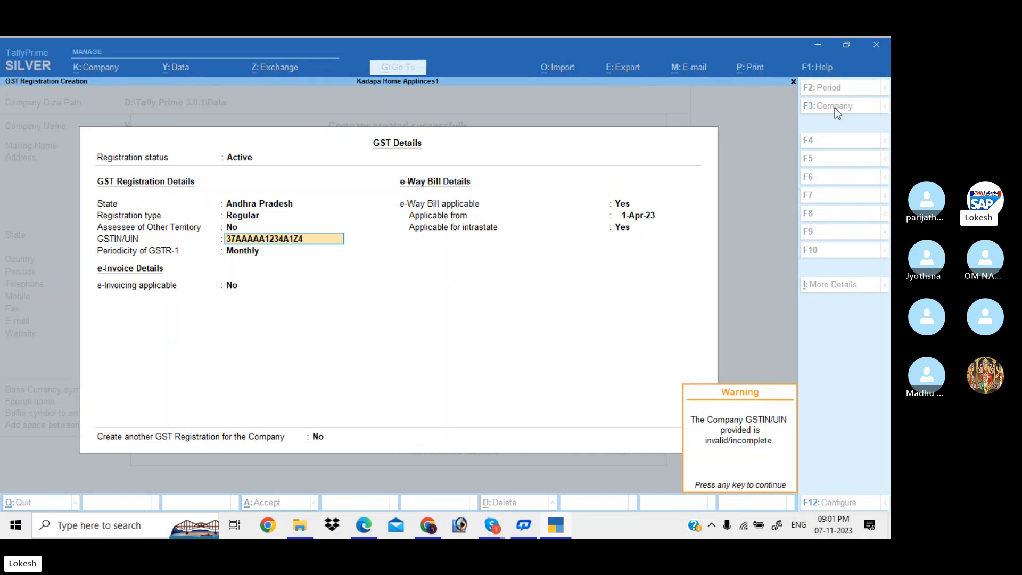
{"action": "key", "text": "Return"}
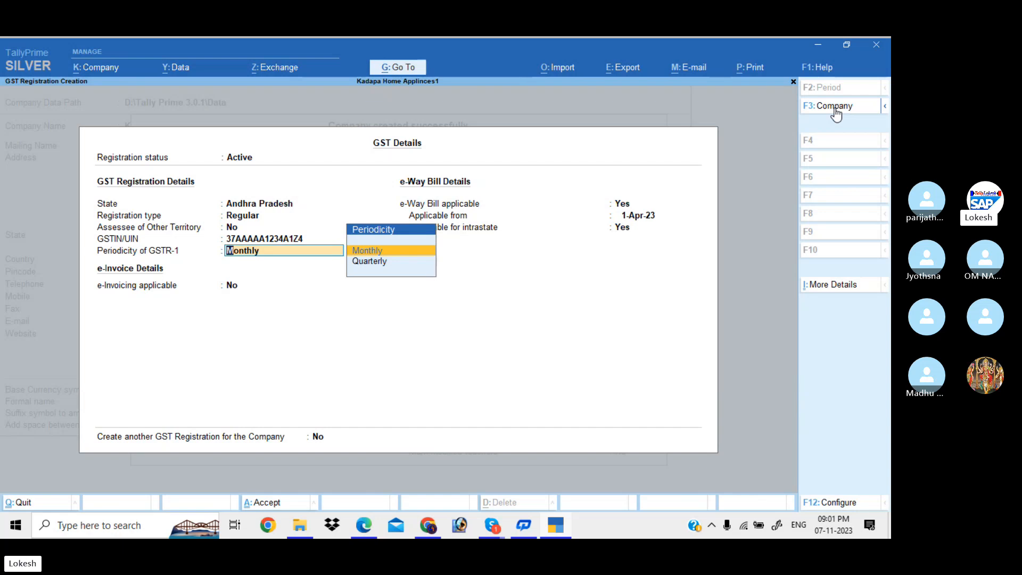
{"action": "key", "text": "BackSpace"}
{"action": "key", "text": "Return"}
{"action": "key", "text": "Return"}
{"action": "key", "text": "Return"}
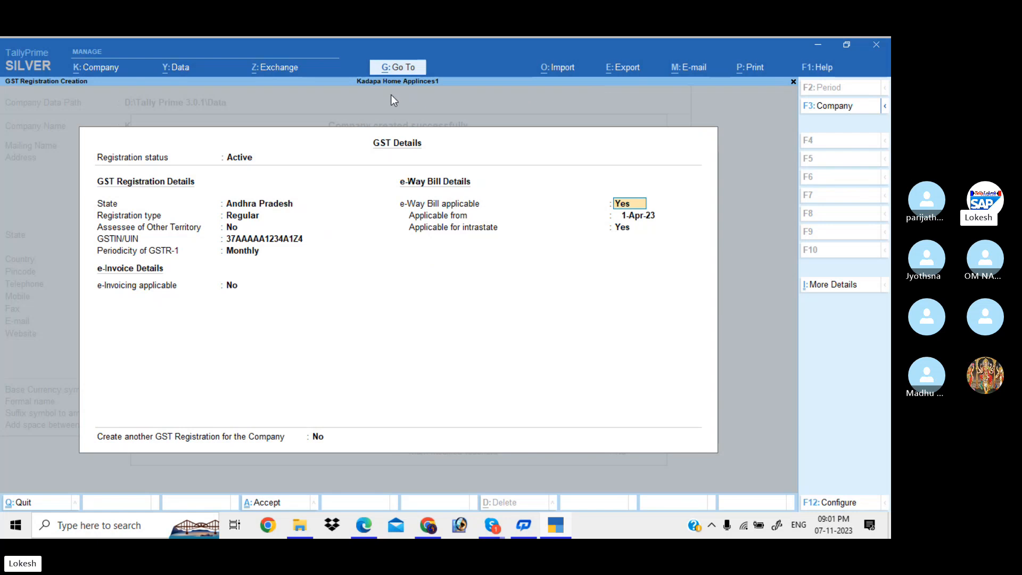
Leave the GST details and e-Way Bill dates unchanged, answering Yes to create another GST registration.
{"action": "left_click", "coordinate": [244, 159]}
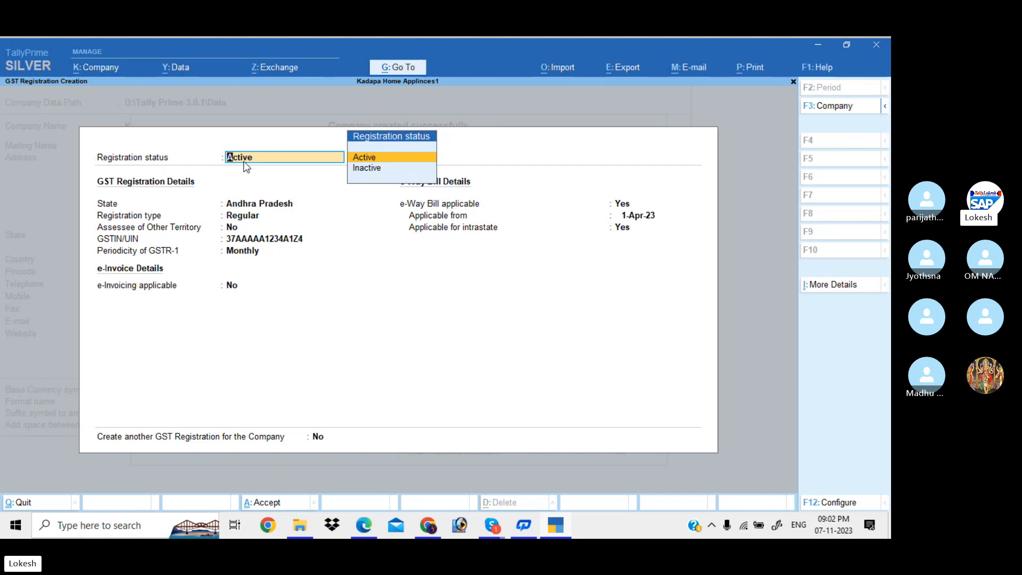
{"action": "key", "text": "Return"}
{"action": "key", "text": "Return"}
{"action": "key", "text": "Return"}
{"action": "key", "text": "Return"}
{"action": "key", "text": "Return"}
{"action": "key", "text": "Return"}
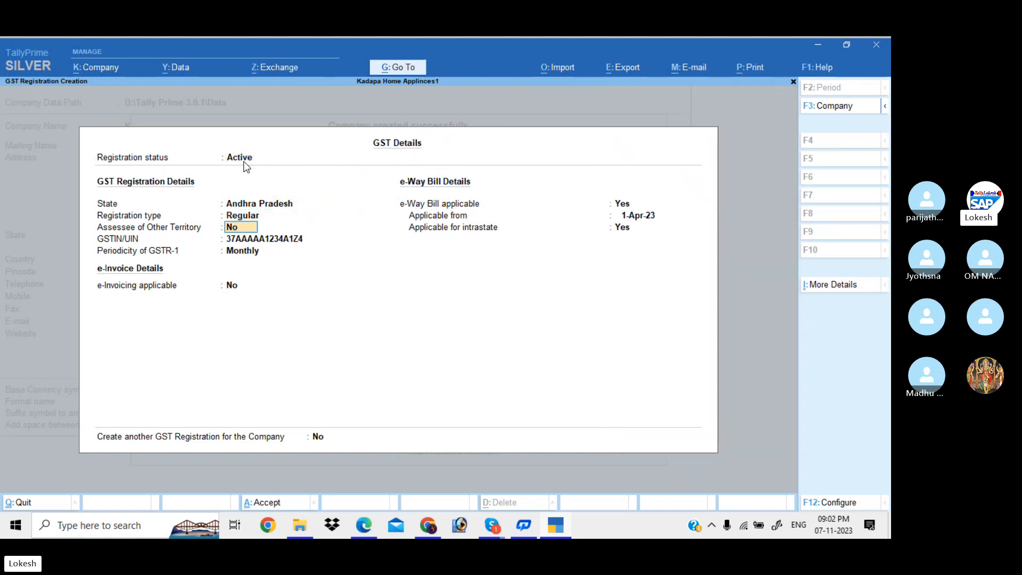
{"action": "key", "text": "Return"}
{"action": "key", "text": "Return"}
{"action": "key", "text": "Return"}
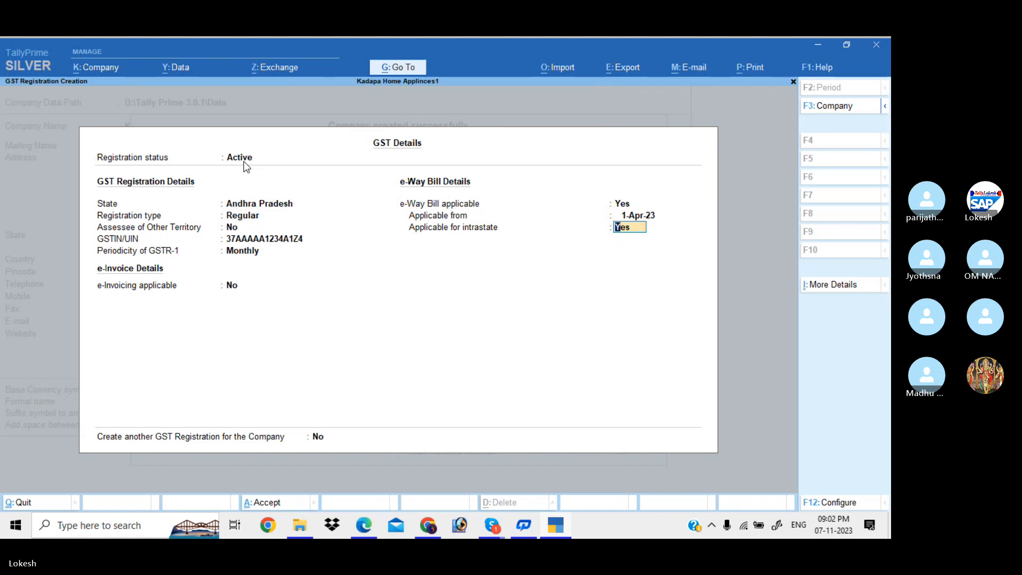
{"action": "key", "text": "Return"}
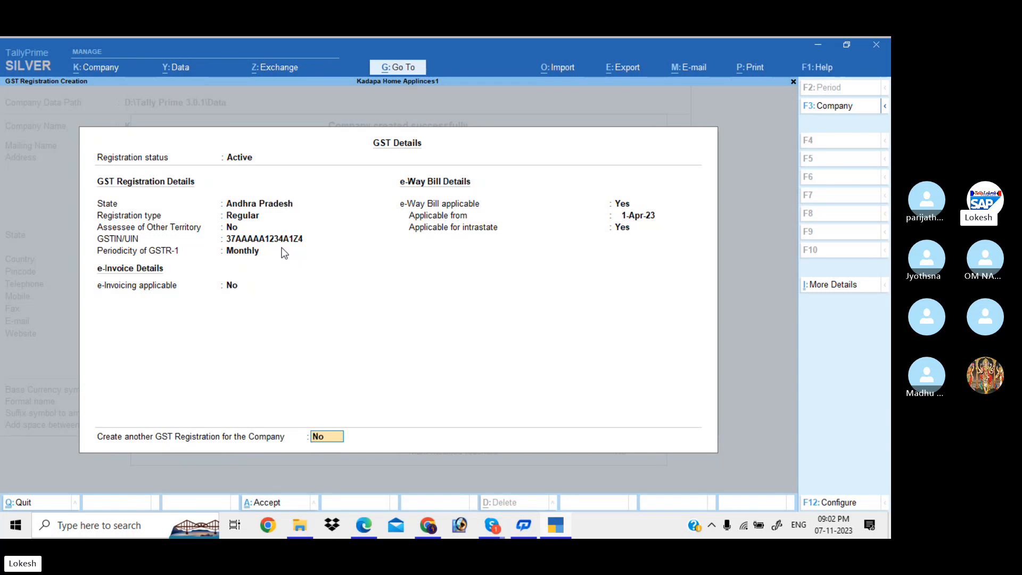
{"action": "type", "text": "y"}
{"action": "key", "text": "Return"}
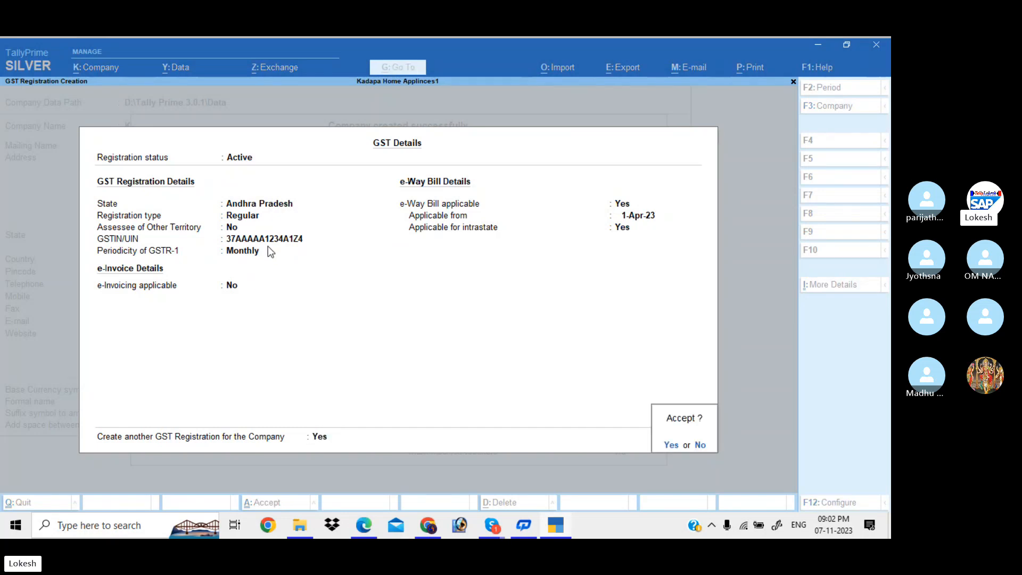
Add a Telangana Regular GST registration with its GSTIN and accept it.
{"action": "key", "text": "Return"}
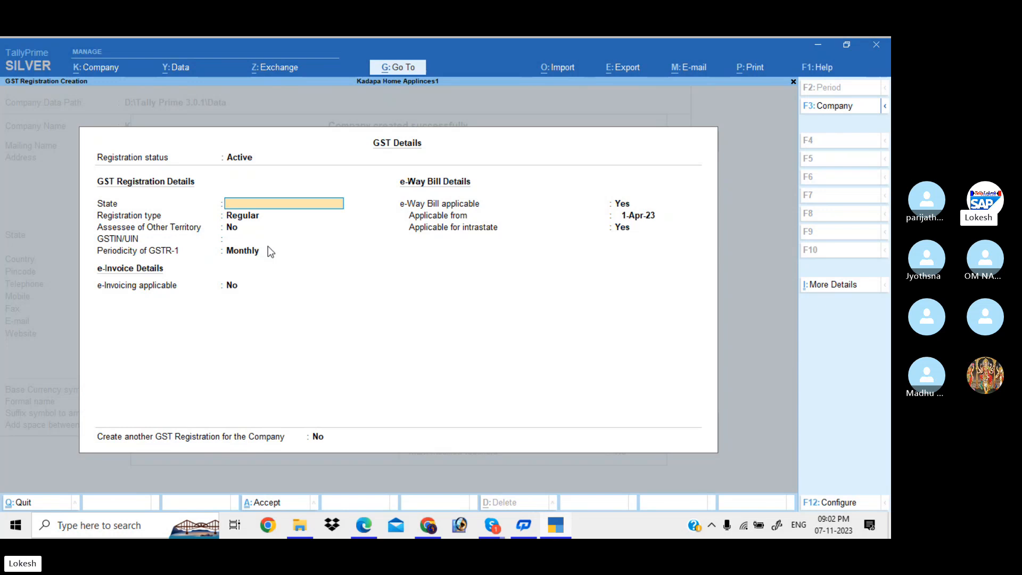
{"action": "type", "text": "te"}
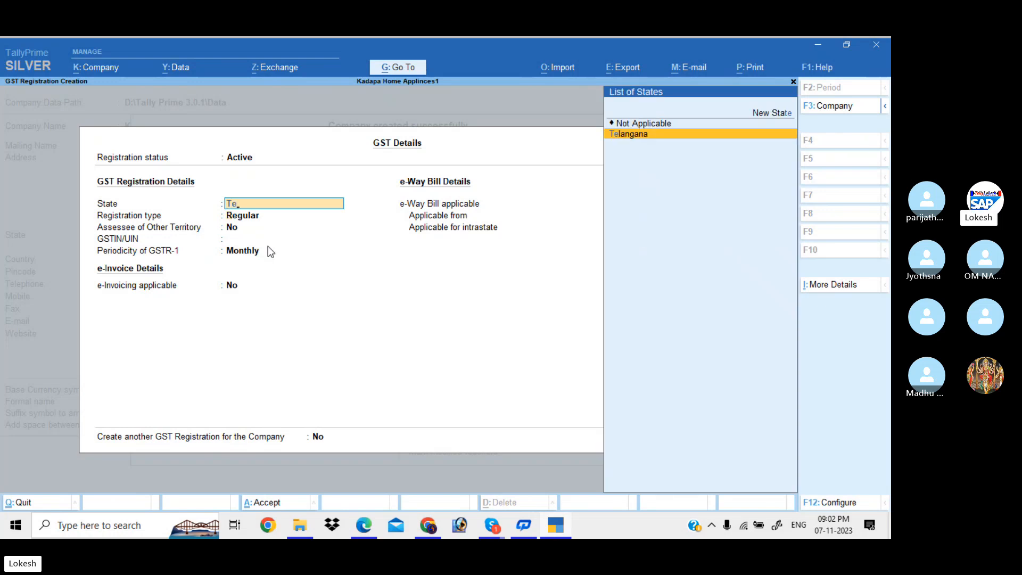
{"action": "key", "text": "Return"}
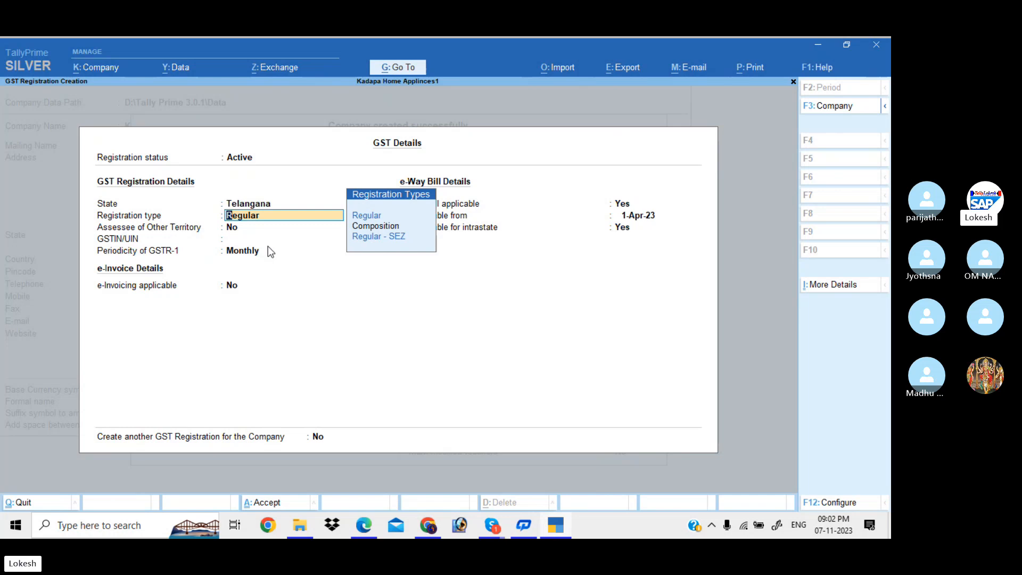
{"action": "key", "text": "Down"}
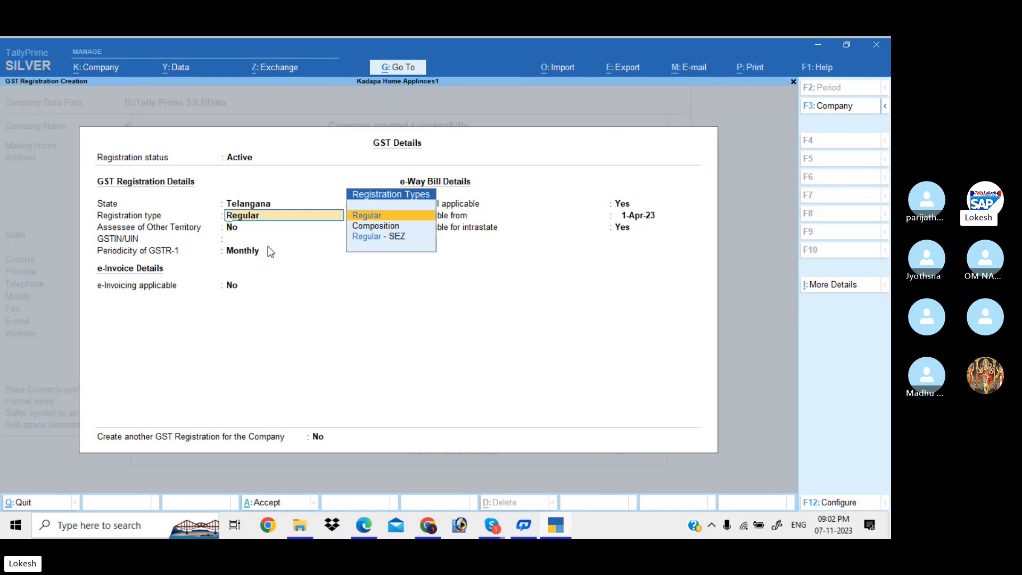
{"action": "key", "text": "Return"}
{"action": "key", "text": "Return"}
{"action": "type", "text": "36"}
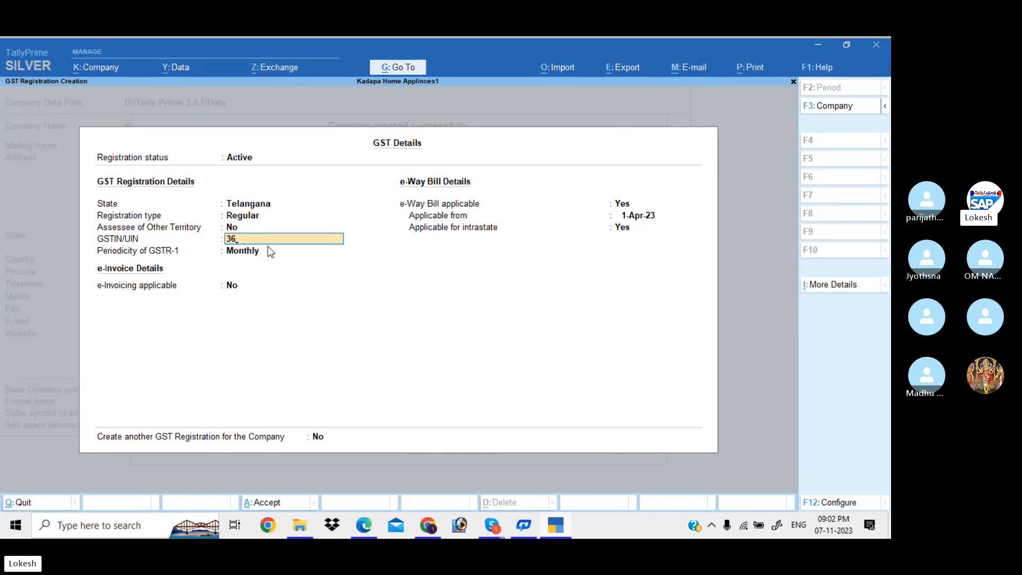
{"action": "type", "text": "AAAAA1478A1Z8"}
{"action": "key", "text": "Return"}
{"action": "key", "text": "Return"}
{"action": "key", "text": "Return"}
{"action": "key", "text": "Return"}
{"action": "key", "text": "Return"}
{"action": "key", "text": "Return"}
{"action": "key", "text": "Return"}
{"action": "key", "text": "Return"}
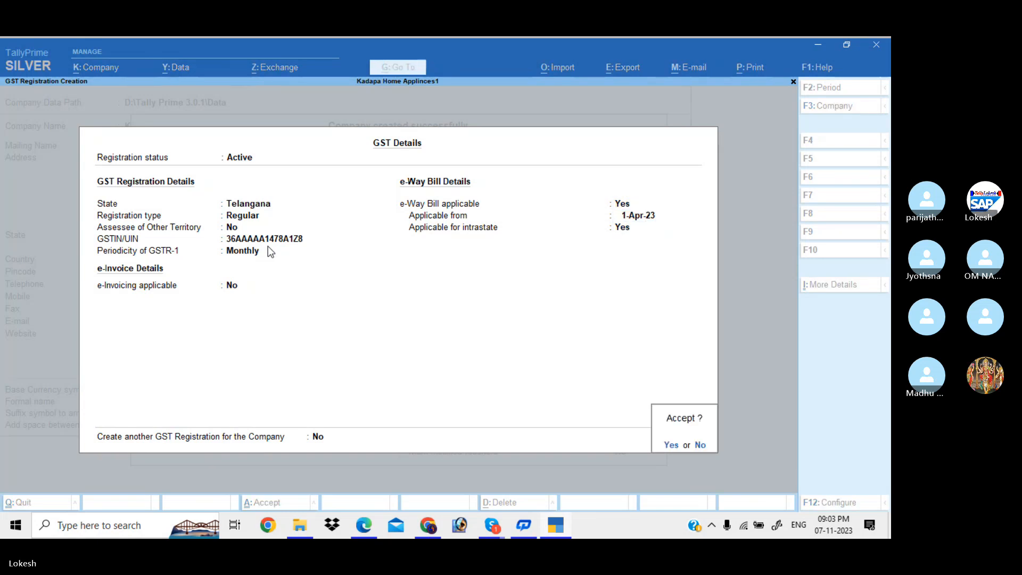
{"action": "key", "text": "Return"}
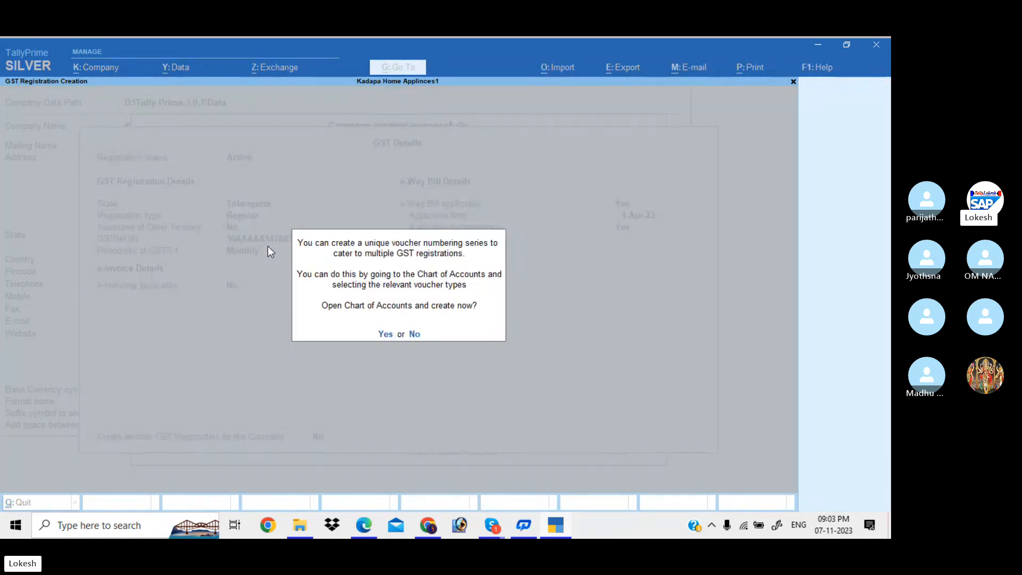
Decline the chart of accounts, set Set/Alter Company GST Rate to Yes, and review its details.
{"action": "key", "text": "n"}
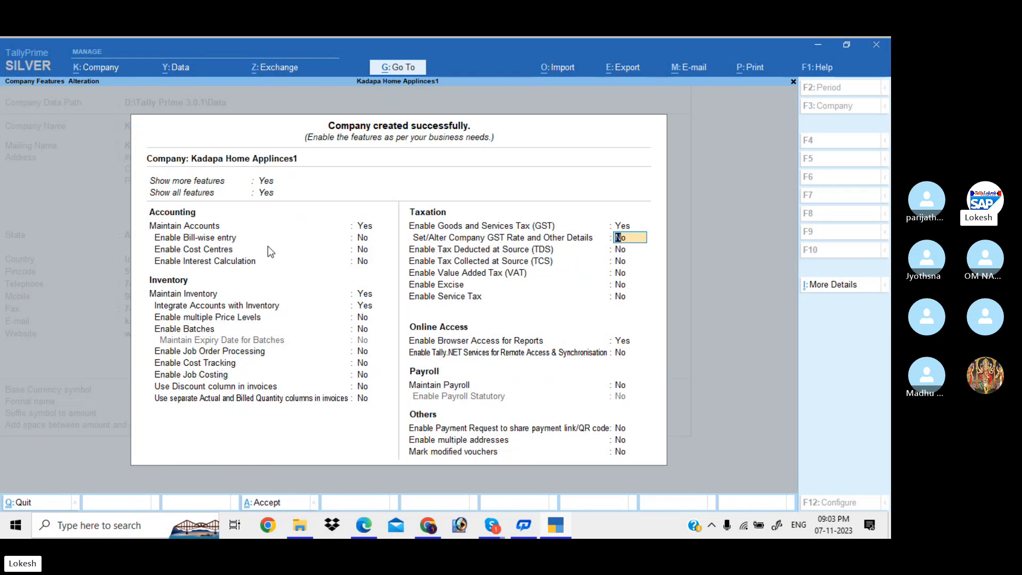
{"action": "type", "text": "y"}
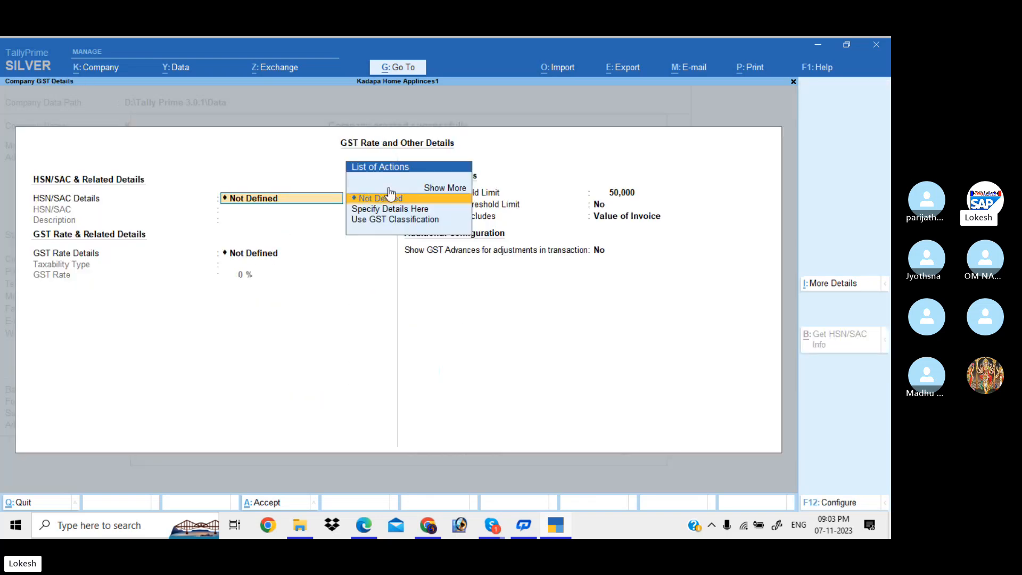
{"action": "left_click", "coordinate": [390, 198]}
{"action": "key", "text": "Return"}
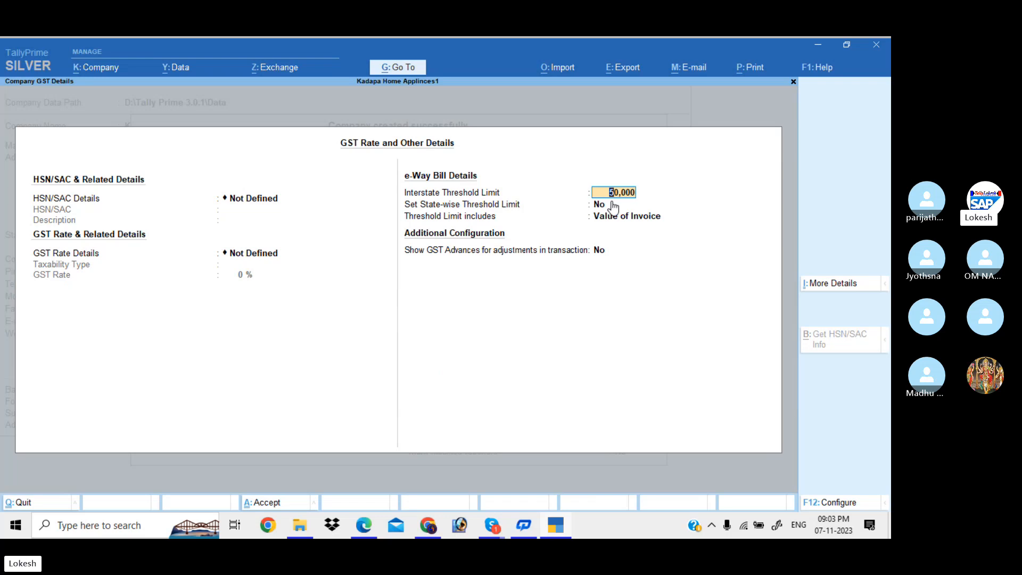
{"action": "key", "text": "BackSpace"}
{"action": "key", "text": "Escape"}
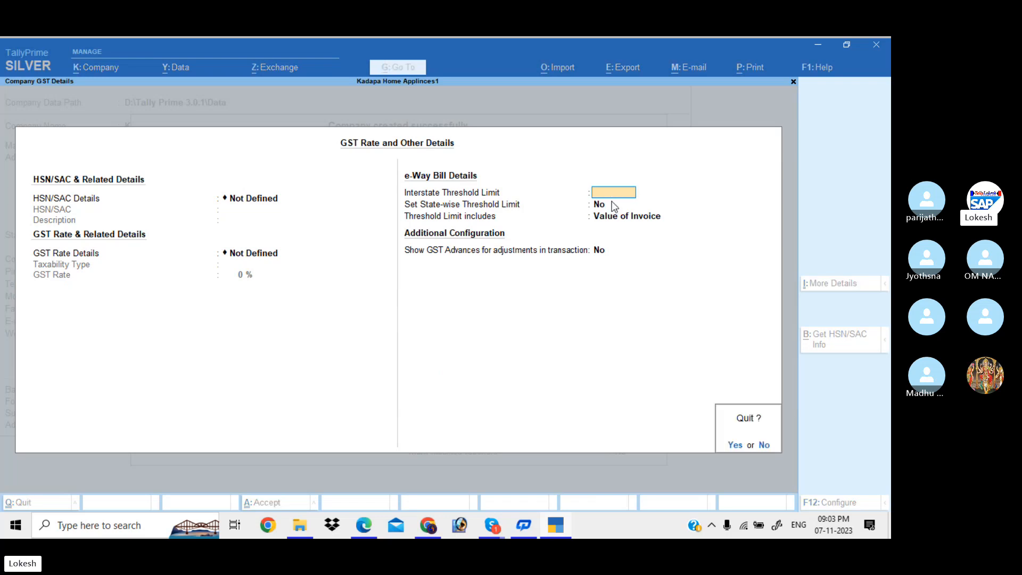
Quit the rate details unsaved, set GST rate details and browser access to No, and save features.
{"action": "key", "text": "y"}
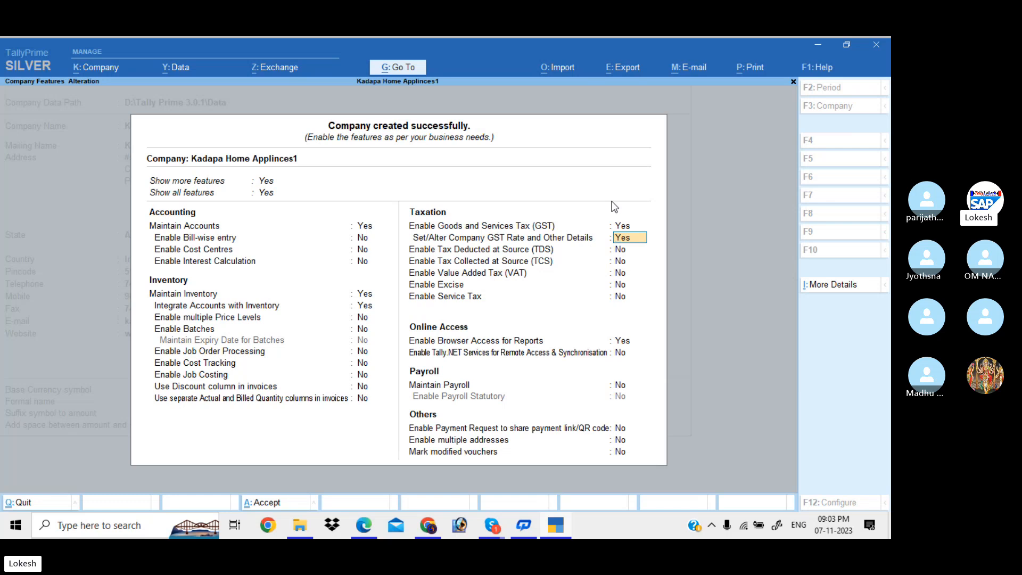
{"action": "key", "text": "n"}
{"action": "key", "text": "Return"}
{"action": "key", "text": "Return"}
{"action": "key", "text": "Return"}
{"action": "key", "text": "Return"}
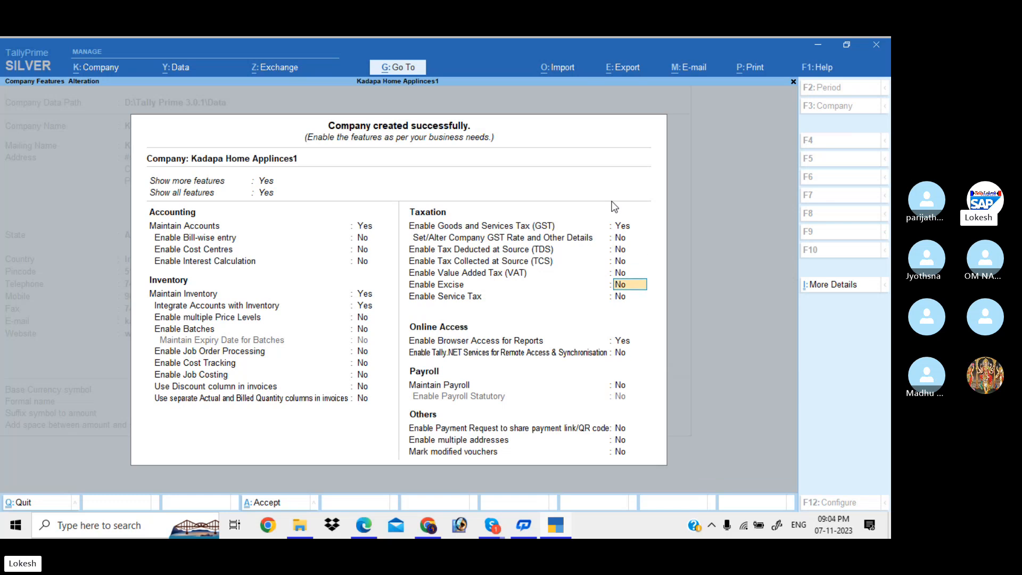
{"action": "key", "text": "Return"}
{"action": "key", "text": "Return"}
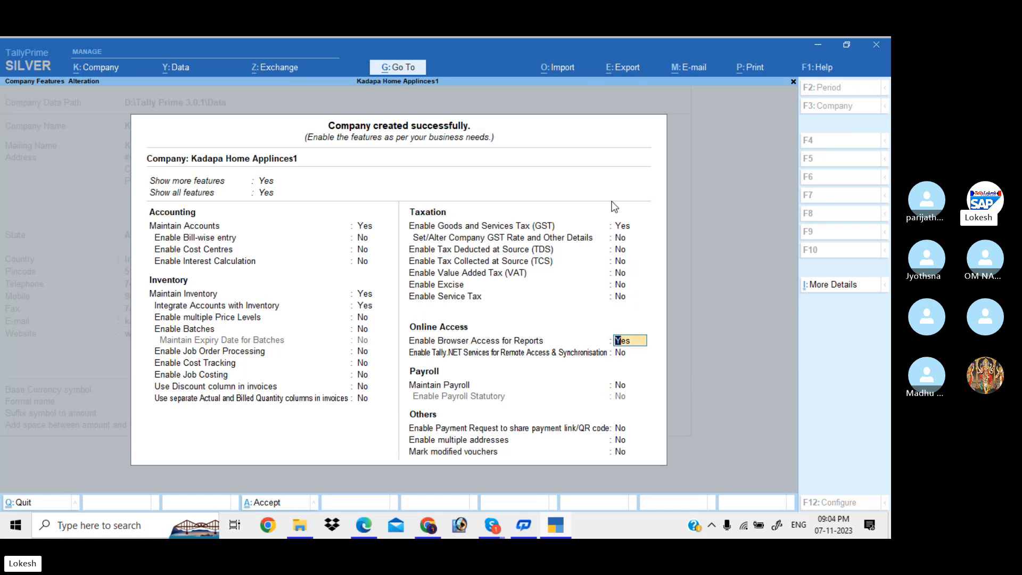
{"action": "type", "text": "n"}
{"action": "key", "text": "Return"}
{"action": "key", "text": "Return"}
{"action": "key", "text": "Return"}
{"action": "key", "text": "Return"}
{"action": "key", "text": "Return"}
{"action": "key", "text": "Return"}
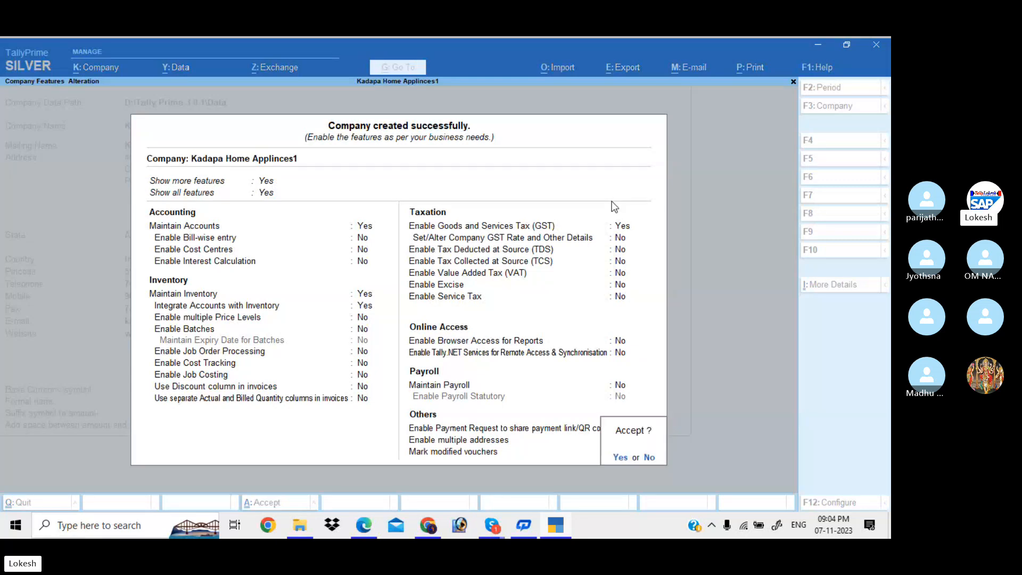
{"action": "key", "text": "Return"}
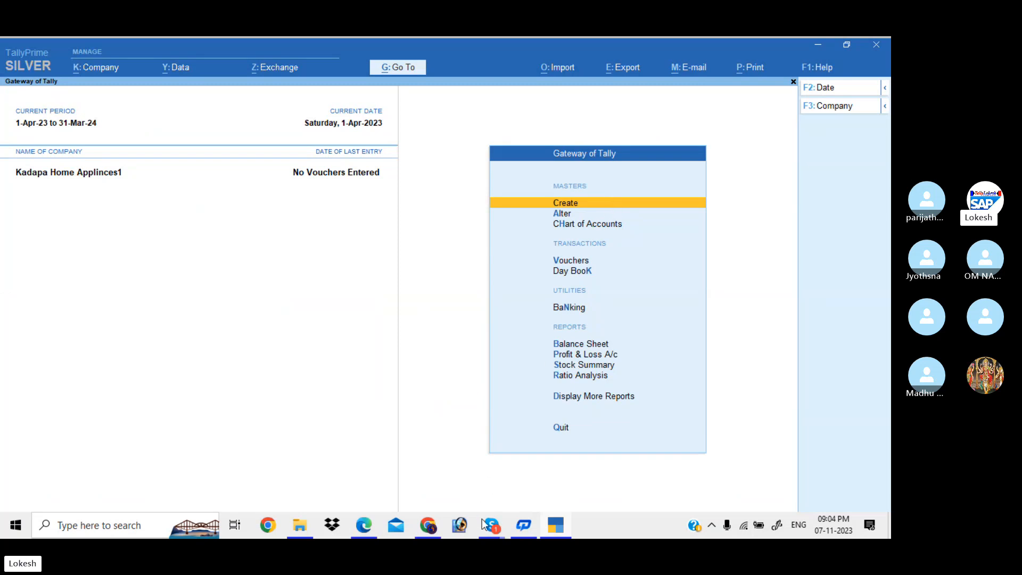
Bring the call window forward, then minimize it to return to TallyPrime.
{"action": "mouse_move", "coordinate": [491, 527]}
{"action": "left_click", "coordinate": [476, 472]}
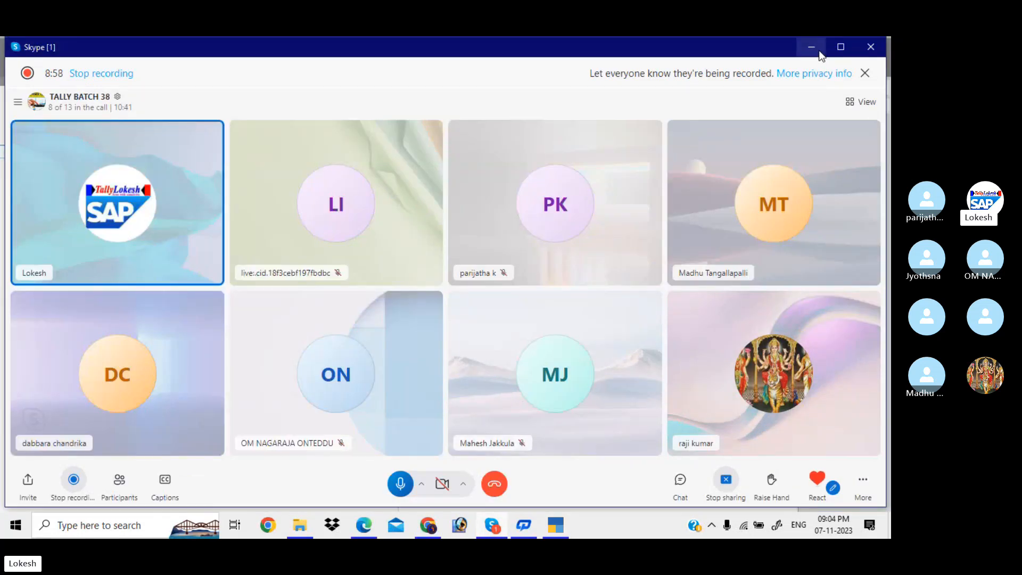
{"action": "left_click", "coordinate": [811, 46]}
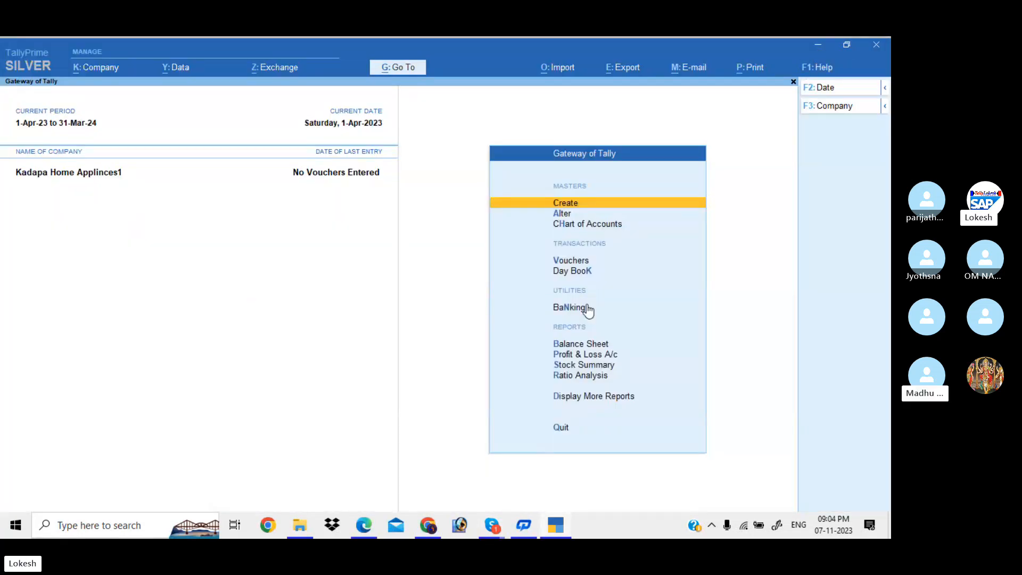
Choose Ledger from the List of Masters, briefly switching to the call window and back.
{"action": "key", "text": "Return"}
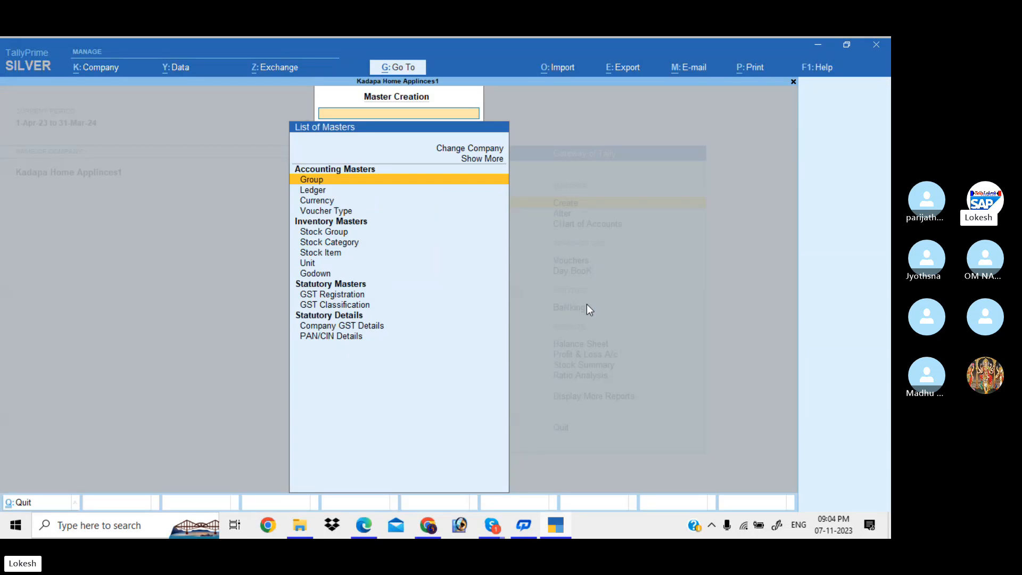
{"action": "key", "text": "Down"}
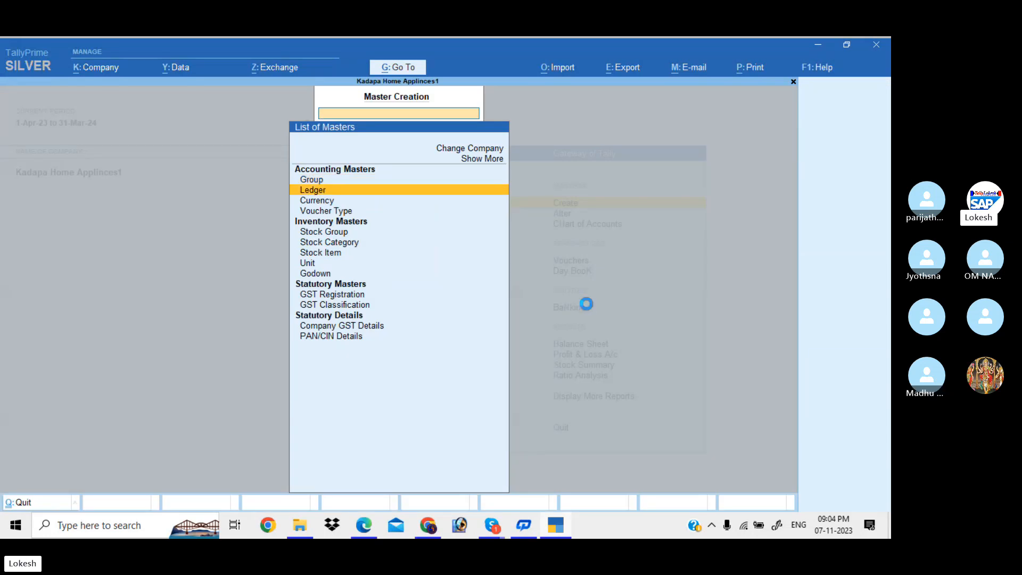
{"action": "key", "text": "Return"}
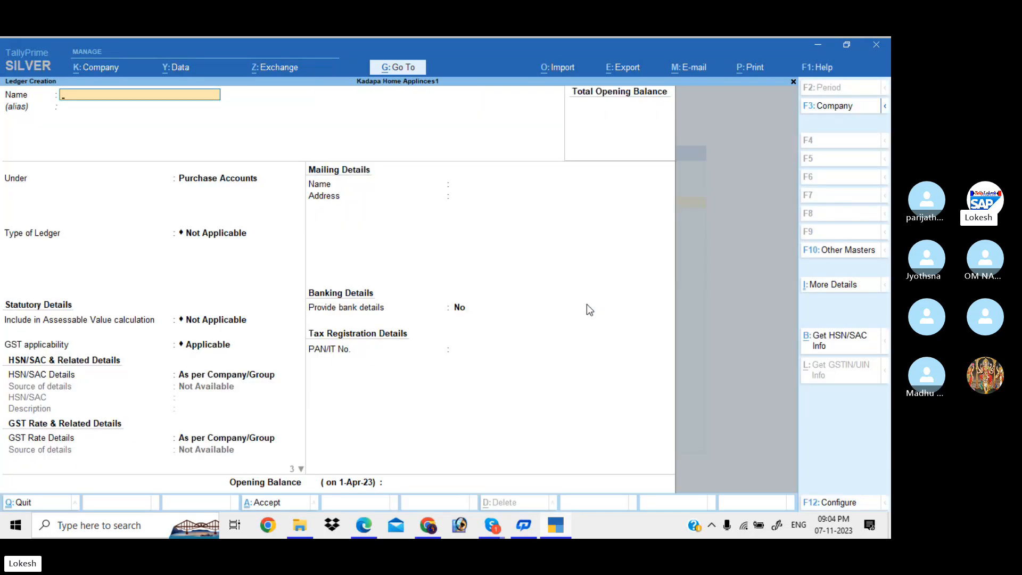
{"action": "key", "text": "alt+Tab"}
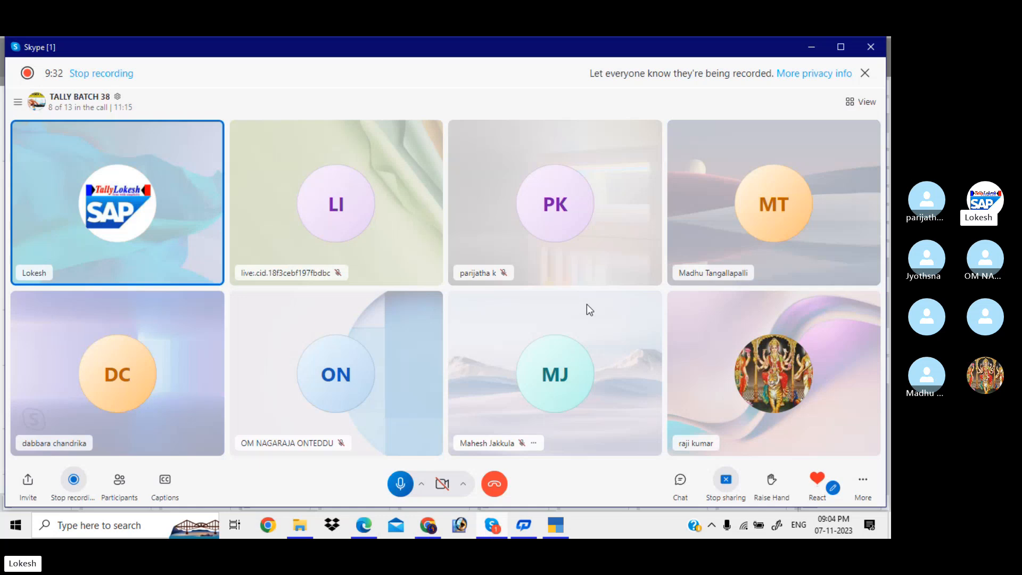
{"action": "left_click", "coordinate": [812, 48]}
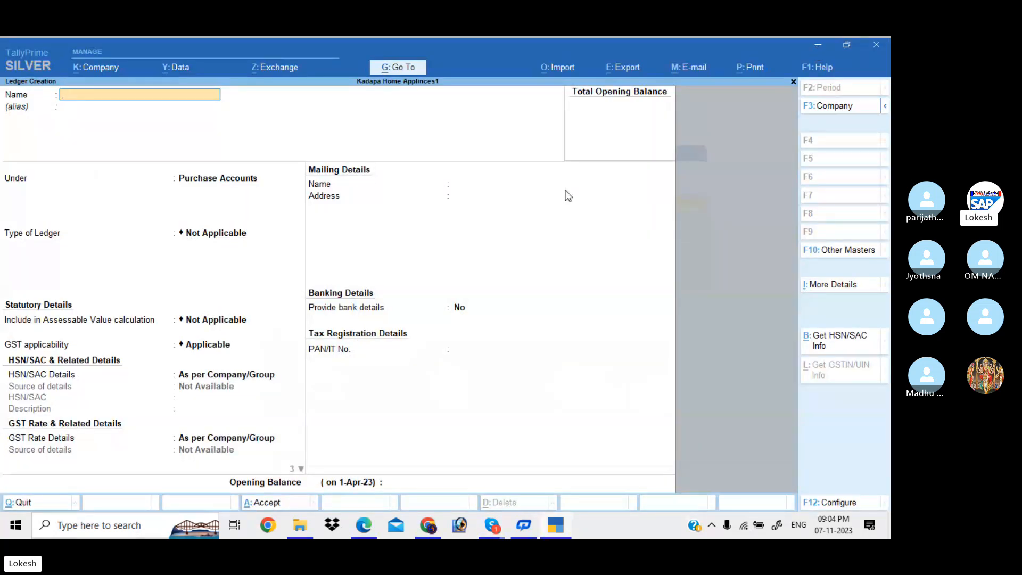
Create a ledger named Capital under Capital Account and accept it.
{"action": "type", "text": "Capital"}
{"action": "key", "text": "Return"}
{"action": "key", "text": "Return"}
{"action": "type", "text": "Cas"}
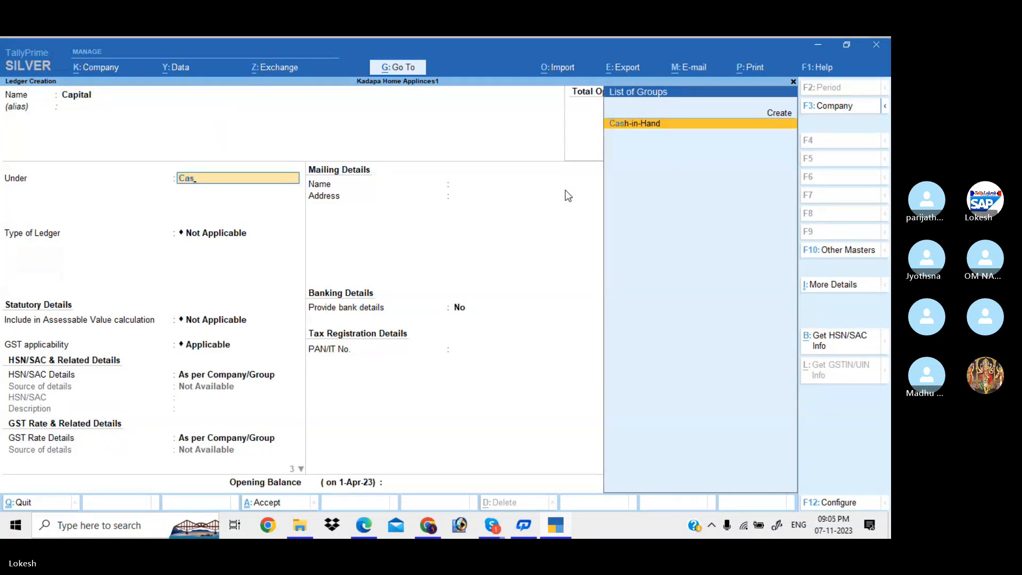
{"action": "key", "text": "BackSpace"}
{"action": "key", "text": "Down"}
{"action": "key", "text": "Return"}
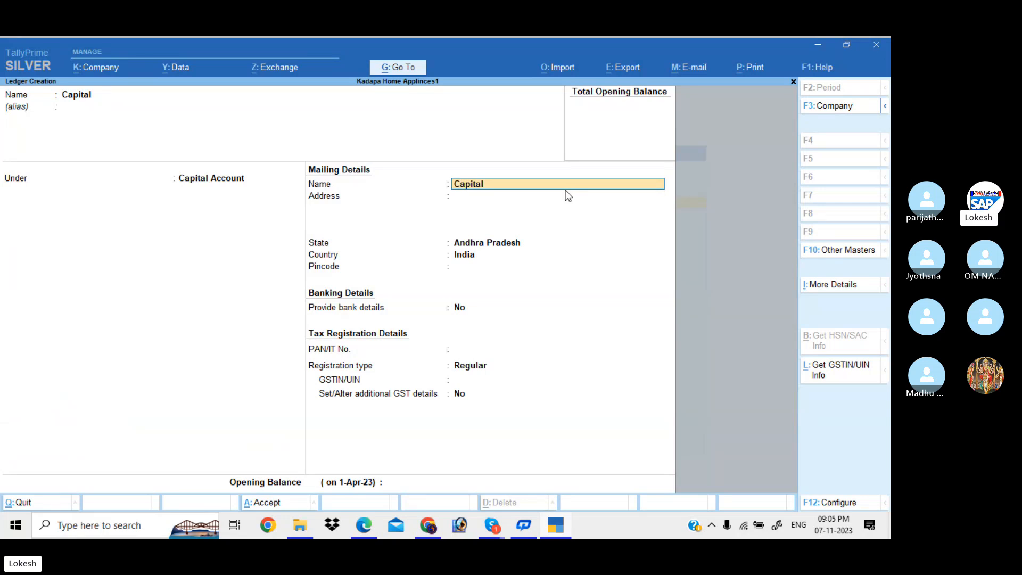
{"action": "key", "text": "Return"}
{"action": "key", "text": "Return"}
{"action": "key", "text": "Return"}
{"action": "key", "text": "Return"}
{"action": "key", "text": "Return"}
{"action": "key", "text": "Return"}
{"action": "key", "text": "Return"}
{"action": "key", "text": "Return"}
{"action": "key", "text": "Return"}
{"action": "key", "text": "Return"}
{"action": "key", "text": "Return"}
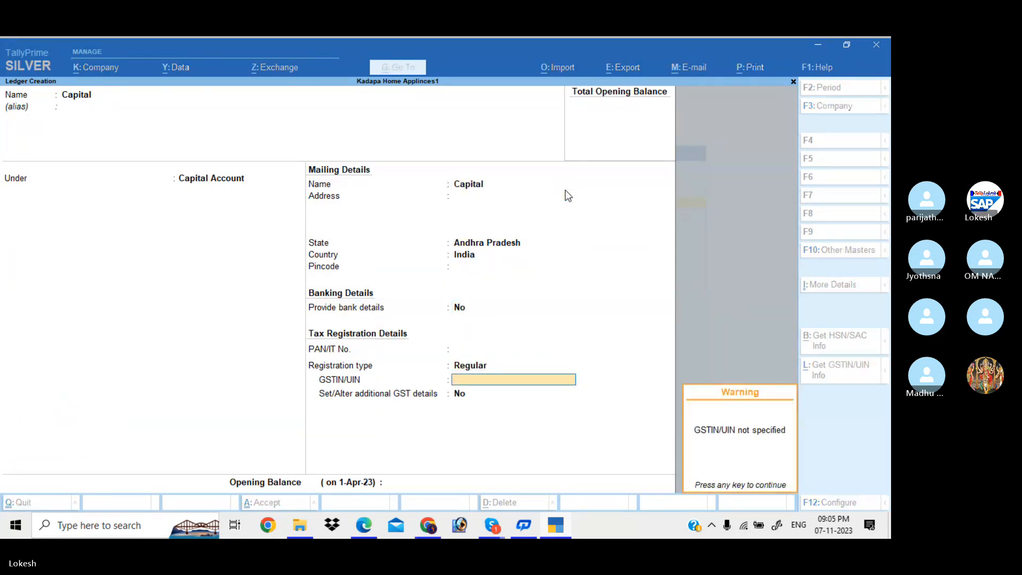
{"action": "key", "text": "Return"}
{"action": "key", "text": "Return"}
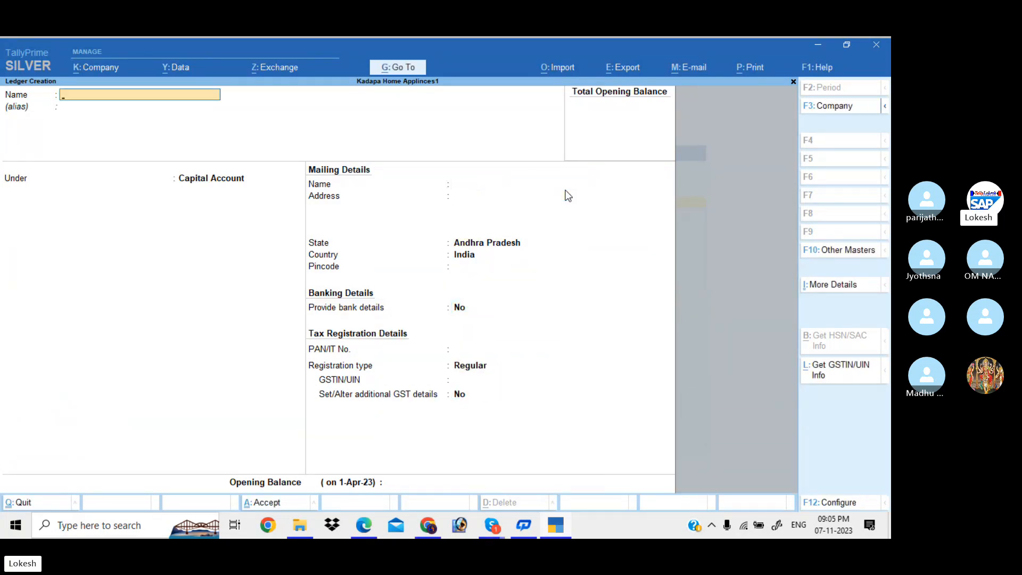
Name the next ledger Purchase and move on to its group.
{"action": "type", "text": "Purchase"}
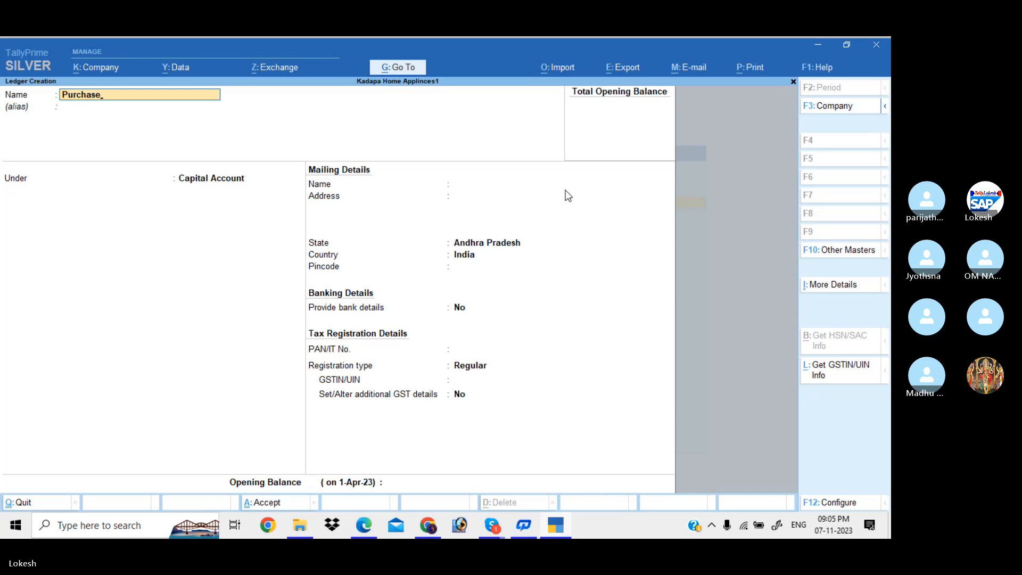
{"action": "key", "text": "Return"}
{"action": "key", "text": "Return"}
Place Purchase under Purchase Accounts, keep HSN and rate as per company/group, choose Goods, and save.
{"action": "type", "text": "pu"}
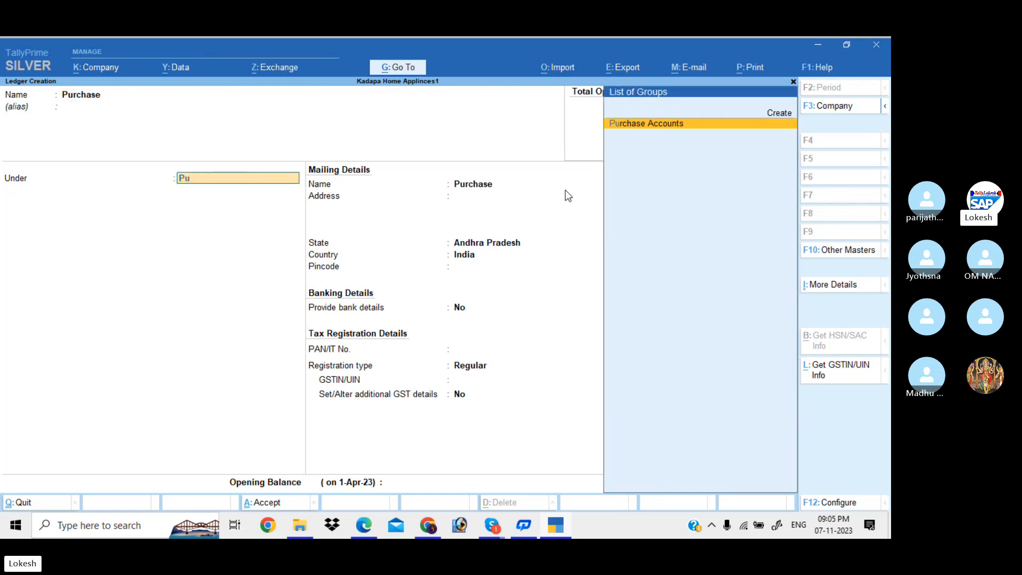
{"action": "key", "text": "Return"}
{"action": "key", "text": "Return"}
{"action": "key", "text": "Return"}
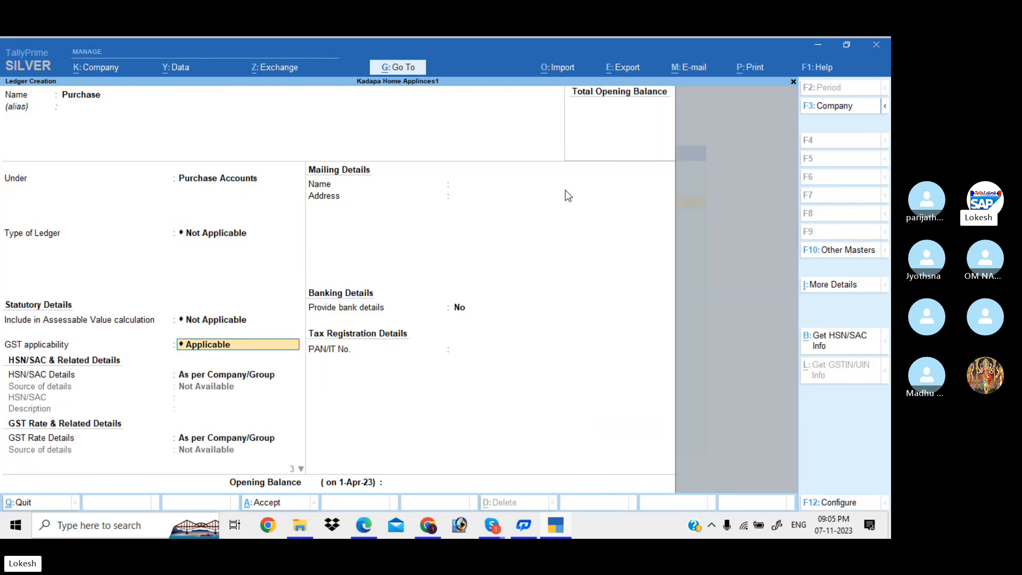
{"action": "key", "text": "Return"}
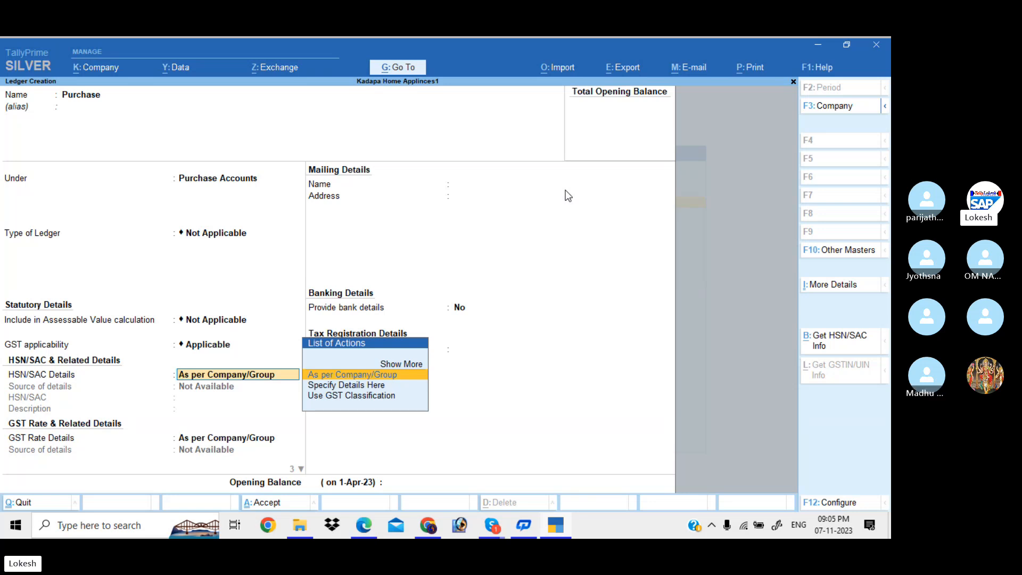
{"action": "key", "text": "Return"}
{"action": "key", "text": "Return"}
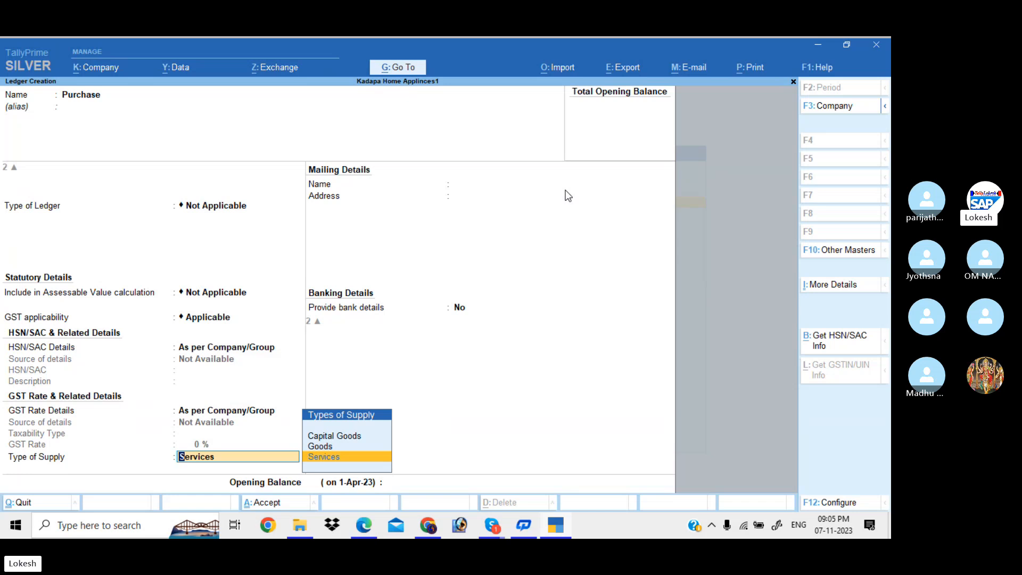
{"action": "key", "text": "Up"}
{"action": "key", "text": "Return"}
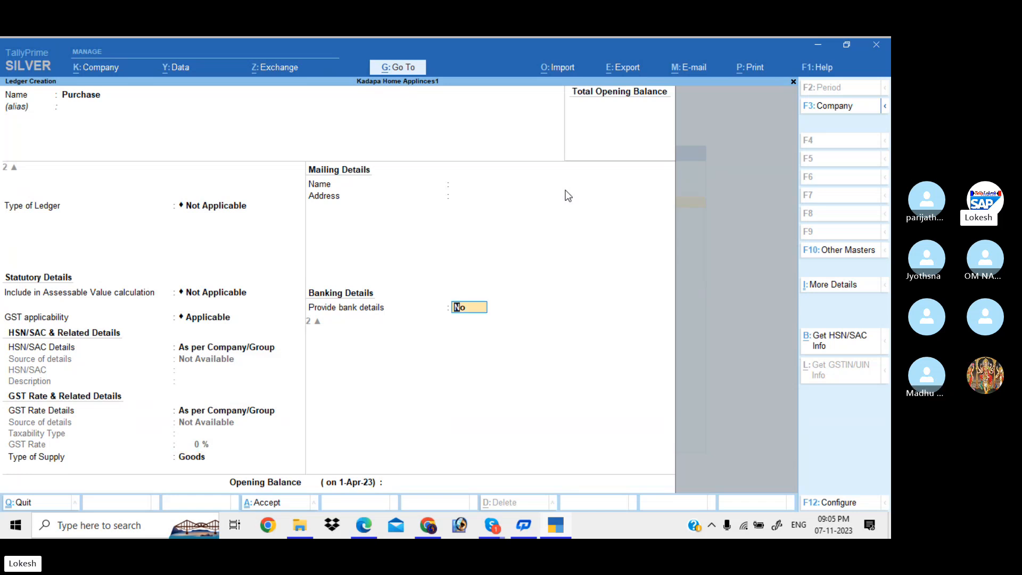
{"action": "key", "text": "Return"}
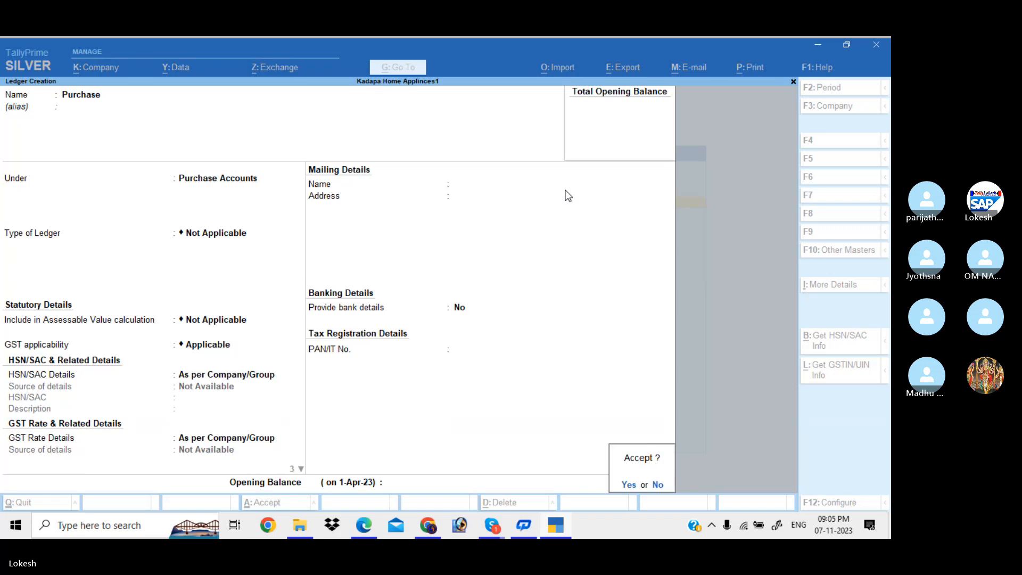
{"action": "key", "text": "Return"}
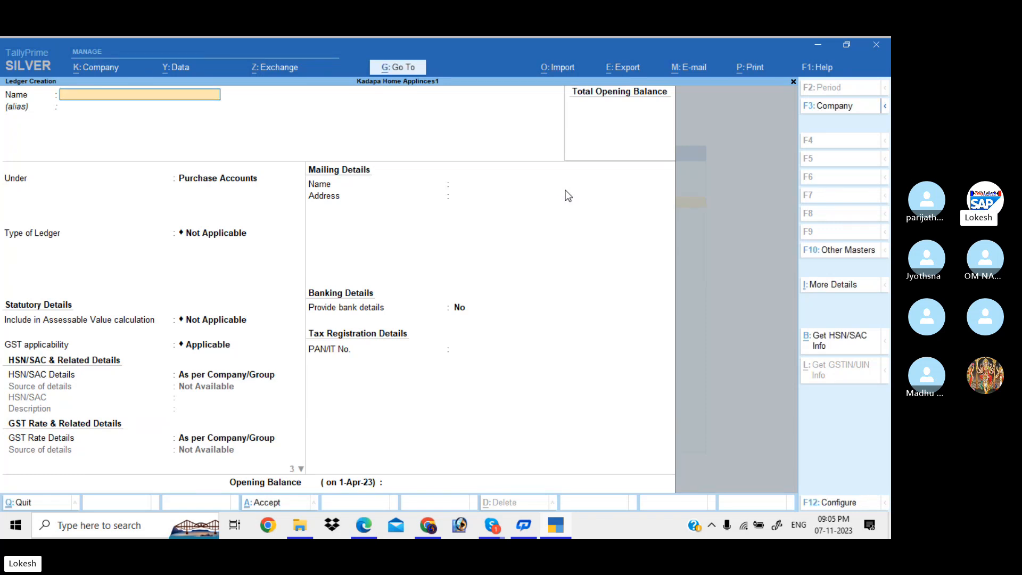
Name the new ledger Kalyan Traders and place it under Sundry Creditors.
{"action": "type", "text": "Kaly"}
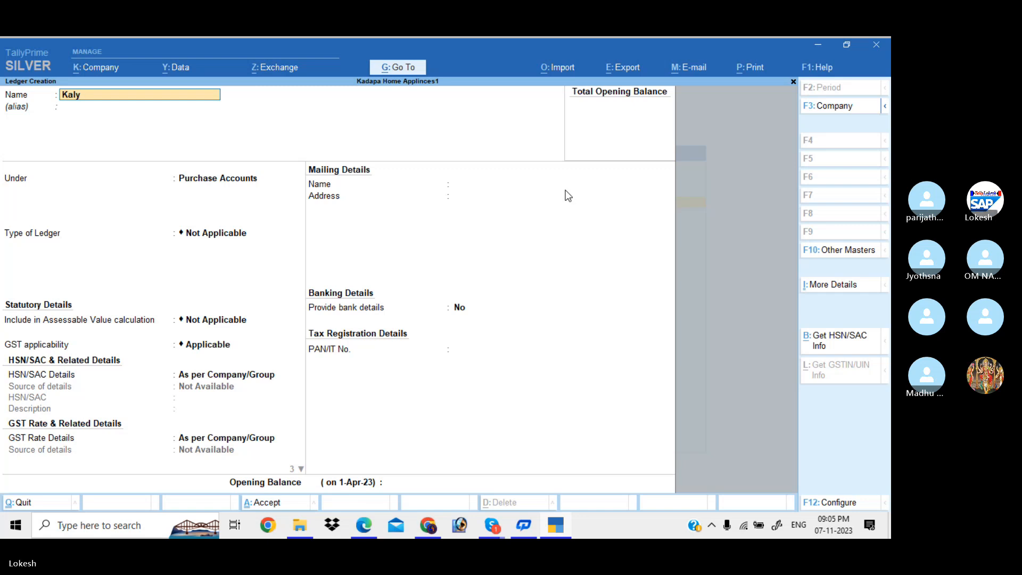
{"action": "type", "text": "an Traders"}
{"action": "key", "text": "Return"}
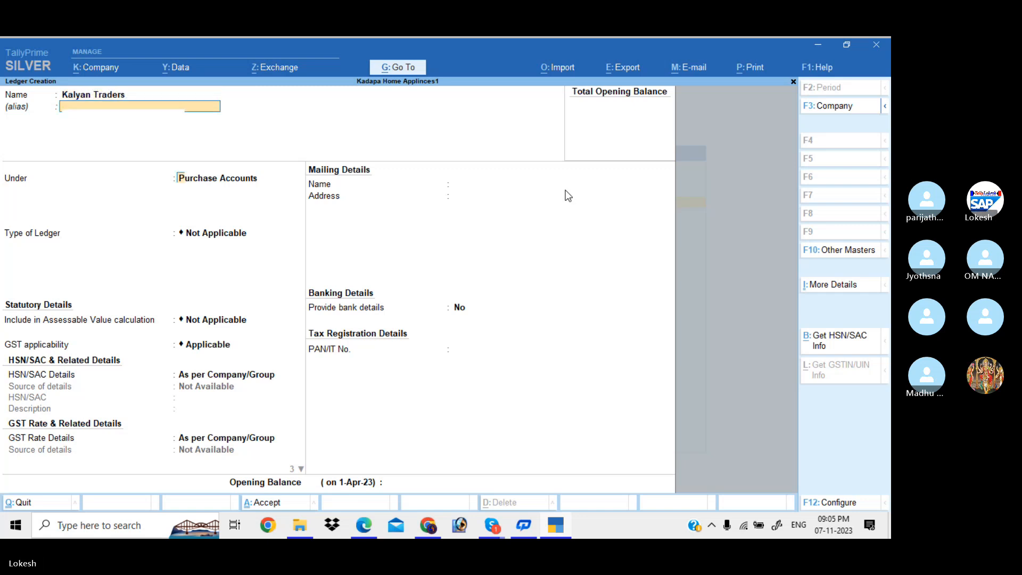
{"action": "type", "text": "Sun"}
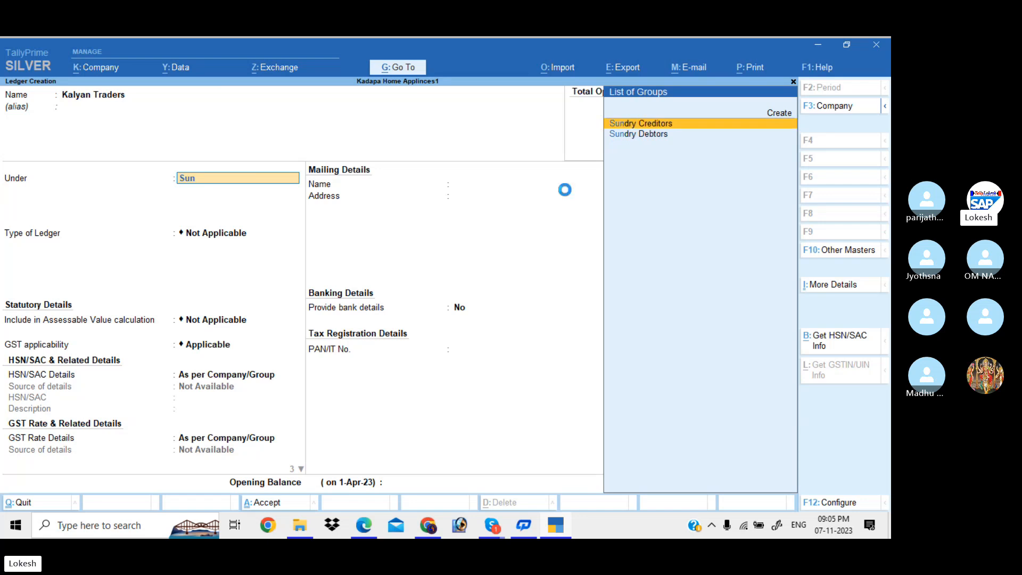
{"action": "key", "text": "Return"}
{"action": "key", "text": "Return"}
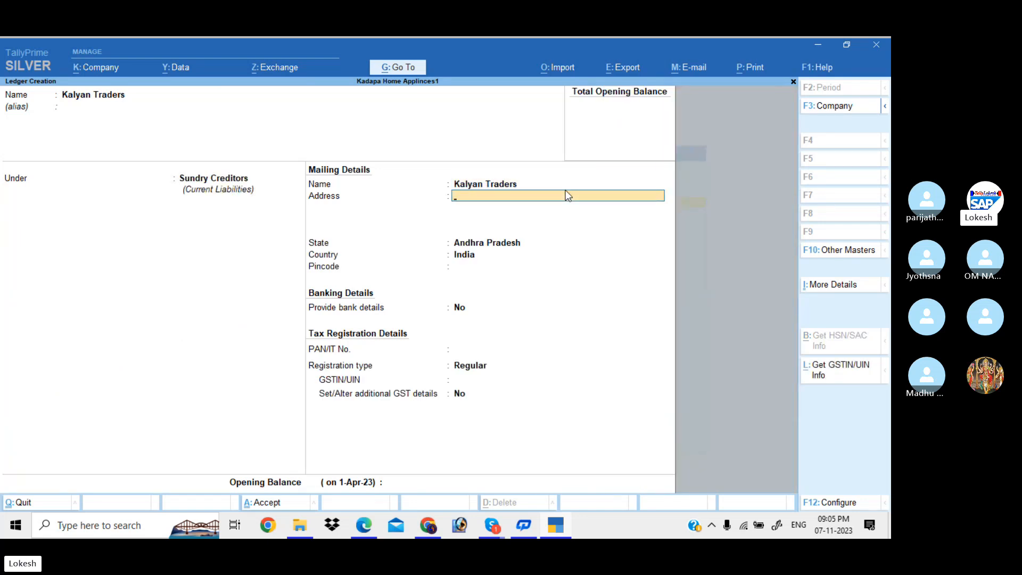
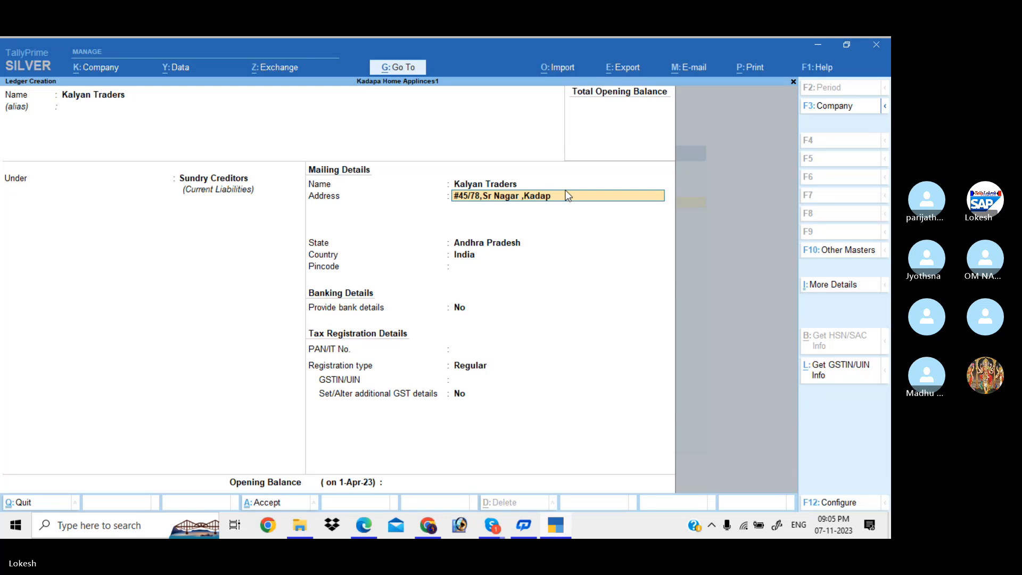
Enter the supplier's street address, cell number and pincode lines, keeping state Andhra Pradesh.
{"action": "key", "text": "Return"}
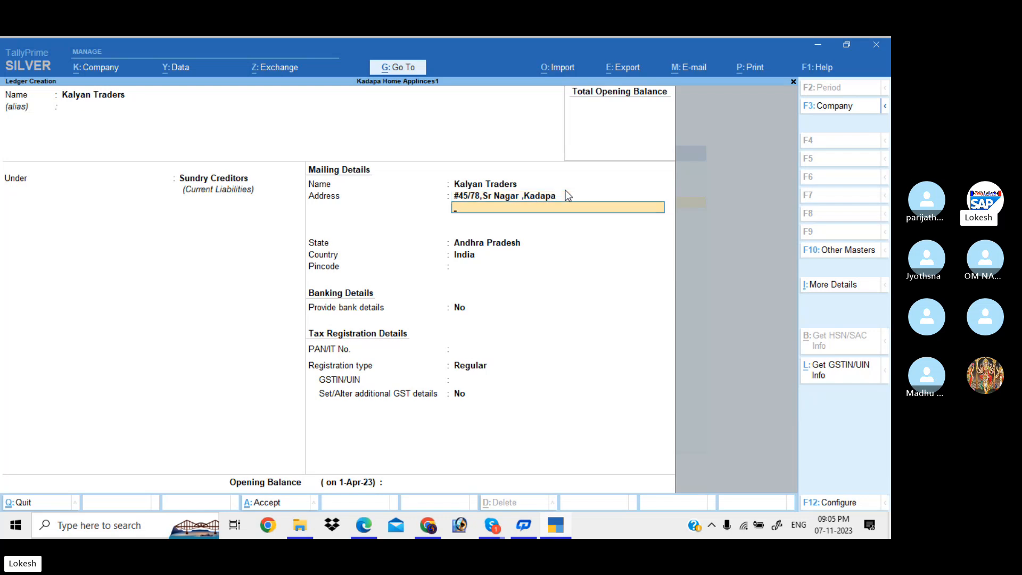
{"action": "key", "text": "Return"}
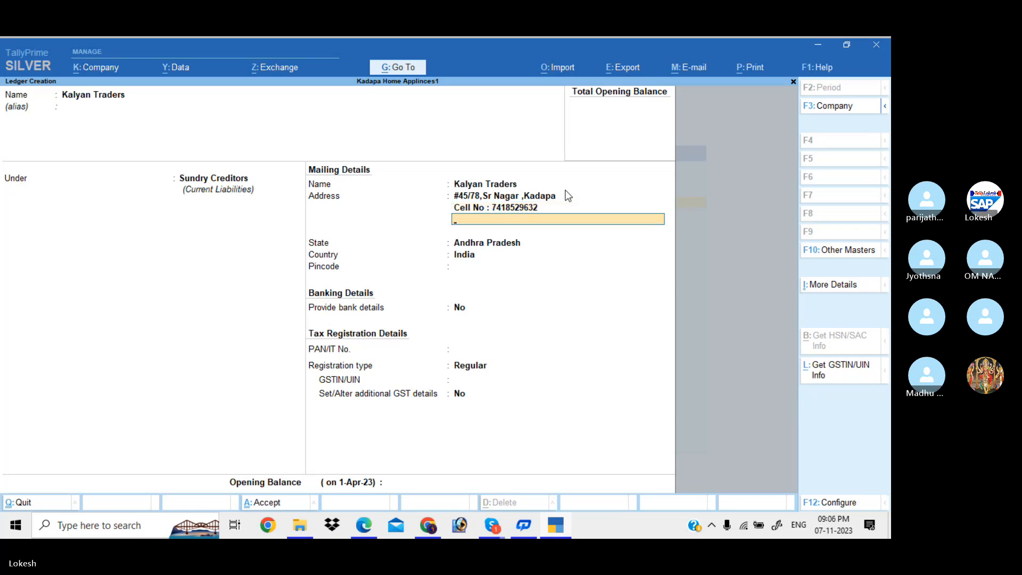
{"action": "type", "text": "Pincode"}
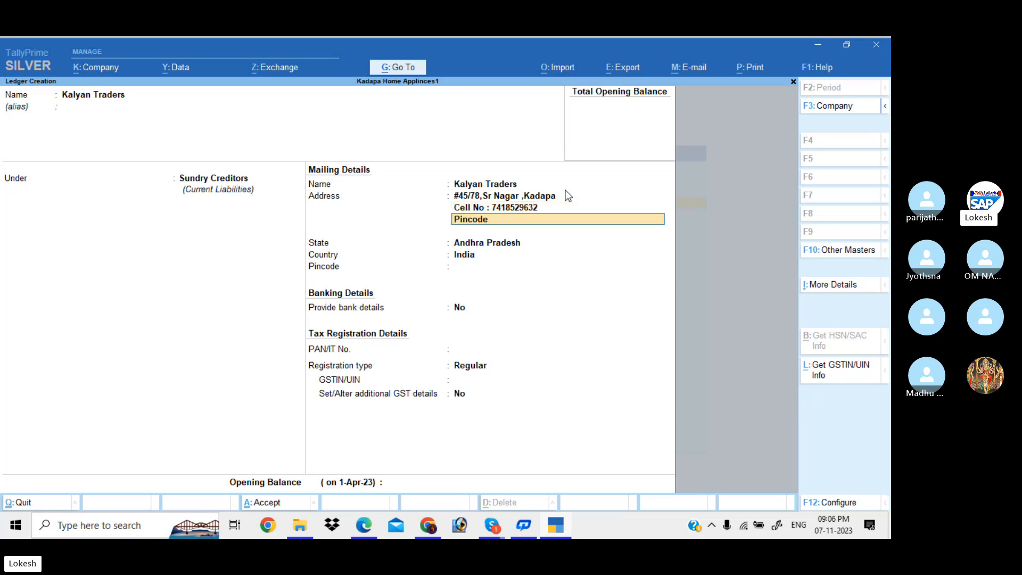
{"action": "type", "text": " : 516001"}
{"action": "key", "text": "Return"}
{"action": "key", "text": "Return"}
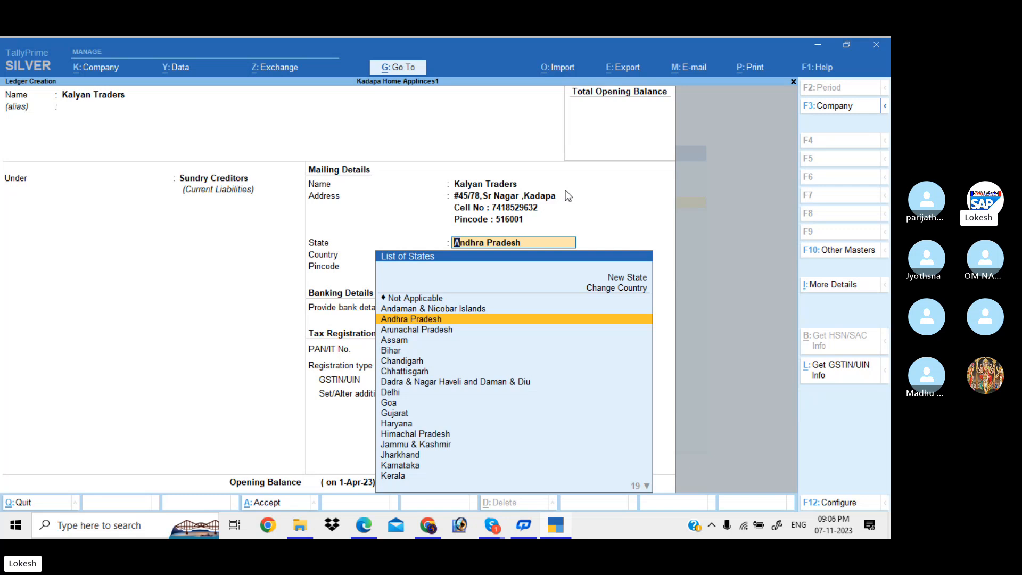
{"action": "key", "text": "Return"}
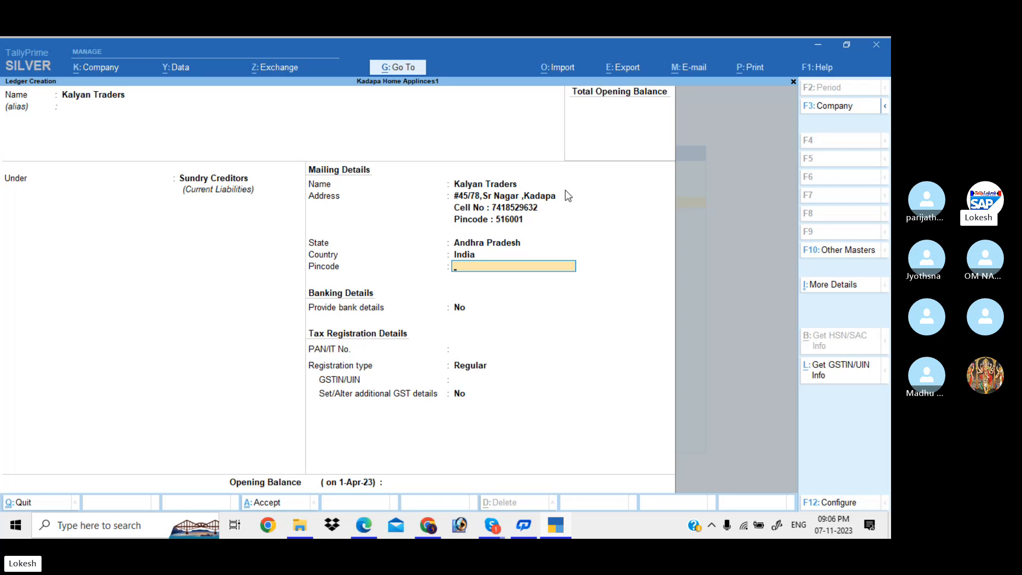
Set Kalyan Traders' GST registration type to Regular.
{"action": "key", "text": "Return"}
{"action": "key", "text": "Return"}
{"action": "key", "text": "Return"}
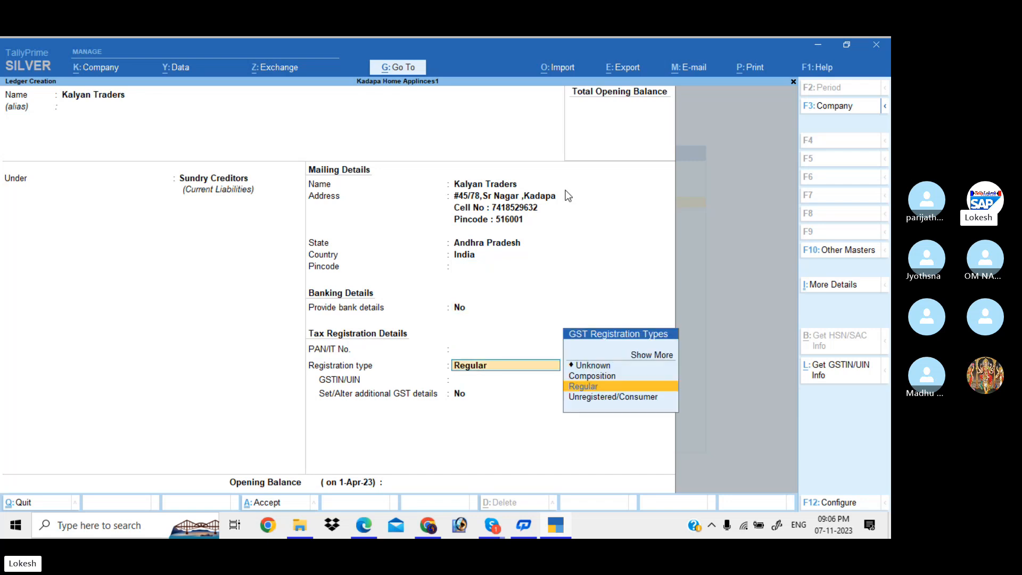
{"action": "key", "text": "Up"}
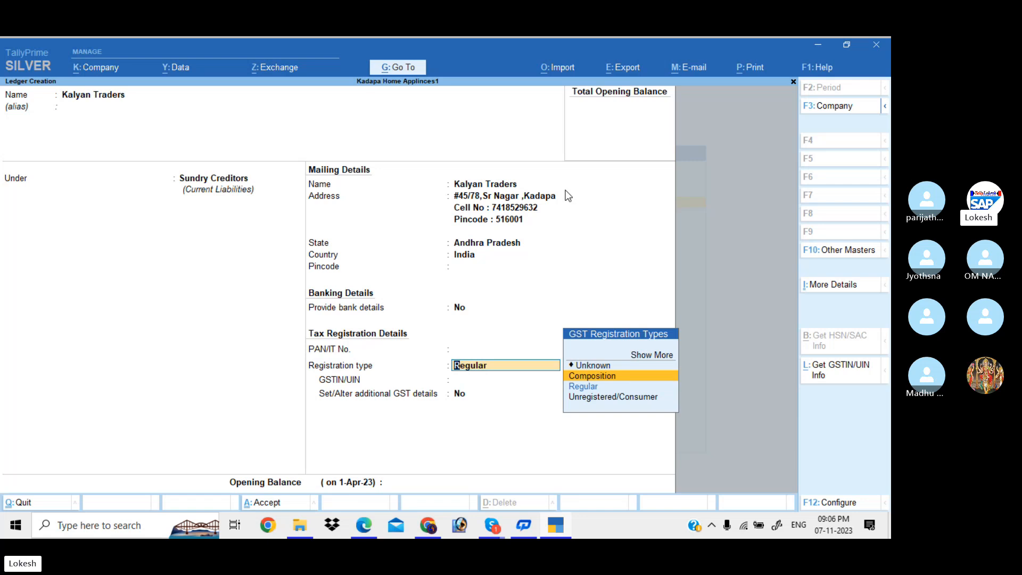
{"action": "key", "text": "Up"}
{"action": "key", "text": "Up"}
{"action": "key", "text": "Return"}
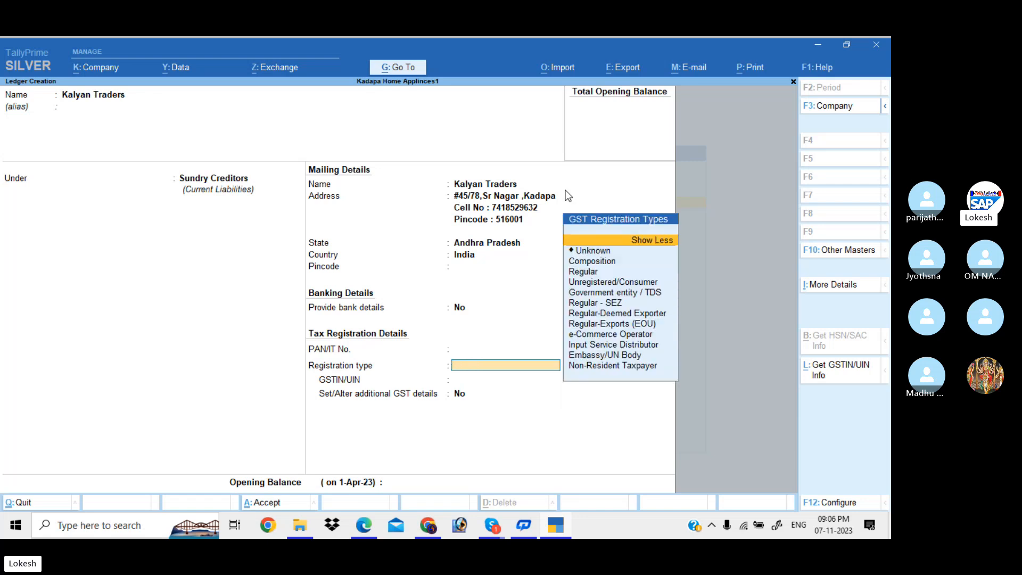
{"action": "key", "text": "Down"}
{"action": "key", "text": "Down"}
{"action": "key", "text": "Down"}
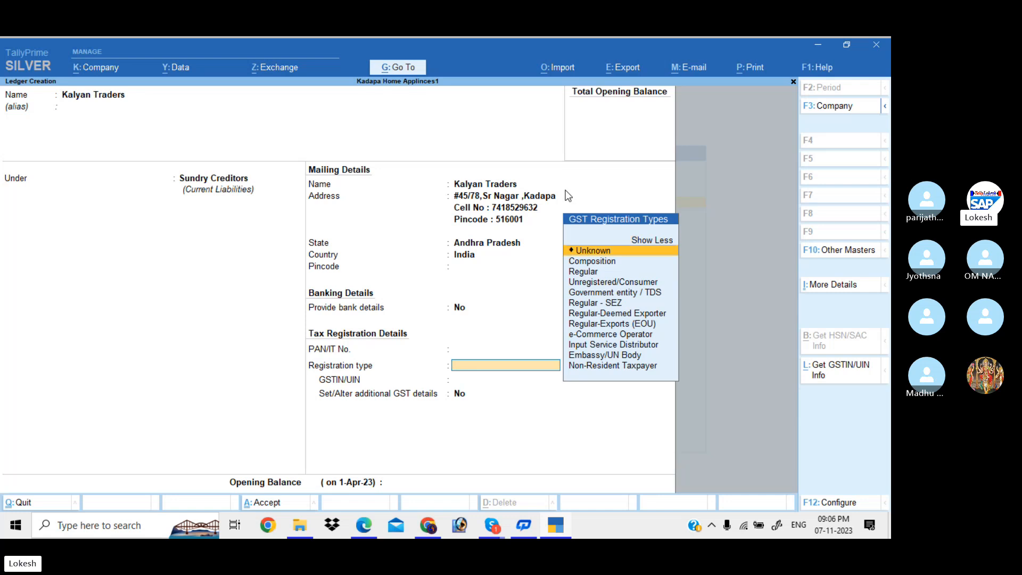
{"action": "key", "text": "Return"}
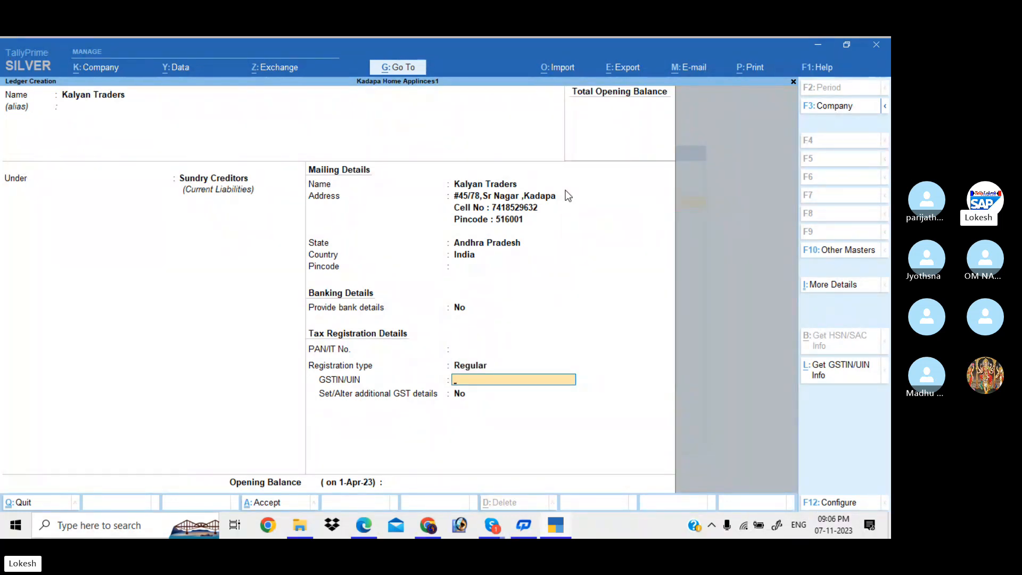
Enter the supplier's GSTIN and finish the ledger form.
{"action": "type", "text": "37AAAAA"}
{"action": "key", "text": "BackSpace"}
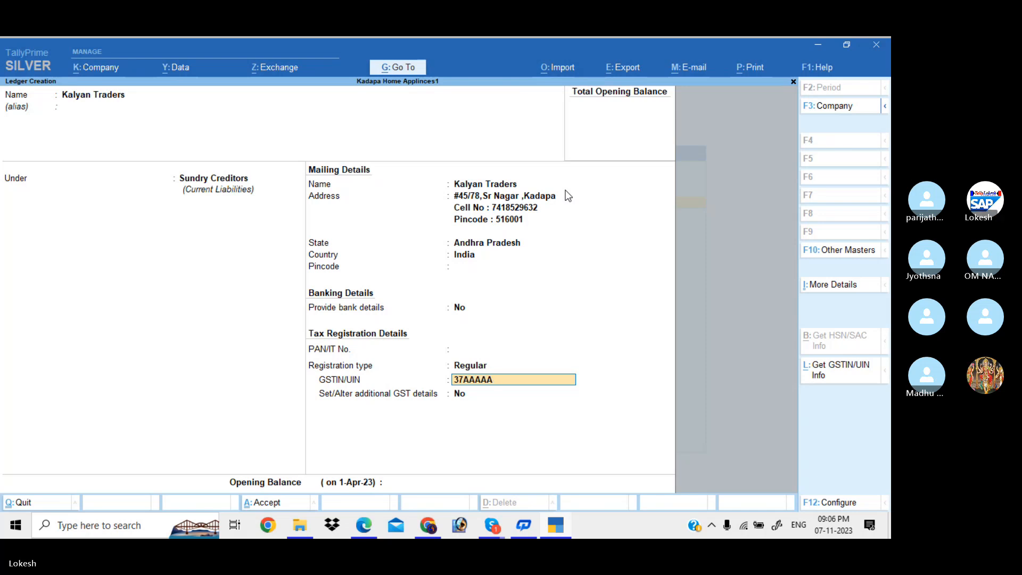
{"action": "type", "text": "1234"}
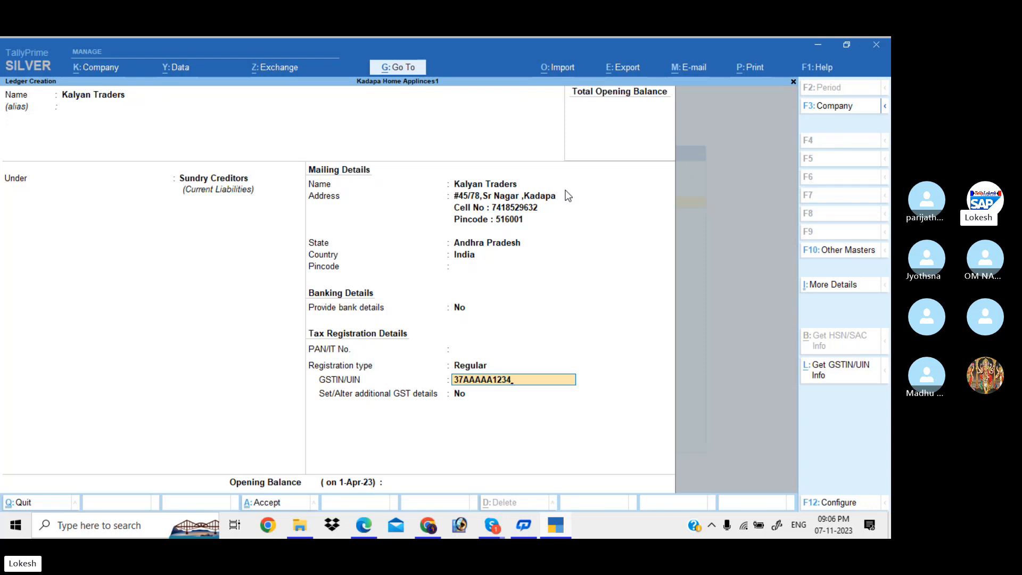
{"action": "type", "text": "A1Z8"}
{"action": "key", "text": "Return"}
{"action": "key", "text": "Return"}
{"action": "key", "text": "Return"}
{"action": "key", "text": "Return"}
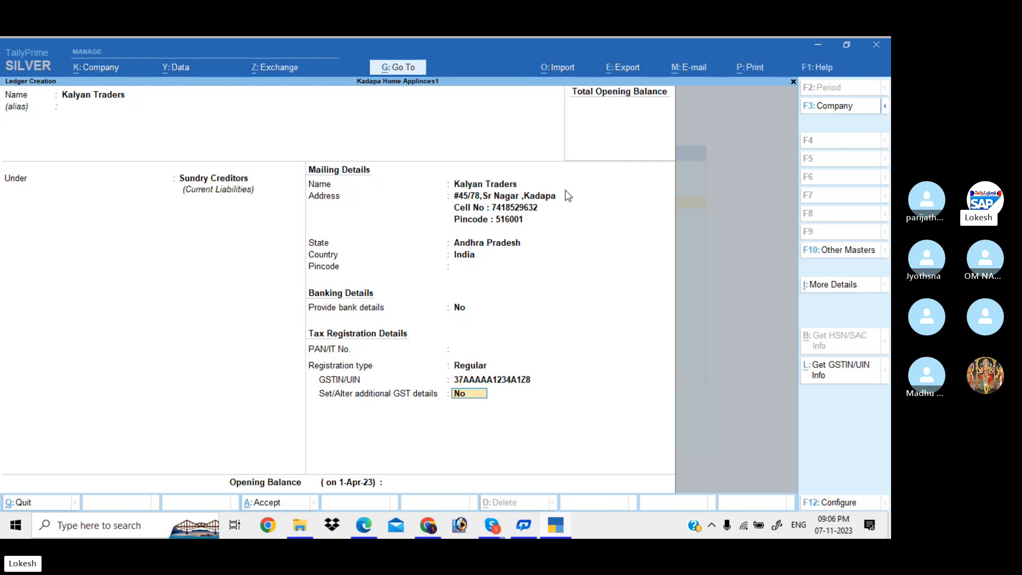
Save the Kalyan Traders ledger and name a new ledger Sales.
{"action": "key", "text": "Return"}
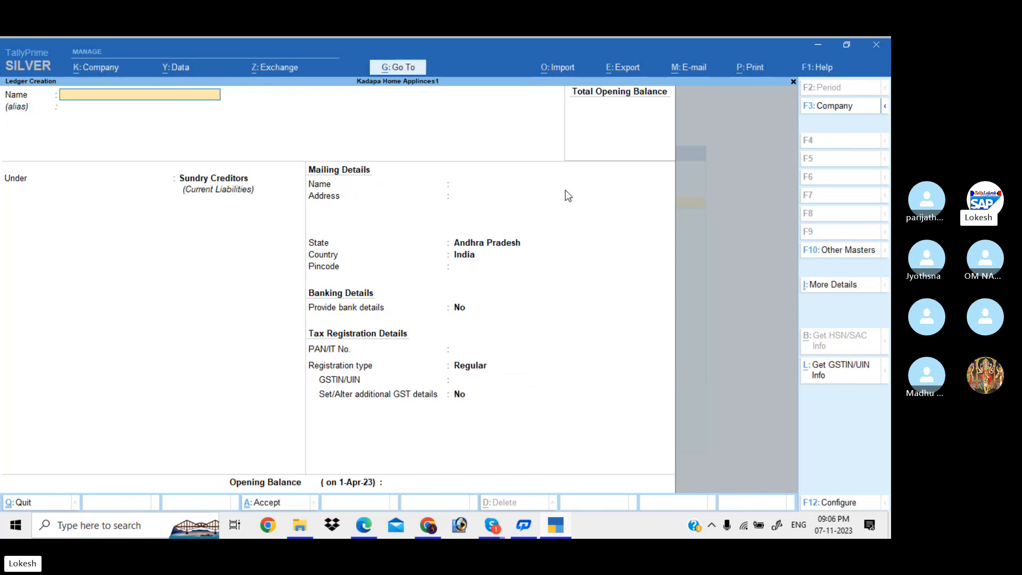
{"action": "type", "text": "Sales"}
{"action": "key", "text": "Return"}
Place Sales under Sales Accounts with GST applicable and Goods as type of supply.
{"action": "key", "text": "Return"}
{"action": "type", "text": "sa"}
{"action": "key", "text": "Return"}
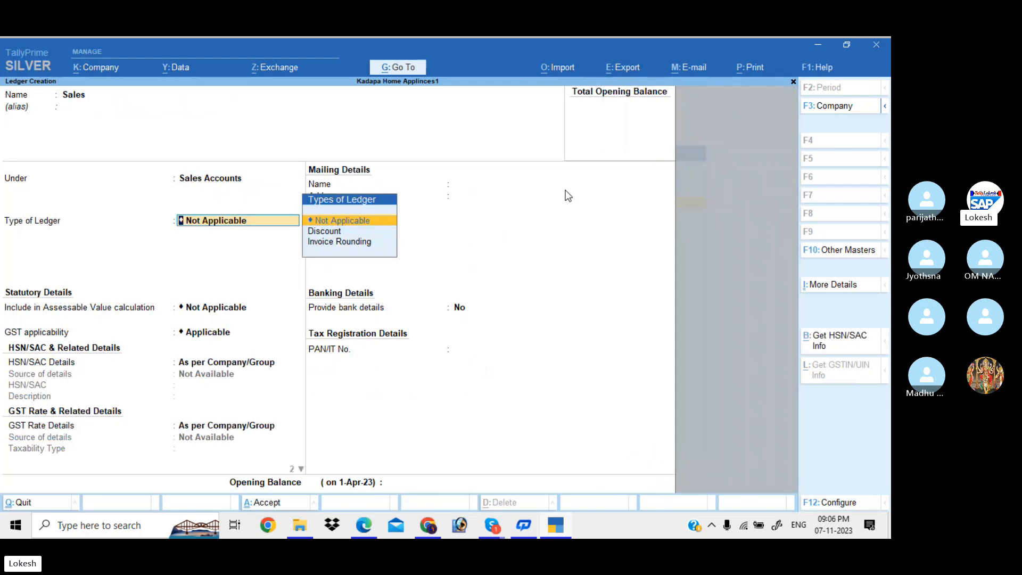
{"action": "key", "text": "Return"}
{"action": "key", "text": "Return"}
{"action": "key", "text": "Return"}
{"action": "key", "text": "Up"}
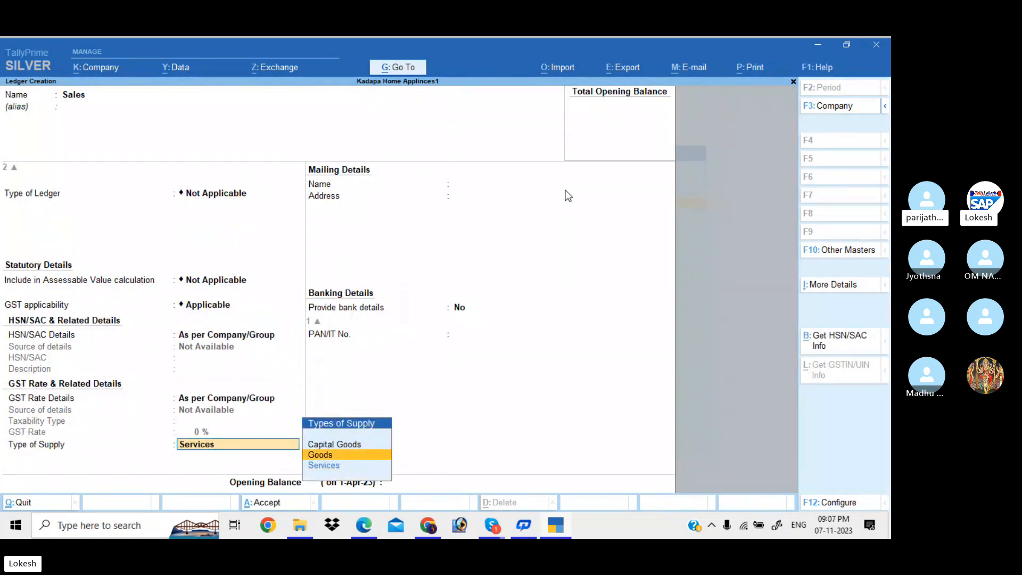
{"action": "key", "text": "Return"}
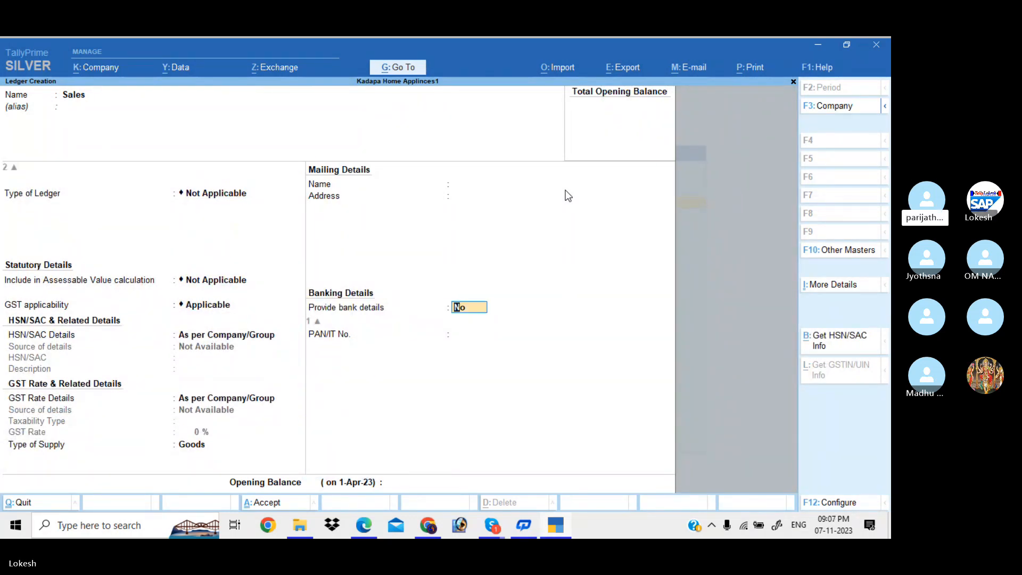
{"action": "key", "text": "Return"}
{"action": "key", "text": "Return"}
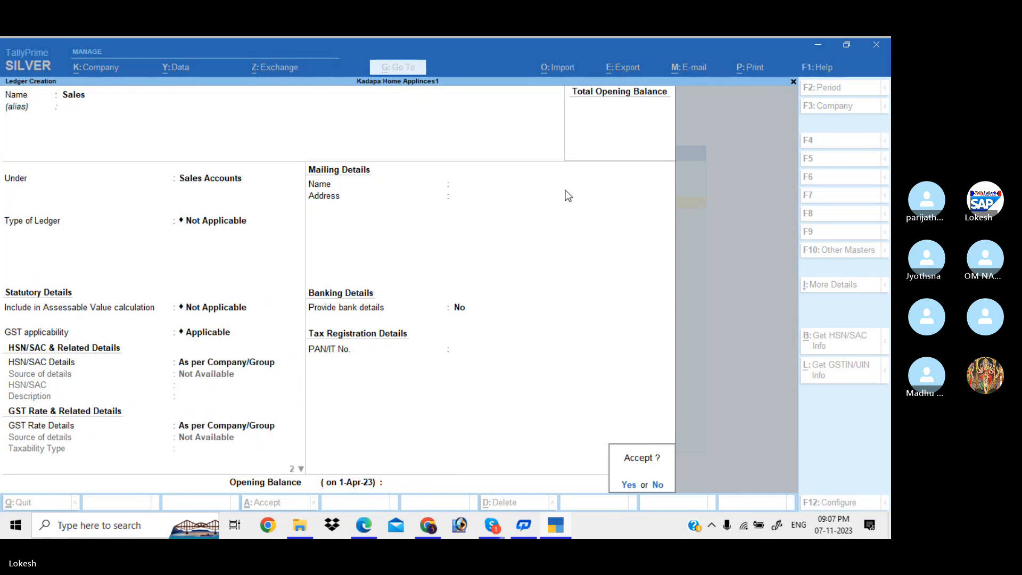
{"action": "key", "text": "Return"}
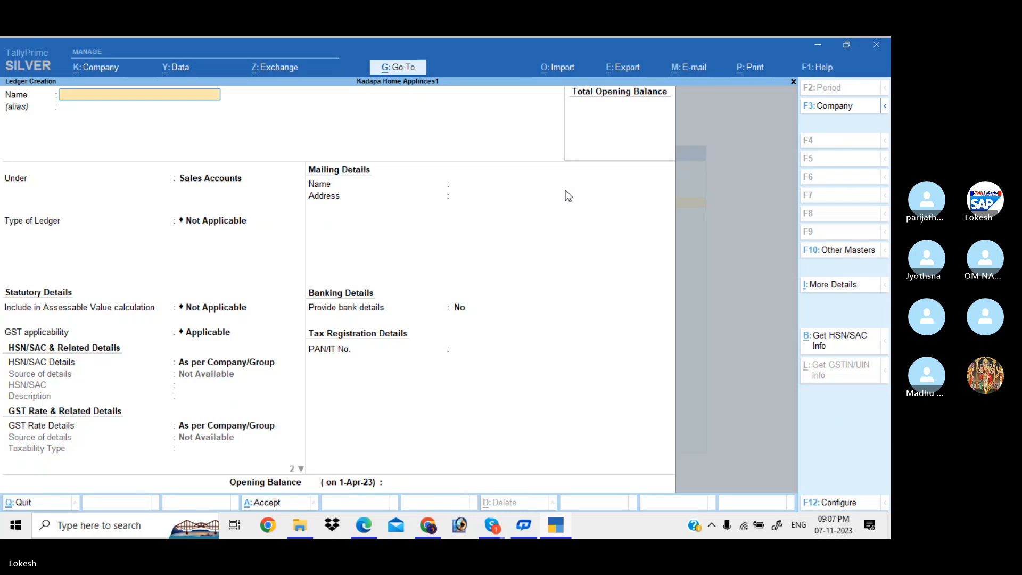
Name the new ledger Ganesh Merchants and place it under Sundry Debtors.
{"action": "type", "text": "Ganesh"}
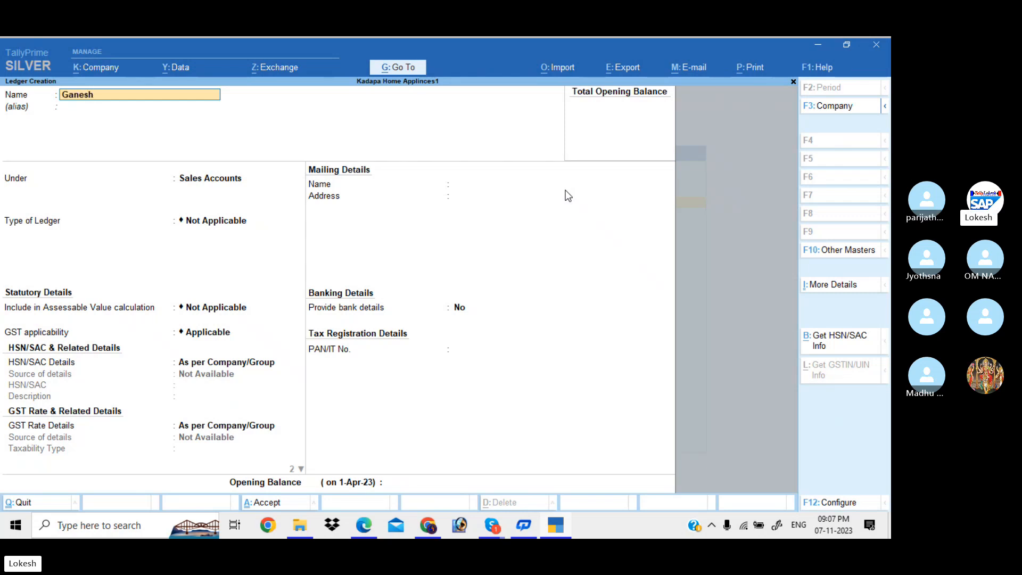
{"action": "type", "text": " Merchants"}
{"action": "key", "text": "Return"}
{"action": "type", "text": "Sun"}
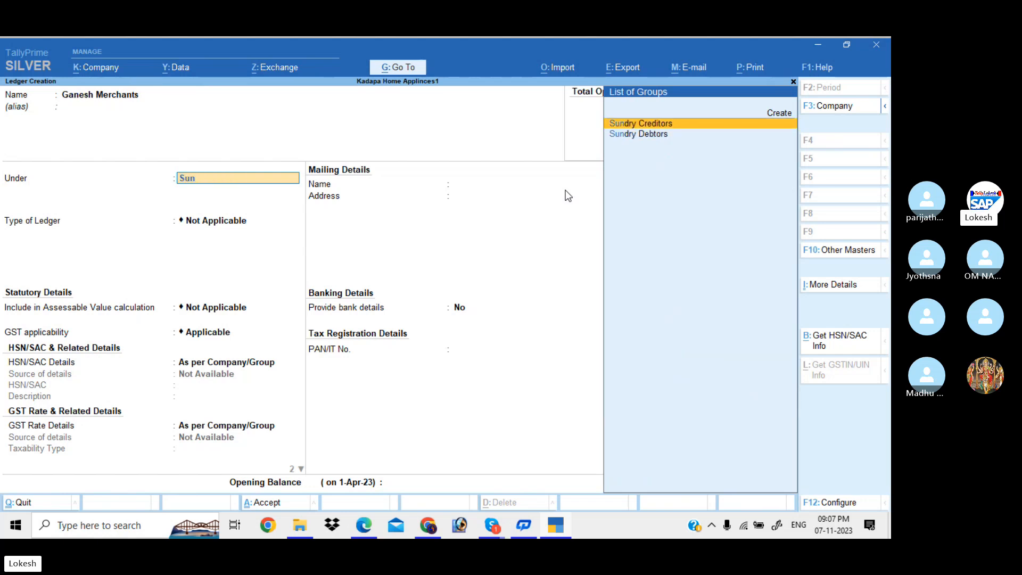
{"action": "key", "text": "Down"}
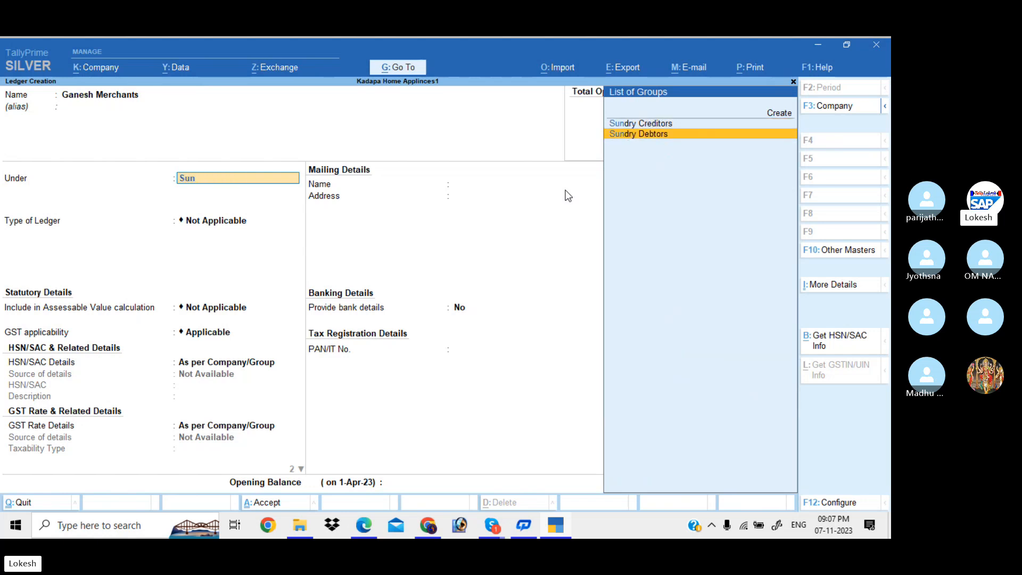
{"action": "key", "text": "Return"}
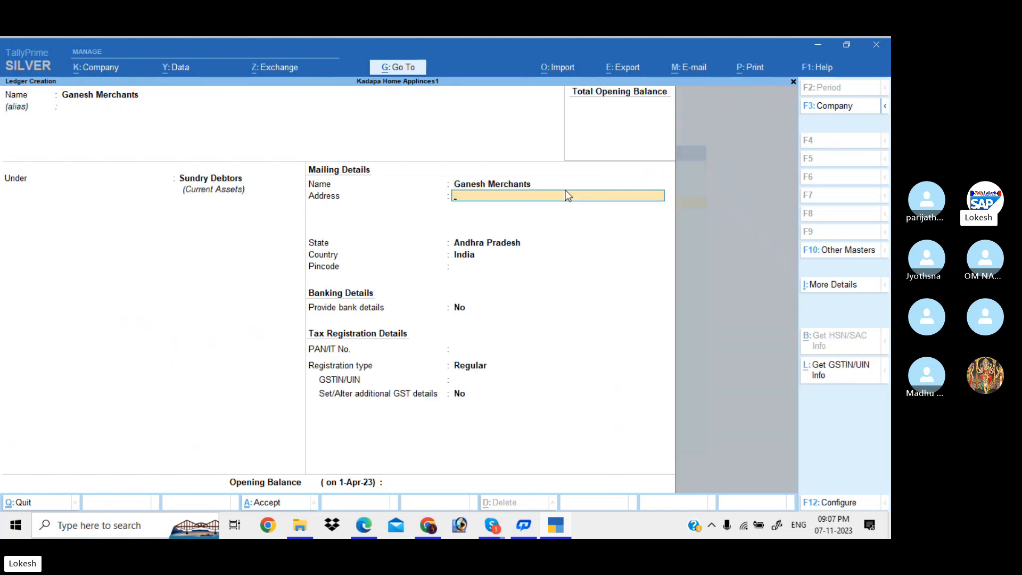
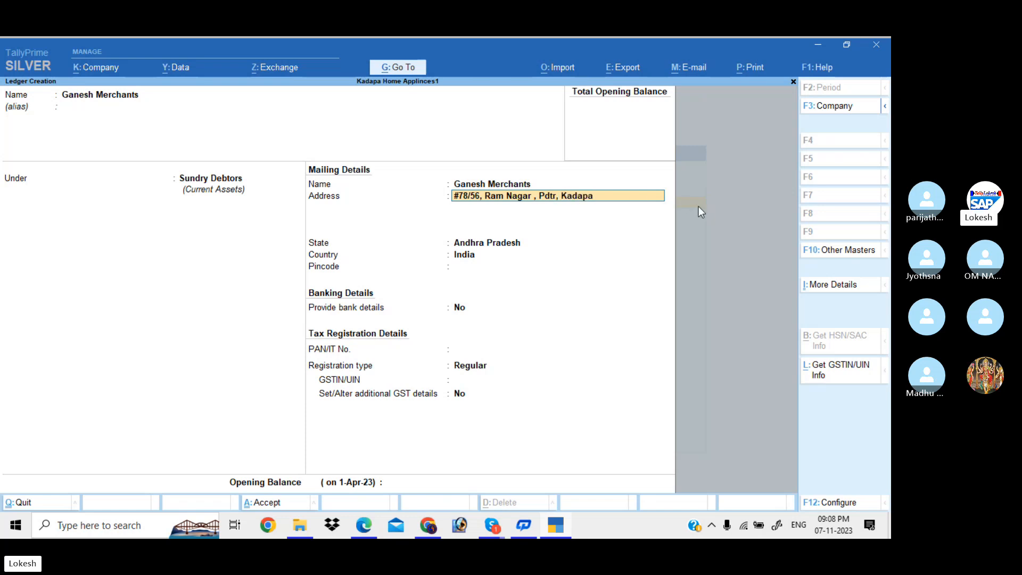
Type the customer's street and area as the first address line.
{"action": "key", "text": "Return"}
Add the cell number and pincode lines, keep Andhra Pradesh, and move to GSTIN.
{"action": "type", "text": "Cell N"}
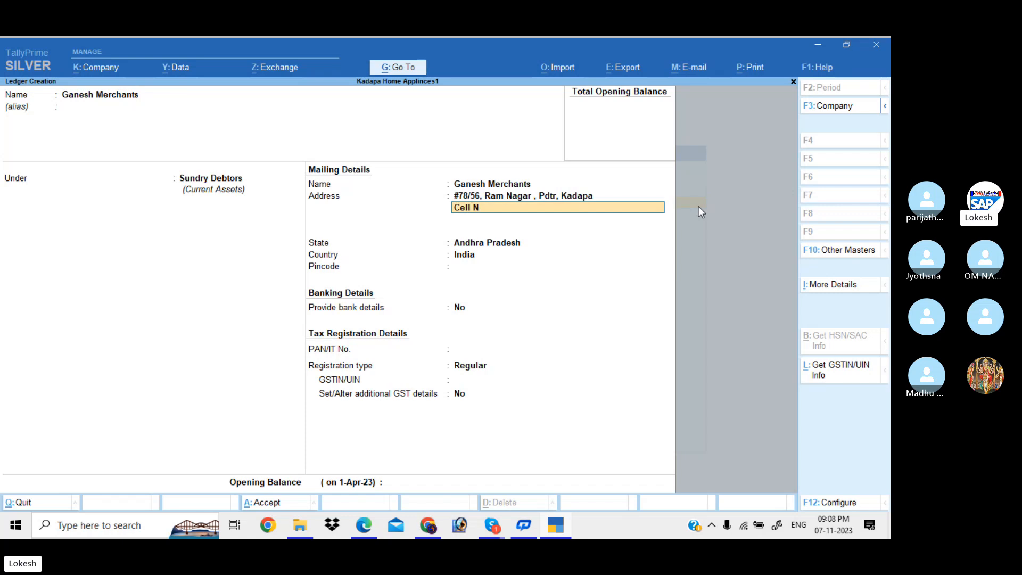
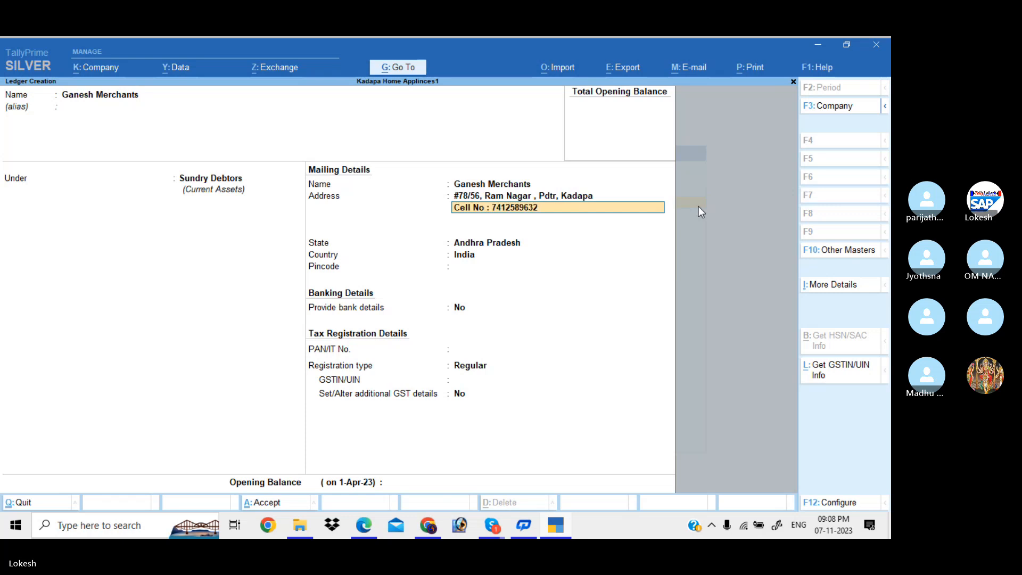
{"action": "key", "text": "Return"}
{"action": "type", "text": "Pinode"}
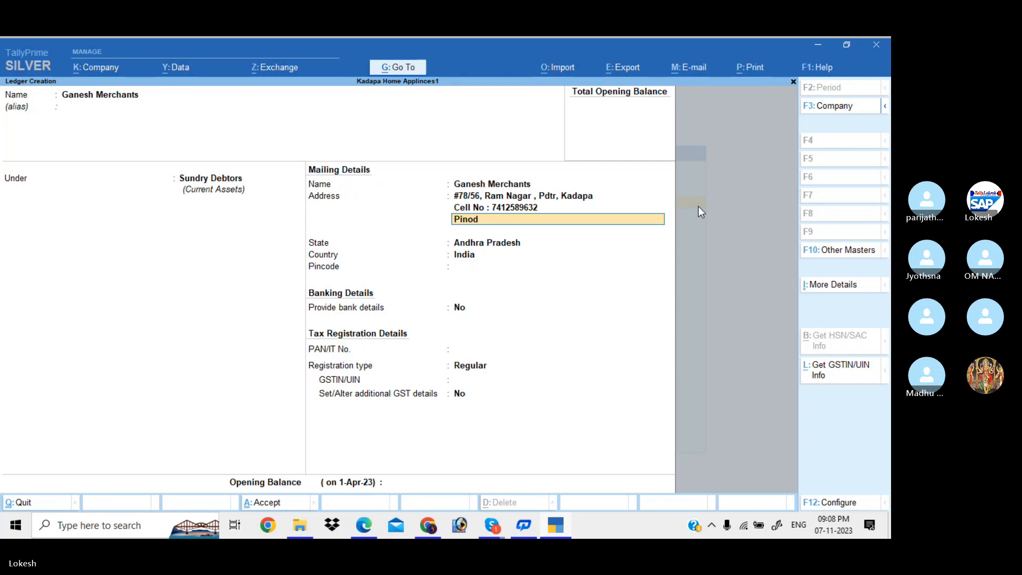
{"action": "key", "text": "BackSpace"}
{"action": "key", "text": "BackSpace"}
{"action": "key", "text": "BackSpace"}
{"action": "type", "text": "code : "}
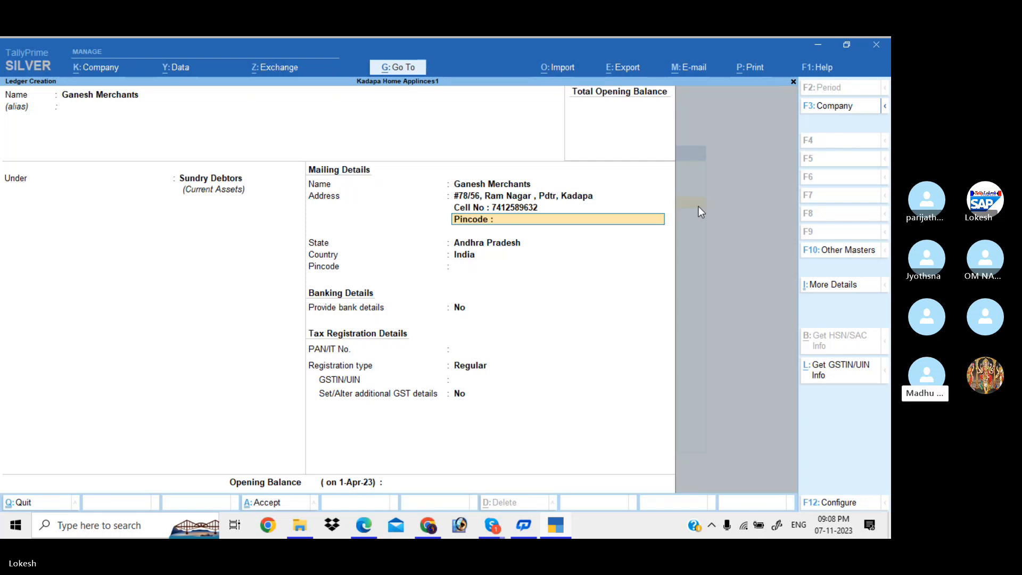
{"action": "type", "text": "516002"}
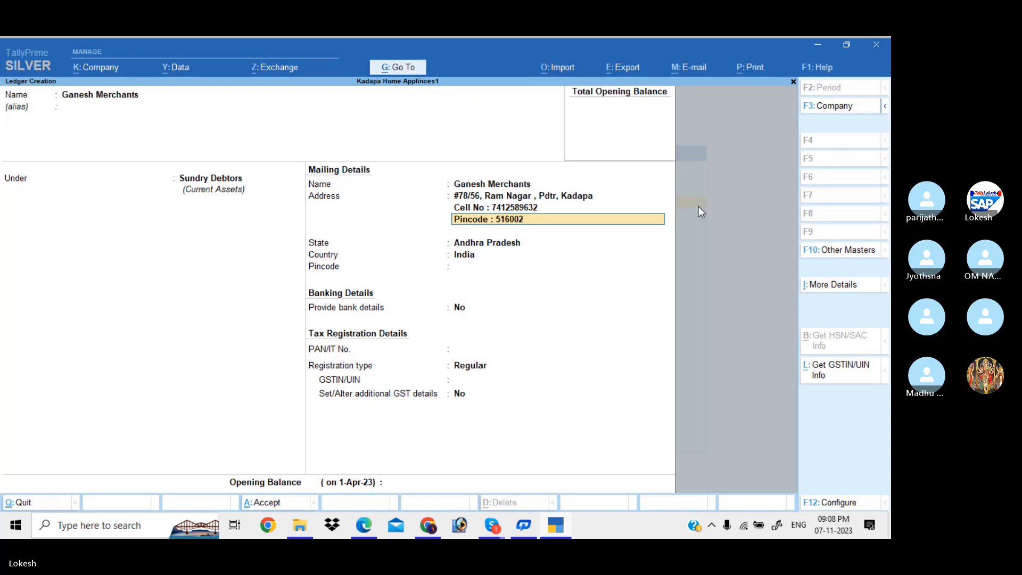
{"action": "key", "text": "Return"}
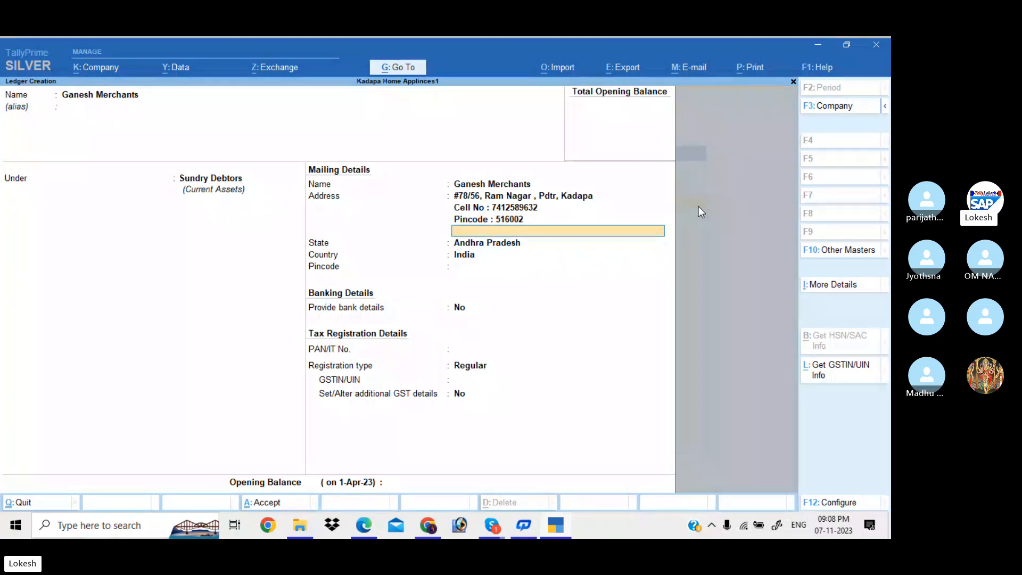
{"action": "key", "text": "Return"}
{"action": "key", "text": "Return"}
{"action": "key", "text": "Return"}
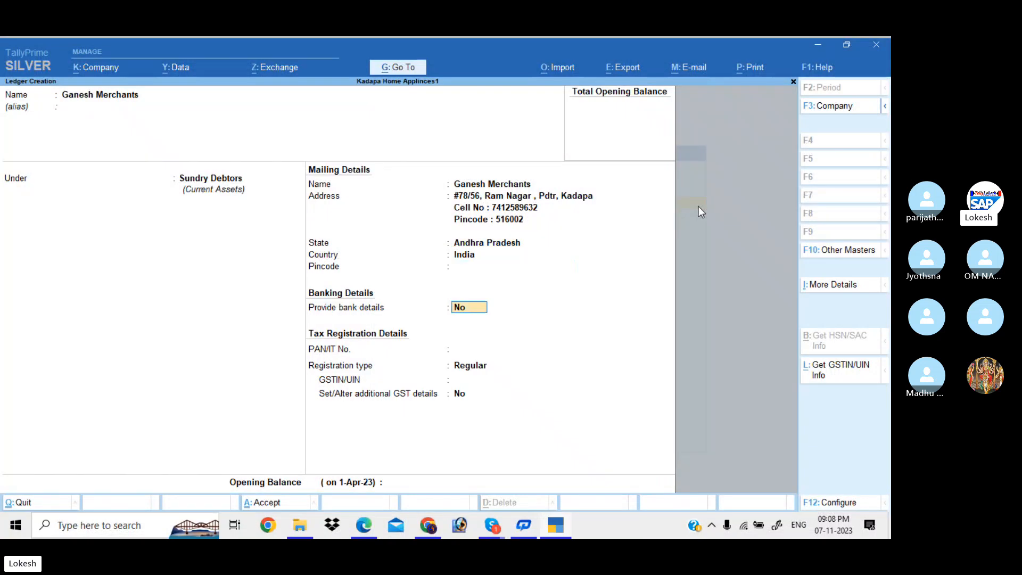
{"action": "key", "text": "Return"}
{"action": "key", "text": "Return"}
{"action": "key", "text": "Return"}
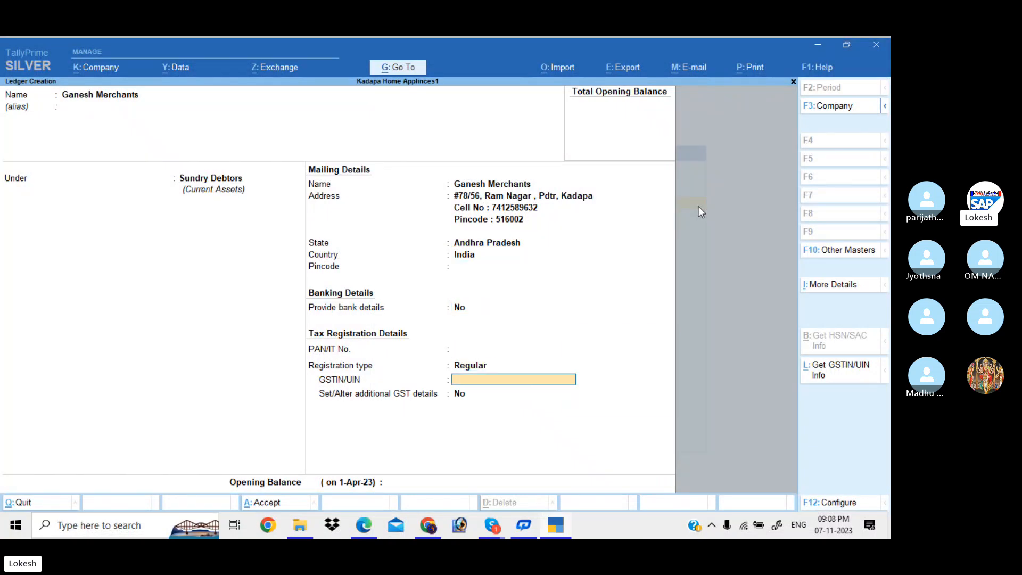
Type the opening digits of the customer's GSTIN.
{"action": "type", "text": "37"}
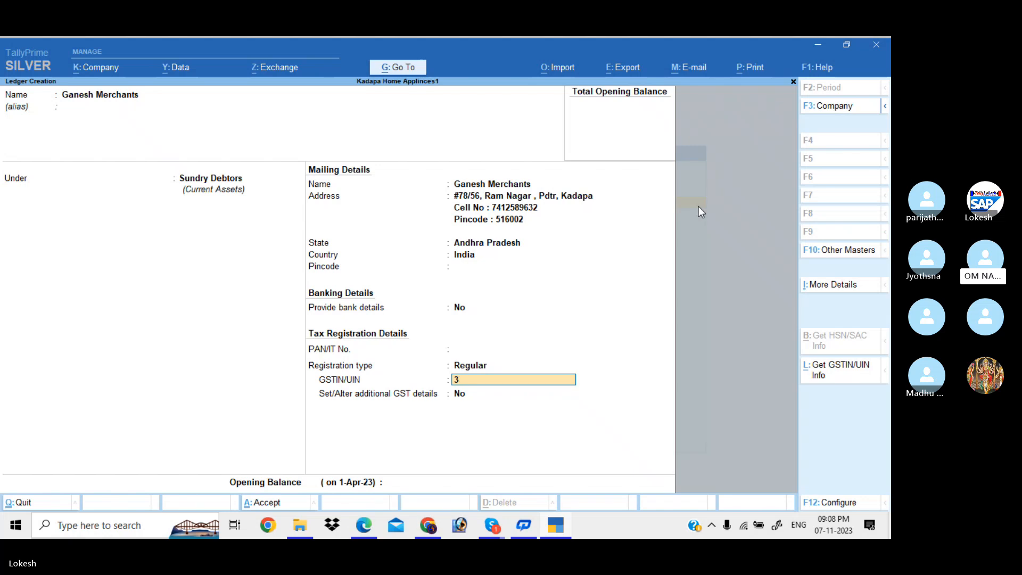
{"action": "type", "text": "4"}
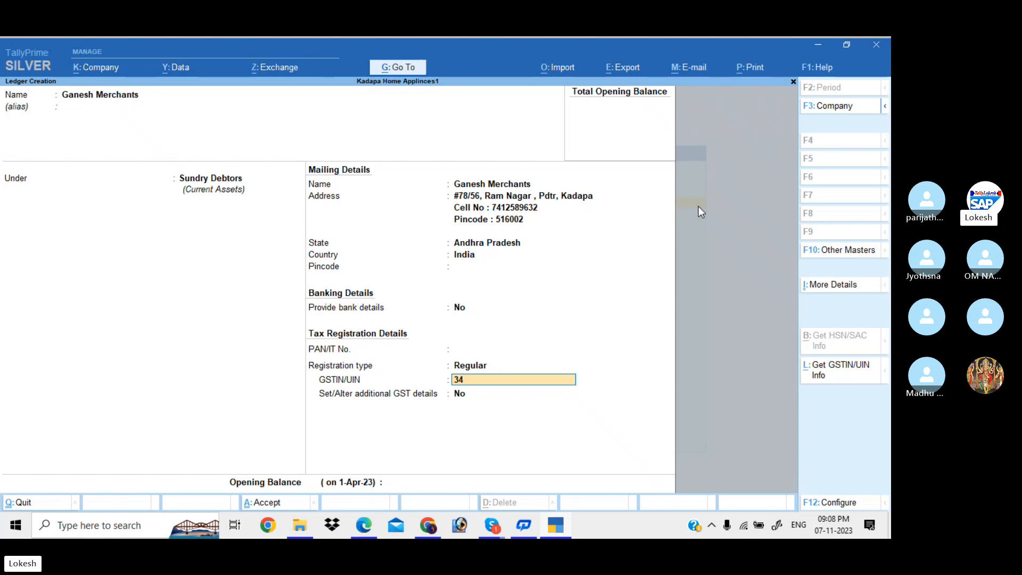
{"action": "type", "text": "7"}
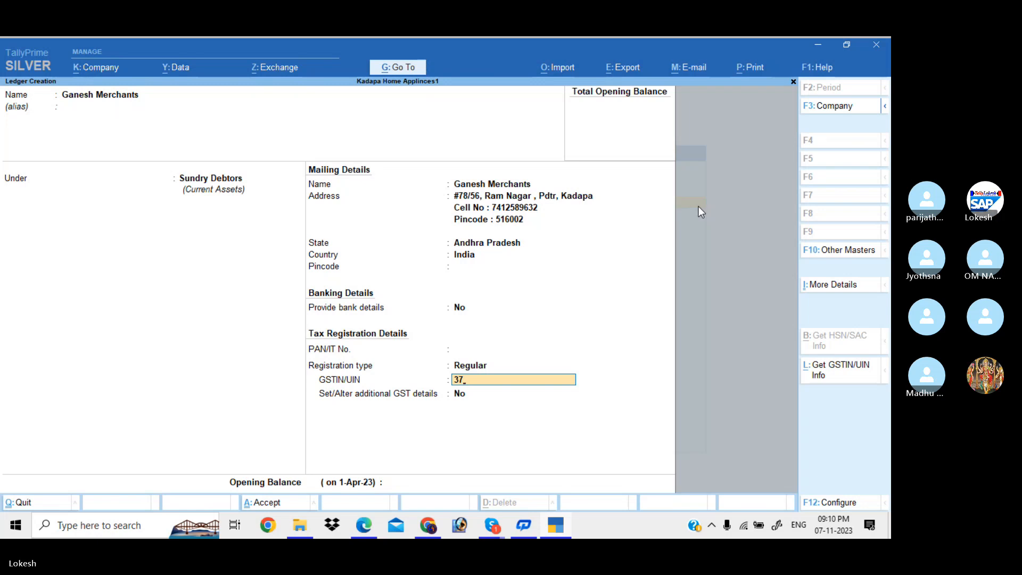
Finish entering the party's GSTIN and accept the Ganesh Merchants ledger.
{"action": "type", "text": "AAAA"}
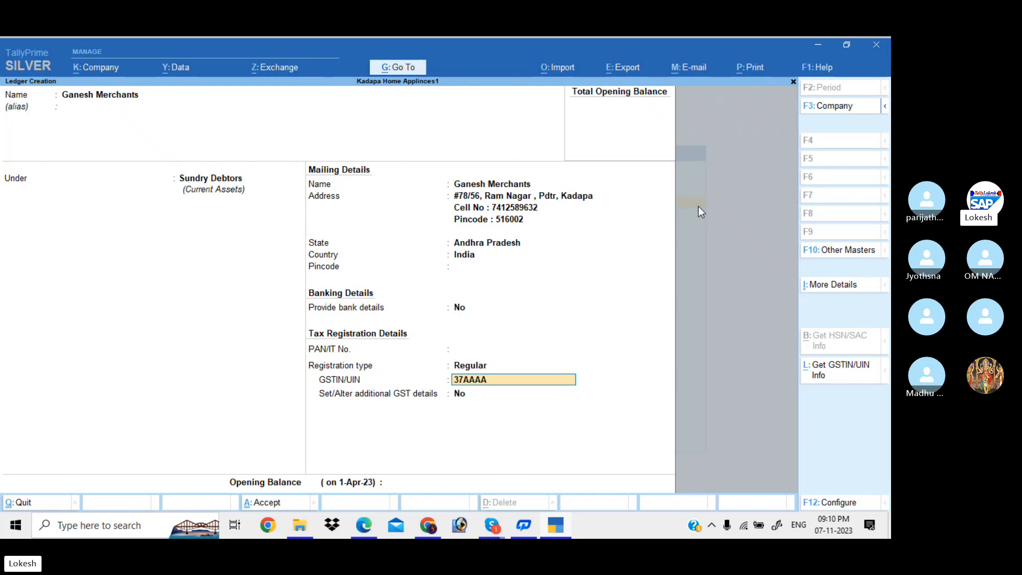
{"action": "type", "text": "9634A1Z7"}
{"action": "key", "text": "Return"}
{"action": "key", "text": "Return"}
{"action": "key", "text": "Return"}
{"action": "key", "text": "Return"}
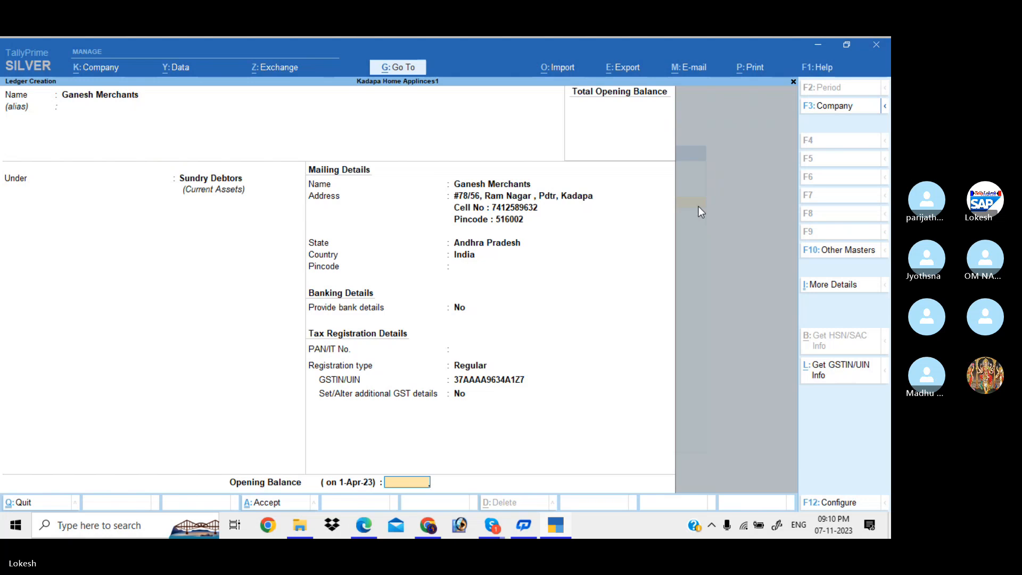
{"action": "key", "text": "Return"}
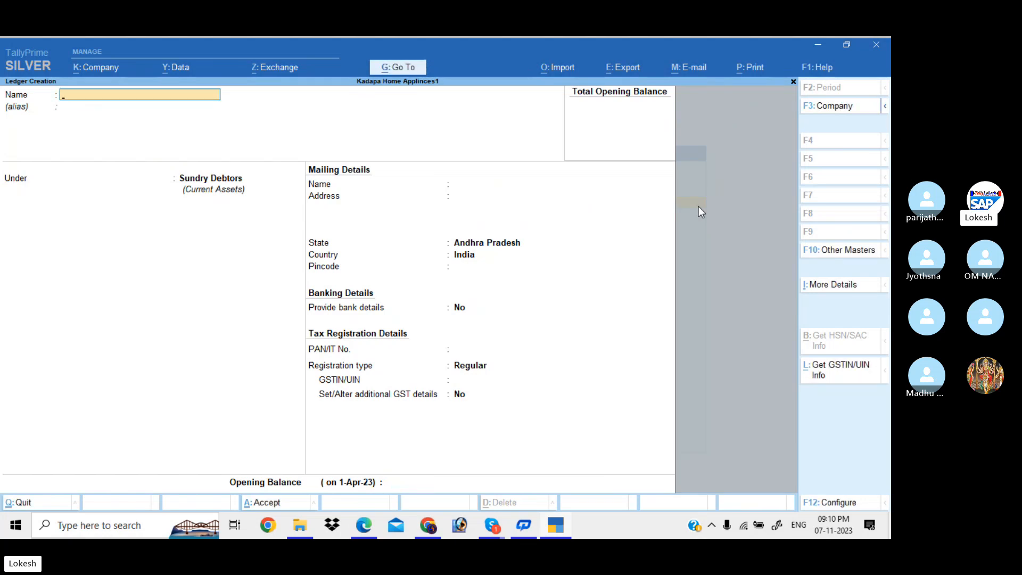
Create a Salaries ledger under Indirect Expenses and save it.
{"action": "type", "text": "Salaries"}
{"action": "key", "text": "Return"}
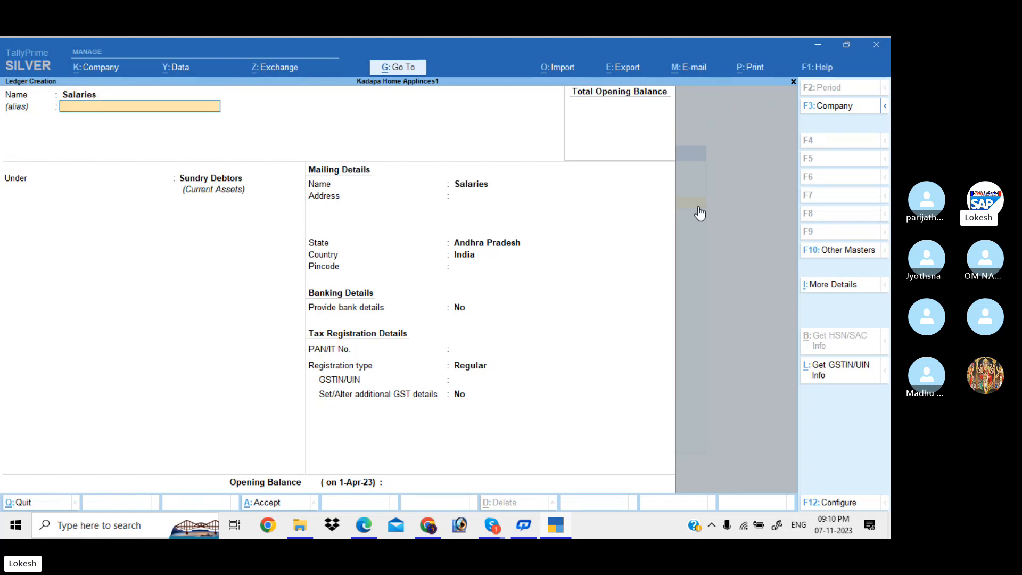
{"action": "key", "text": "Return"}
{"action": "type", "text": "Ind"}
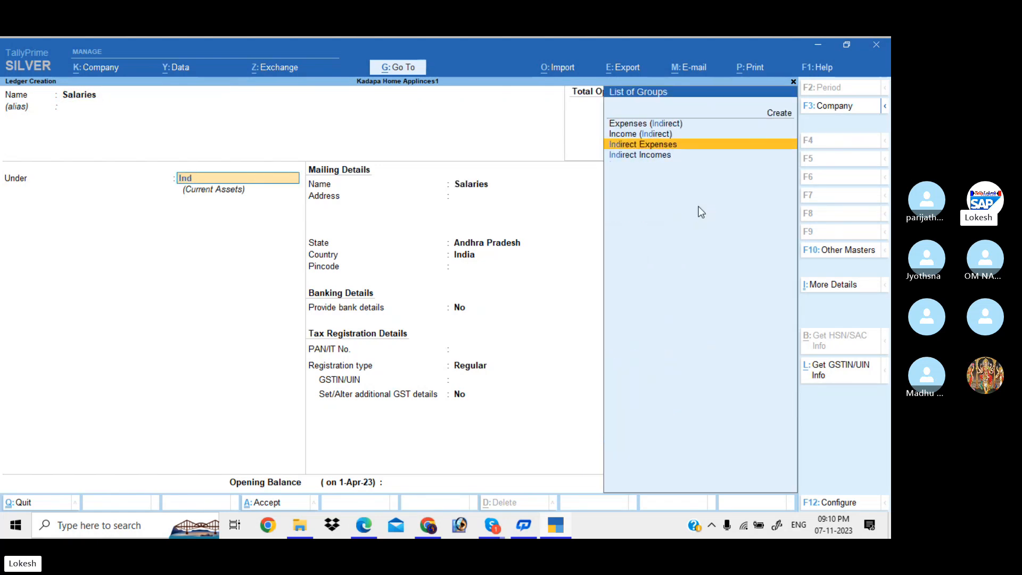
{"action": "key", "text": "Return"}
{"action": "key", "text": "Return"}
{"action": "key", "text": "Return"}
{"action": "key", "text": "Return"}
{"action": "key", "text": "Return"}
{"action": "key", "text": "Return"}
{"action": "key", "text": "Return"}
{"action": "key", "text": "Return"}
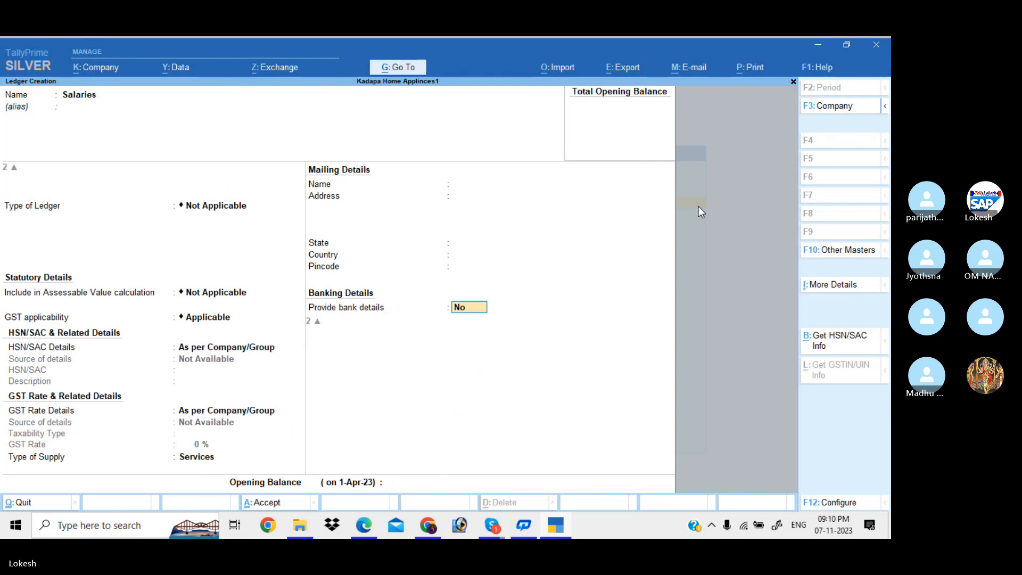
{"action": "key", "text": "Return"}
{"action": "key", "text": "Return"}
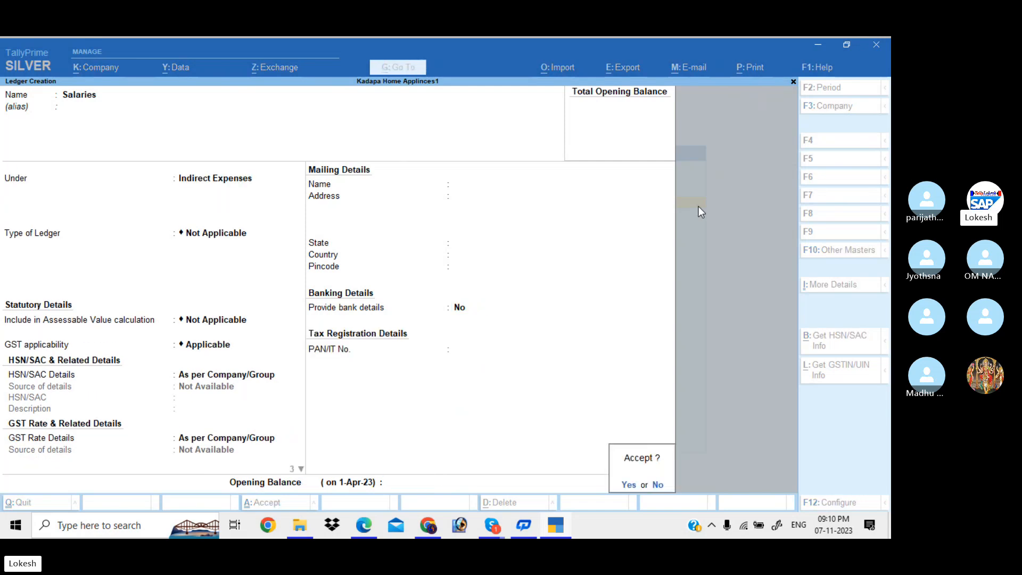
{"action": "key", "text": "Return"}
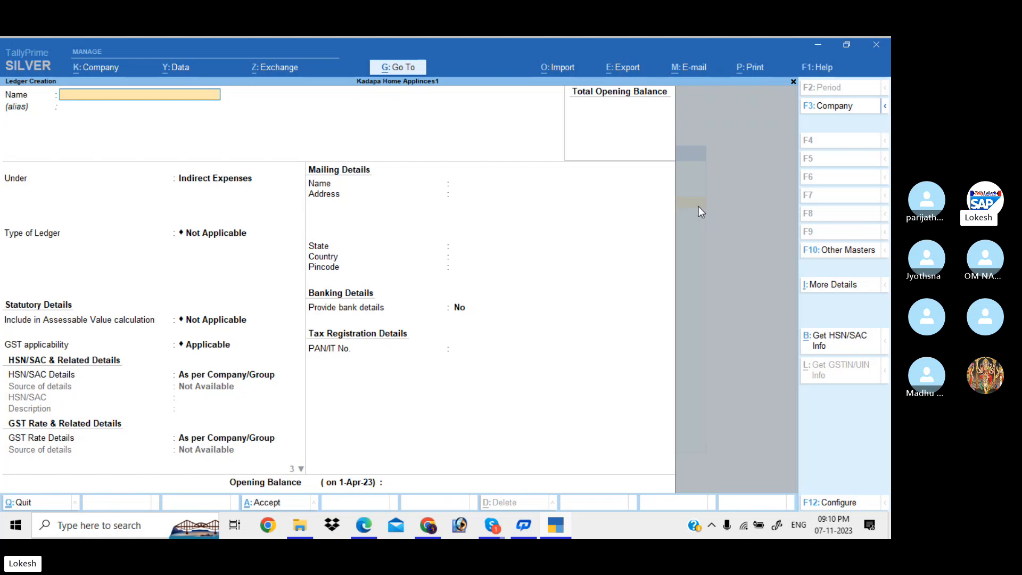
Create an Incentives ledger under Indirect Expenses, correcting the misspelt name.
{"action": "type", "text": "Incentives"}
{"action": "key", "text": "Return"}
{"action": "key", "text": "Return"}
{"action": "key", "text": "Return"}
{"action": "key", "text": "Return"}
{"action": "key", "text": "Return"}
{"action": "key", "text": "Return"}
{"action": "key", "text": "Return"}
{"action": "key", "text": "Return"}
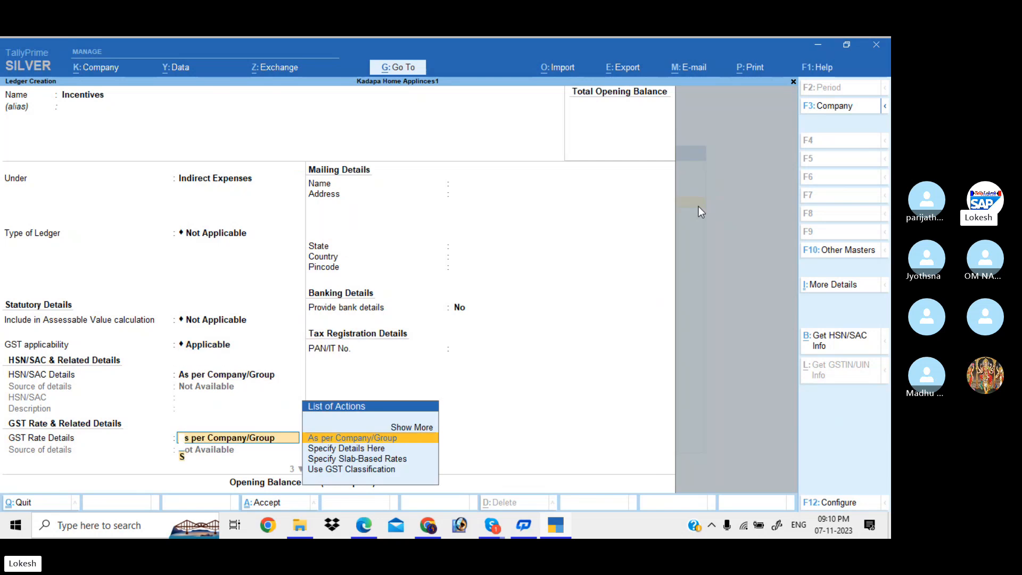
{"action": "key", "text": "Return"}
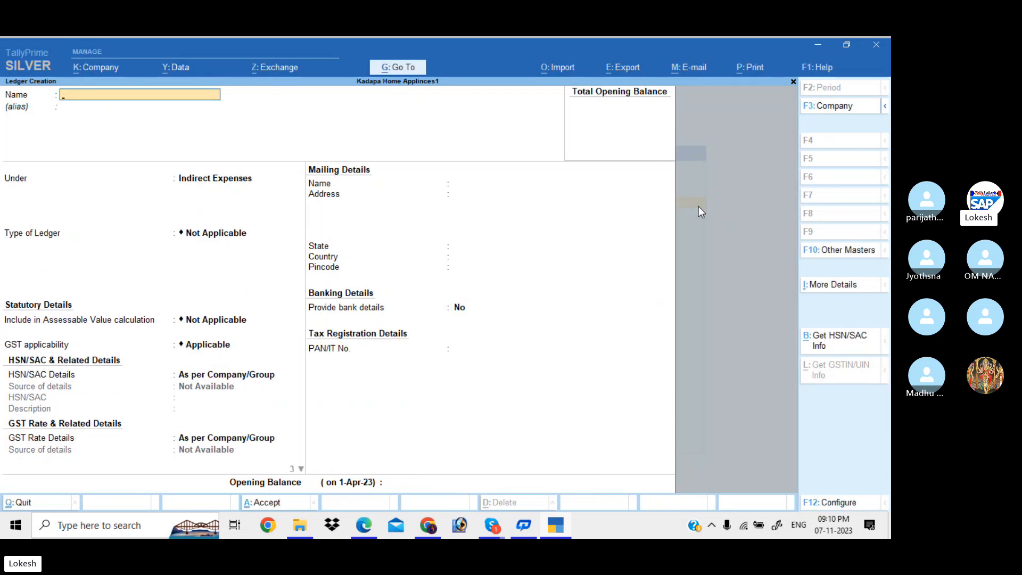
Create a Commission Received ledger under Indirect Incomes with default GST details.
{"action": "type", "text": "Commission Received"}
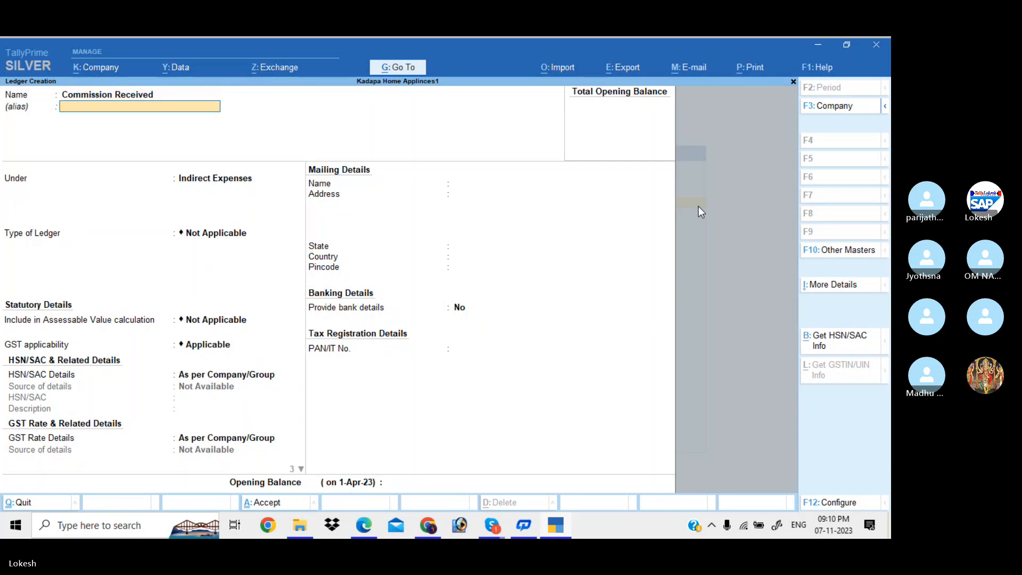
{"action": "key", "text": "Return"}
{"action": "key", "text": "Down"}
{"action": "key", "text": "Return"}
{"action": "key", "text": "Return"}
{"action": "key", "text": "Return"}
{"action": "key", "text": "Return"}
{"action": "key", "text": "Return"}
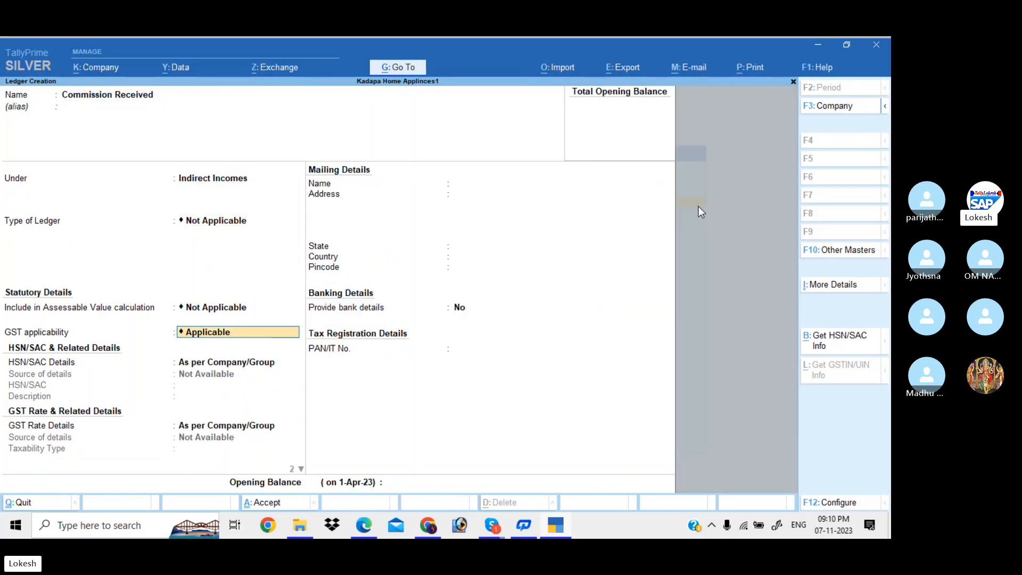
{"action": "key", "text": "Return"}
{"action": "key", "text": "Return"}
{"action": "key", "text": "Return"}
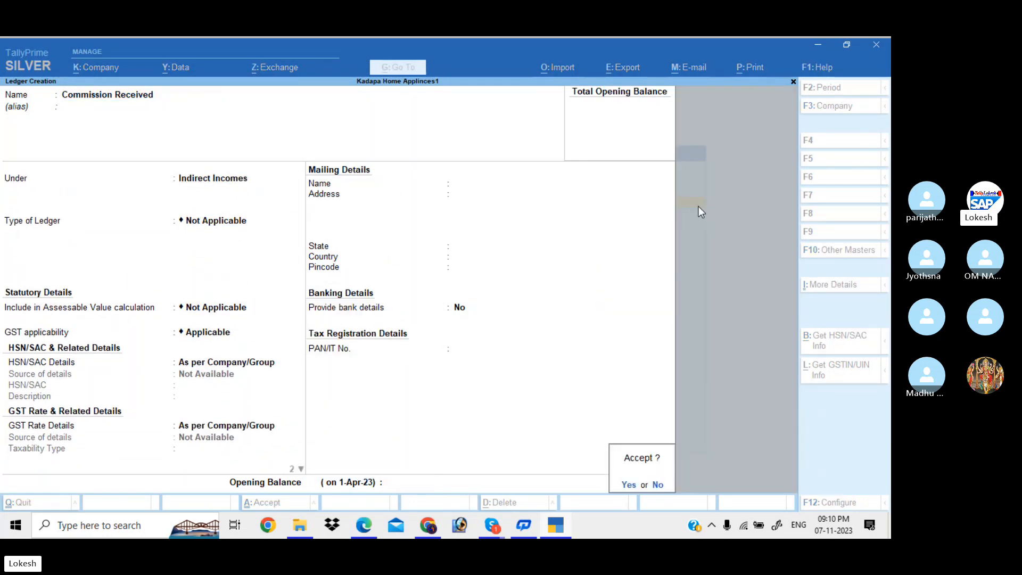
{"action": "key", "text": "Return"}
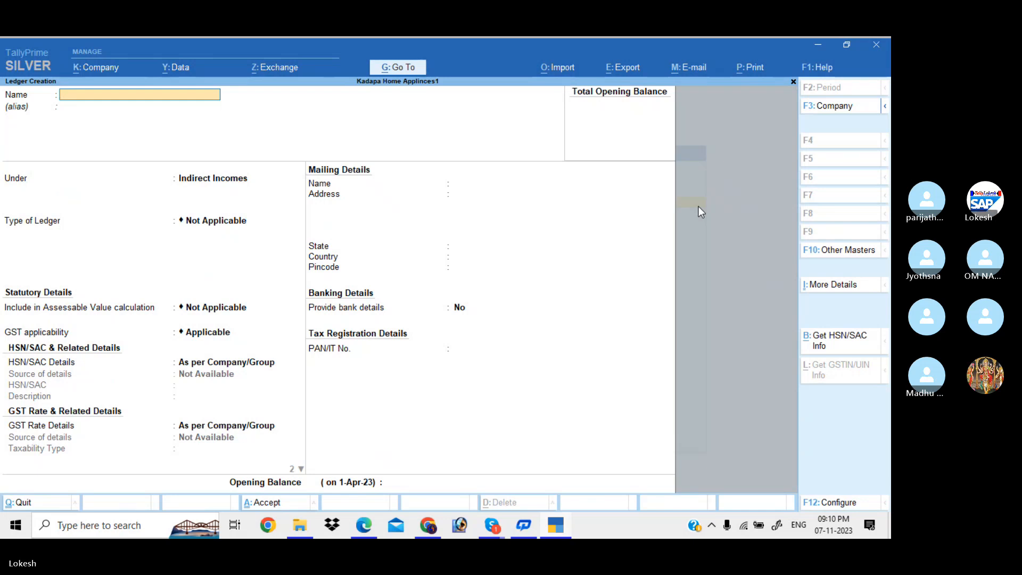
Create ledger CGST under Duties & Taxes with GST duty, CGST tax type and 0% calculation.
{"action": "type", "text": "CGST"}
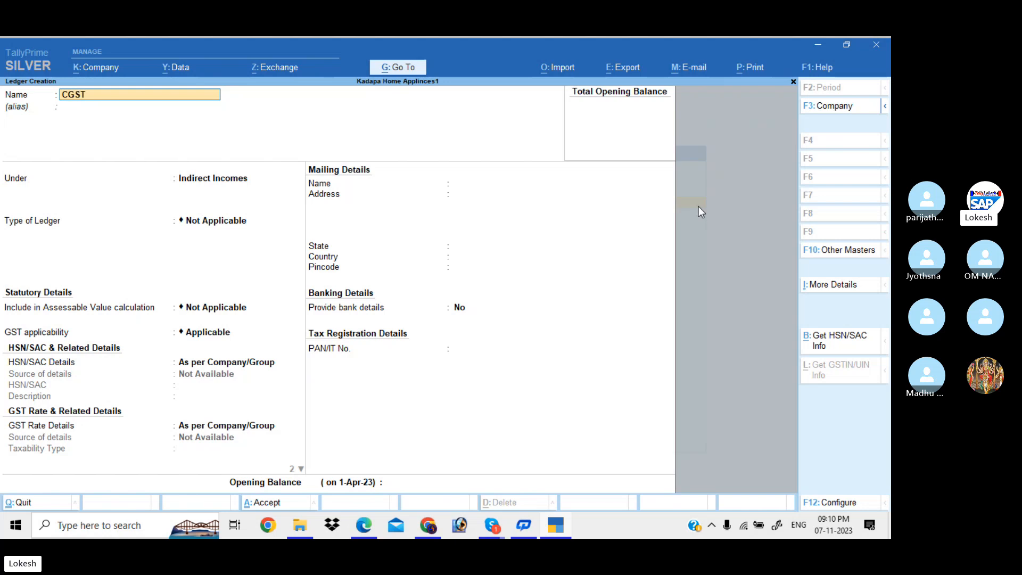
{"action": "key", "text": "Return"}
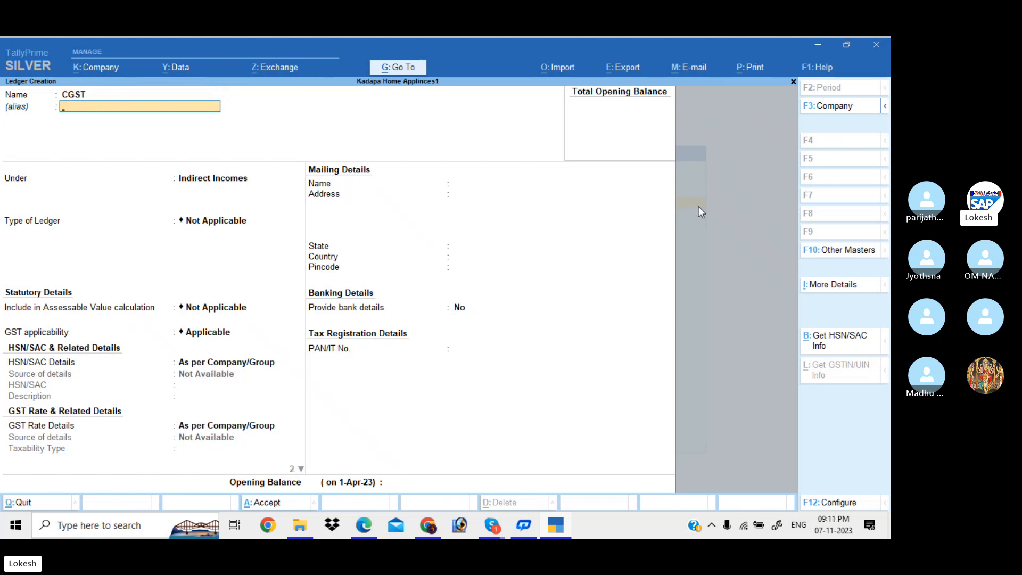
{"action": "key", "text": "Return"}
{"action": "type", "text": "DU"}
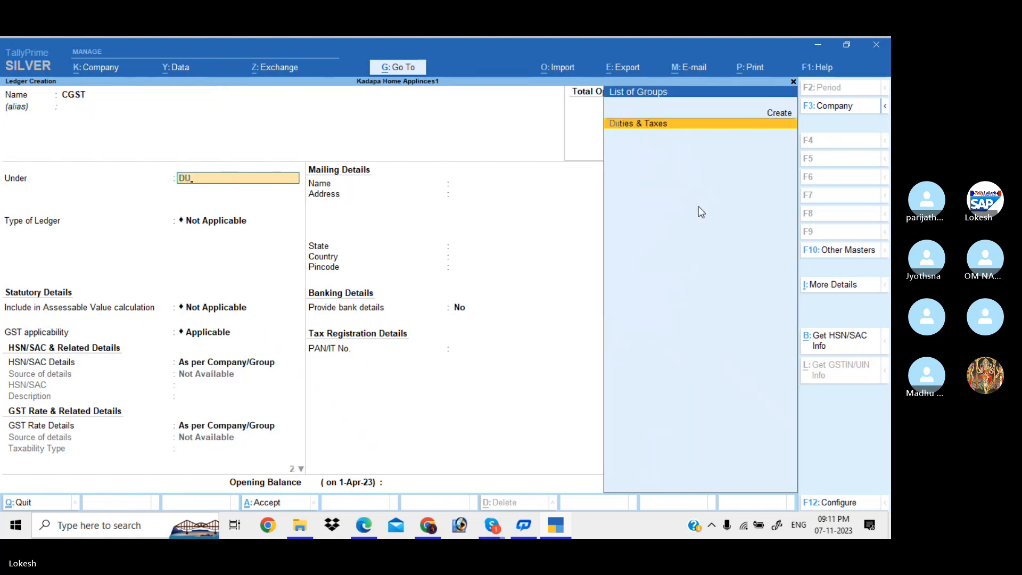
{"action": "key", "text": "Return"}
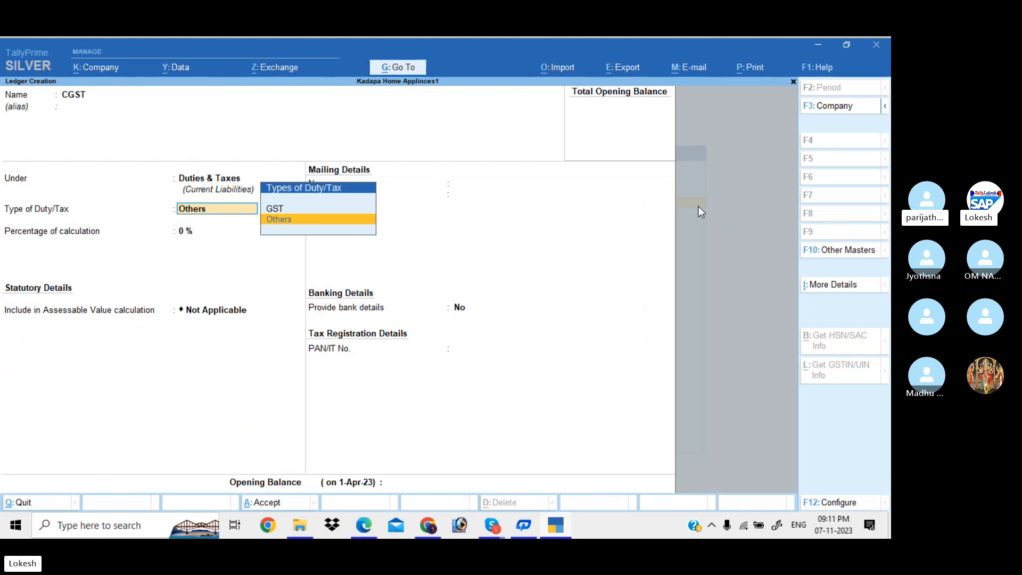
{"action": "key", "text": "Up"}
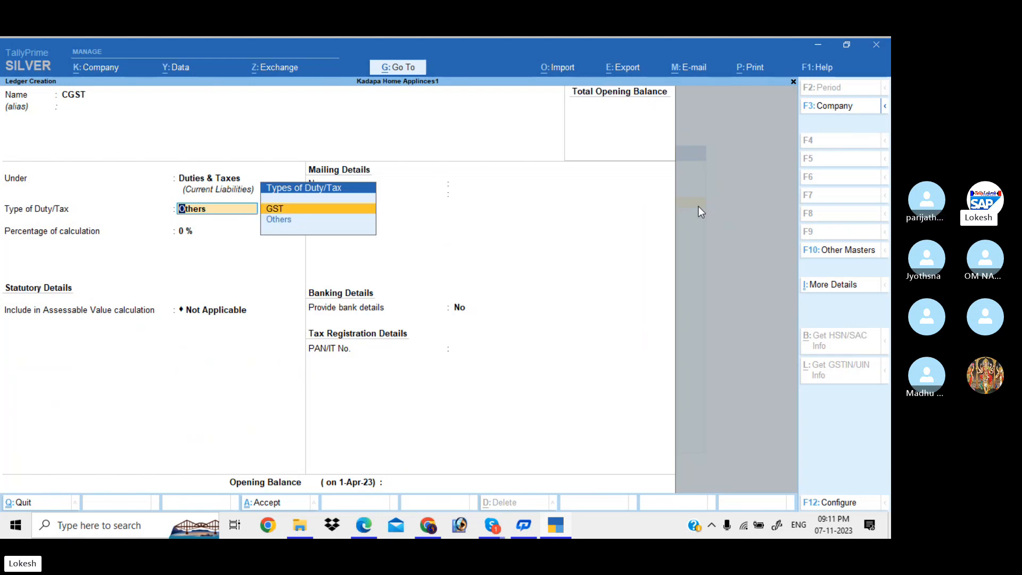
{"action": "key", "text": "Return"}
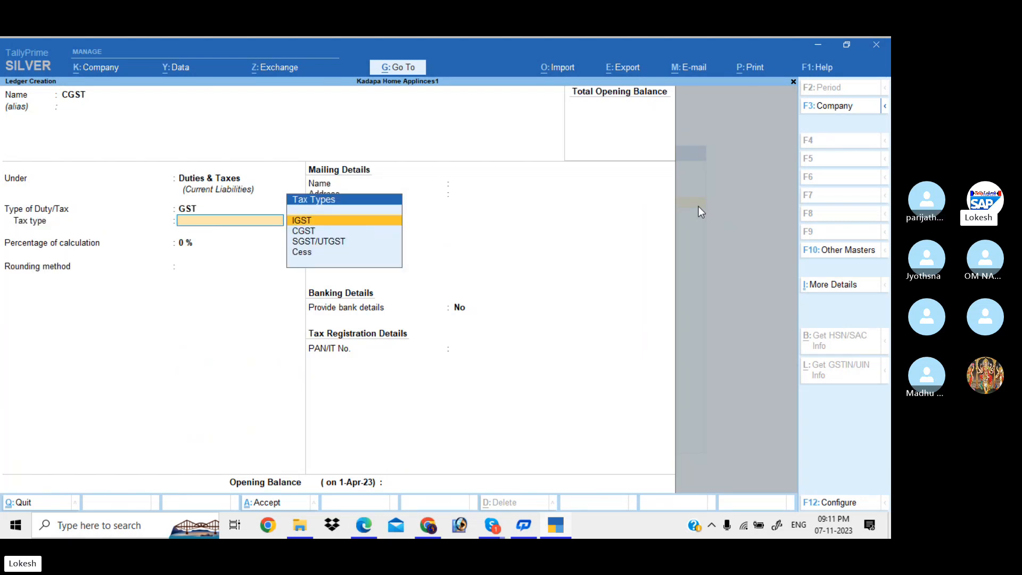
{"action": "key", "text": "Down"}
{"action": "key", "text": "Return"}
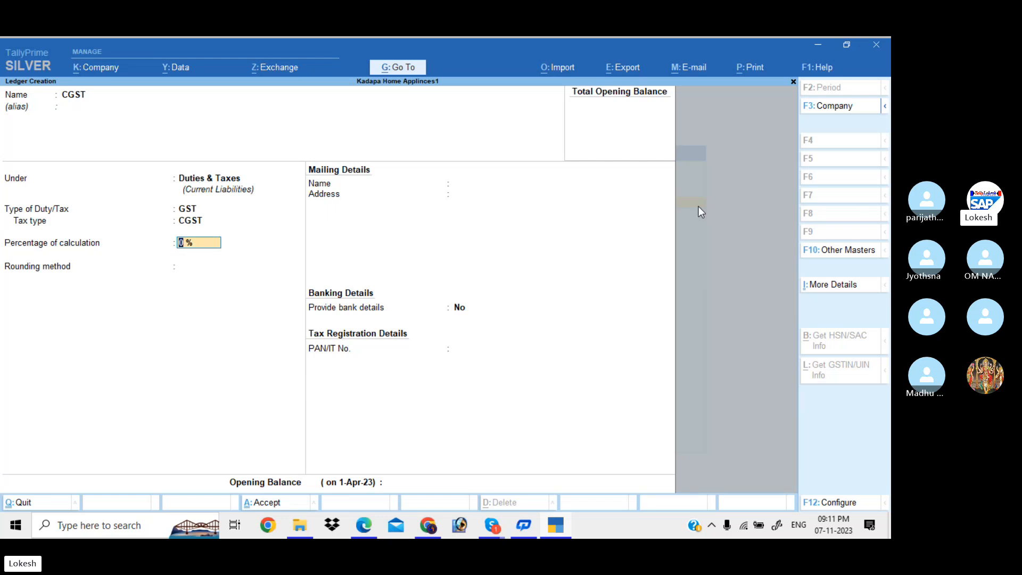
{"action": "key", "text": "Return"}
{"action": "key", "text": "Return"}
{"action": "key", "text": "Return"}
{"action": "key", "text": "Return"}
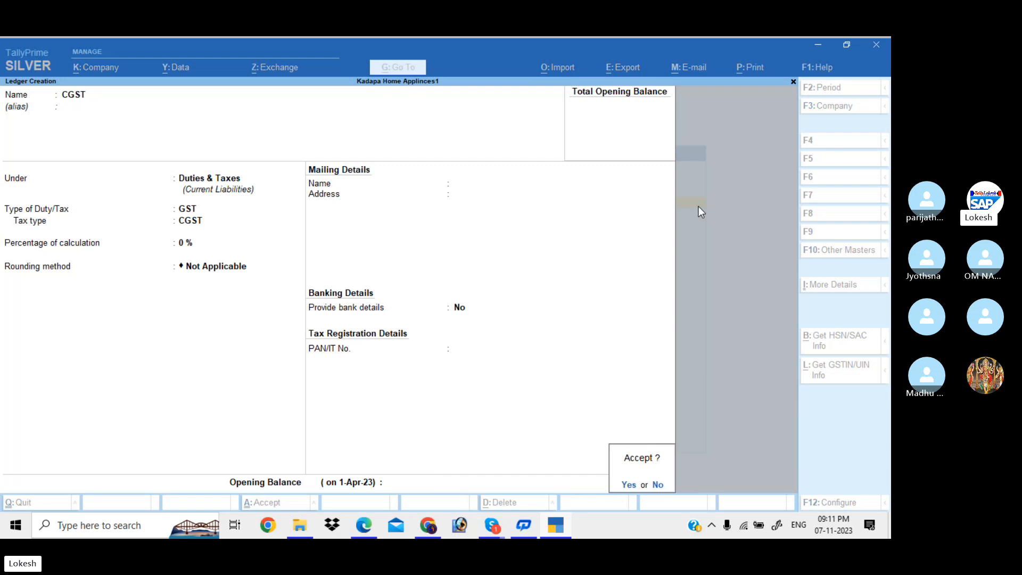
{"action": "key", "text": "Return"}
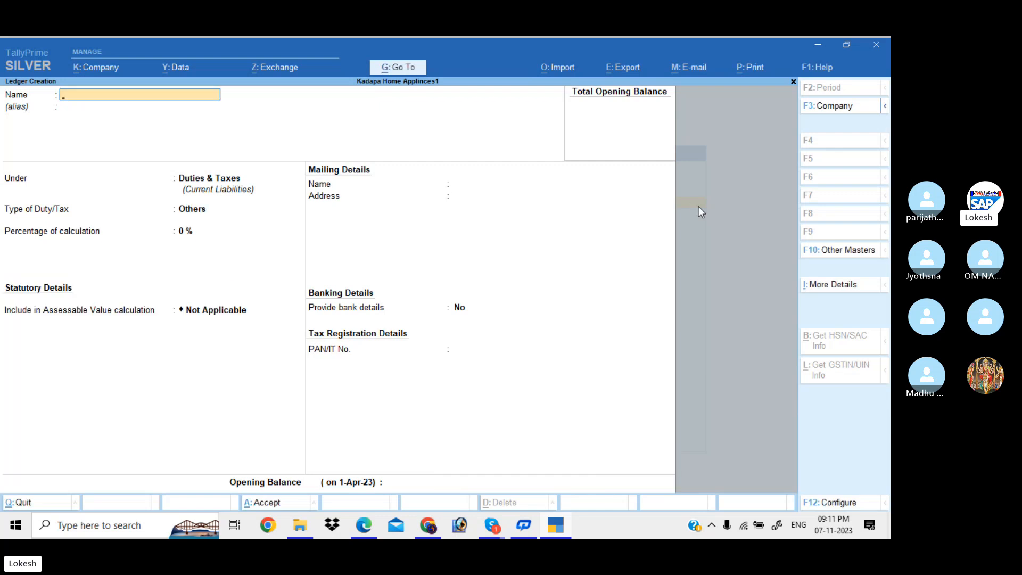
Enter ledger SGST with GST duty type, SGST/UTGST tax type and default percentage.
{"action": "type", "text": "SGST"}
{"action": "key", "text": "Return"}
{"action": "key", "text": "Return"}
{"action": "key", "text": "Return"}
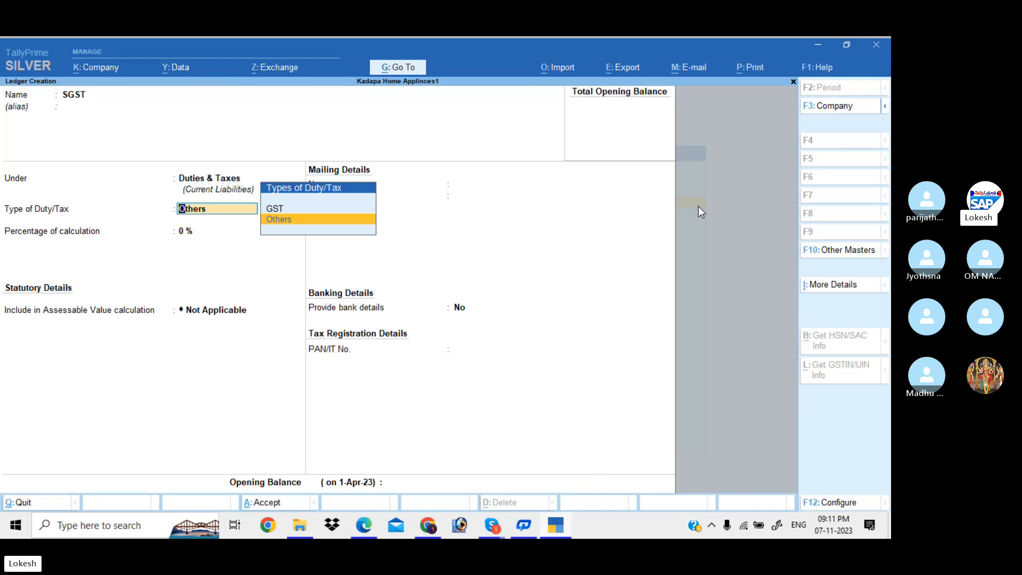
{"action": "key", "text": "Up"}
{"action": "key", "text": "Return"}
{"action": "key", "text": "Down"}
{"action": "key", "text": "Down"}
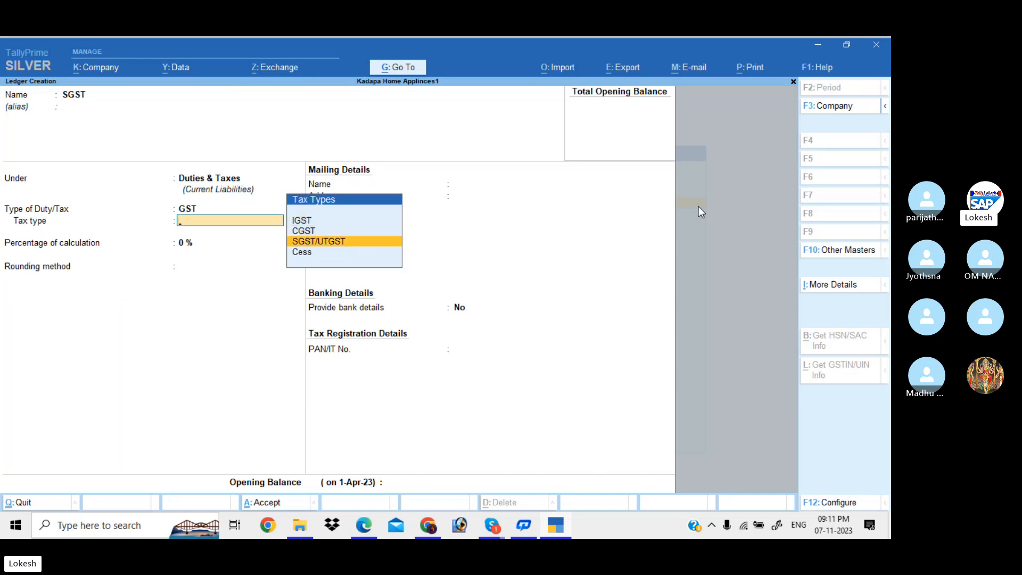
{"action": "key", "text": "Return"}
{"action": "key", "text": "Return"}
{"action": "key", "text": "Return"}
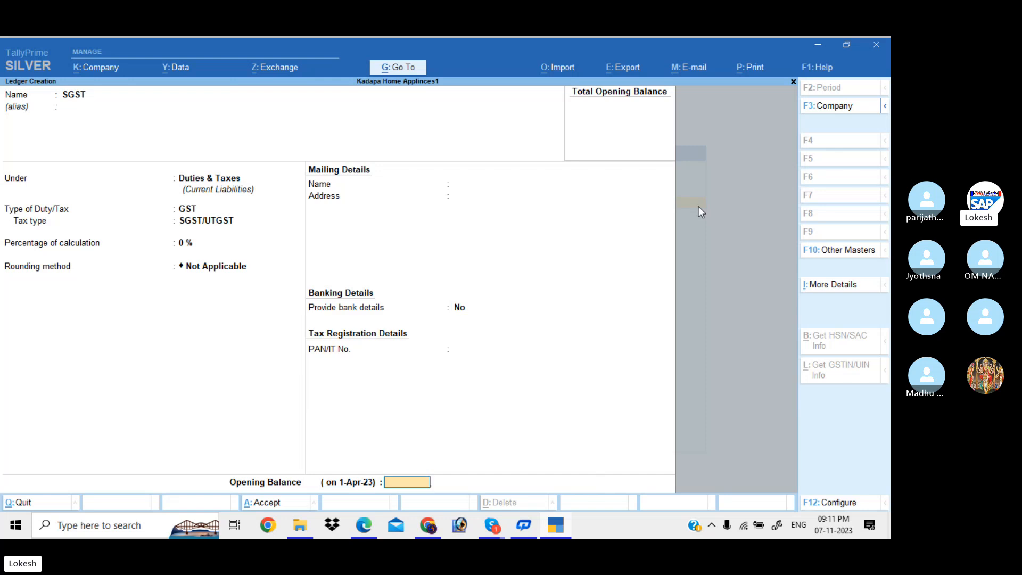
{"action": "key", "text": "Return"}
{"action": "key", "text": "Return"}
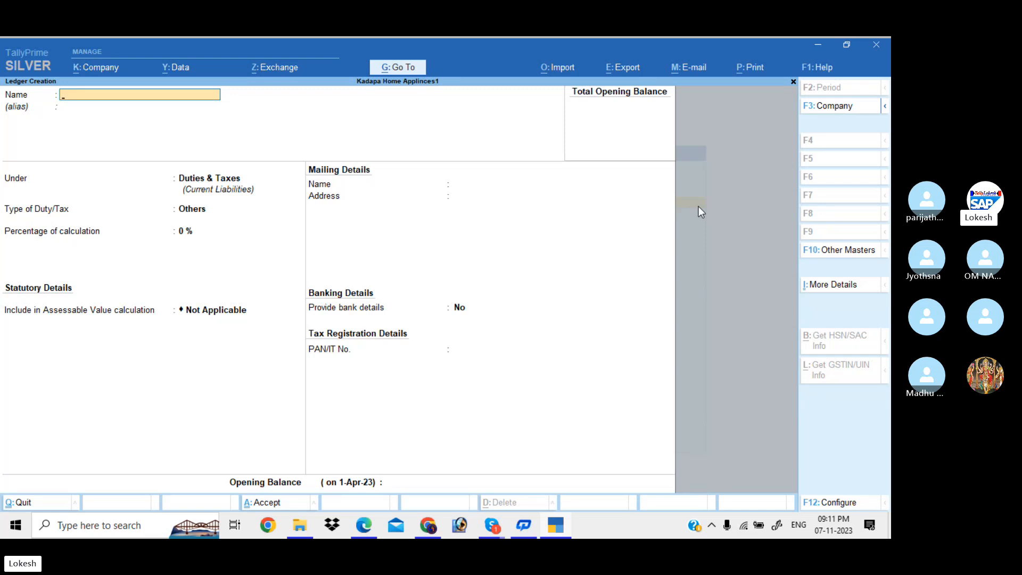
Create Purchase IGST under Purchase Accounts with Goods supply, no bank details or opening balance.
{"action": "type", "text": "Purchase IGST"}
{"action": "key", "text": "Return"}
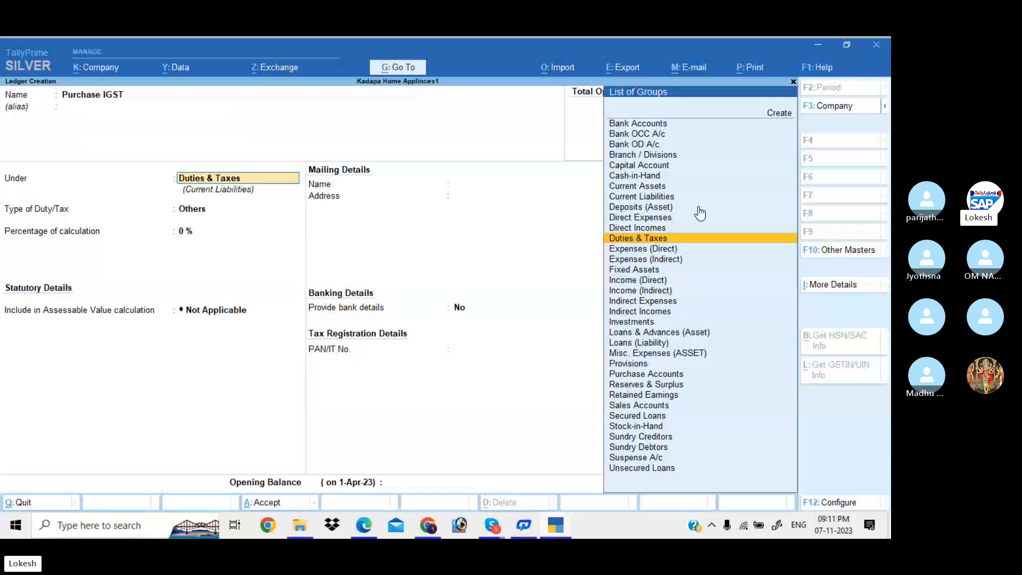
{"action": "type", "text": "PU"}
{"action": "key", "text": "Return"}
{"action": "key", "text": "Return"}
{"action": "key", "text": "Return"}
{"action": "key", "text": "Return"}
{"action": "key", "text": "Return"}
{"action": "key", "text": "Return"}
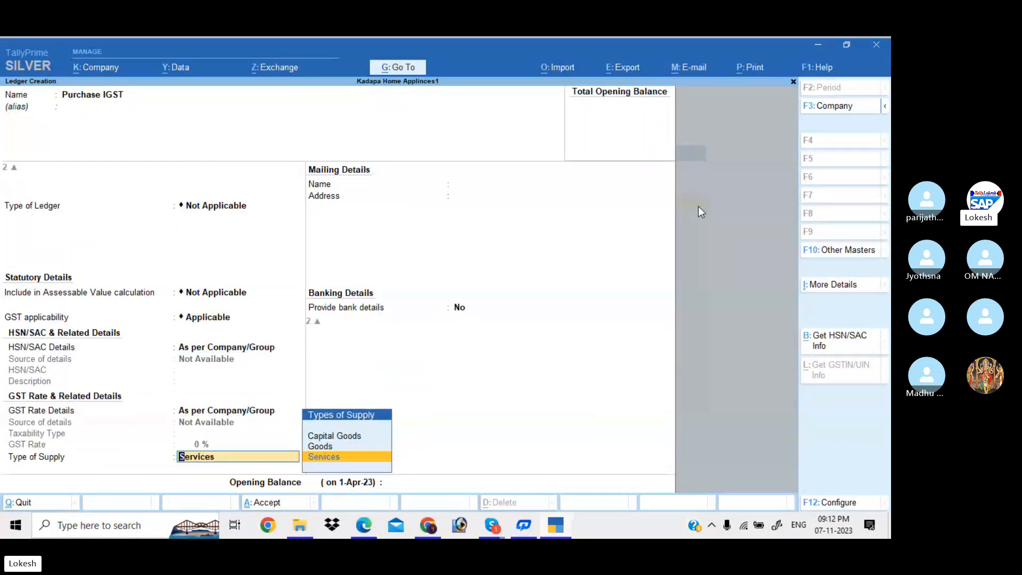
{"action": "key", "text": "Up"}
{"action": "key", "text": "Return"}
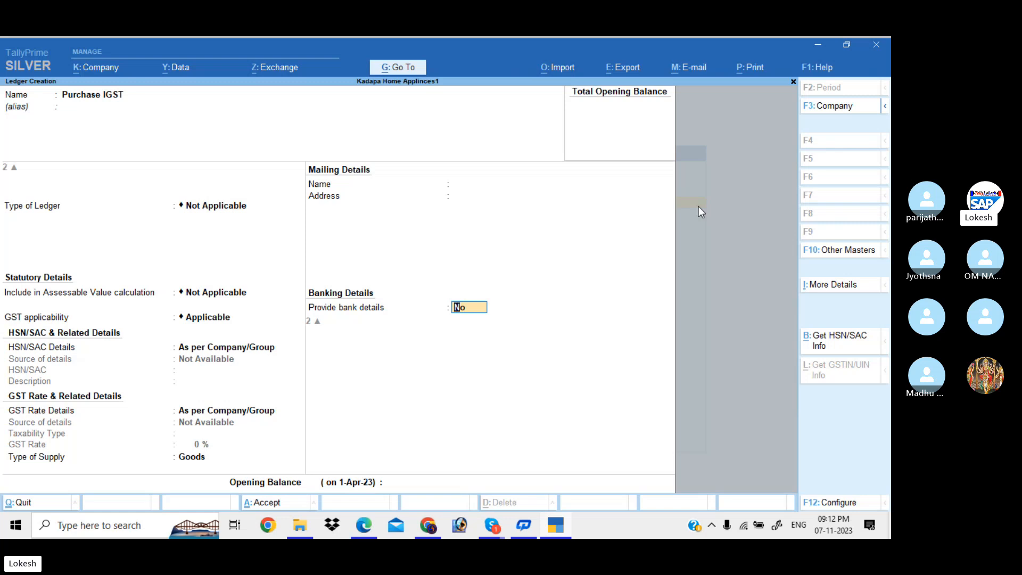
{"action": "key", "text": "Return"}
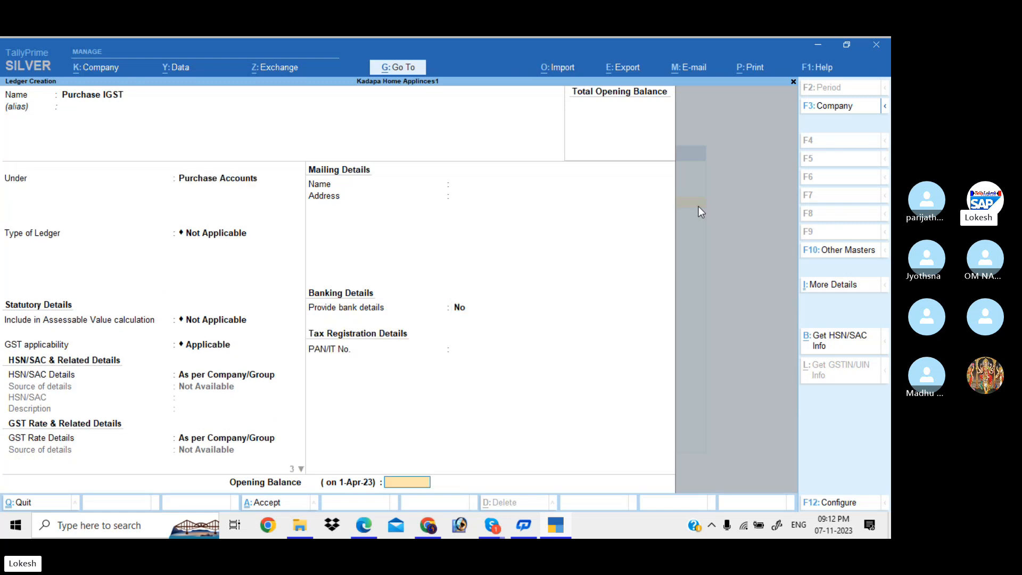
{"action": "key", "text": "Return"}
{"action": "key", "text": "Return"}
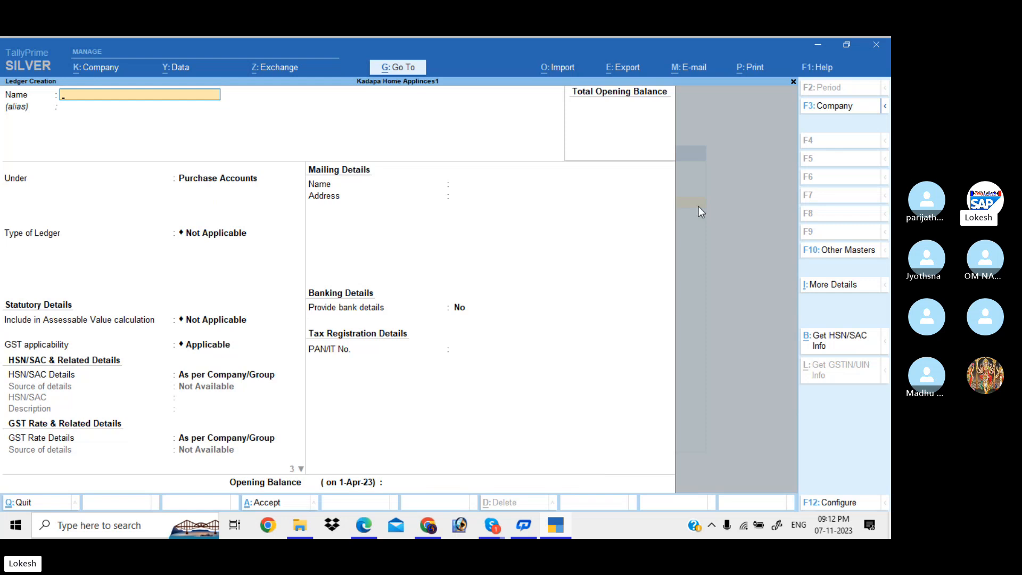
Create a Sales IGST ledger under Sales Accounts with Goods as type of supply.
{"action": "type", "text": "SALES"}
{"action": "key", "text": "BackSpace"}
{"action": "key", "text": "BackSpace"}
{"action": "key", "text": "BackSpace"}
{"action": "key", "text": "BackSpace"}
{"action": "type", "text": "ales"}
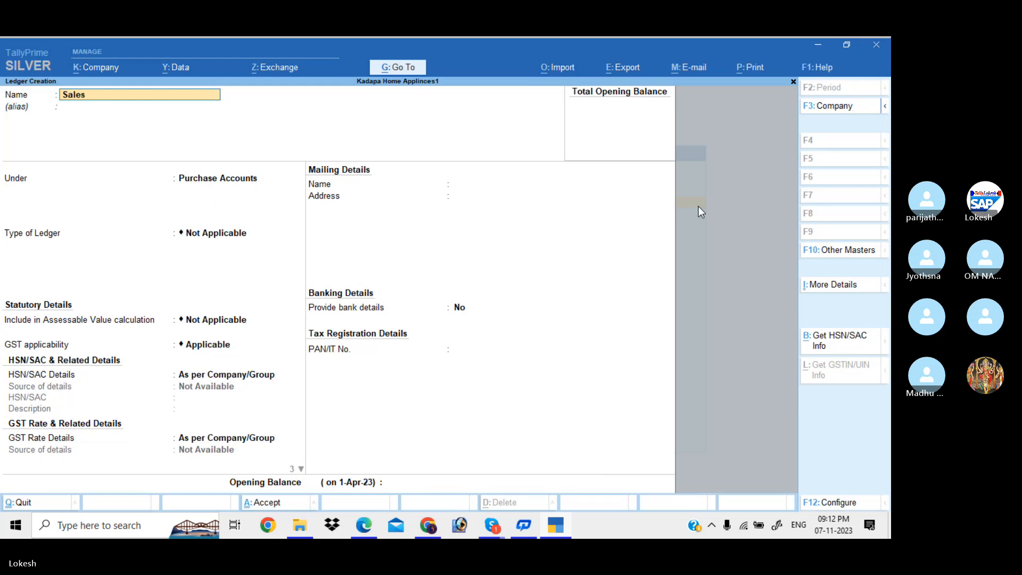
{"action": "type", "text": " IGST"}
{"action": "key", "text": "Return"}
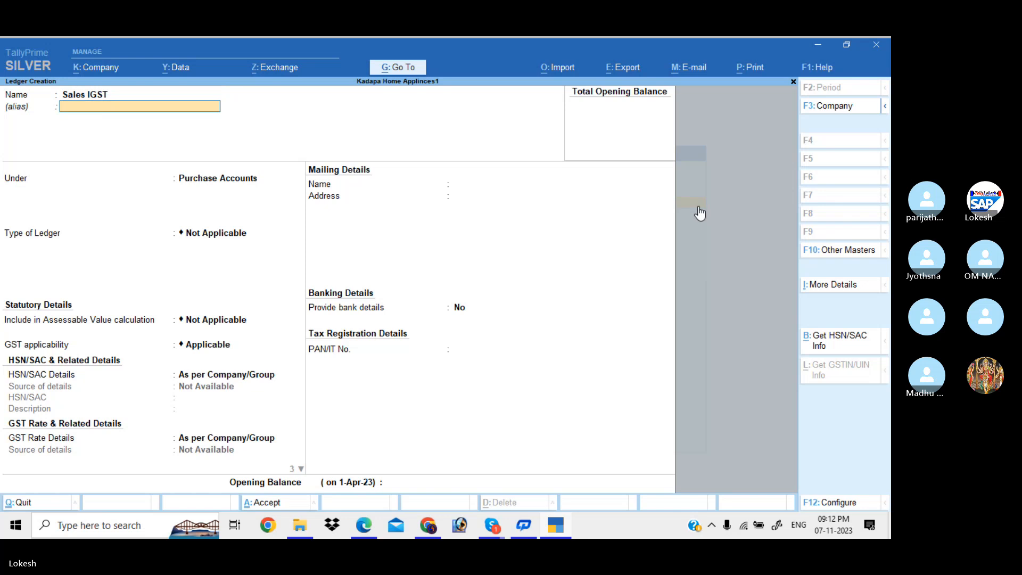
{"action": "key", "text": "Return"}
{"action": "type", "text": "s"}
{"action": "key", "text": "Return"}
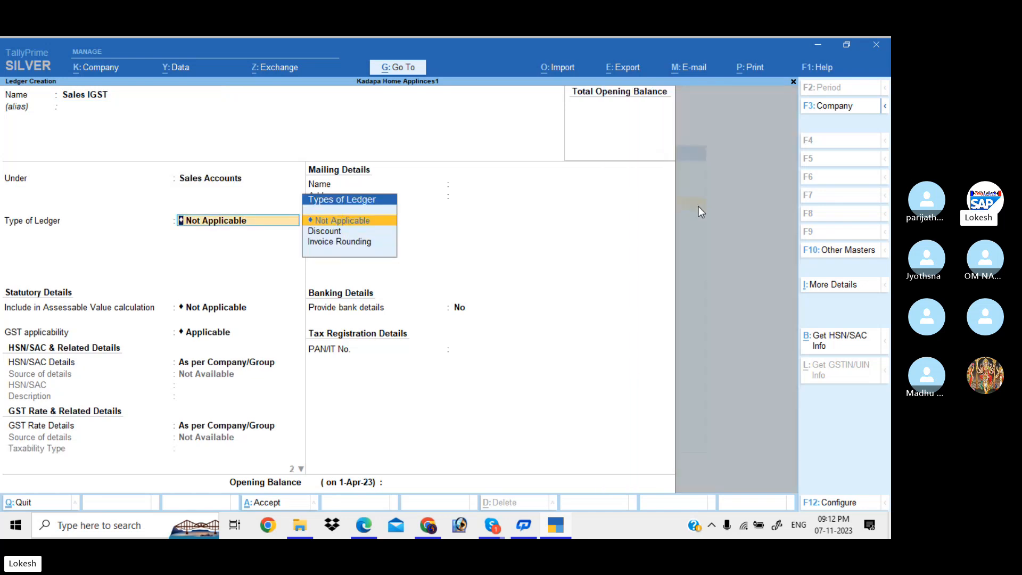
{"action": "key", "text": "Return"}
{"action": "key", "text": "Return"}
{"action": "key", "text": "Return"}
{"action": "key", "text": "Return"}
{"action": "key", "text": "Return"}
{"action": "key", "text": "Up"}
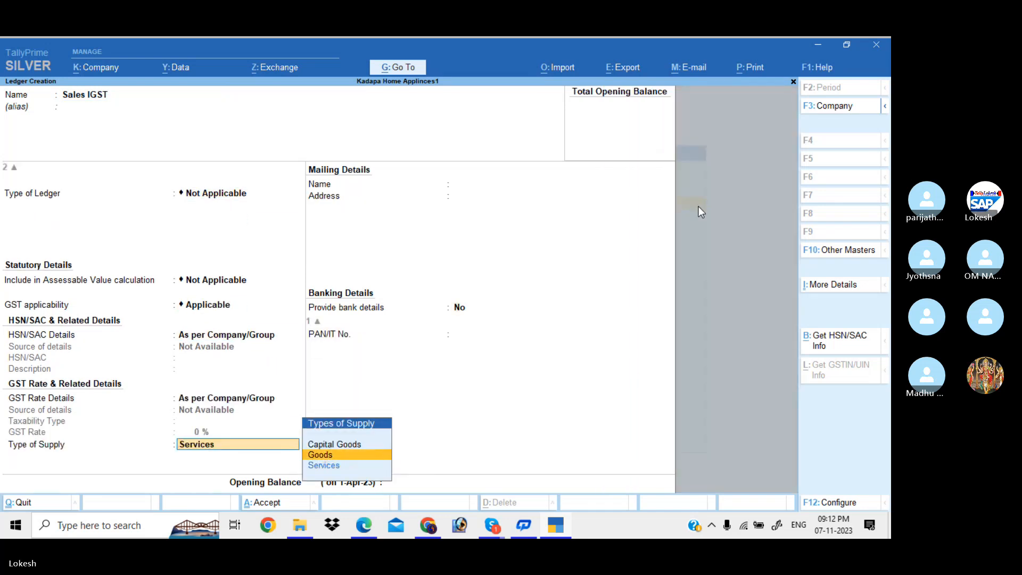
{"action": "key", "text": "Return"}
{"action": "key", "text": "Return"}
{"action": "key", "text": "Return"}
{"action": "key", "text": "Return"}
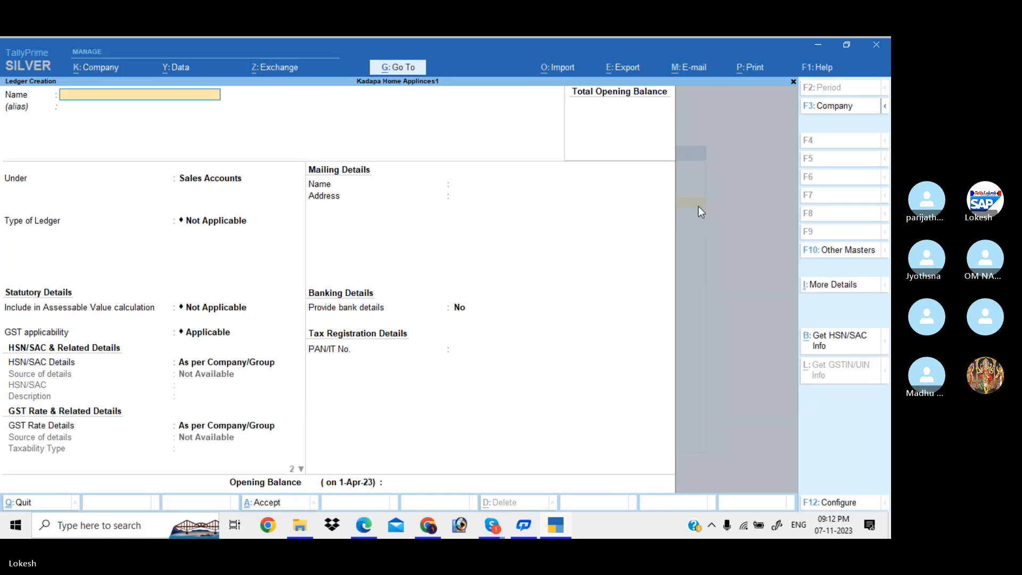
Enter an IGST ledger under Duties & Taxes: GST duty, IGST tax type, 0% calculation.
{"action": "type", "text": "Ig"}
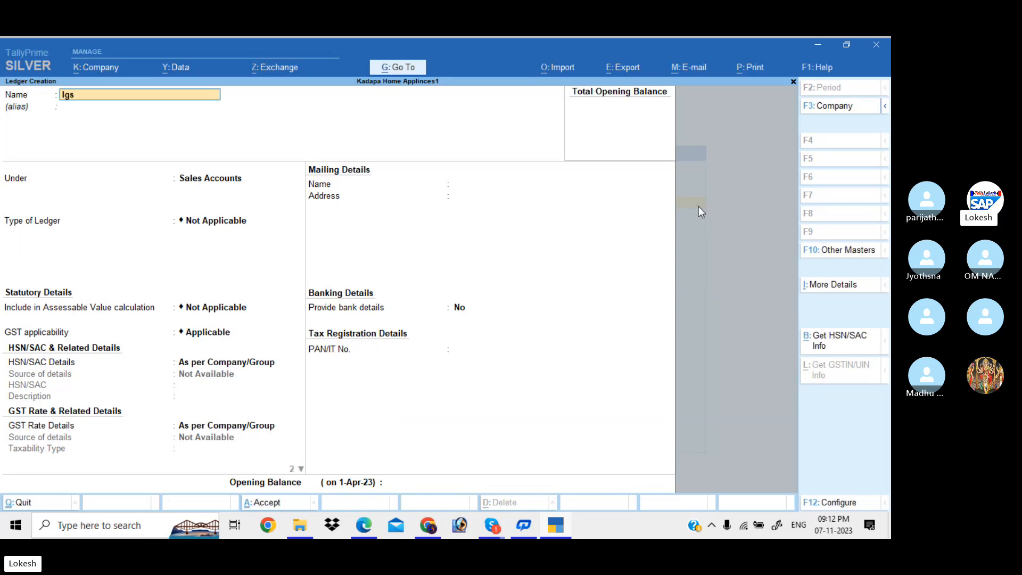
{"action": "key", "text": "BackSpace"}
{"action": "type", "text": "GST"}
{"action": "key", "text": "Return"}
{"action": "type", "text": "DU"}
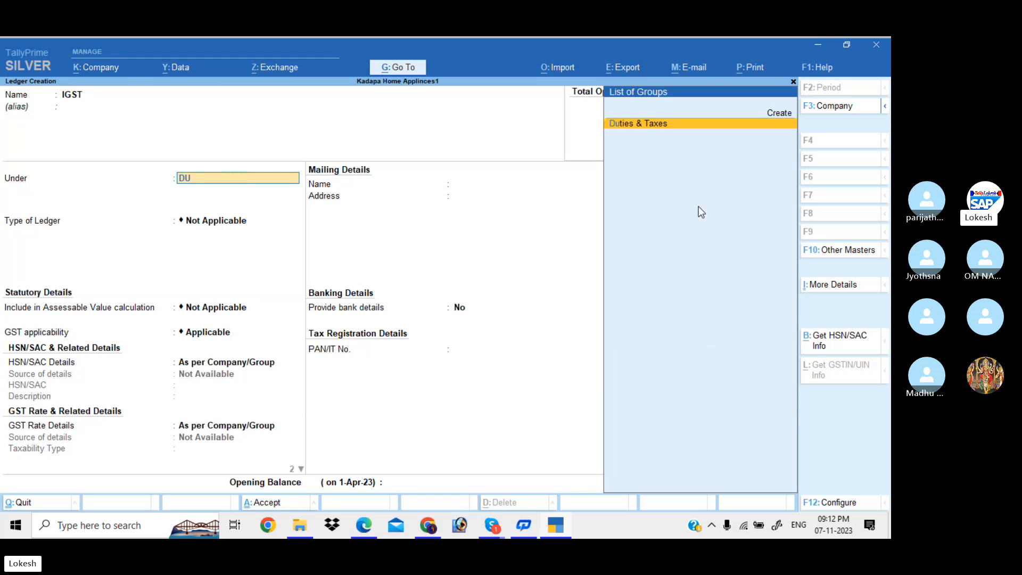
{"action": "key", "text": "Return"}
{"action": "key", "text": "Up"}
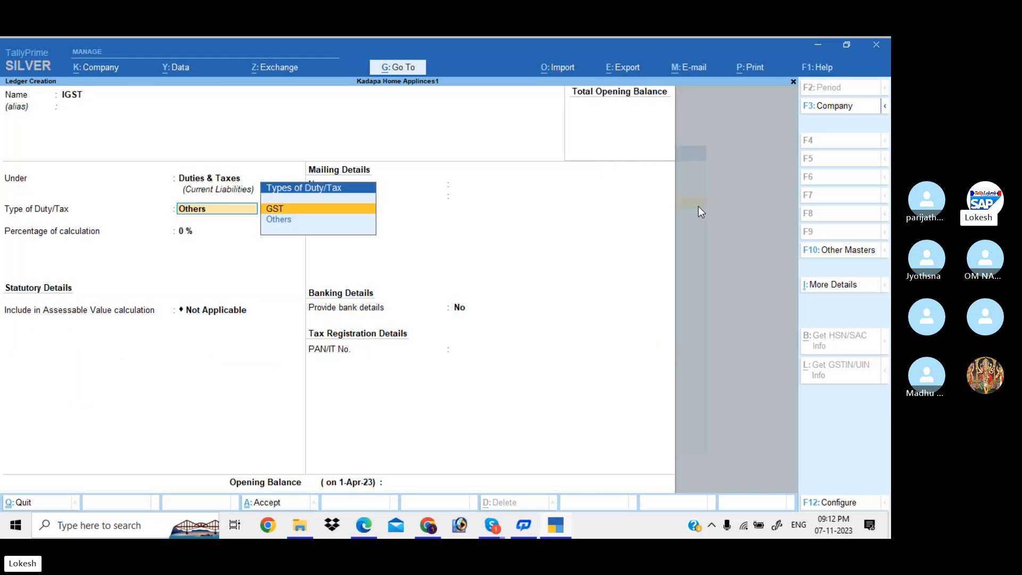
{"action": "key", "text": "Return"}
{"action": "key", "text": "Down"}
{"action": "key", "text": "Up"}
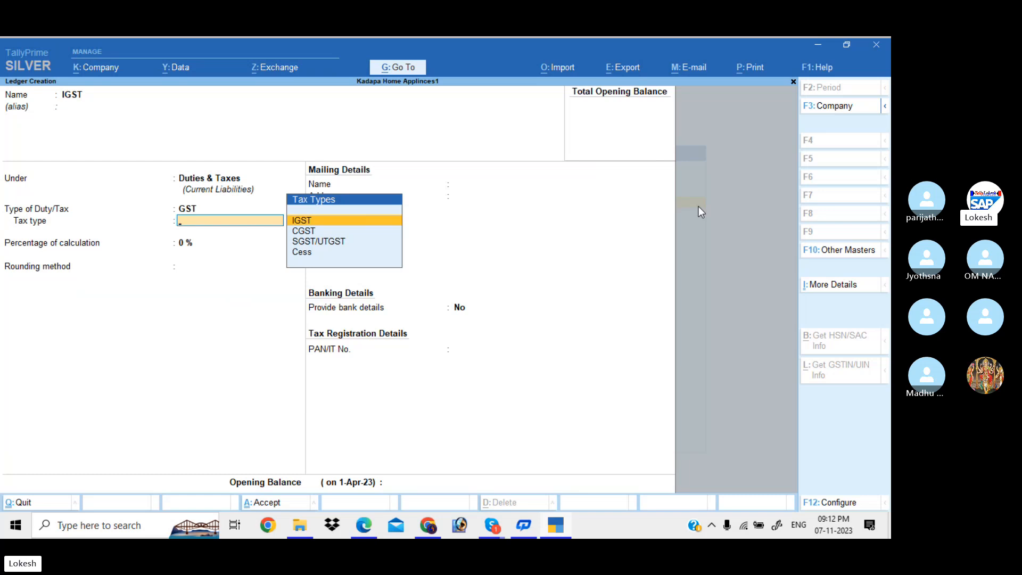
{"action": "key", "text": "Return"}
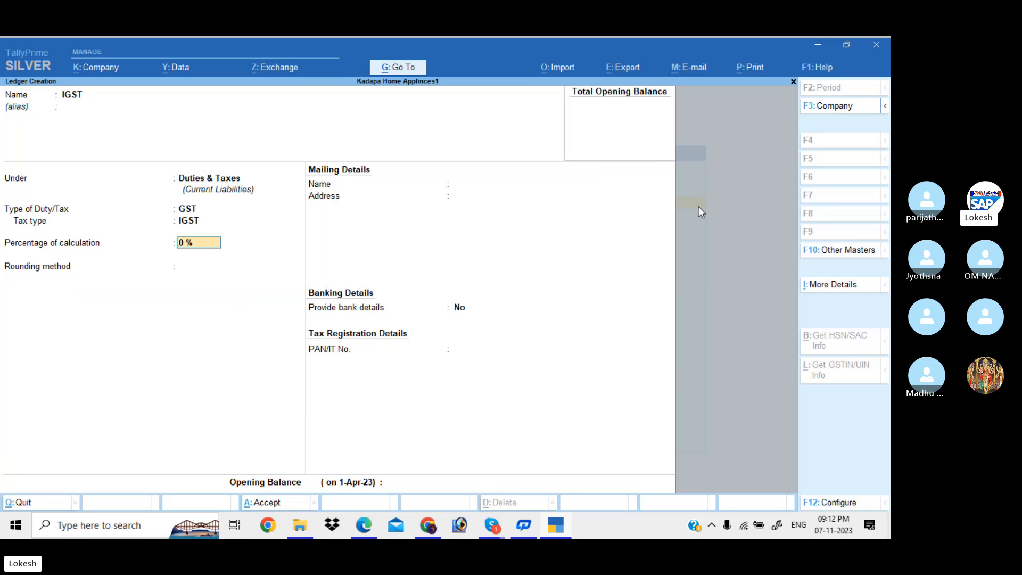
{"action": "key", "text": "Return"}
{"action": "key", "text": "Return"}
{"action": "key", "text": "Return"}
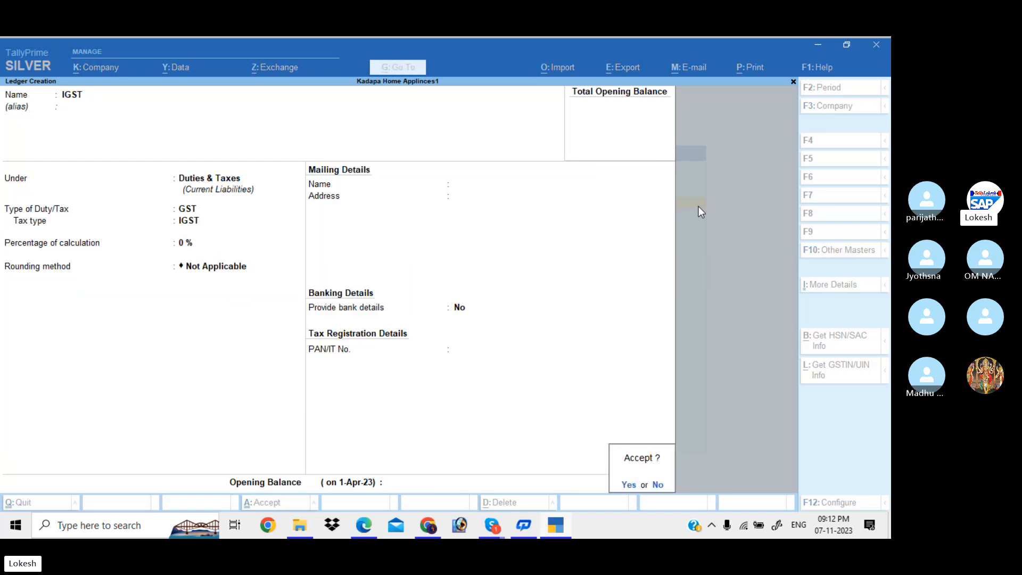
{"action": "key", "text": "Return"}
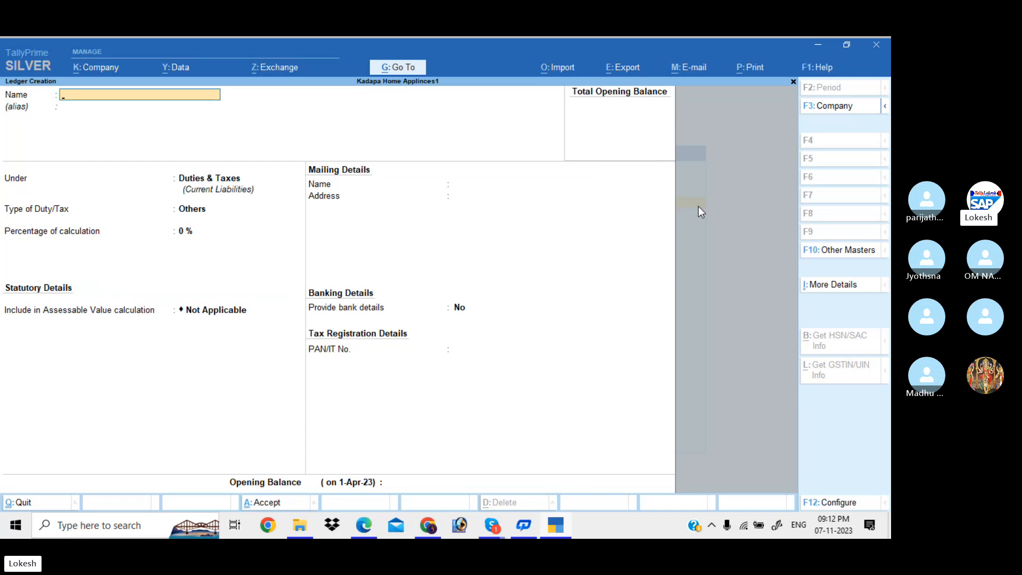
Quit ledger creation and start a new Unit from the list of masters.
{"action": "type", "text": "O"}
{"action": "key", "text": "BackSpace"}
{"action": "key", "text": "Escape"}
{"action": "key", "text": "Return"}
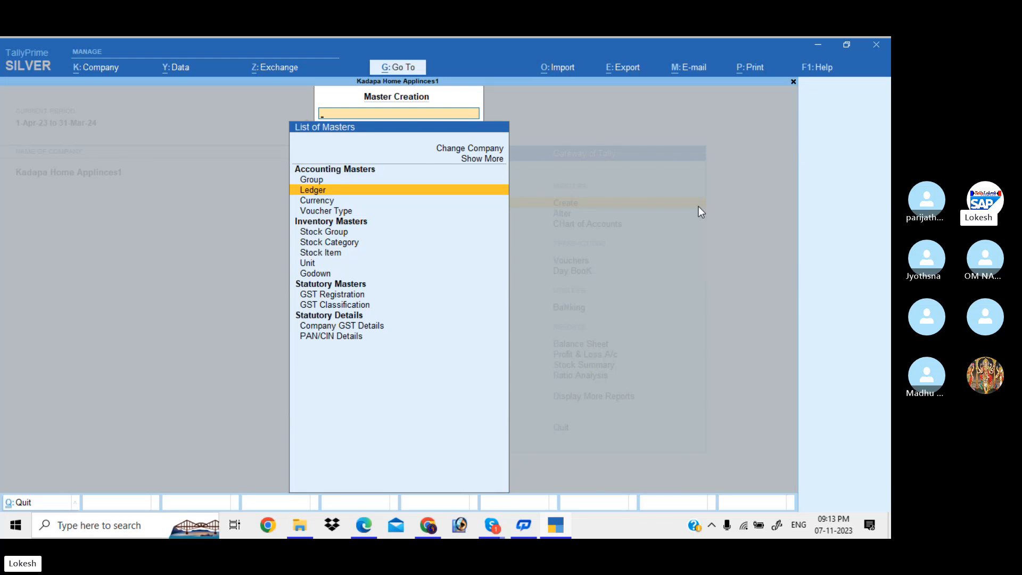
{"action": "key", "text": "Down"}
{"action": "key", "text": "Down"}
{"action": "key", "text": "Down"}
{"action": "key", "text": "Down"}
{"action": "key", "text": "Down"}
{"action": "key", "text": "Down"}
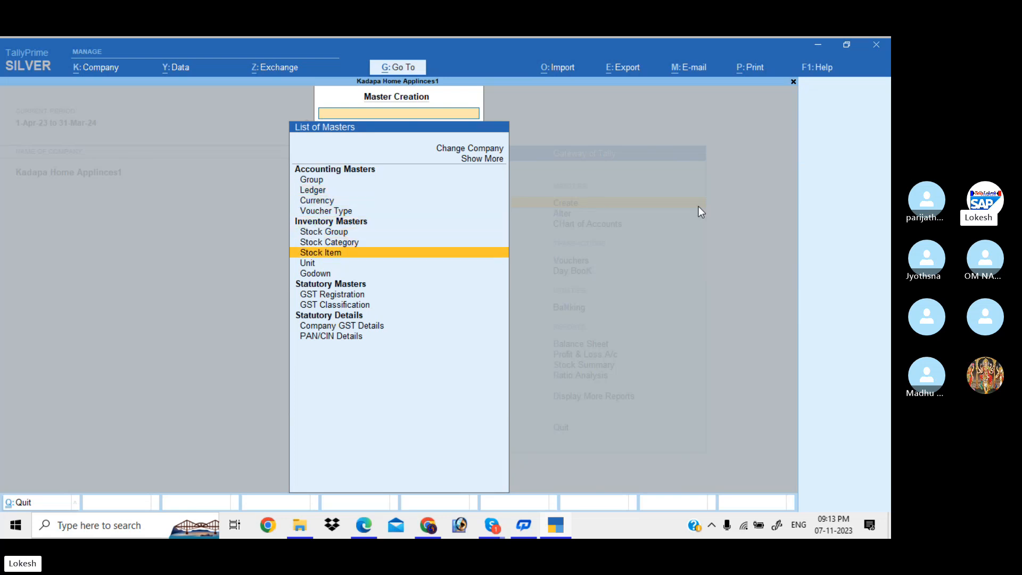
{"action": "key", "text": "Return"}
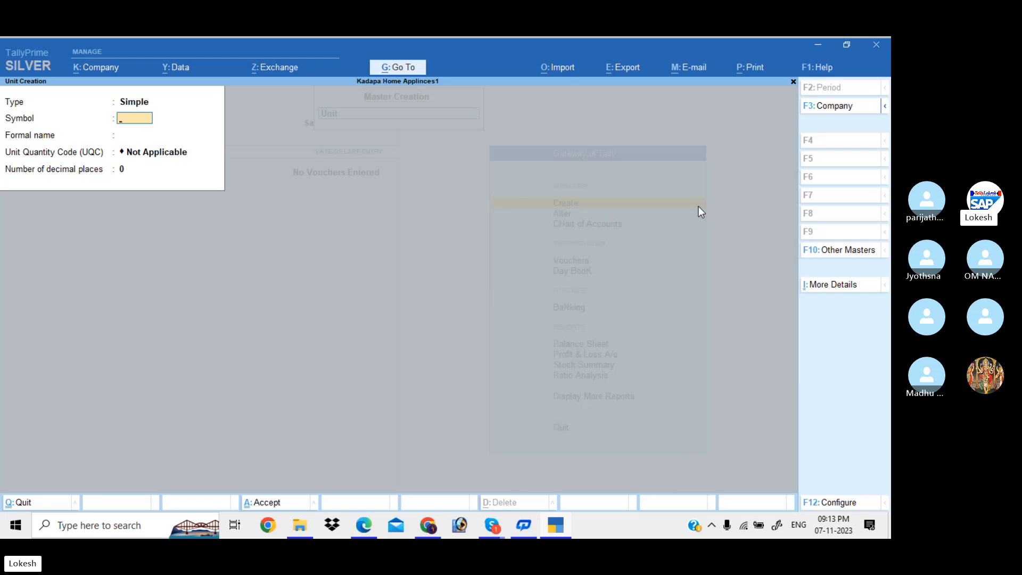
Create units nos (NOS-NUMBERS) and bx (BOX-BOX).
{"action": "type", "text": "nos"}
{"action": "key", "text": "Return"}
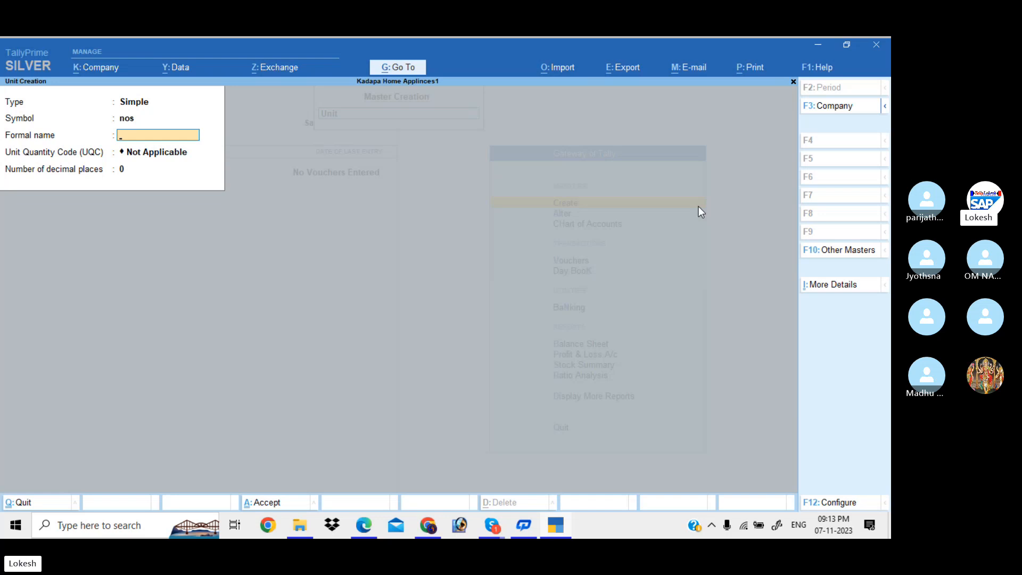
{"action": "key", "text": "Return"}
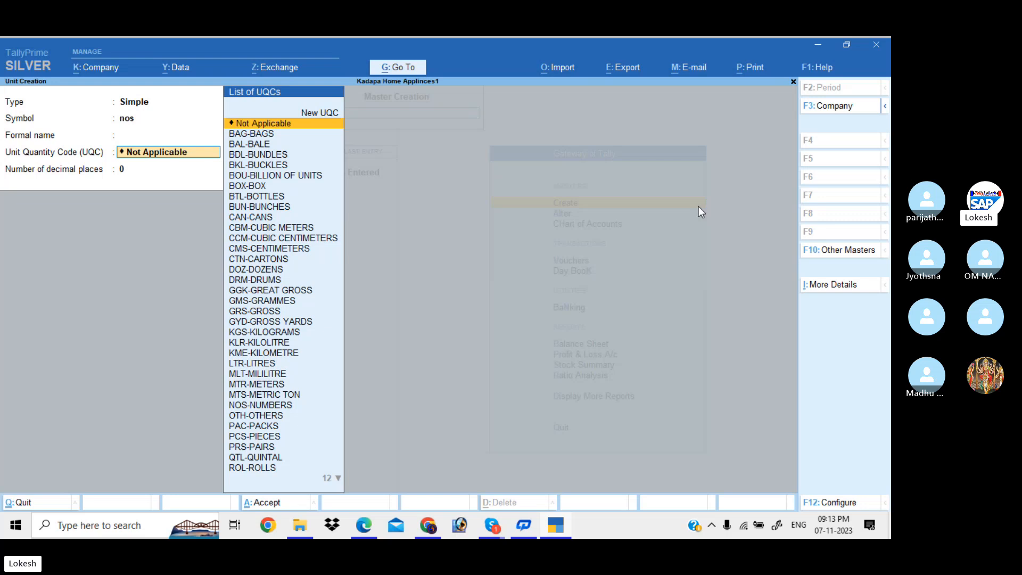
{"action": "type", "text": "no"}
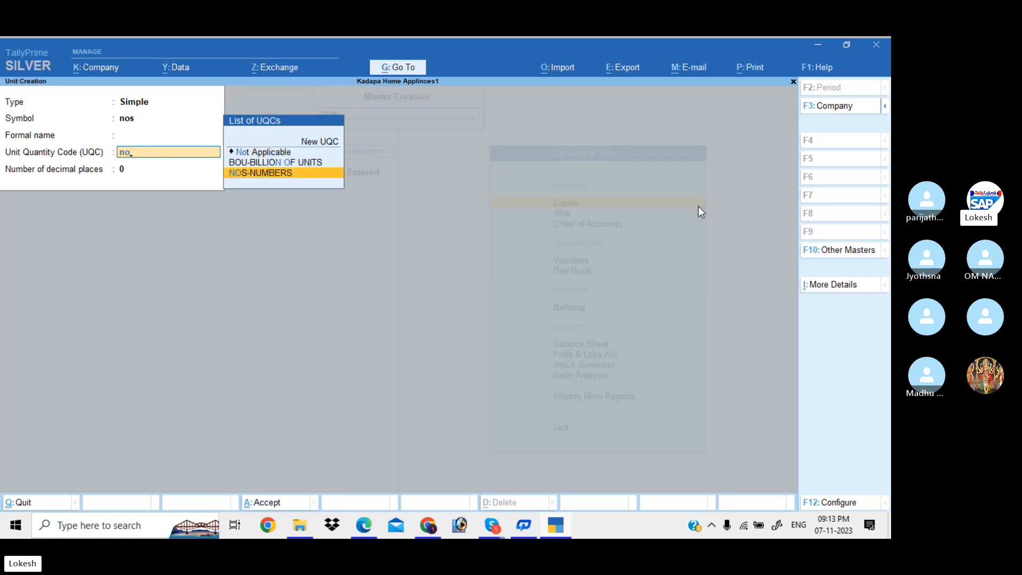
{"action": "key", "text": "Return"}
{"action": "key", "text": "Return"}
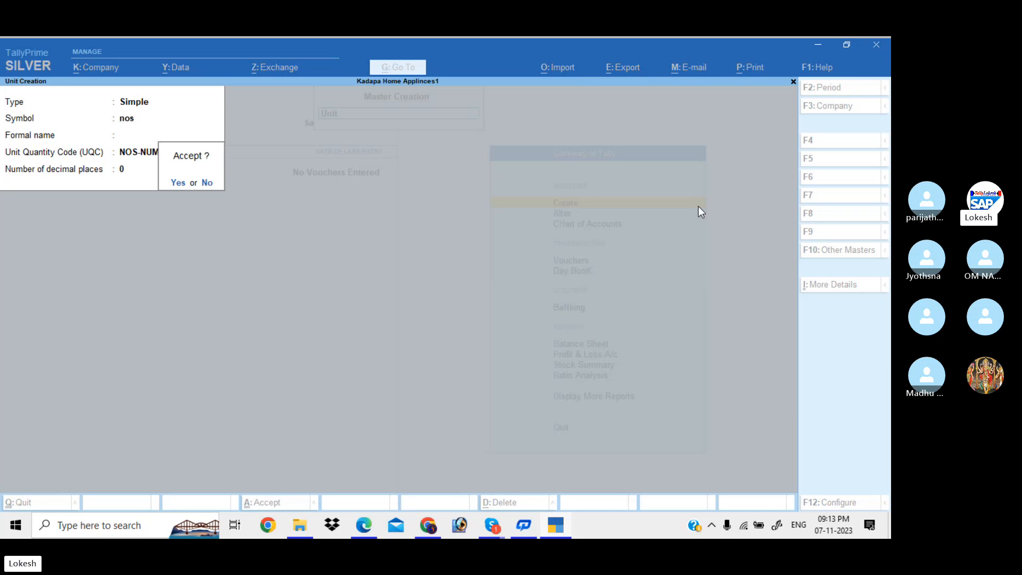
{"action": "key", "text": "Return"}
{"action": "type", "text": "bx"}
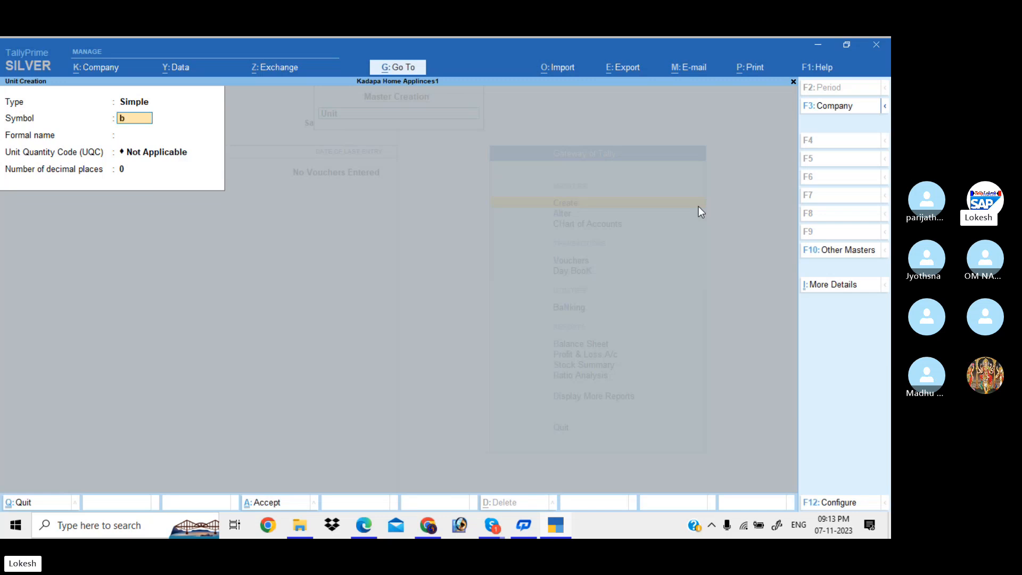
{"action": "key", "text": "Return"}
{"action": "key", "text": "Return"}
{"action": "type", "text": "bo"}
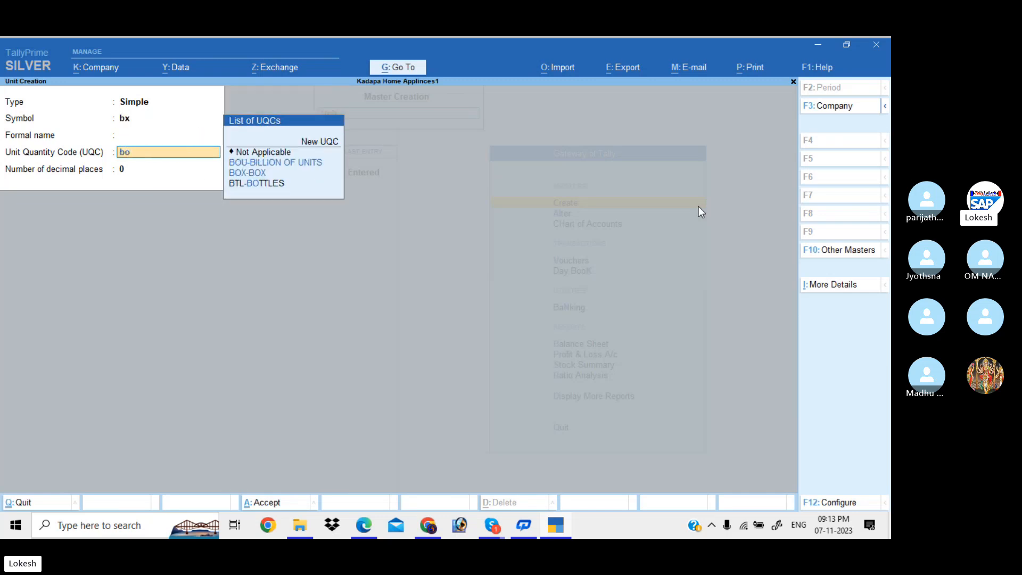
{"action": "type", "text": "x"}
{"action": "key", "text": "Return"}
{"action": "key", "text": "Return"}
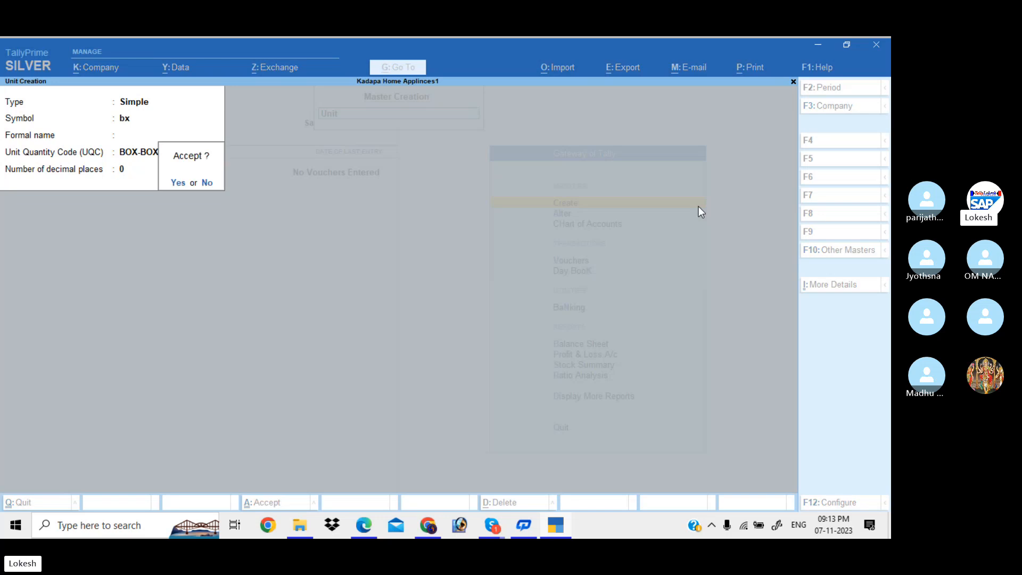
Create units pc (PCS-PIECES) and pk (PAC-PACKS).
{"action": "key", "text": "Return"}
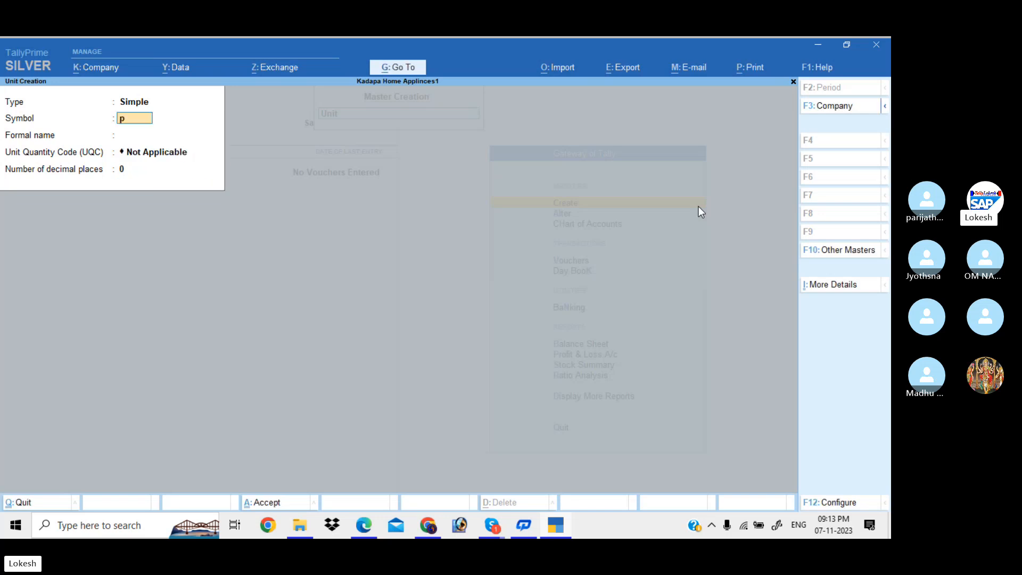
{"action": "type", "text": "pc"}
{"action": "key", "text": "Return"}
{"action": "key", "text": "Return"}
{"action": "type", "text": "pi"}
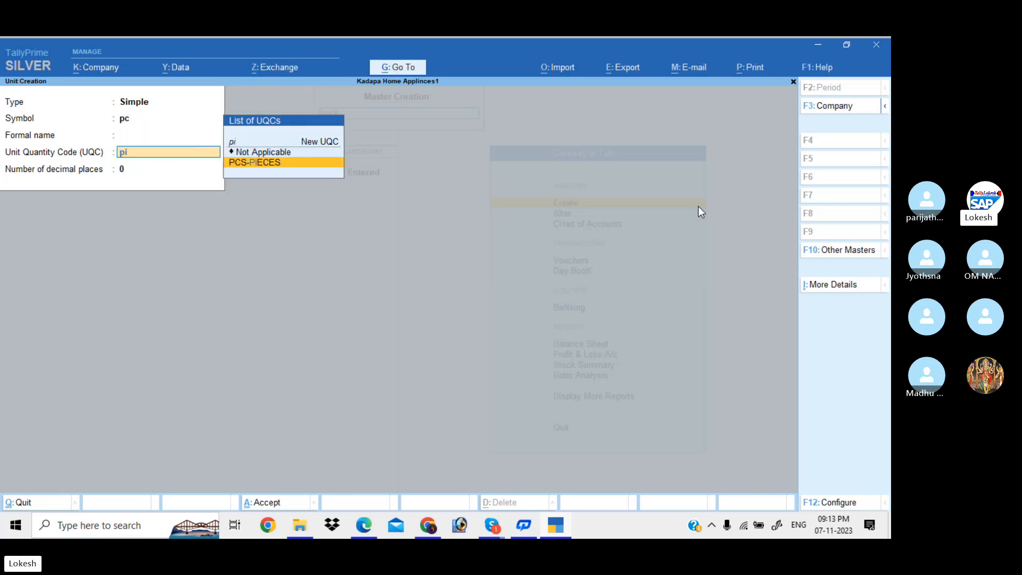
{"action": "key", "text": "Return"}
{"action": "key", "text": "Return"}
{"action": "key", "text": "Return"}
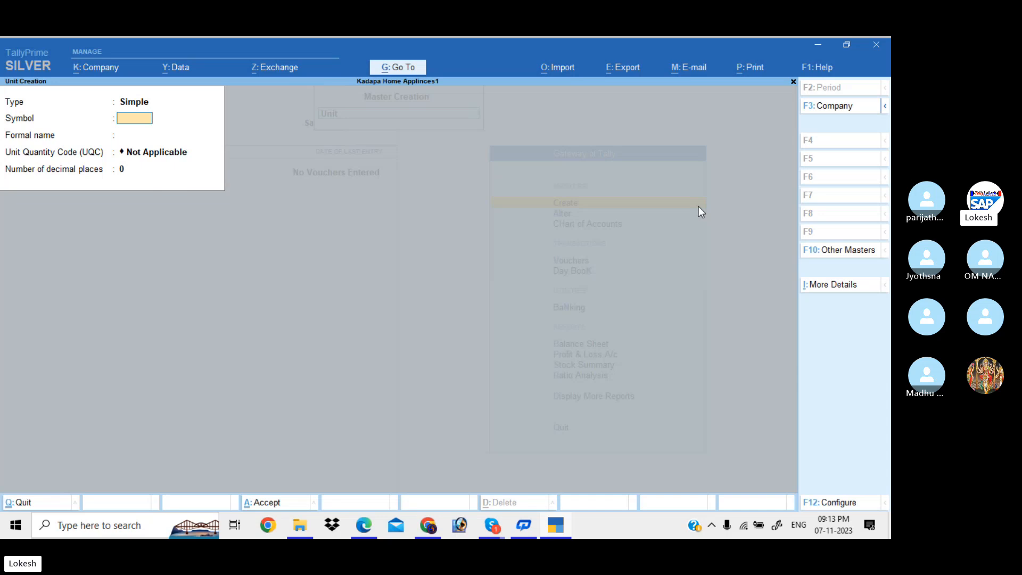
{"action": "type", "text": "pk"}
{"action": "key", "text": "Return"}
{"action": "key", "text": "Return"}
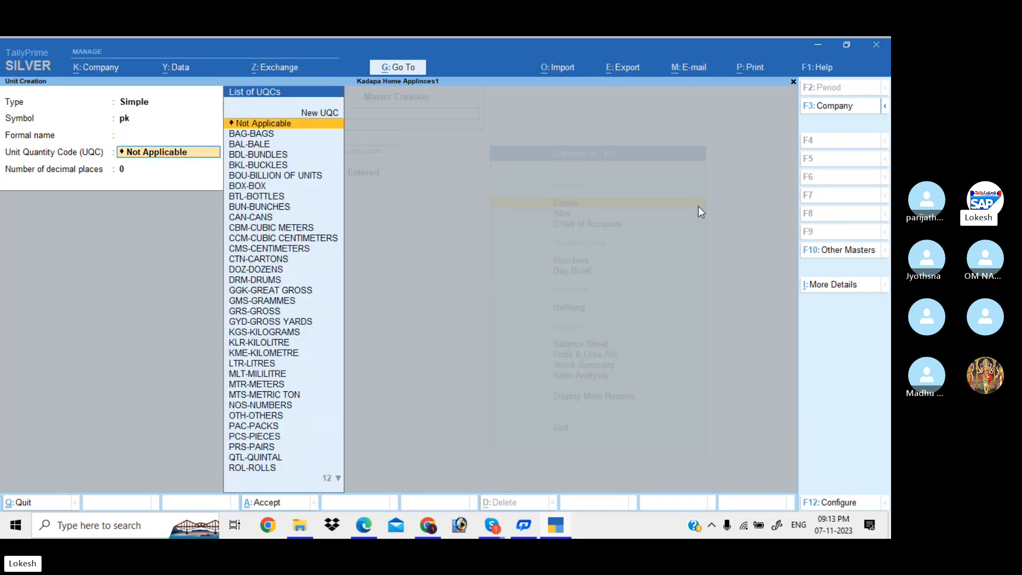
{"action": "type", "text": "pa"}
{"action": "key", "text": "Return"}
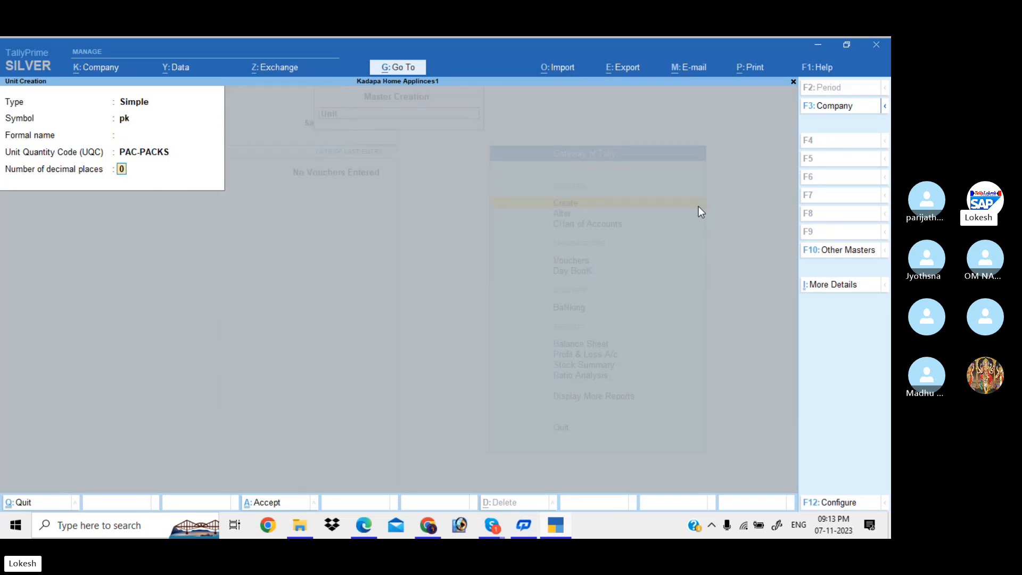
{"action": "key", "text": "Return"}
Create units kg (KGS-KILOGRAMS) and bt (BTL-BOTTLES), then leave the blank unit form.
{"action": "key", "text": "Return"}
{"action": "type", "text": "kg"}
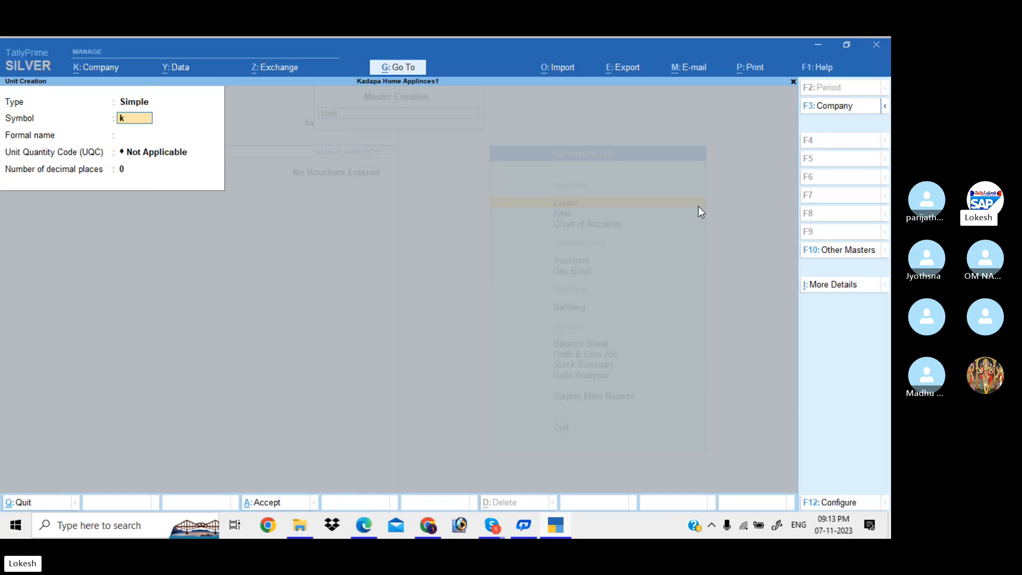
{"action": "key", "text": "Return"}
{"action": "key", "text": "Return"}
{"action": "type", "text": "ki"}
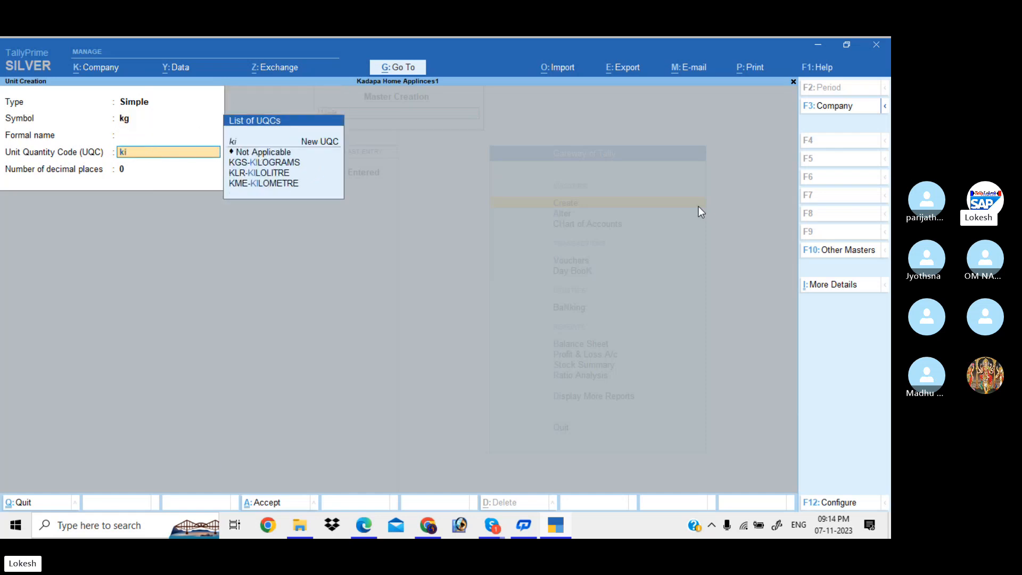
{"action": "key", "text": "Down"}
{"action": "key", "text": "Down"}
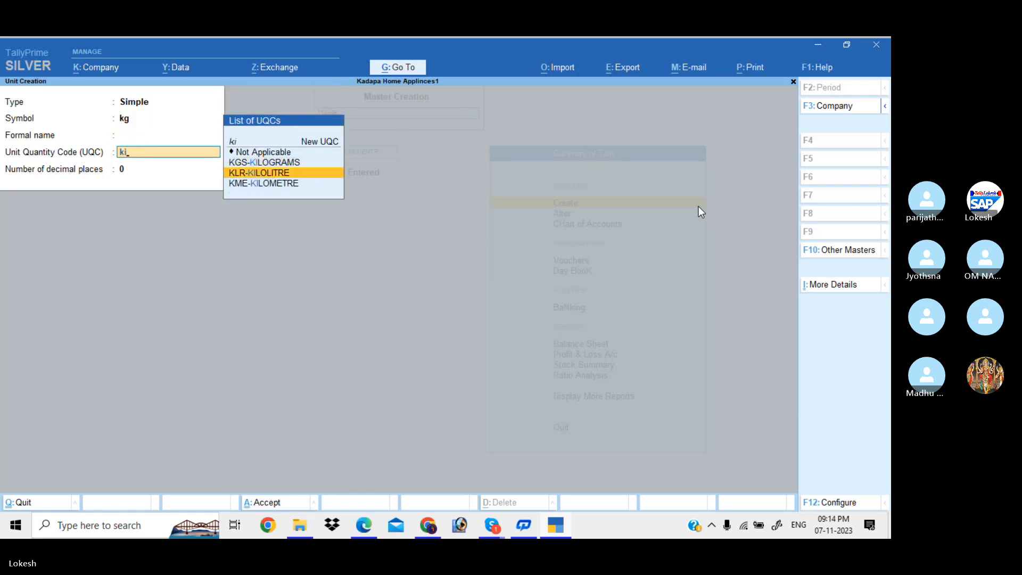
{"action": "key", "text": "Up"}
{"action": "key", "text": "Return"}
{"action": "key", "text": "Return"}
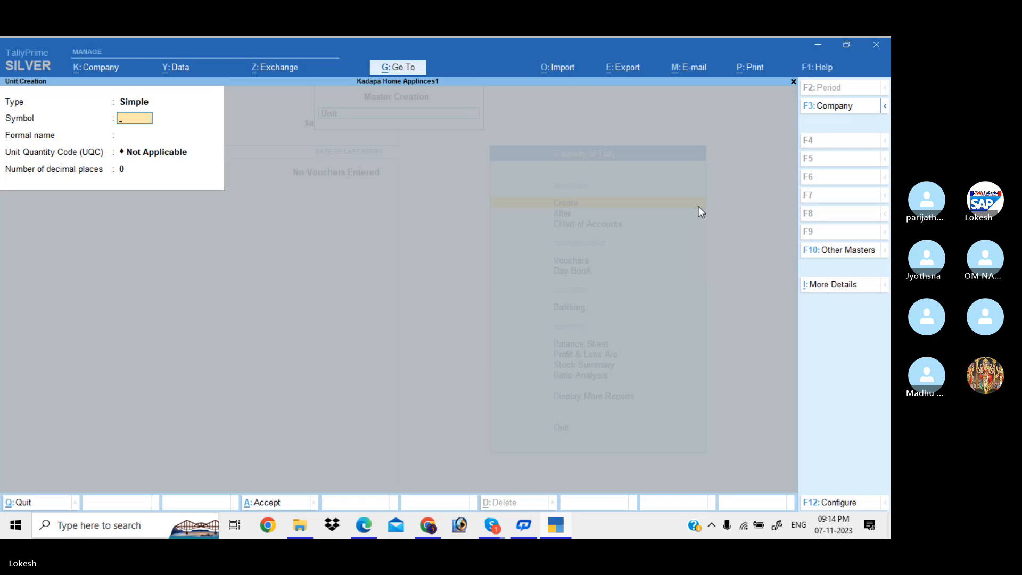
{"action": "type", "text": "bt"}
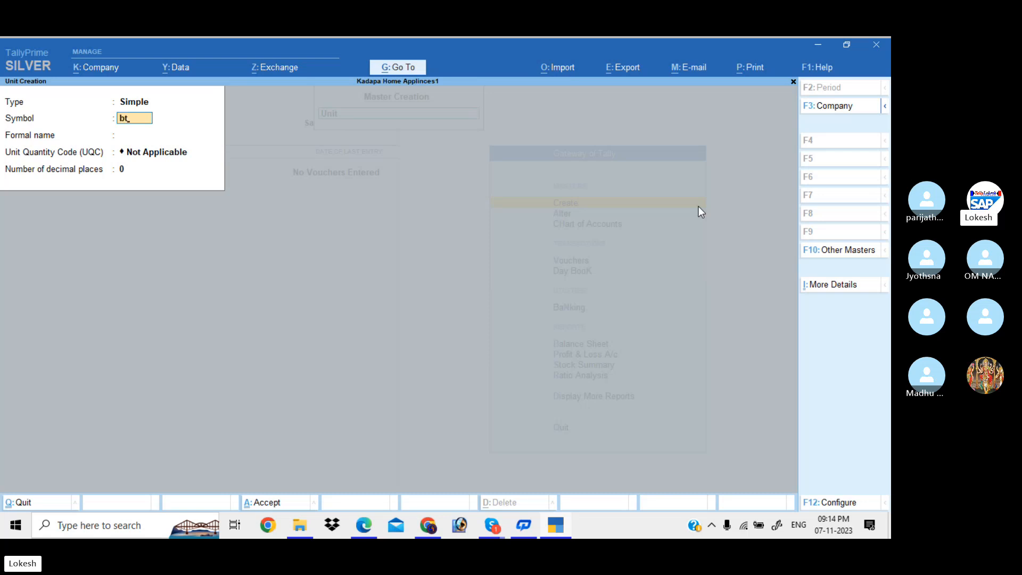
{"action": "key", "text": "Return"}
{"action": "key", "text": "Return"}
{"action": "type", "text": "bo"}
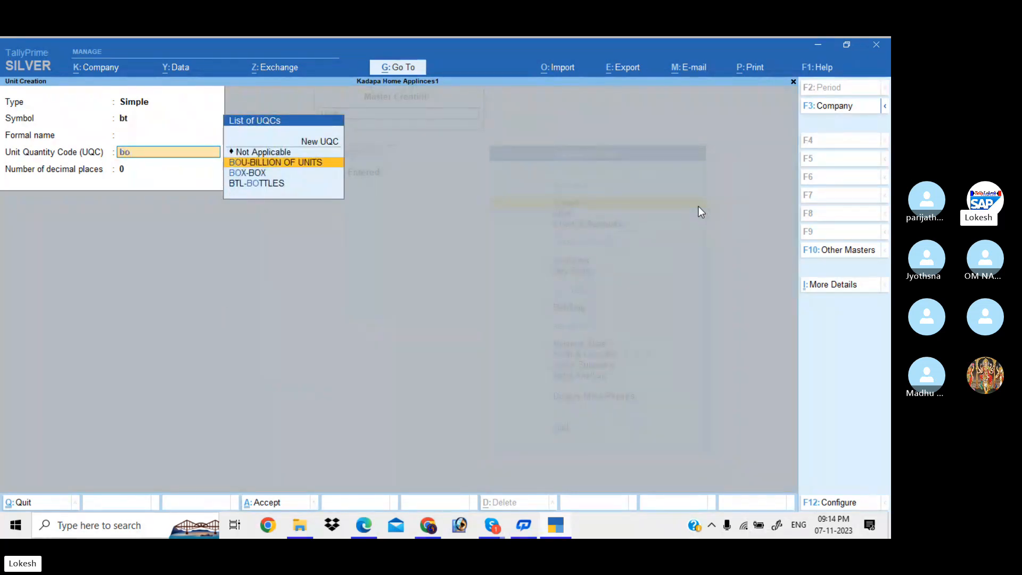
{"action": "key", "text": "Down"}
{"action": "key", "text": "Down"}
{"action": "key", "text": "Return"}
{"action": "key", "text": "Return"}
{"action": "key", "text": "Return"}
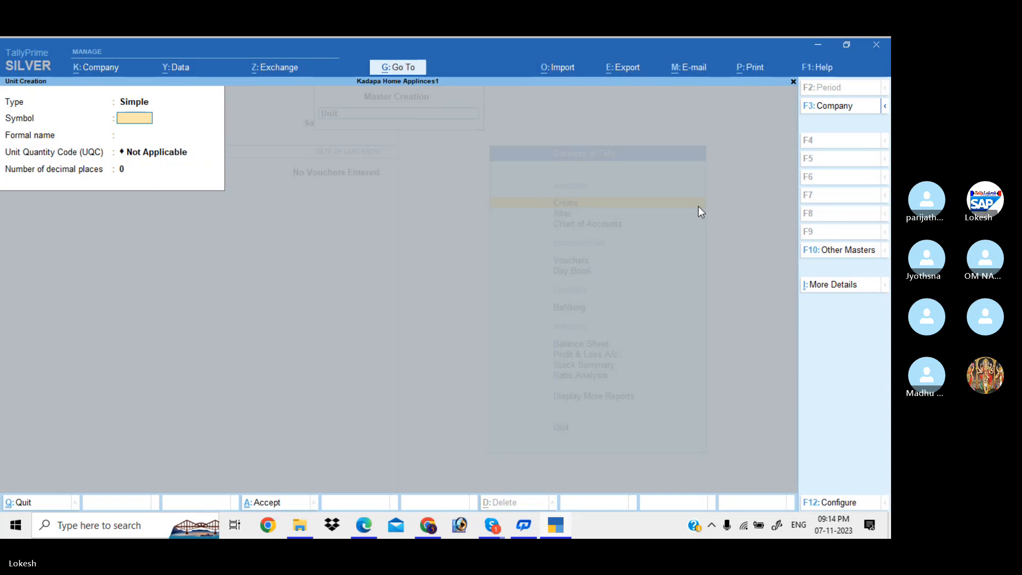
{"action": "key", "text": "Escape"}
Quit unit creation and start a new Stock Item from the masters list.
{"action": "key", "text": "Return"}
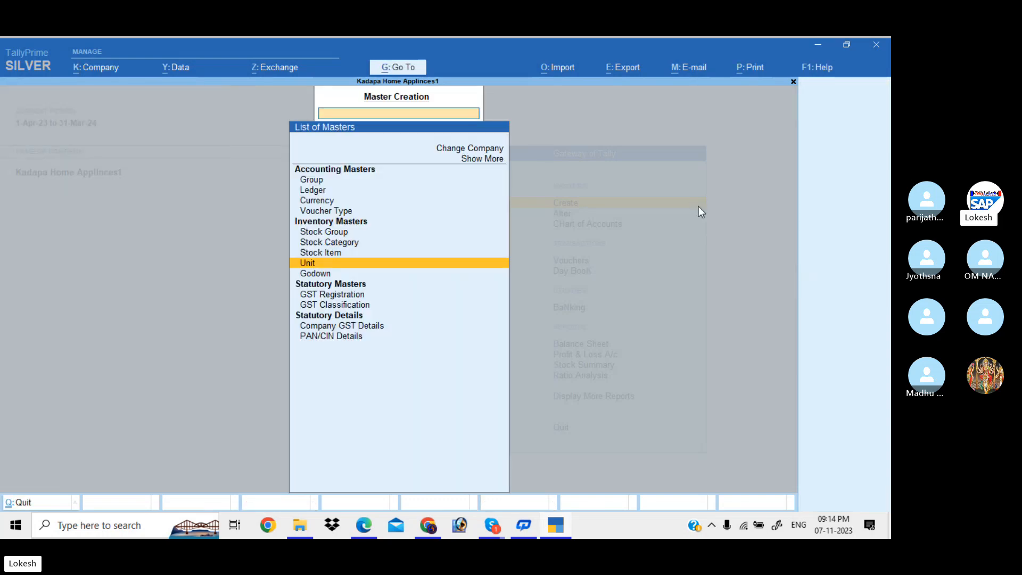
{"action": "key", "text": "Up"}
{"action": "key", "text": "Up"}
{"action": "key", "text": "Up"}
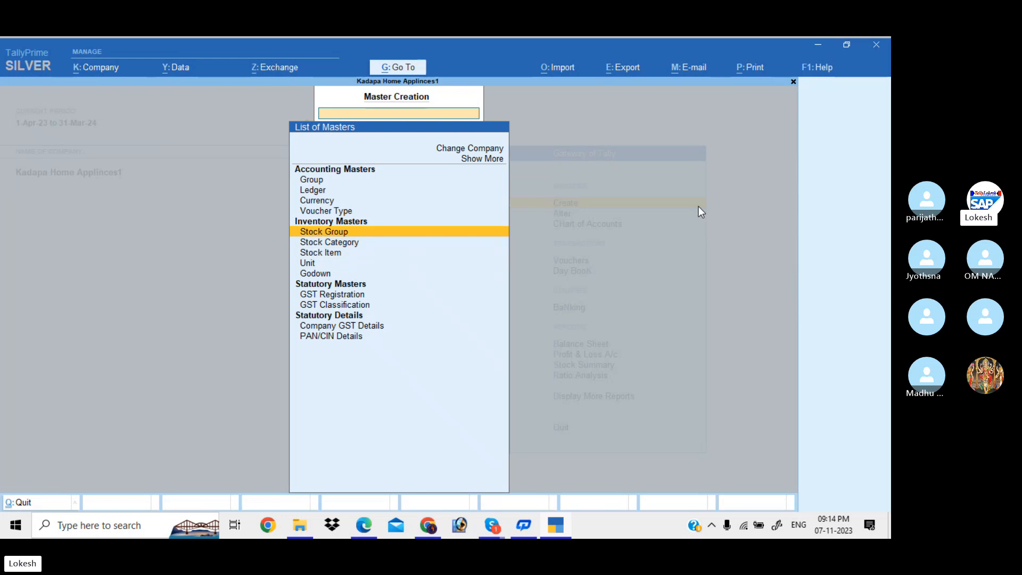
{"action": "key", "text": "Down"}
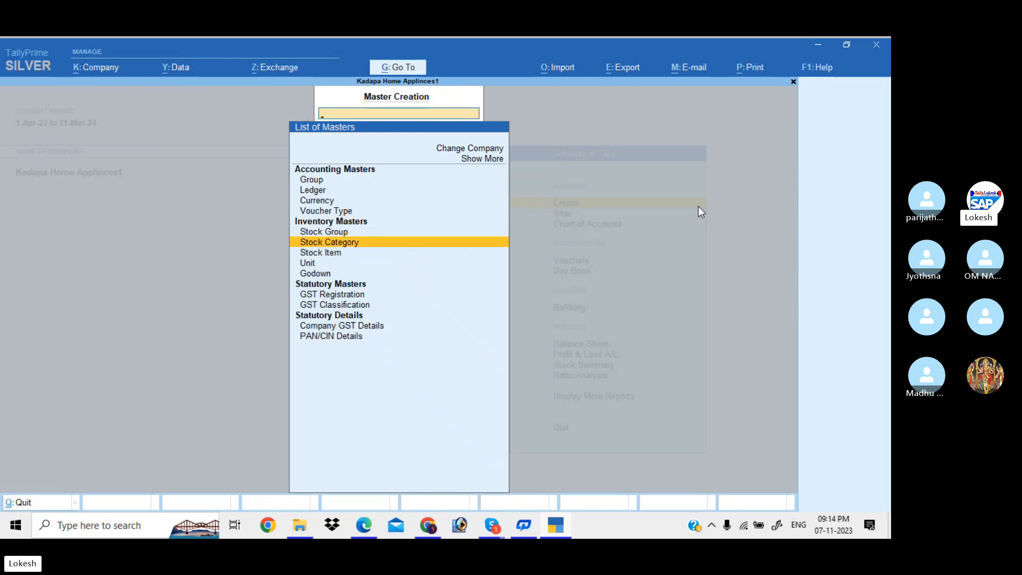
{"action": "key", "text": "Down"}
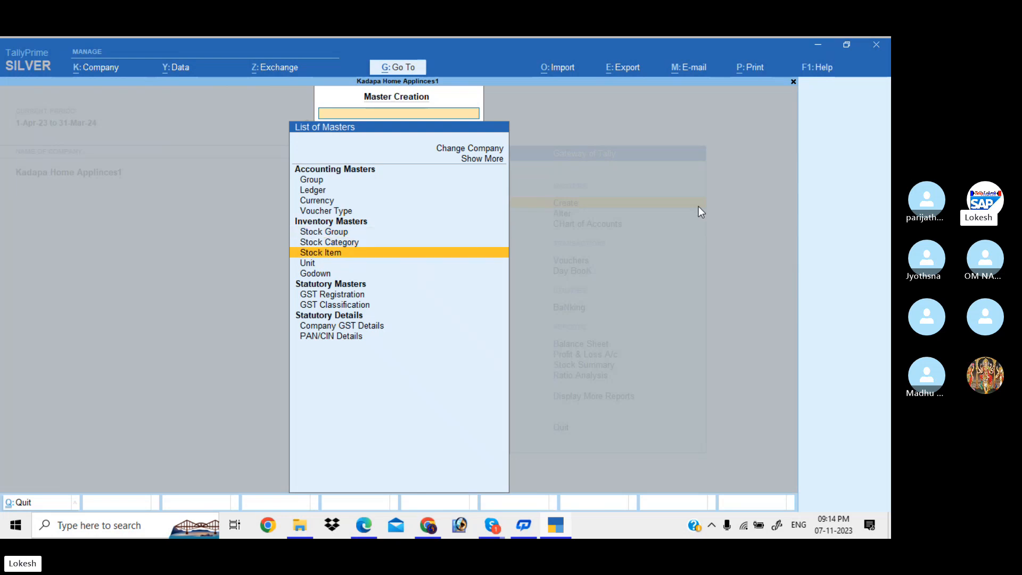
{"action": "key", "text": "Return"}
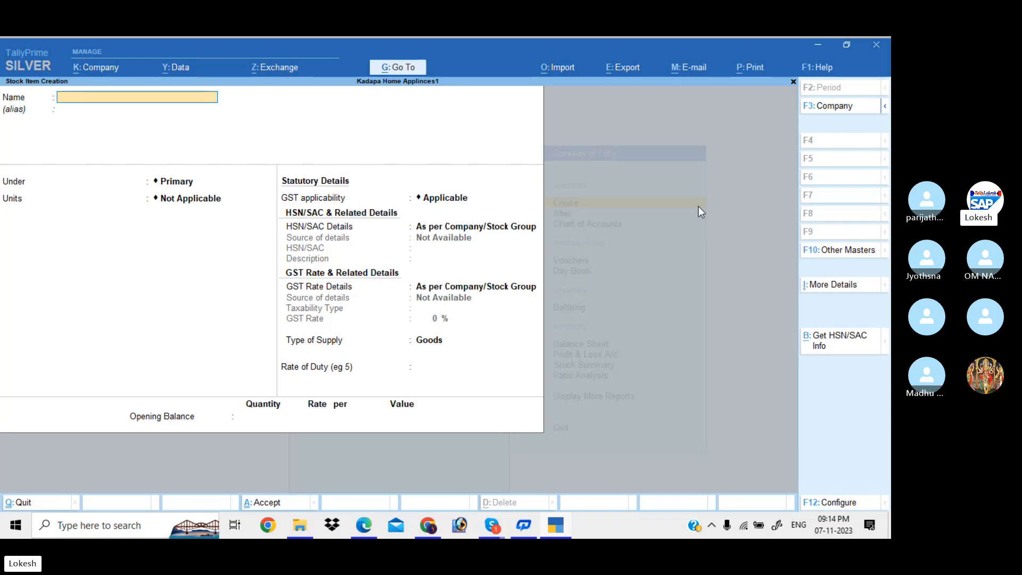
Name the stock item Sony, set its unit to nos and keep GST applicable.
{"action": "type", "text": "Sony"}
{"action": "key", "text": "Return"}
{"action": "key", "text": "Return"}
{"action": "key", "text": "Return"}
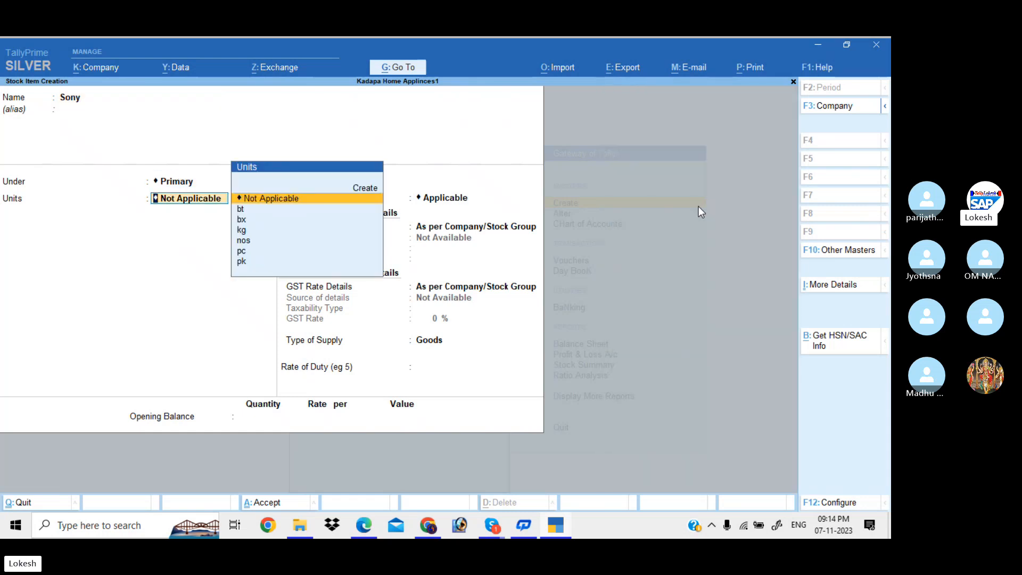
{"action": "key", "text": "Down"}
{"action": "key", "text": "Down"}
{"action": "key", "text": "Down"}
{"action": "key", "text": "Down"}
{"action": "key", "text": "Return"}
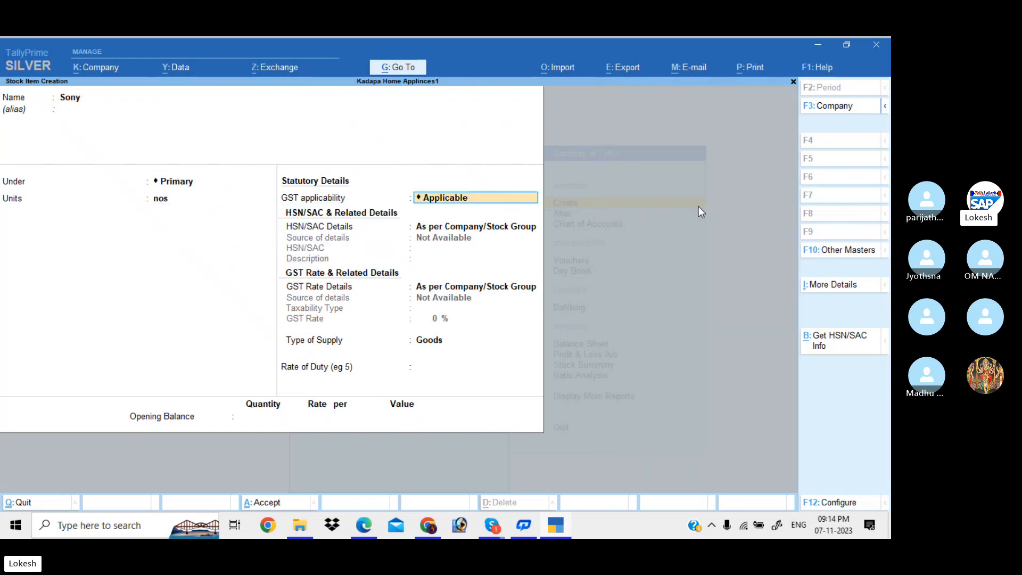
{"action": "key", "text": "Return"}
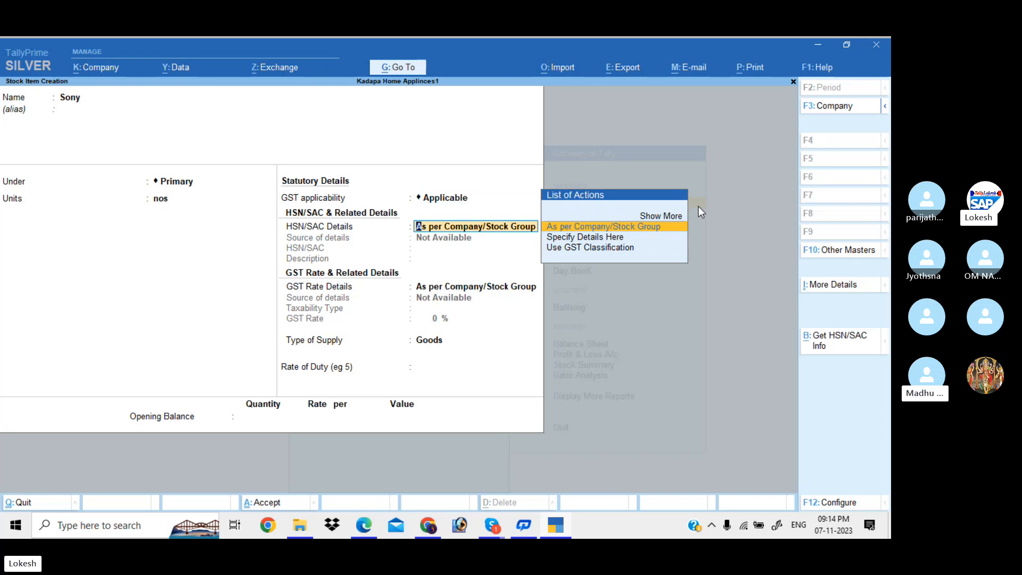
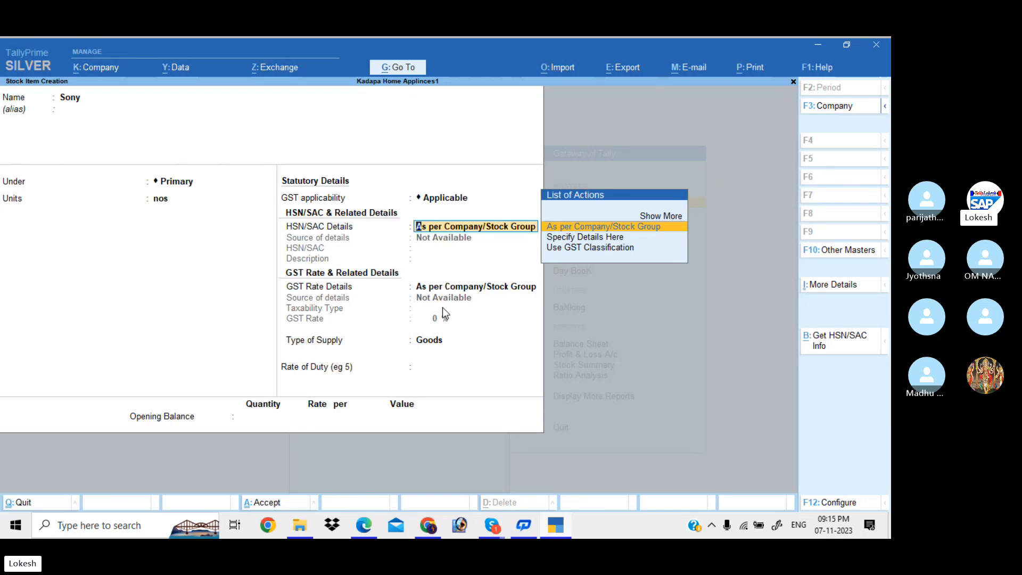
Specify HSN/SAC 1234 with description Sony for the stock item.
{"action": "key", "text": "Down"}
{"action": "key", "text": "Return"}
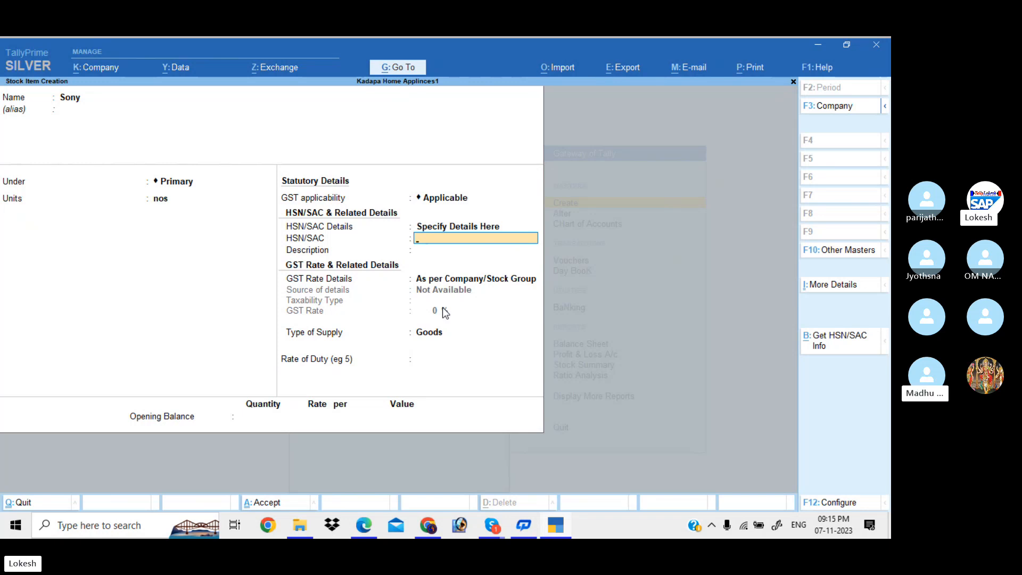
{"action": "type", "text": "1234"}
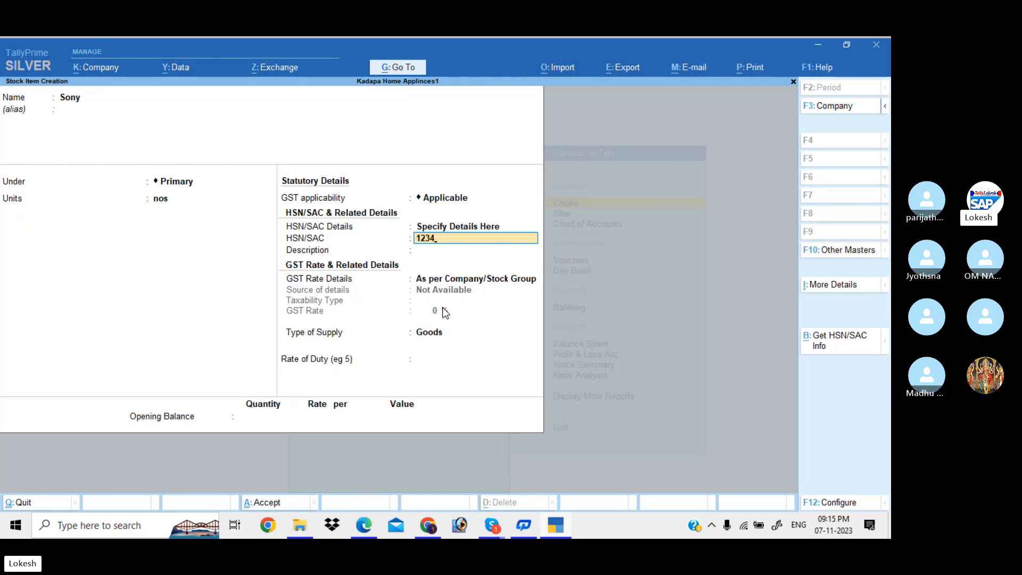
{"action": "key", "text": "Return"}
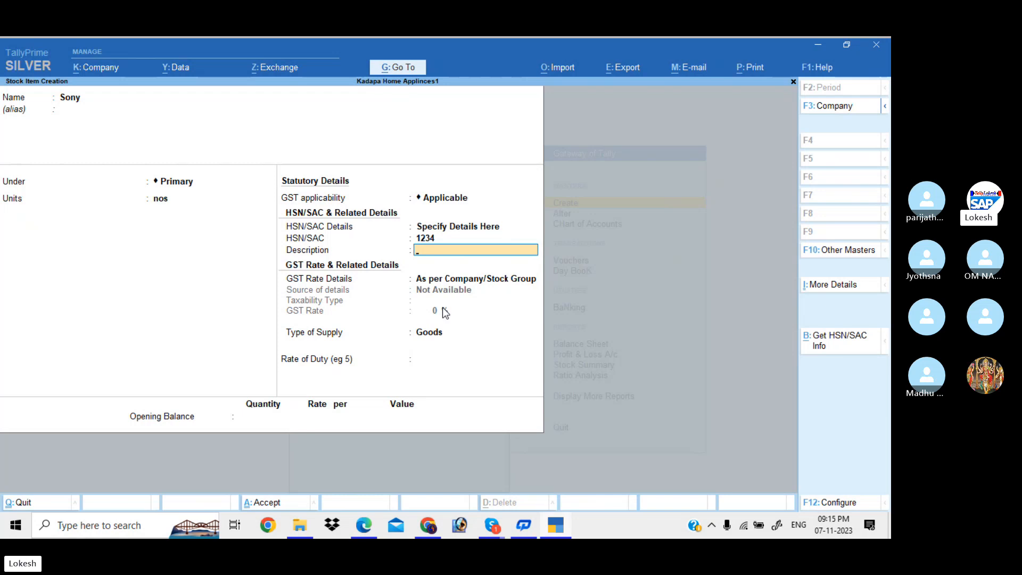
{"action": "type", "text": "SONY"}
{"action": "key", "text": "BackSpace"}
{"action": "key", "text": "BackSpace"}
{"action": "key", "text": "BackSpace"}
{"action": "type", "text": "ony"}
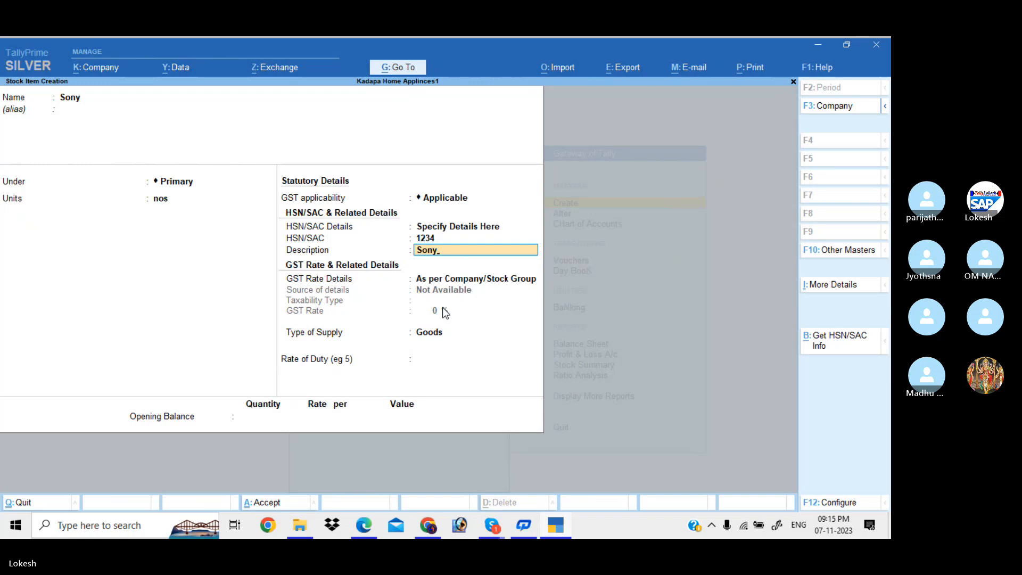
{"action": "key", "text": "Return"}
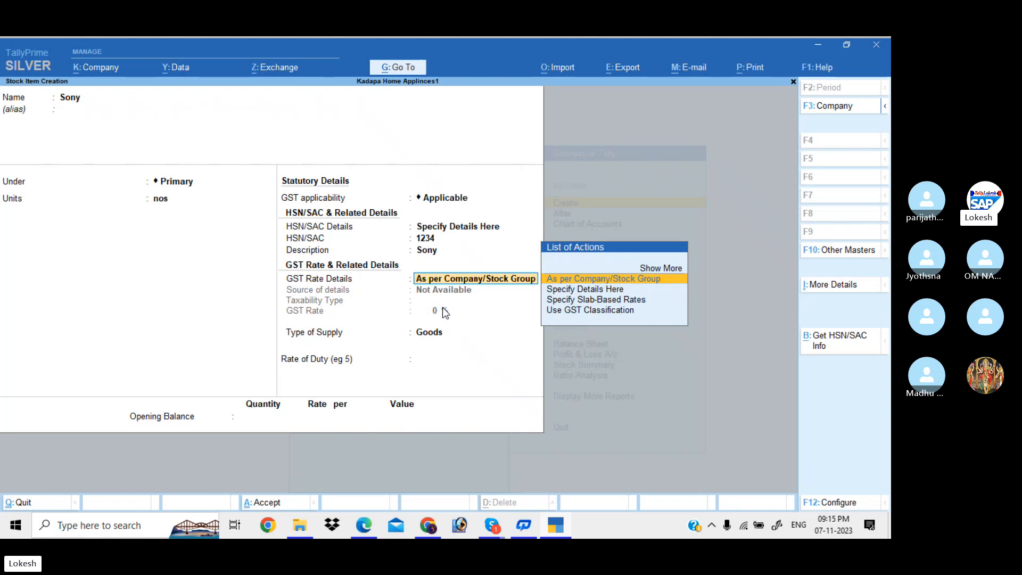
Choose Specify Slab-Based Rates for Sony's GST rate details.
{"action": "key", "text": "Down"}
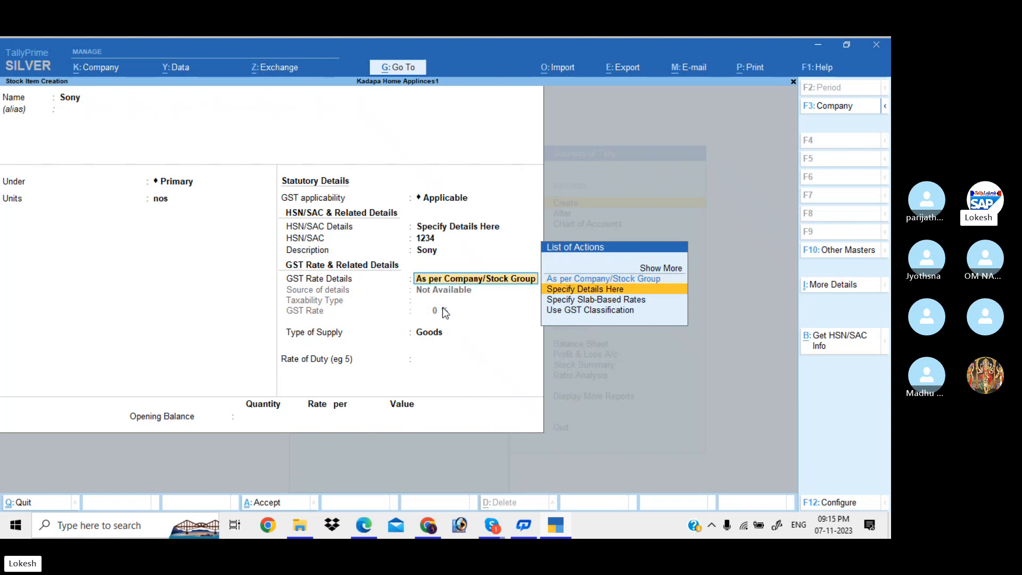
{"action": "key", "text": "Return"}
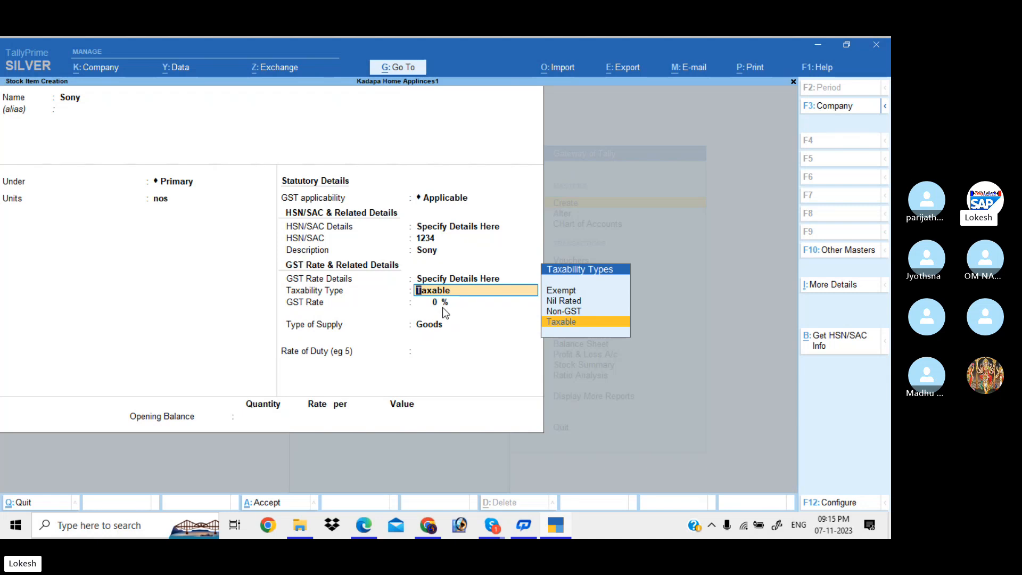
{"action": "key", "text": "Up"}
{"action": "key", "text": "Down"}
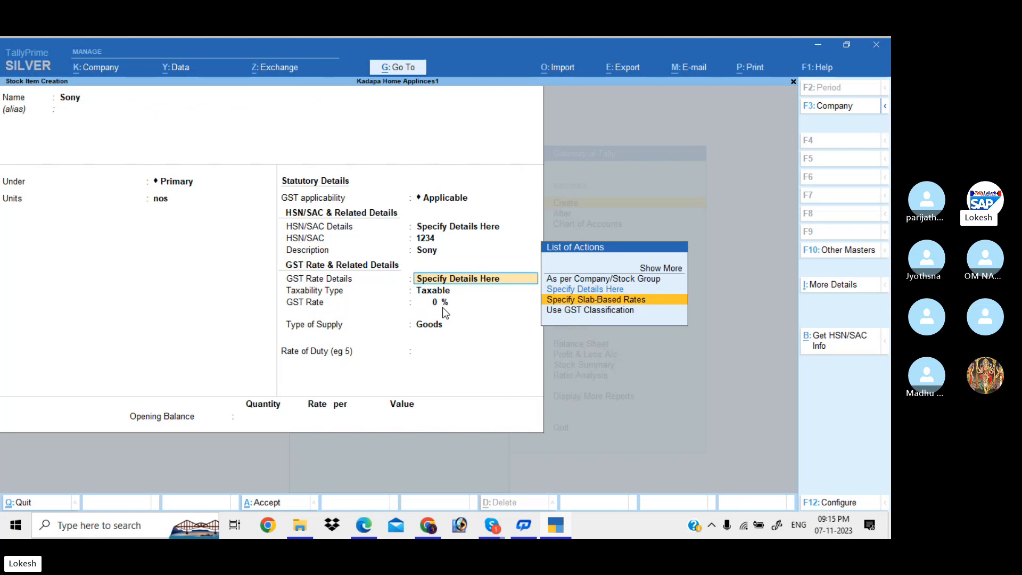
{"action": "key", "text": "Return"}
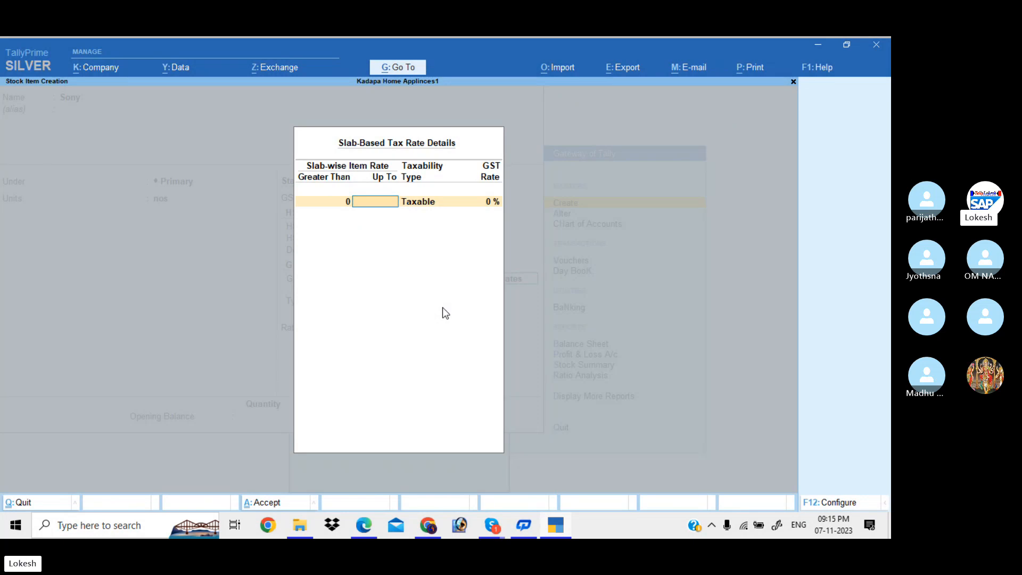
Close the slab screen and switch GST Rate Details to Specify Details Here.
{"action": "key", "text": "Escape"}
{"action": "key", "text": "Down"}
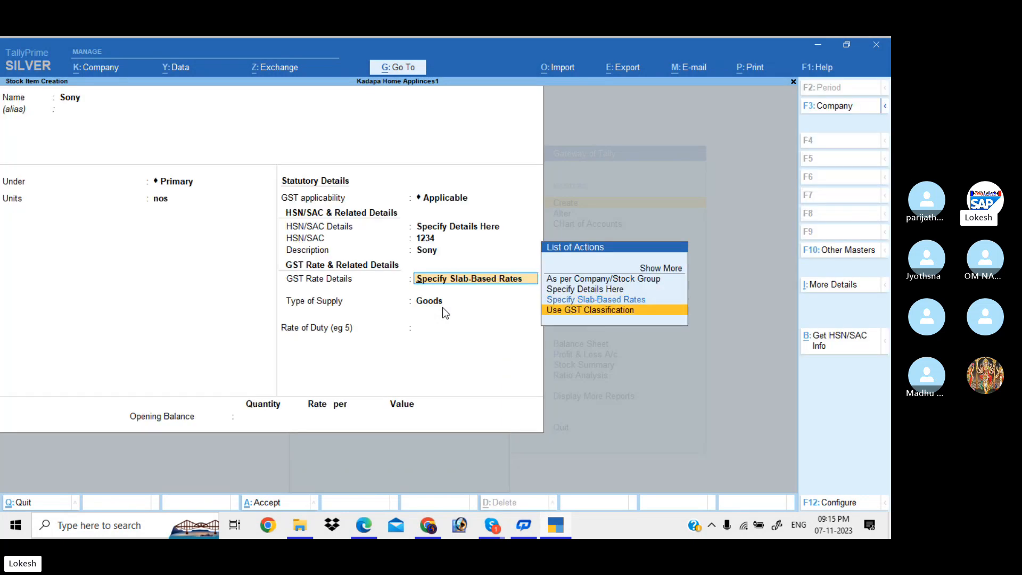
{"action": "key", "text": "Return"}
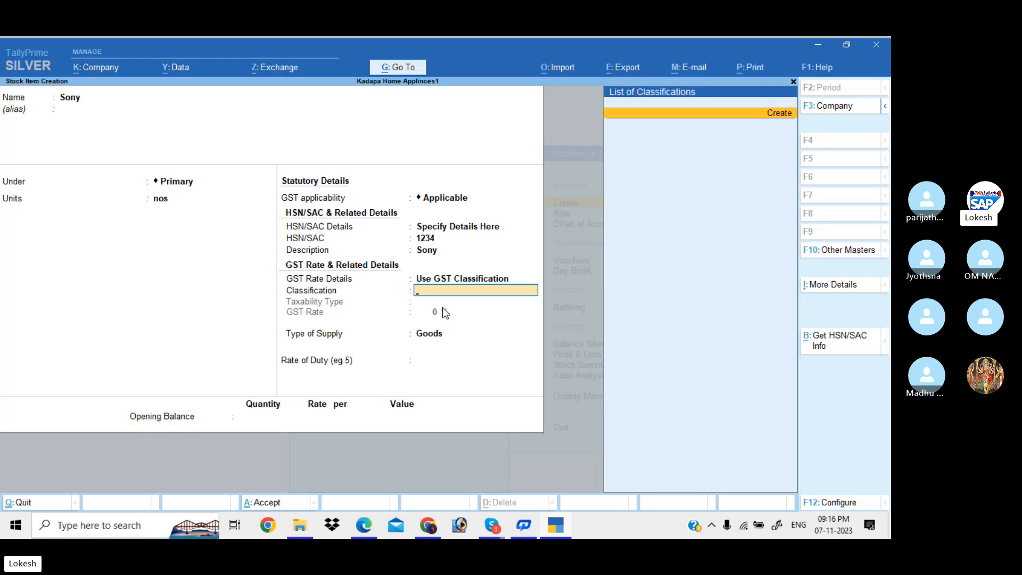
{"action": "key", "text": "BackSpace"}
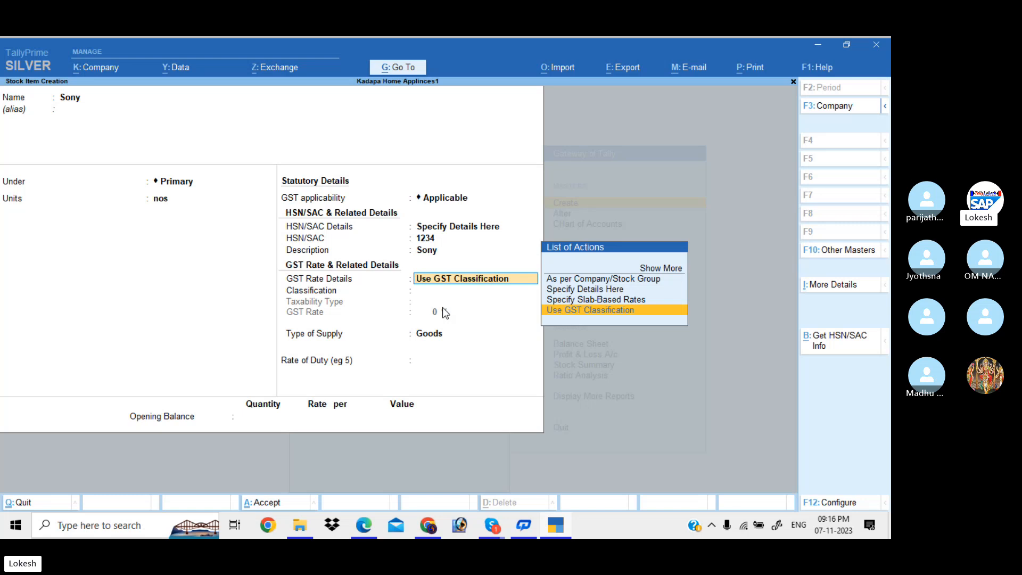
{"action": "key", "text": "Up"}
{"action": "key", "text": "Up"}
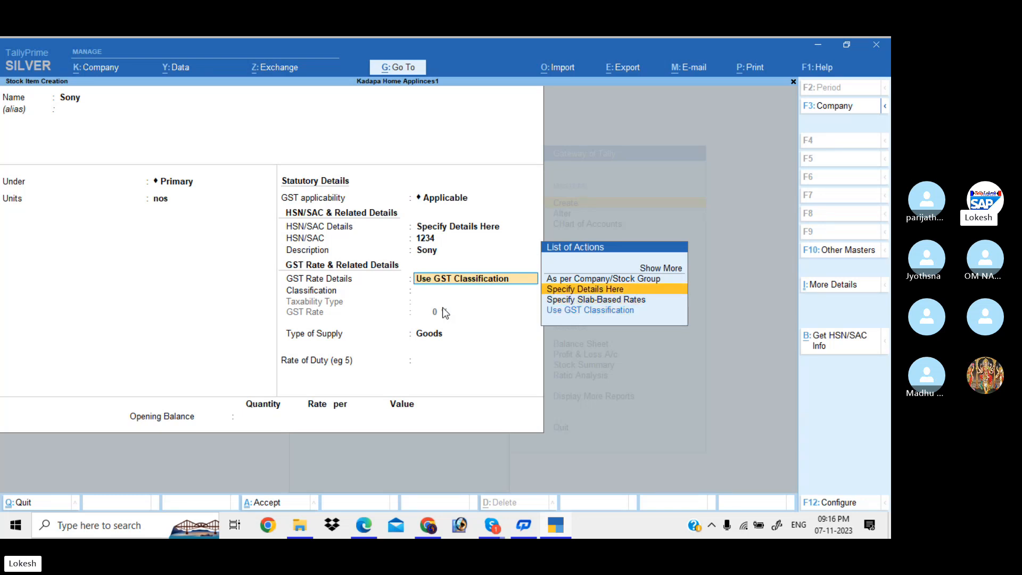
{"action": "key", "text": "Up"}
{"action": "key", "text": "Down"}
{"action": "key", "text": "Return"}
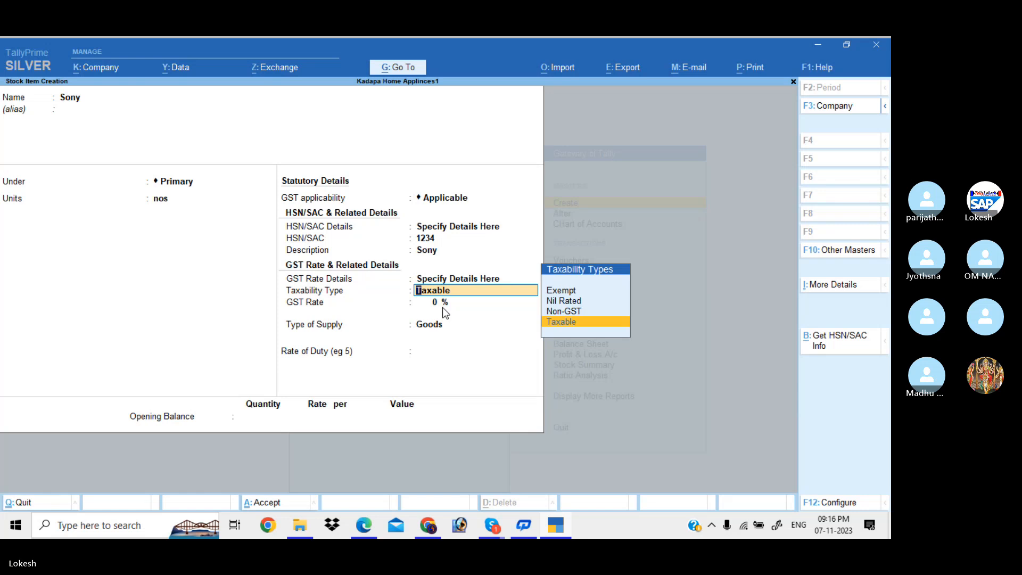
Make Sony taxable at 18% GST as Goods and save the item.
{"action": "key", "text": "Return"}
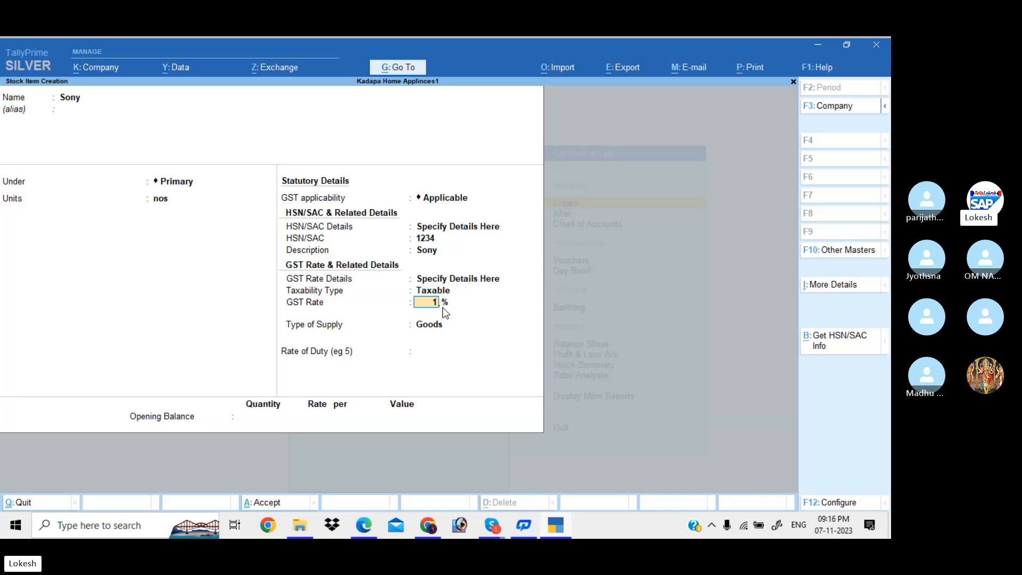
{"action": "type", "text": "18"}
{"action": "key", "text": "Return"}
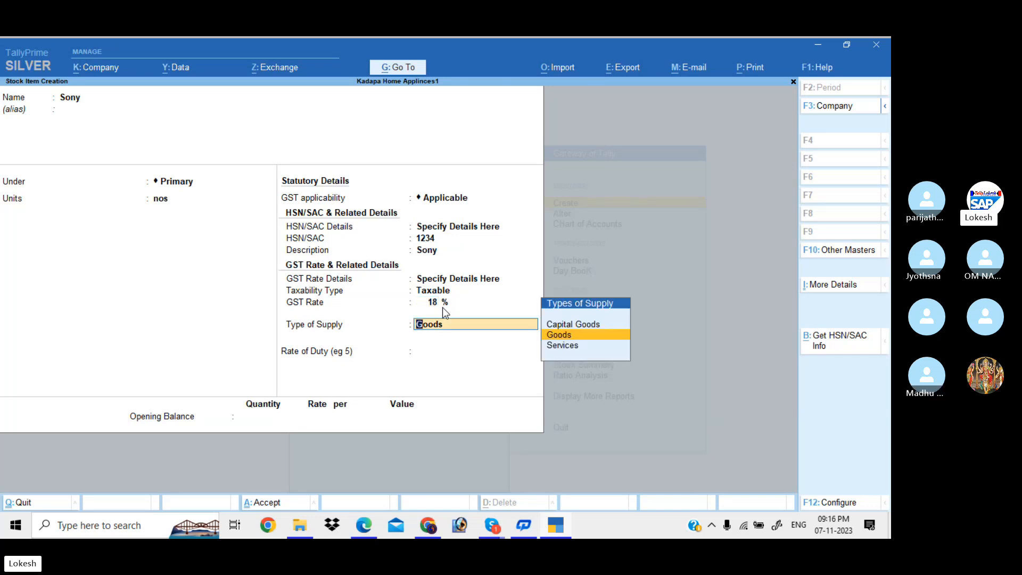
{"action": "key", "text": "Return"}
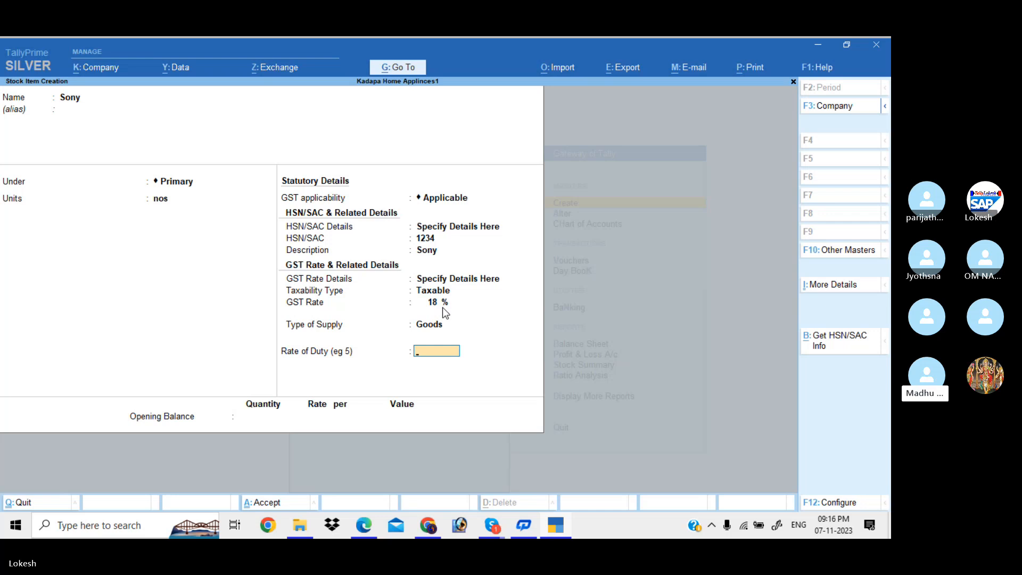
{"action": "key", "text": "Return"}
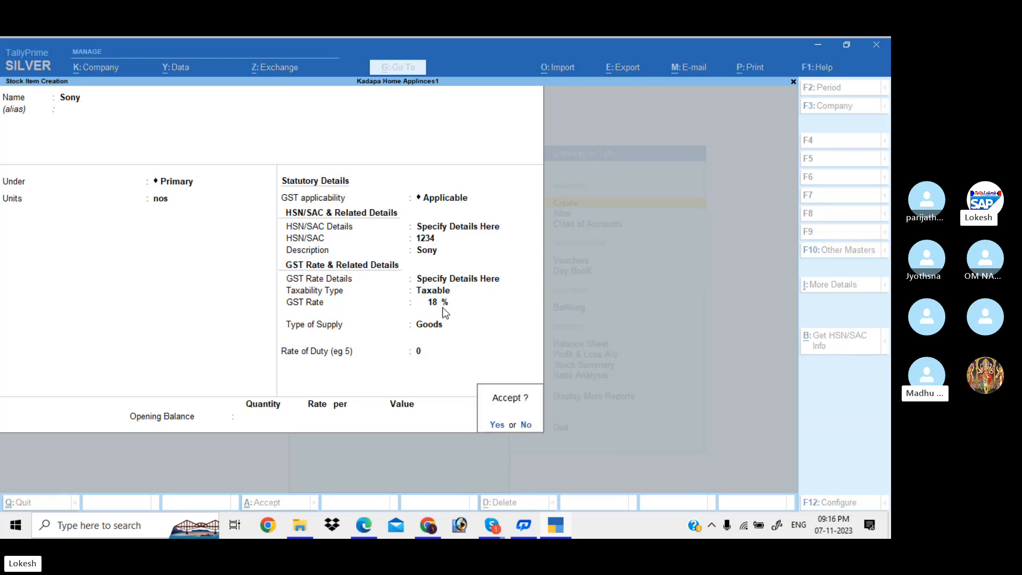
{"action": "key", "text": "Return"}
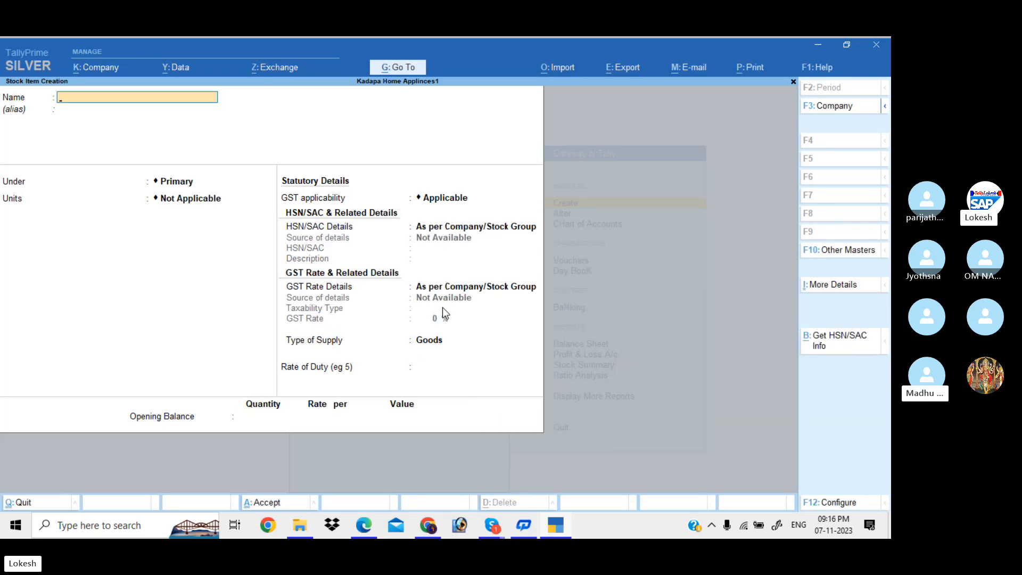
Name the item Lg Water Heater in nos, with HSN/SAC 4321 and description Lg Water Heater.
{"action": "type", "text": "Lg Water"}
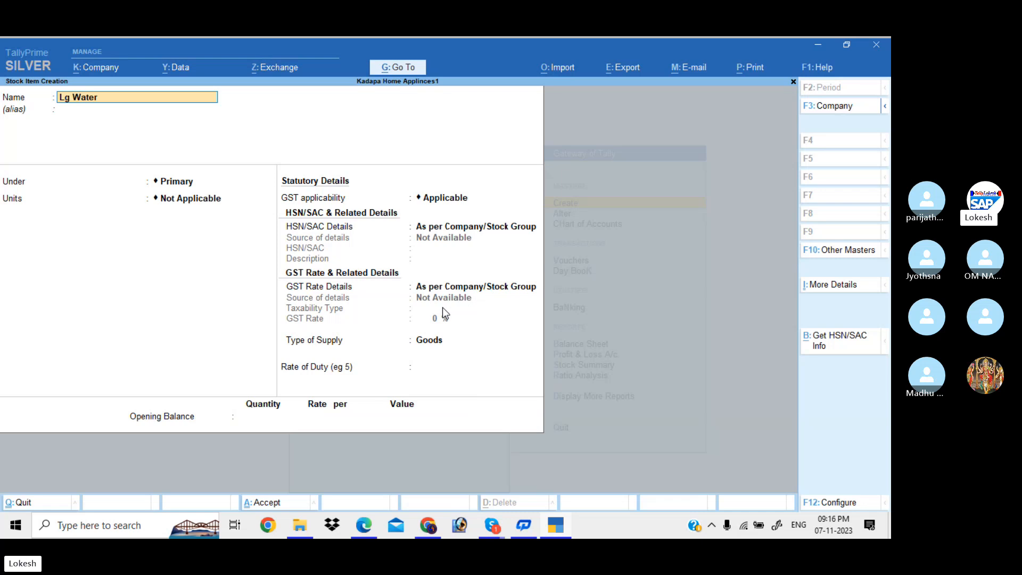
{"action": "type", "text": " Heater"}
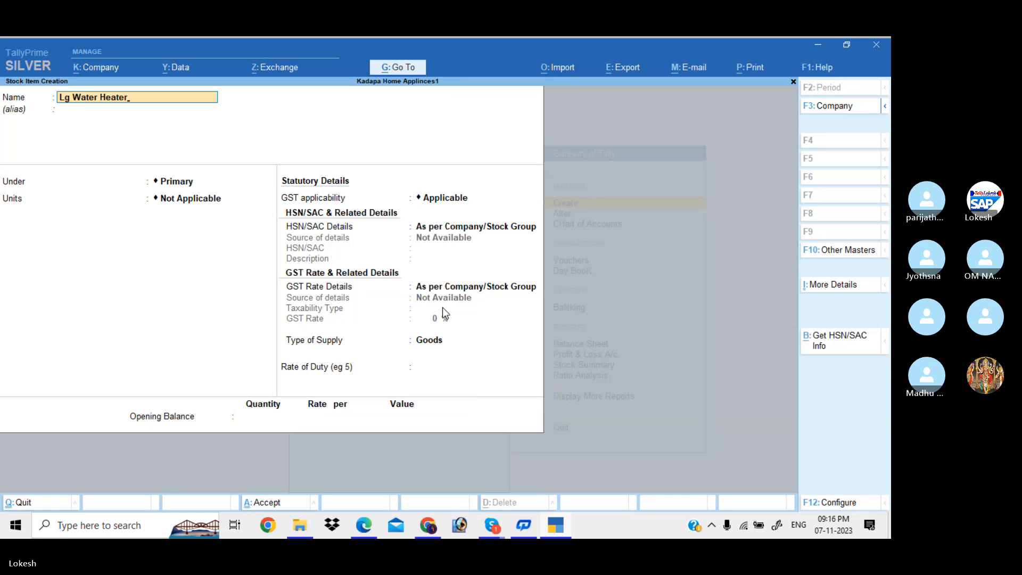
{"action": "key", "text": "Return"}
{"action": "key", "text": "Return"}
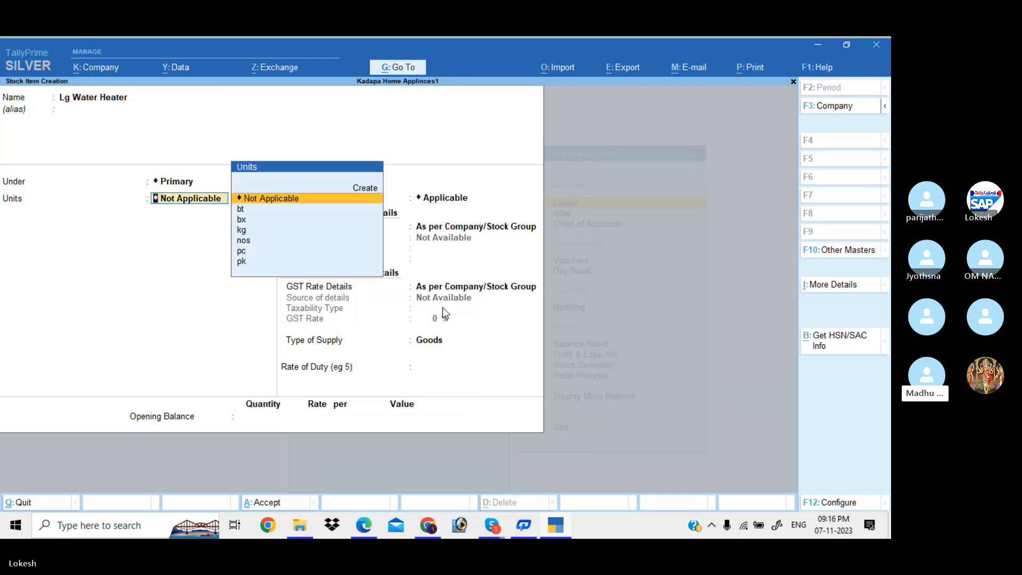
{"action": "type", "text": "no"}
{"action": "key", "text": "Return"}
{"action": "key", "text": "Return"}
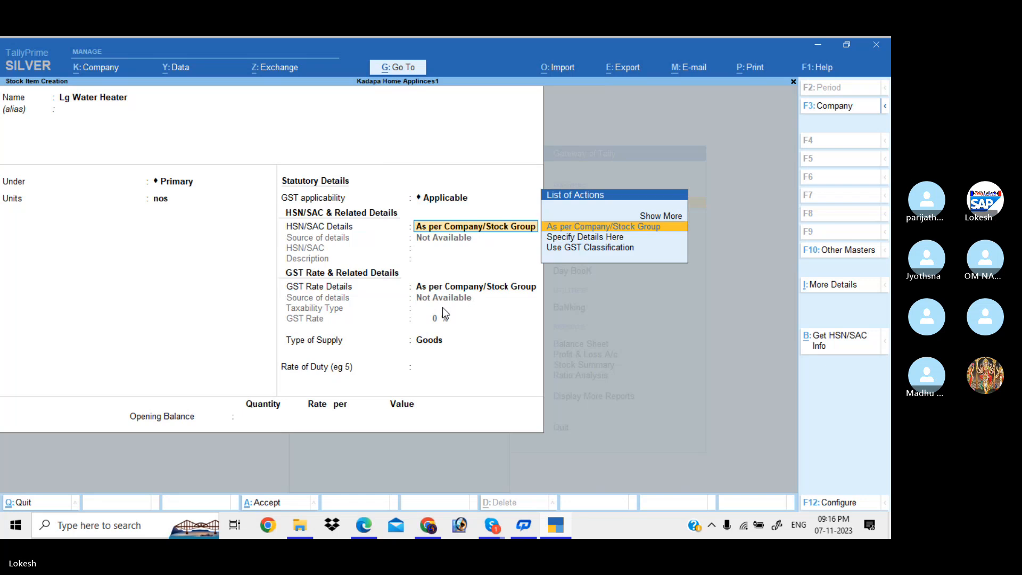
{"action": "key", "text": "Down"}
{"action": "key", "text": "Return"}
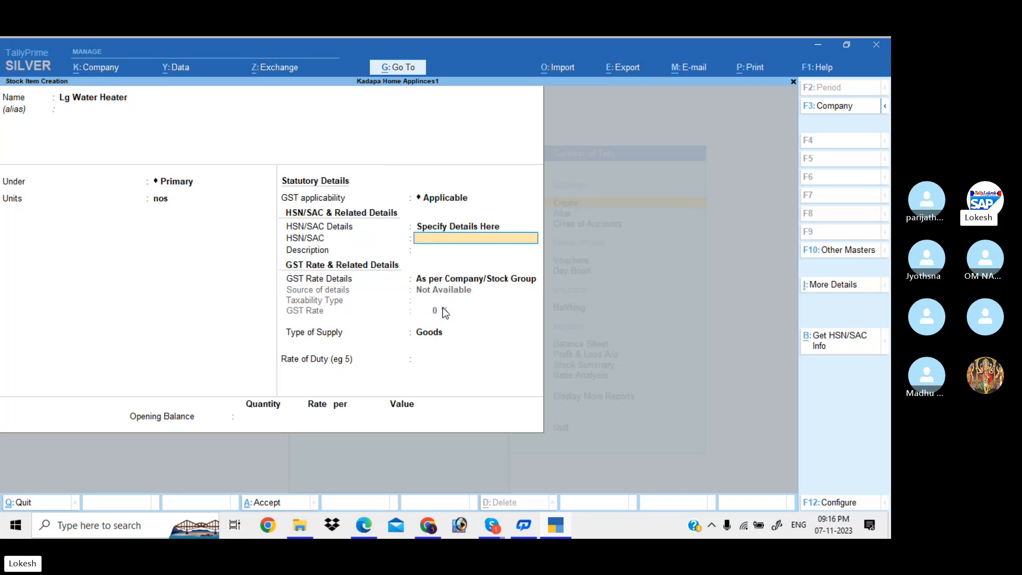
{"action": "type", "text": "4321"}
{"action": "key", "text": "Return"}
{"action": "type", "text": "L"}
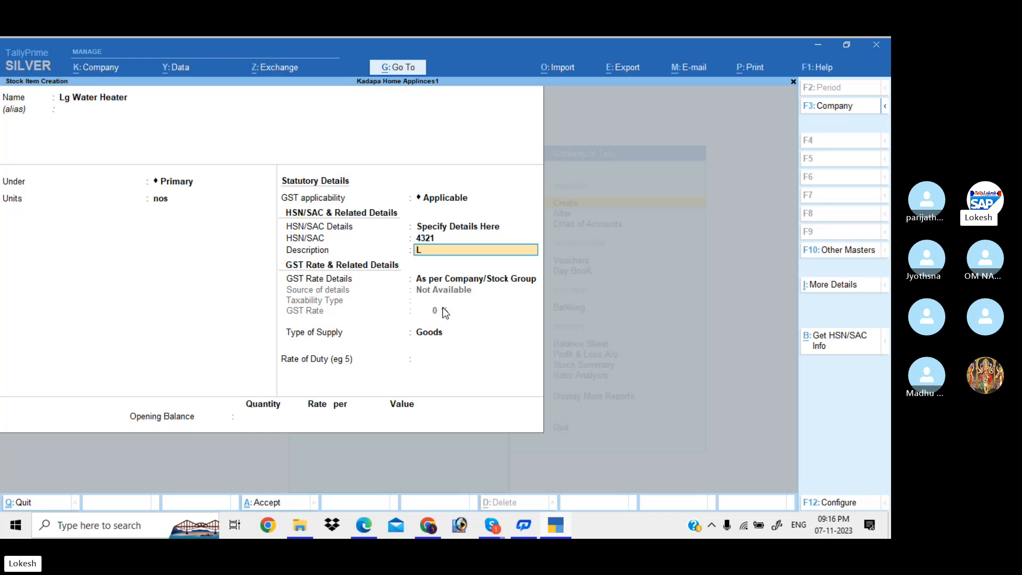
{"action": "type", "text": "g Water Heater"}
{"action": "key", "text": "Return"}
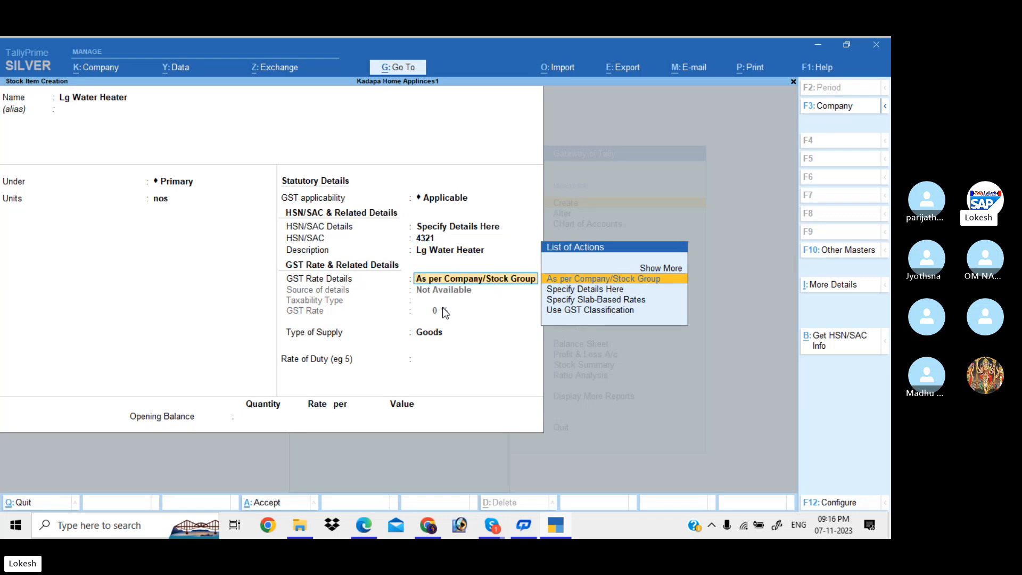
Make Lg Water Heater taxable at 5% GST and save it.
{"action": "key", "text": "Down"}
{"action": "key", "text": "Return"}
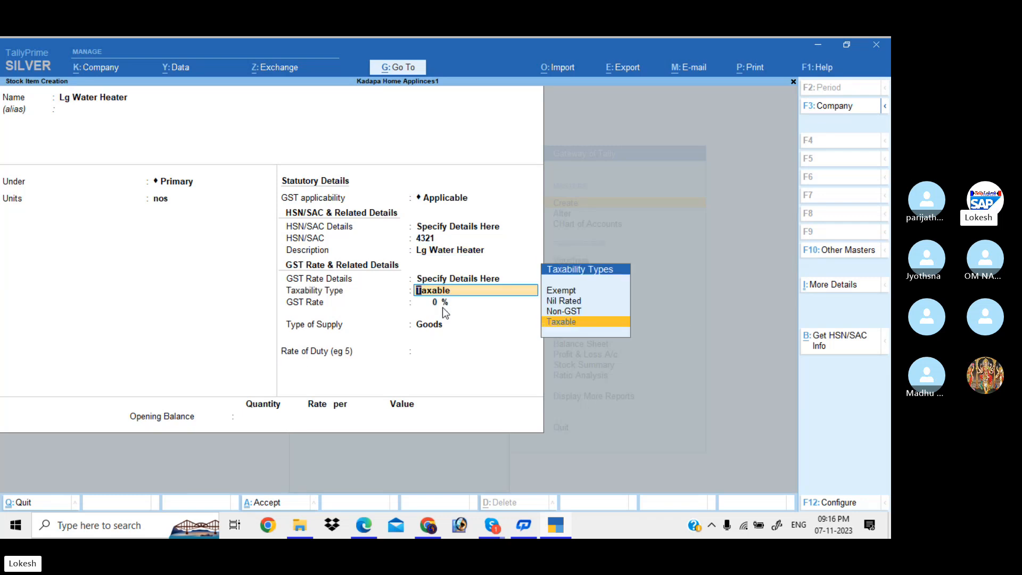
{"action": "key", "text": "Return"}
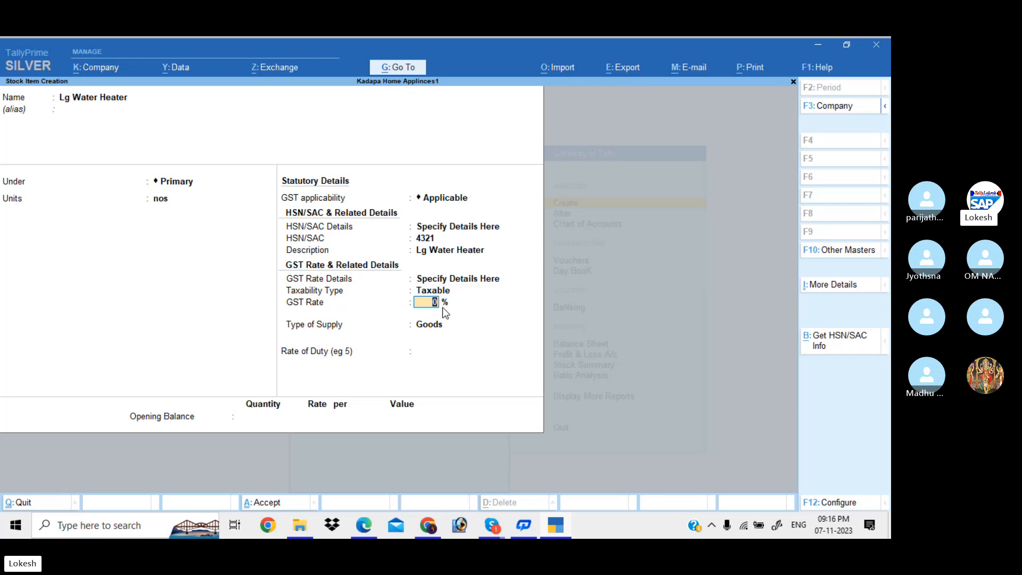
{"action": "type", "text": "5"}
{"action": "key", "text": "Return"}
{"action": "key", "text": "Return"}
{"action": "key", "text": "Return"}
{"action": "key", "text": "Return"}
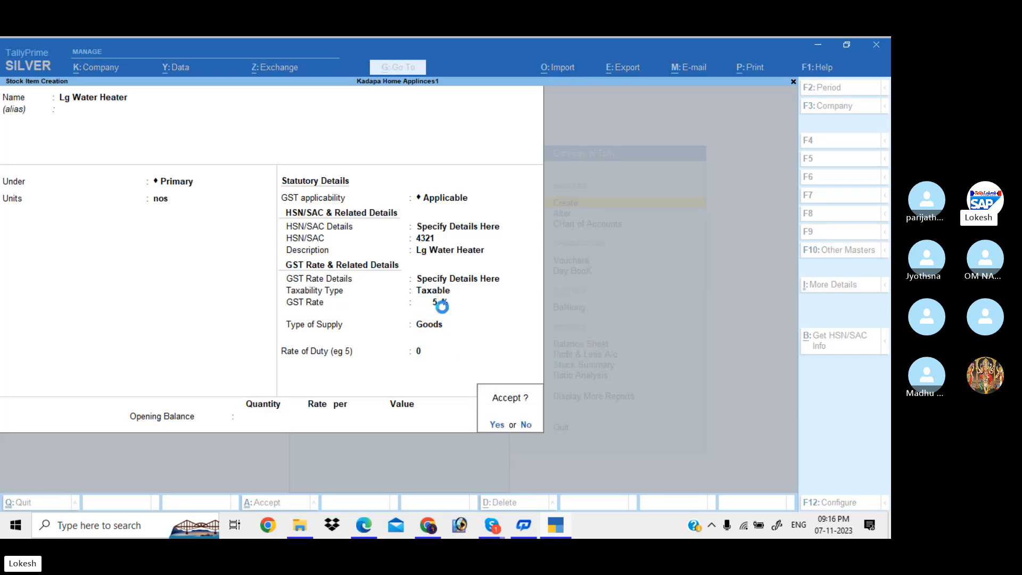
{"action": "key", "text": "Return"}
Name the new stock item Led bulb, measured in nos.
{"action": "type", "text": "L"}
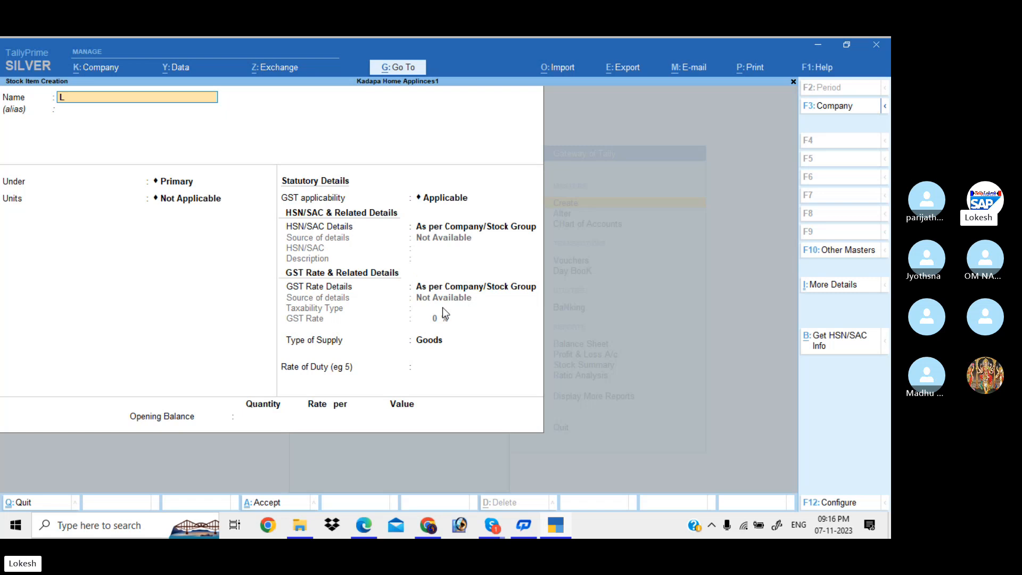
{"action": "type", "text": "ed bulb"}
{"action": "key", "text": "Return"}
{"action": "key", "text": "Return"}
{"action": "key", "text": "Return"}
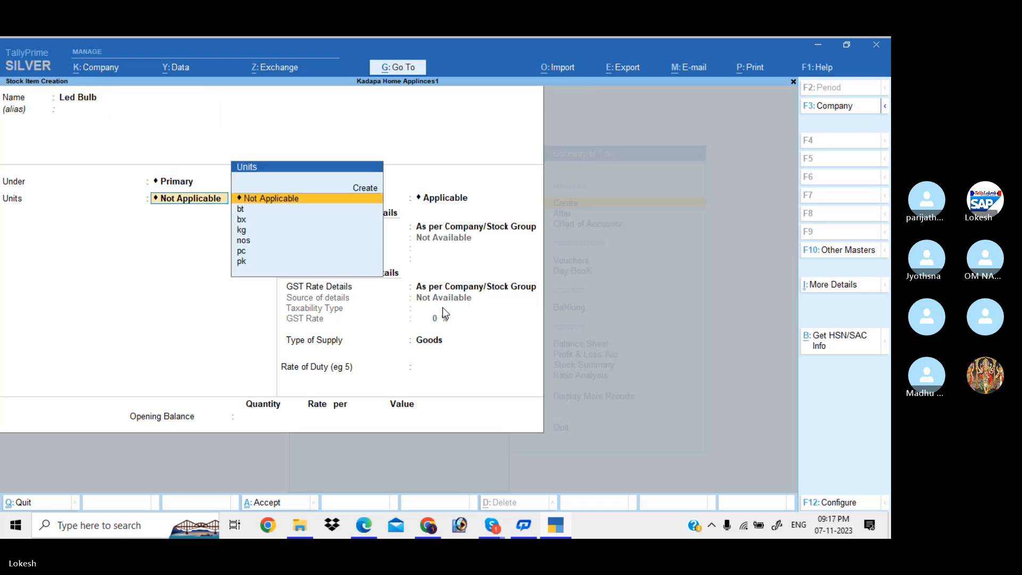
{"action": "key", "text": "Down"}
{"action": "key", "text": "End"}
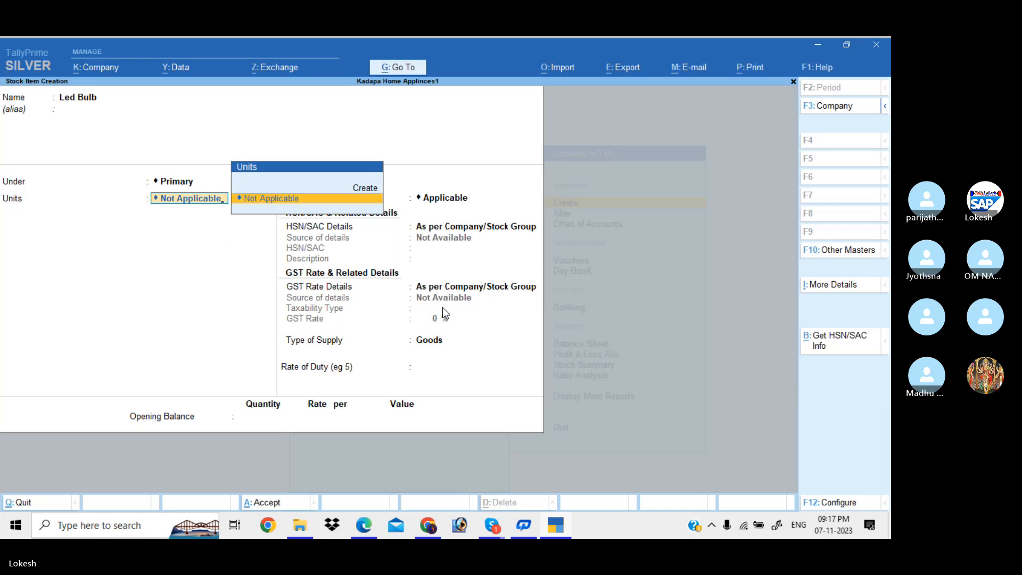
{"action": "key", "text": "BackSpace"}
{"action": "key", "text": "BackSpace"}
{"action": "key", "text": "BackSpace"}
{"action": "key", "text": "BackSpace"}
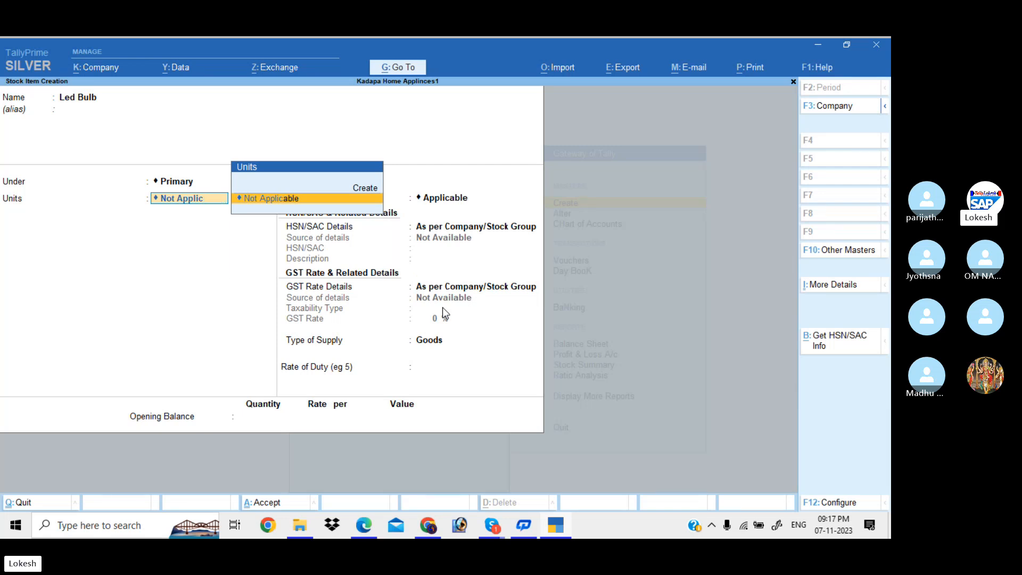
{"action": "key", "text": "BackSpace"}
{"action": "key", "text": "BackSpace"}
{"action": "key", "text": "BackSpace"}
{"action": "key", "text": "BackSpace"}
{"action": "key", "text": "BackSpace"}
{"action": "key", "text": "BackSpace"}
{"action": "key", "text": "BackSpace"}
{"action": "key", "text": "BackSpace"}
{"action": "key", "text": "BackSpace"}
{"action": "key", "text": "BackSpace"}
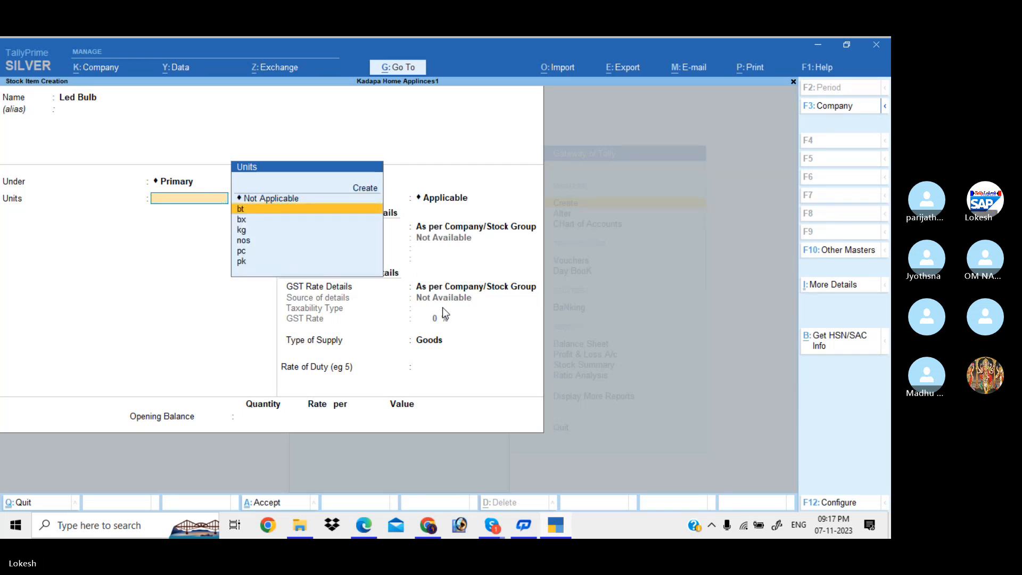
{"action": "type", "text": "nos"}
{"action": "key", "text": "Return"}
Give Led bulb HSN/SAC 5879 and description Led bulb.
{"action": "key", "text": "Return"}
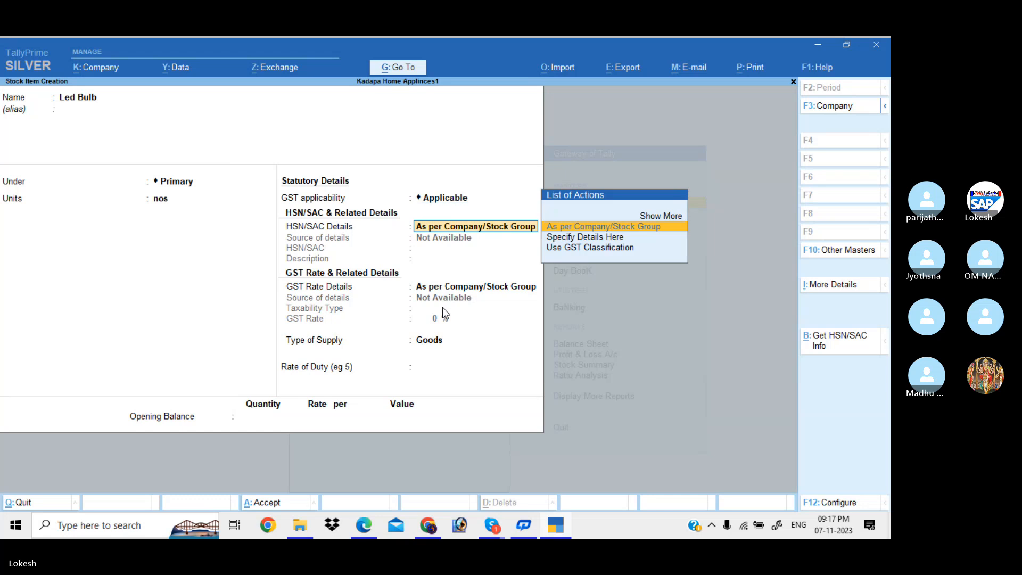
{"action": "key", "text": "Down"}
{"action": "key", "text": "Return"}
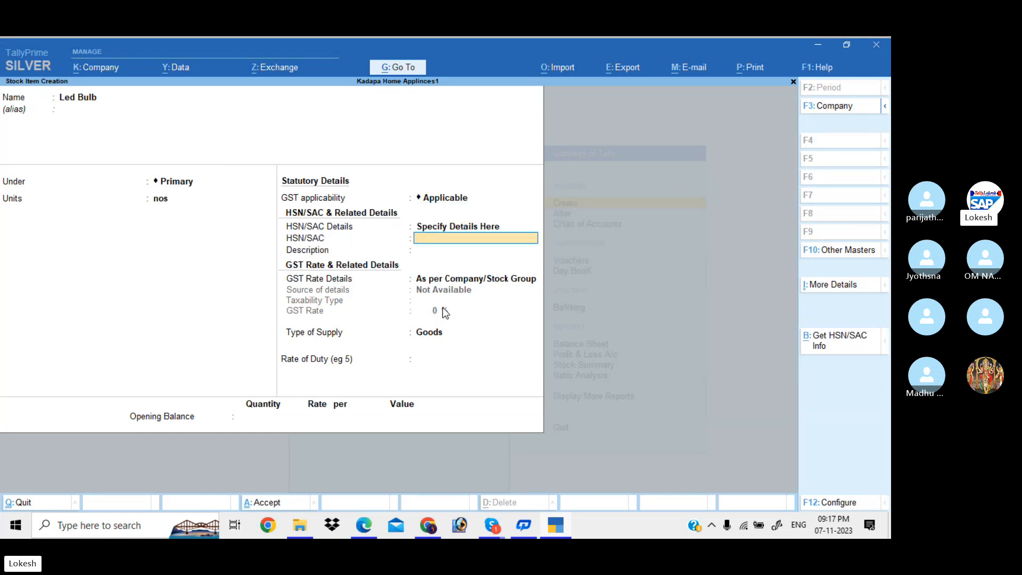
{"action": "type", "text": "5879"}
{"action": "key", "text": "Return"}
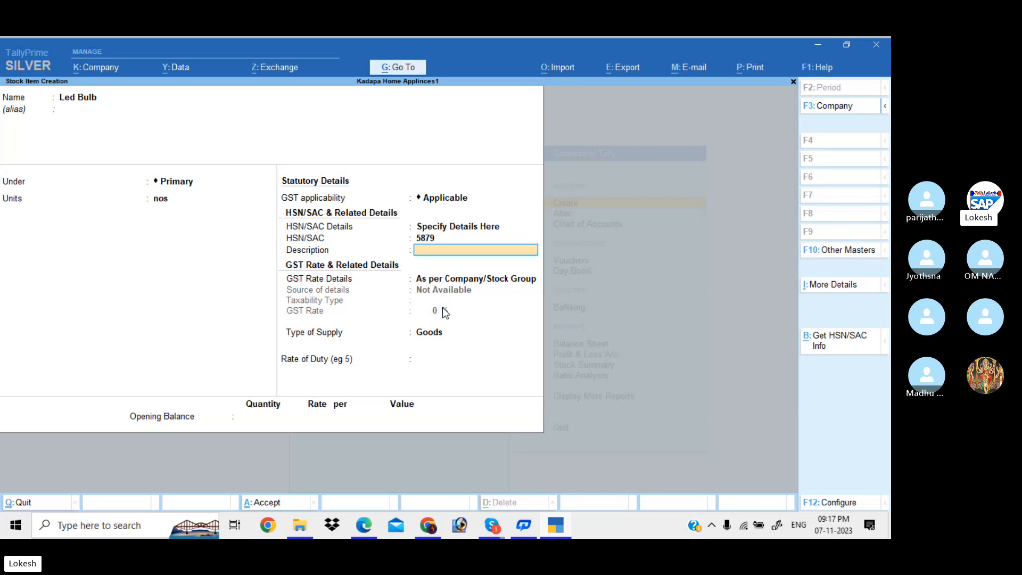
{"action": "type", "text": "Led Bul bulb"}
{"action": "key", "text": "Return"}
Make Led bulb taxable at 12% GST and finish the item.
{"action": "key", "text": "Down"}
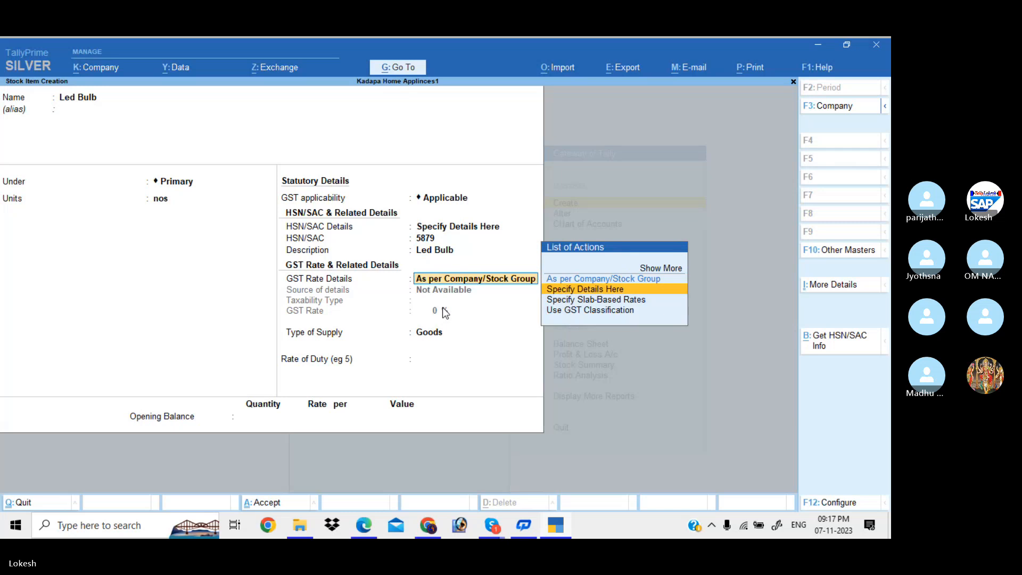
{"action": "key", "text": "Return"}
{"action": "key", "text": "Return"}
{"action": "type", "text": "1"}
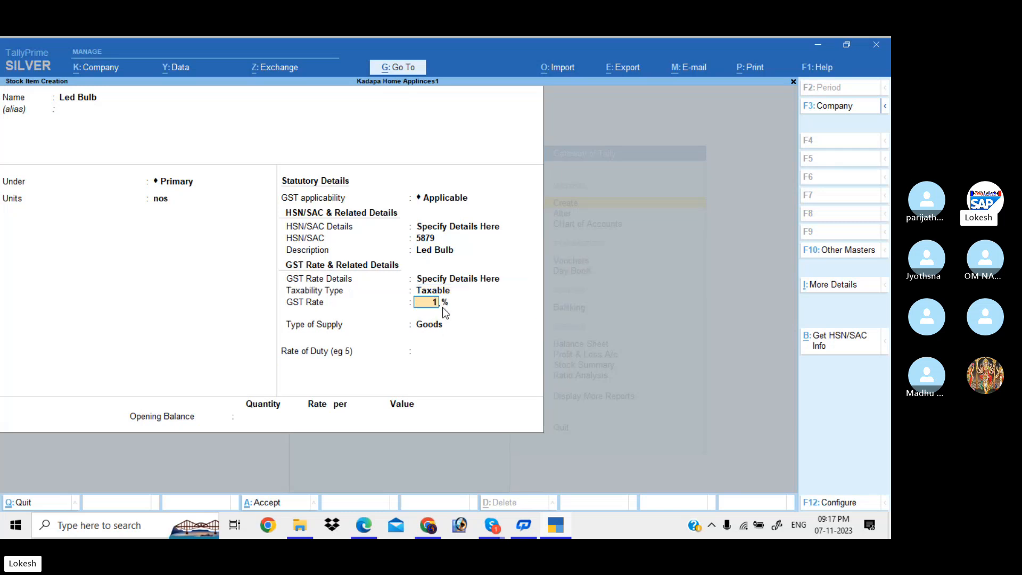
{"action": "type", "text": "2"}
{"action": "key", "text": "Return"}
{"action": "key", "text": "Return"}
{"action": "key", "text": "Return"}
{"action": "key", "text": "Return"}
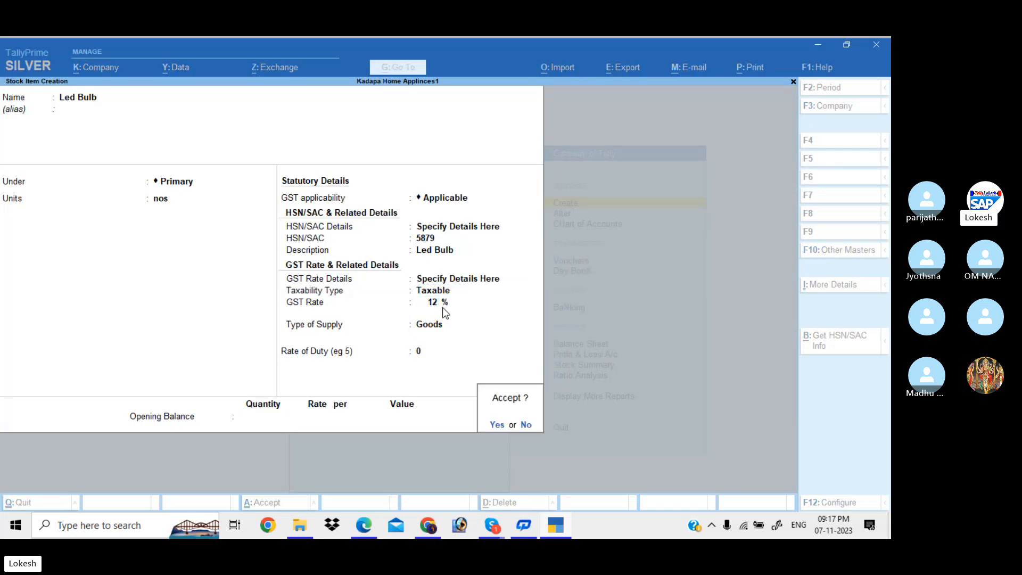
{"action": "key", "text": "Return"}
Name the new item Fogg Perfumes under Primary, measured in nos.
{"action": "type", "text": "F"}
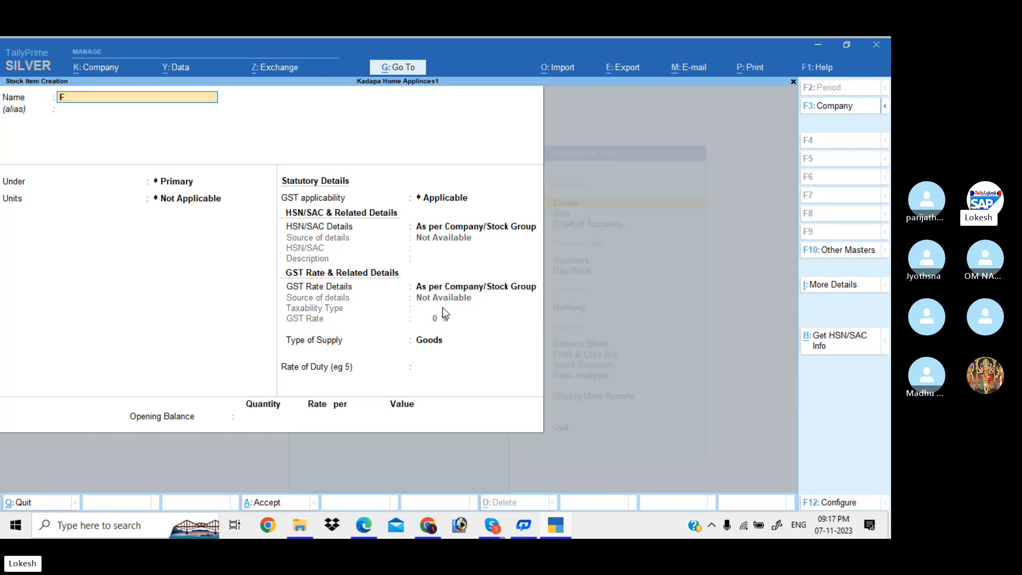
{"action": "type", "text": "ogg for"}
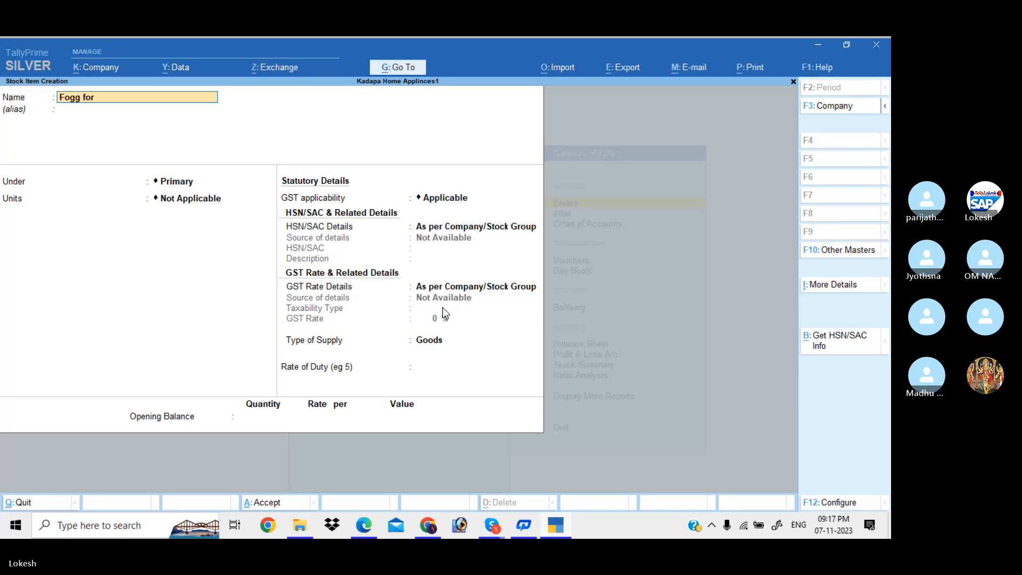
{"action": "key", "text": "BackSpace"}
{"action": "key", "text": "BackSpace"}
{"action": "key", "text": "BackSpace"}
{"action": "type", "text": "Perfumes"}
{"action": "key", "text": "Return"}
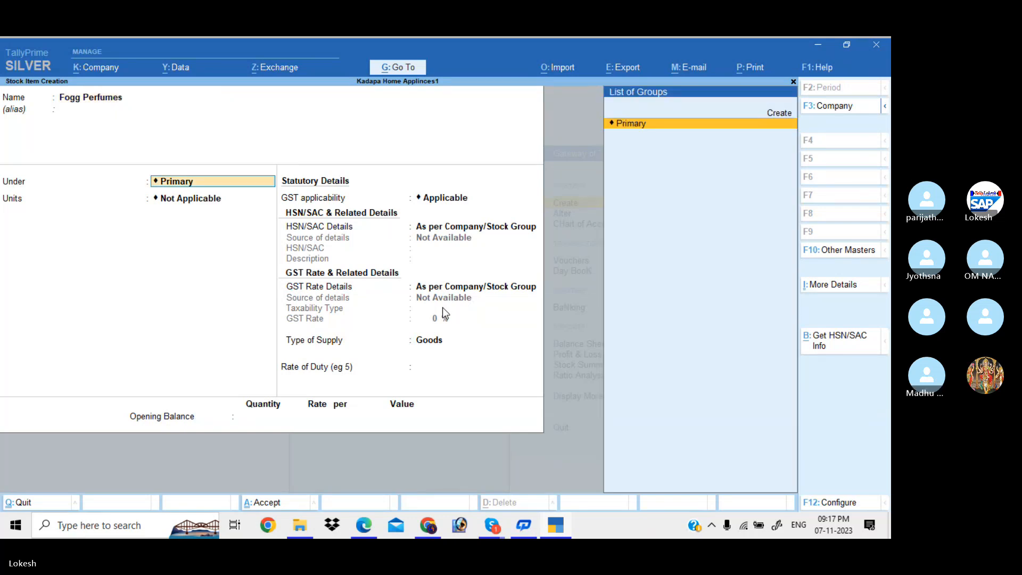
{"action": "key", "text": "Return"}
{"action": "type", "text": "no"}
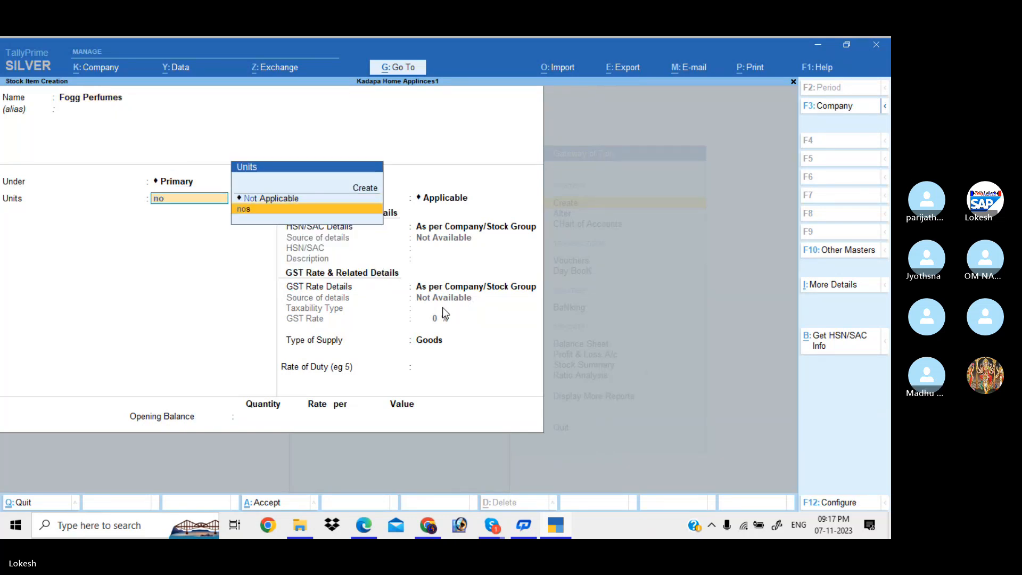
{"action": "key", "text": "Return"}
{"action": "key", "text": "Return"}
Give Fogg Perfumes HSN/SAC 5789 and description Fogg.
{"action": "key", "text": "Down"}
{"action": "key", "text": "Return"}
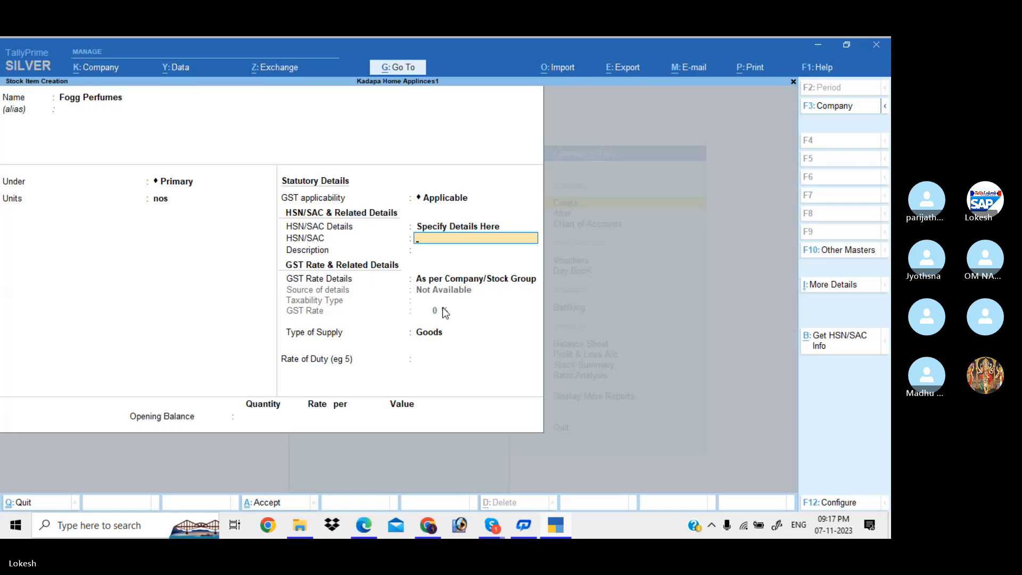
{"action": "type", "text": "57"}
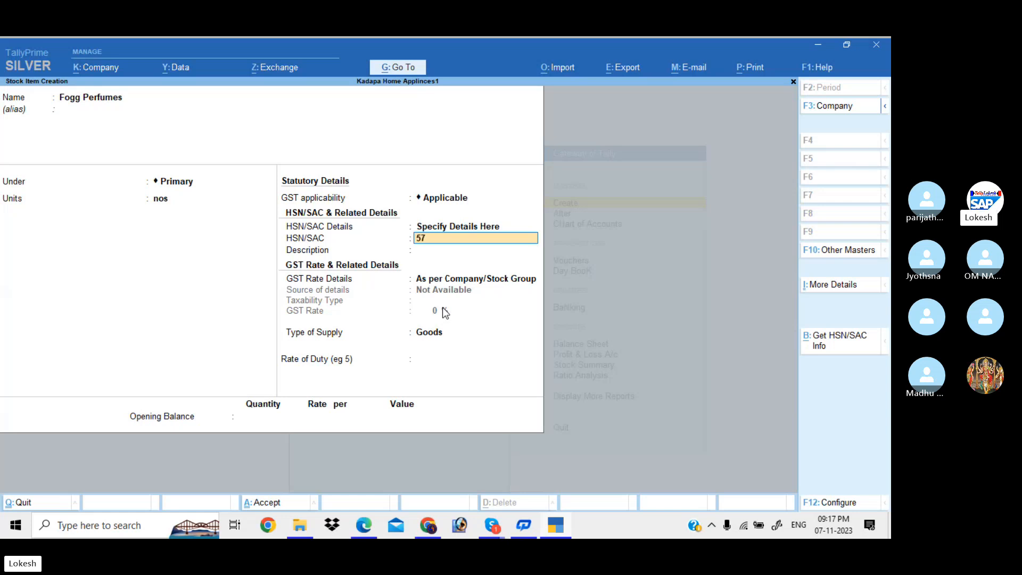
{"action": "type", "text": "89"}
{"action": "key", "text": "Return"}
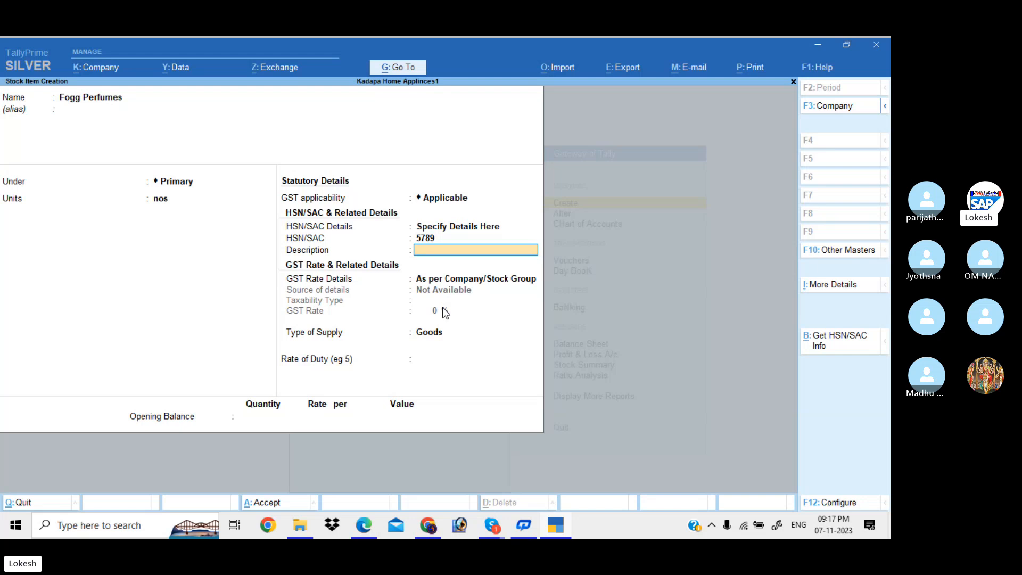
{"action": "type", "text": "Fogg"}
{"action": "key", "text": "Return"}
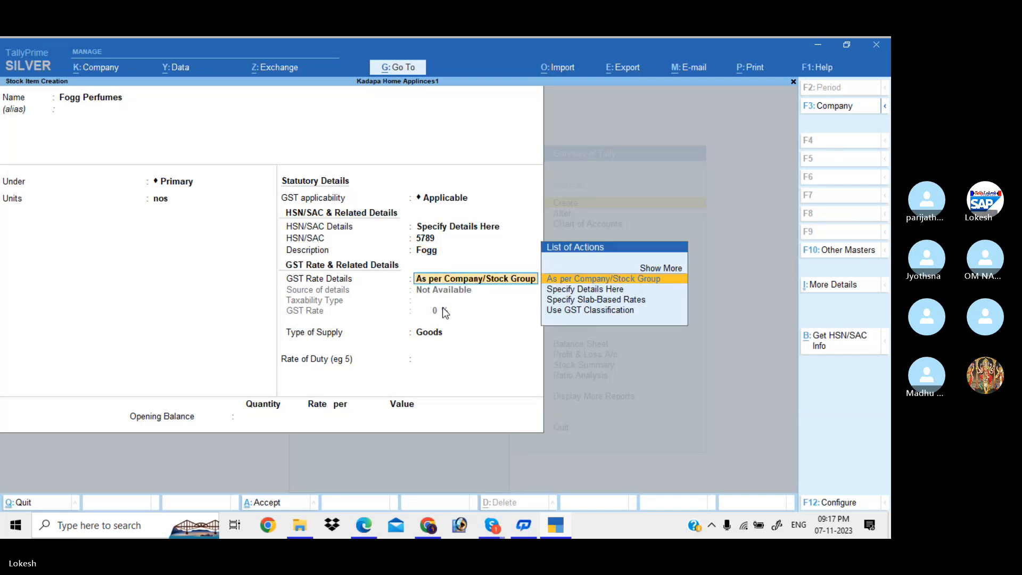
Make Fogg Perfumes taxable with its GST rate, save it, and quit item creation.
{"action": "key", "text": "Return"}
{"action": "key", "text": "BackSpace"}
{"action": "key", "text": "Down"}
{"action": "key", "text": "Return"}
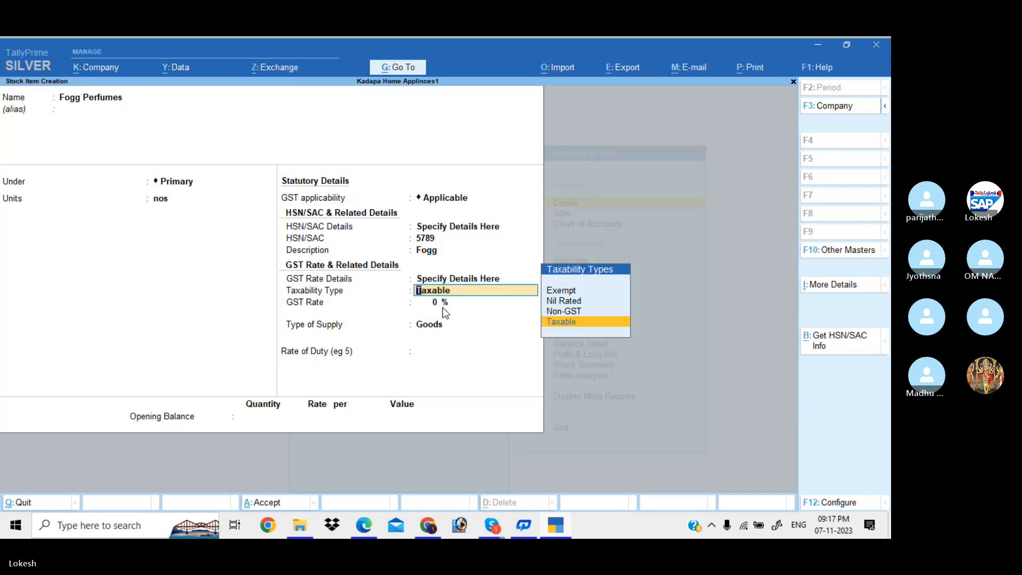
{"action": "key", "text": "Return"}
{"action": "type", "text": "18"}
{"action": "key", "text": "Return"}
{"action": "key", "text": "Return"}
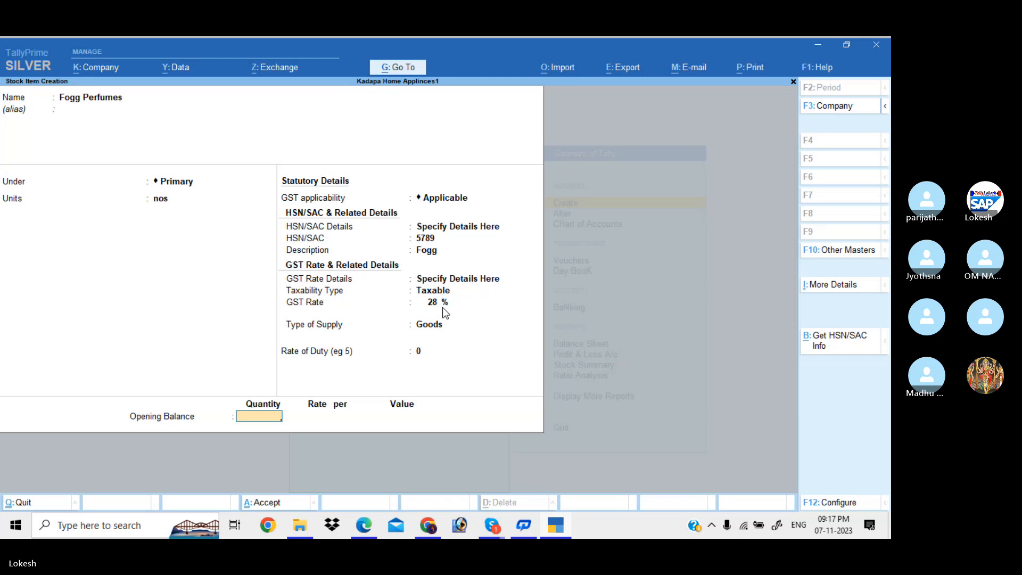
{"action": "key", "text": "Return"}
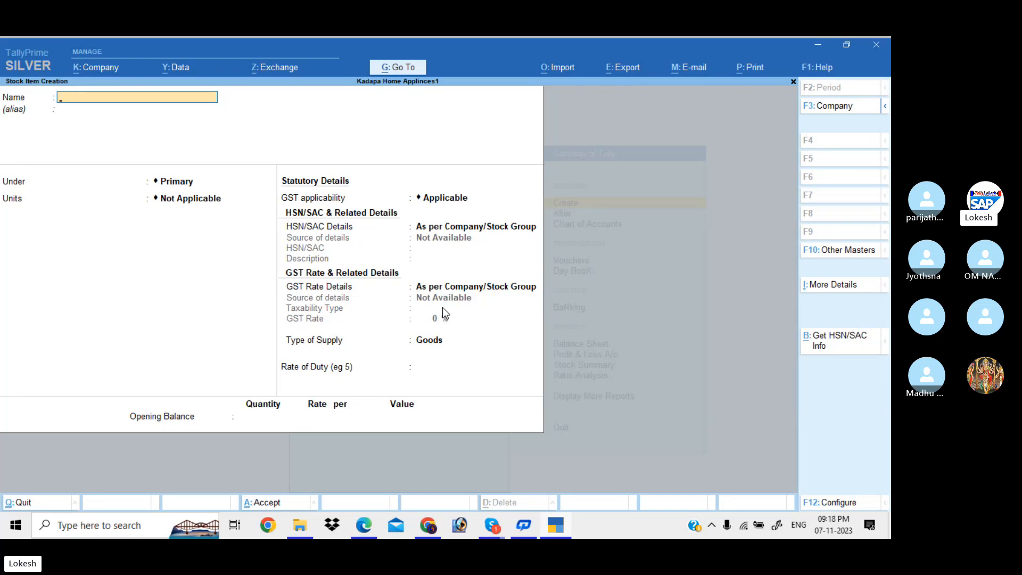
{"action": "key", "text": "Escape"}
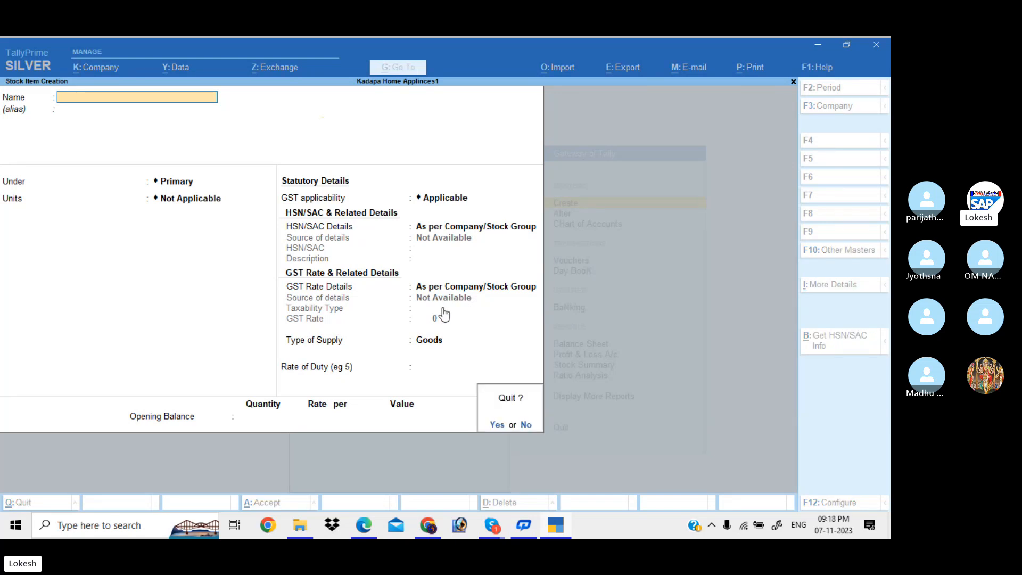
{"action": "key", "text": "Return"}
Return to the Gateway of Tally and start a new Sales voucher.
{"action": "key", "text": "Escape"}
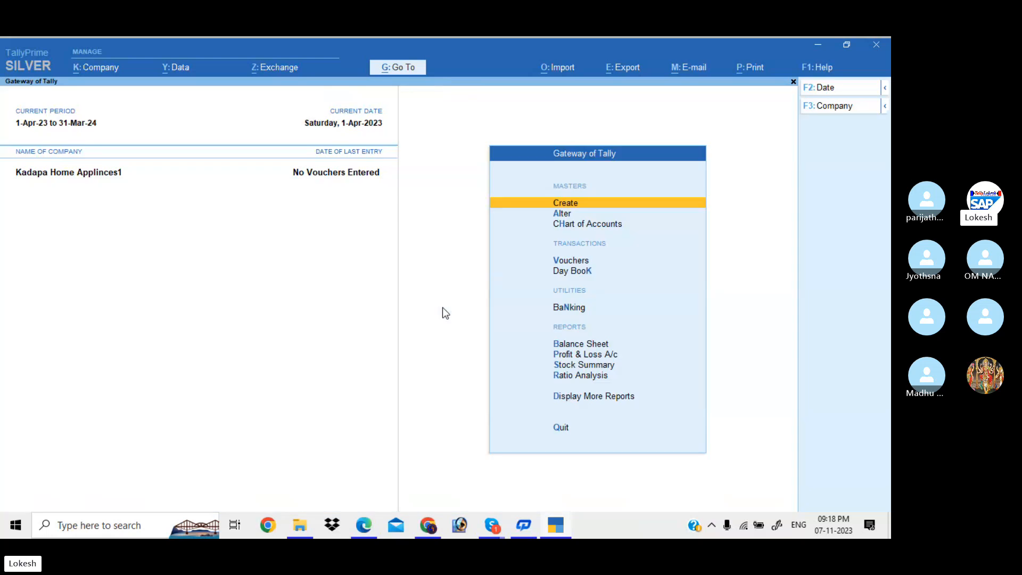
{"action": "key", "text": "Down"}
{"action": "key", "text": "Down"}
{"action": "key", "text": "Down"}
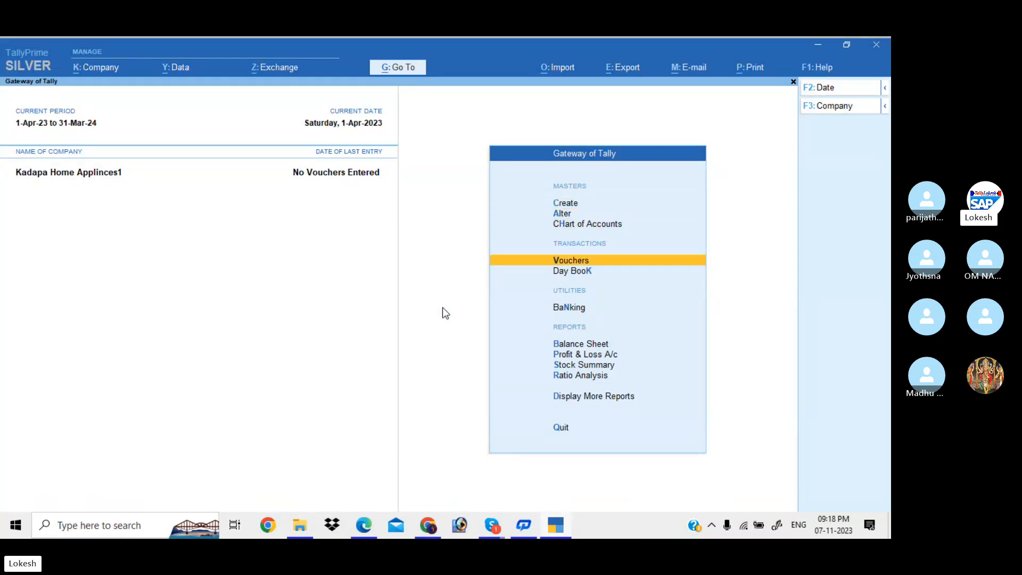
{"action": "key", "text": "Return"}
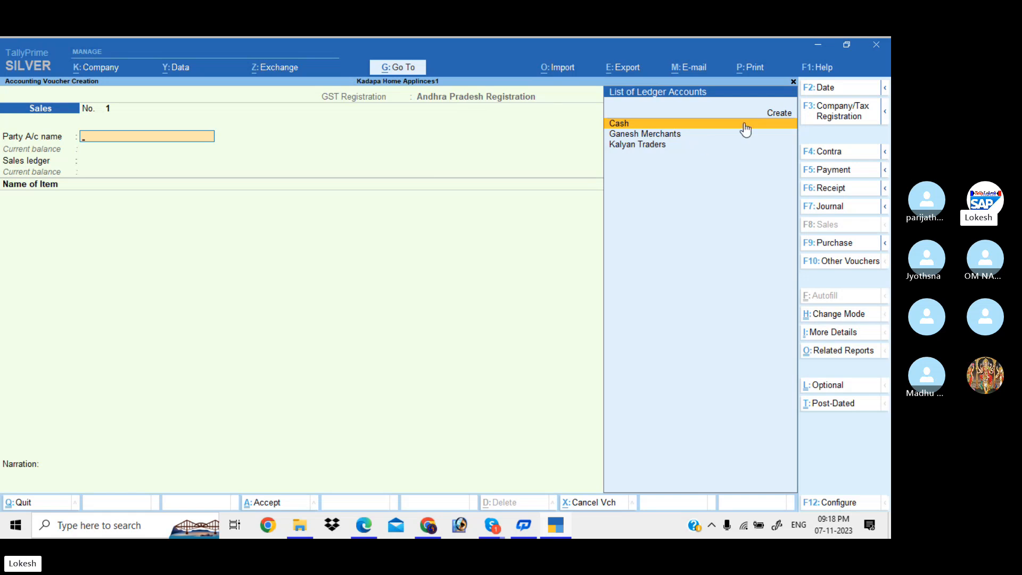
Switch the voucher's GST registration to Telangana, then back to Andhra Pradesh.
{"action": "left_click", "coordinate": [843, 117]}
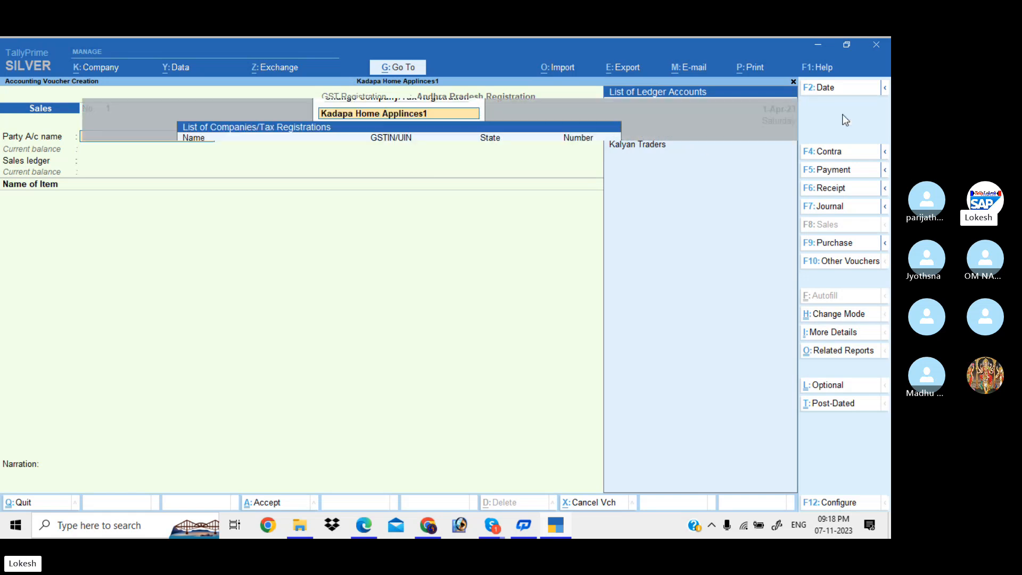
{"action": "key", "text": "Down"}
{"action": "key", "text": "Down"}
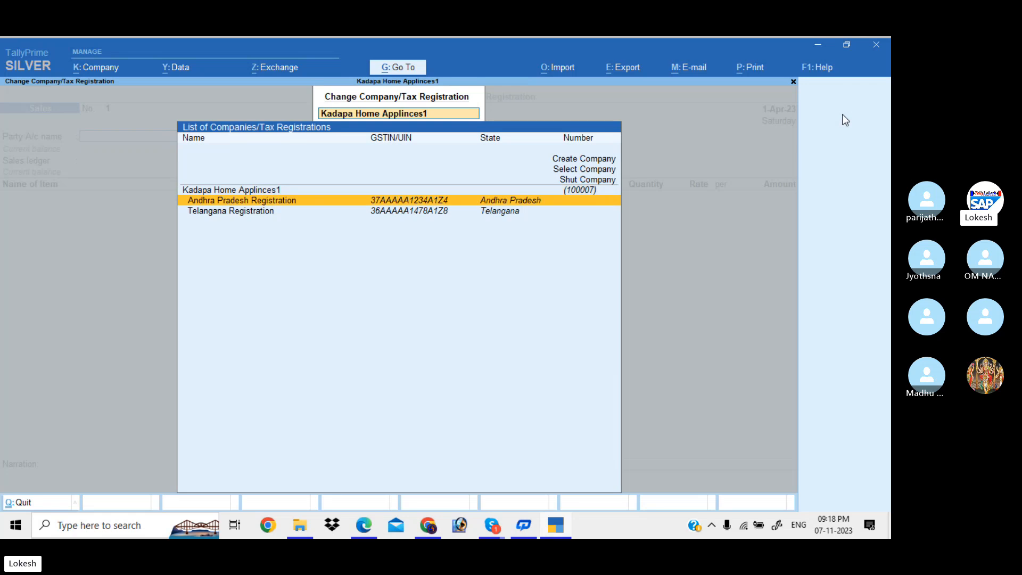
{"action": "key", "text": "Return"}
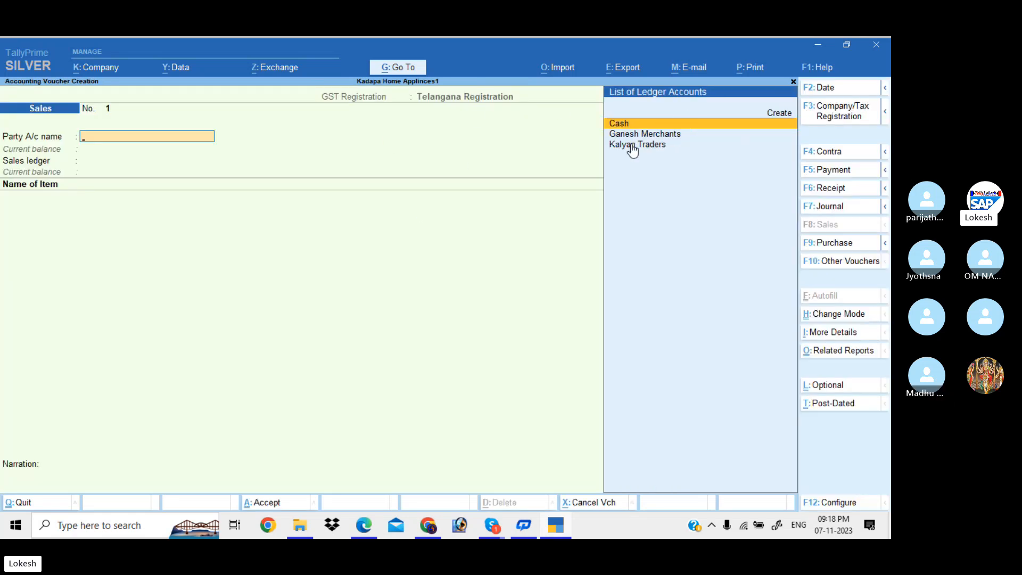
{"action": "left_click", "coordinate": [836, 115]}
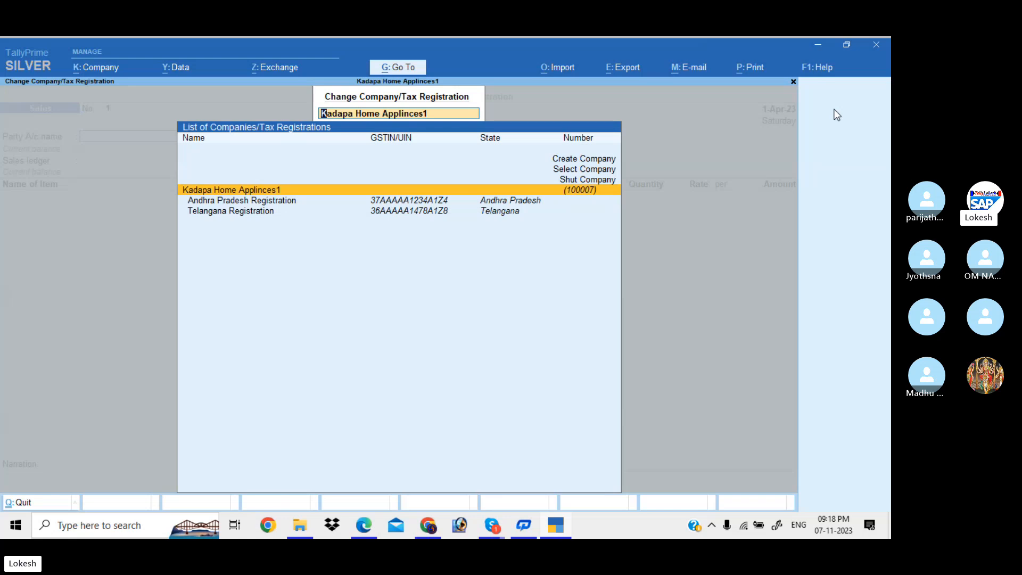
{"action": "key", "text": "Down"}
{"action": "key", "text": "Return"}
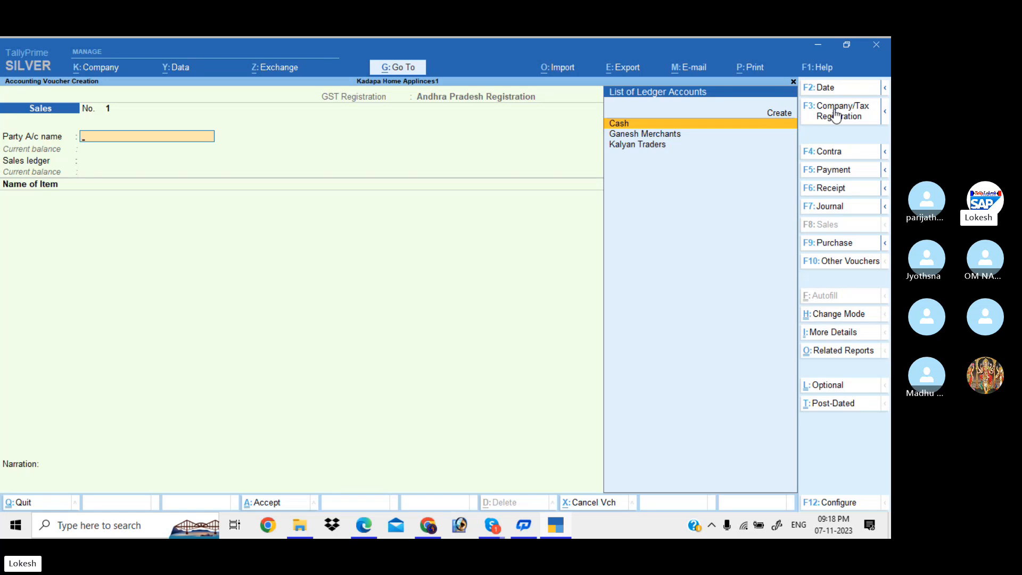
Save a Receipt voucher crediting Capital and debiting Cash for 2,00,000.
{"action": "left_click", "coordinate": [844, 194]}
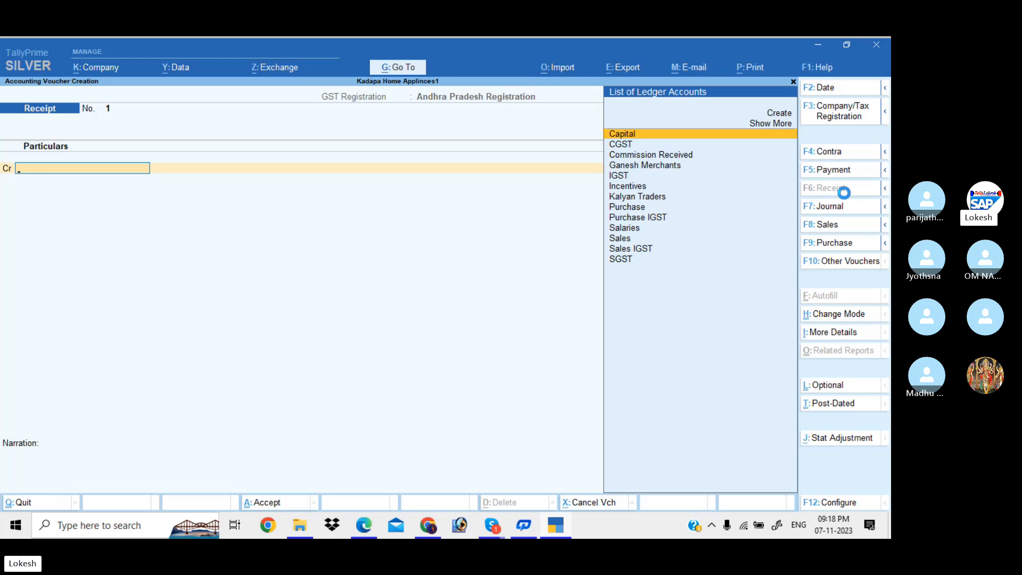
{"action": "key", "text": "Return"}
{"action": "type", "text": "200000"}
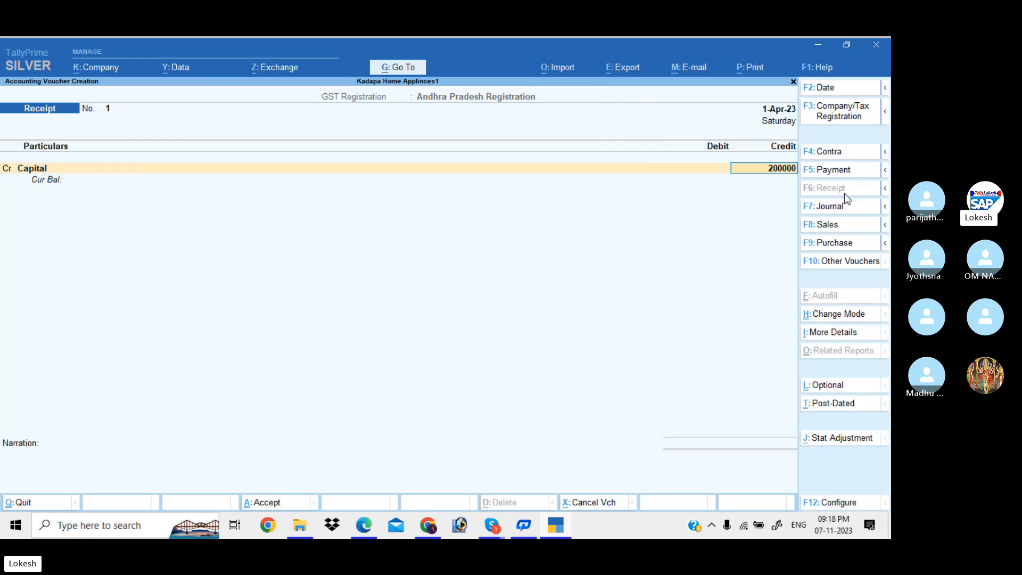
{"action": "key", "text": "Return"}
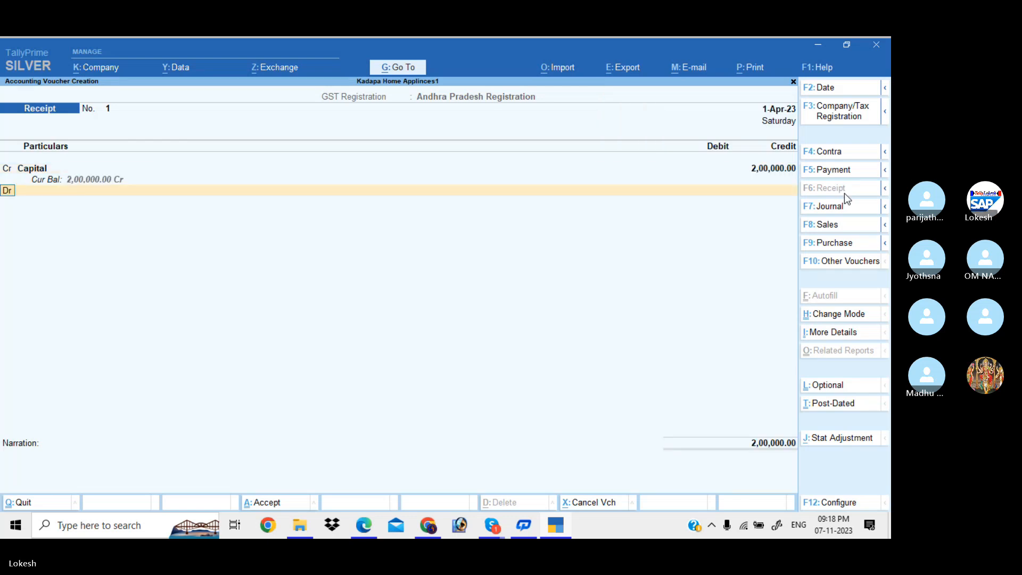
{"action": "key", "text": "Down"}
{"action": "key", "text": "Return"}
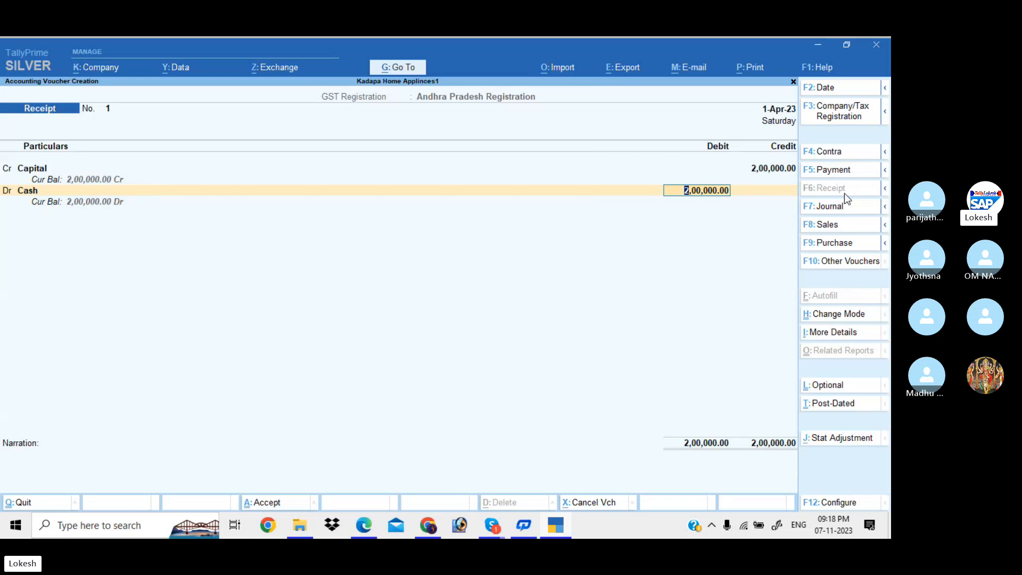
{"action": "key", "text": "Return"}
{"action": "key", "text": "Return"}
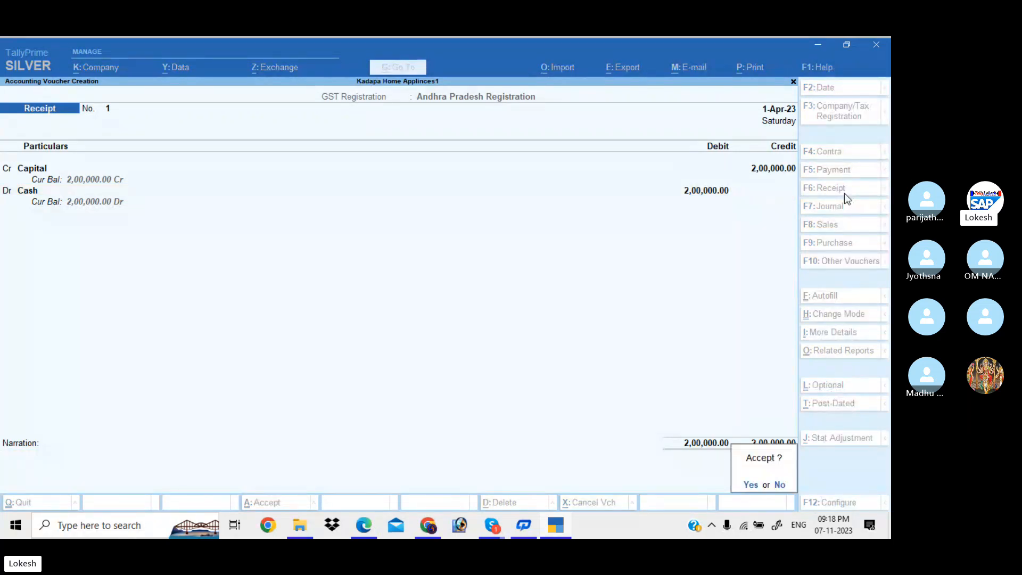
{"action": "key", "text": "Return"}
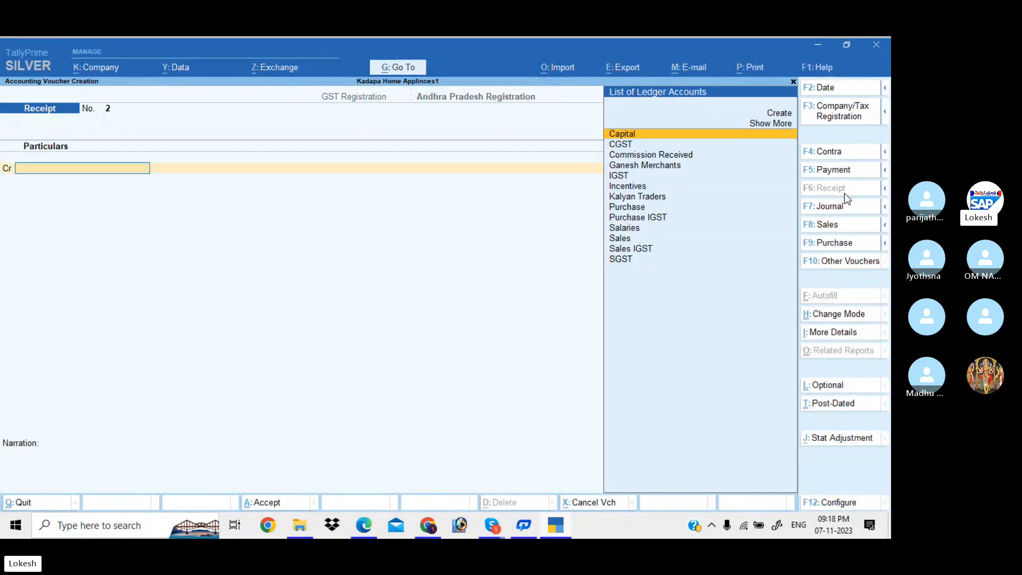
{"action": "left_click", "coordinate": [845, 244]}
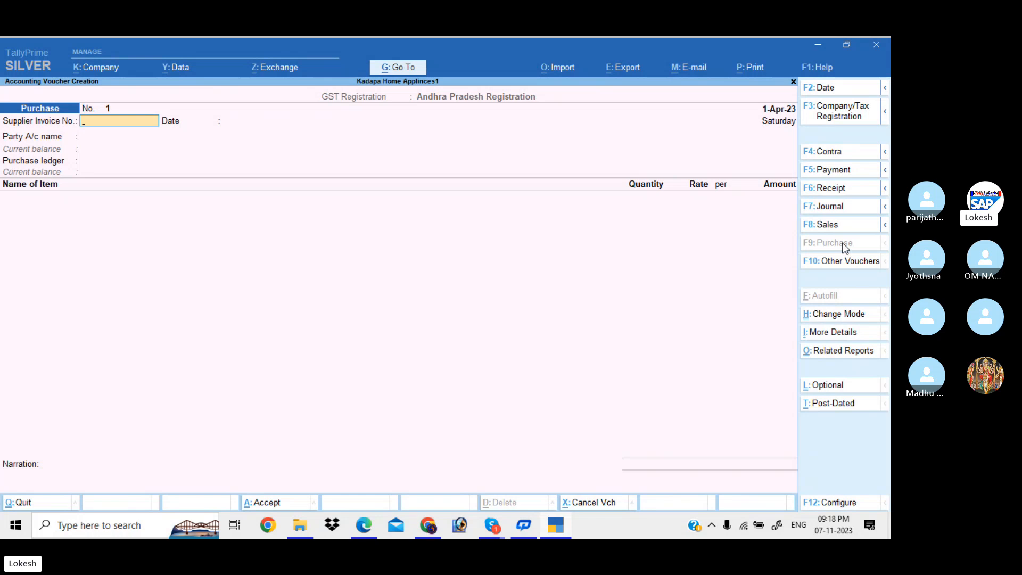
Choose Kalyan Traders as supplier, leaving invoice number, date and receipt details blank.
{"action": "key", "text": "Return"}
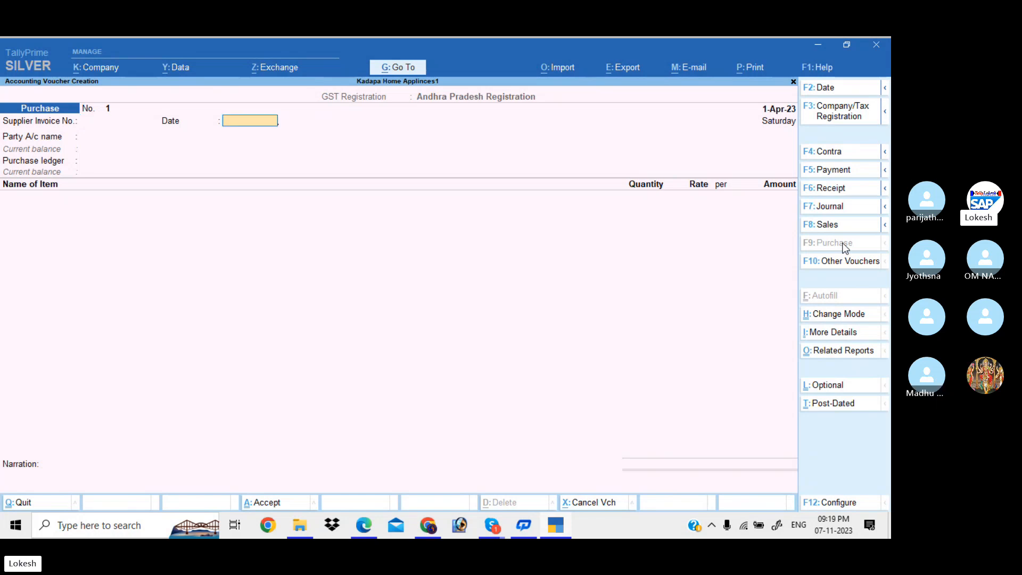
{"action": "key", "text": "Return"}
{"action": "key", "text": "Down"}
{"action": "key", "text": "Down"}
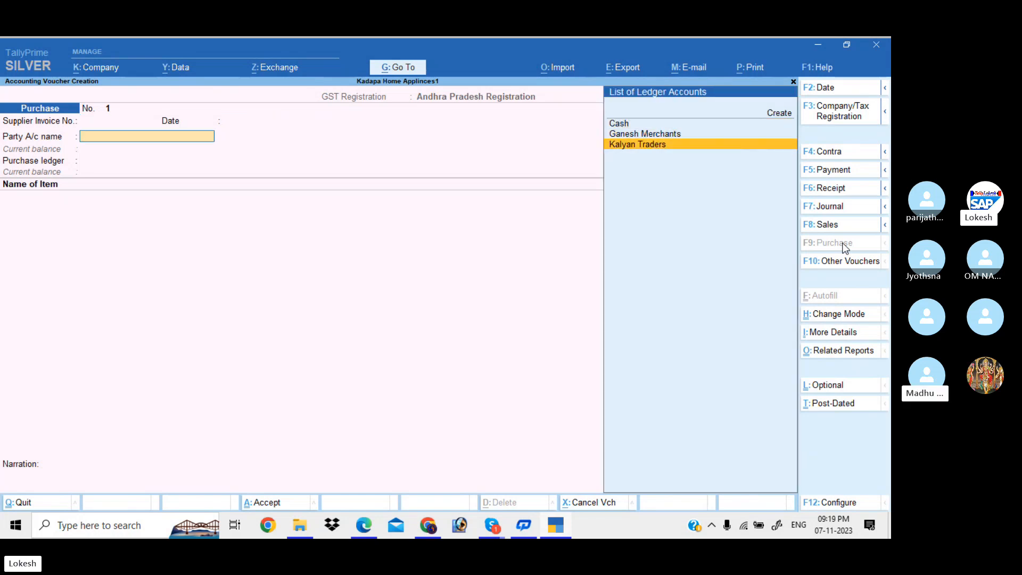
{"action": "key", "text": "Return"}
{"action": "key", "text": "Return"}
{"action": "key", "text": "Return"}
{"action": "key", "text": "Return"}
{"action": "key", "text": "Return"}
{"action": "key", "text": "Return"}
{"action": "key", "text": "Return"}
{"action": "key", "text": "Return"}
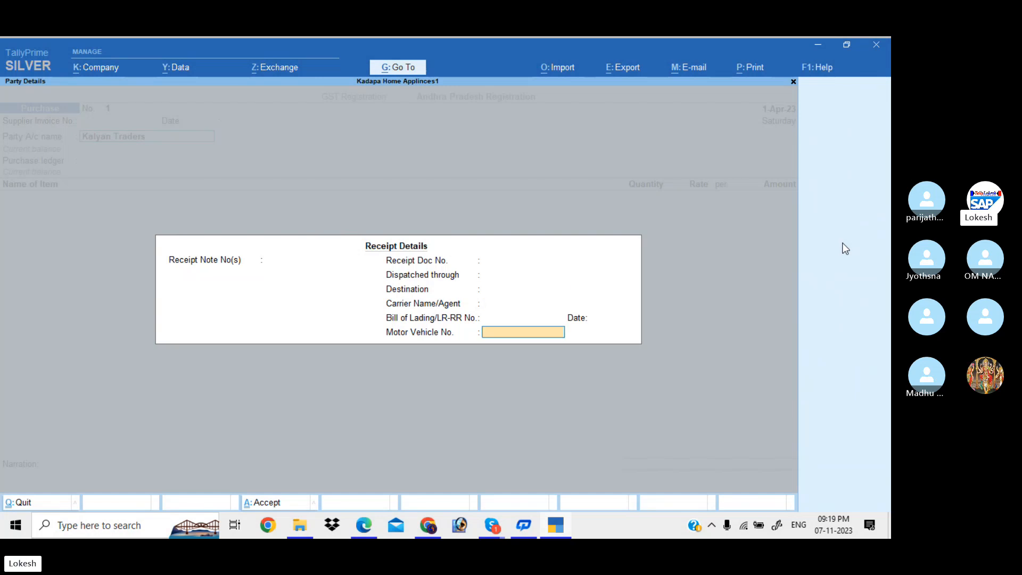
{"action": "key", "text": "Return"}
{"action": "key", "text": "Return"}
{"action": "key", "text": "Return"}
{"action": "key", "text": "Return"}
{"action": "key", "text": "Return"}
{"action": "key", "text": "Return"}
{"action": "key", "text": "Return"}
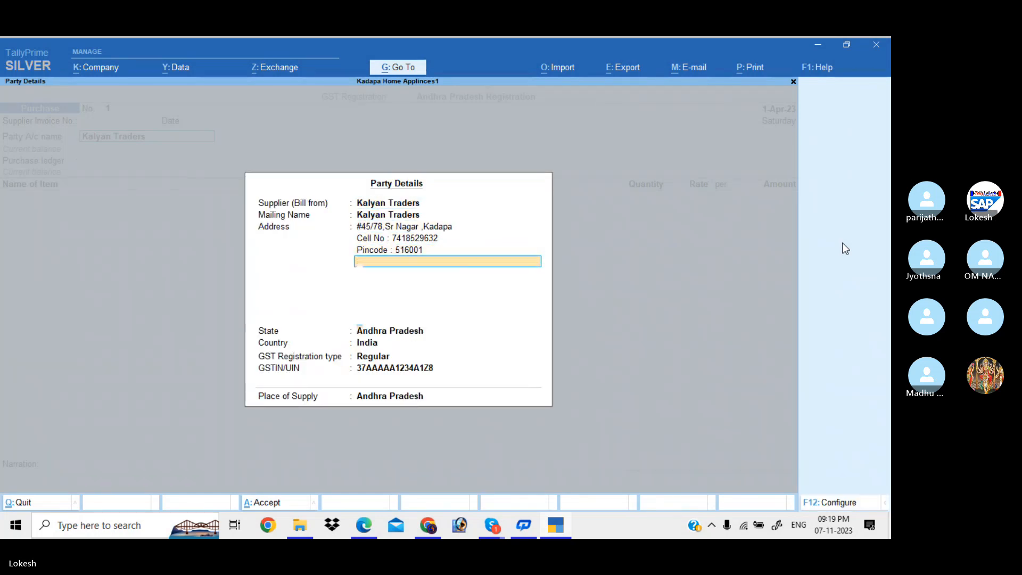
{"action": "key", "text": "Return"}
{"action": "key", "text": "Return"}
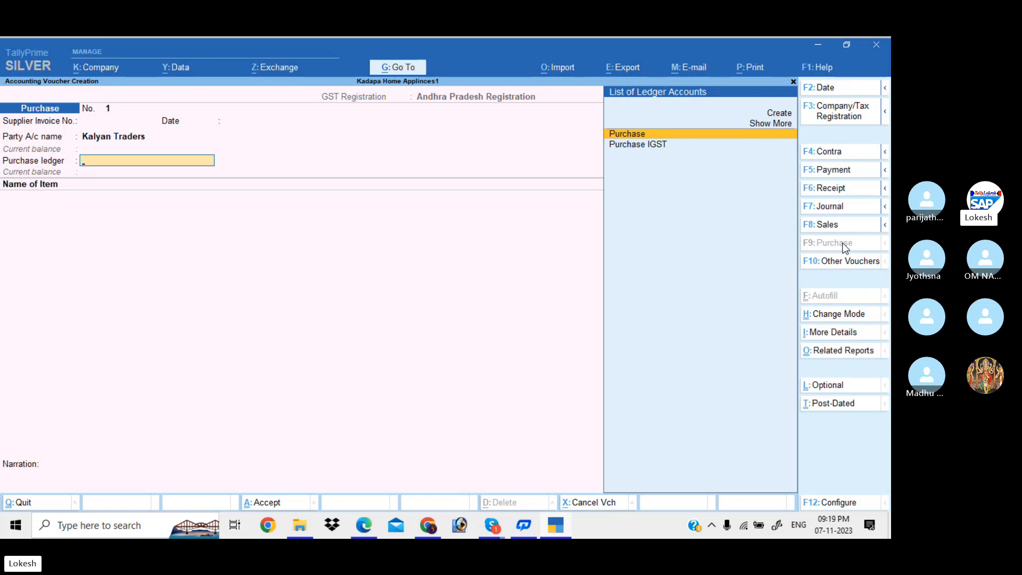
Use the Purchase ledger and enter Sony 20 @ 10,000 and Lg Water Heater 15 @ 1,000.
{"action": "key", "text": "Return"}
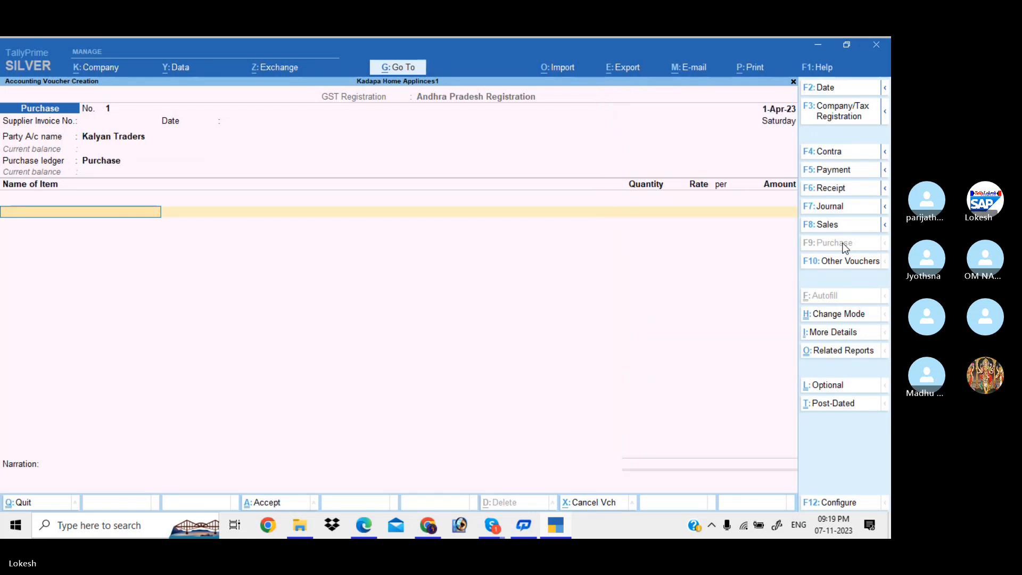
{"action": "key", "text": "Return"}
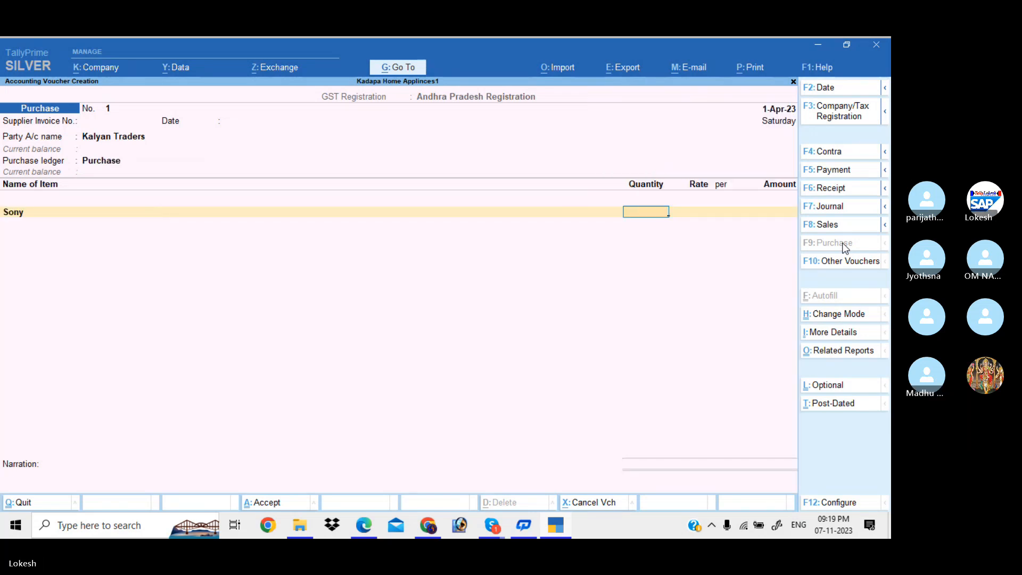
{"action": "type", "text": "20"}
{"action": "key", "text": "Return"}
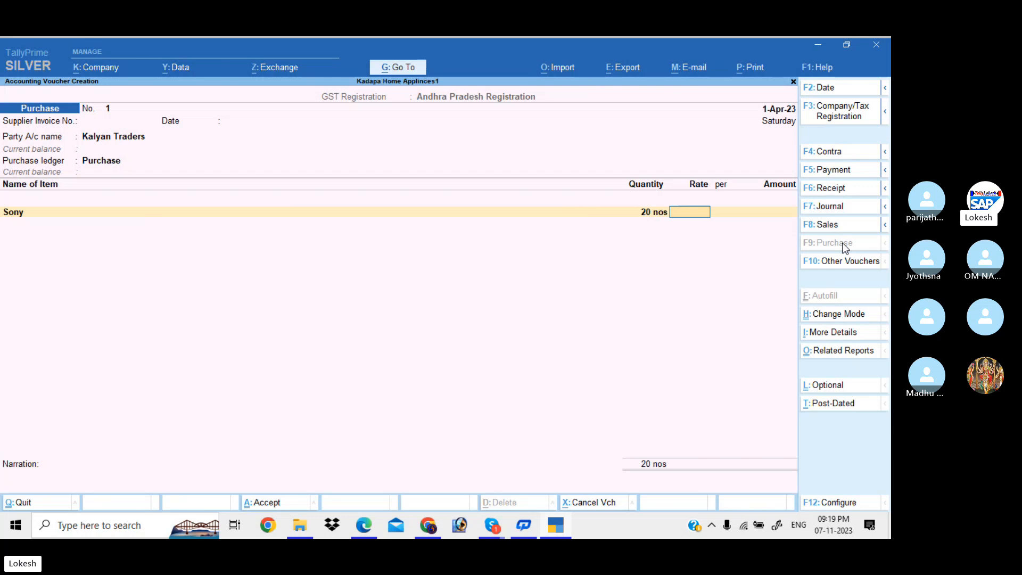
{"action": "type", "text": "10,000"}
{"action": "key", "text": "Return"}
{"action": "key", "text": "Return"}
{"action": "key", "text": "Return"}
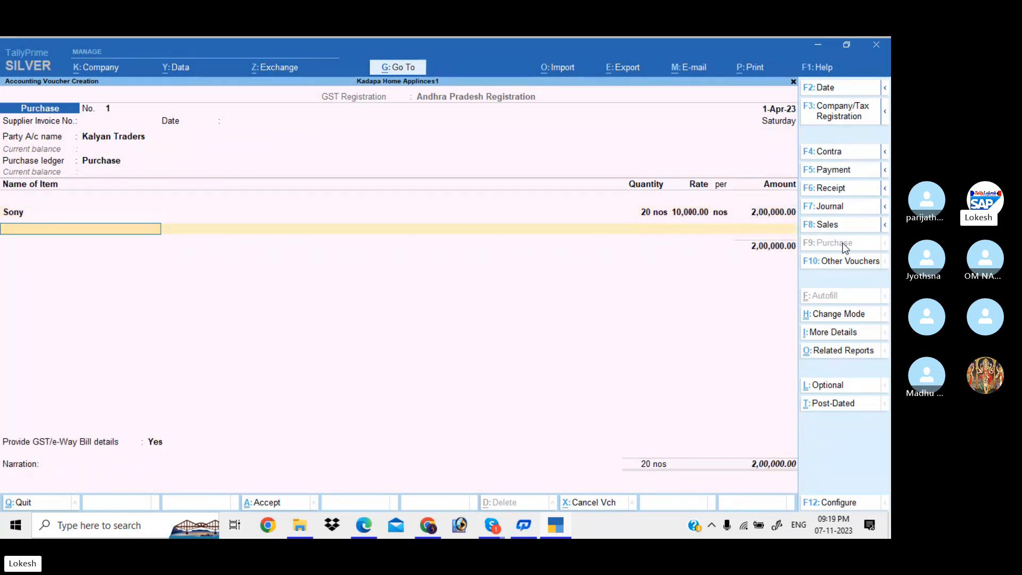
{"action": "type", "text": "l"}
{"action": "key", "text": "Return"}
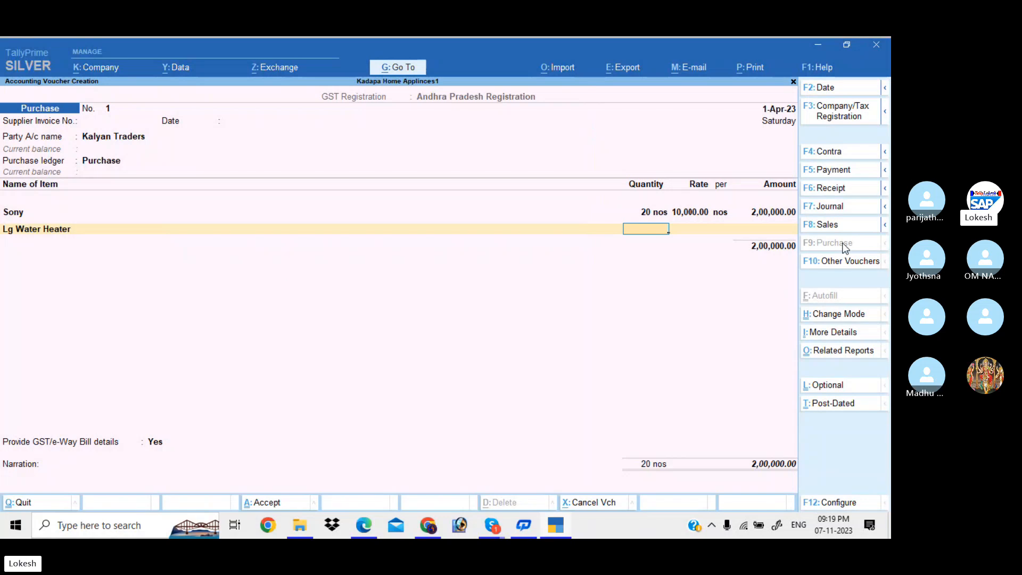
{"action": "type", "text": "15"}
{"action": "key", "text": "Return"}
{"action": "type", "text": "1000"}
{"action": "key", "text": "Return"}
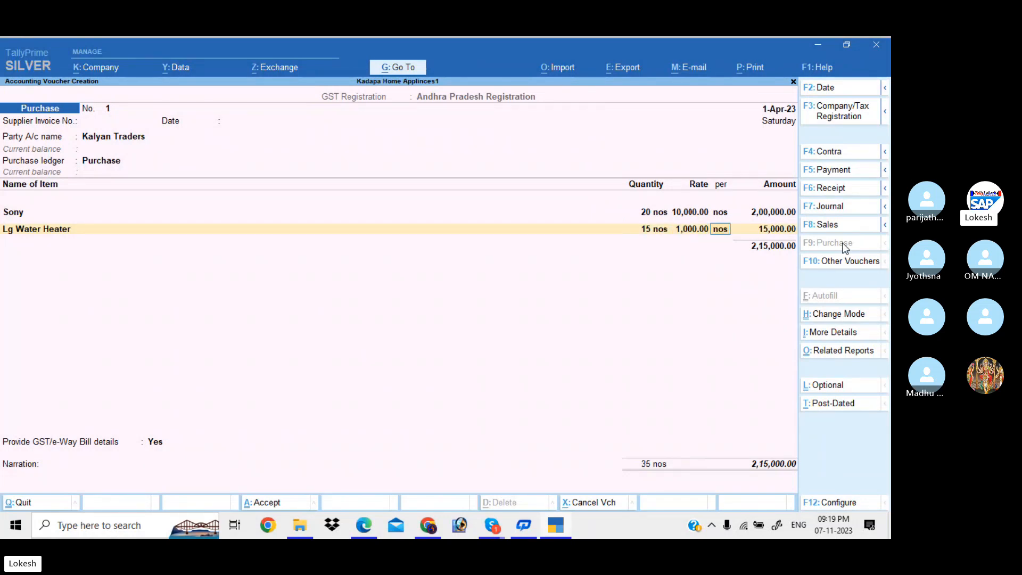
{"action": "key", "text": "Return"}
{"action": "key", "text": "Return"}
Add Led Bulb 25 @ 1,500 and Fogg Perfumes 20 @ 300 to the purchase.
{"action": "type", "text": "le"}
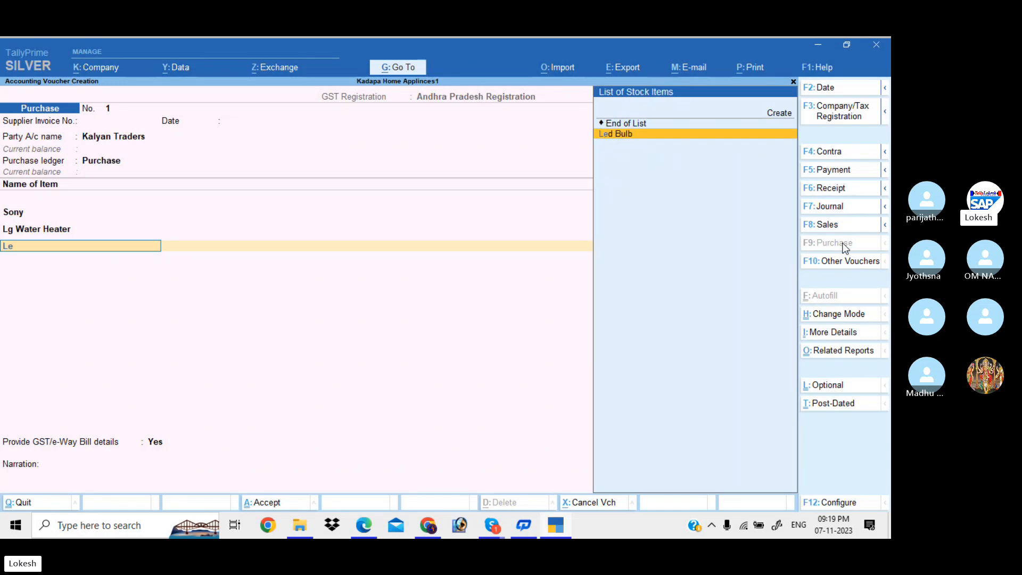
{"action": "key", "text": "Return"}
{"action": "type", "text": "25"}
{"action": "key", "text": "Return"}
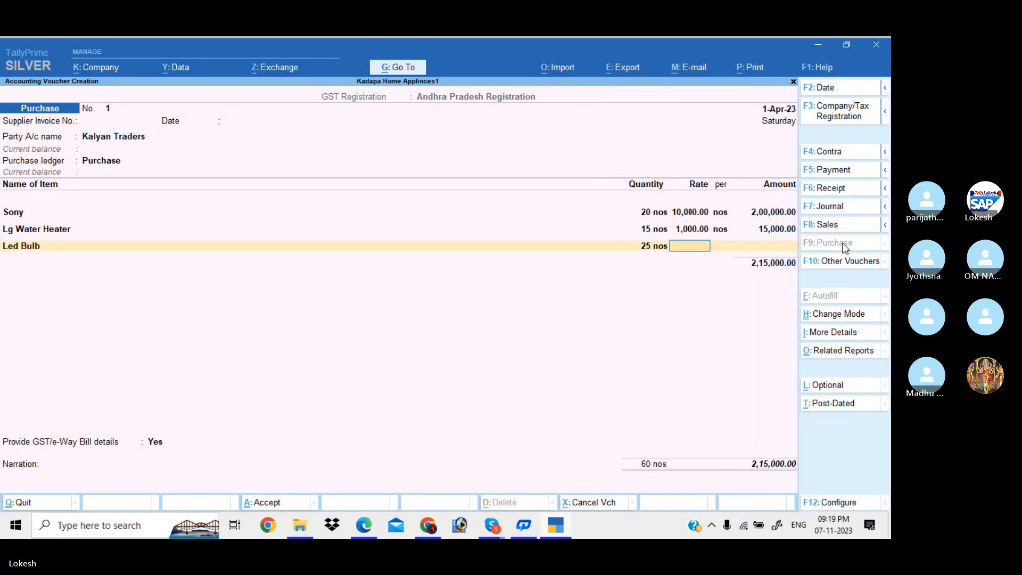
{"action": "type", "text": "1500"}
{"action": "key", "text": "Return"}
{"action": "key", "text": "Return"}
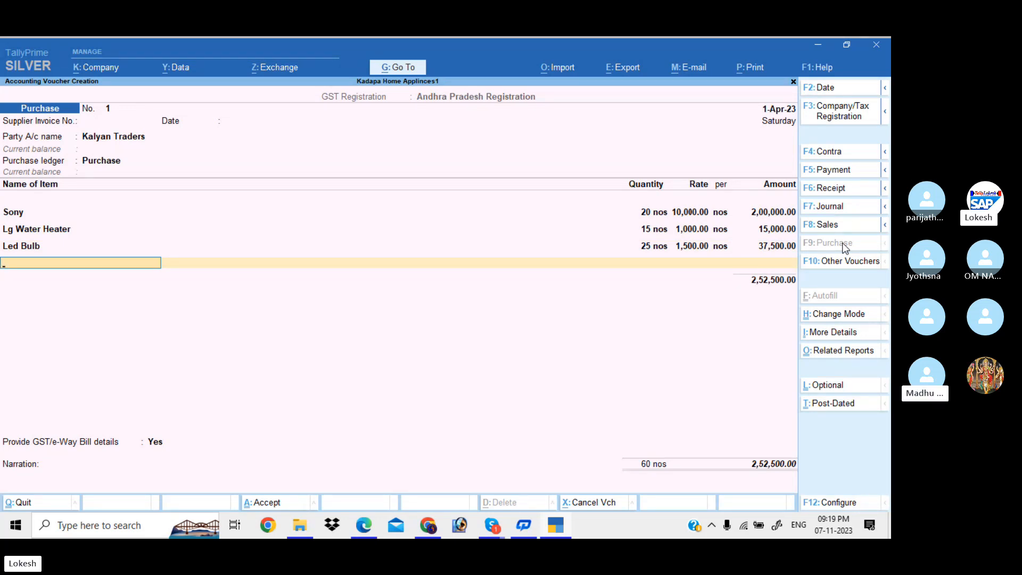
{"action": "type", "text": "f"}
{"action": "key", "text": "Return"}
{"action": "type", "text": "20"}
{"action": "key", "text": "Return"}
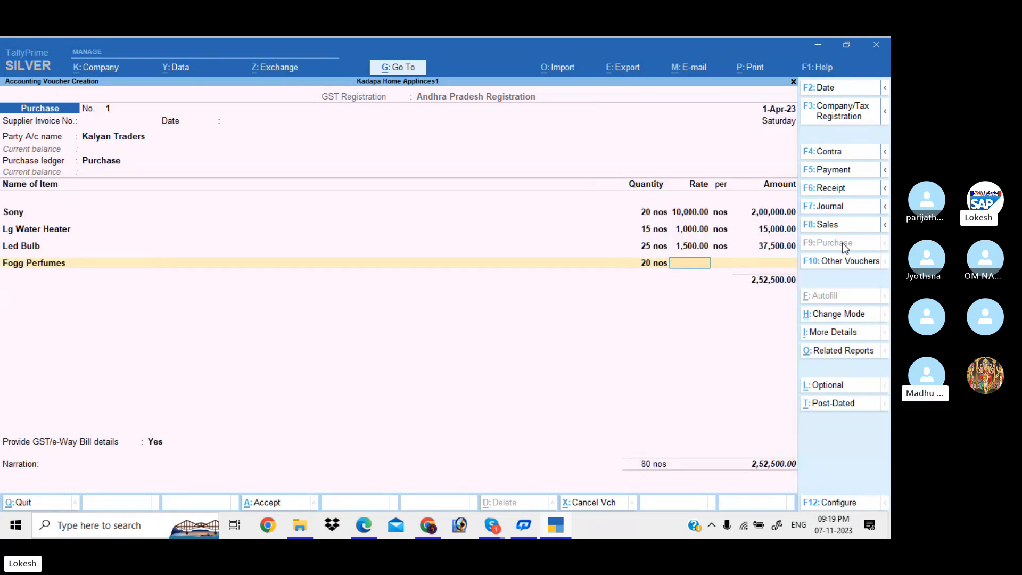
{"action": "type", "text": "300"}
{"action": "key", "text": "Return"}
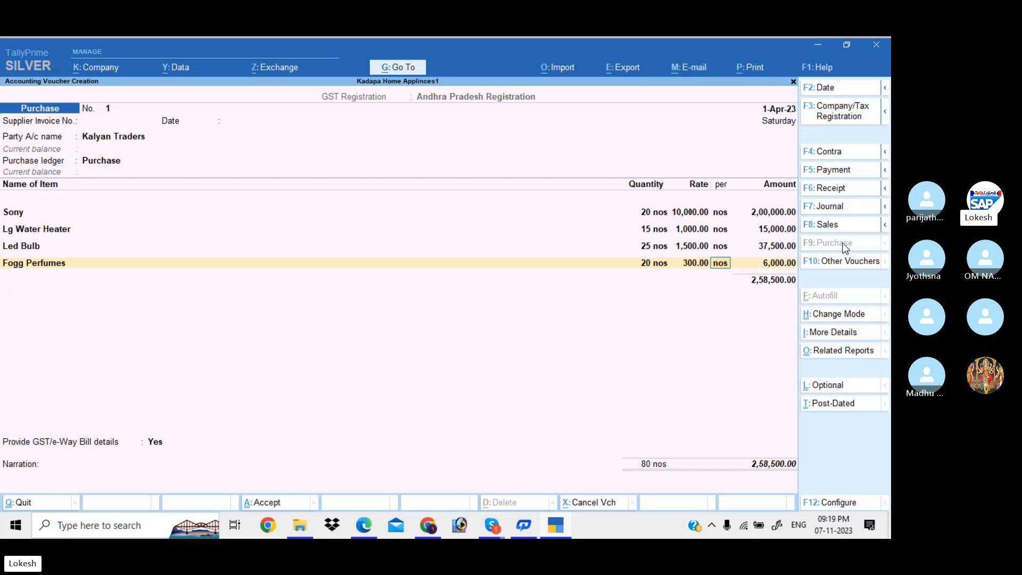
{"action": "key", "text": "Return"}
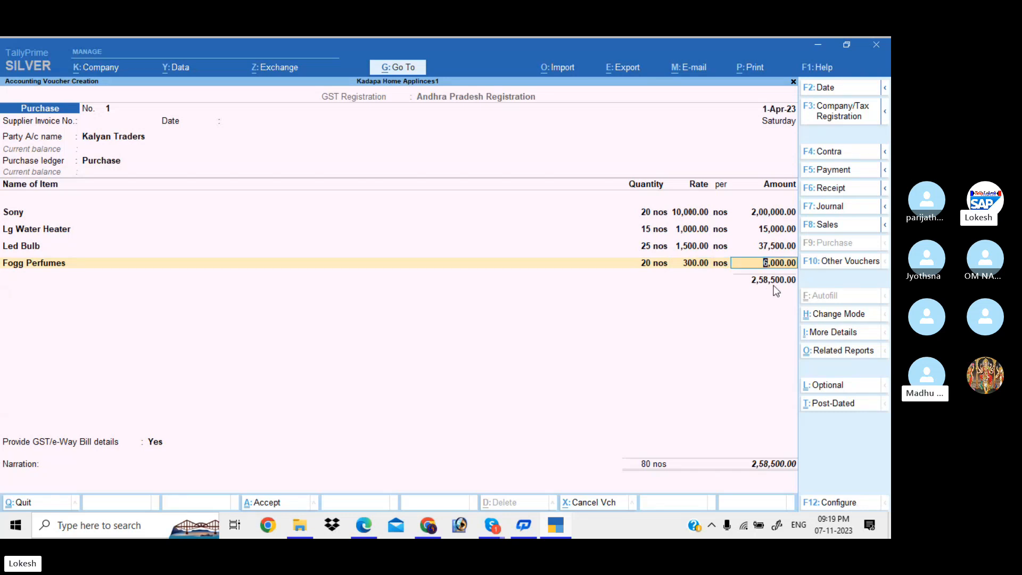
{"action": "key", "text": "Return"}
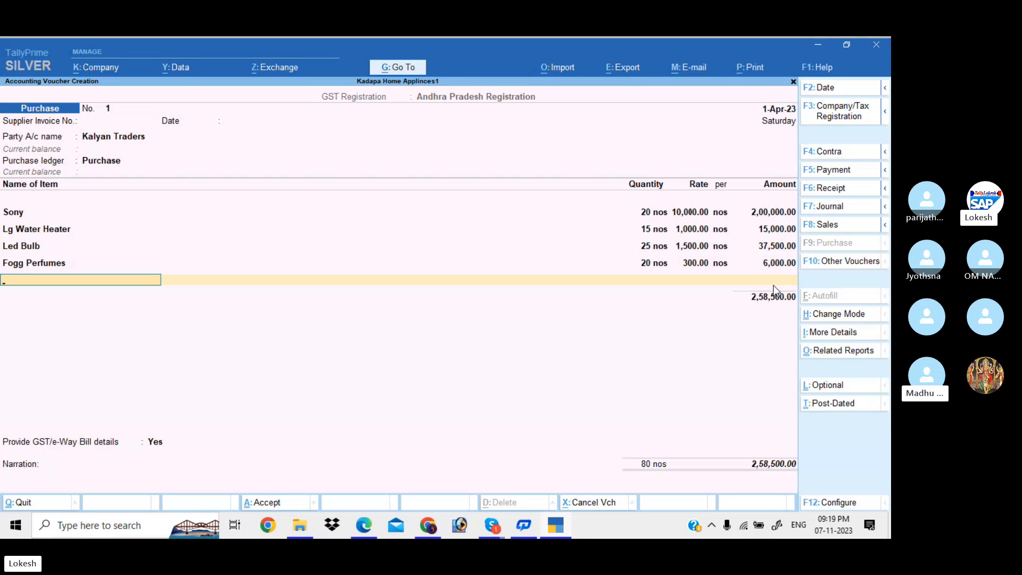
{"action": "key", "text": "Return"}
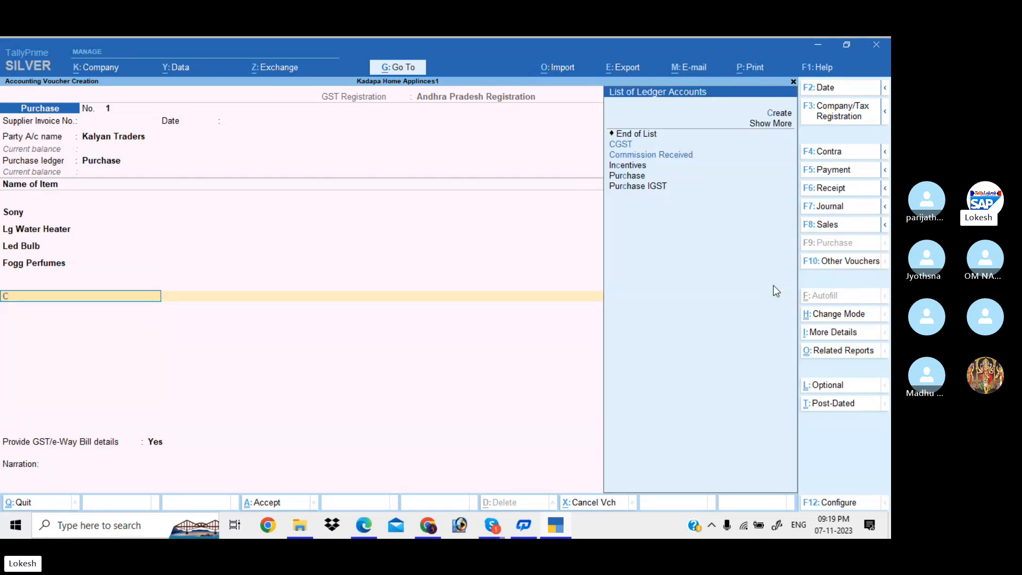
Add the CGST ledger at 21,465.00 below the four stock items, then select SGST.
{"action": "type", "text": "cg"}
{"action": "key", "text": "Return"}
{"action": "key", "text": "Return"}
{"action": "type", "text": "s"}
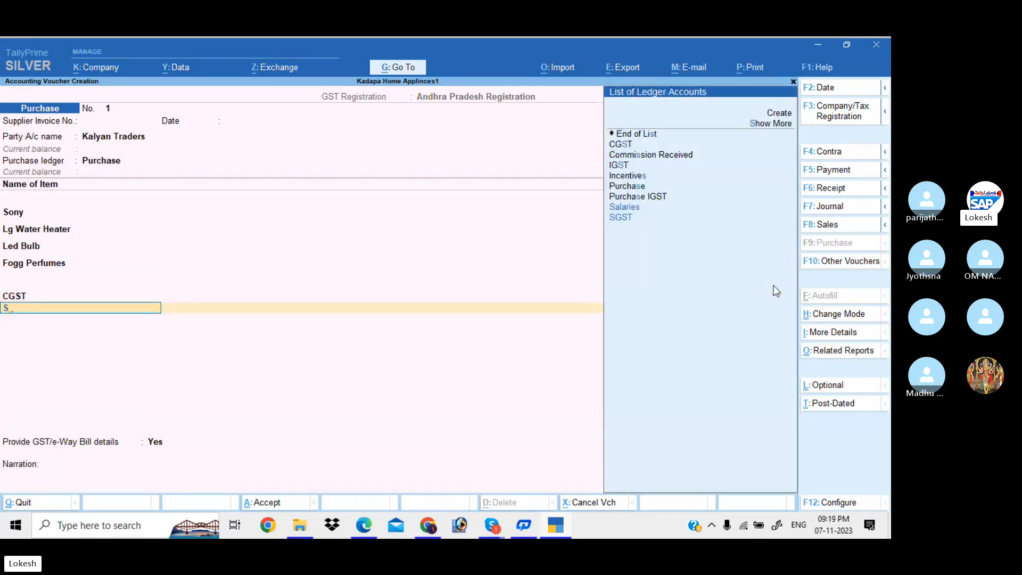
{"action": "type", "text": "g"}
{"action": "key", "text": "Return"}
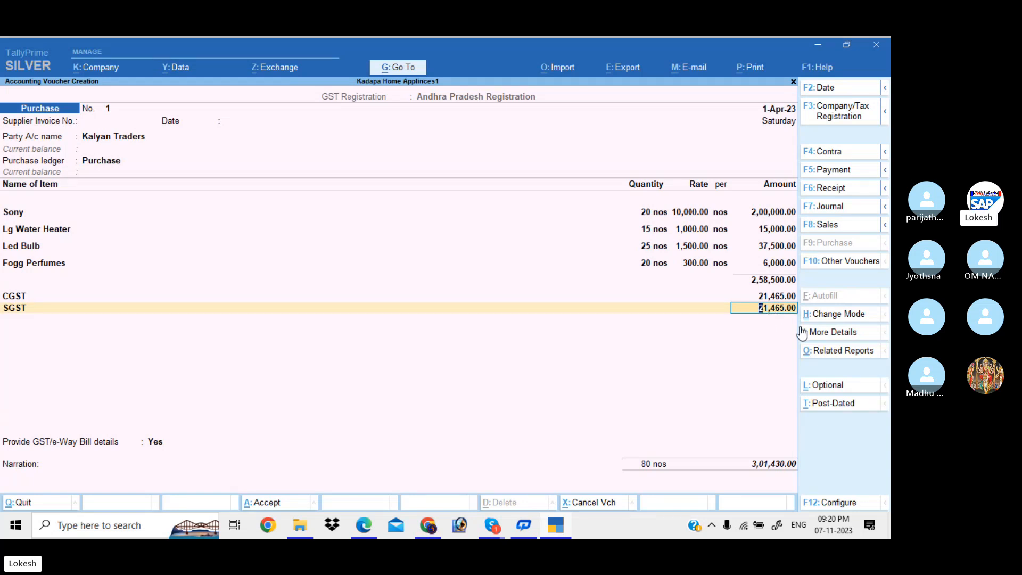
Open the purchase voucher's GST Tax Analysis in the detailed per-item view.
{"action": "left_click", "coordinate": [832, 350]}
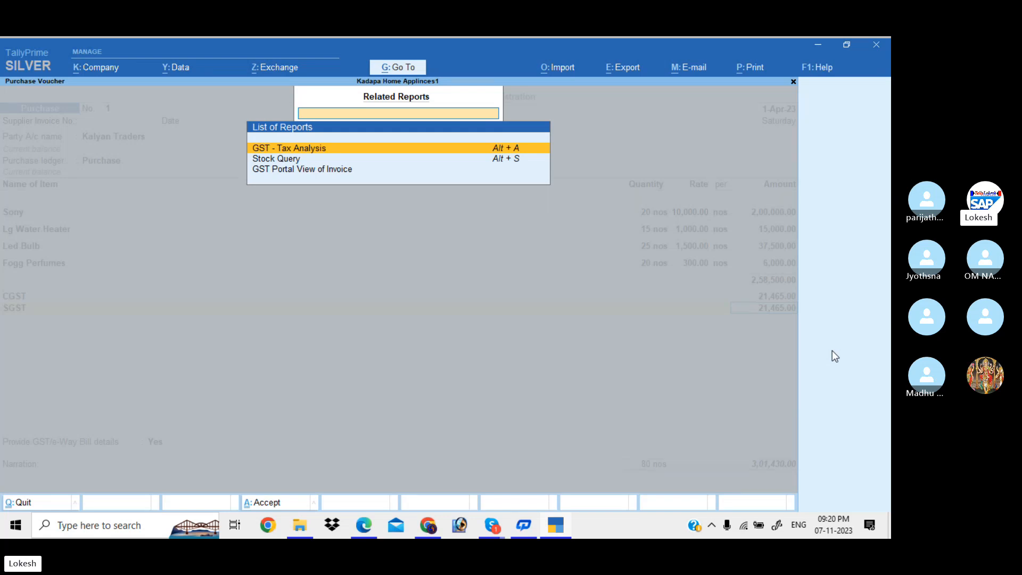
{"action": "key", "text": "Return"}
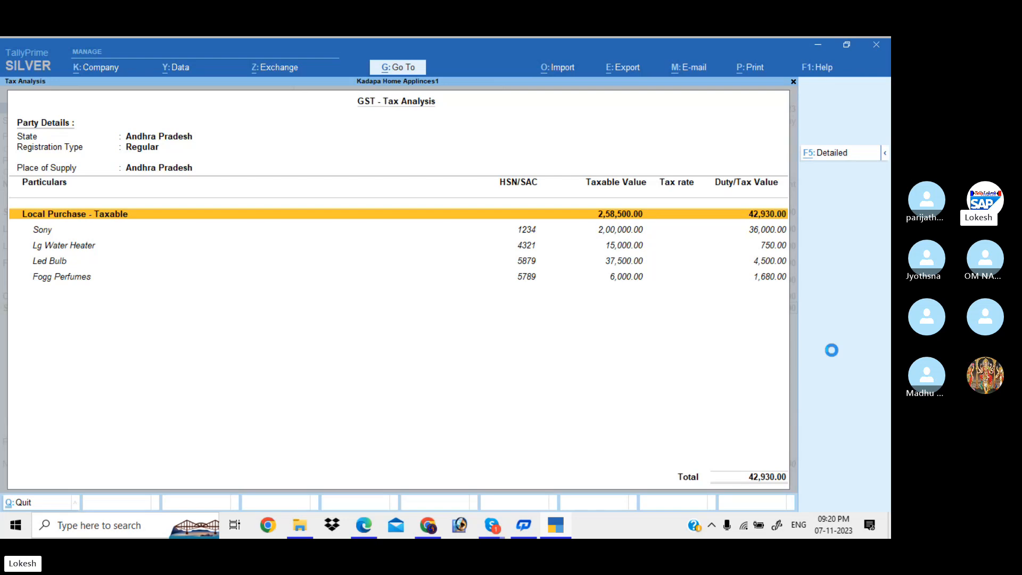
{"action": "key", "text": "F5"}
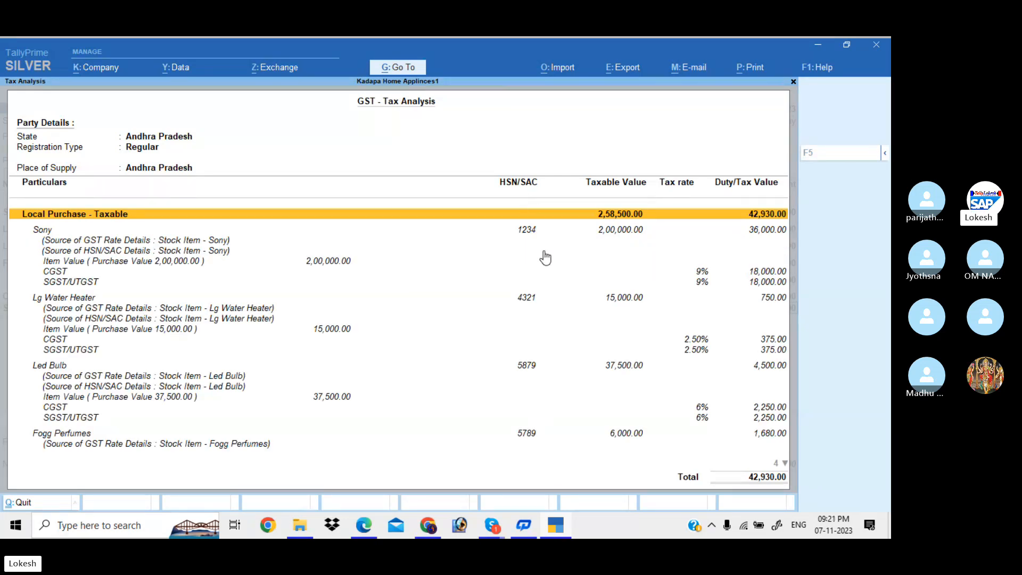
Review the Sony, Lg Water Heater, Led Bulb and Fogg Perfumes tax lines, then close the analysis.
{"action": "left_click", "coordinate": [612, 228]}
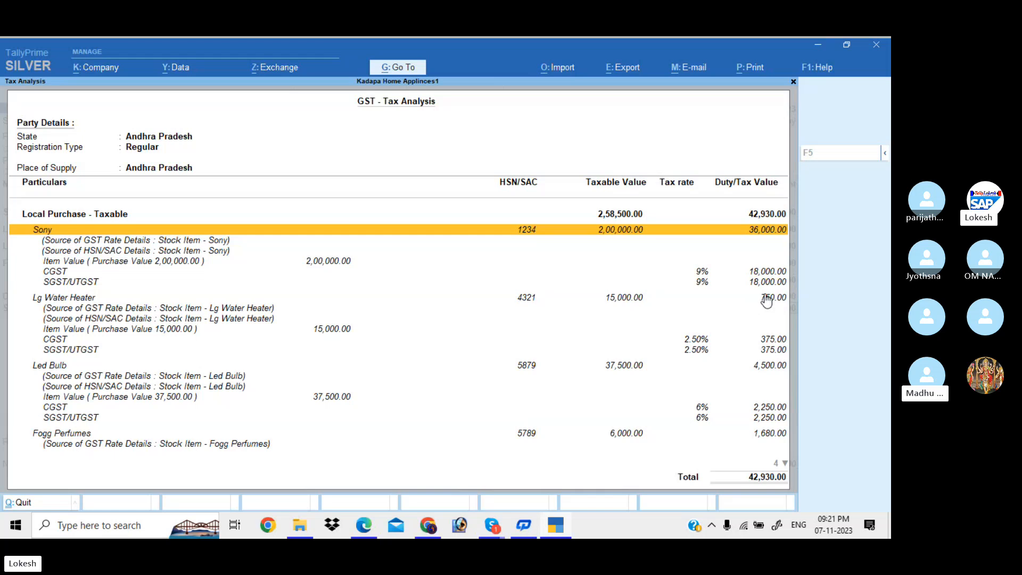
{"action": "key", "text": "Down"}
{"action": "key", "text": "Down"}
{"action": "key", "text": "Down"}
{"action": "key", "text": "Down"}
{"action": "key", "text": "Down"}
{"action": "key", "text": "Down"}
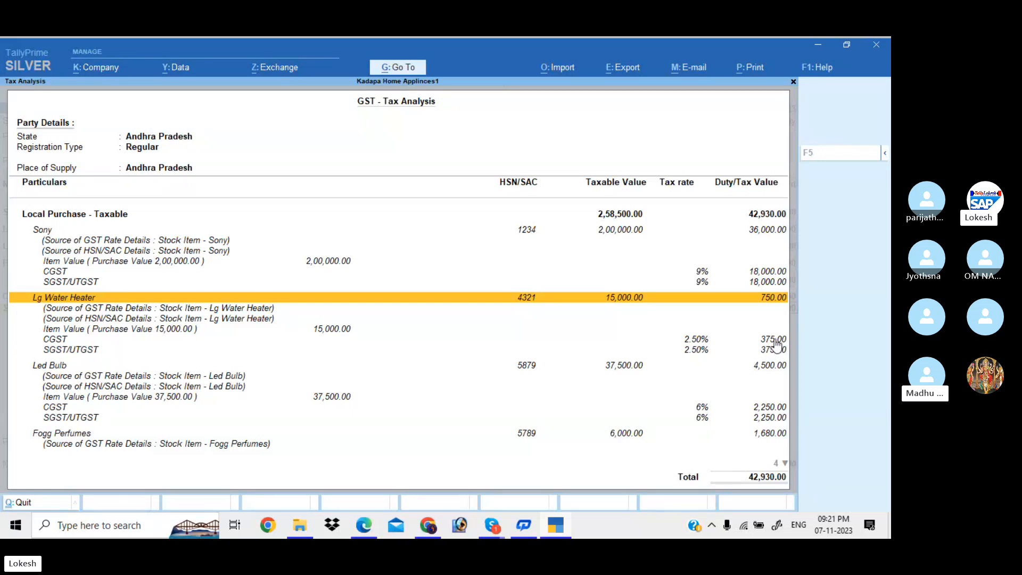
{"action": "key", "text": "Down"}
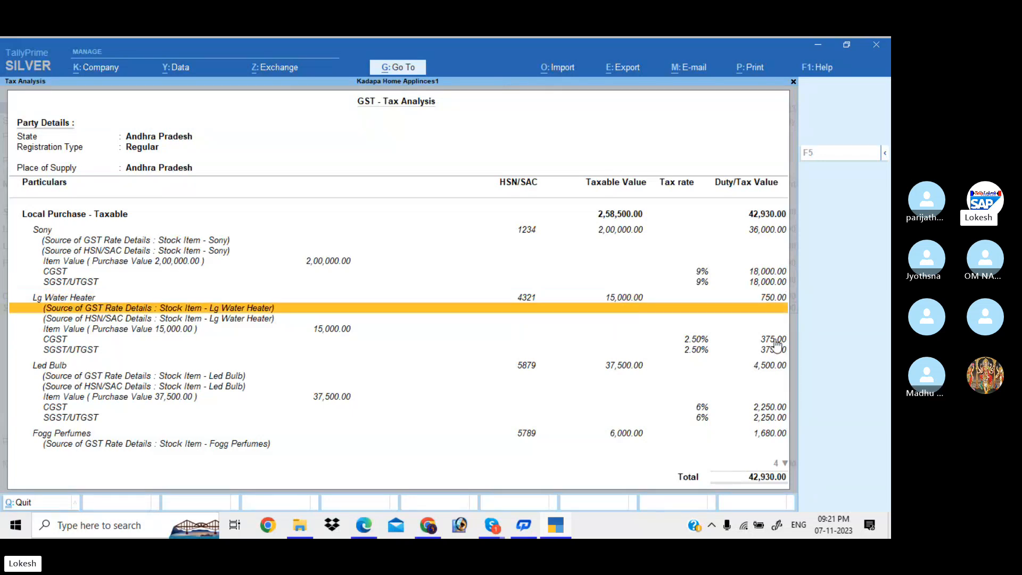
{"action": "key", "text": "Down"}
{"action": "key", "text": "Down"}
{"action": "key", "text": "Down"}
{"action": "key", "text": "Down"}
{"action": "key", "text": "Down"}
{"action": "key", "text": "Down"}
{"action": "key", "text": "Down"}
{"action": "key", "text": "Down"}
{"action": "key", "text": "Down"}
{"action": "key", "text": "Down"}
{"action": "key", "text": "Up"}
{"action": "key", "text": "Up"}
{"action": "key", "text": "Up"}
{"action": "key", "text": "Up"}
{"action": "key", "text": "Up"}
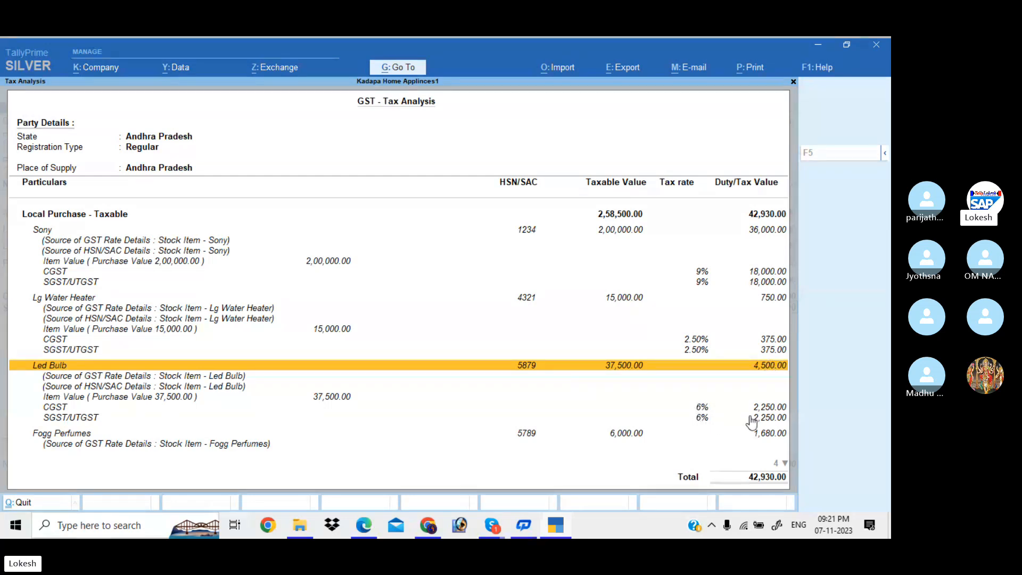
{"action": "key", "text": "Down"}
{"action": "key", "text": "Down"}
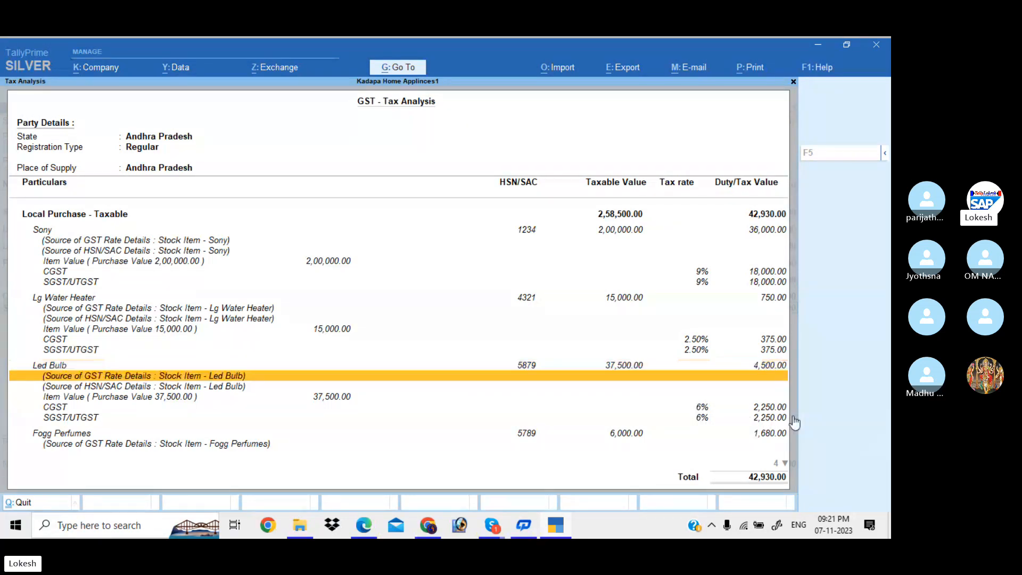
{"action": "key", "text": "Down"}
{"action": "key", "text": "Down"}
{"action": "key", "text": "Down"}
{"action": "key", "text": "Down"}
{"action": "key", "text": "Down"}
{"action": "key", "text": "Down"}
{"action": "key", "text": "Down"}
{"action": "key", "text": "Down"}
{"action": "key", "text": "Down"}
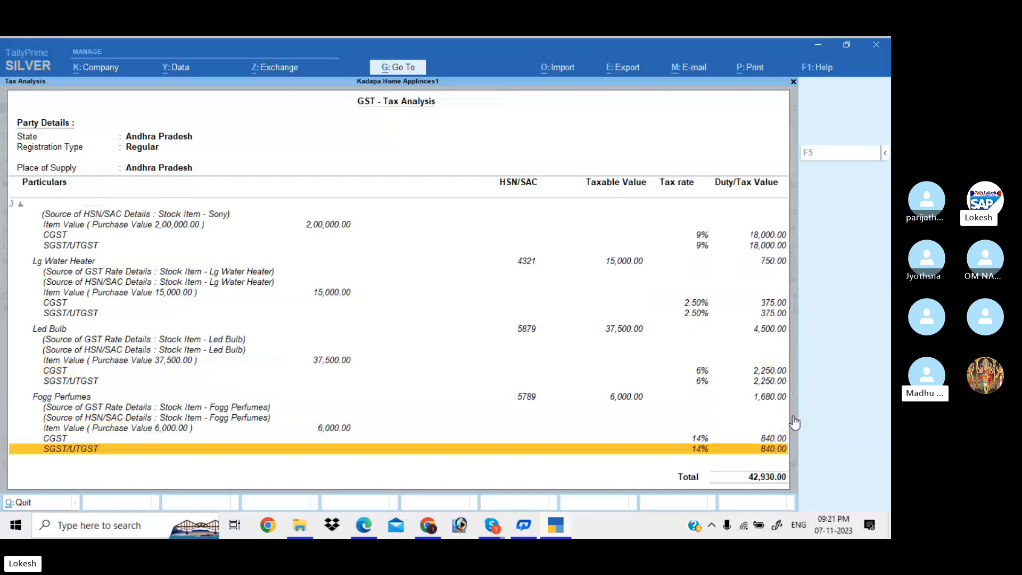
{"action": "key", "text": "Up"}
{"action": "key", "text": "Up"}
{"action": "key", "text": "Up"}
{"action": "key", "text": "Up"}
{"action": "key", "text": "Up"}
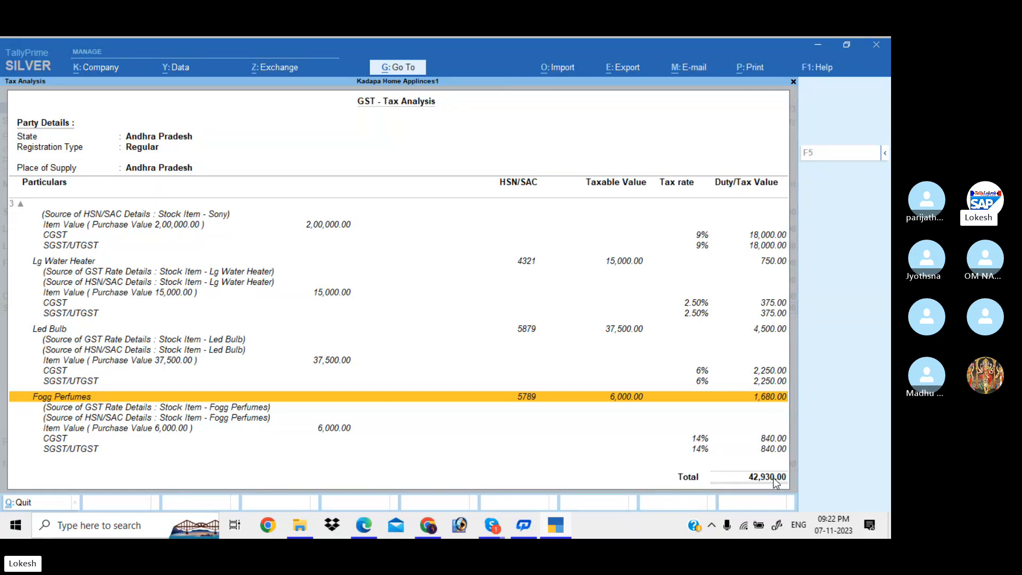
{"action": "key", "text": "Escape"}
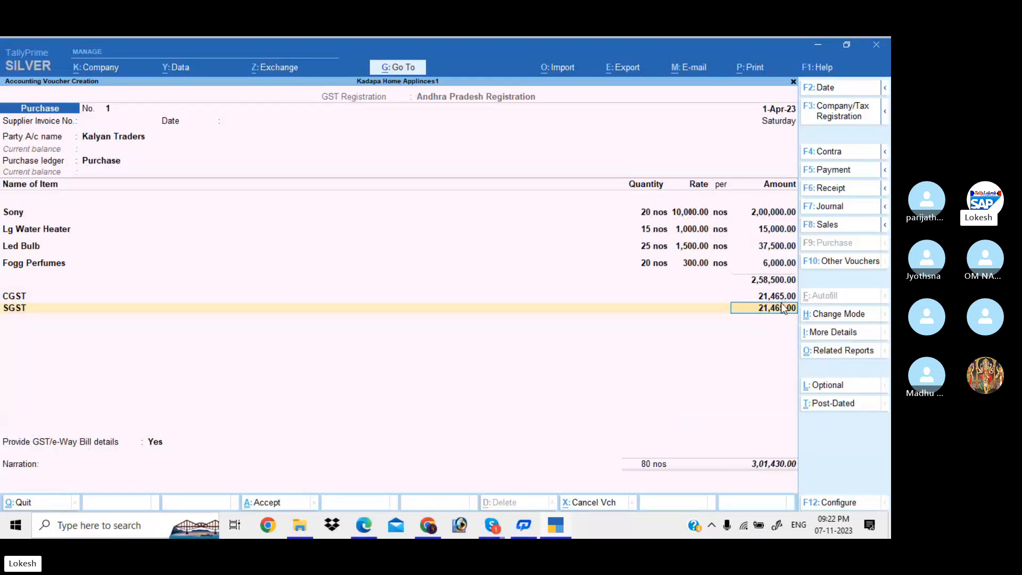
Answer No to GST/e-Way Bill details and save Purchase voucher No. 1 for 3,01,430.00.
{"action": "key", "text": "Return"}
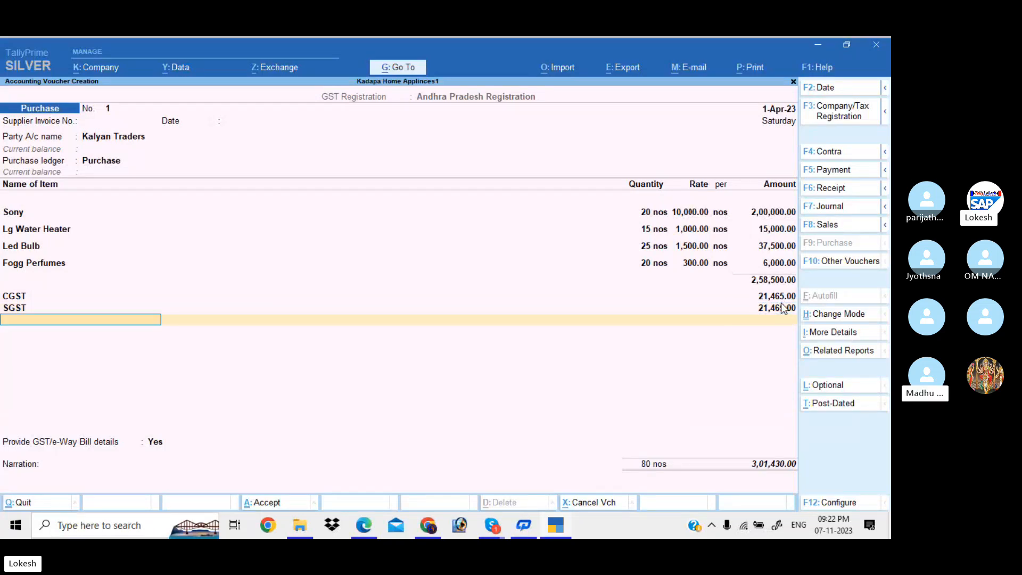
{"action": "key", "text": "Return"}
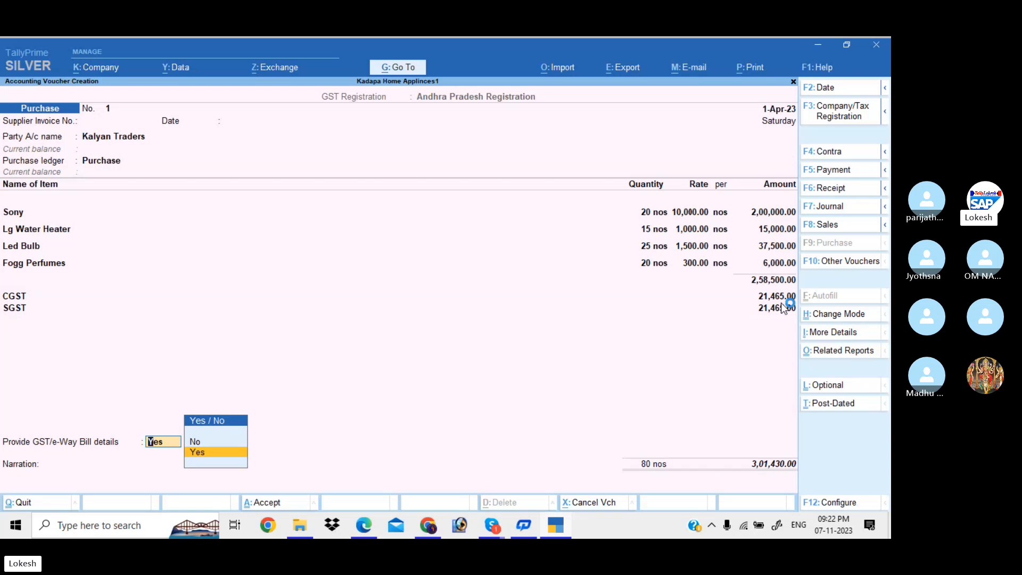
{"action": "type", "text": "n"}
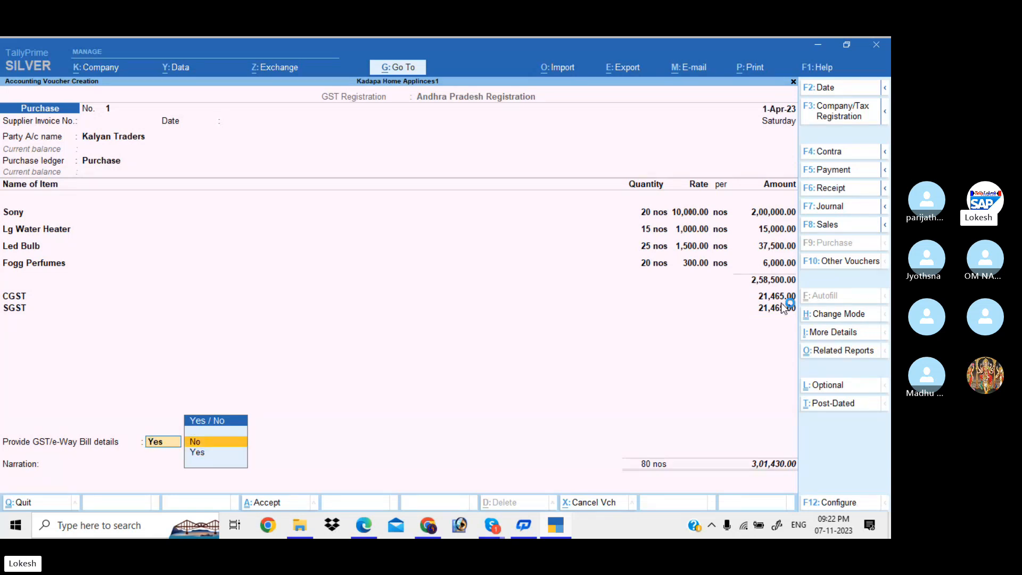
{"action": "key", "text": "Return"}
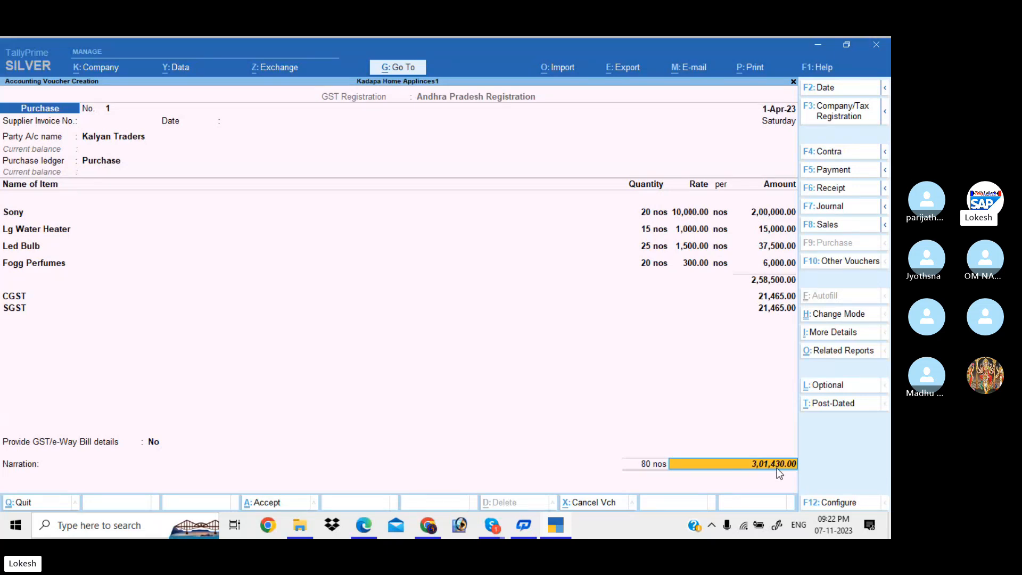
{"action": "key", "text": "Return"}
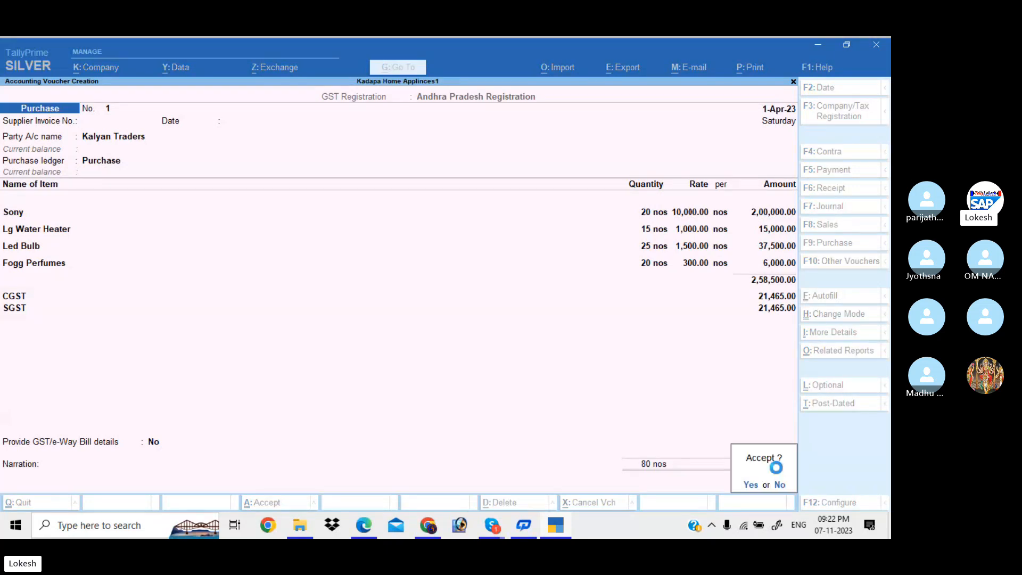
{"action": "key", "text": "Return"}
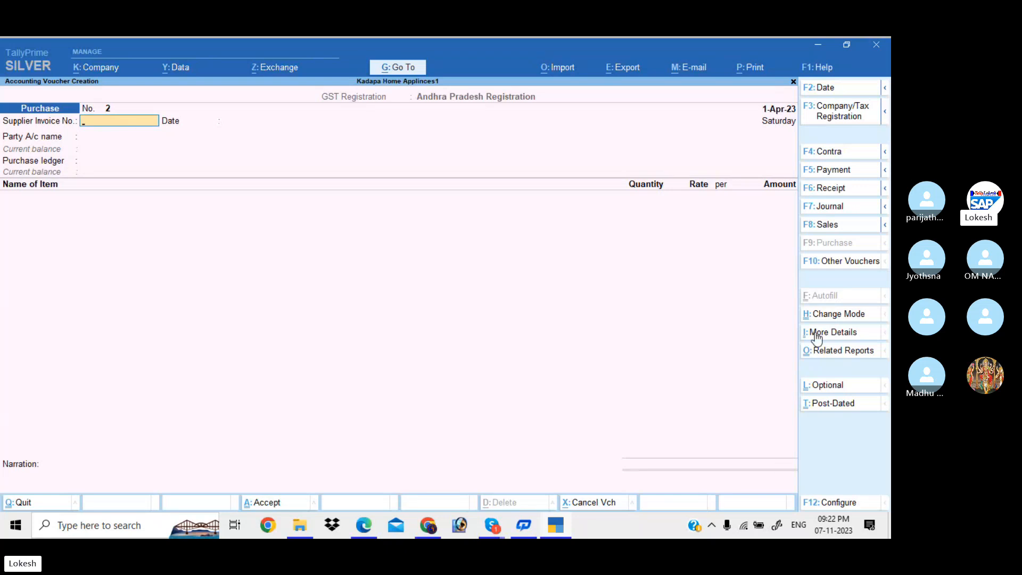
Start a Sales voucher for Ganesh Merchants, skip dispatch and party details, and post to the Sales ledger.
{"action": "left_click", "coordinate": [846, 230]}
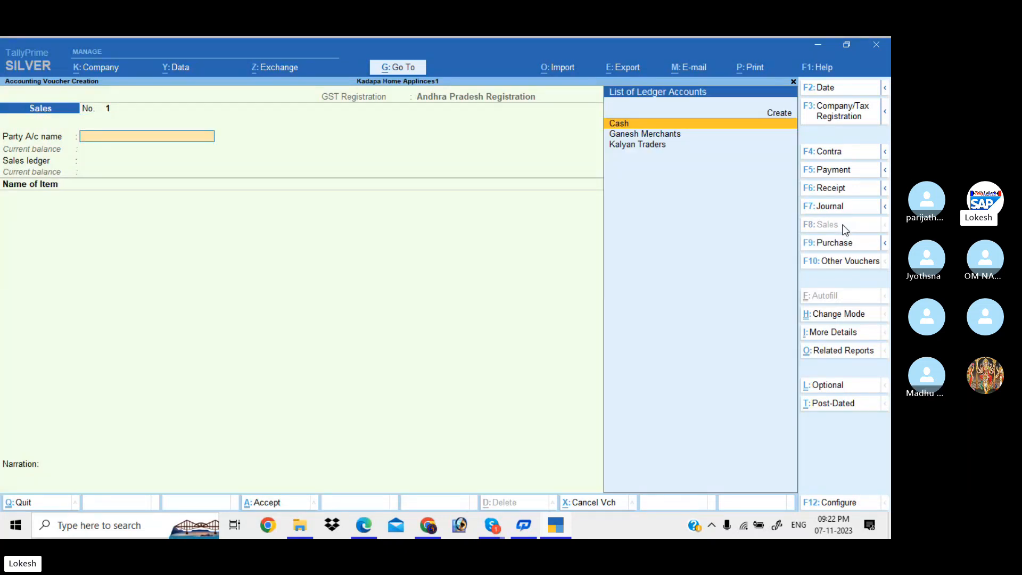
{"action": "key", "text": "Down"}
{"action": "key", "text": "Return"}
{"action": "key", "text": "Return"}
{"action": "key", "text": "Return"}
{"action": "key", "text": "Return"}
{"action": "key", "text": "Return"}
{"action": "key", "text": "Return"}
{"action": "key", "text": "Return"}
{"action": "key", "text": "Return"}
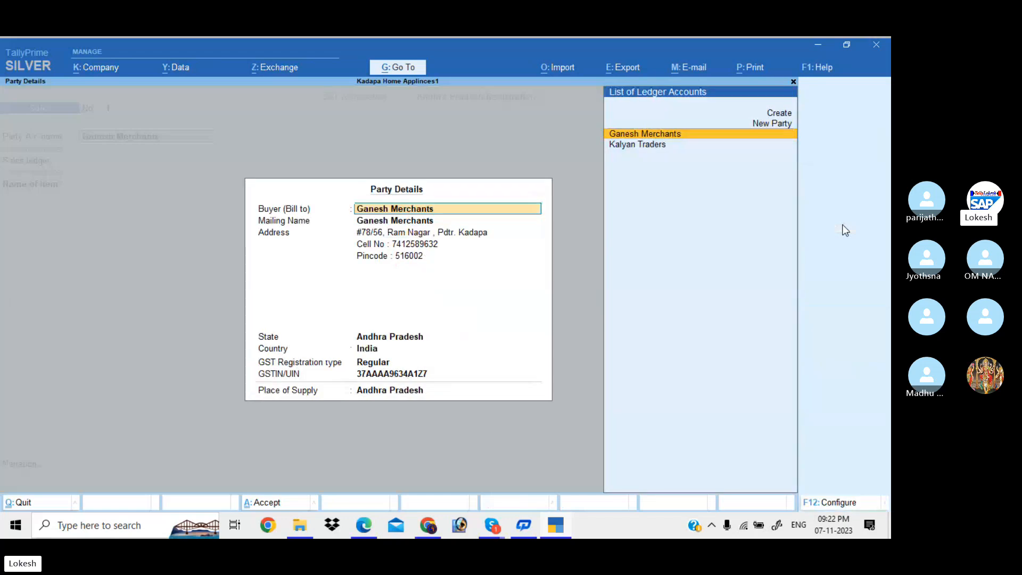
{"action": "key", "text": "Return"}
{"action": "key", "text": "Return"}
{"action": "key", "text": "Return"}
{"action": "key", "text": "Return"}
{"action": "key", "text": "Return"}
{"action": "key", "text": "Return"}
{"action": "key", "text": "Return"}
{"action": "key", "text": "Return"}
{"action": "key", "text": "Return"}
{"action": "key", "text": "Return"}
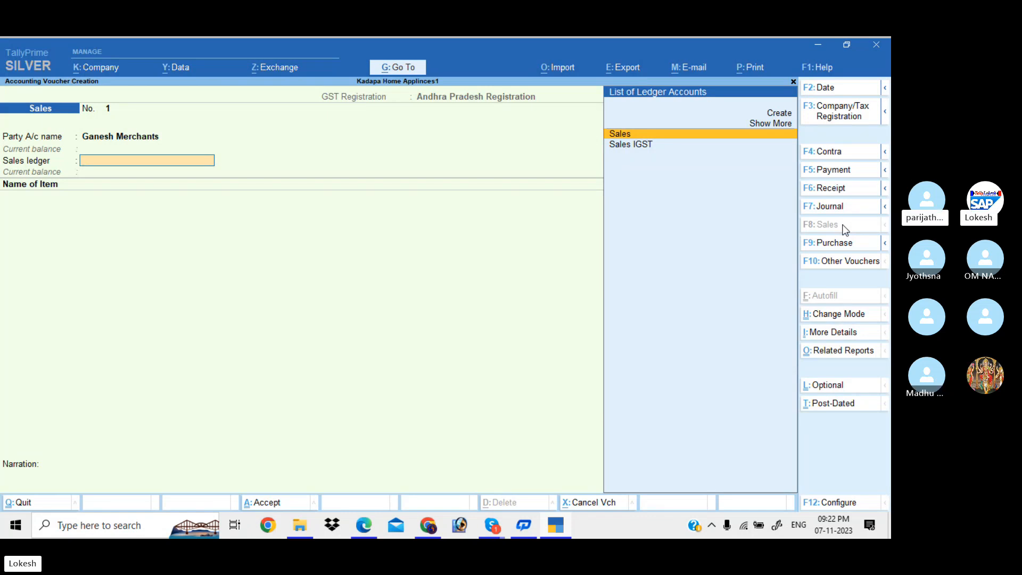
{"action": "key", "text": "Return"}
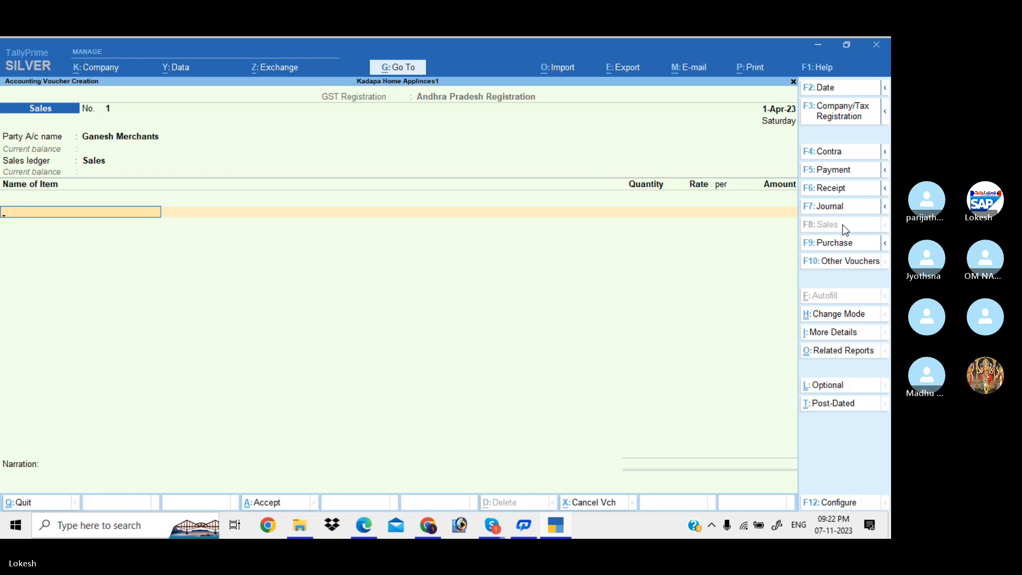
{"action": "type", "text": "S"}
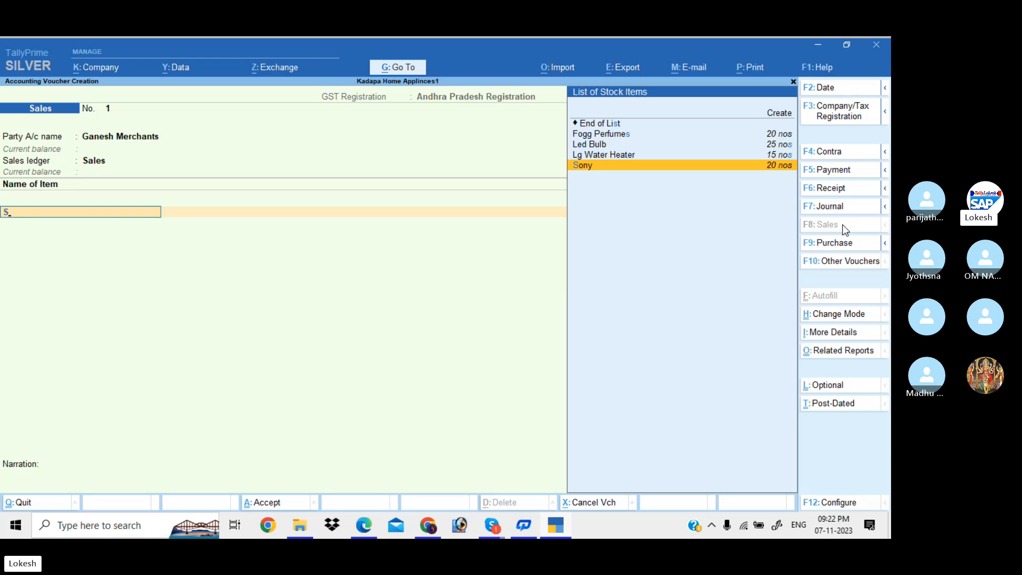
Enter Sony at 10 × 15,000 and Lg Water Heater at 8 × 1,500 on the sales voucher.
{"action": "key", "text": "Return"}
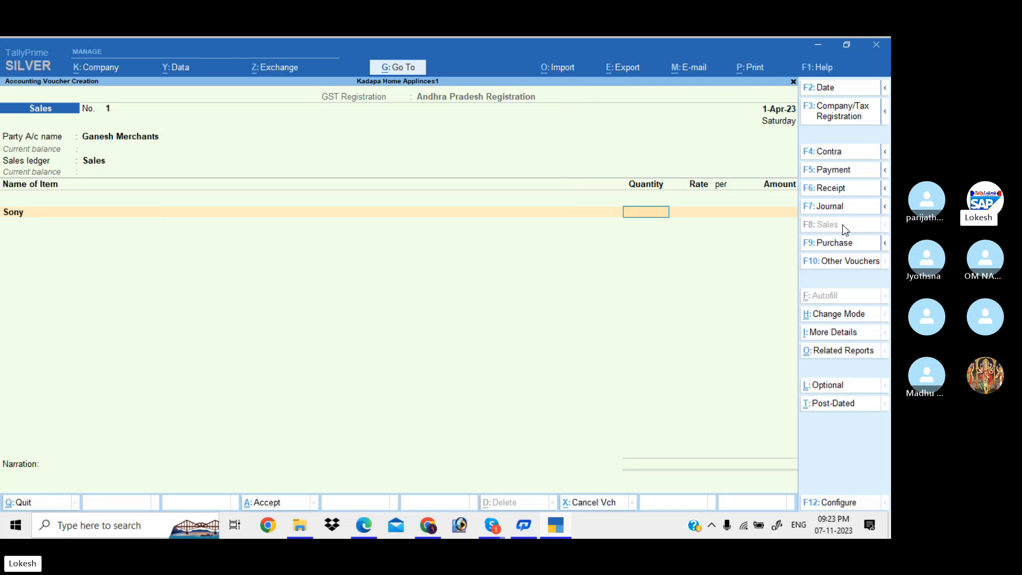
{"action": "type", "text": "10"}
{"action": "key", "text": "Return"}
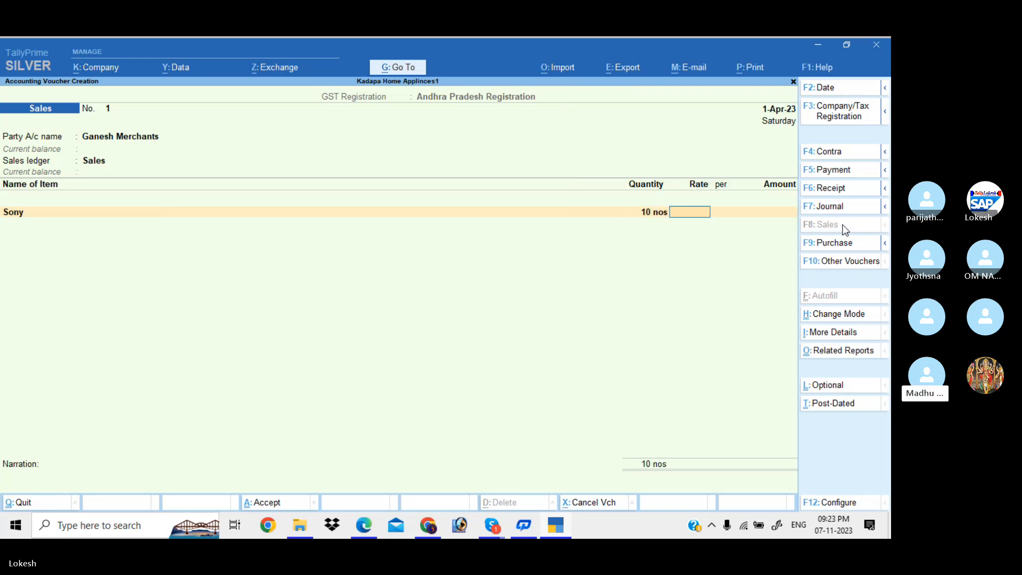
{"action": "type", "text": "15000"}
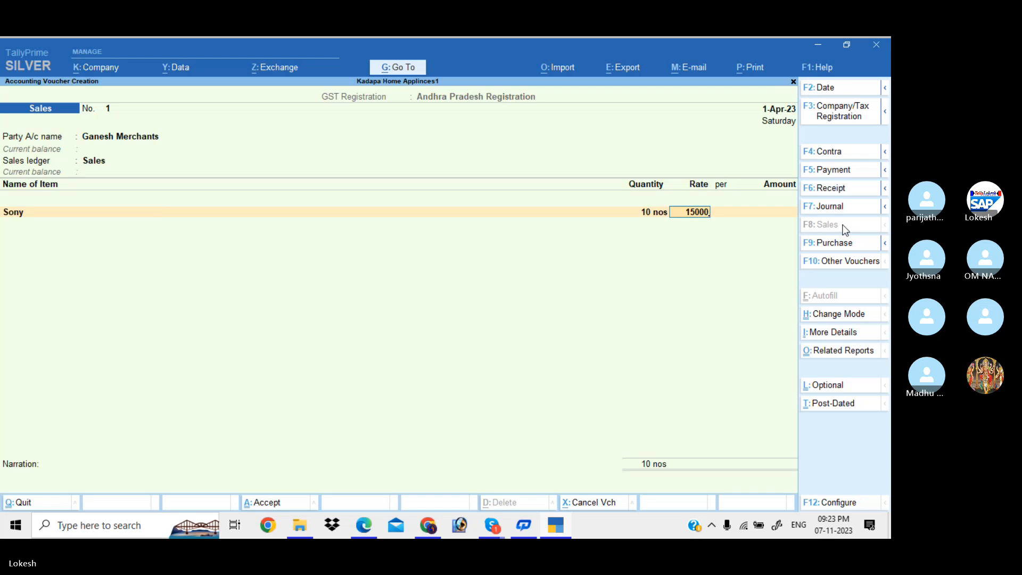
{"action": "key", "text": "Return"}
{"action": "key", "text": "Return"}
{"action": "key", "text": "Return"}
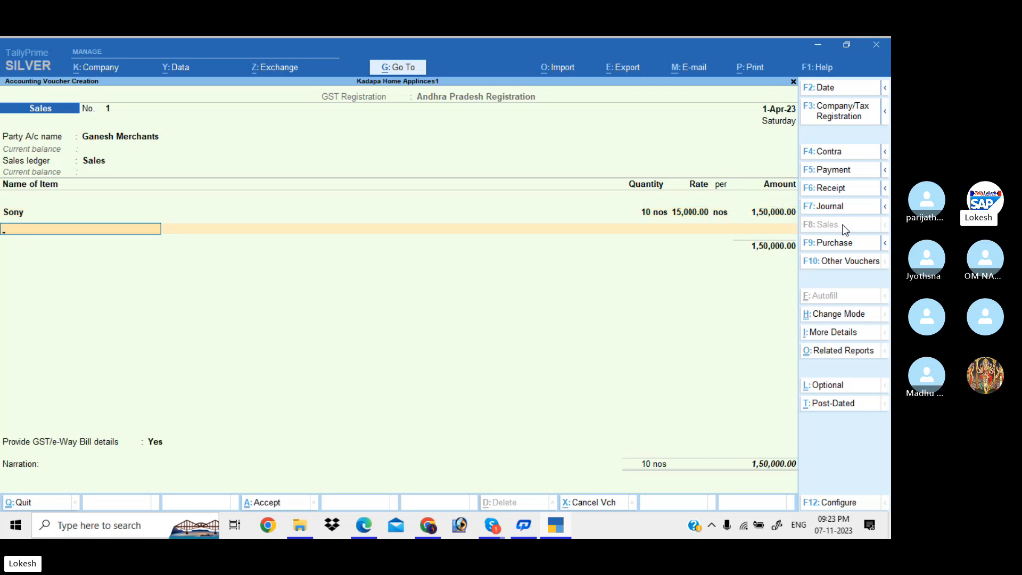
{"action": "type", "text": "Lg"}
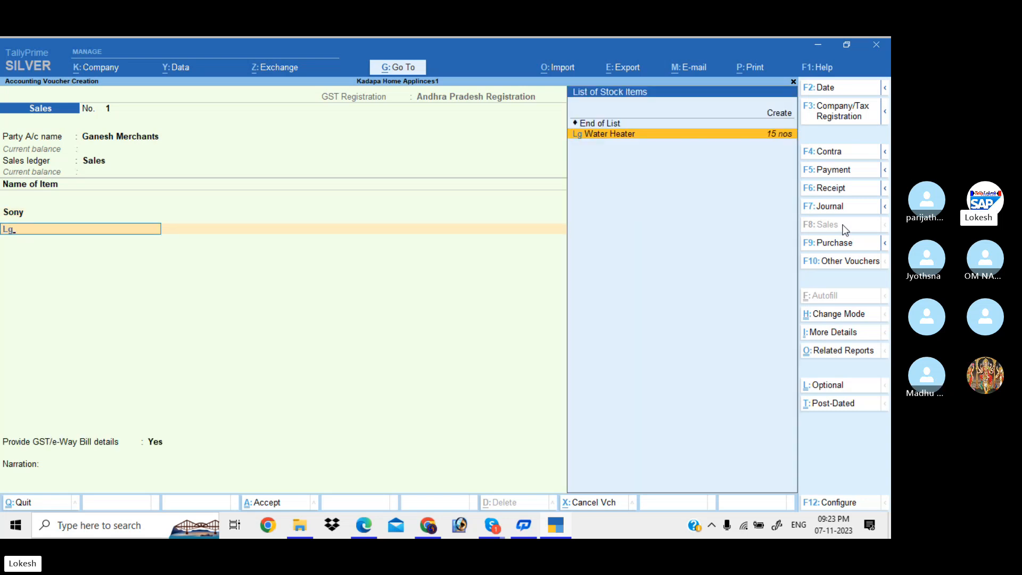
{"action": "key", "text": "Return"}
{"action": "type", "text": "8"}
{"action": "key", "text": "Return"}
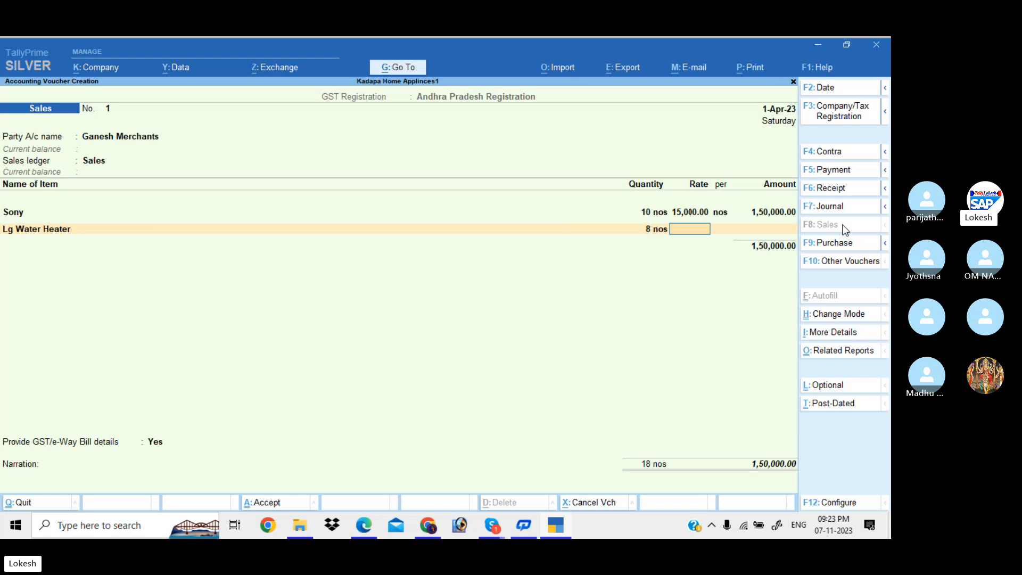
{"action": "type", "text": "1500"}
{"action": "key", "text": "Return"}
{"action": "key", "text": "Return"}
Add Led Bulb at 10 × 2,000 and Fogg Perfumes at 12 × 500, ending item entry.
{"action": "key", "text": "Return"}
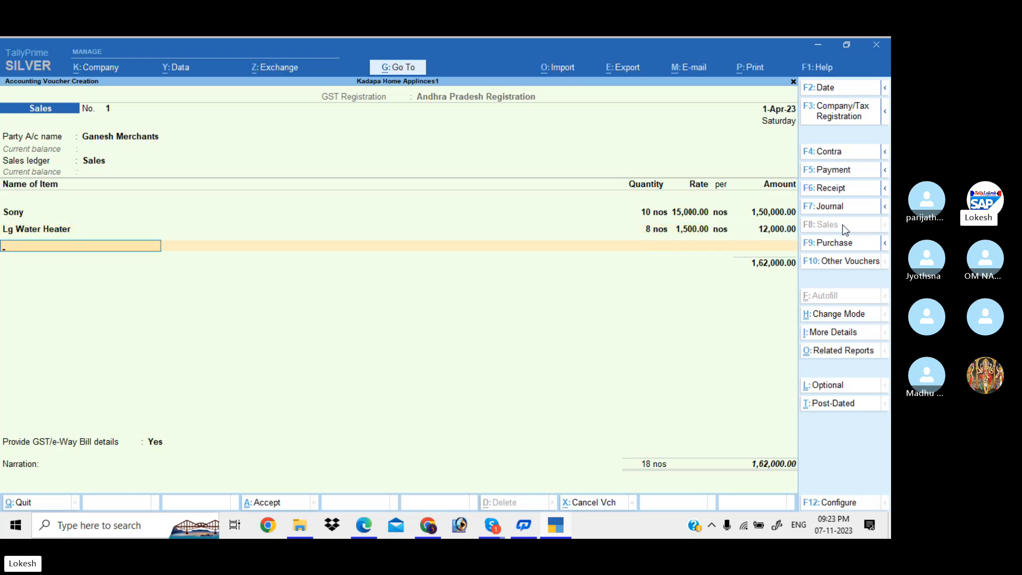
{"action": "key", "text": "Return"}
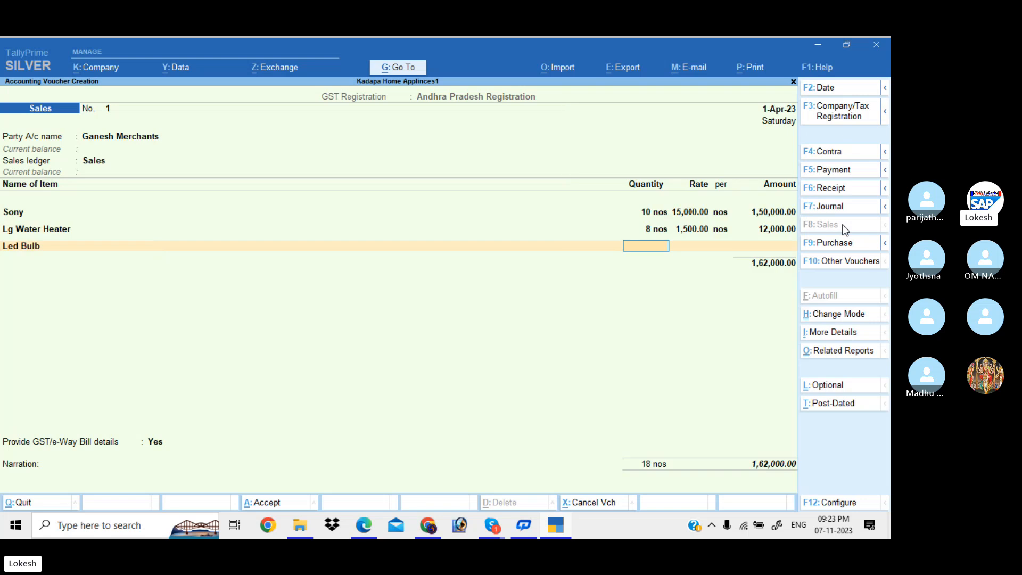
{"action": "type", "text": "10"}
{"action": "key", "text": "Return"}
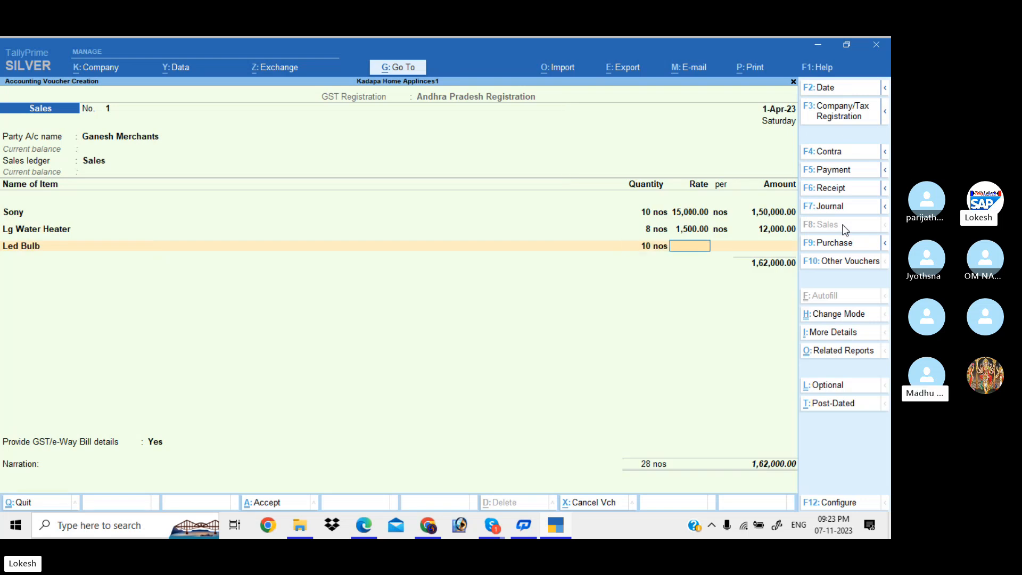
{"action": "type", "text": "2000"}
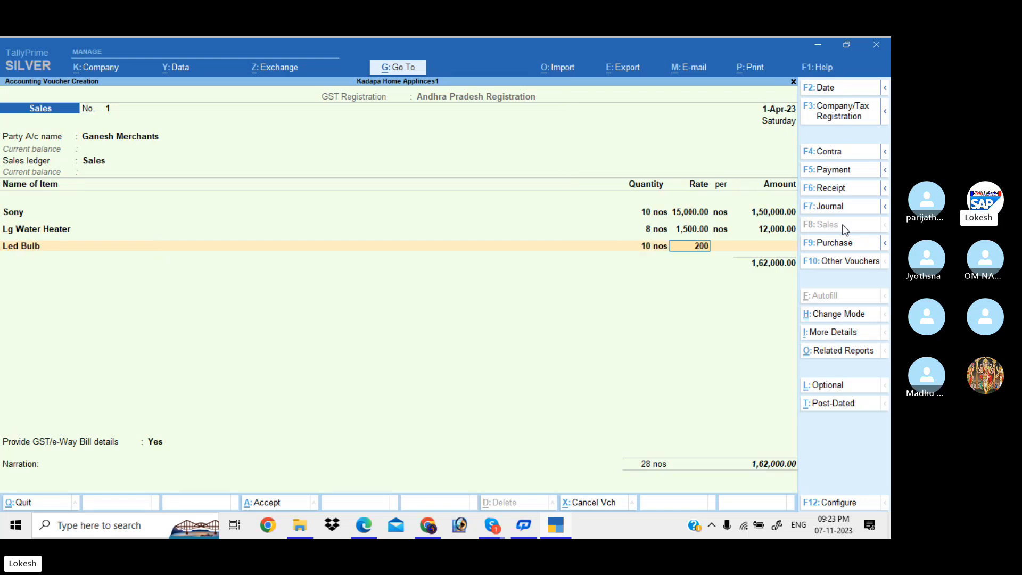
{"action": "key", "text": "Return"}
{"action": "key", "text": "Return"}
{"action": "key", "text": "Return"}
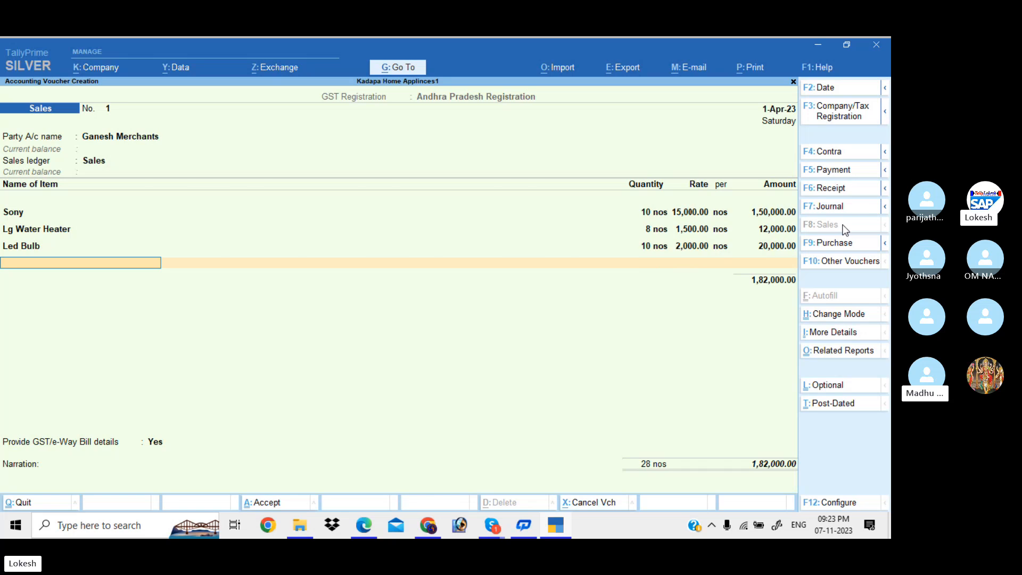
{"action": "type", "text": "fog"}
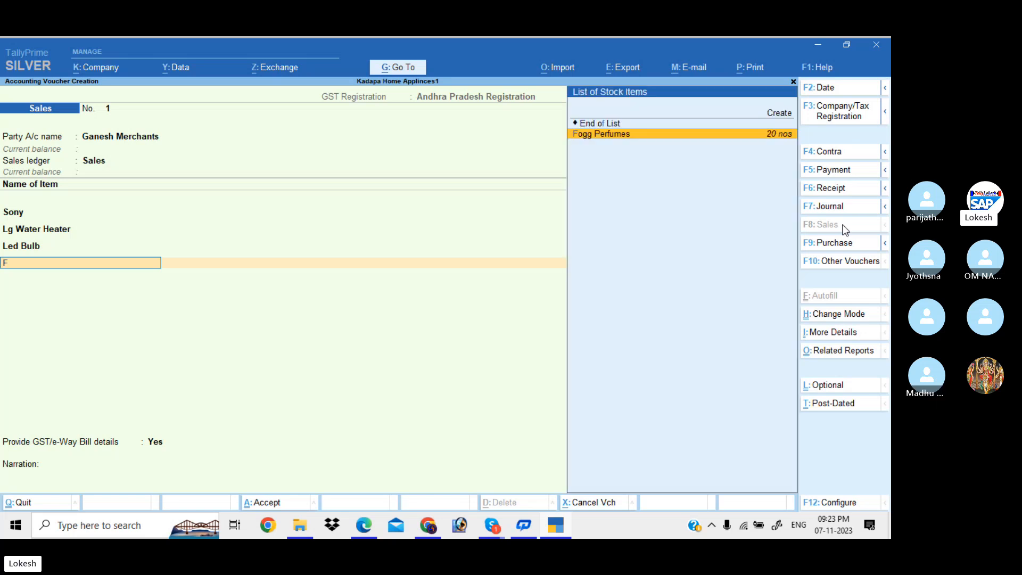
{"action": "key", "text": "Return"}
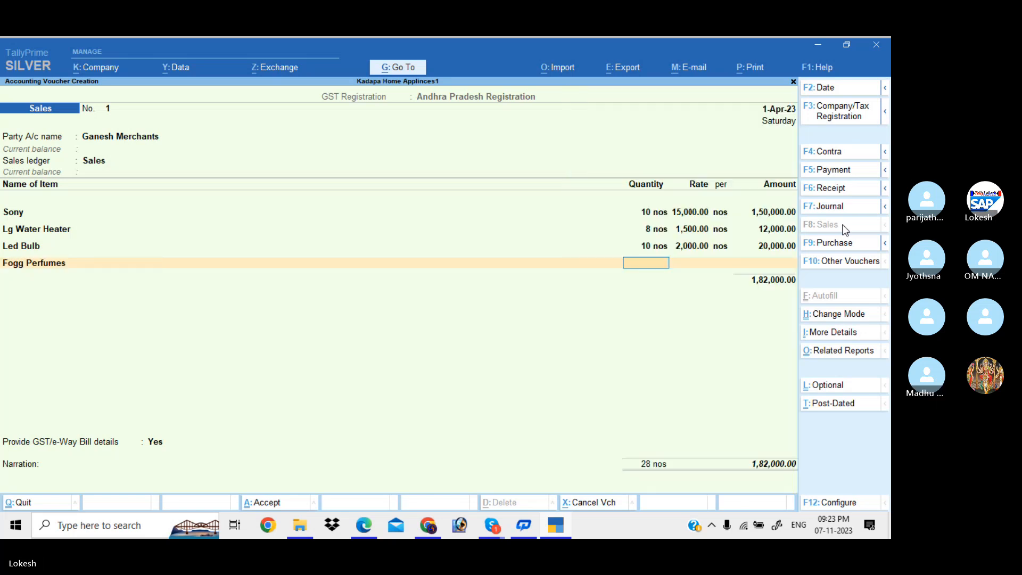
{"action": "type", "text": "12"}
{"action": "key", "text": "Return"}
{"action": "type", "text": "500"}
{"action": "key", "text": "Return"}
{"action": "key", "text": "Return"}
{"action": "key", "text": "Return"}
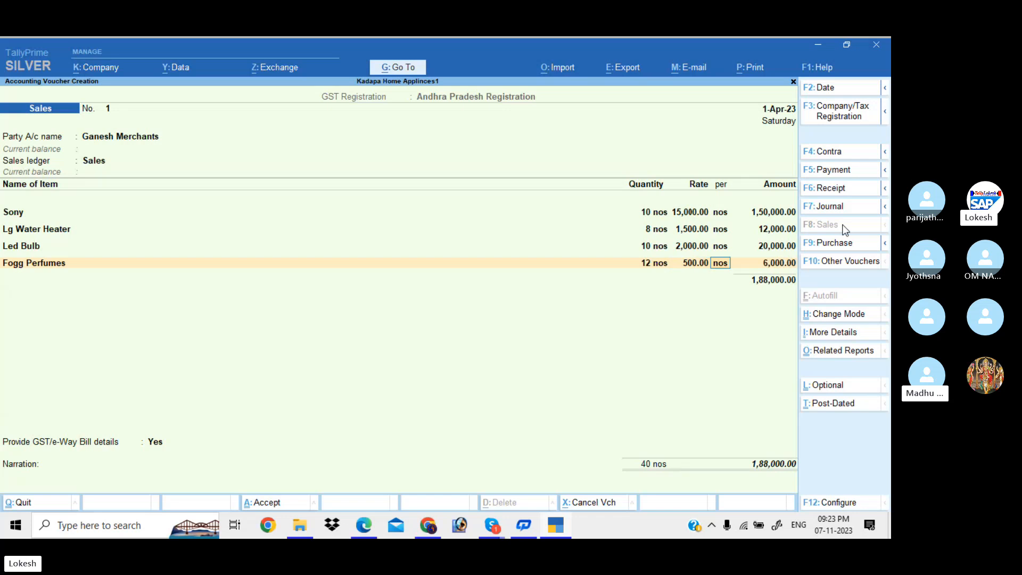
{"action": "key", "text": "Return"}
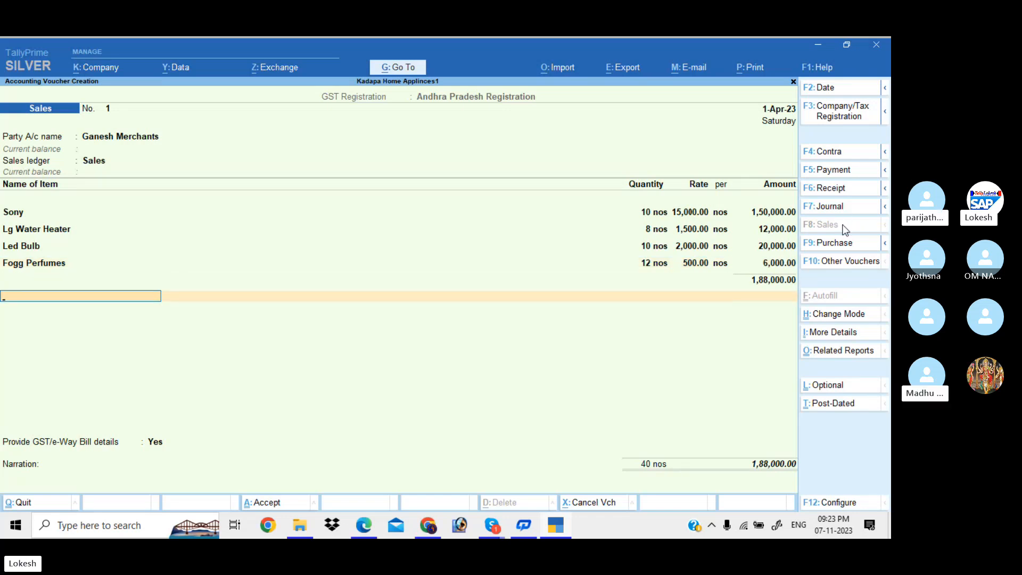
Add CGST and SGST of 15,840.00 each, bringing the sales voucher to 2,19,680.00.
{"action": "type", "text": "Cg"}
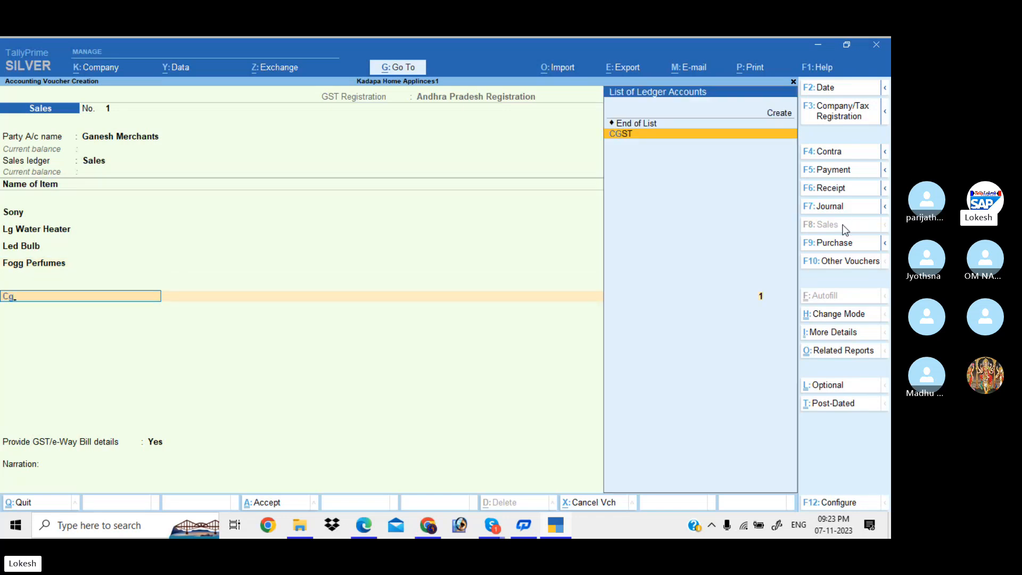
{"action": "key", "text": "Return"}
{"action": "type", "text": "sg."}
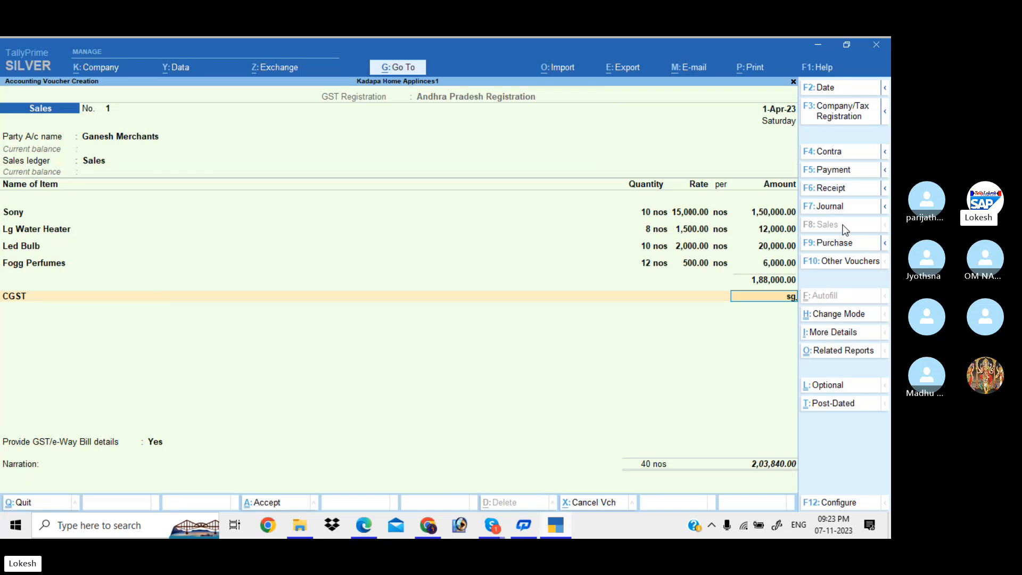
{"action": "key", "text": "BackSpace"}
{"action": "key", "text": "Return"}
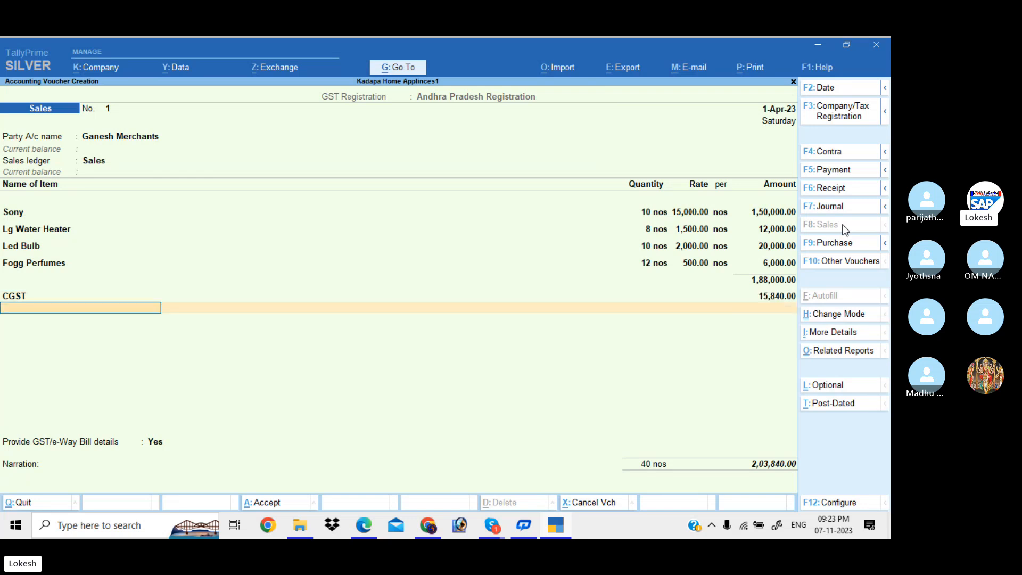
{"action": "type", "text": "sg"}
{"action": "key", "text": "Return"}
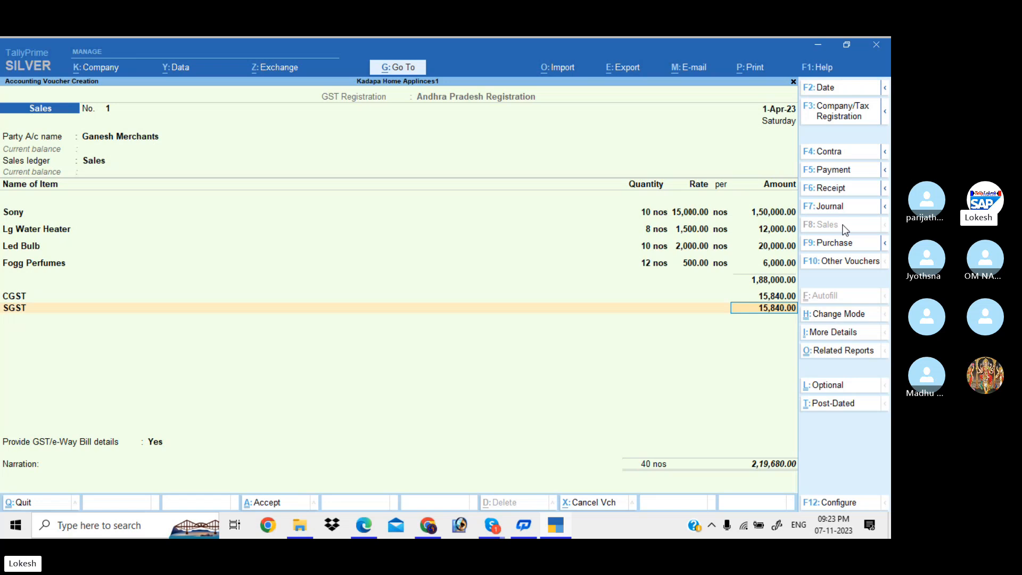
{"action": "left_click", "coordinate": [841, 352]}
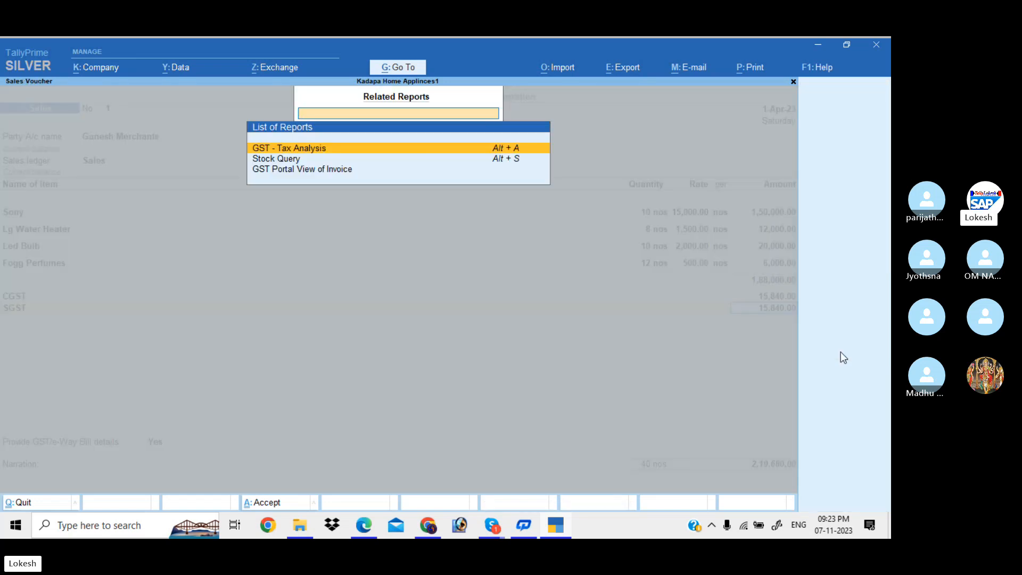
{"action": "key", "text": "Return"}
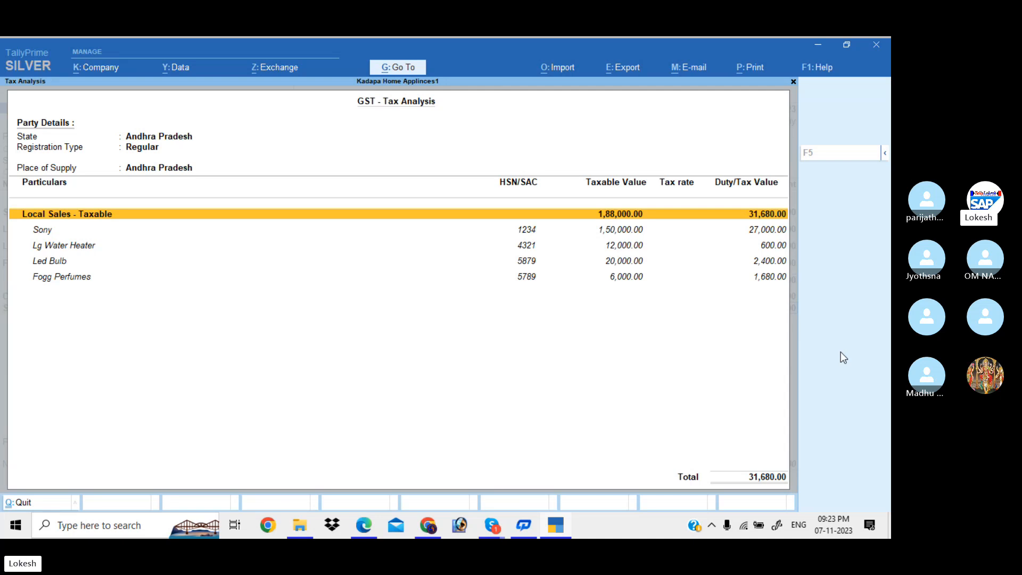
{"action": "key", "text": "alt+F5"}
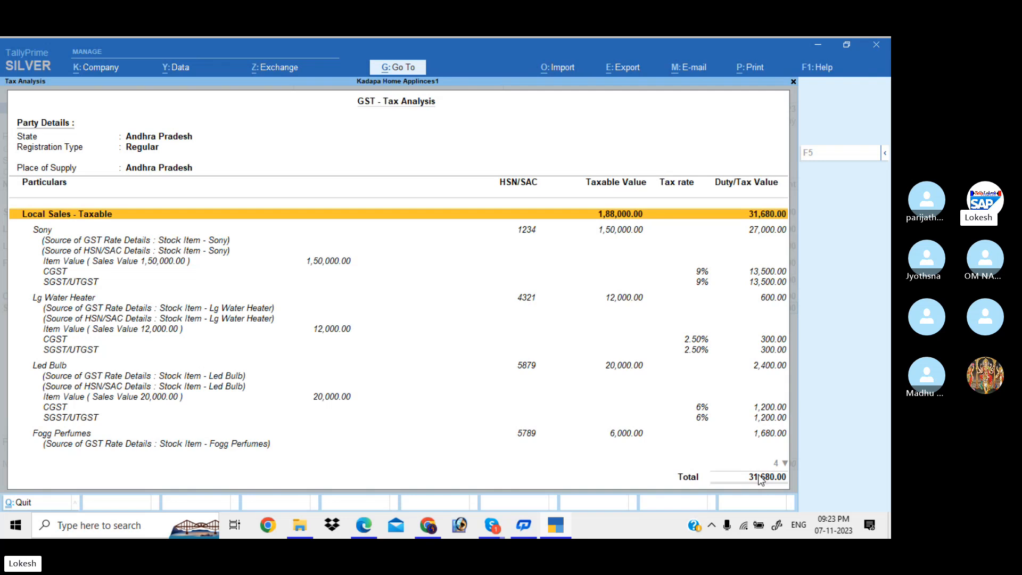
{"action": "key", "text": "Escape"}
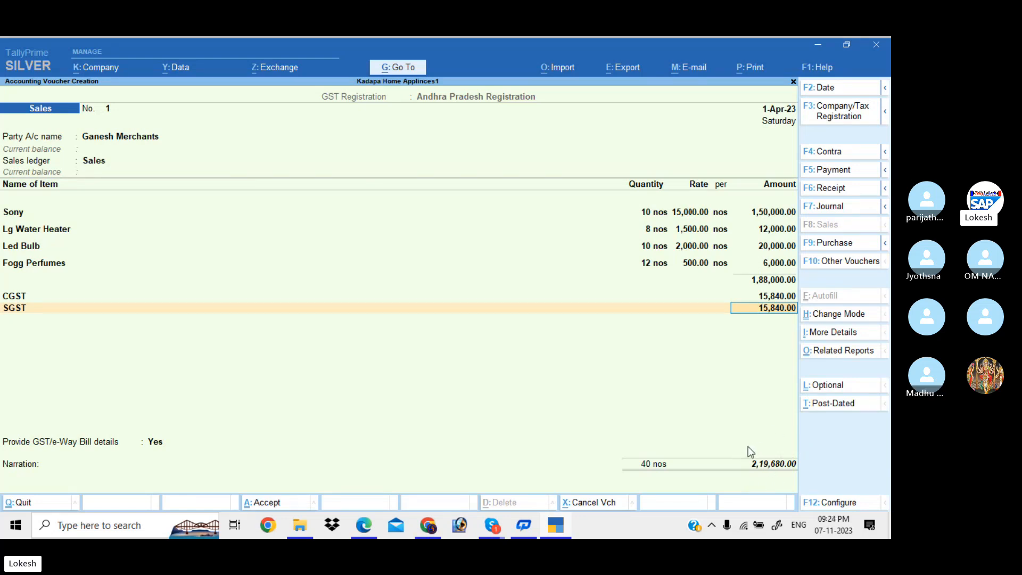
Skip GST/e-Way Bill details, decline e-Way Bill generation, and save Sales voucher No. 1 for 2,19,680.00.
{"action": "key", "text": "Return"}
{"action": "key", "text": "Return"}
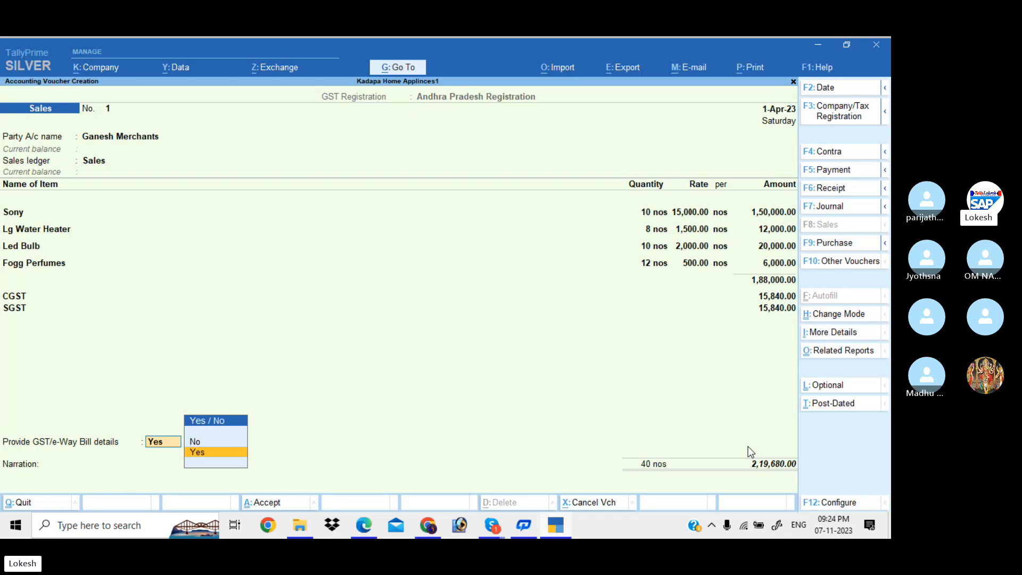
{"action": "key", "text": "Return"}
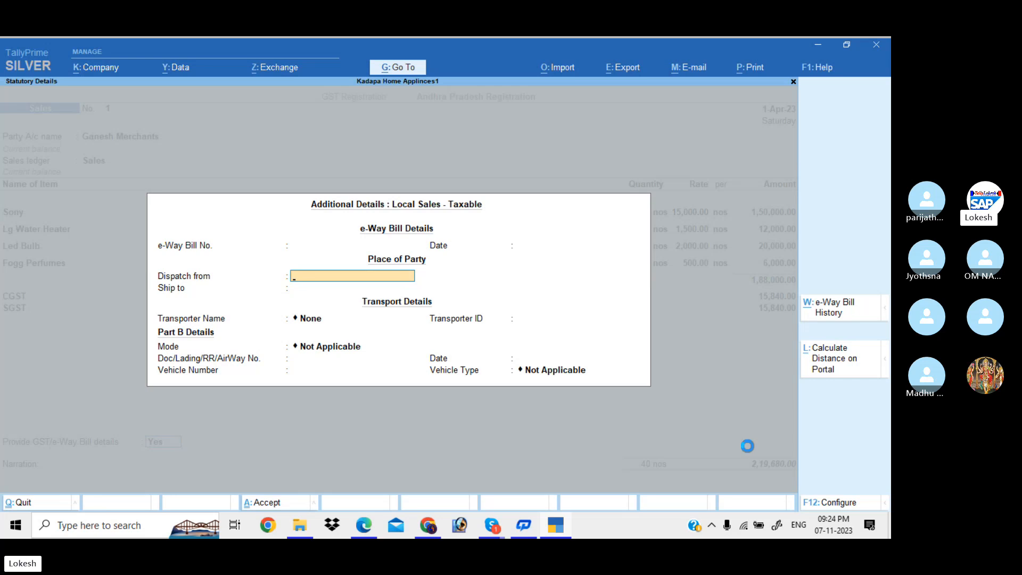
{"action": "key", "text": "Escape"}
{"action": "key", "text": "Return"}
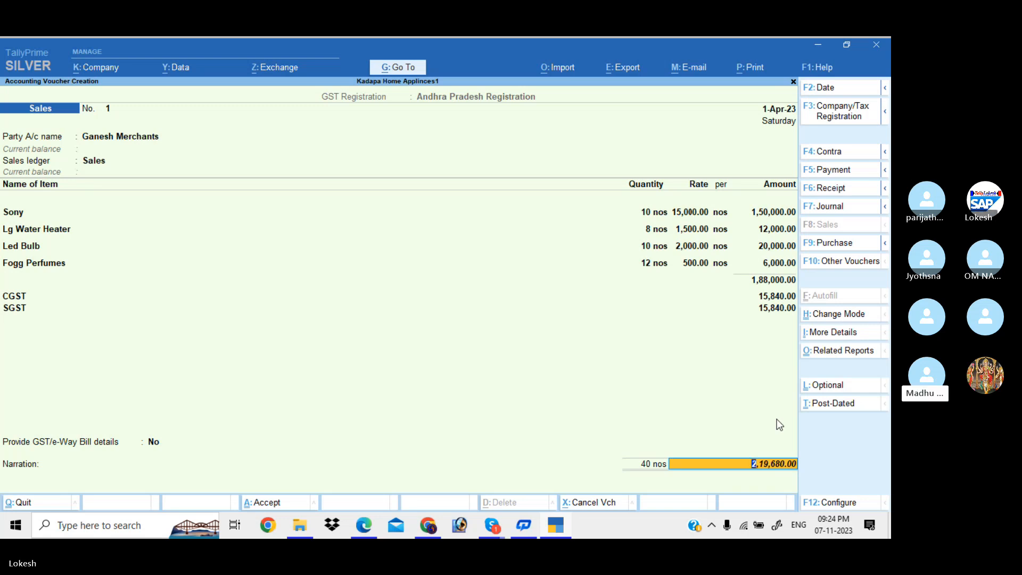
{"action": "key", "text": "Return"}
{"action": "key", "text": "Return"}
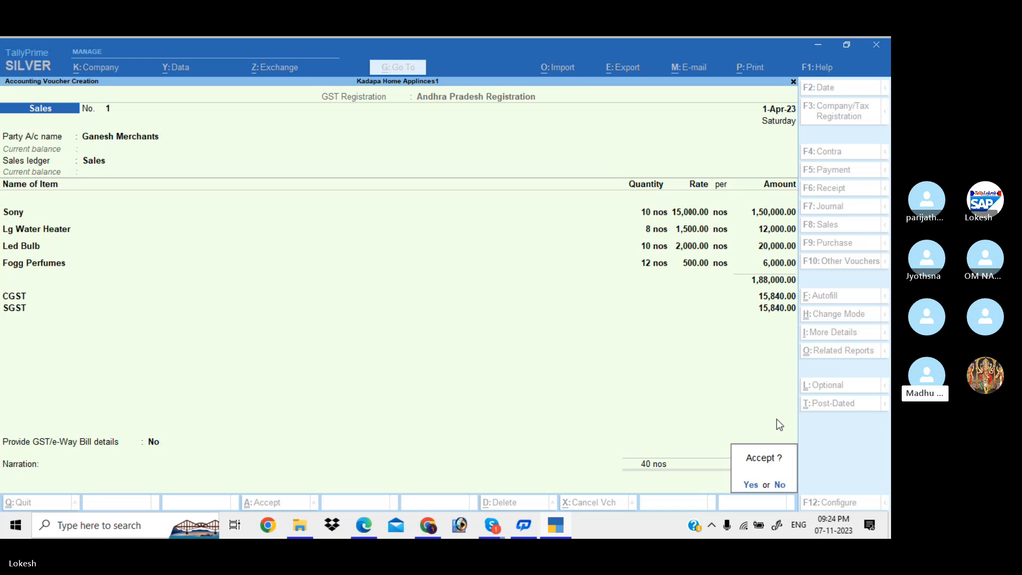
{"action": "key", "text": "Return"}
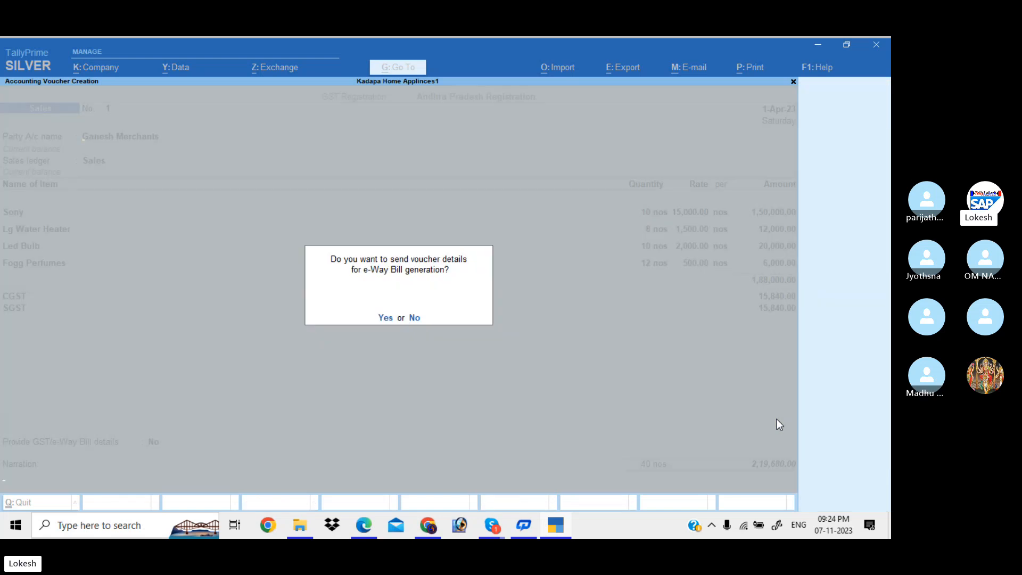
{"action": "key", "text": "n"}
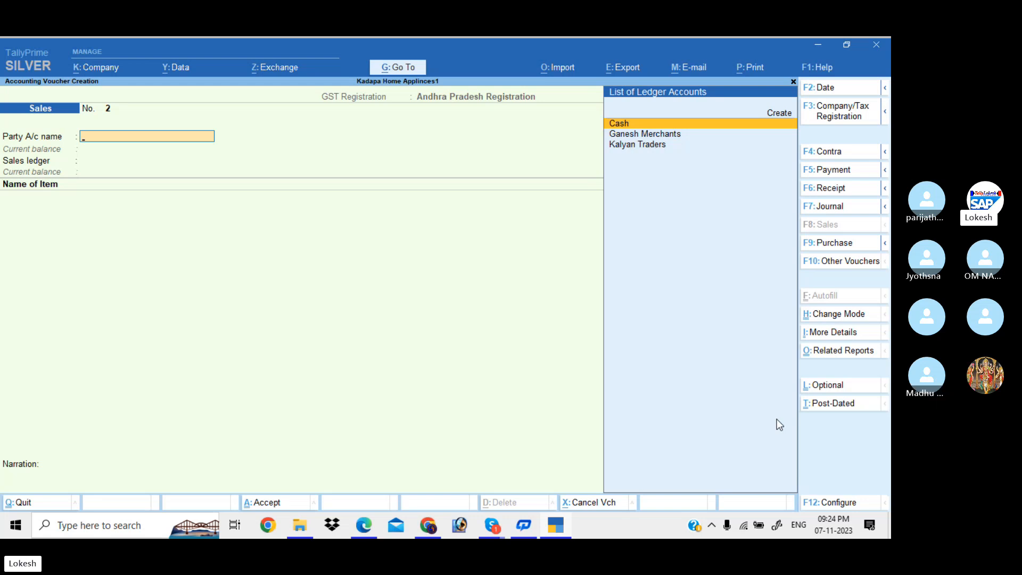
Save a Payment voucher debiting Kalyan Traders 1,00,000 against Cash.
{"action": "left_click", "coordinate": [849, 170]}
{"action": "type", "text": "k"}
{"action": "key", "text": "Return"}
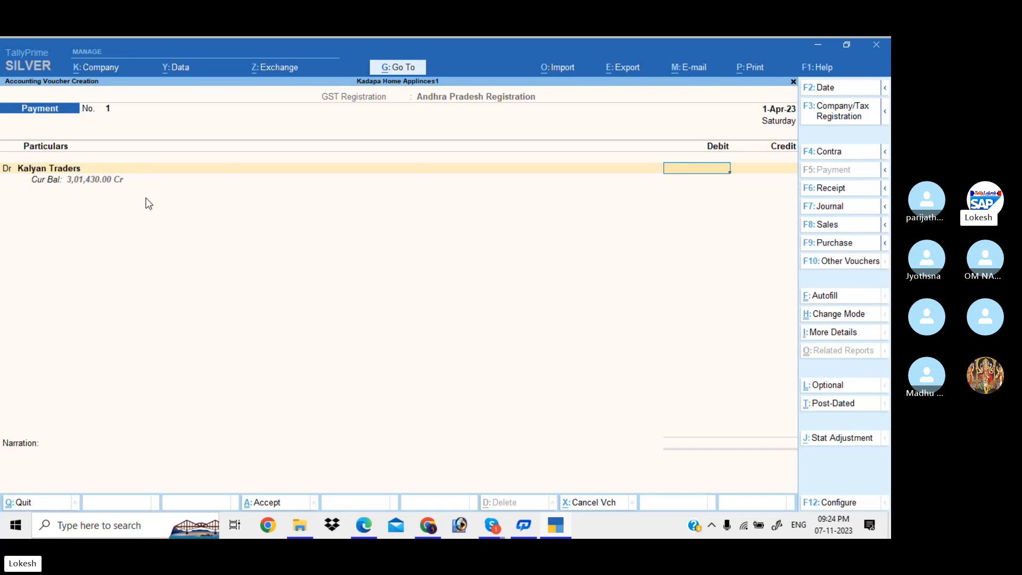
{"action": "type", "text": "100000"}
{"action": "key", "text": "Return"}
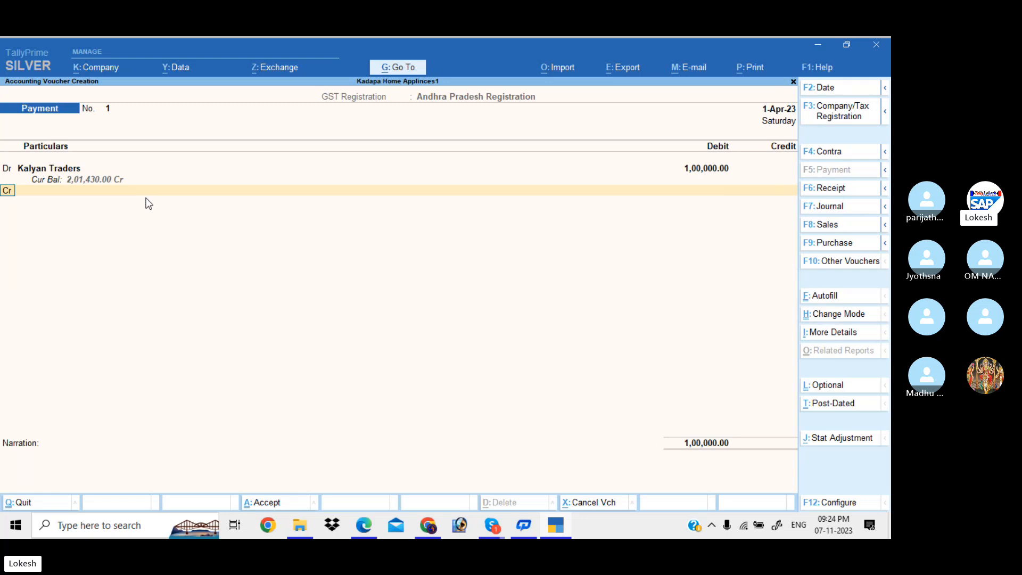
{"action": "key", "text": "Down"}
{"action": "key", "text": "Return"}
{"action": "key", "text": "Return"}
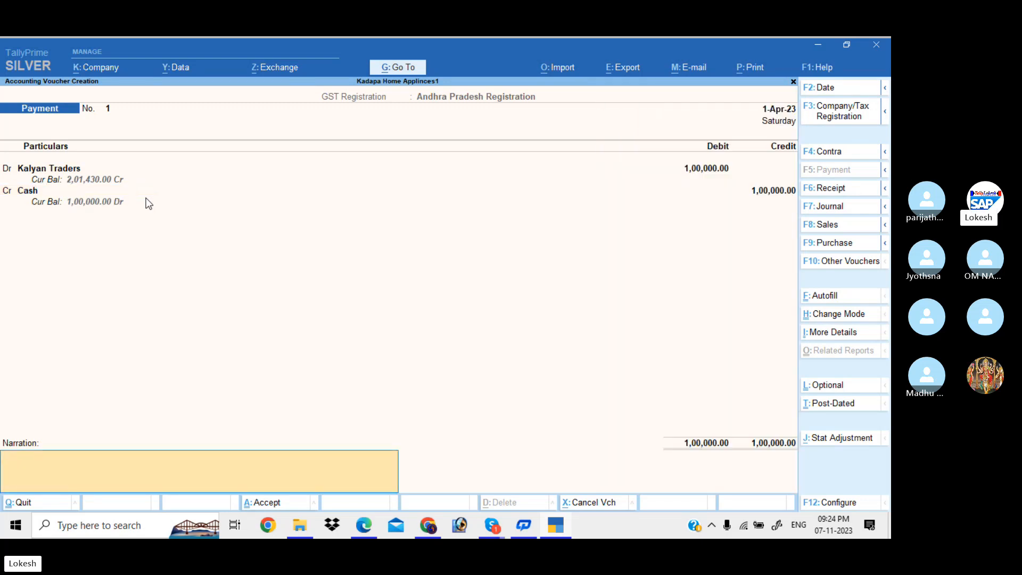
{"action": "key", "text": "Return"}
{"action": "key", "text": "Return"}
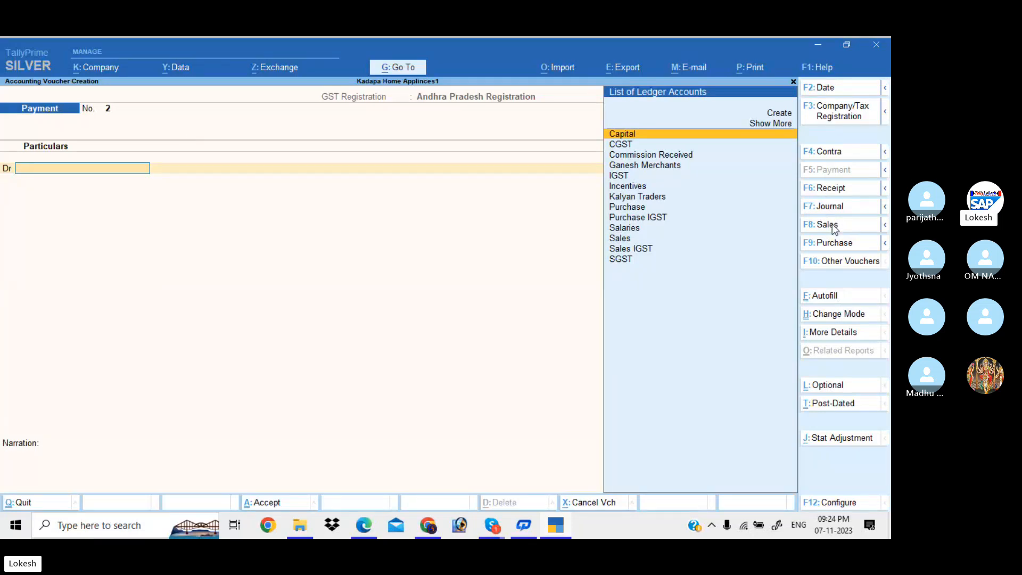
Enter a Receipt voucher crediting Ganesh Merchants 1,10,000 with Cash debited.
{"action": "left_click", "coordinate": [839, 190]}
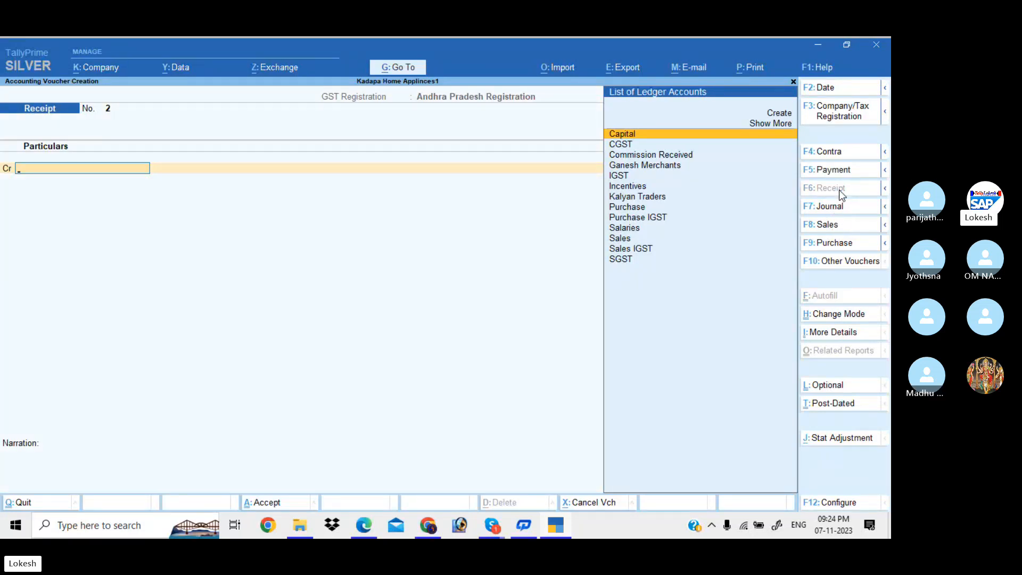
{"action": "key", "text": "Down"}
{"action": "key", "text": "Down"}
{"action": "key", "text": "Down"}
{"action": "key", "text": "Return"}
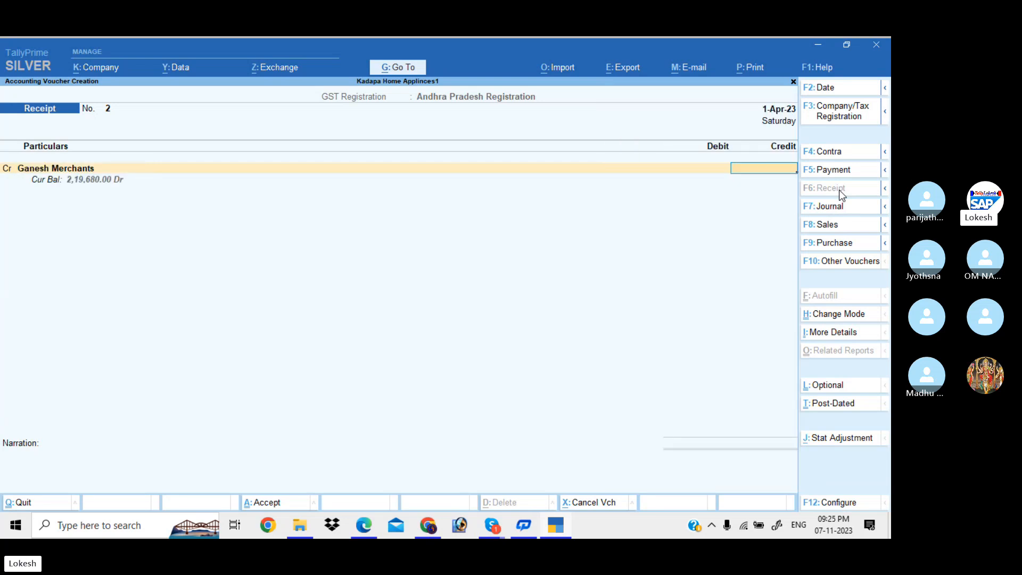
{"action": "type", "text": "110000"}
{"action": "key", "text": "Return"}
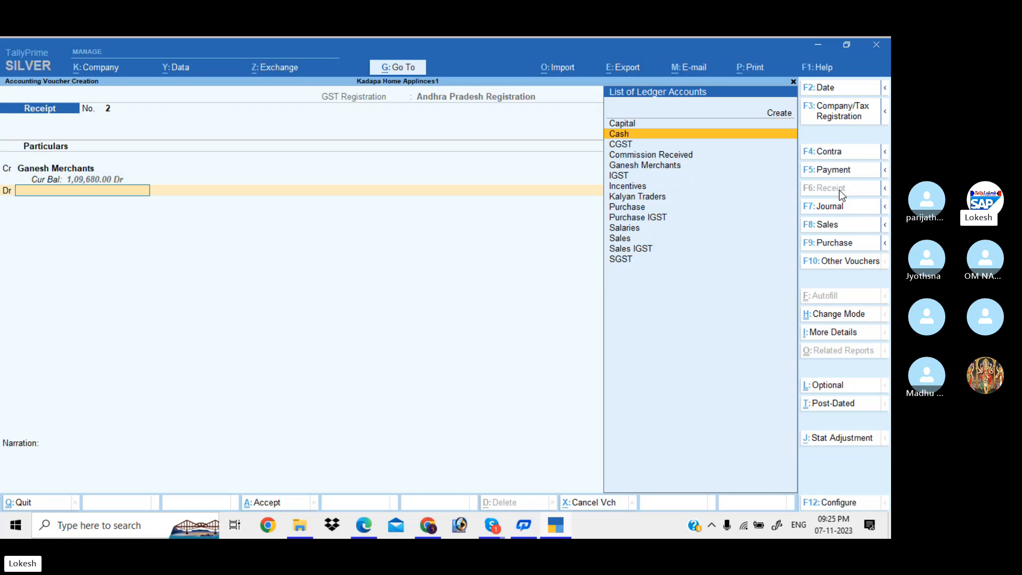
{"action": "key", "text": "Return"}
{"action": "key", "text": "Return"}
{"action": "key", "text": "Return"}
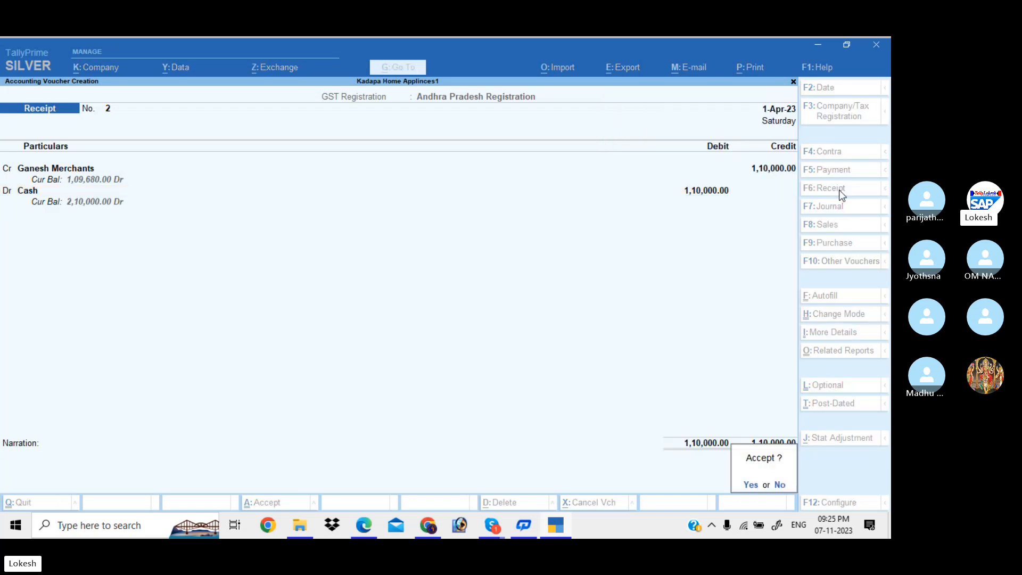
{"action": "key", "text": "Return"}
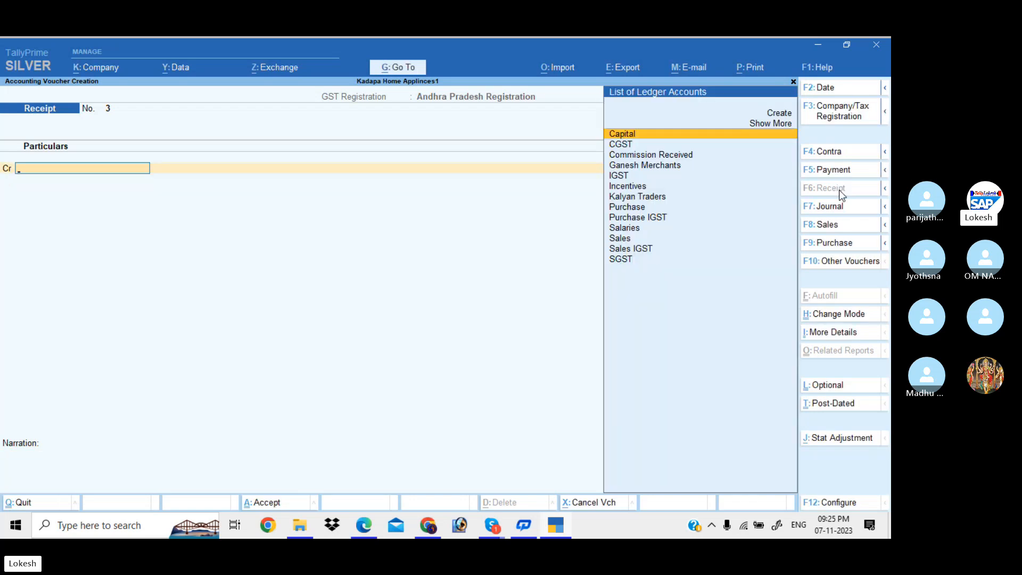
Save a Payment voucher debiting Salaries 50,000 and Incentives 9,400.
{"action": "left_click", "coordinate": [844, 167]}
{"action": "type", "text": "Sa"}
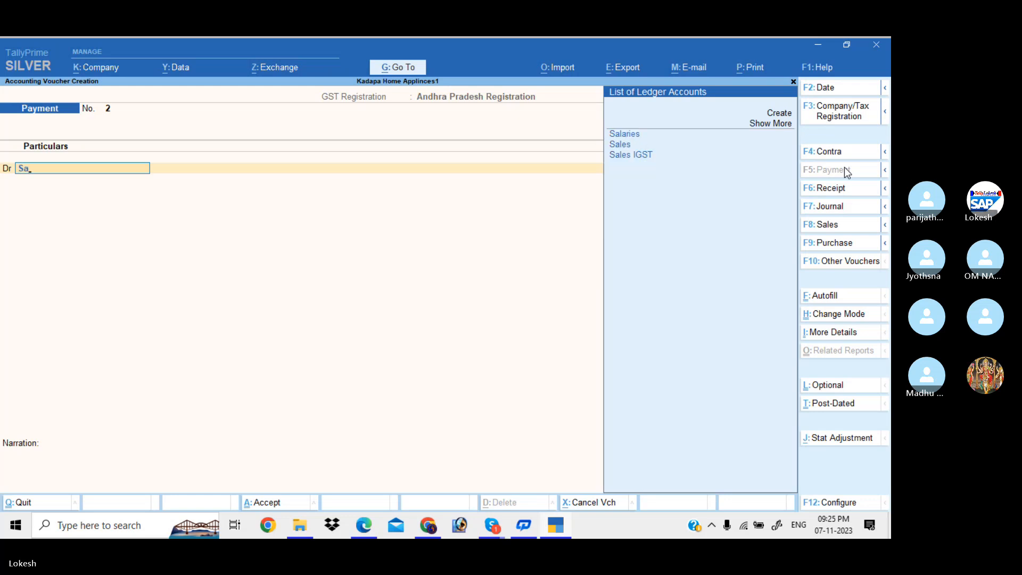
{"action": "key", "text": "Return"}
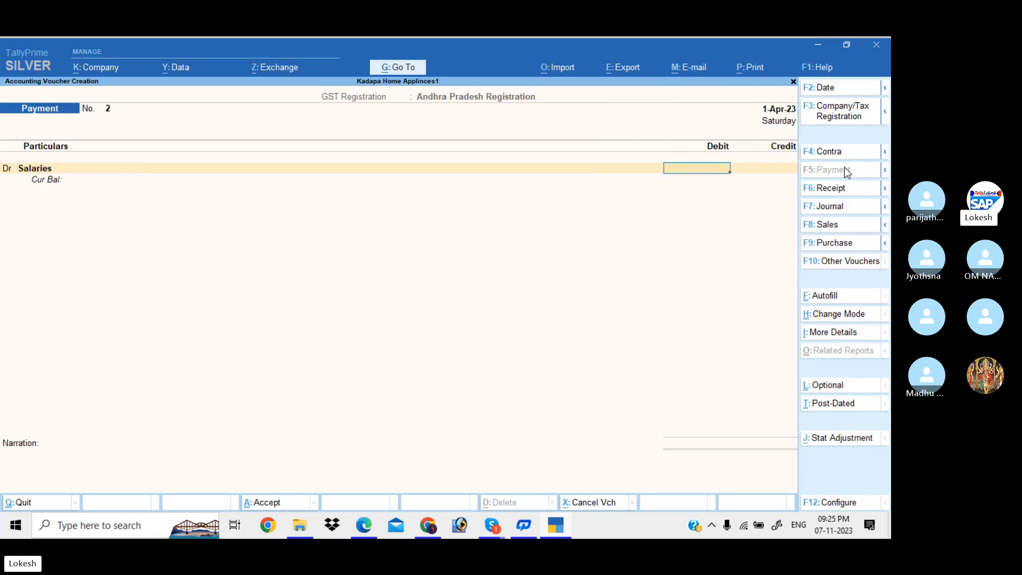
{"action": "type", "text": "50000"}
{"action": "key", "text": "Return"}
{"action": "type", "text": "d"}
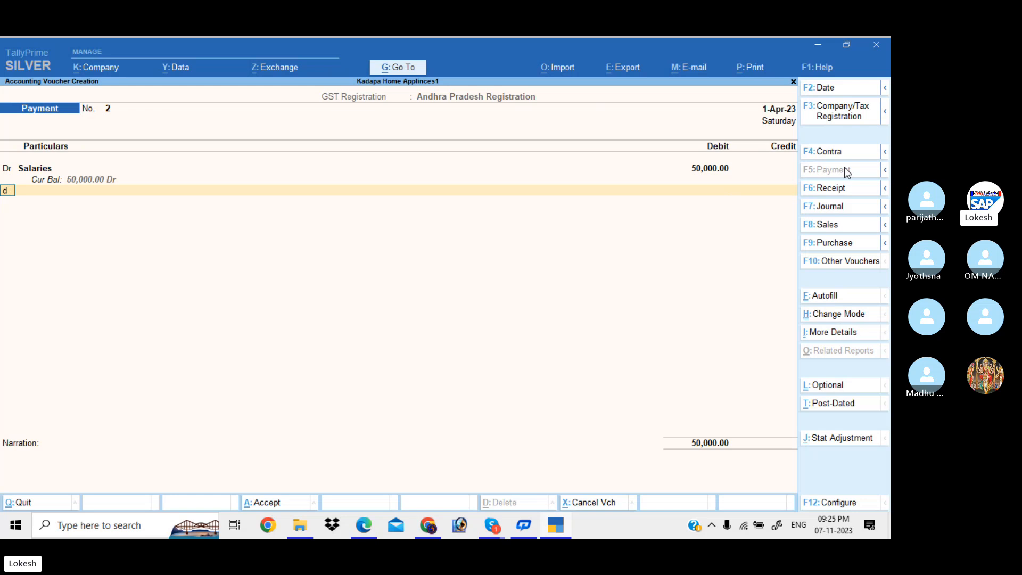
{"action": "key", "text": "Return"}
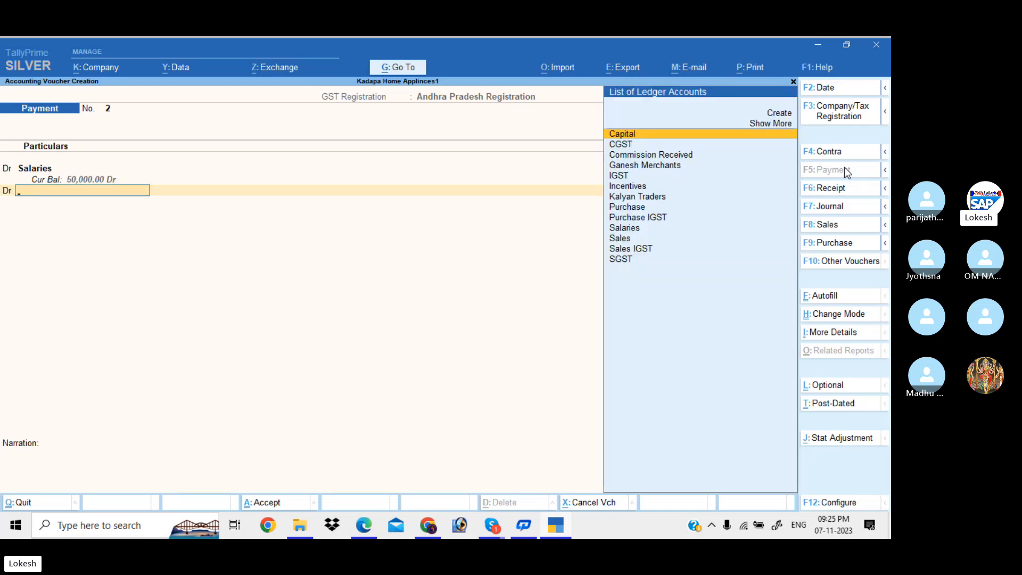
{"action": "type", "text": "inc"}
{"action": "key", "text": "Return"}
{"action": "type", "text": "940"}
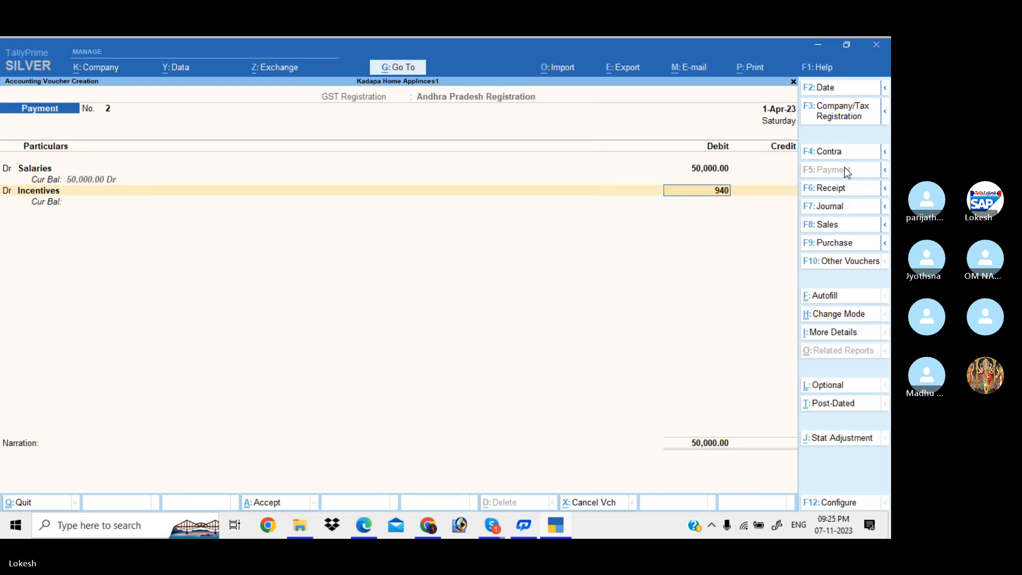
{"action": "type", "text": "0"}
{"action": "key", "text": "Return"}
{"action": "key", "text": "Return"}
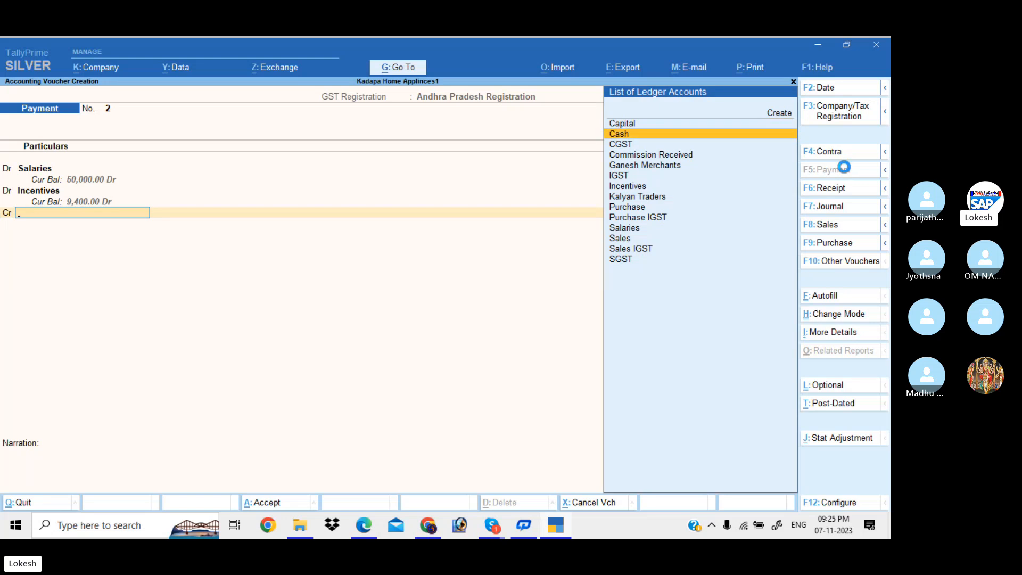
{"action": "key", "text": "Return"}
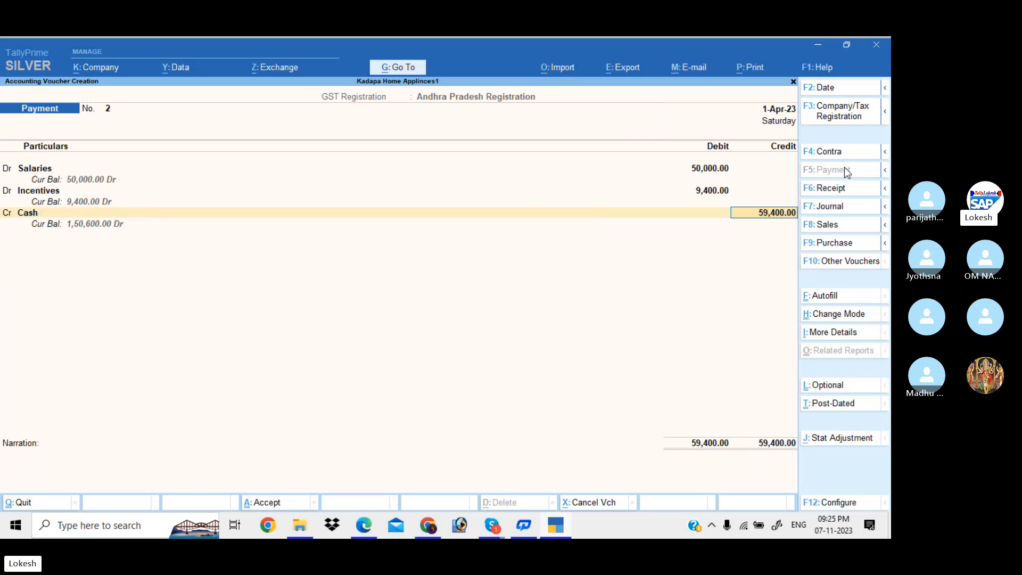
{"action": "key", "text": "Return"}
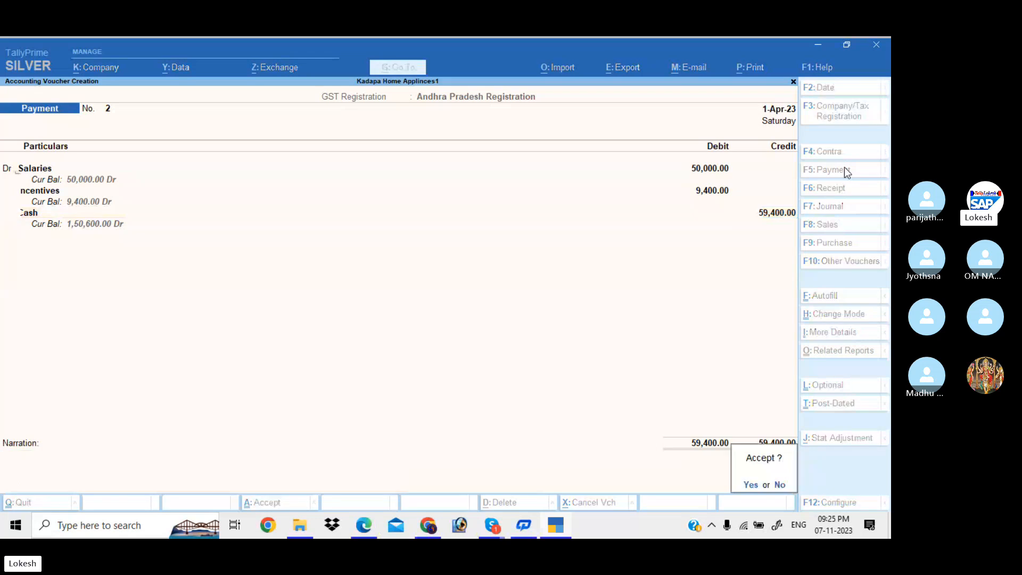
{"action": "key", "text": "Return"}
Record Receipt No. 3 crediting Commission Received 1,000 into Cash, then quit voucher entry.
{"action": "left_click", "coordinate": [840, 194]}
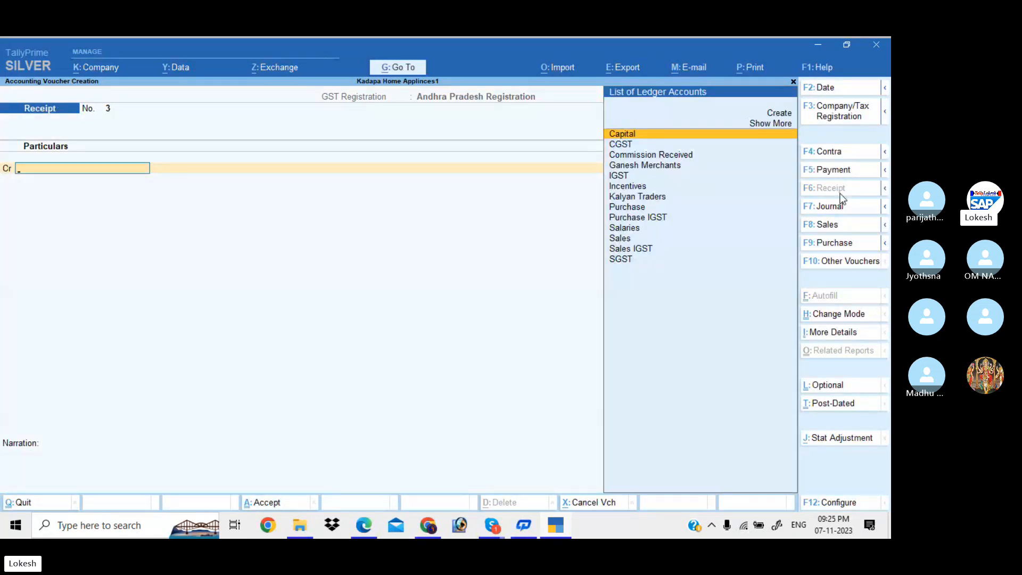
{"action": "type", "text": "C"}
{"action": "key", "text": "Down"}
{"action": "key", "text": "Down"}
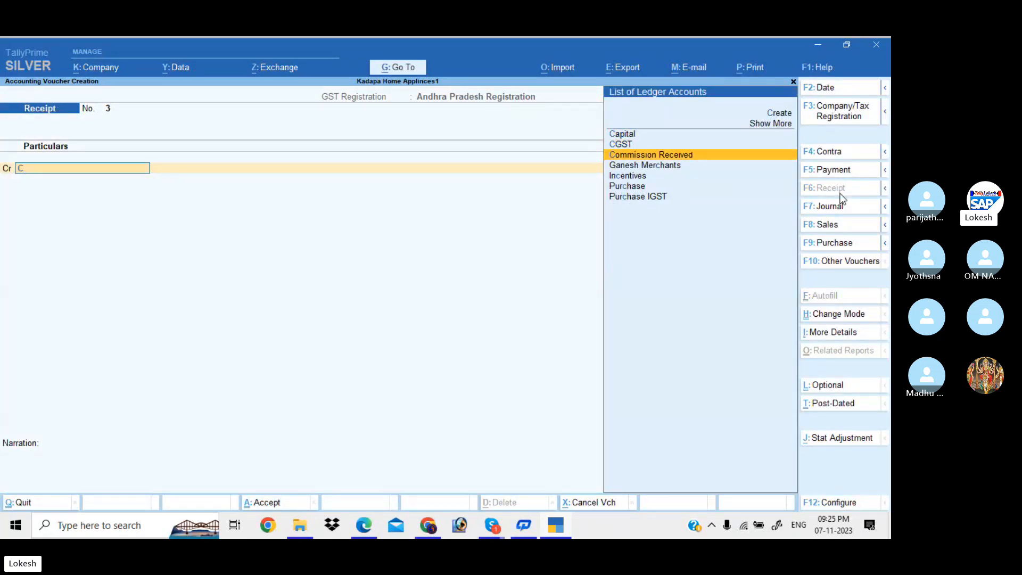
{"action": "key", "text": "Return"}
{"action": "type", "text": "1,000"}
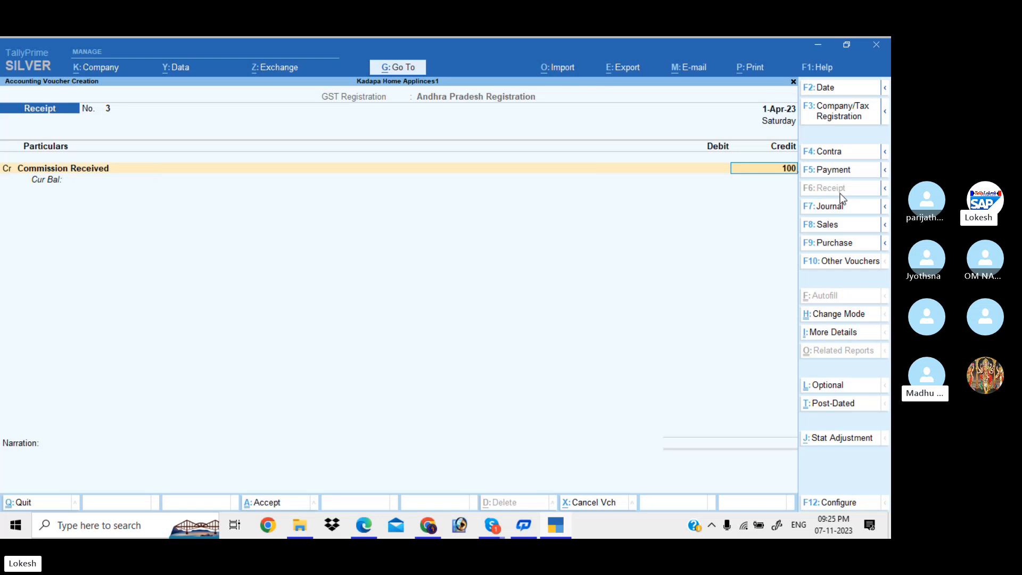
{"action": "key", "text": "Return"}
{"action": "key", "text": "Return"}
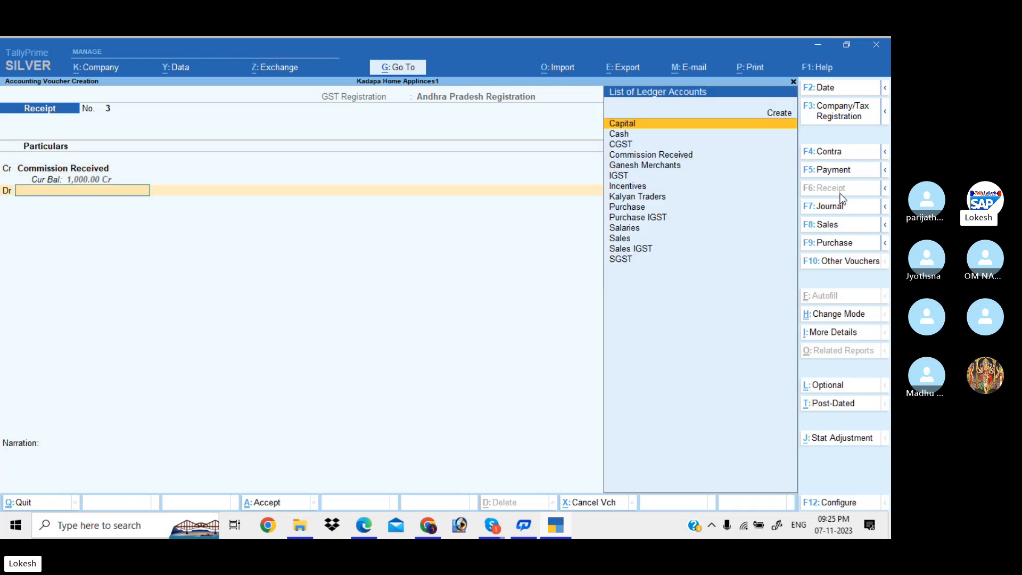
{"action": "key", "text": "Down"}
{"action": "key", "text": "Return"}
{"action": "key", "text": "Return"}
{"action": "key", "text": "Return"}
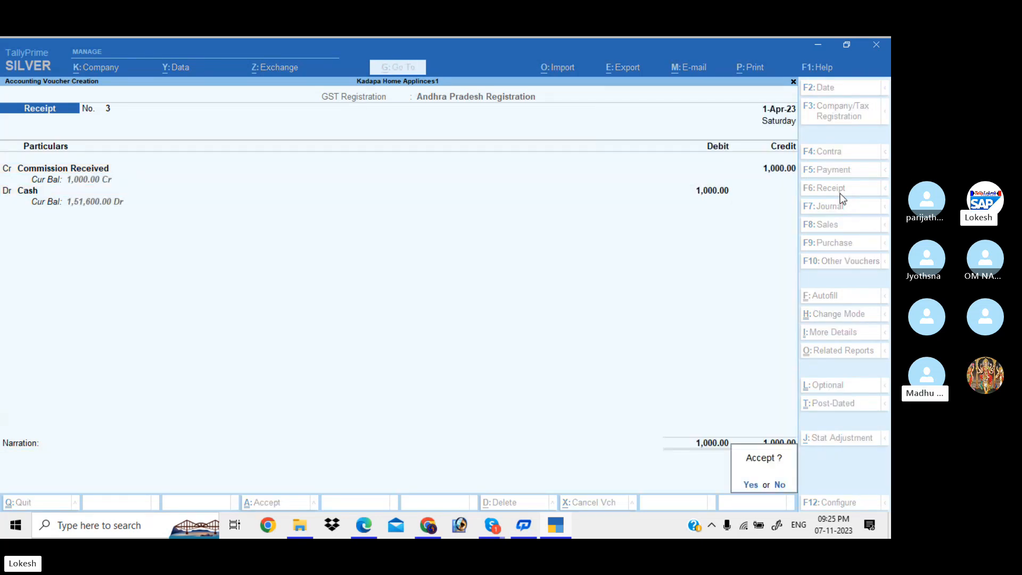
{"action": "key", "text": "Return"}
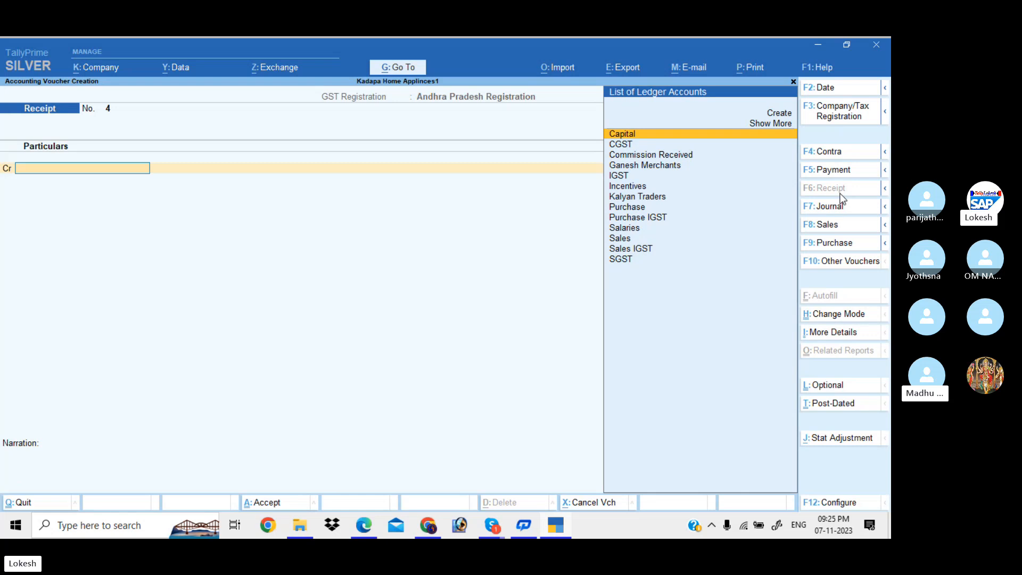
{"action": "key", "text": "Escape"}
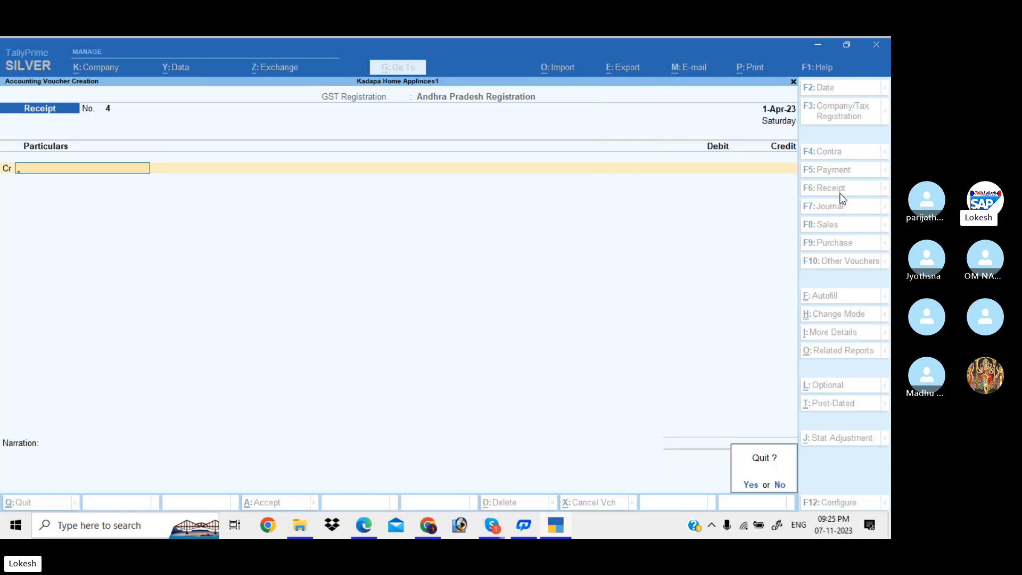
{"action": "key", "text": "Return"}
{"action": "key", "text": "Down"}
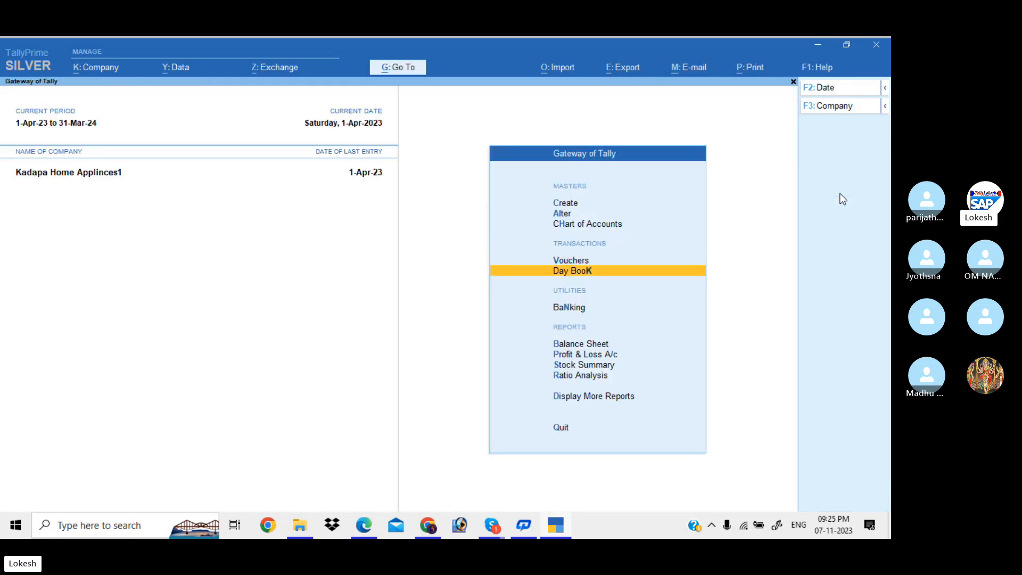
{"action": "key", "text": "Return"}
{"action": "key", "text": "Down"}
{"action": "key", "text": "Down"}
{"action": "key", "text": "Down"}
{"action": "key", "text": "Down"}
{"action": "key", "text": "Down"}
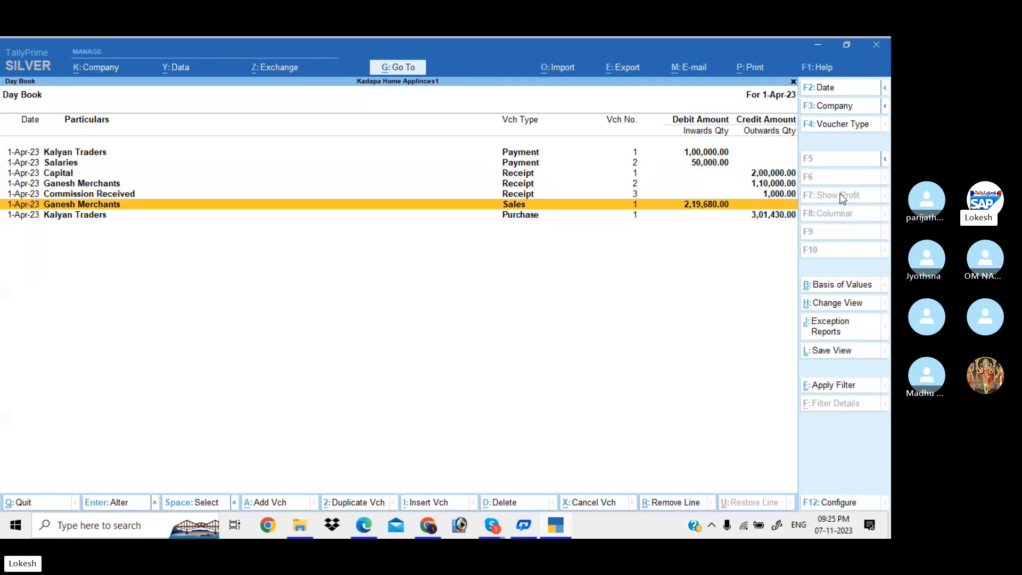
{"action": "key", "text": "Escape"}
{"action": "key", "text": "Down"}
{"action": "key", "text": "Down"}
{"action": "key", "text": "Down"}
{"action": "key", "text": "Return"}
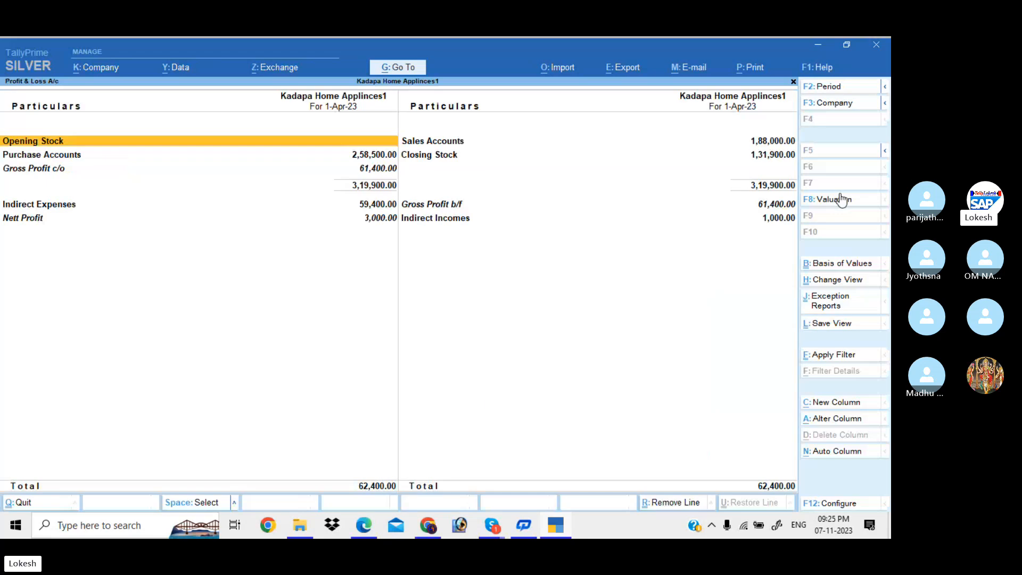
{"action": "key", "text": "alt+F5"}
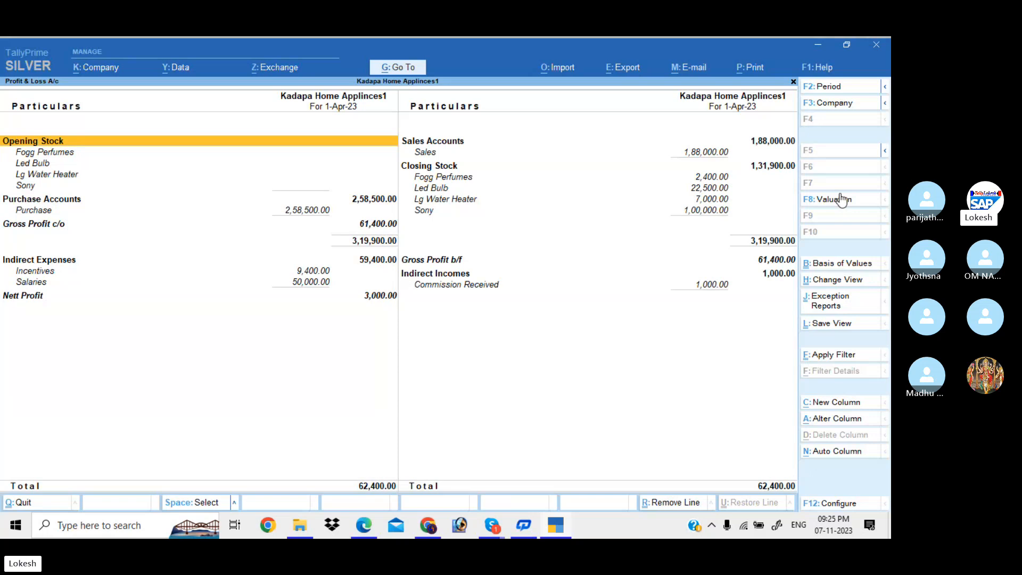
{"action": "key", "text": "Down"}
{"action": "key", "text": "Down"}
{"action": "key", "text": "Down"}
{"action": "key", "text": "Down"}
{"action": "key", "text": "Down"}
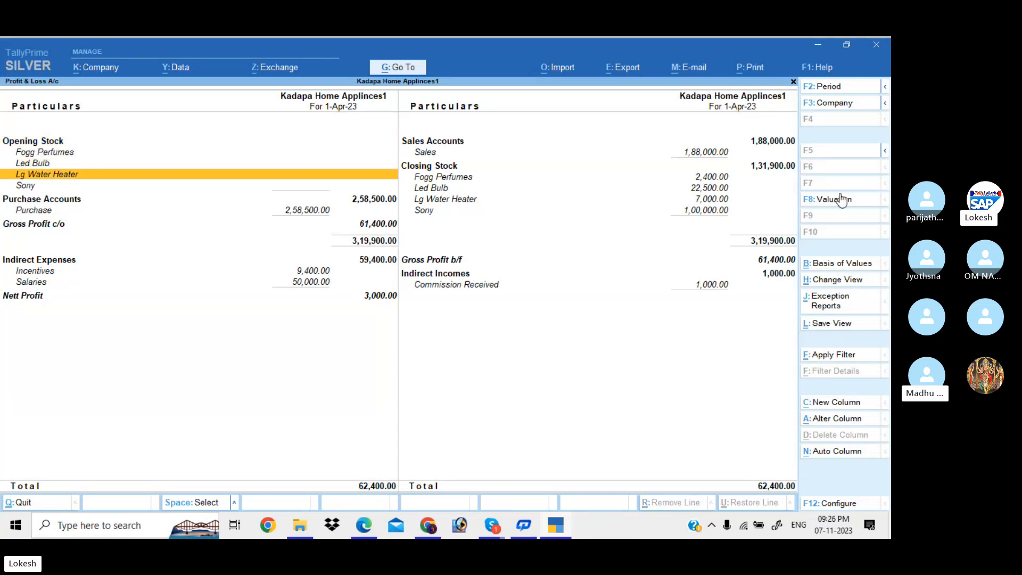
{"action": "key", "text": "Down"}
{"action": "key", "text": "Down"}
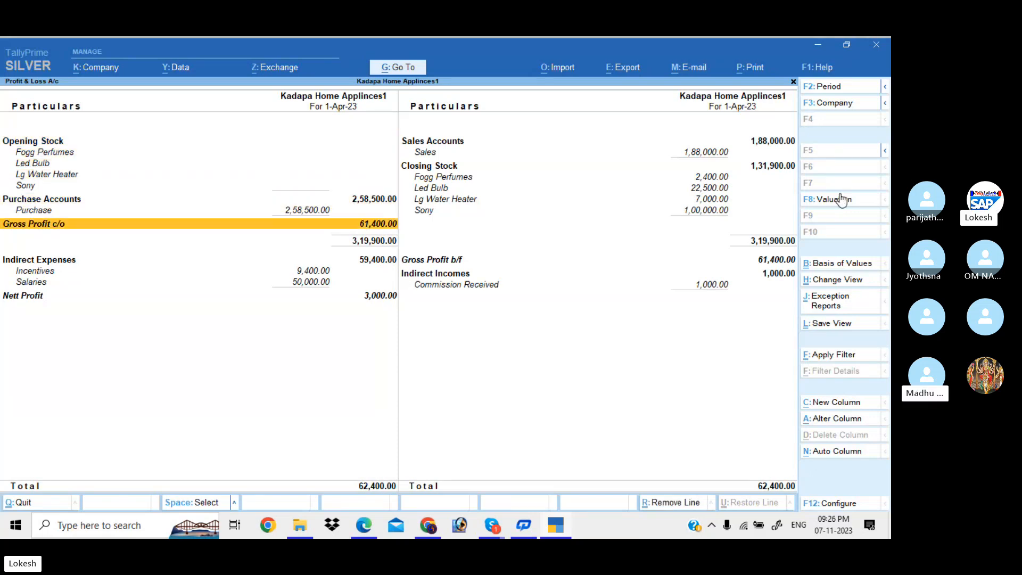
{"action": "key", "text": "Escape"}
Open the Stock Summary and set Show Goods Inwards and Show Goods Outwards to Yes.
{"action": "key", "text": "Down"}
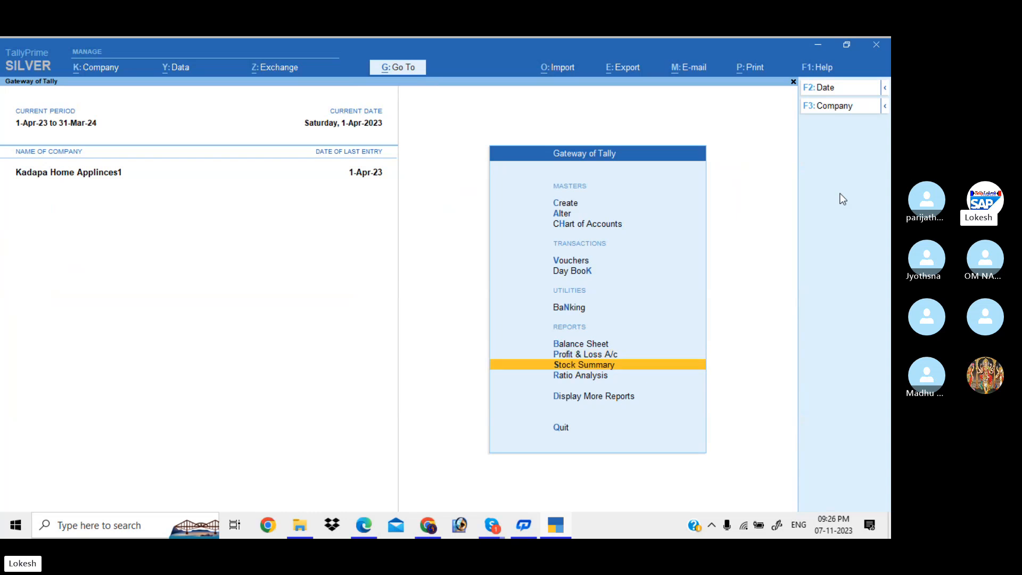
{"action": "key", "text": "Return"}
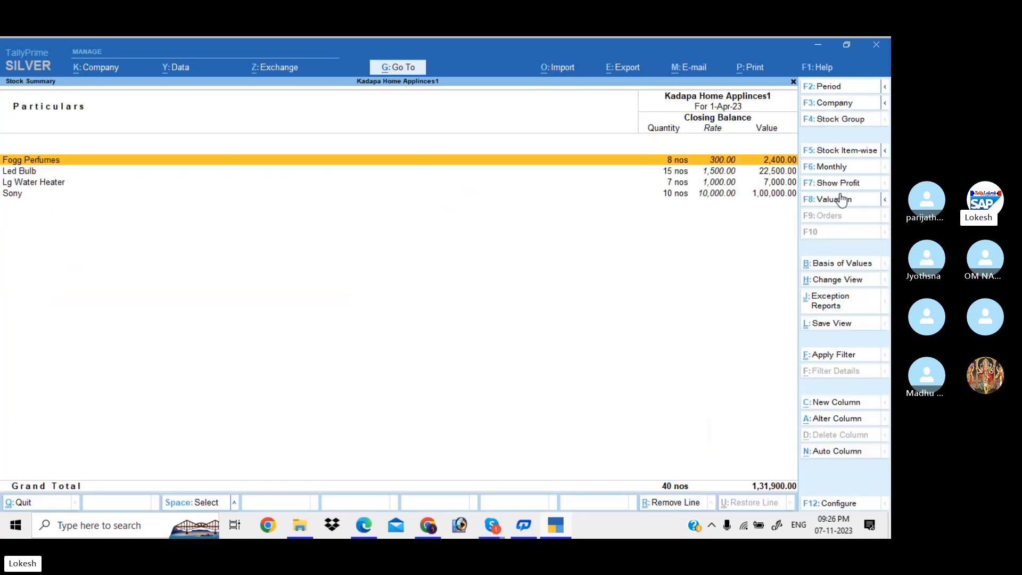
{"action": "left_click", "coordinate": [849, 504]}
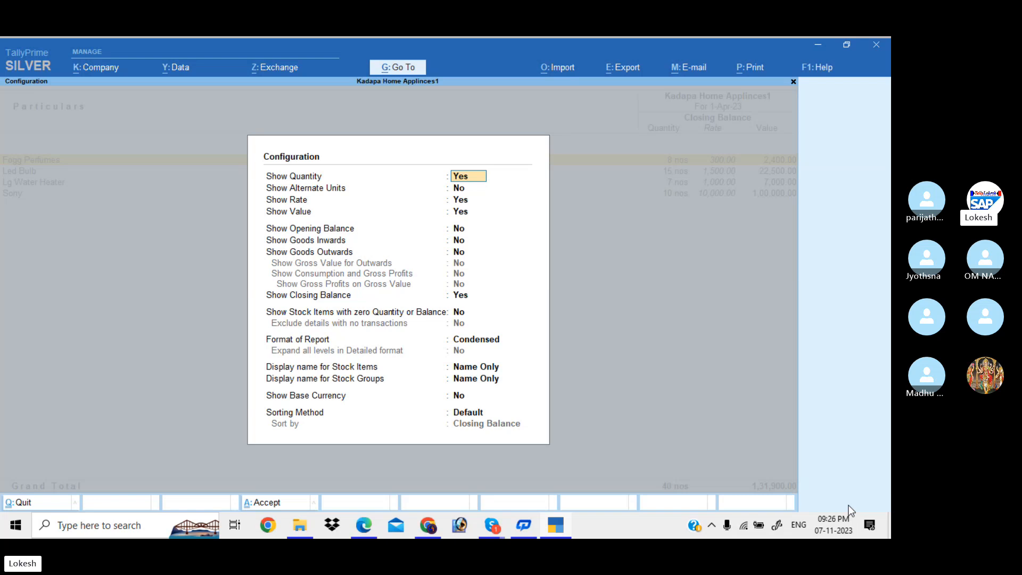
{"action": "key", "text": "Down"}
{"action": "key", "text": "Down"}
{"action": "key", "text": "Down"}
{"action": "key", "text": "Down"}
{"action": "key", "text": "Down"}
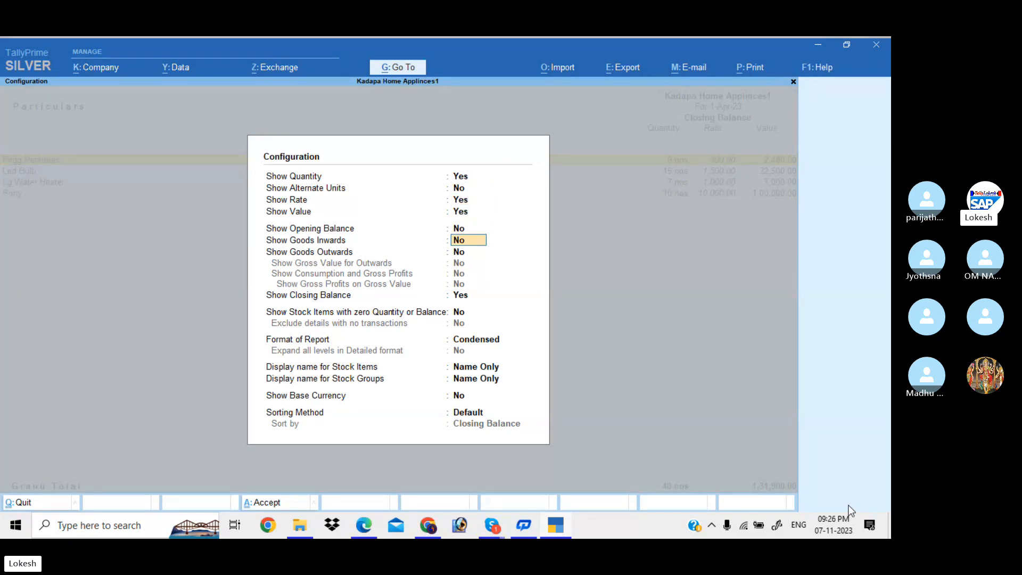
{"action": "type", "text": "y"}
{"action": "key", "text": "Return"}
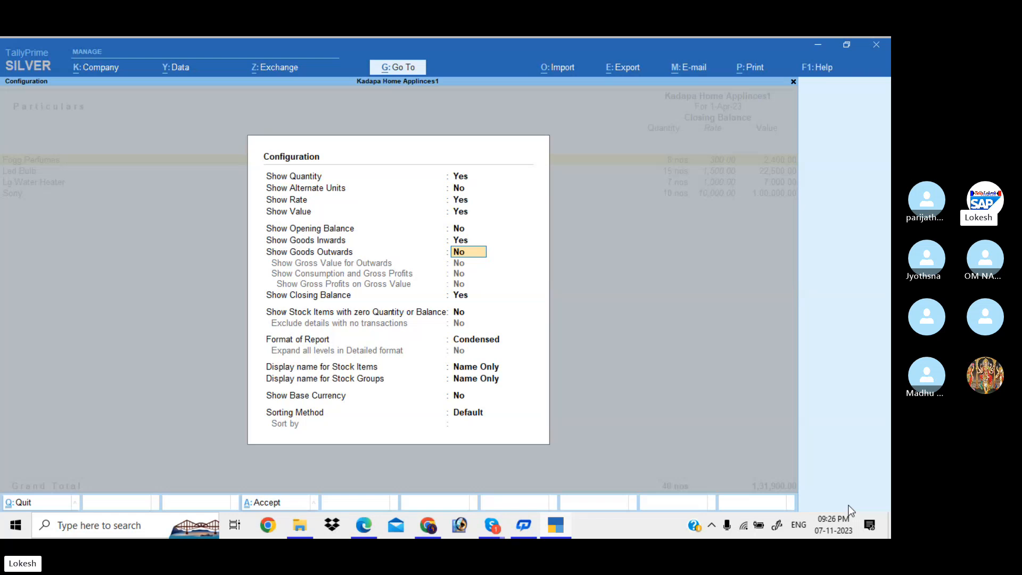
{"action": "key", "text": "Down"}
{"action": "key", "text": "Up"}
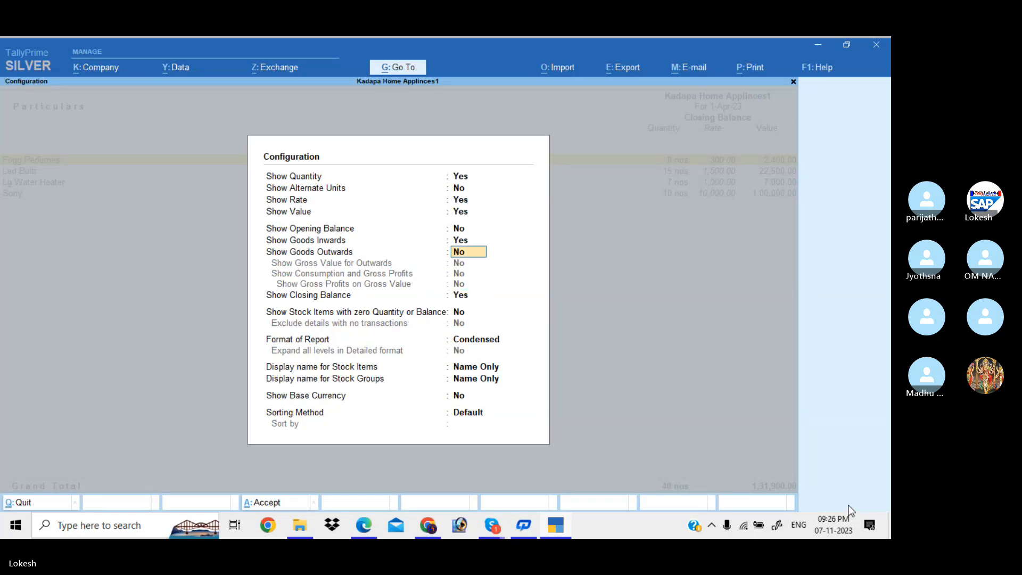
{"action": "type", "text": "y"}
{"action": "key", "text": "Return"}
{"action": "key", "text": "Return"}
{"action": "key", "text": "Return"}
{"action": "key", "text": "Return"}
{"action": "key", "text": "Return"}
{"action": "key", "text": "Return"}
{"action": "key", "text": "Return"}
{"action": "key", "text": "Return"}
{"action": "key", "text": "Return"}
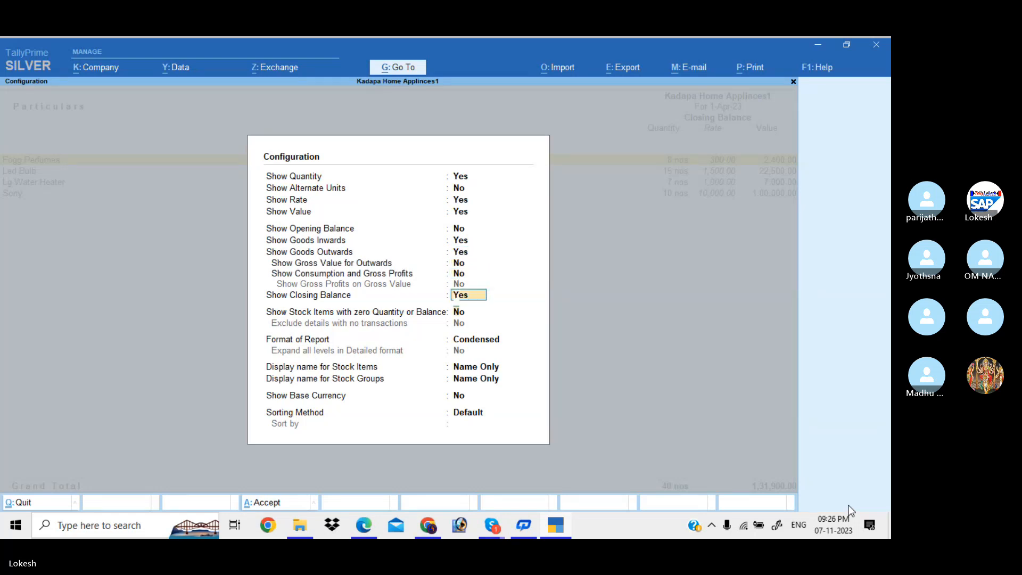
{"action": "key", "text": "Return"}
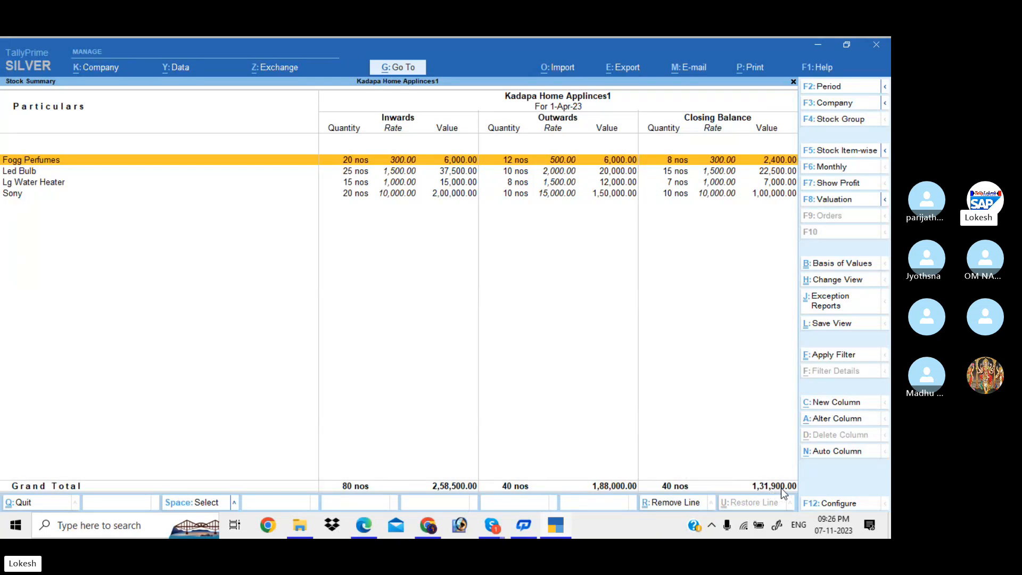
Open the Day Book and filter it to show only Sales, then only Purchase vouchers.
{"action": "key", "text": "Escape"}
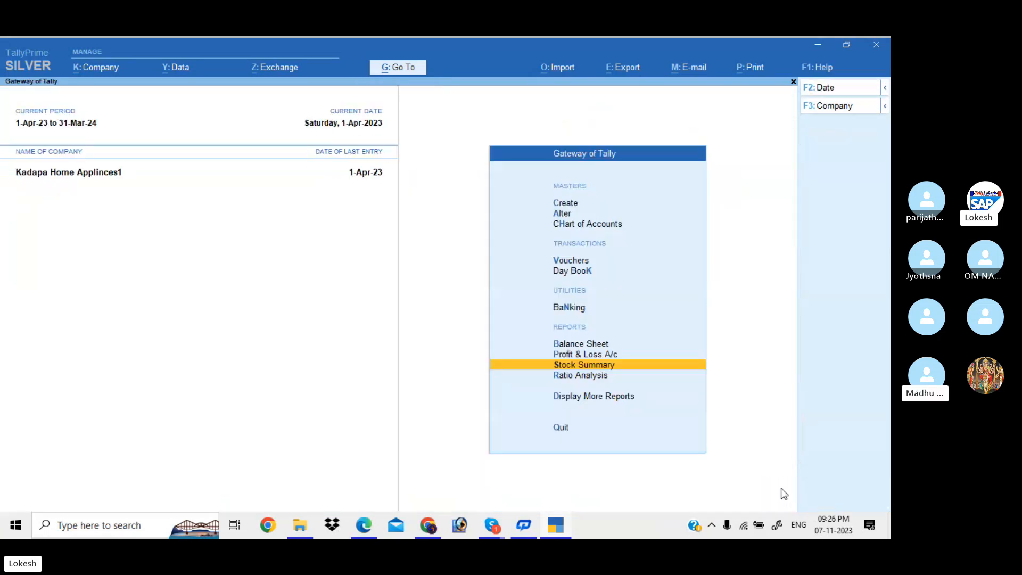
{"action": "key", "text": "Up"}
{"action": "key", "text": "Up"}
{"action": "key", "text": "Up"}
{"action": "key", "text": "Up"}
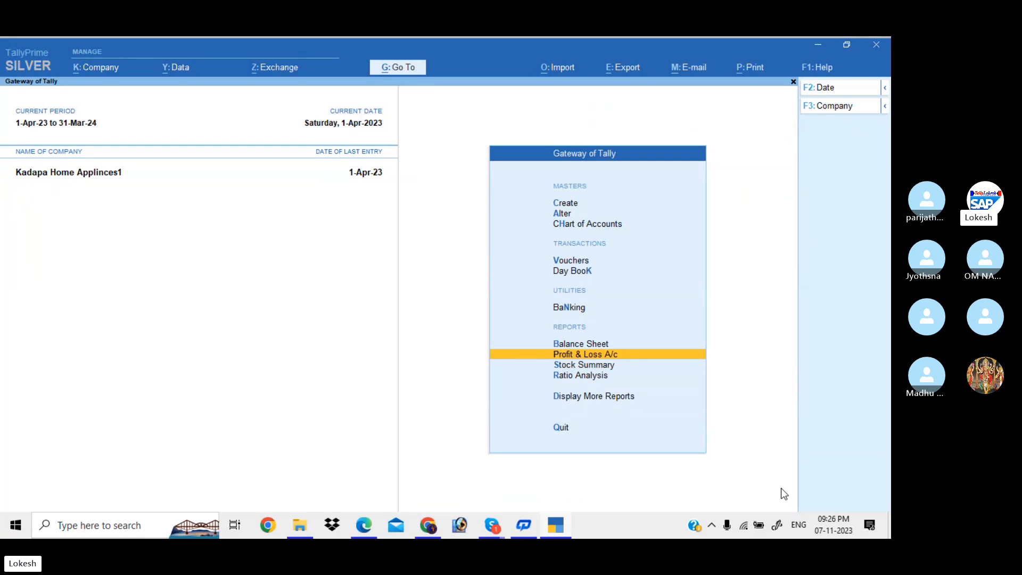
{"action": "key", "text": "Return"}
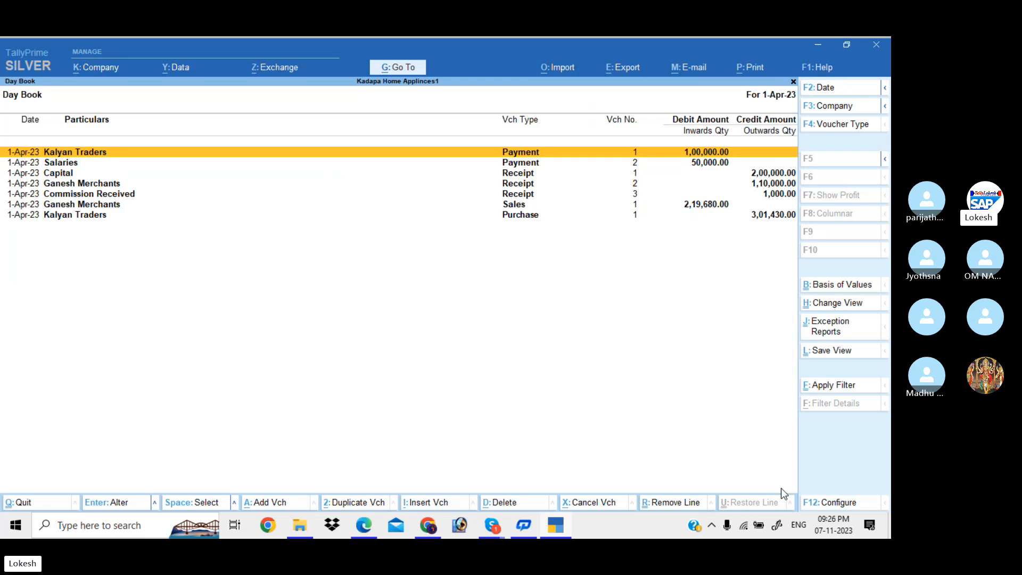
{"action": "left_click", "coordinate": [840, 386]}
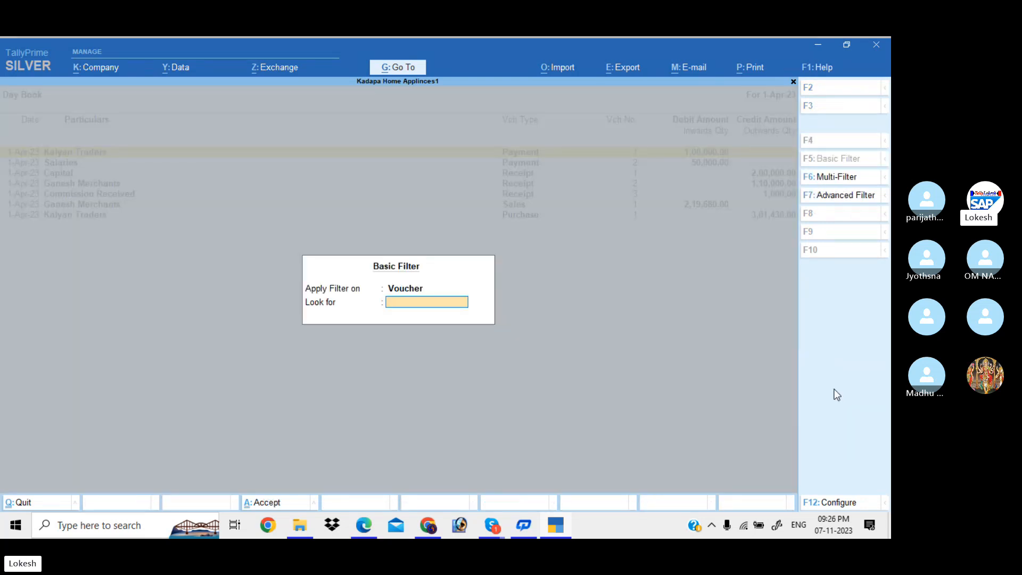
{"action": "type", "text": "Sales"}
{"action": "key", "text": "Return"}
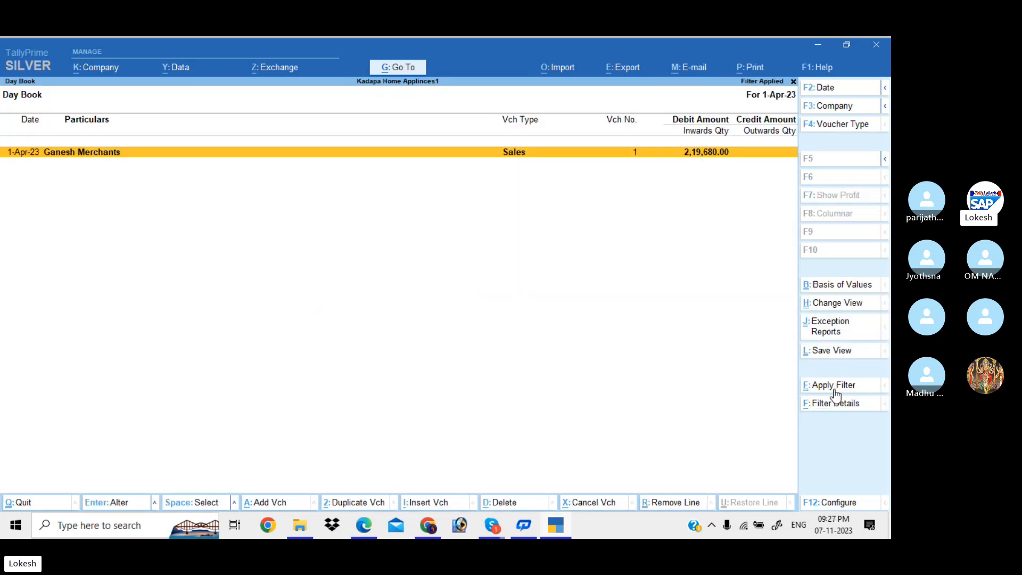
{"action": "left_click", "coordinate": [833, 388]}
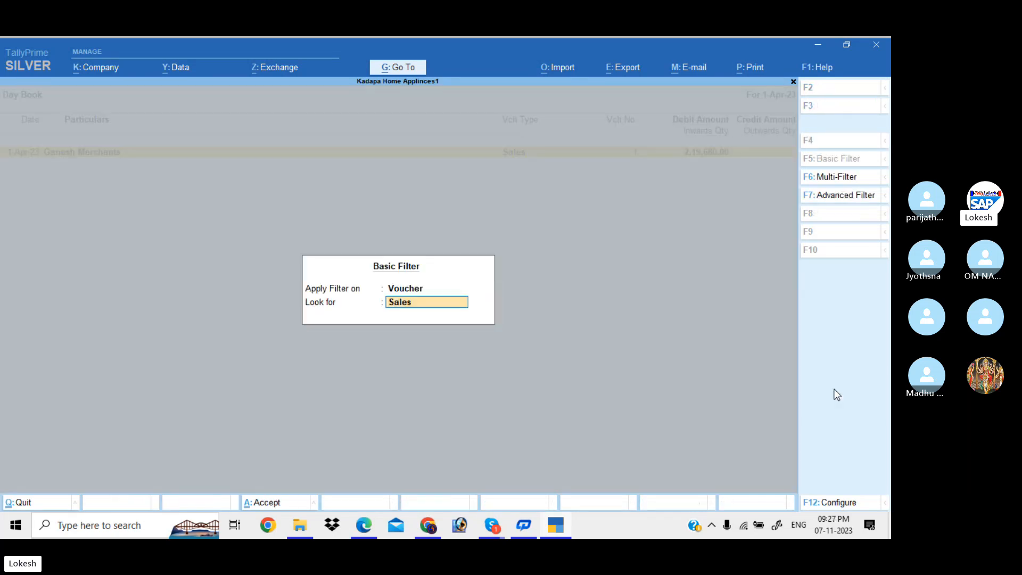
{"action": "type", "text": "Purchase"}
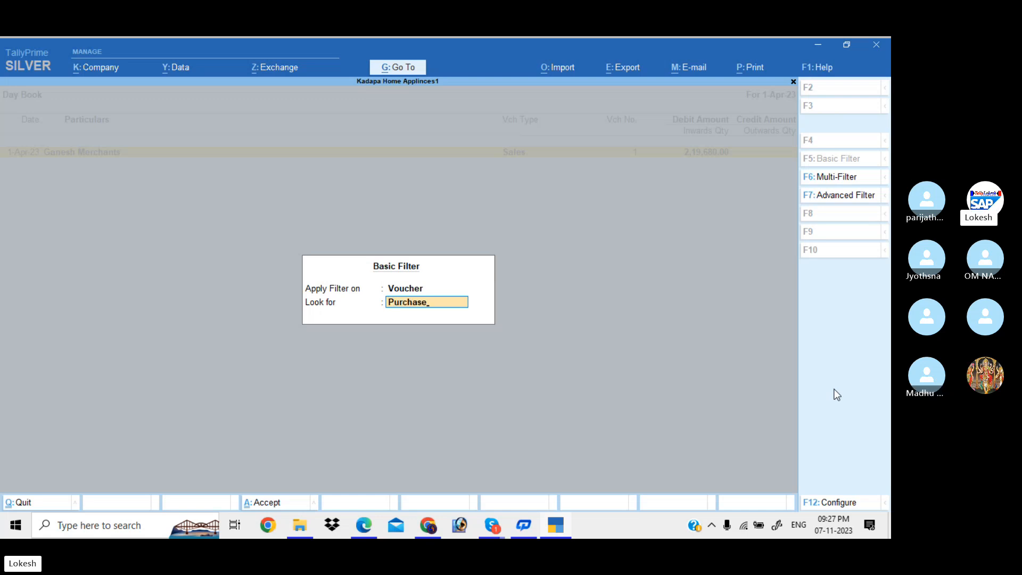
{"action": "key", "text": "Return"}
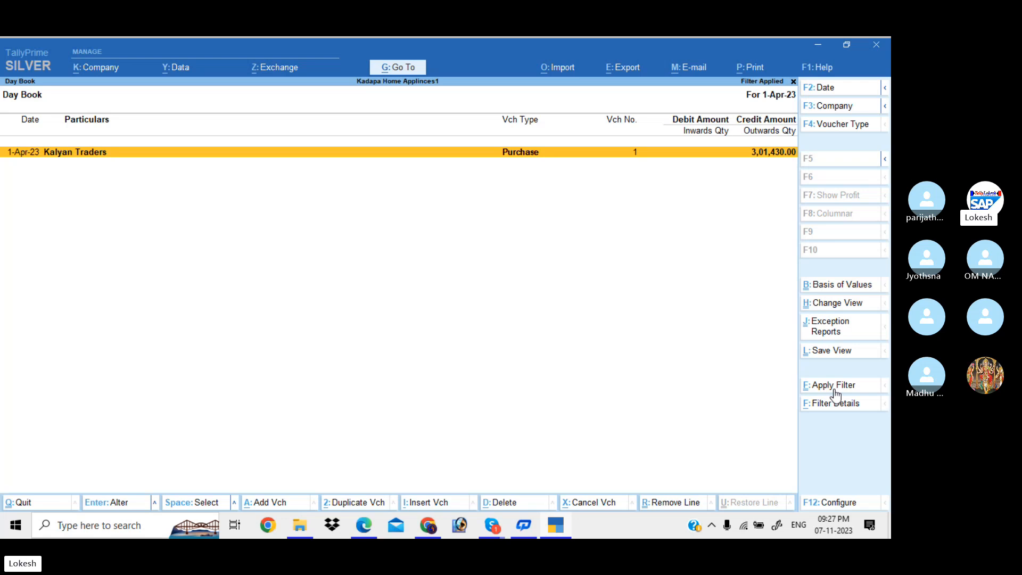
Filter the Day Book to Payment vouchers, then clear the filter and exit.
{"action": "left_click", "coordinate": [834, 391]}
{"action": "type", "text": "P"}
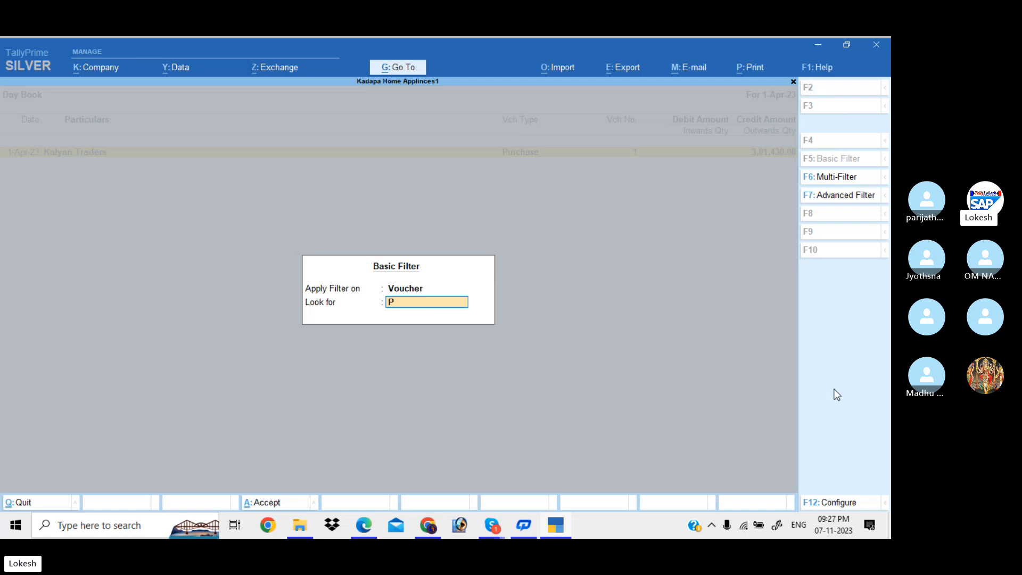
{"action": "type", "text": "ayment"}
{"action": "key", "text": "Return"}
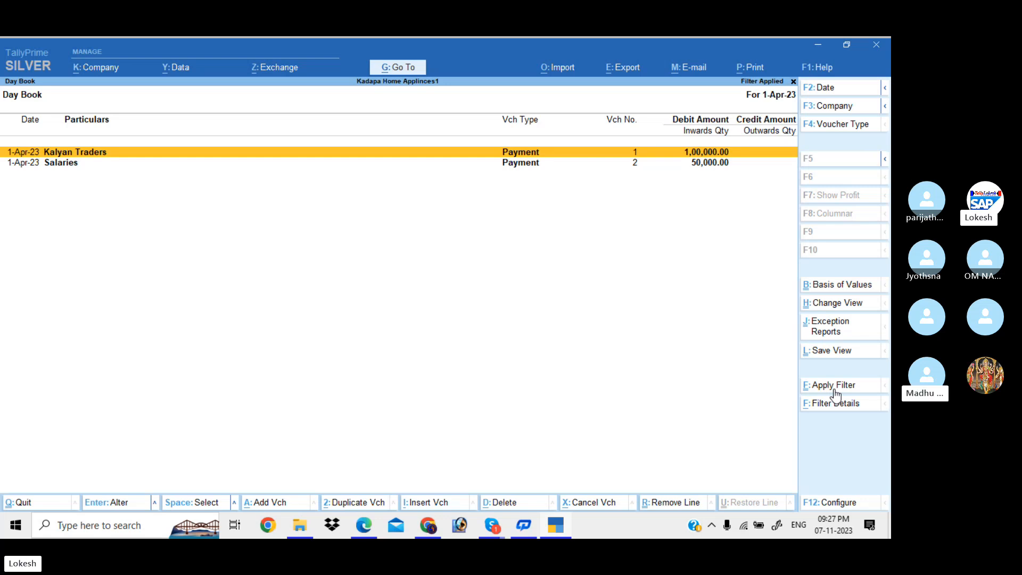
{"action": "key", "text": "Escape"}
{"action": "key", "text": "Escape"}
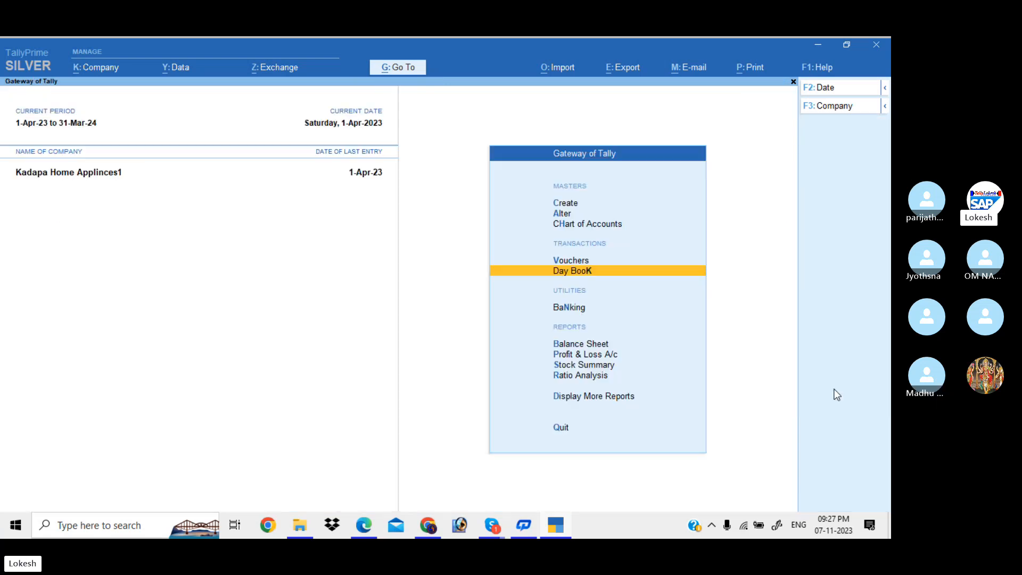
Open the Account Books list under More Reports, after a brief look at Inventory Books.
{"action": "key", "text": "Down"}
{"action": "key", "text": "Down"}
{"action": "key", "text": "Down"}
{"action": "key", "text": "Down"}
{"action": "key", "text": "Down"}
{"action": "key", "text": "Down"}
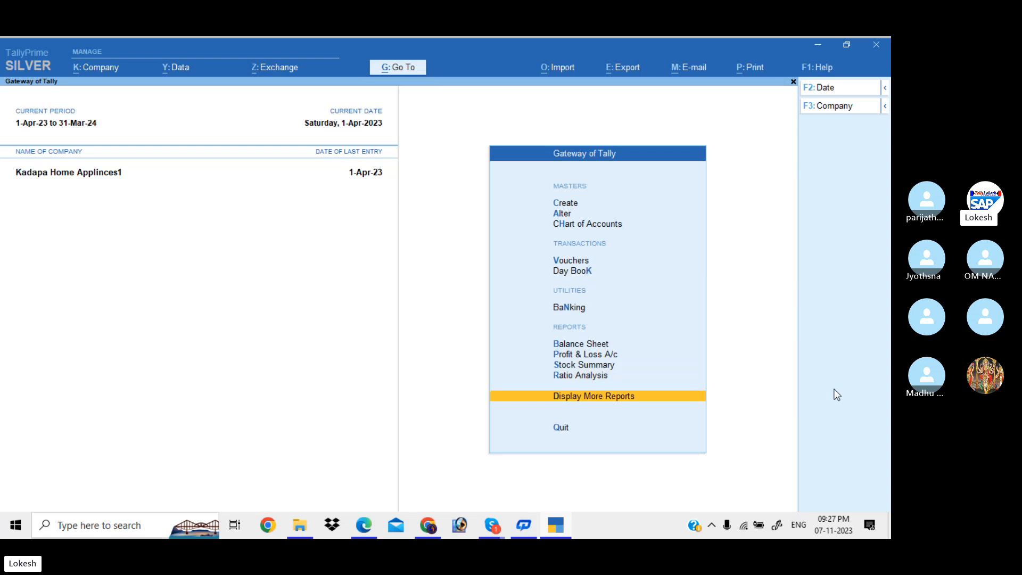
{"action": "key", "text": "Return"}
{"action": "key", "text": "Down"}
{"action": "key", "text": "Down"}
{"action": "key", "text": "Down"}
{"action": "key", "text": "Down"}
{"action": "key", "text": "Down"}
{"action": "key", "text": "Down"}
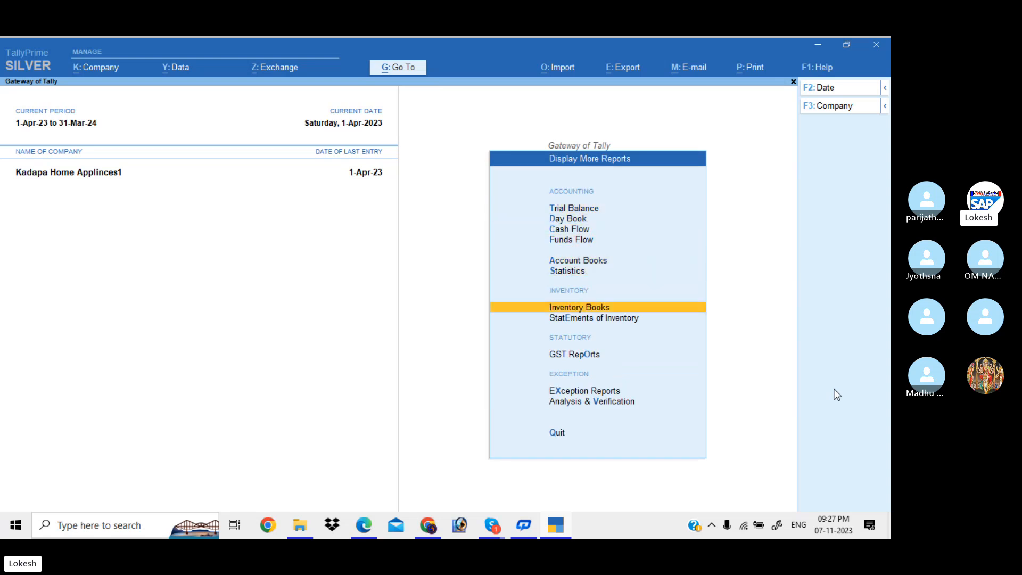
{"action": "key", "text": "Return"}
{"action": "key", "text": "Escape"}
{"action": "key", "text": "Up"}
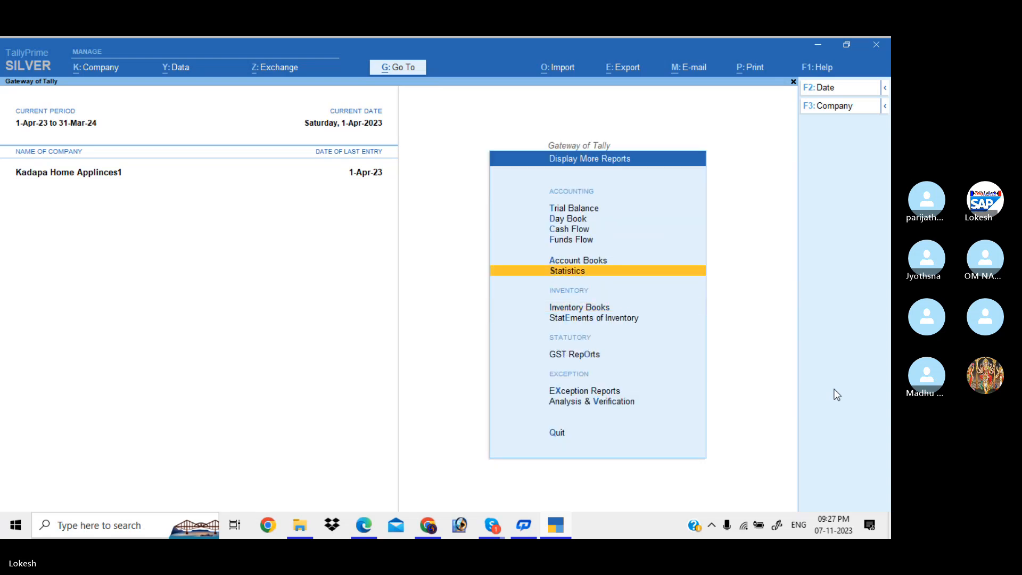
{"action": "key", "text": "Up"}
{"action": "key", "text": "Return"}
Review April's vouchers in the Payment Register and the Receipt Register (3,11,000.00).
{"action": "key", "text": "Down"}
{"action": "key", "text": "Down"}
{"action": "key", "text": "Down"}
{"action": "key", "text": "Down"}
{"action": "key", "text": "Down"}
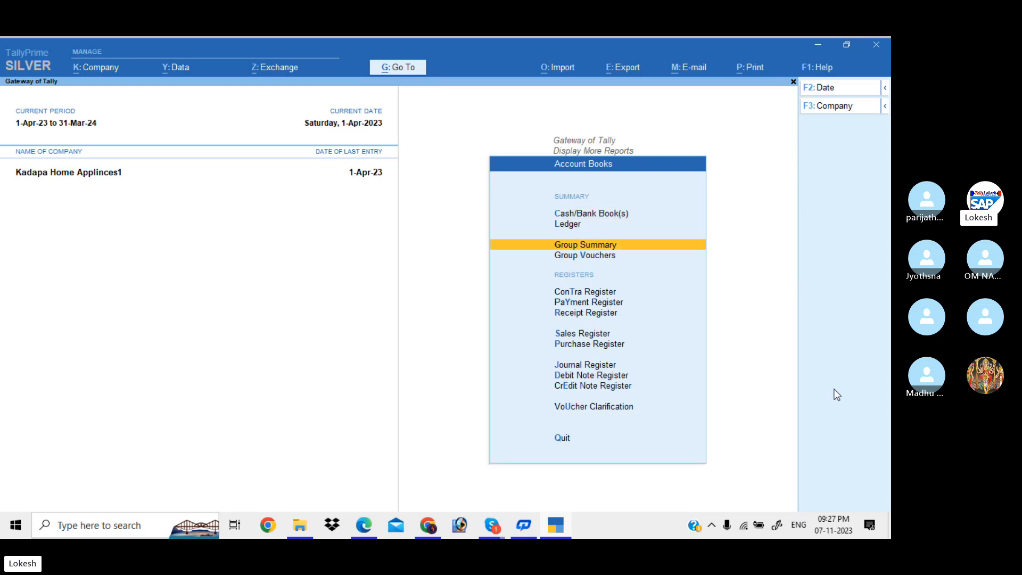
{"action": "key", "text": "Return"}
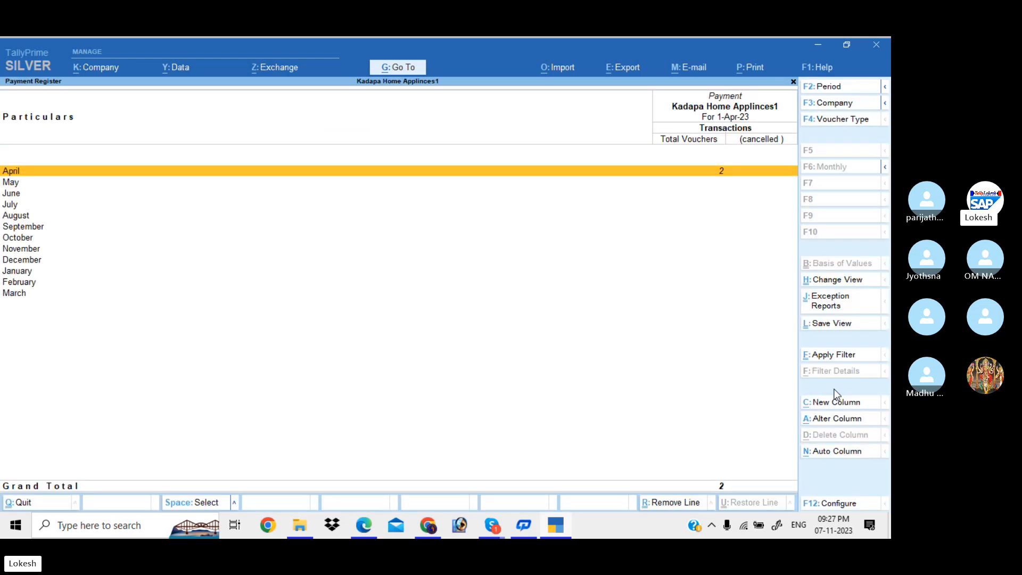
{"action": "key", "text": "Return"}
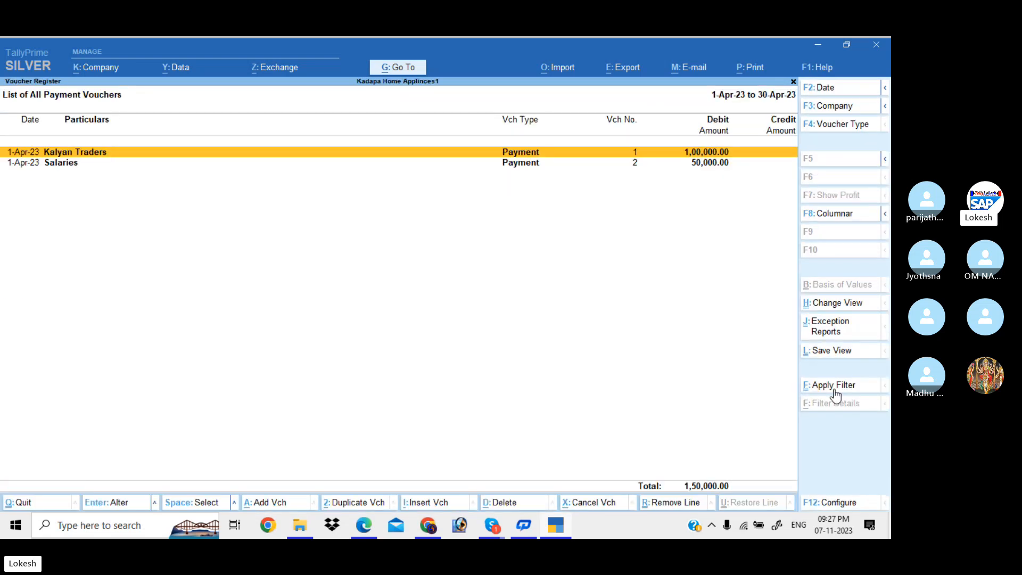
{"action": "key", "text": "Escape"}
{"action": "key", "text": "Escape"}
{"action": "key", "text": "Down"}
{"action": "key", "text": "Return"}
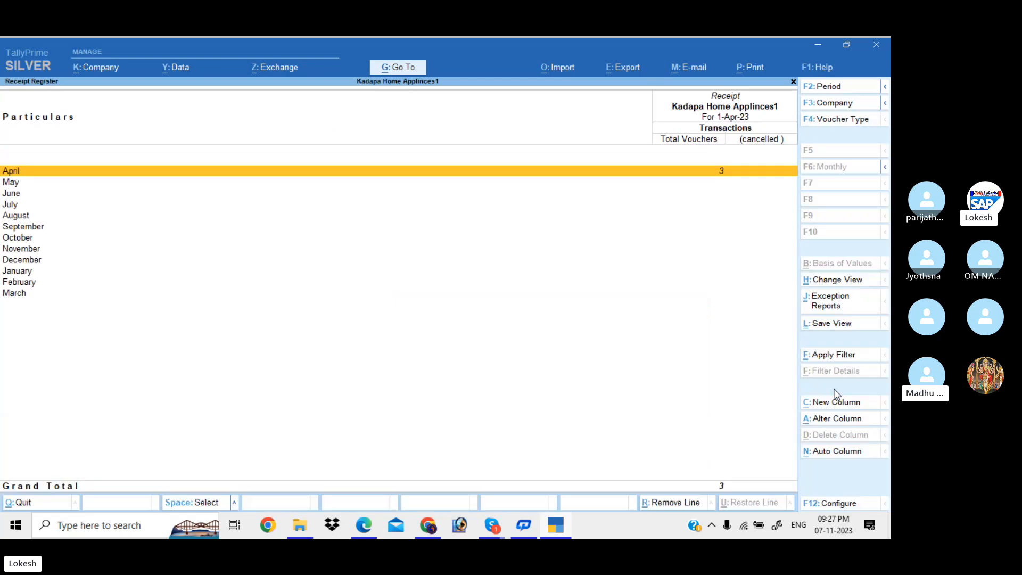
{"action": "key", "text": "Return"}
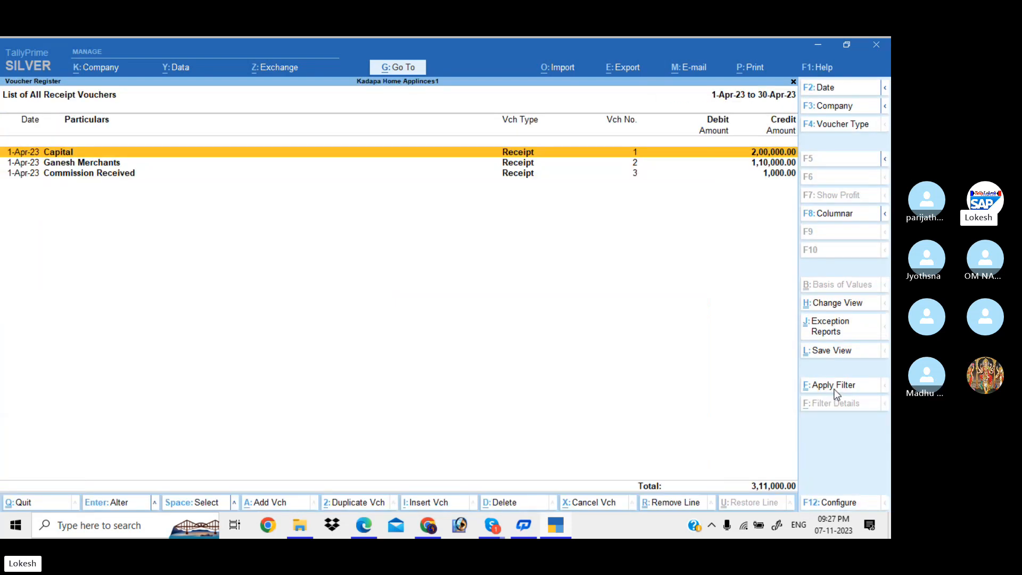
{"action": "key", "text": "Escape"}
{"action": "key", "text": "Escape"}
Review April's vouchers in the Sales (2,19,680.00) and Purchase (3,01,430.00) registers.
{"action": "key", "text": "Down"}
{"action": "key", "text": "Return"}
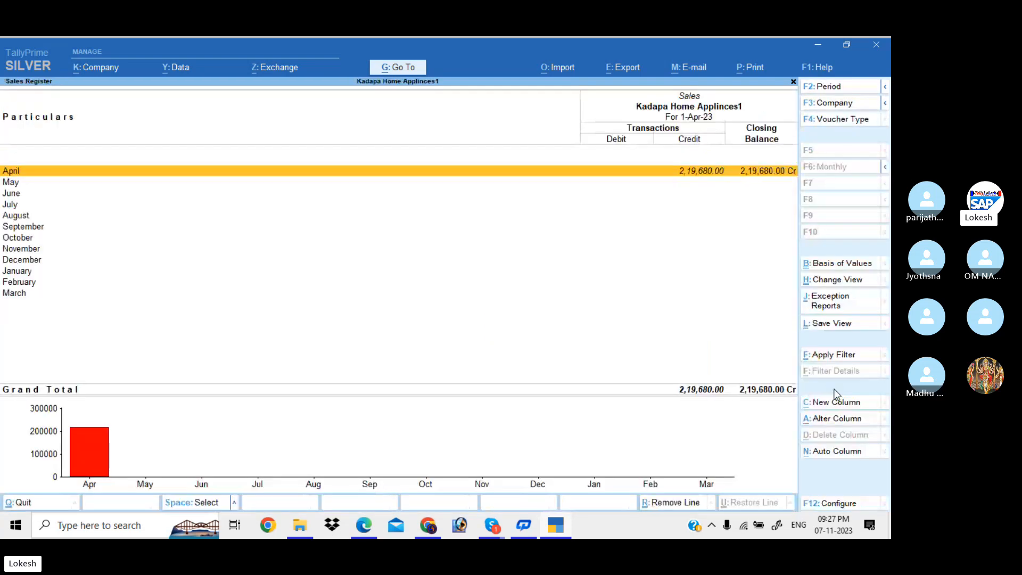
{"action": "key", "text": "Return"}
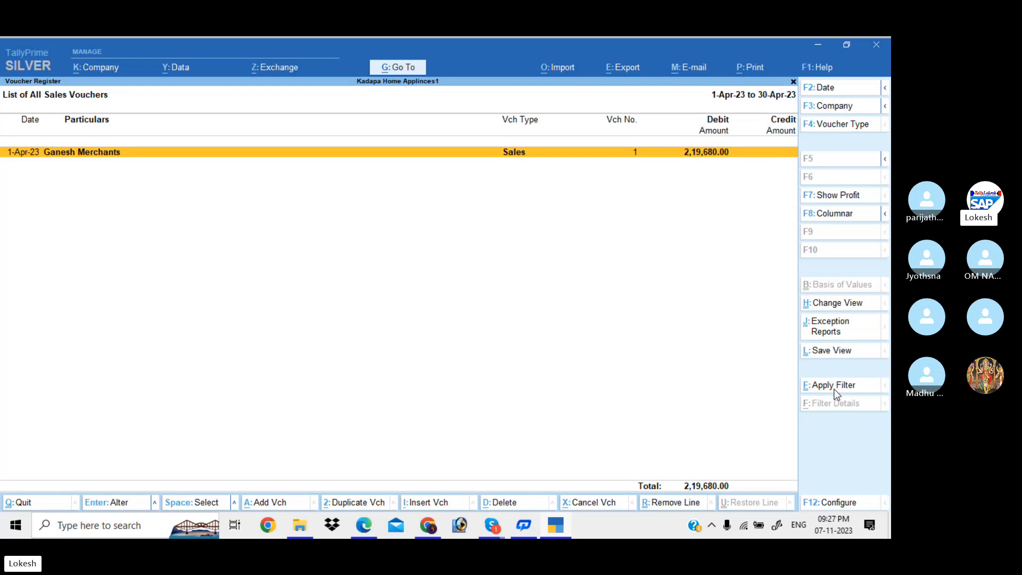
{"action": "key", "text": "Escape"}
{"action": "key", "text": "Escape"}
{"action": "key", "text": "Down"}
{"action": "key", "text": "Return"}
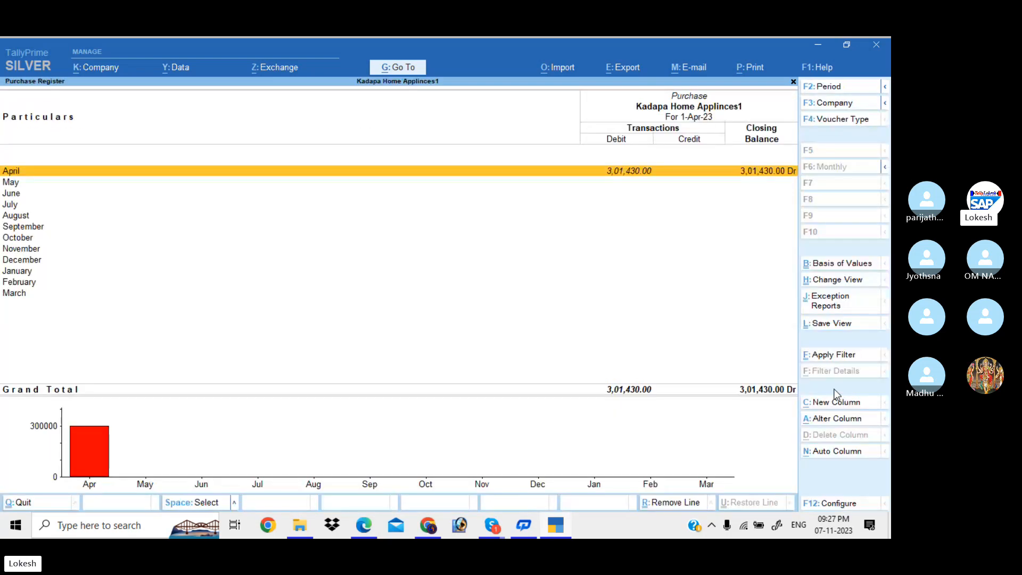
{"action": "key", "text": "Return"}
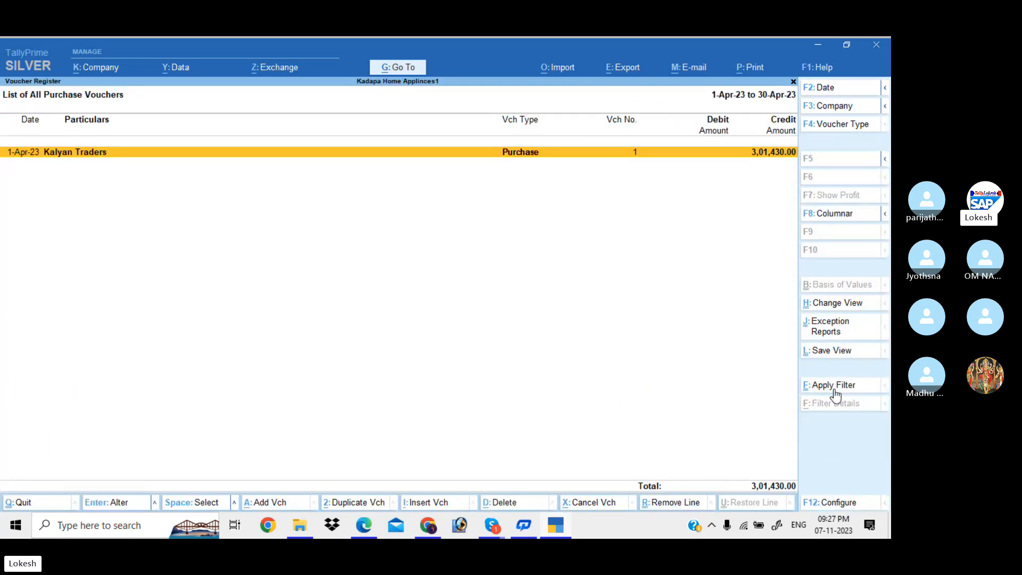
{"action": "key", "text": "Escape"}
{"action": "key", "text": "Escape"}
{"action": "key", "text": "Escape"}
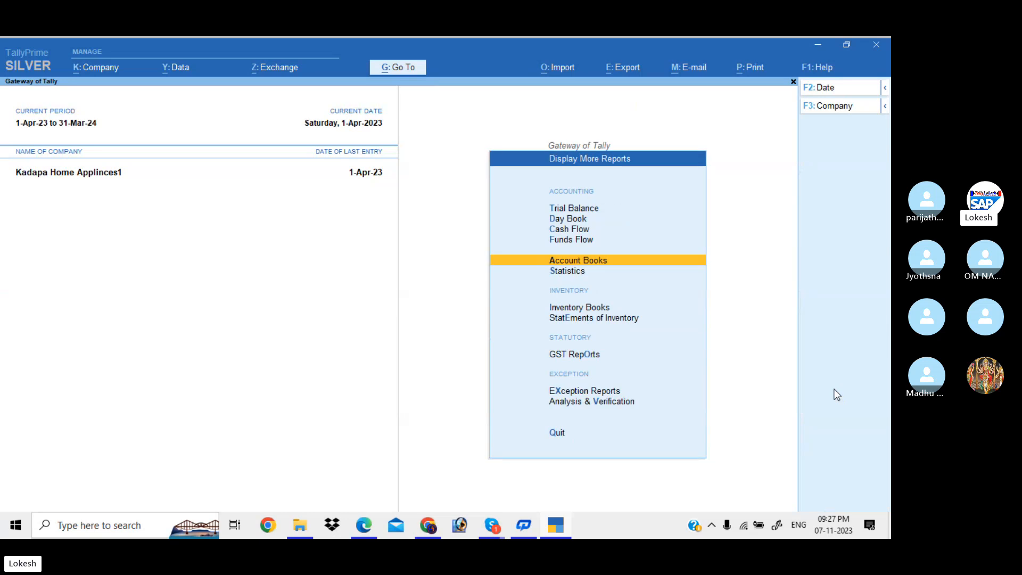
Open the GSTR-1 report from the GST Reports list.
{"action": "key", "text": "Down"}
{"action": "key", "text": "Down"}
{"action": "key", "text": "Down"}
{"action": "key", "text": "Down"}
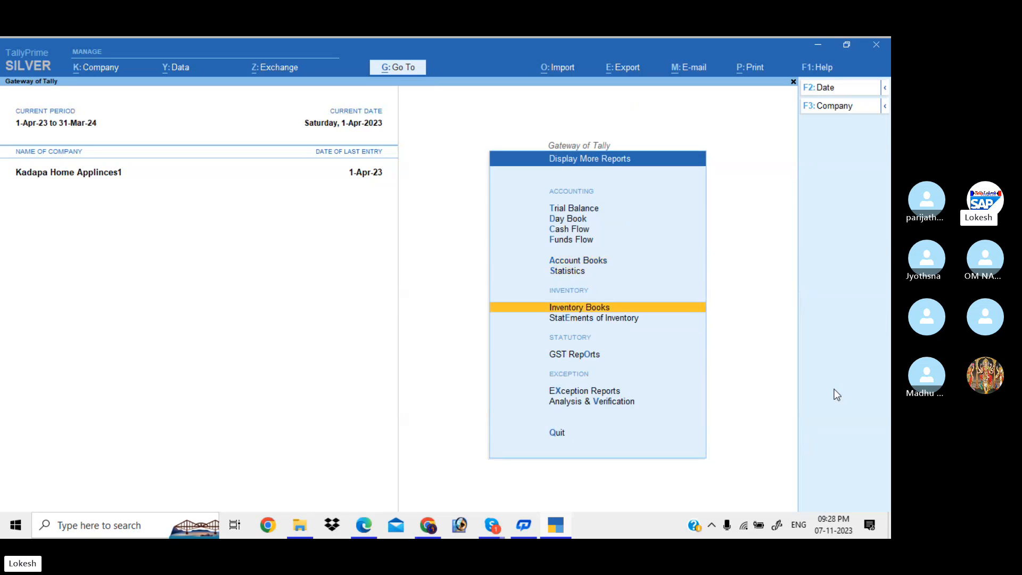
{"action": "key", "text": "Return"}
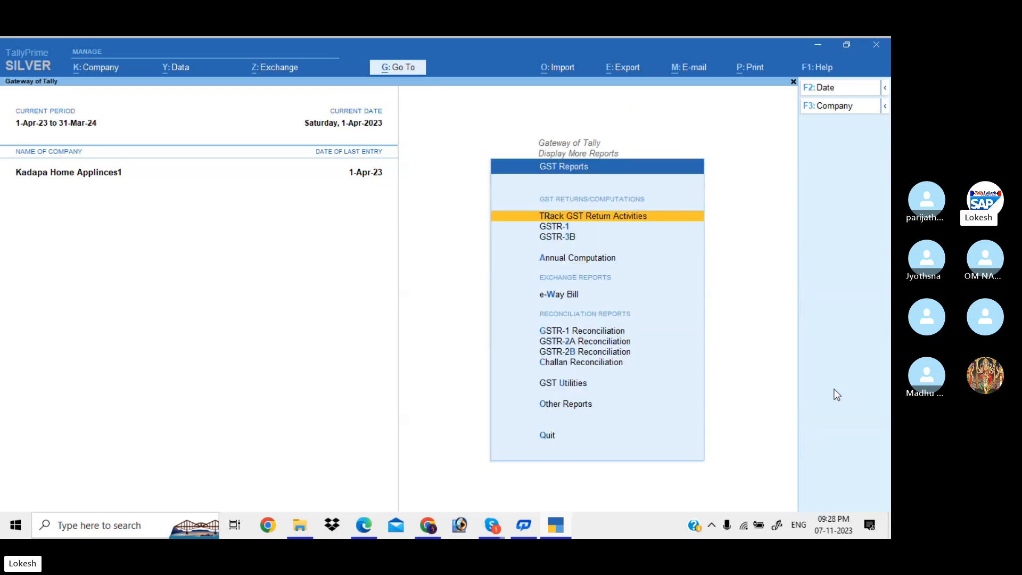
{"action": "key", "text": "Down"}
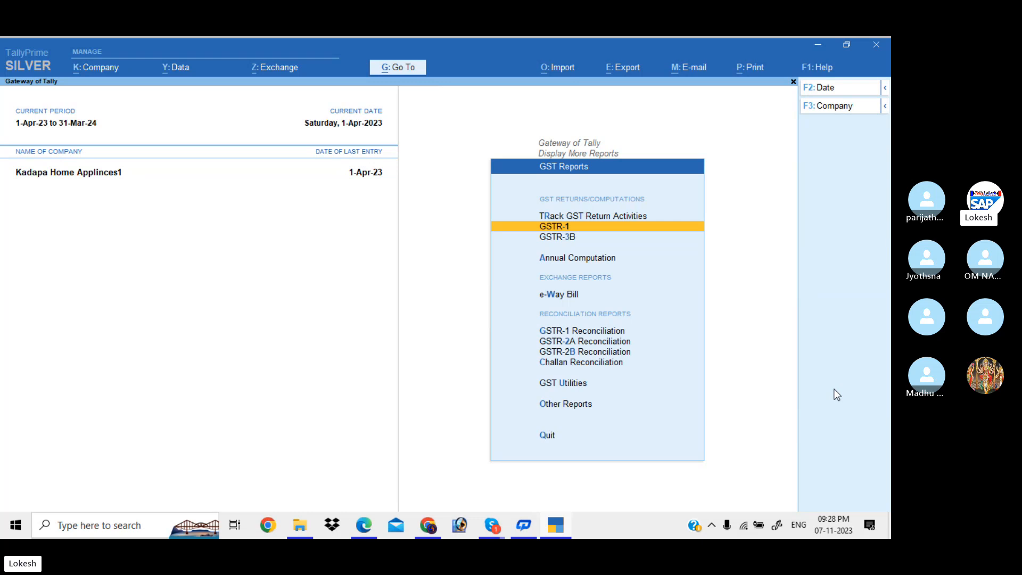
{"action": "key", "text": "Return"}
Inspect the two uncertain vouchers, including Ganesh Merchants, flagged for invalid company GST registration.
{"action": "key", "text": "Down"}
{"action": "key", "text": "Down"}
{"action": "key", "text": "Down"}
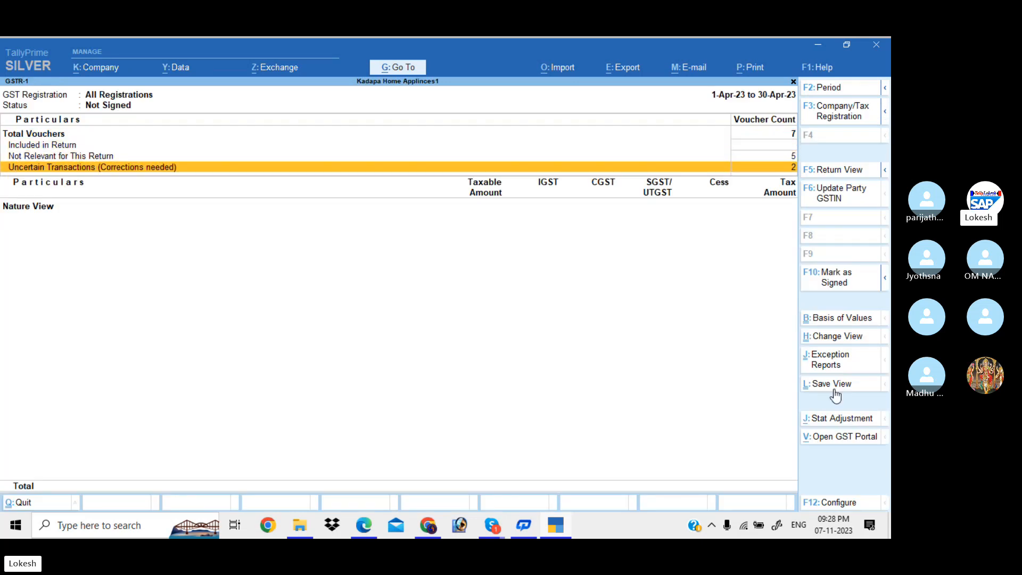
{"action": "key", "text": "Return"}
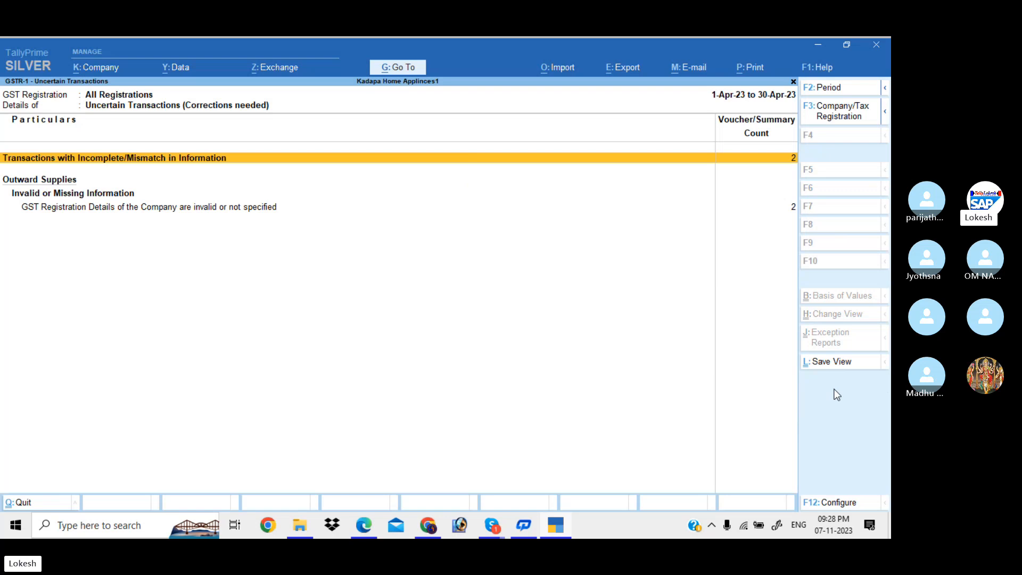
{"action": "key", "text": "Return"}
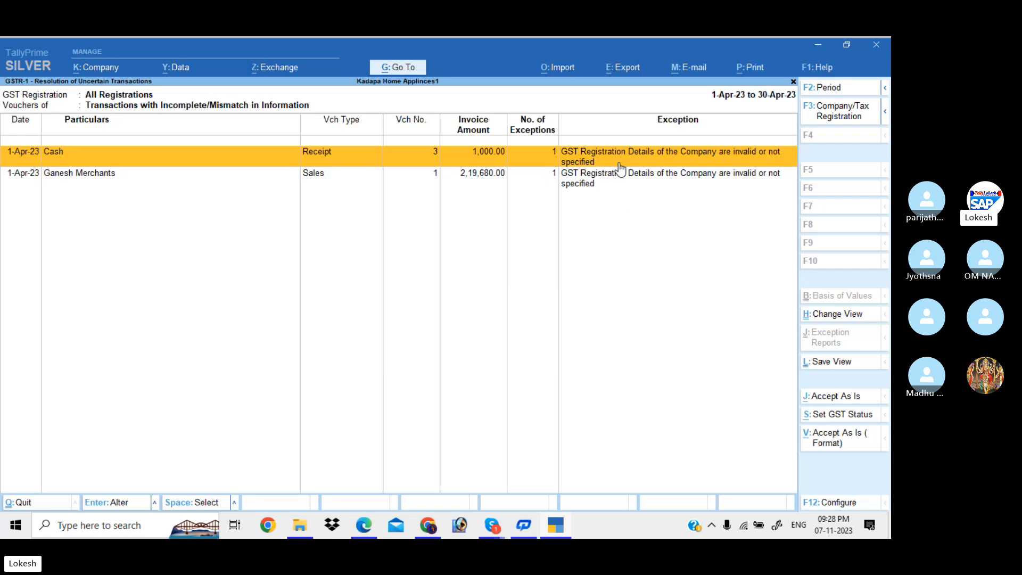
{"action": "left_click", "coordinate": [689, 175]}
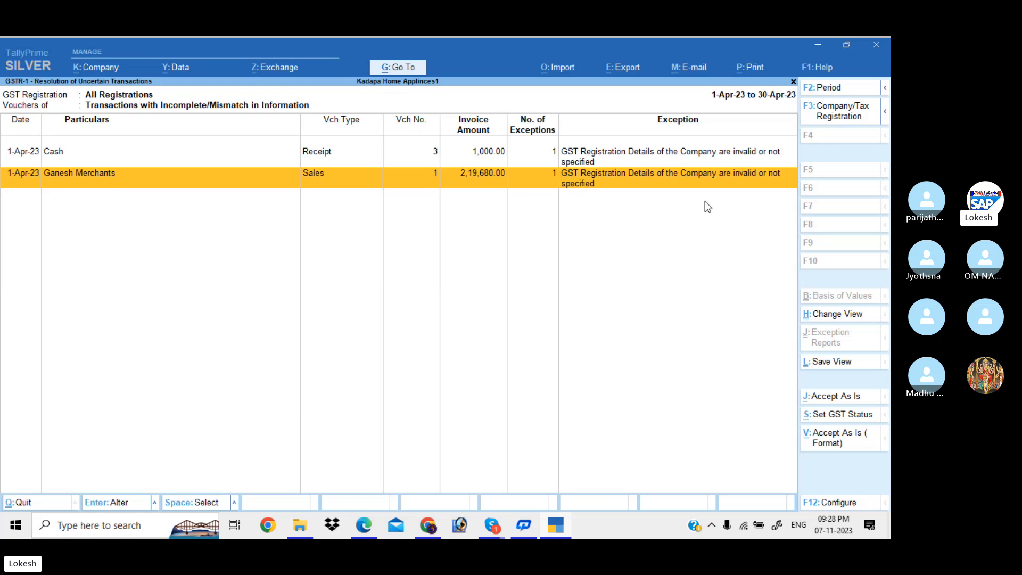
{"action": "key", "text": "Escape"}
{"action": "key", "text": "Escape"}
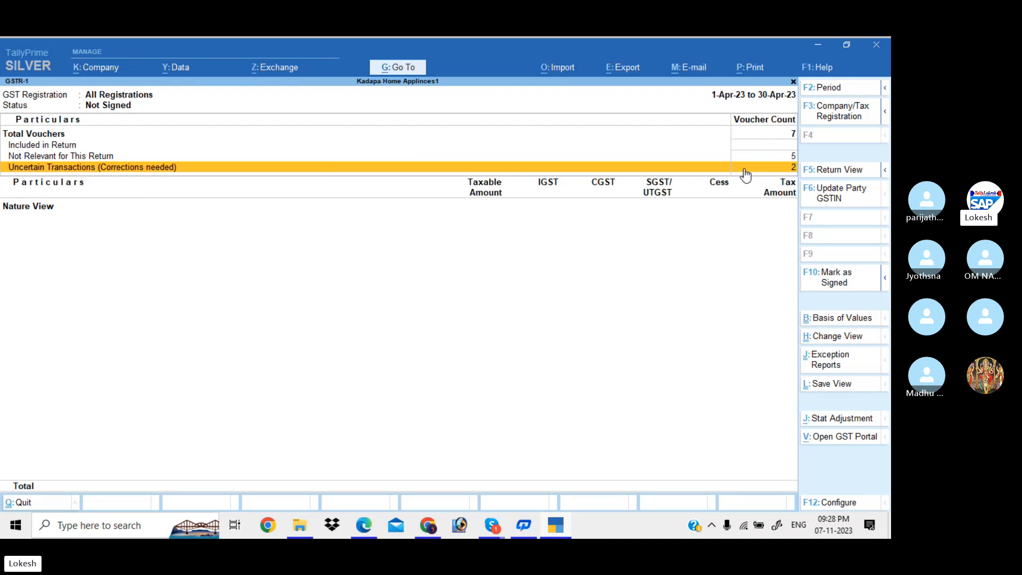
Switch GSTR-1 to the return-wise view and scan sections down to Document Summary - 13.
{"action": "left_click", "coordinate": [834, 171]}
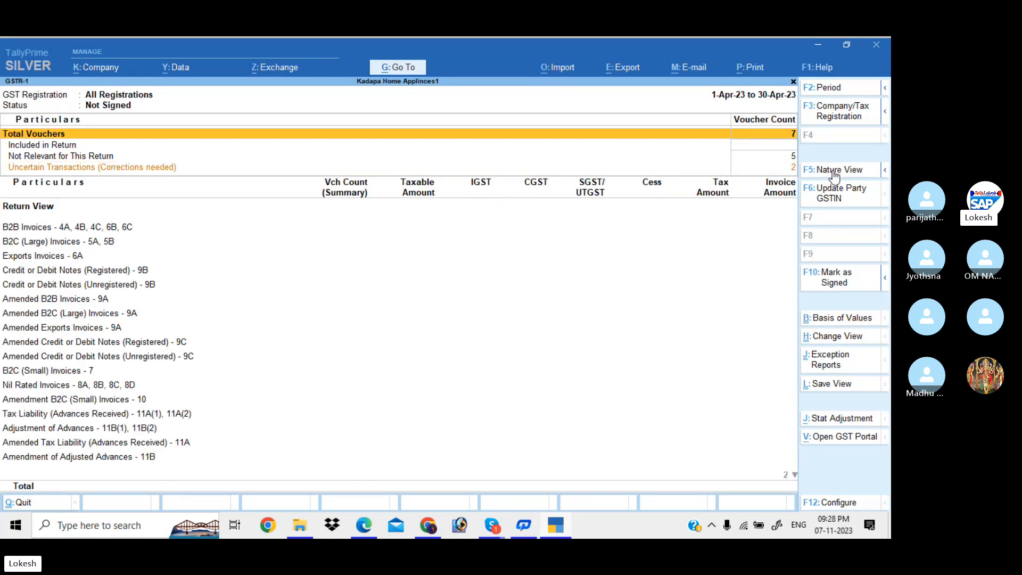
{"action": "left_click", "coordinate": [834, 170]}
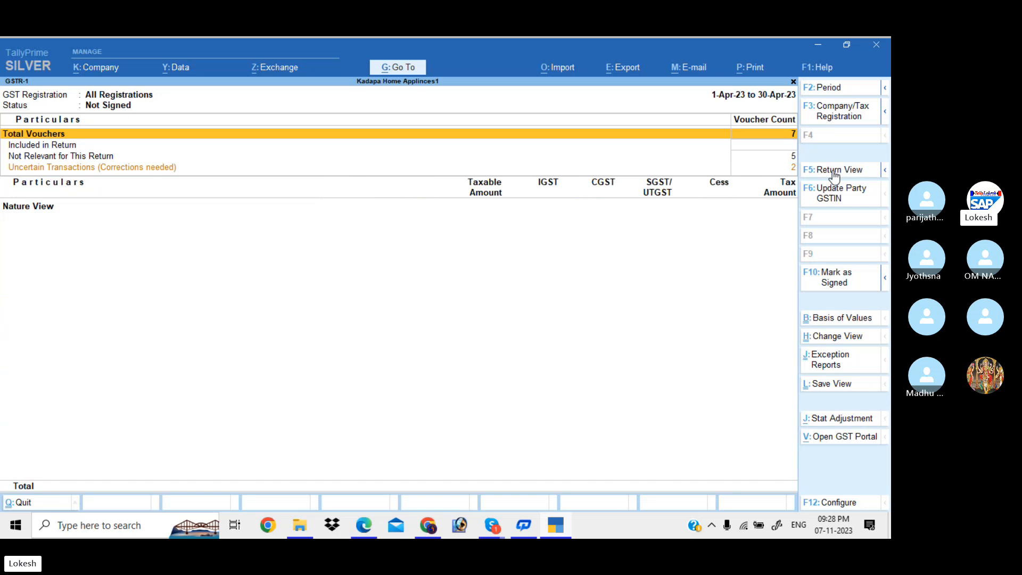
{"action": "left_click", "coordinate": [834, 171]}
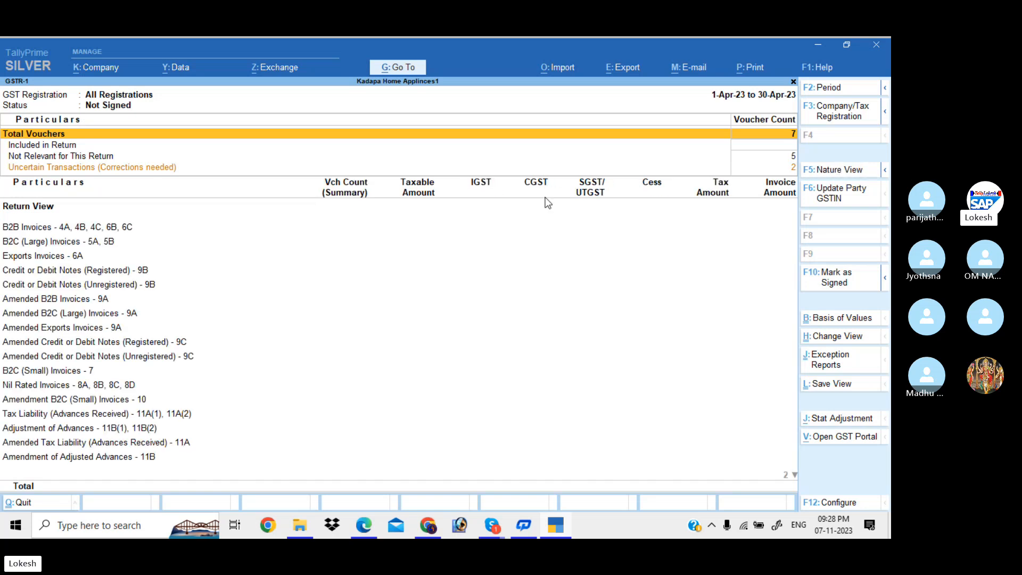
{"action": "key", "text": "Down"}
{"action": "key", "text": "Down"}
{"action": "key", "text": "Down"}
{"action": "key", "text": "Down"}
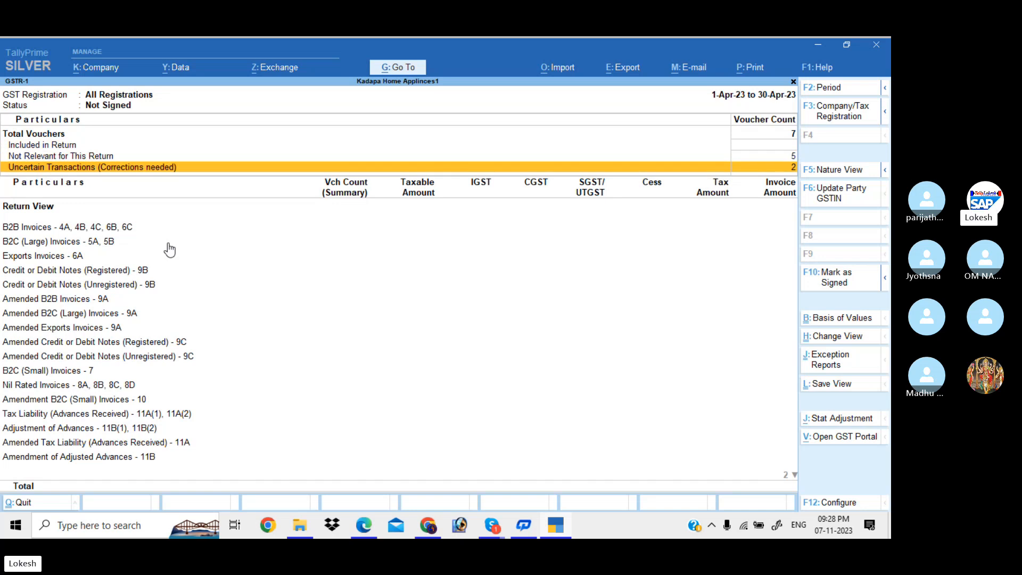
{"action": "key", "text": "Down"}
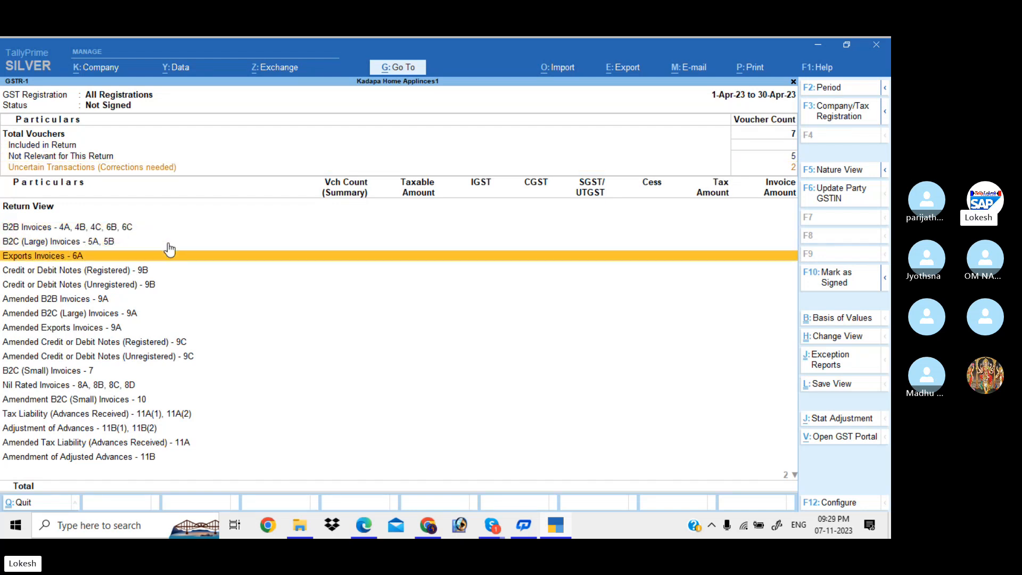
{"action": "key", "text": "Down"}
{"action": "key", "text": "Down"}
{"action": "key", "text": "Down"}
{"action": "key", "text": "Down"}
{"action": "key", "text": "Down"}
{"action": "key", "text": "Down"}
{"action": "key", "text": "Down"}
{"action": "key", "text": "Down"}
{"action": "key", "text": "Down"}
{"action": "key", "text": "Down"}
{"action": "key", "text": "Down"}
{"action": "key", "text": "Down"}
{"action": "key", "text": "Down"}
{"action": "key", "text": "Down"}
{"action": "key", "text": "Down"}
{"action": "key", "text": "Down"}
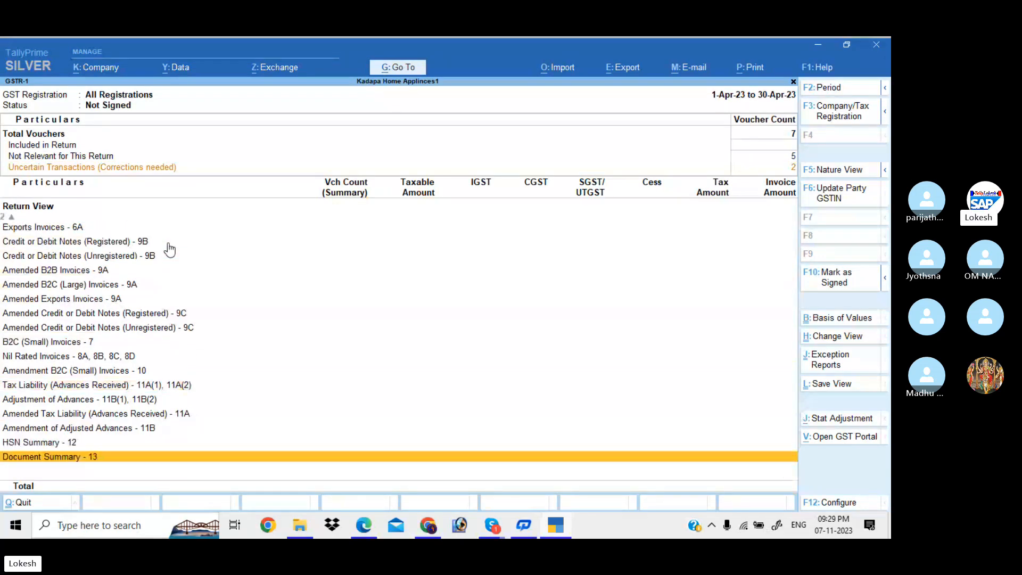
{"action": "key", "text": "Up"}
{"action": "key", "text": "Up"}
{"action": "key", "text": "Up"}
{"action": "key", "text": "Up"}
{"action": "key", "text": "Up"}
{"action": "key", "text": "Up"}
{"action": "key", "text": "Up"}
{"action": "key", "text": "Up"}
{"action": "key", "text": "Up"}
{"action": "key", "text": "Up"}
{"action": "key", "text": "Up"}
{"action": "key", "text": "Up"}
{"action": "key", "text": "Up"}
{"action": "key", "text": "Up"}
{"action": "key", "text": "Up"}
{"action": "key", "text": "Up"}
{"action": "key", "text": "Up"}
{"action": "key", "text": "Up"}
{"action": "key", "text": "Up"}
{"action": "key", "text": "Up"}
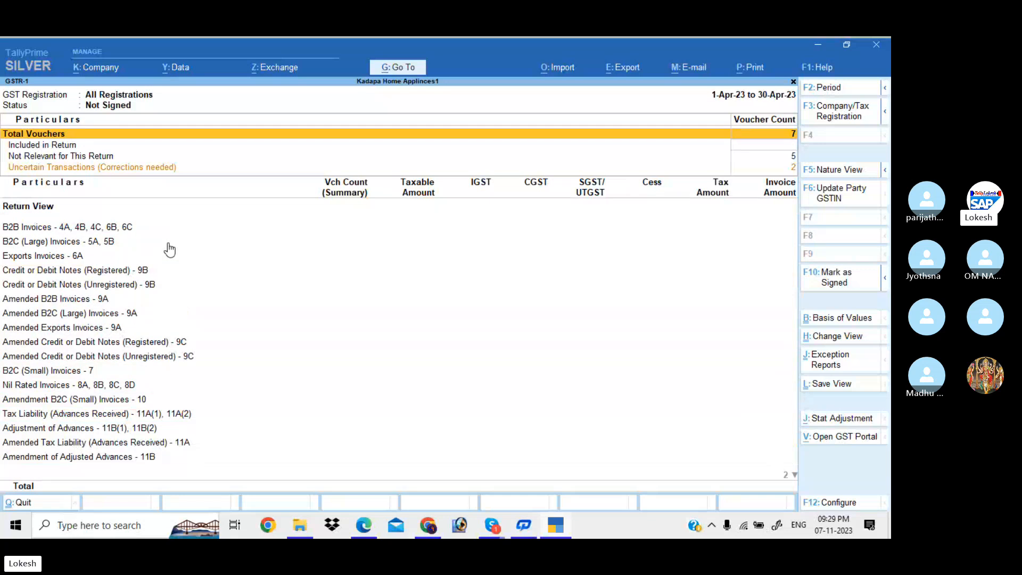
Compare the B2B and B2C (Large) Invoices sections, then close the GSTR-1 return.
{"action": "key", "text": "Down"}
{"action": "key", "text": "Down"}
{"action": "key", "text": "Down"}
{"action": "key", "text": "Down"}
{"action": "key", "text": "Down"}
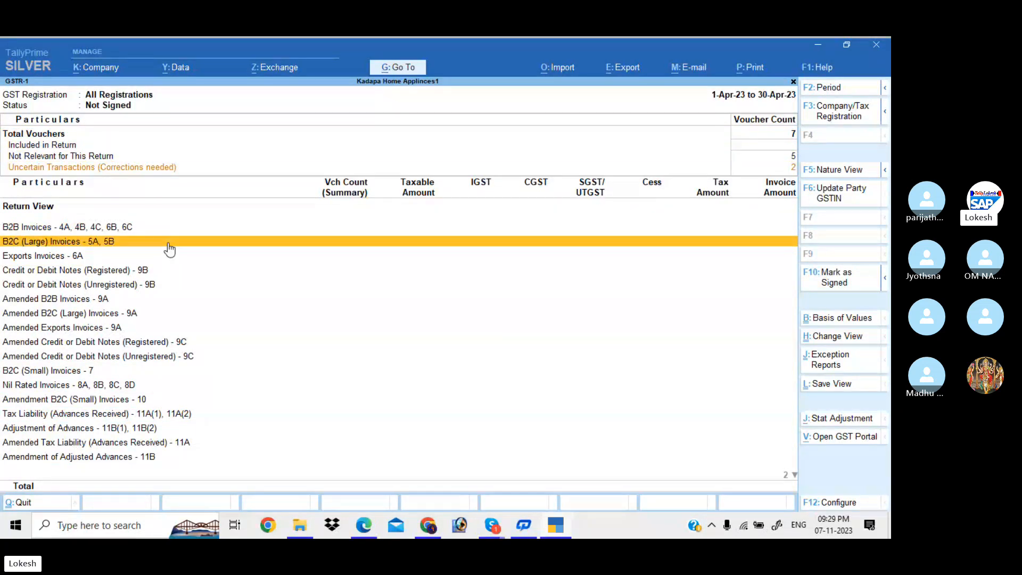
{"action": "key", "text": "Down"}
{"action": "key", "text": "Down"}
{"action": "key", "text": "Down"}
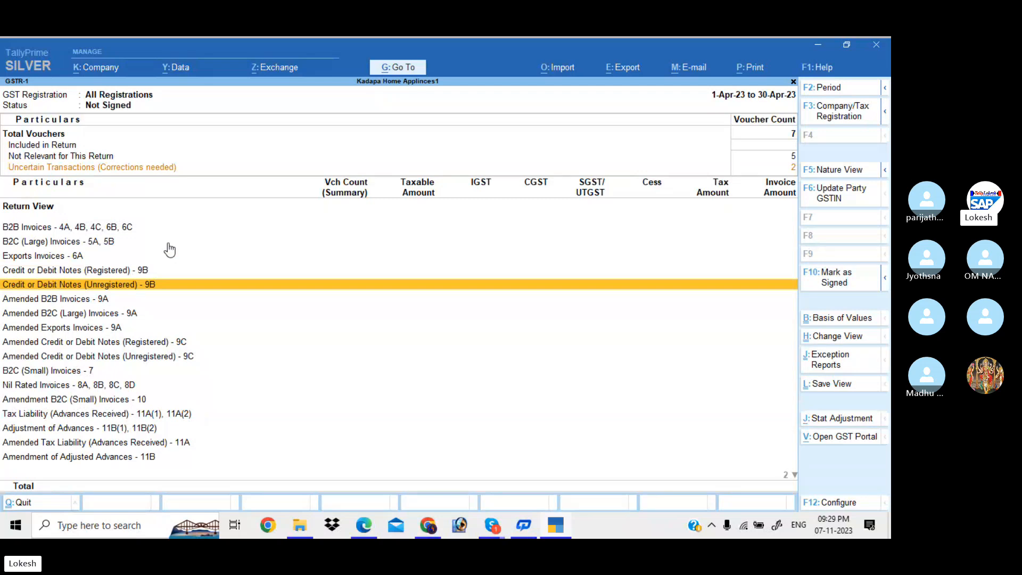
{"action": "key", "text": "Up"}
{"action": "key", "text": "Up"}
{"action": "key", "text": "Up"}
{"action": "key", "text": "Up"}
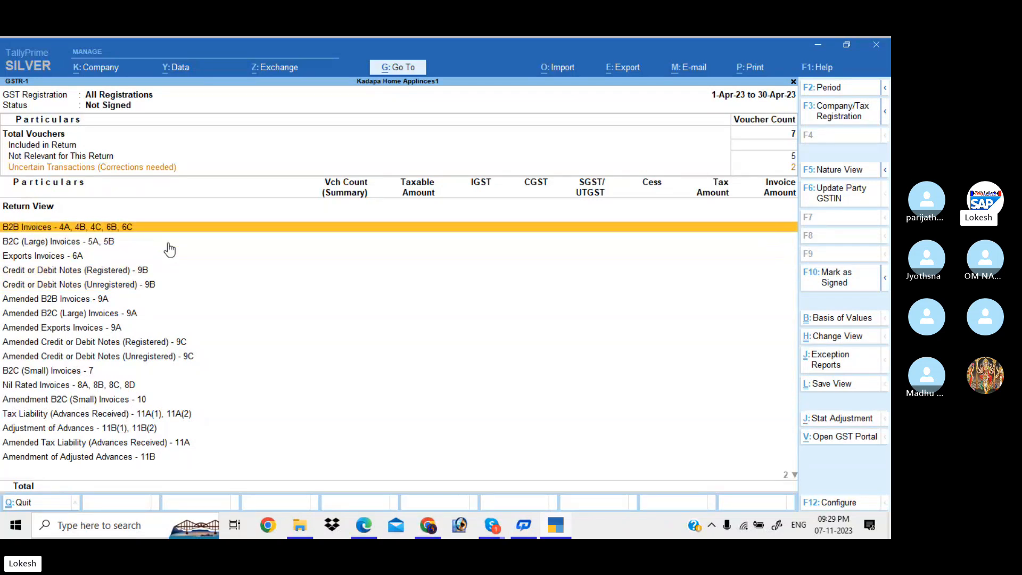
{"action": "key", "text": "Down"}
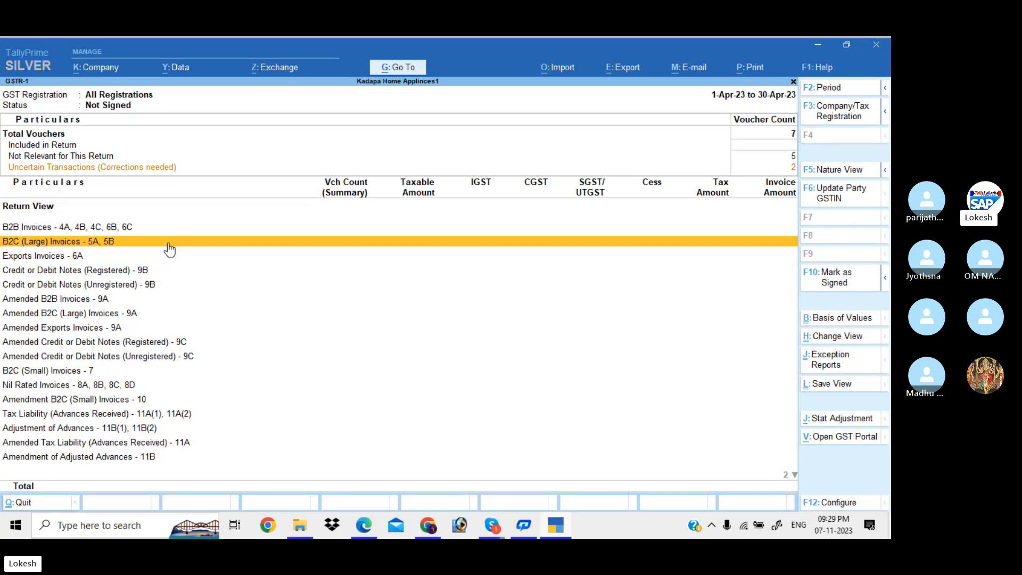
{"action": "key", "text": "Up"}
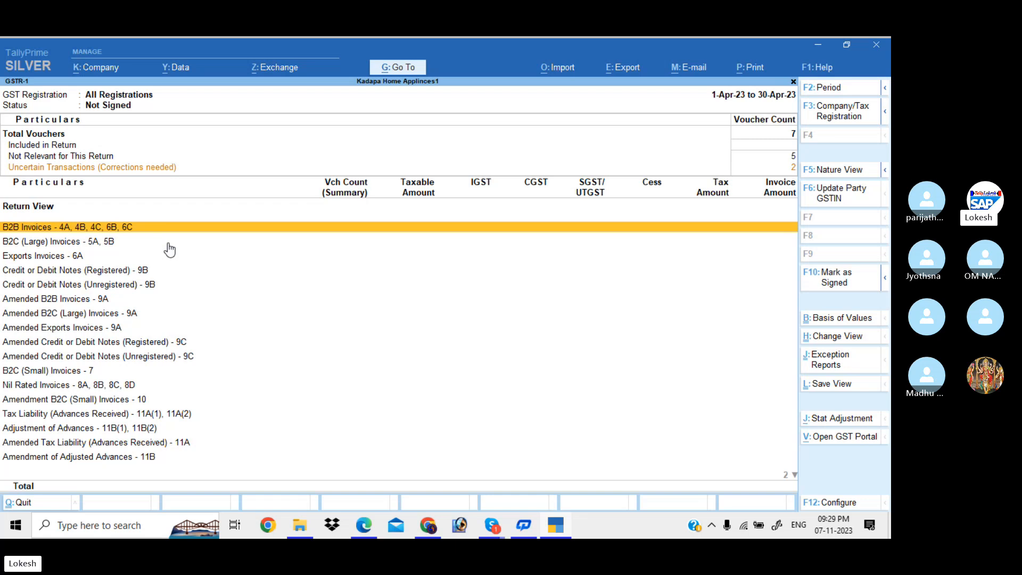
{"action": "key", "text": "Down"}
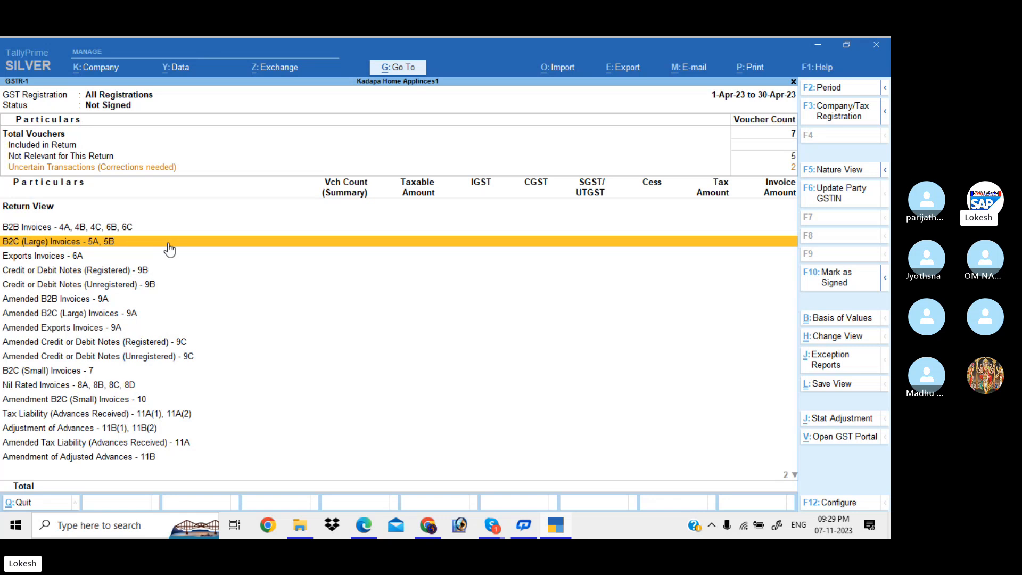
{"action": "key", "text": "Up"}
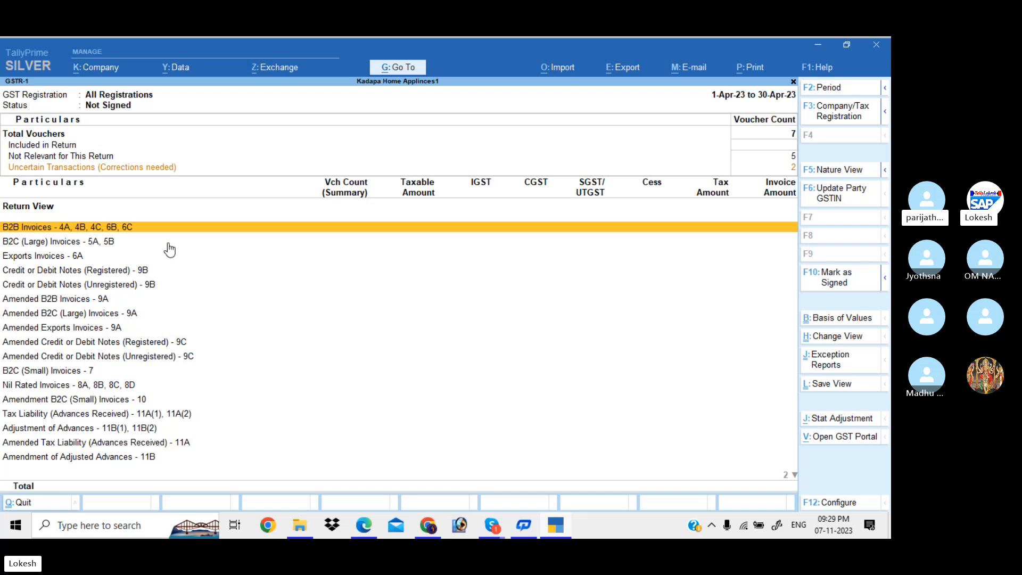
{"action": "key", "text": "Escape"}
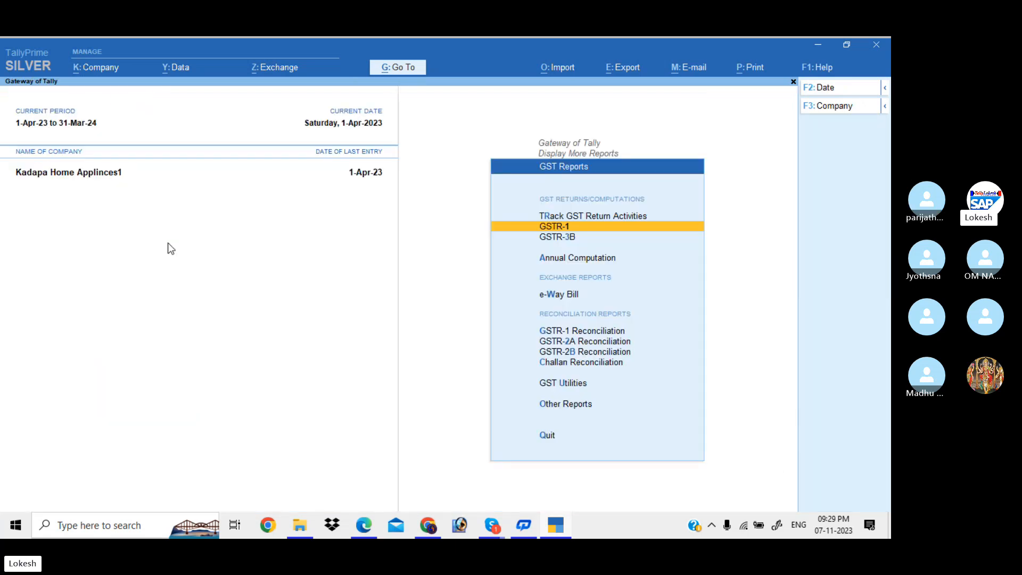
View the GSTR-3B return (7 vouchers, 4 uncertain), then return to the Gateway of Tally.
{"action": "key", "text": "Down"}
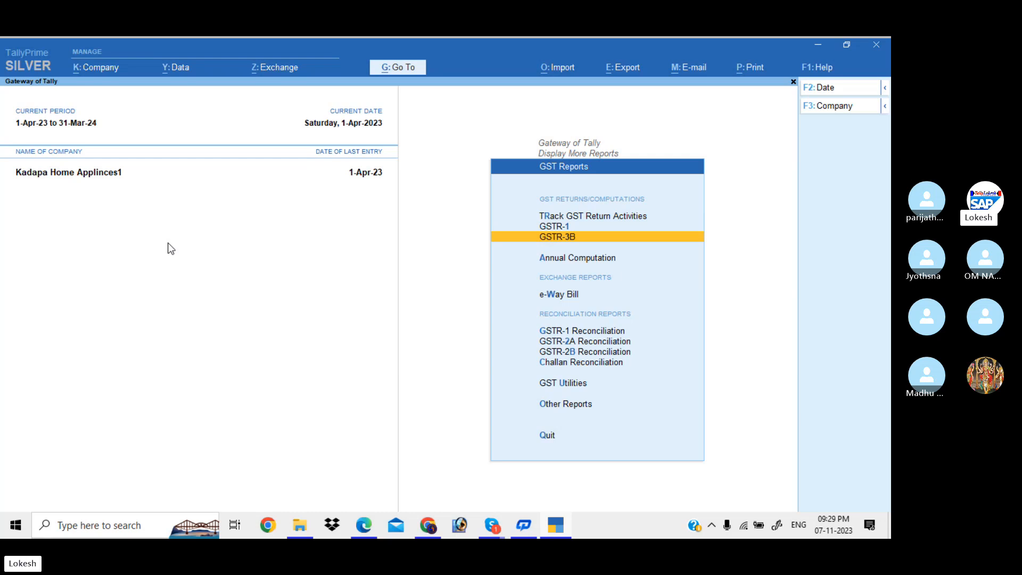
{"action": "key", "text": "Return"}
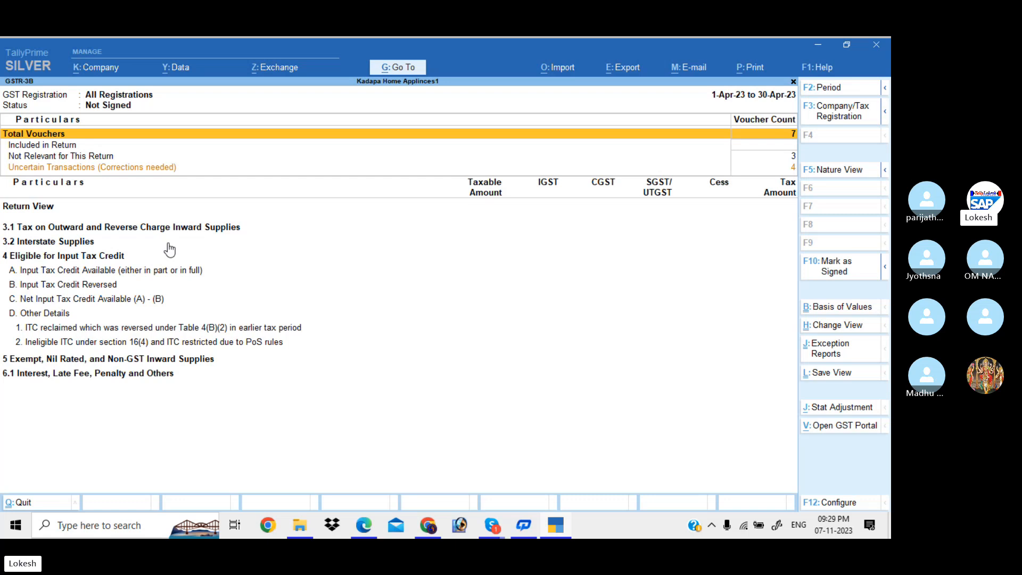
{"action": "key", "text": "Escape"}
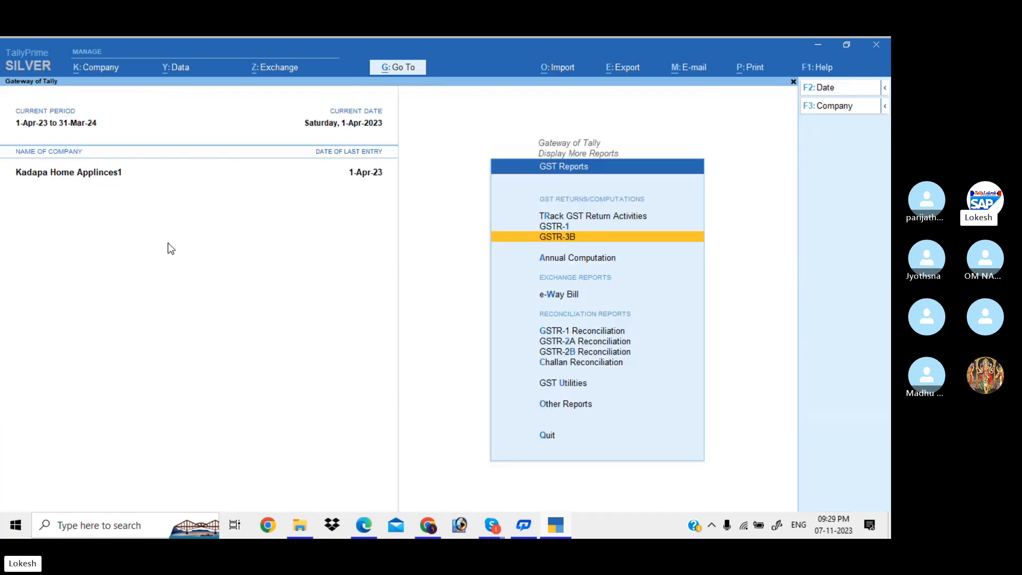
{"action": "key", "text": "Up"}
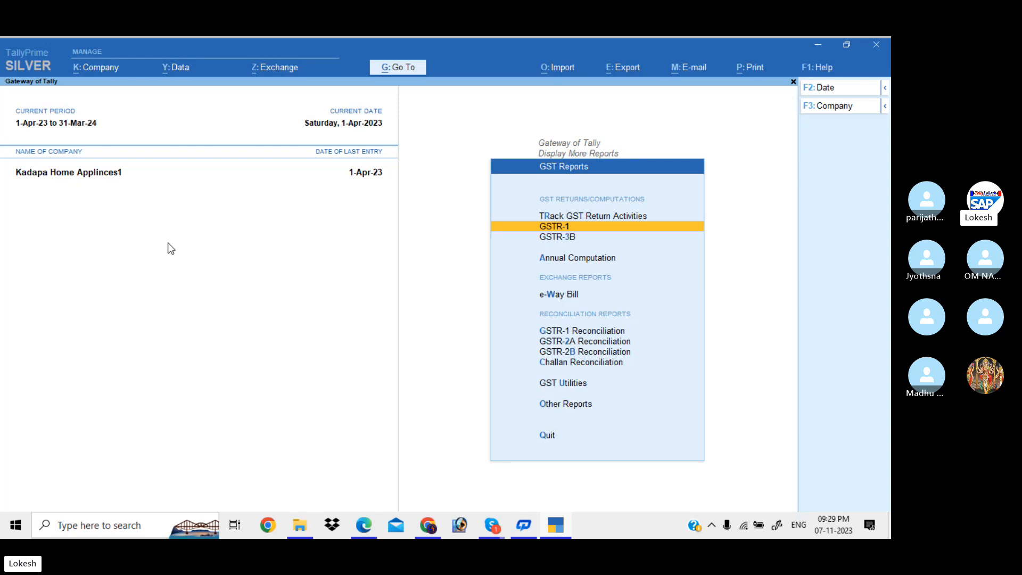
{"action": "key", "text": "Escape"}
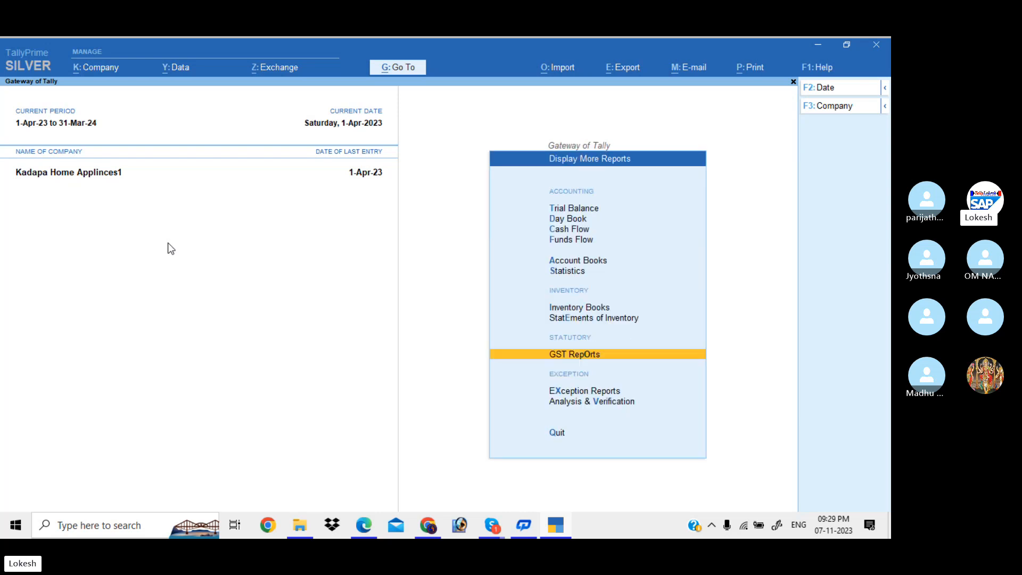
{"action": "key", "text": "Escape"}
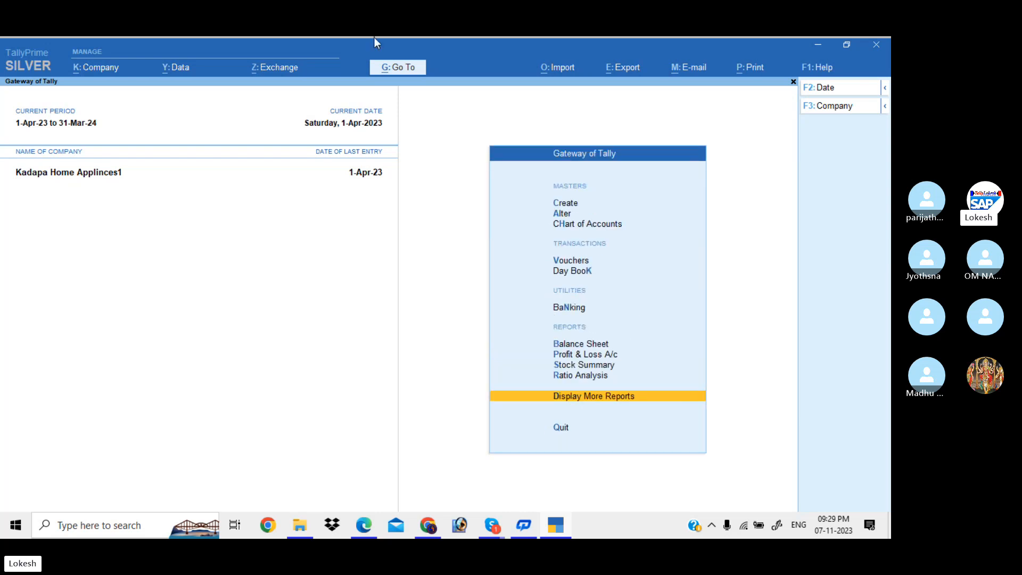
Load the other 2023-24 company via Select Company.
{"action": "left_click", "coordinate": [843, 105]}
{"action": "key", "text": "Up"}
{"action": "key", "text": "Up"}
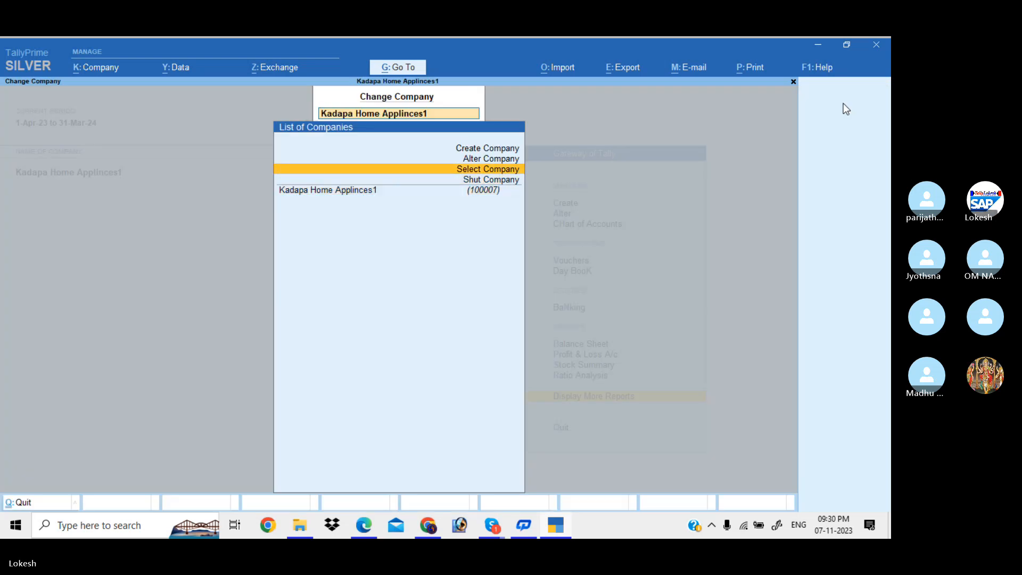
{"action": "key", "text": "Return"}
{"action": "key", "text": "Down"}
{"action": "key", "text": "Down"}
{"action": "key", "text": "Down"}
{"action": "key", "text": "Down"}
{"action": "key", "text": "Down"}
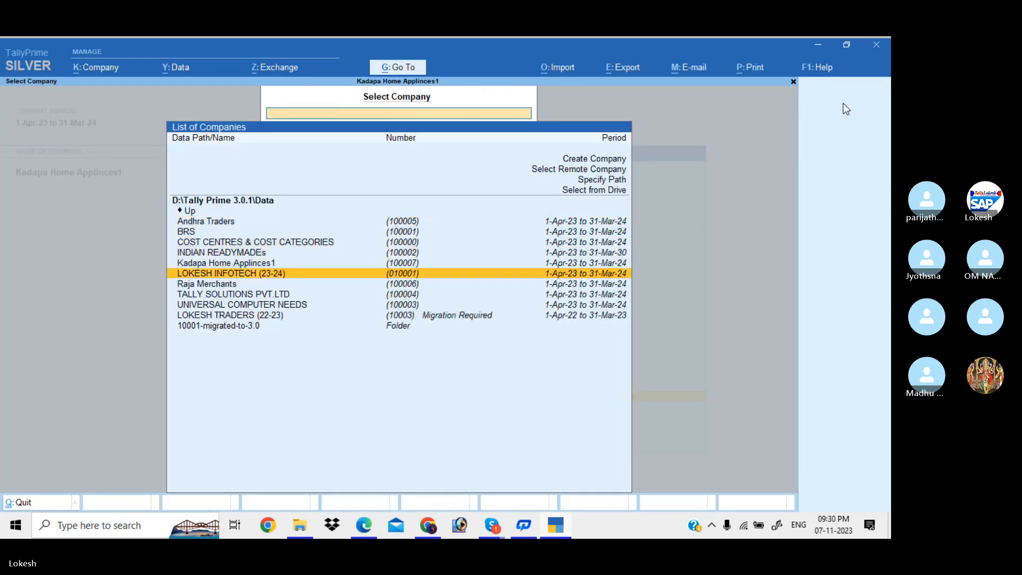
{"action": "key", "text": "Return"}
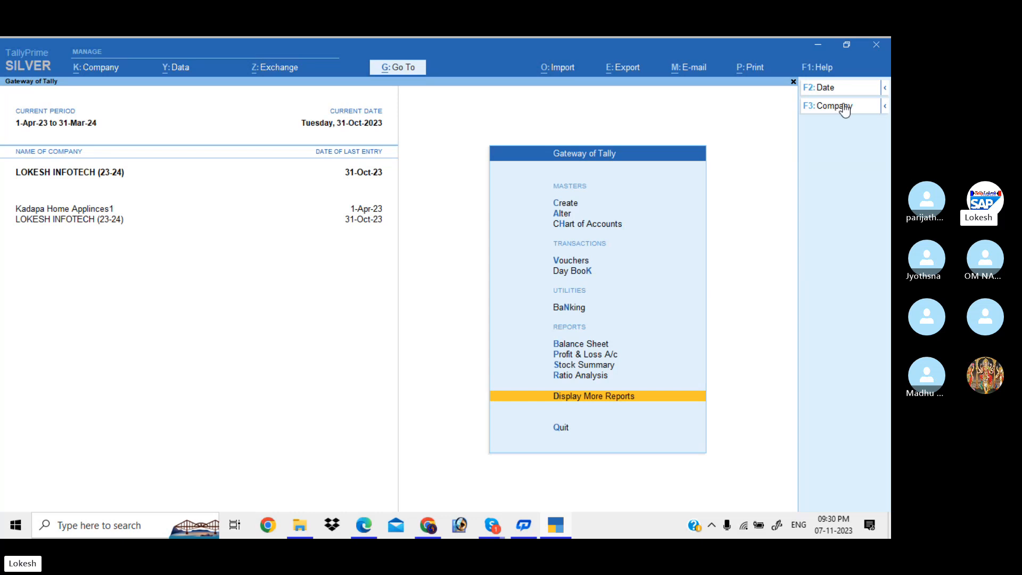
Open this company's GSTR-1 return from More Reports > GST Reports.
{"action": "key", "text": "Return"}
{"action": "key", "text": "Down"}
{"action": "key", "text": "Down"}
{"action": "key", "text": "Down"}
{"action": "key", "text": "Down"}
{"action": "key", "text": "Down"}
{"action": "key", "text": "Down"}
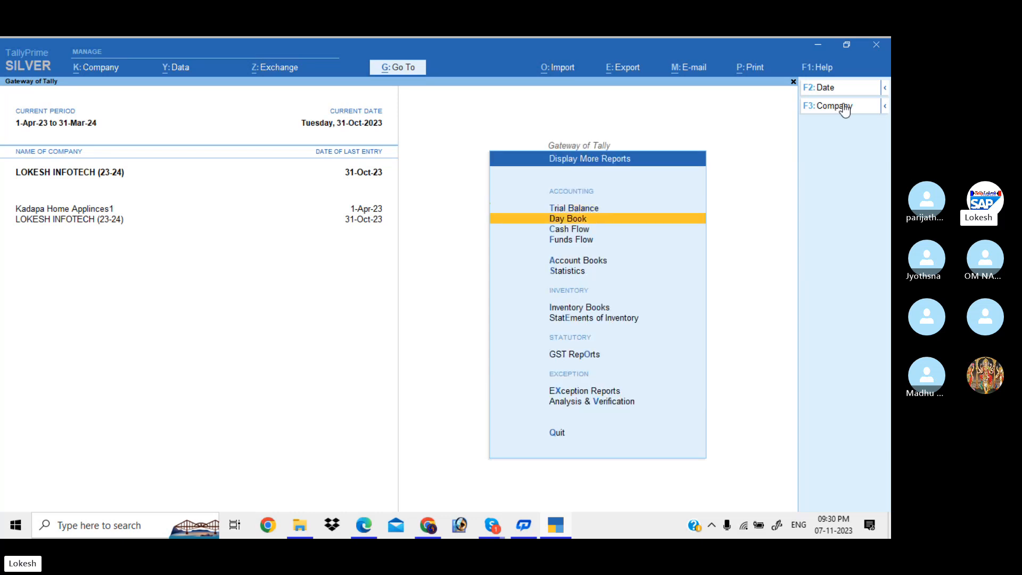
{"action": "key", "text": "Down"}
{"action": "key", "text": "Down"}
{"action": "key", "text": "Return"}
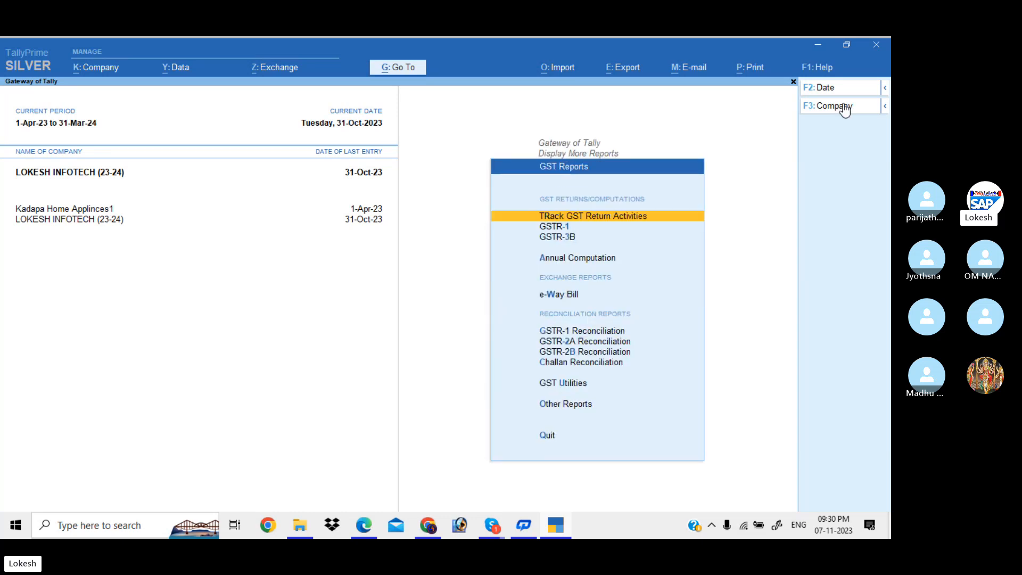
{"action": "key", "text": "Down"}
{"action": "key", "text": "Return"}
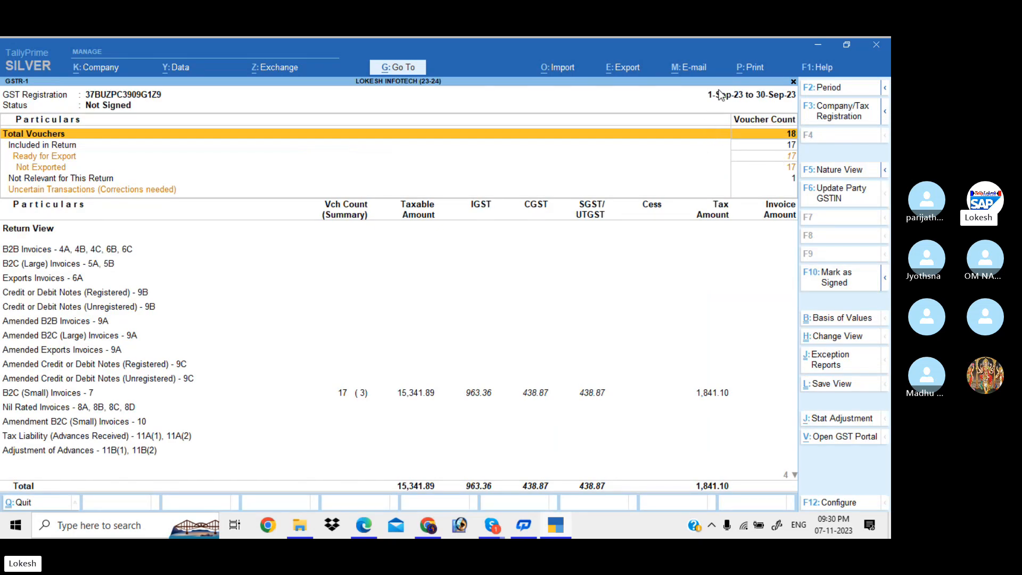
Set the GSTR-1 period to 1-10-2023 through 31-10-2023.
{"action": "left_click", "coordinate": [829, 90]}
{"action": "type", "text": "1"}
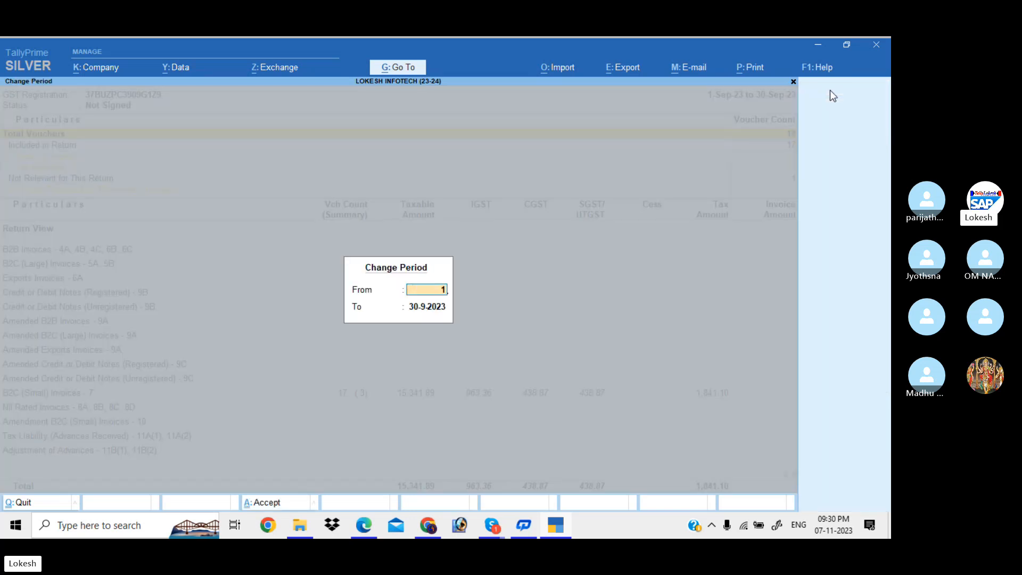
{"action": "type", "text": "-10"}
{"action": "key", "text": "Return"}
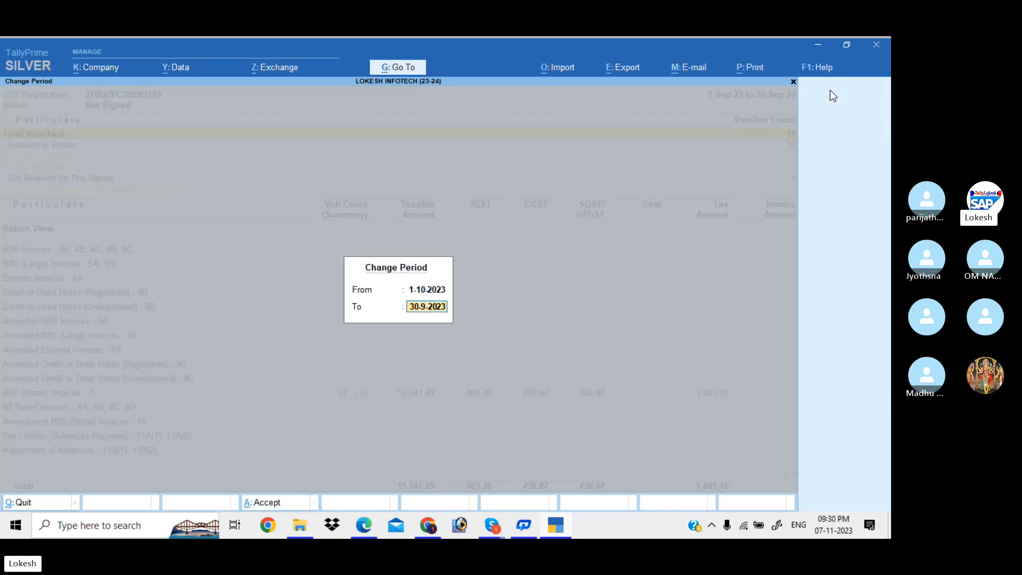
{"action": "type", "text": "31-10"}
{"action": "key", "text": "Return"}
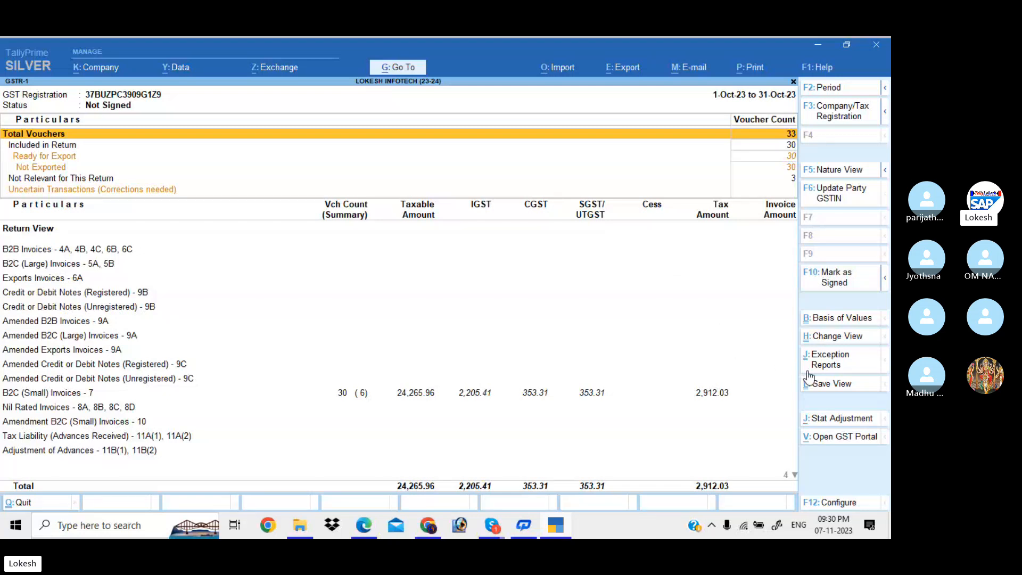
{"action": "left_click", "coordinate": [833, 501]}
{"action": "key", "text": "Return"}
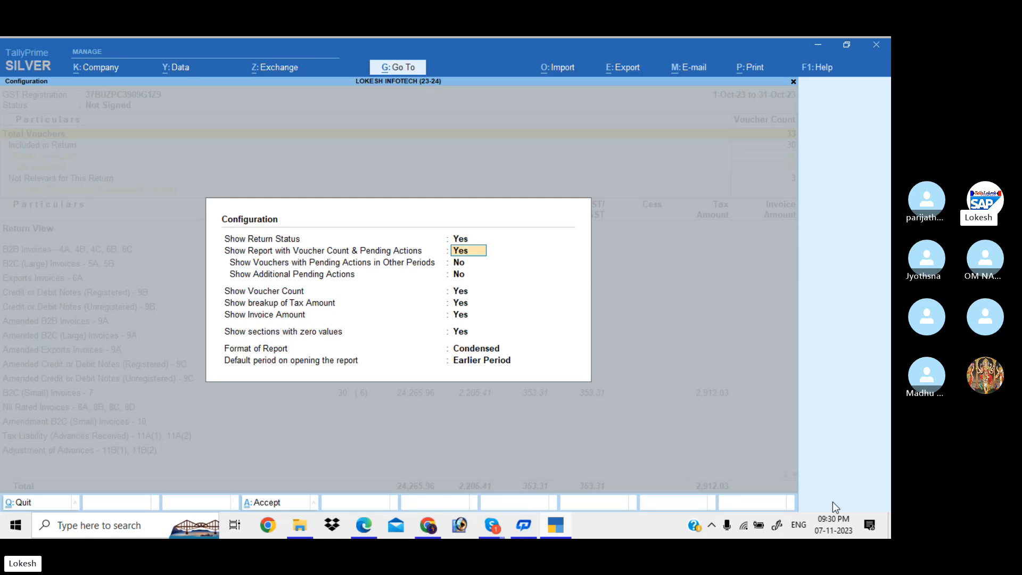
{"action": "key", "text": "Return"}
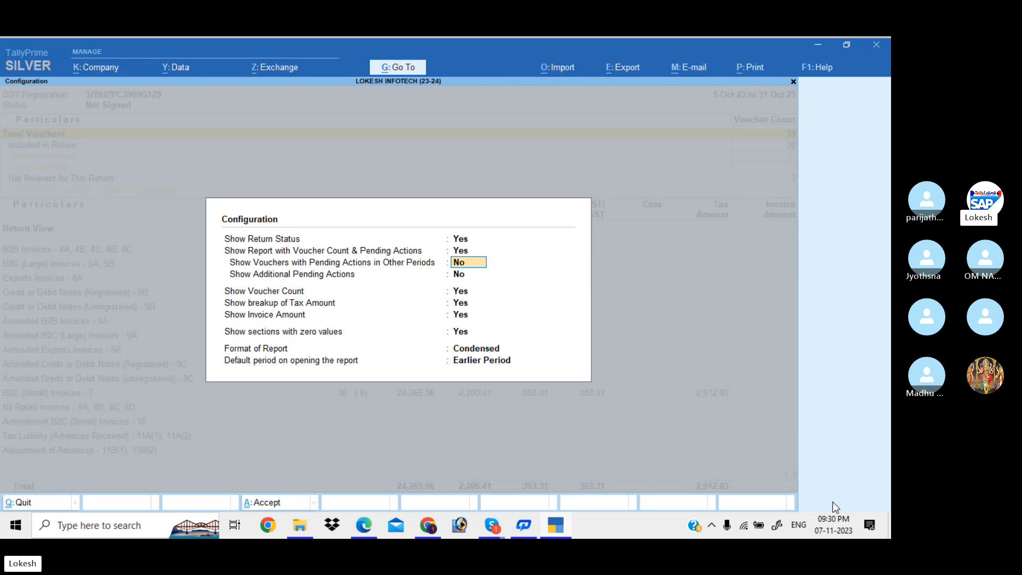
{"action": "key", "text": "Escape"}
{"action": "key", "text": "Escape"}
{"action": "key", "text": "Down"}
{"action": "key", "text": "Down"}
{"action": "key", "text": "Down"}
{"action": "key", "text": "Down"}
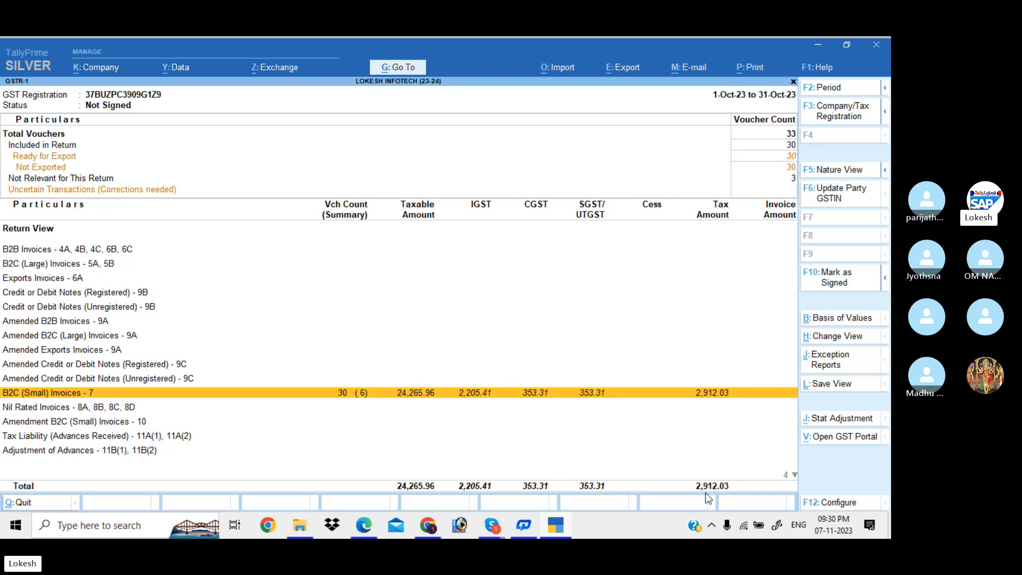
Review the six state-wise B2C (Small) rows, Andhra Pradesh to West Bengal, totalling 24,265.96 taxable.
{"action": "key", "text": "Return"}
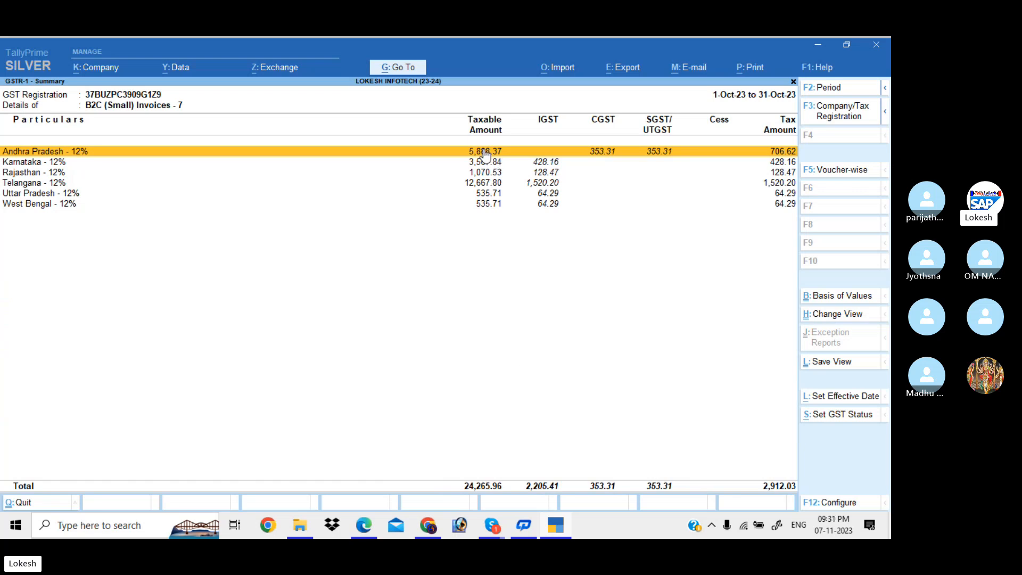
{"action": "key", "text": "Down"}
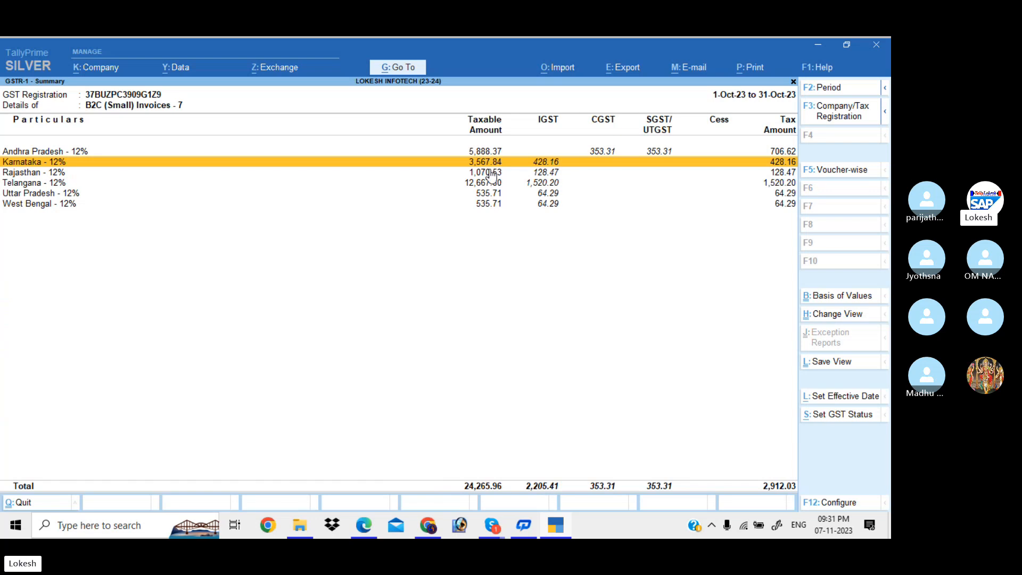
{"action": "left_click", "coordinate": [490, 172]}
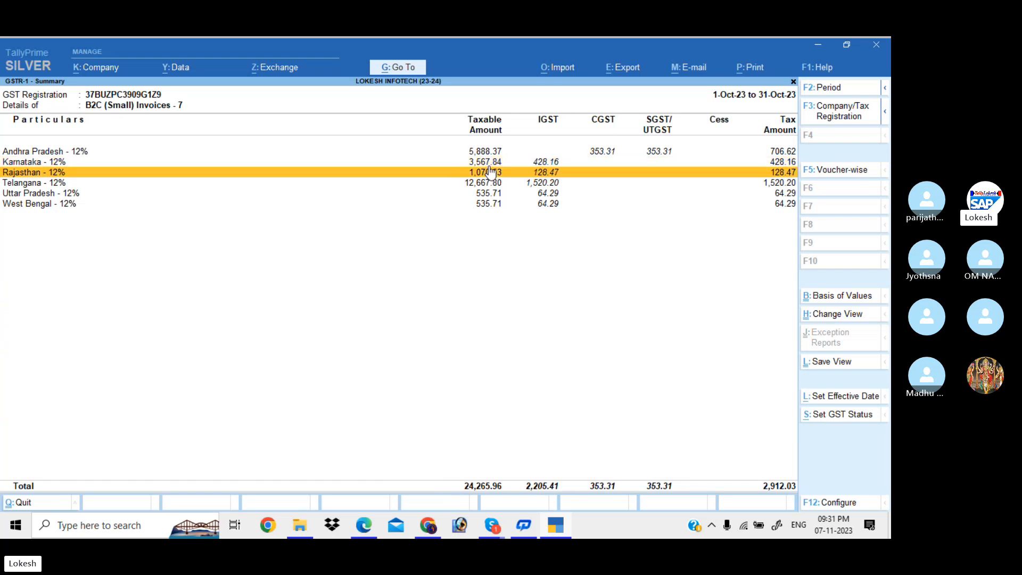
{"action": "key", "text": "Down"}
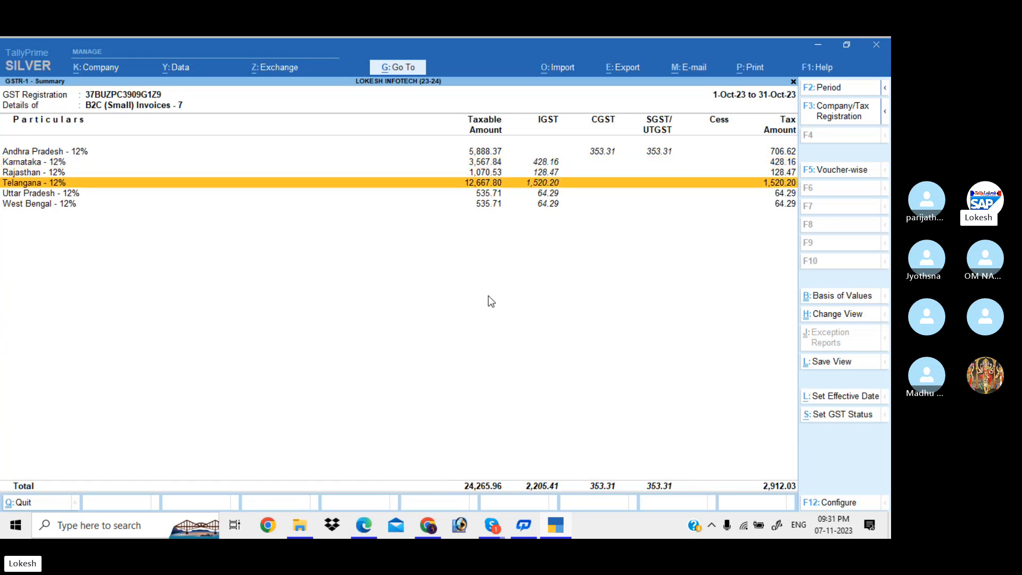
{"action": "key", "text": "Down"}
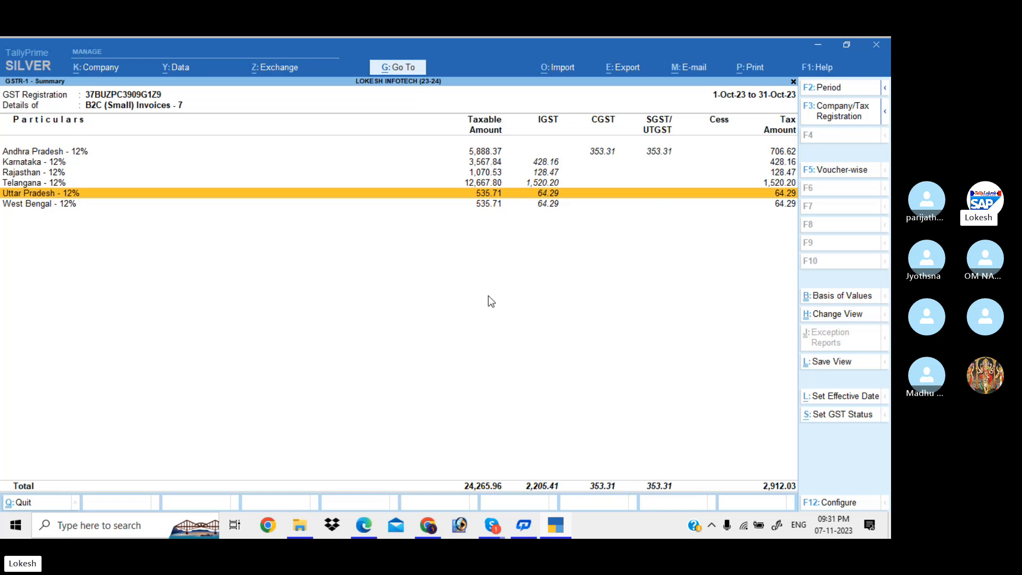
{"action": "key", "text": "Down"}
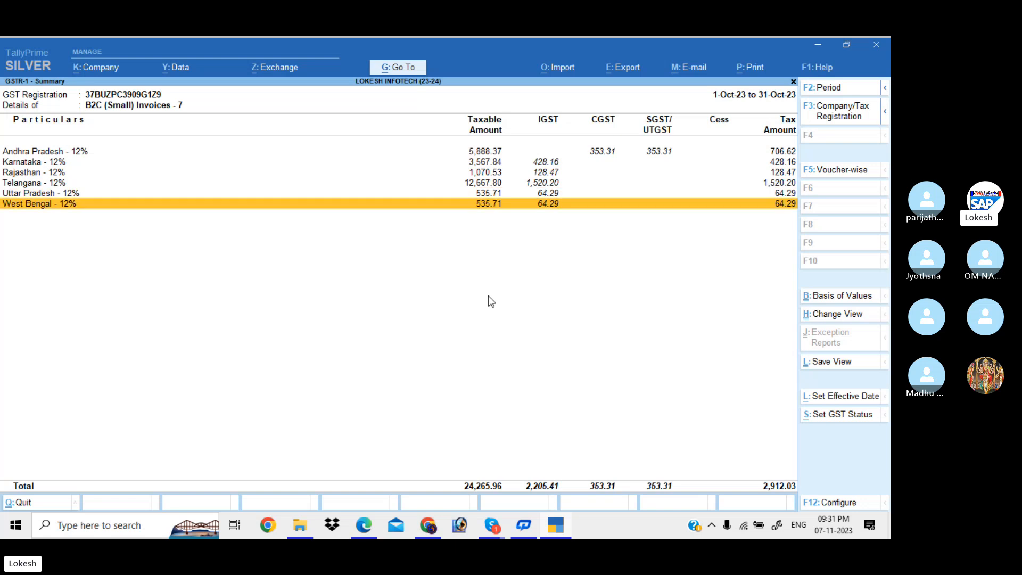
{"action": "key", "text": "Up"}
{"action": "key", "text": "Up"}
{"action": "key", "text": "Up"}
{"action": "key", "text": "Up"}
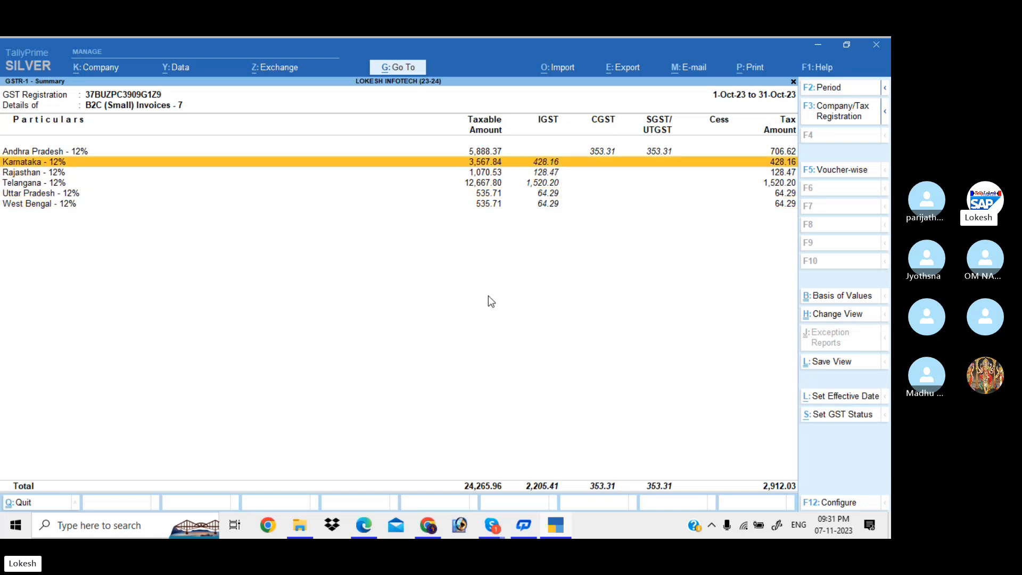
{"action": "key", "text": "Down"}
{"action": "key", "text": "Down"}
{"action": "key", "text": "Down"}
{"action": "key", "text": "Down"}
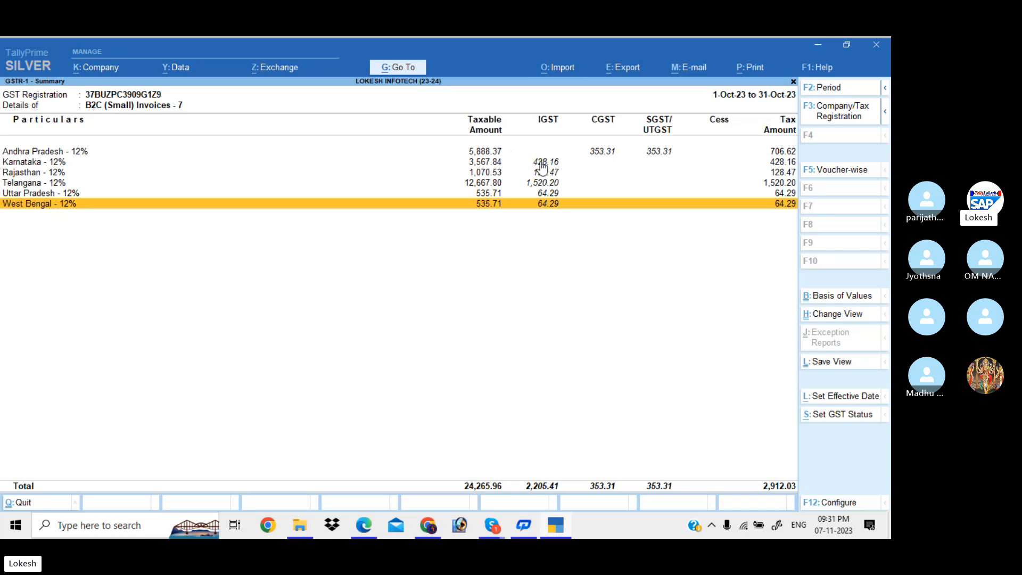
{"action": "key", "text": "Up"}
{"action": "key", "text": "Up"}
{"action": "key", "text": "Up"}
{"action": "key", "text": "Up"}
{"action": "key", "text": "Up"}
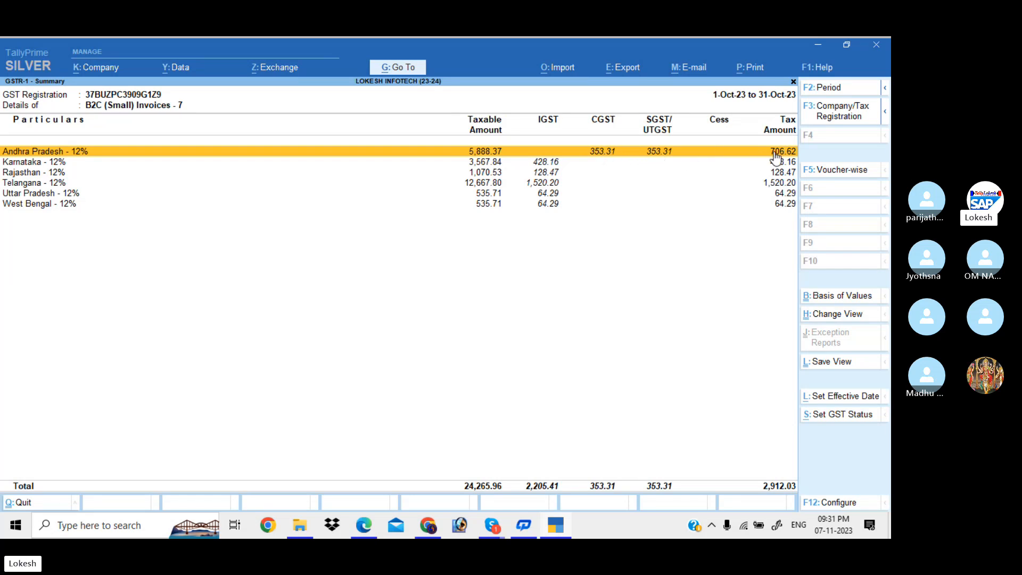
{"action": "key", "text": "Down"}
{"action": "key", "text": "Down"}
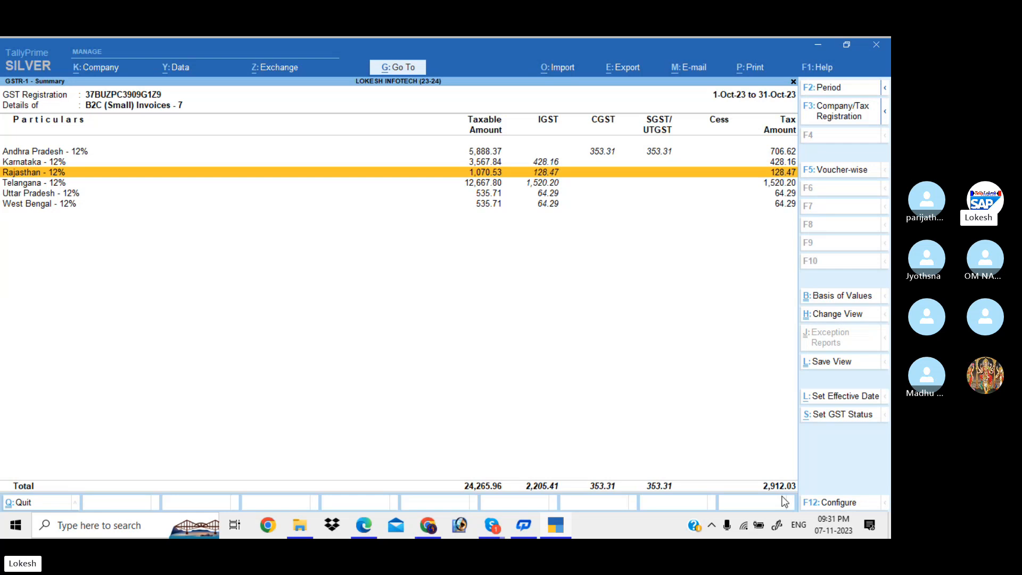
Back out through GSTR-1 to Document Summary - 13, then open the September GSTR-3B return.
{"action": "key", "text": "Escape"}
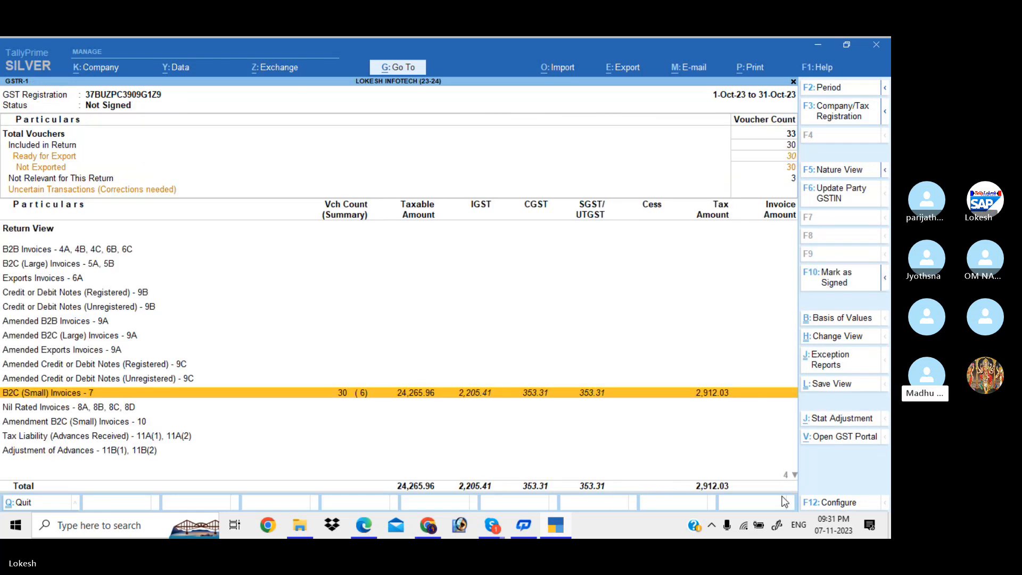
{"action": "key", "text": "Up"}
{"action": "key", "text": "Up"}
{"action": "key", "text": "Up"}
{"action": "key", "text": "Up"}
{"action": "key", "text": "Up"}
{"action": "key", "text": "Up"}
{"action": "key", "text": "Up"}
{"action": "key", "text": "Up"}
{"action": "key", "text": "Up"}
{"action": "key", "text": "Up"}
{"action": "key", "text": "Up"}
{"action": "key", "text": "Up"}
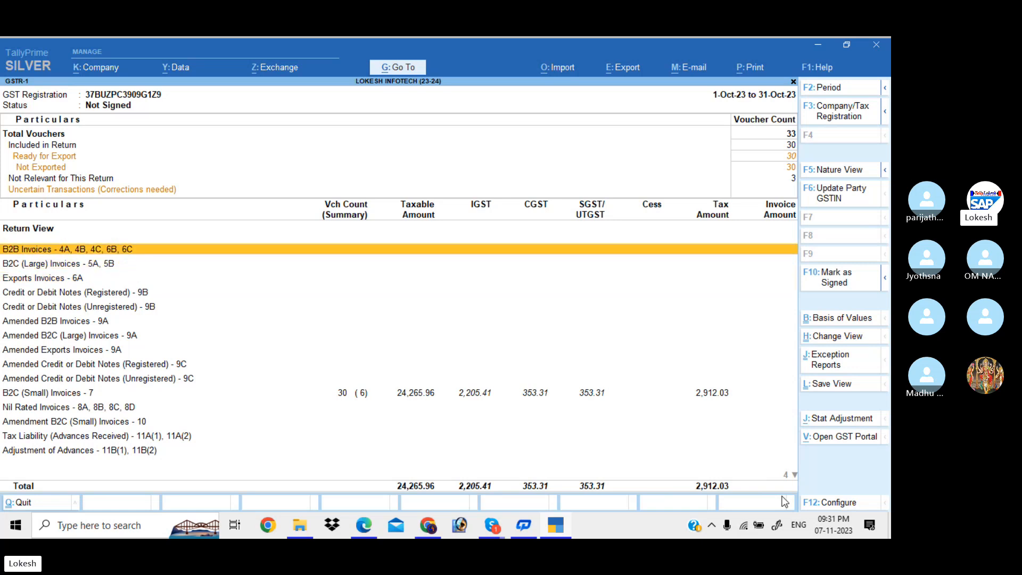
{"action": "key", "text": "Down"}
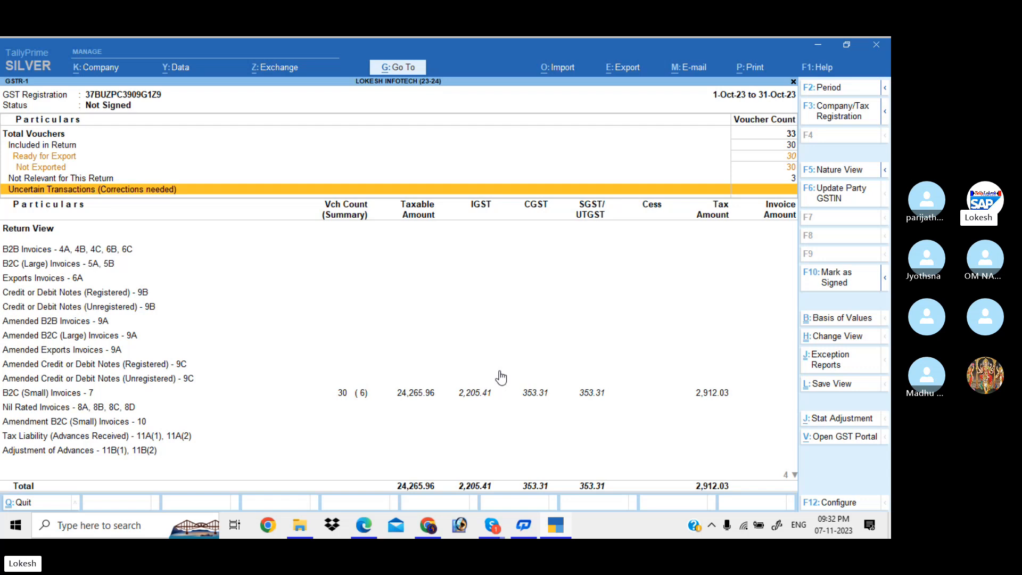
{"action": "key", "text": "Down"}
{"action": "key", "text": "Down"}
{"action": "key", "text": "Down"}
{"action": "key", "text": "Down"}
{"action": "key", "text": "Down"}
{"action": "key", "text": "Down"}
{"action": "key", "text": "Down"}
{"action": "key", "text": "Down"}
{"action": "key", "text": "Down"}
{"action": "key", "text": "Down"}
{"action": "key", "text": "Down"}
{"action": "key", "text": "Down"}
{"action": "key", "text": "Down"}
{"action": "key", "text": "Down"}
{"action": "key", "text": "Down"}
{"action": "key", "text": "Down"}
{"action": "key", "text": "Down"}
{"action": "key", "text": "Down"}
{"action": "key", "text": "Down"}
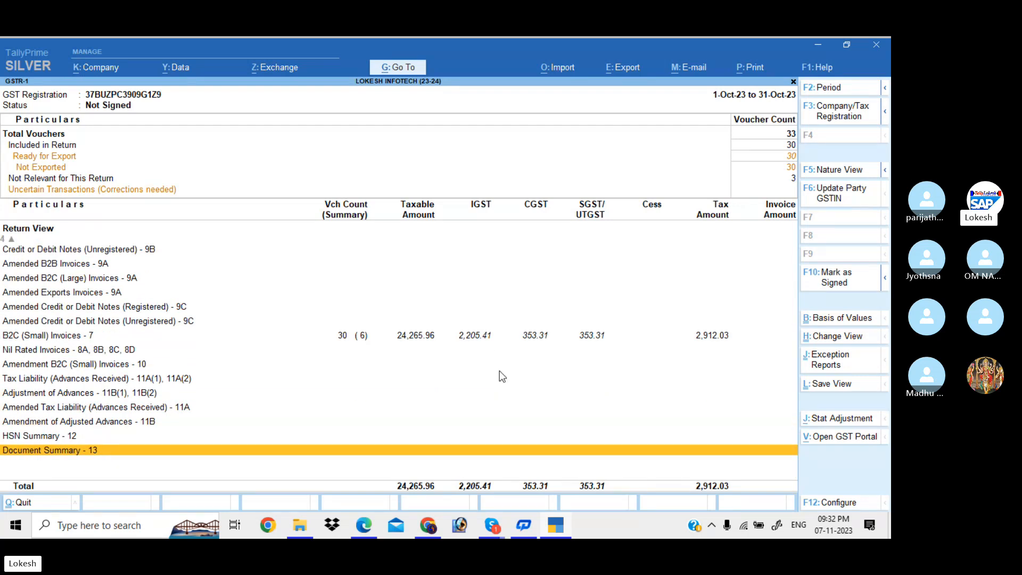
{"action": "key", "text": "Escape"}
{"action": "key", "text": "Down"}
{"action": "key", "text": "Return"}
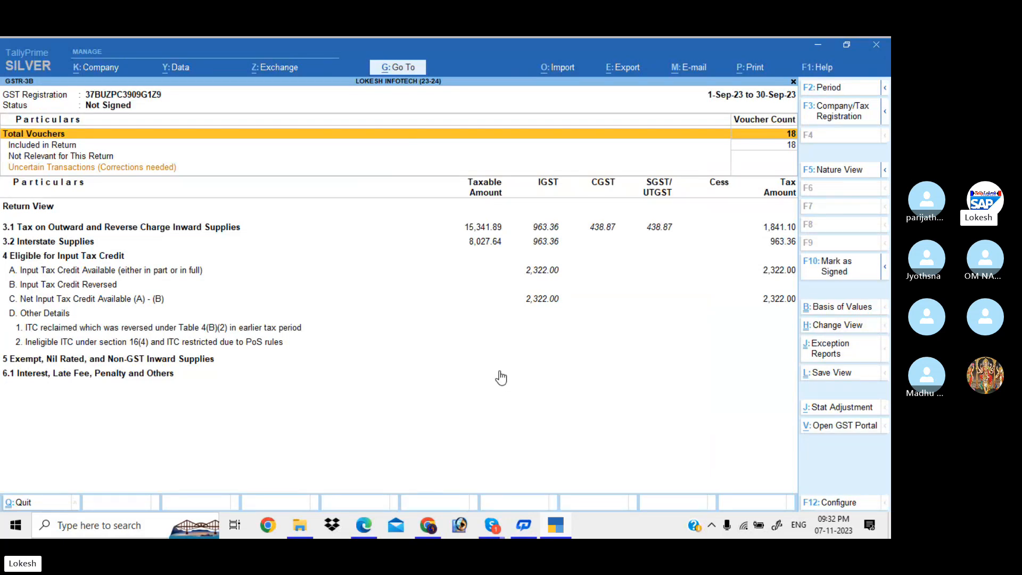
Show GSTR-3B in detail with Alt+F5 and scan sections 3.1 to 6.1, noting 963.36 IGST.
{"action": "key", "text": "alt+F5"}
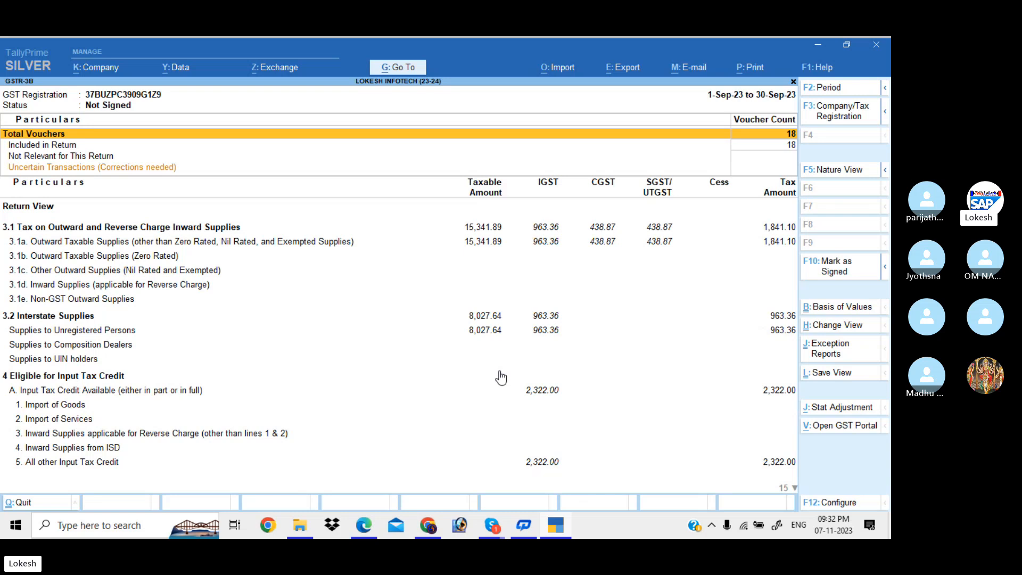
{"action": "key", "text": "Down"}
{"action": "key", "text": "Down"}
{"action": "key", "text": "Down"}
{"action": "key", "text": "Down"}
{"action": "key", "text": "Down"}
{"action": "key", "text": "Up"}
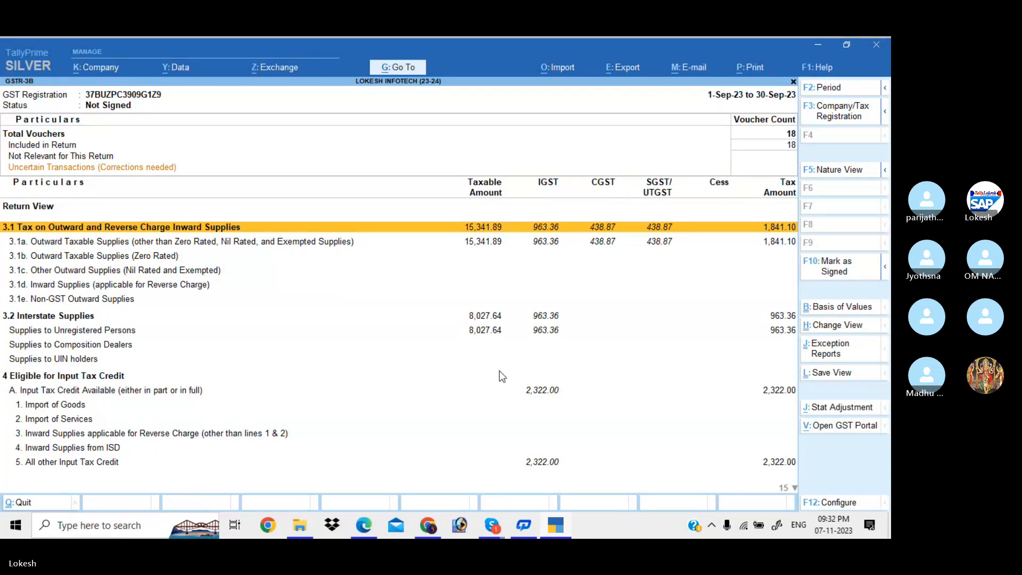
{"action": "key", "text": "Down"}
{"action": "key", "text": "Down"}
{"action": "key", "text": "Down"}
{"action": "key", "text": "Down"}
{"action": "key", "text": "Down"}
{"action": "key", "text": "Down"}
{"action": "key", "text": "Down"}
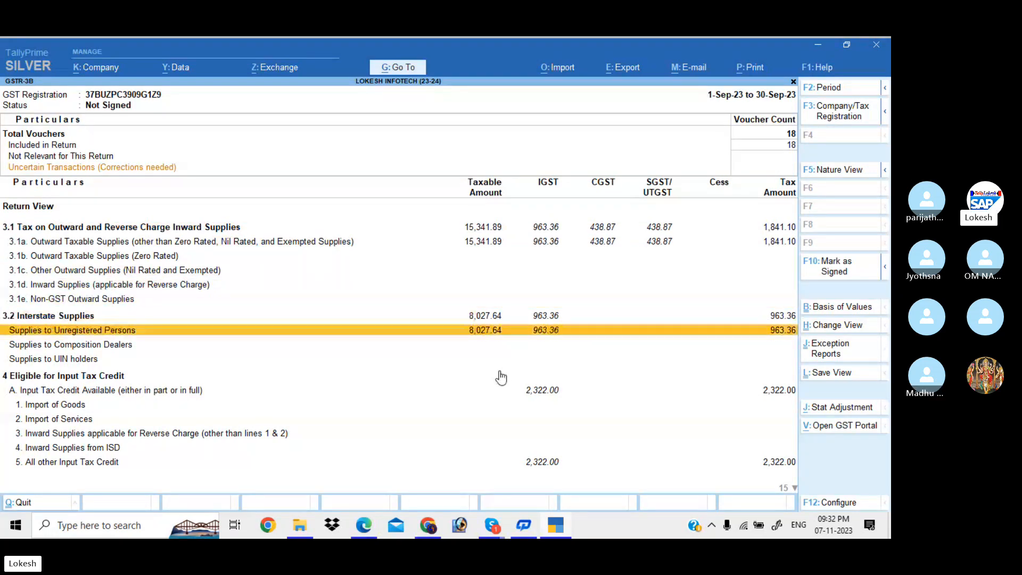
{"action": "key", "text": "Up"}
{"action": "key", "text": "Down"}
{"action": "key", "text": "Down"}
{"action": "key", "text": "Down"}
{"action": "key", "text": "Down"}
{"action": "key", "text": "Down"}
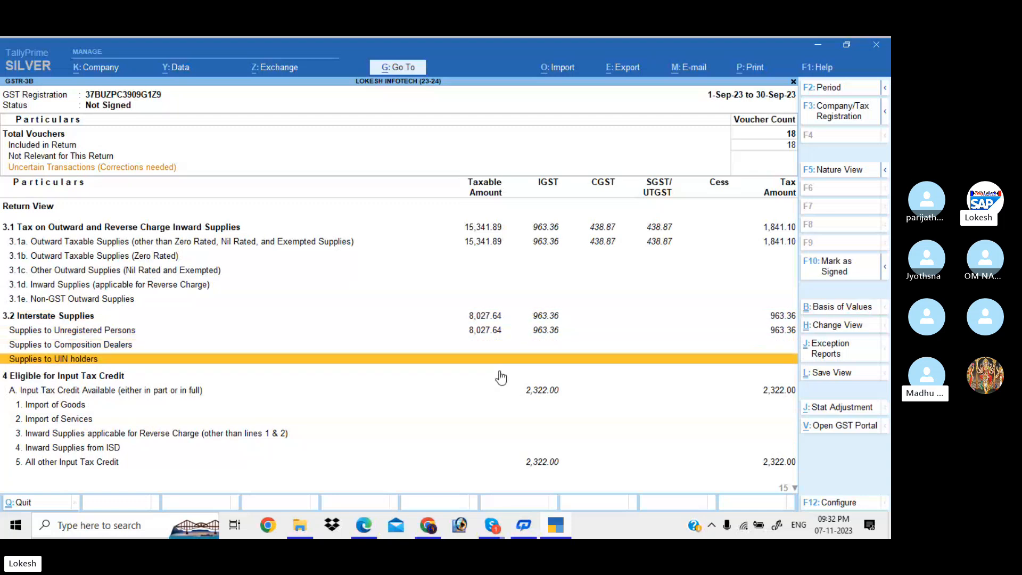
{"action": "key", "text": "Up"}
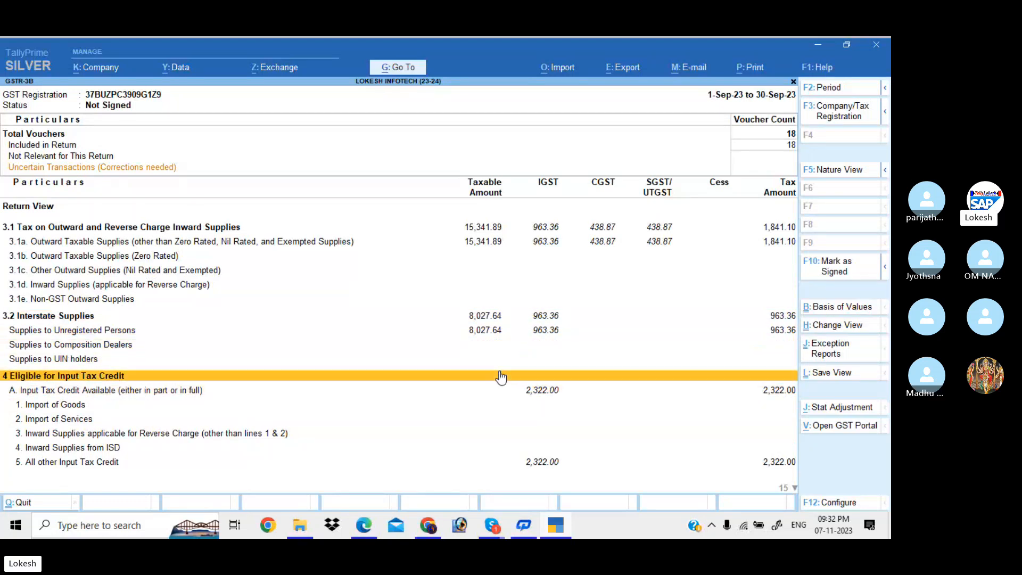
{"action": "key", "text": "Down"}
{"action": "key", "text": "Down"}
{"action": "key", "text": "Down"}
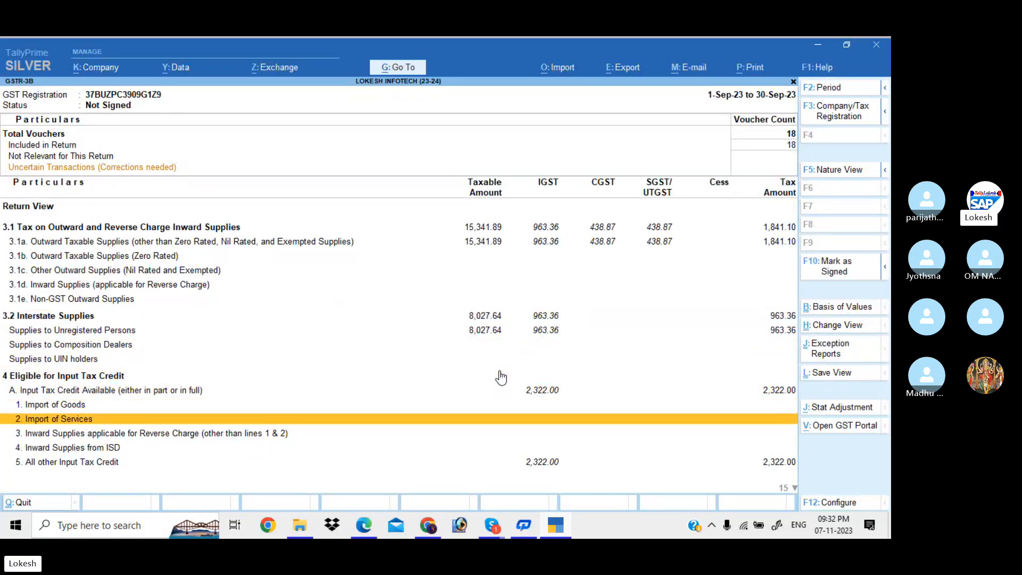
{"action": "key", "text": "Down"}
{"action": "key", "text": "Down"}
{"action": "key", "text": "Down"}
{"action": "key", "text": "Down"}
{"action": "key", "text": "Down"}
{"action": "key", "text": "Down"}
{"action": "key", "text": "Down"}
{"action": "key", "text": "Down"}
{"action": "key", "text": "Down"}
{"action": "key", "text": "Down"}
{"action": "key", "text": "Down"}
{"action": "key", "text": "Down"}
{"action": "key", "text": "Down"}
{"action": "key", "text": "Down"}
{"action": "key", "text": "Up"}
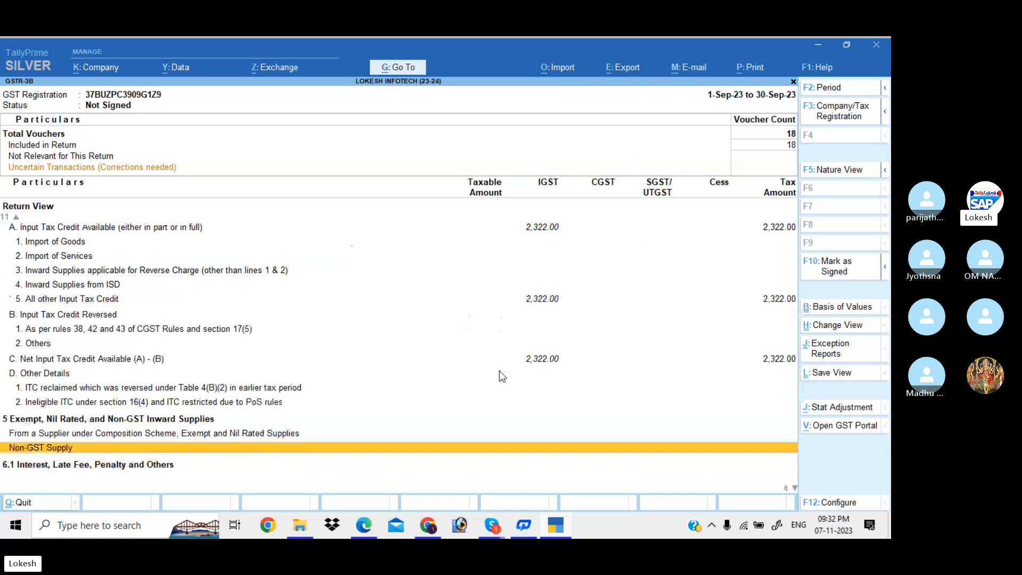
{"action": "key", "text": "Up"}
{"action": "key", "text": "Up"}
{"action": "key", "text": "Up"}
{"action": "key", "text": "Up"}
{"action": "key", "text": "Up"}
{"action": "key", "text": "Up"}
{"action": "key", "text": "Up"}
{"action": "key", "text": "Up"}
{"action": "key", "text": "Down"}
{"action": "key", "text": "Down"}
{"action": "key", "text": "Down"}
{"action": "key", "text": "Down"}
{"action": "key", "text": "Down"}
{"action": "key", "text": "Down"}
{"action": "key", "text": "Down"}
{"action": "key", "text": "Down"}
{"action": "key", "text": "Down"}
{"action": "key", "text": "Down"}
{"action": "key", "text": "Down"}
{"action": "key", "text": "Down"}
{"action": "key", "text": "Down"}
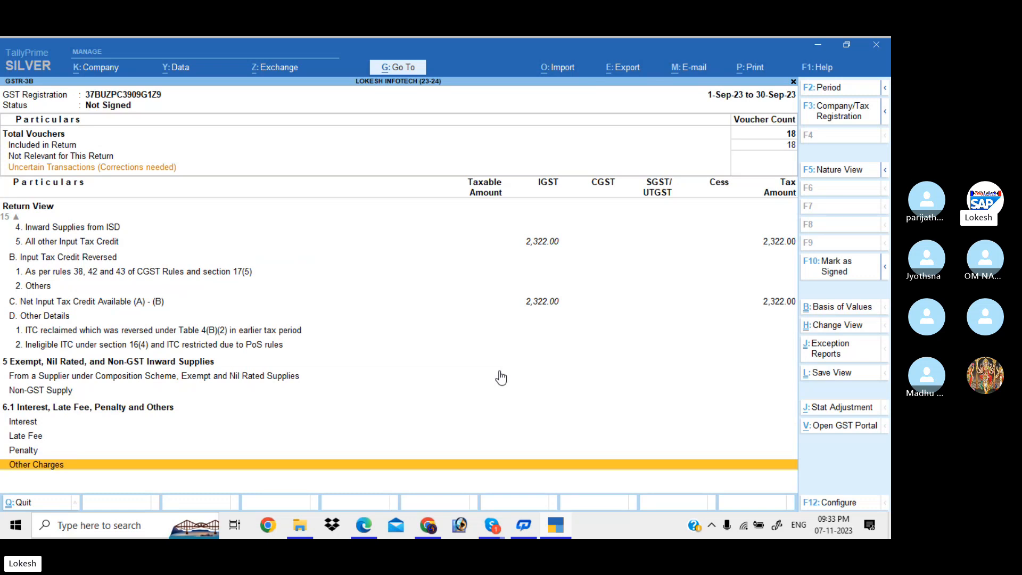
{"action": "key", "text": "Up"}
{"action": "key", "text": "Up"}
{"action": "key", "text": "Up"}
{"action": "key", "text": "Up"}
{"action": "key", "text": "Up"}
{"action": "key", "text": "Up"}
{"action": "key", "text": "Up"}
{"action": "key", "text": "Up"}
{"action": "key", "text": "Up"}
{"action": "key", "text": "Up"}
{"action": "key", "text": "Up"}
{"action": "key", "text": "Up"}
{"action": "key", "text": "Up"}
{"action": "key", "text": "Up"}
{"action": "key", "text": "Up"}
{"action": "key", "text": "Up"}
{"action": "key", "text": "Up"}
{"action": "key", "text": "Up"}
{"action": "key", "text": "Up"}
{"action": "key", "text": "Up"}
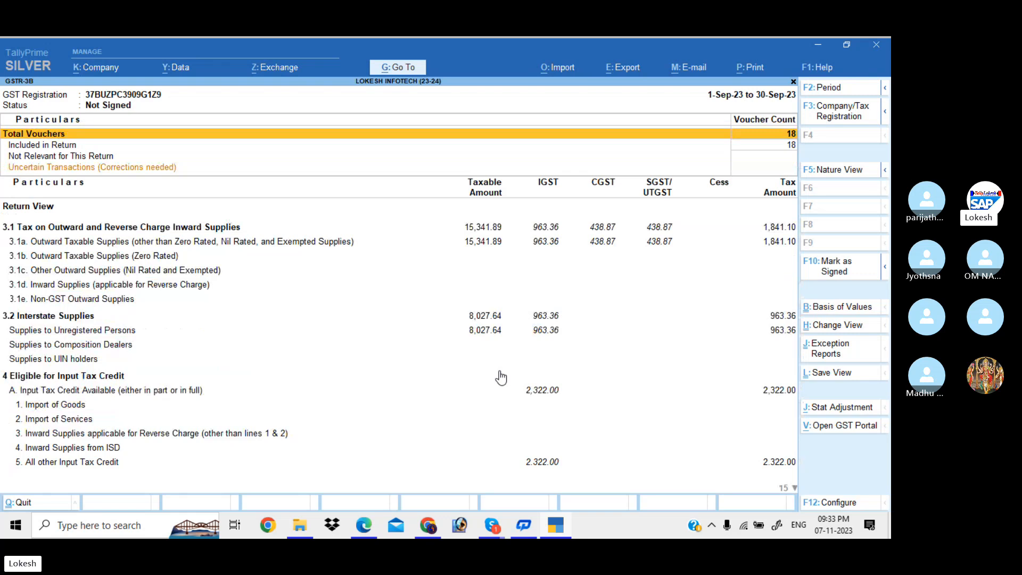
Check GSTR-3B's nature view, showing 2,322.00 eligible IGST credit, then exit to Gateway of Tally.
{"action": "left_click", "coordinate": [833, 171]}
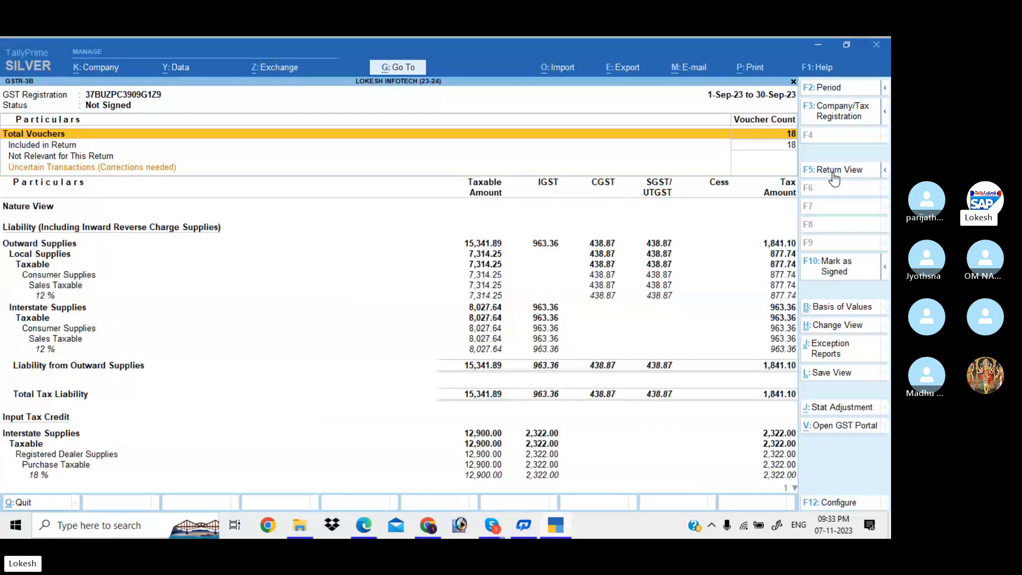
{"action": "key", "text": "Down"}
{"action": "key", "text": "Down"}
{"action": "key", "text": "Down"}
{"action": "key", "text": "Down"}
{"action": "key", "text": "Down"}
{"action": "key", "text": "Down"}
{"action": "key", "text": "Down"}
{"action": "key", "text": "Down"}
{"action": "key", "text": "Down"}
{"action": "key", "text": "Down"}
{"action": "key", "text": "Down"}
{"action": "key", "text": "Down"}
{"action": "key", "text": "Down"}
{"action": "key", "text": "Down"}
{"action": "key", "text": "Down"}
{"action": "key", "text": "Down"}
{"action": "key", "text": "Down"}
{"action": "key", "text": "Down"}
{"action": "key", "text": "Down"}
{"action": "key", "text": "Down"}
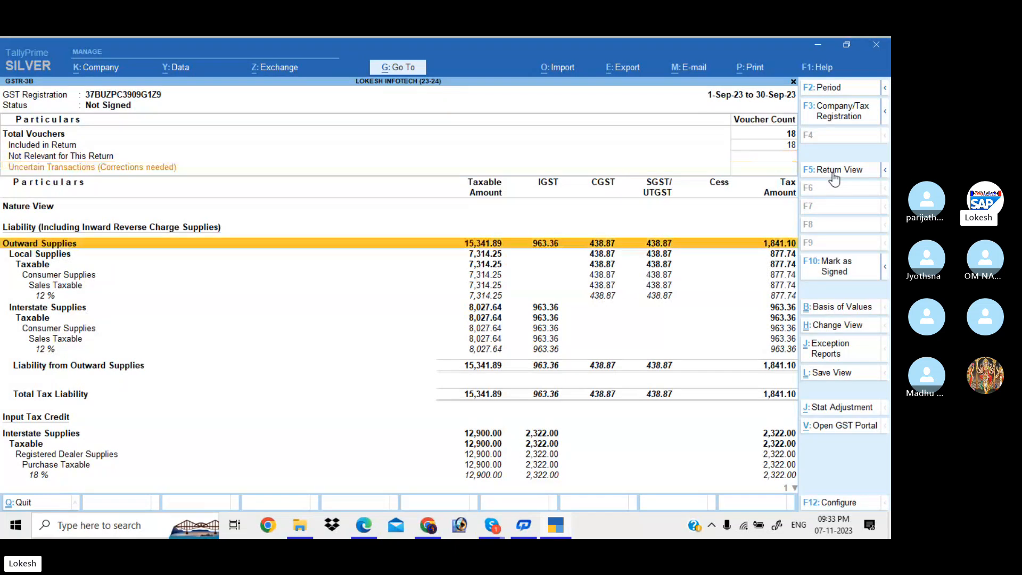
{"action": "key", "text": "Down"}
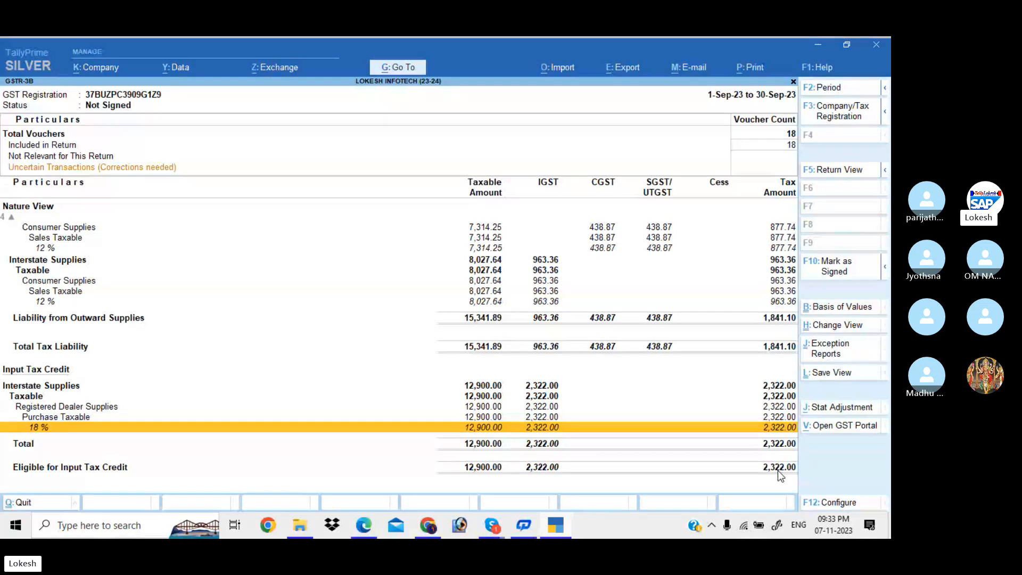
{"action": "key", "text": "Up"}
{"action": "key", "text": "Up"}
{"action": "key", "text": "Up"}
{"action": "key", "text": "Up"}
{"action": "key", "text": "Up"}
{"action": "key", "text": "Up"}
{"action": "key", "text": "Up"}
{"action": "key", "text": "Up"}
{"action": "key", "text": "Up"}
{"action": "key", "text": "Up"}
{"action": "key", "text": "Up"}
{"action": "key", "text": "Up"}
{"action": "key", "text": "Up"}
{"action": "key", "text": "Up"}
{"action": "key", "text": "Up"}
{"action": "key", "text": "Up"}
{"action": "key", "text": "Up"}
{"action": "key", "text": "Up"}
{"action": "key", "text": "Up"}
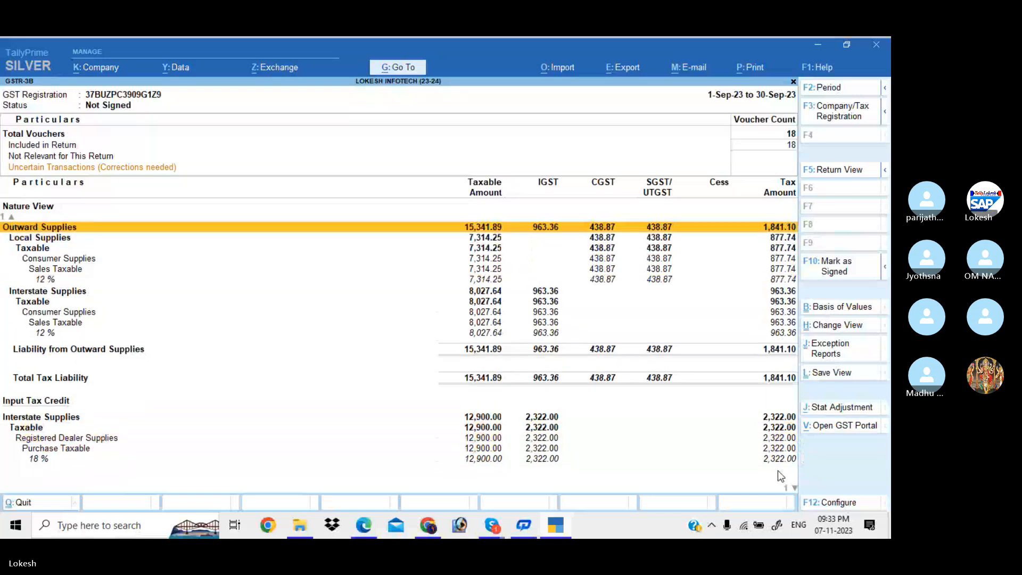
{"action": "key", "text": "Down"}
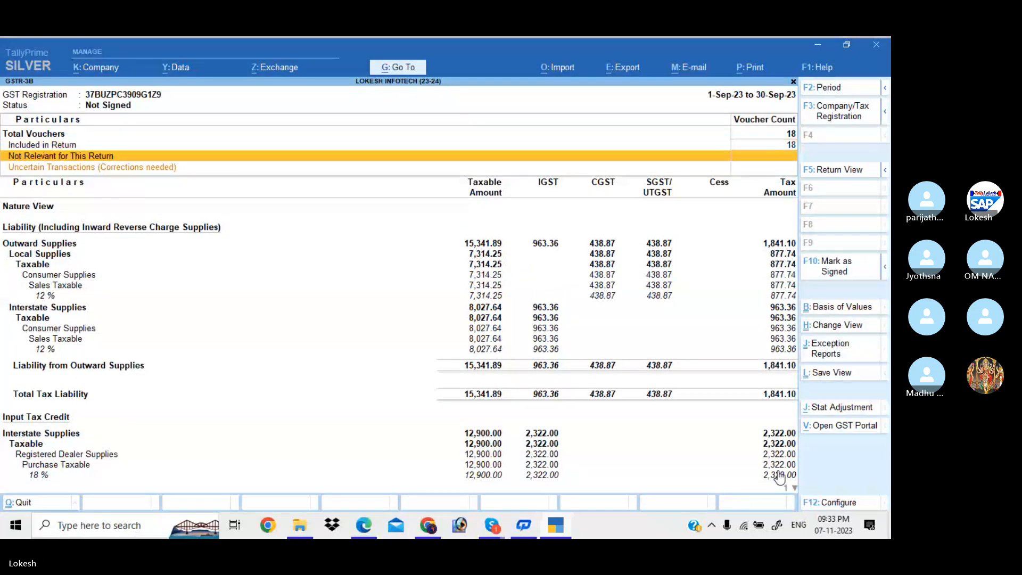
{"action": "left_click", "coordinate": [779, 475]}
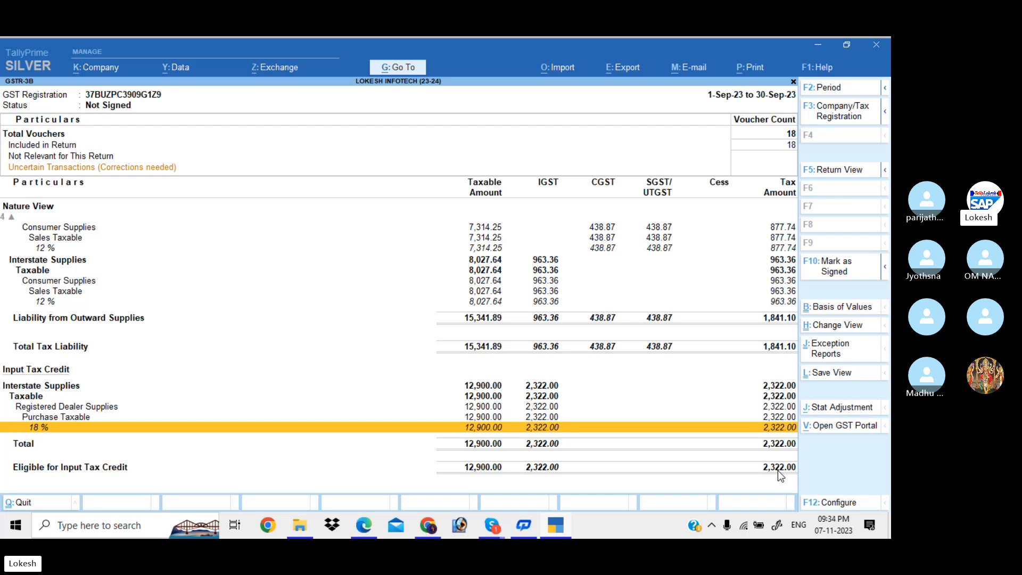
{"action": "key", "text": "Escape"}
{"action": "key", "text": "Escape"}
{"action": "key", "text": "Escape"}
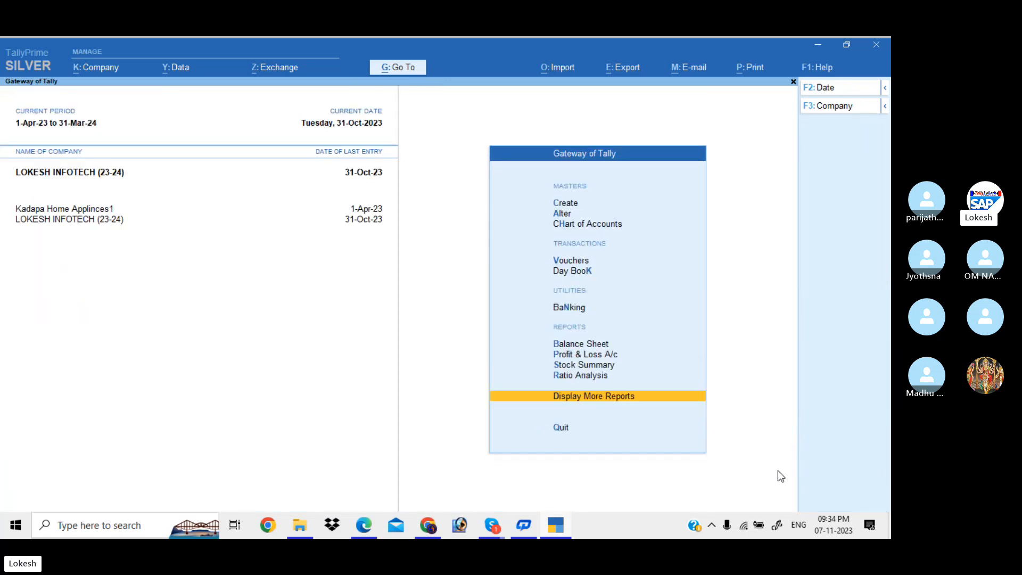
{"action": "key", "text": "Escape"}
{"action": "key", "text": "Escape"}
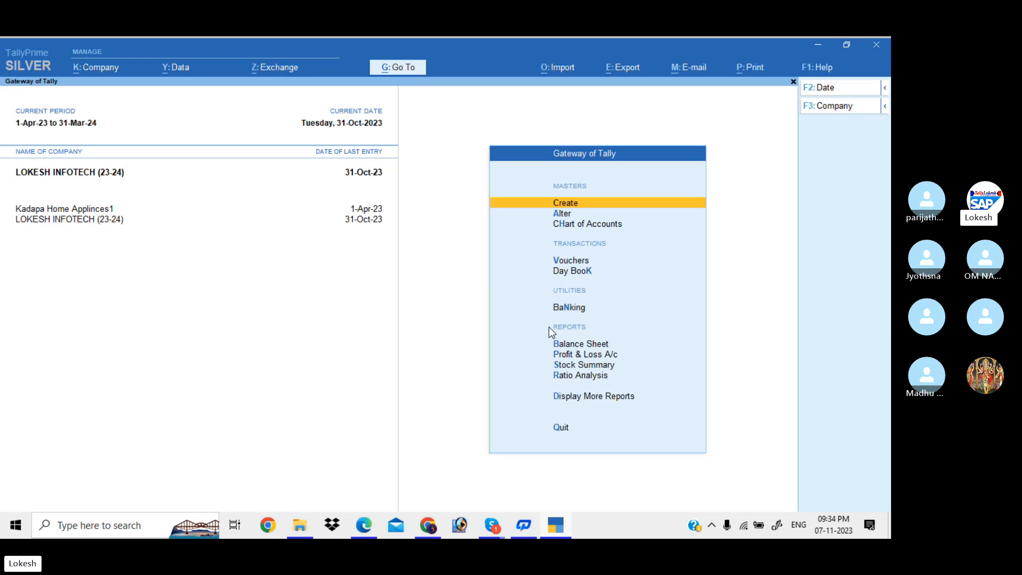
Start a purchase voucher in the current company, then quit it without saving.
{"action": "key", "text": "Down"}
{"action": "key", "text": "Down"}
{"action": "key", "text": "Down"}
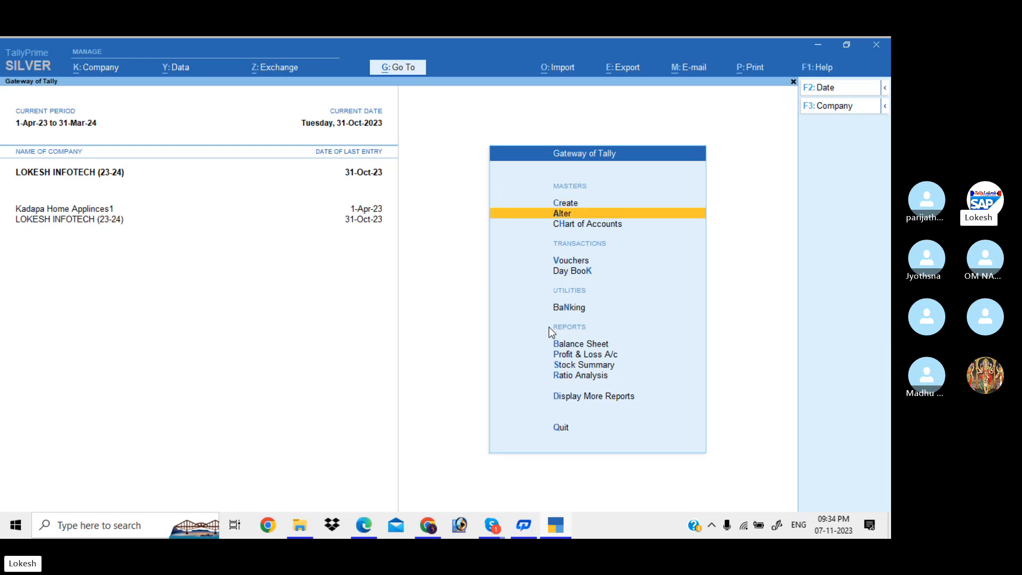
{"action": "key", "text": "Return"}
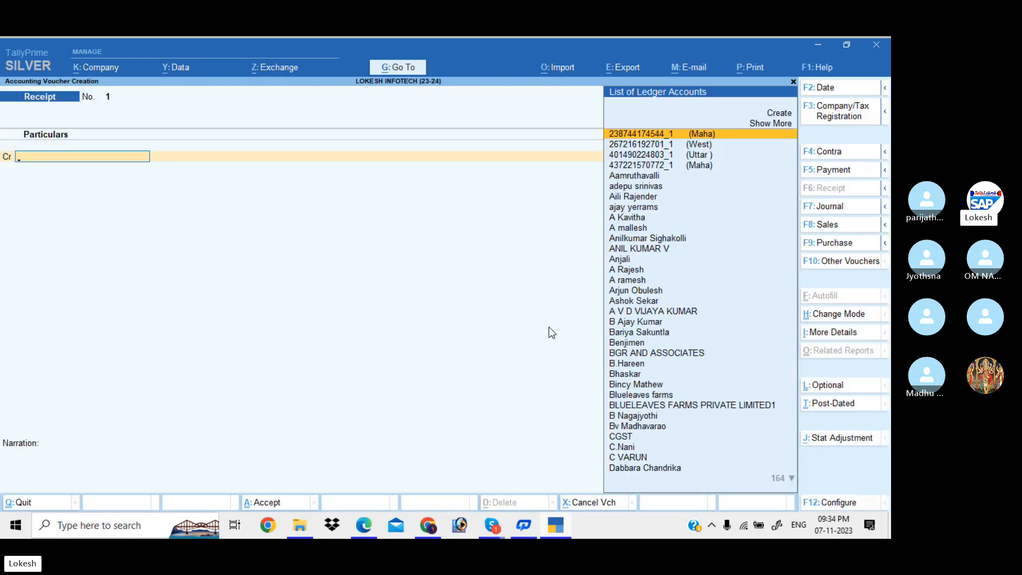
{"action": "left_click", "coordinate": [834, 245]}
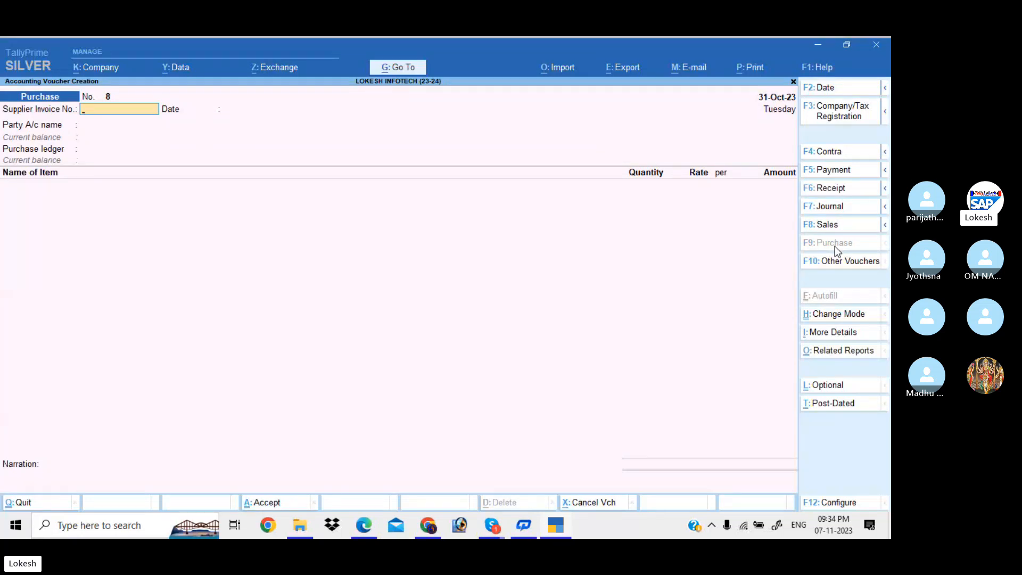
{"action": "key", "text": "Return"}
{"action": "key", "text": "Return"}
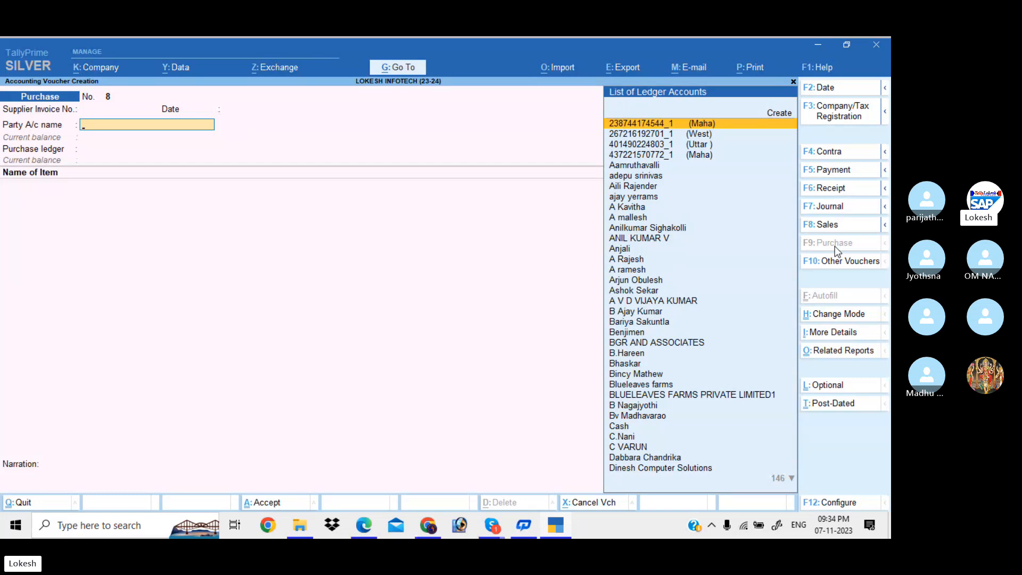
{"action": "key", "text": "Escape"}
{"action": "key", "text": "Return"}
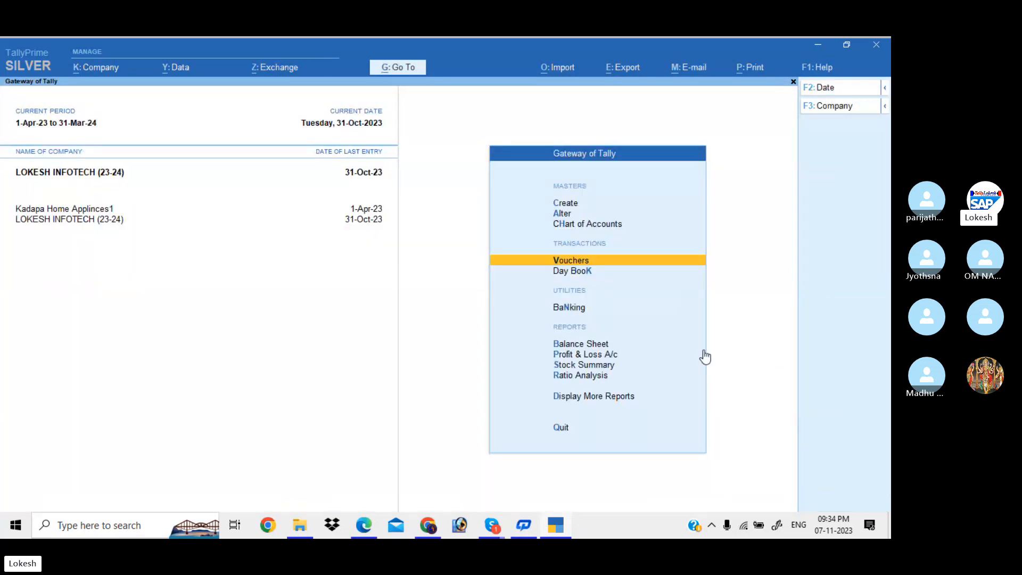
Switch to Kadapa Home Applinces1 and start purchase voucher No. 2 at the party field.
{"action": "left_click", "coordinate": [75, 211]}
{"action": "key", "text": "Return"}
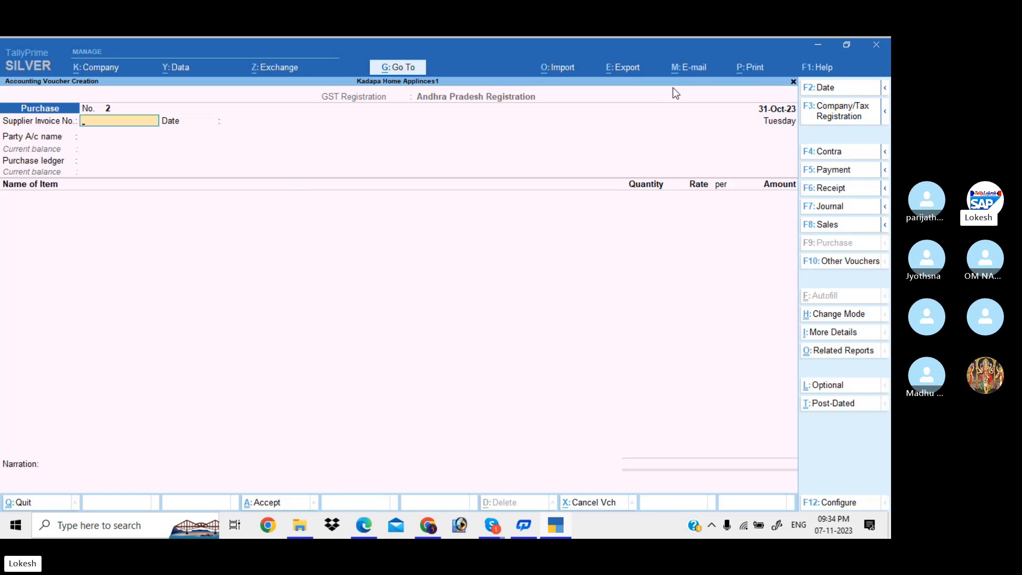
{"action": "key", "text": "Return"}
{"action": "key", "text": "Return"}
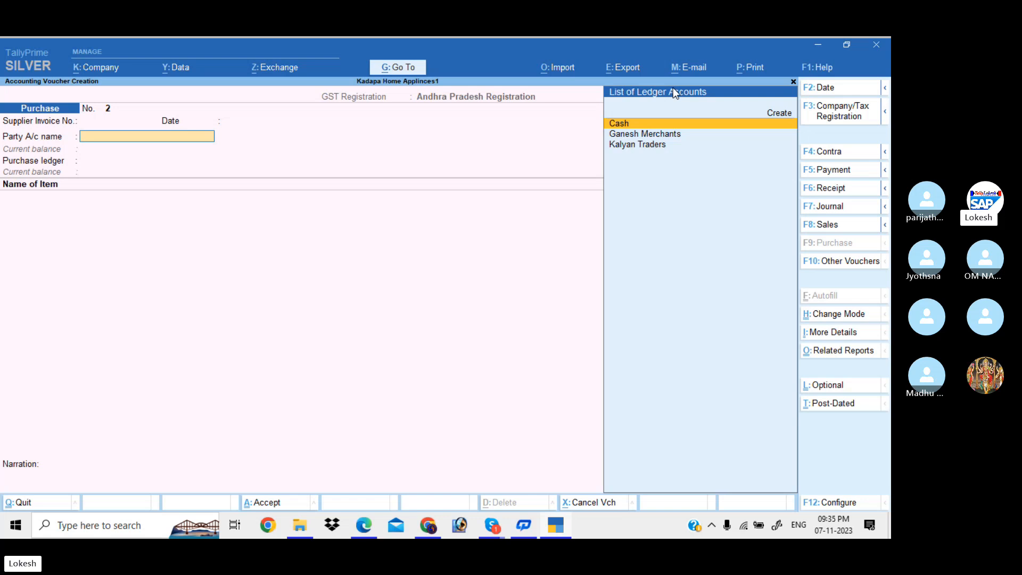
{"action": "key", "text": "Up"}
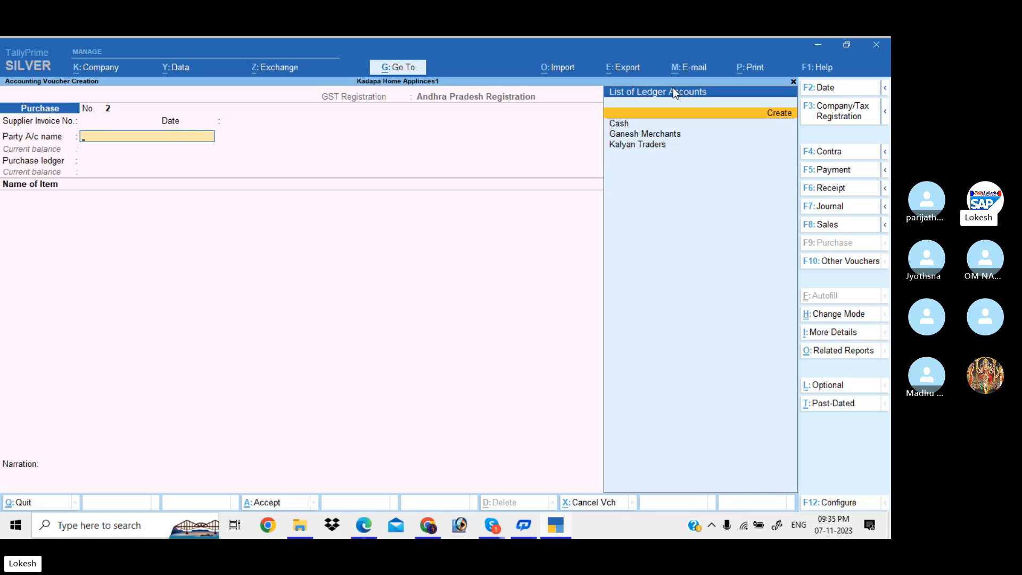
Create ledger Mvr Software Company under Sundry Creditors with a Hyderabad address.
{"action": "key", "text": "Return"}
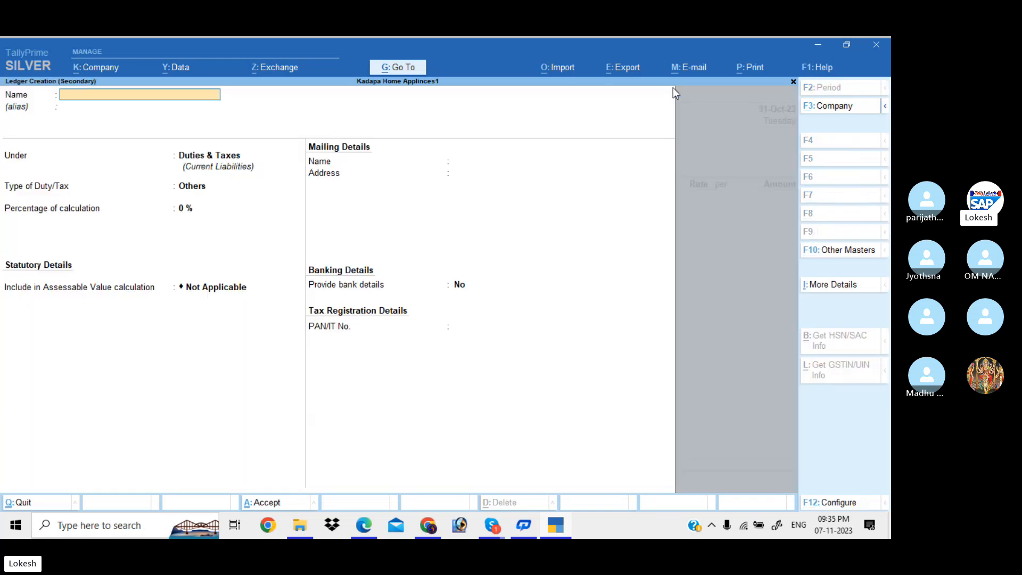
{"action": "type", "text": "Mvr Software Company"}
{"action": "key", "text": "Return"}
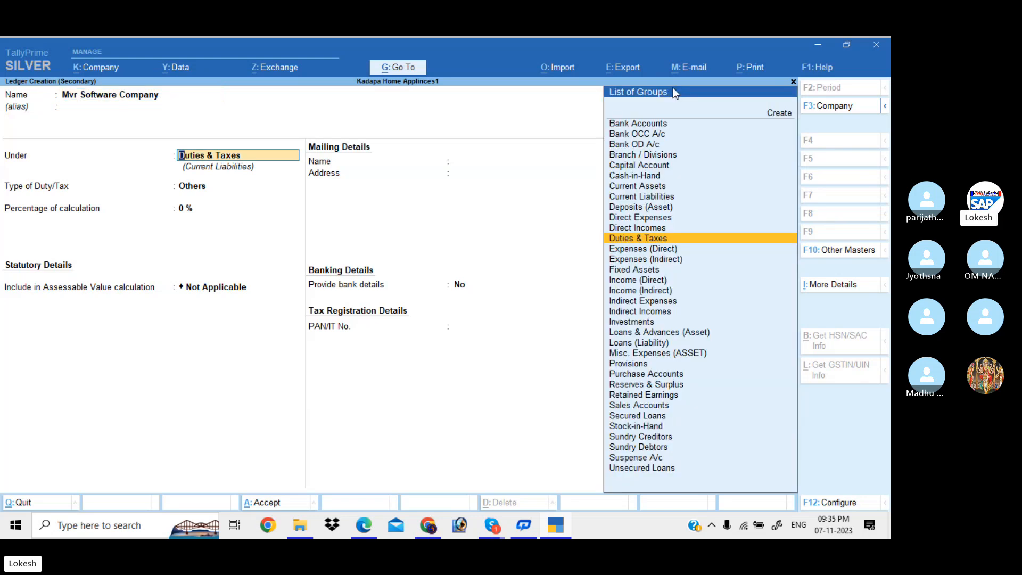
{"action": "type", "text": "Sun"}
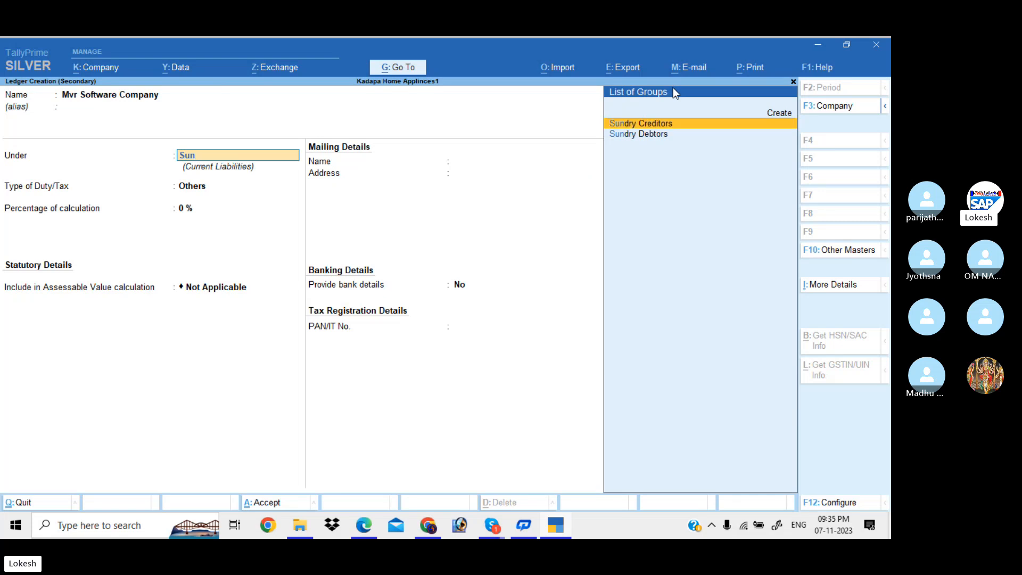
{"action": "key", "text": "Return"}
{"action": "type", "text": "Hyd"}
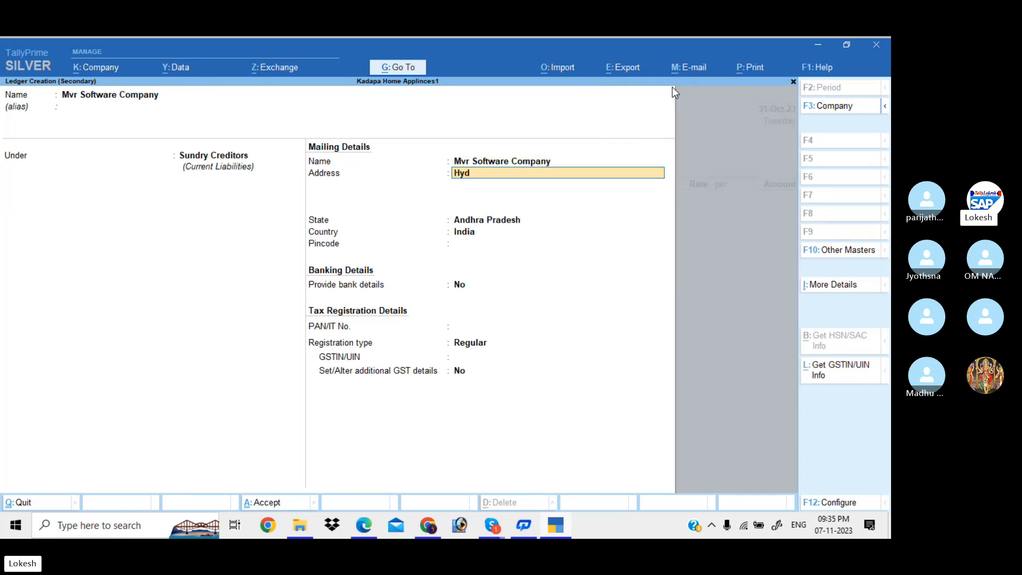
{"action": "type", "text": "erba"}
{"action": "key", "text": "Return"}
{"action": "key", "text": "Return"}
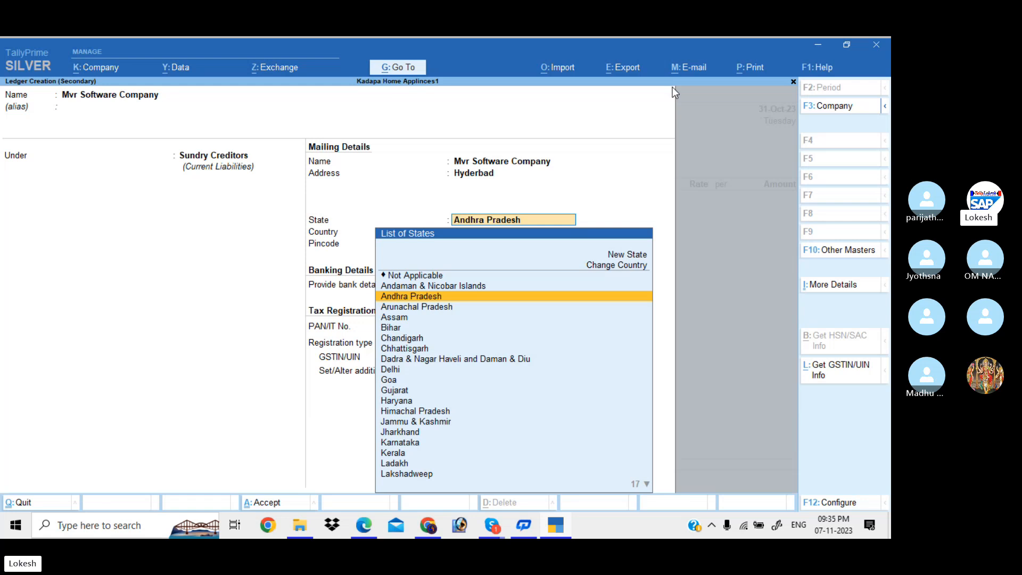
Set the ledger's state to Telangana, enter its GSTIN, and save it as the party.
{"action": "type", "text": "Te"}
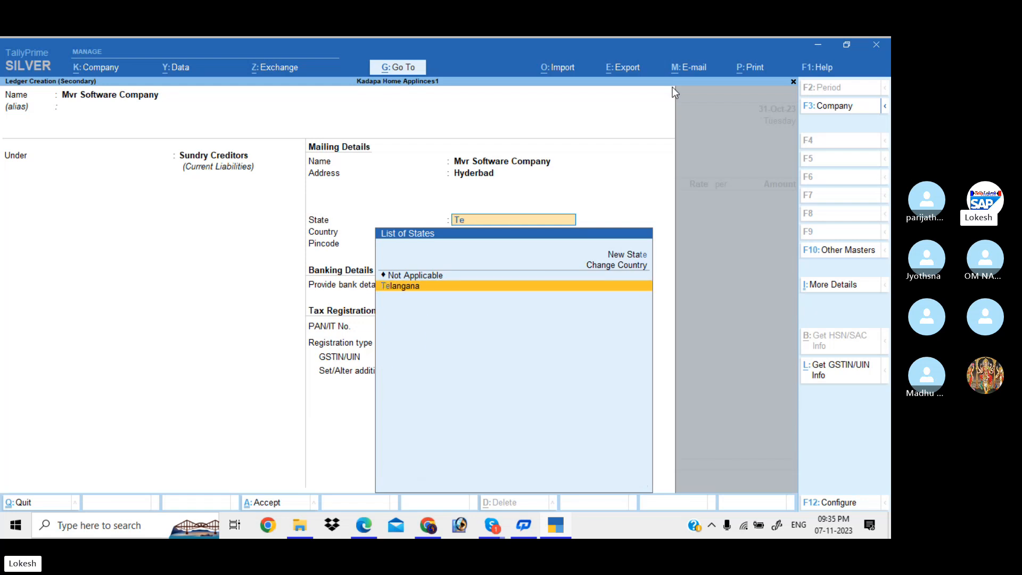
{"action": "key", "text": "Return"}
{"action": "key", "text": "Return"}
{"action": "key", "text": "Return"}
{"action": "key", "text": "Return"}
{"action": "key", "text": "Return"}
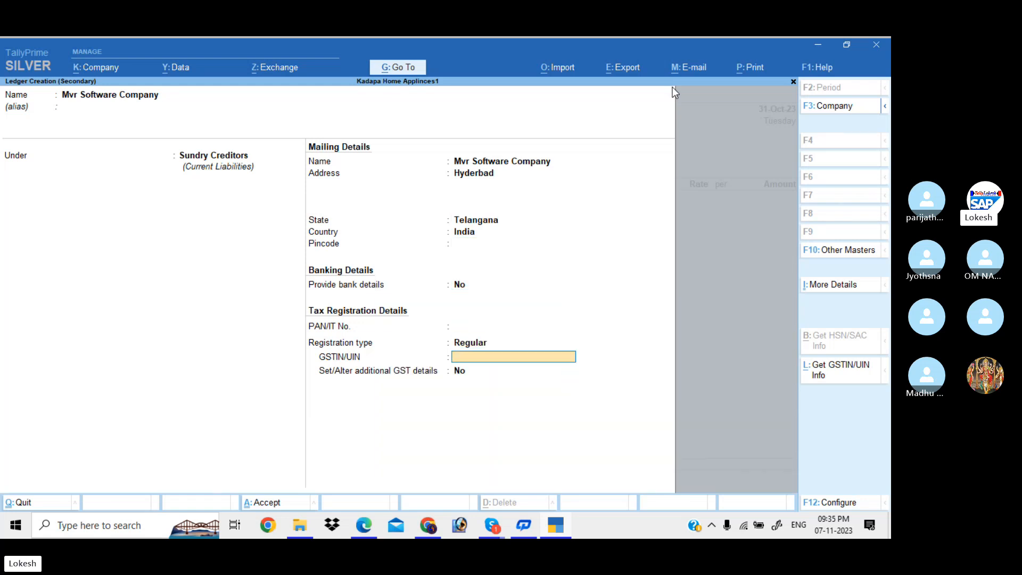
{"action": "type", "text": "36AAAAA1234A1"}
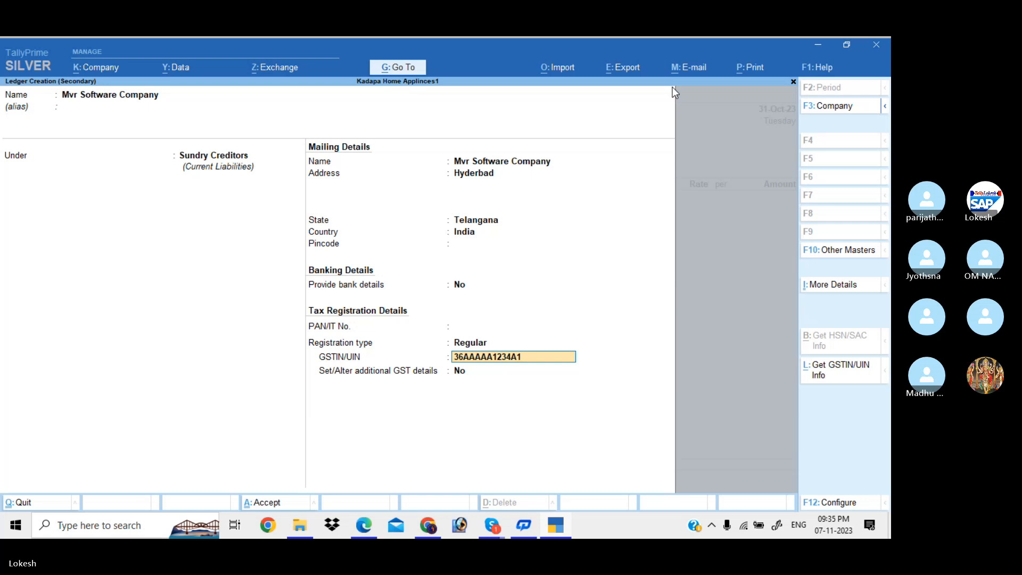
{"action": "type", "text": "Z8"}
{"action": "key", "text": "Return"}
{"action": "key", "text": "Return"}
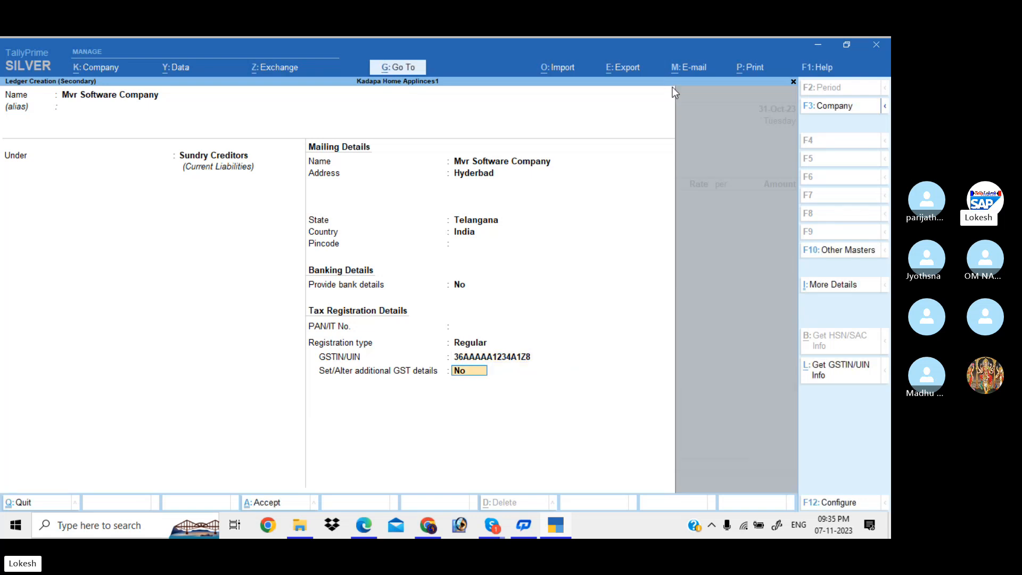
{"action": "key", "text": "Return"}
{"action": "key", "text": "Return"}
{"action": "key", "text": "Return"}
{"action": "key", "text": "Return"}
{"action": "key", "text": "Return"}
{"action": "key", "text": "Return"}
{"action": "key", "text": "Return"}
{"action": "key", "text": "Return"}
{"action": "key", "text": "Return"}
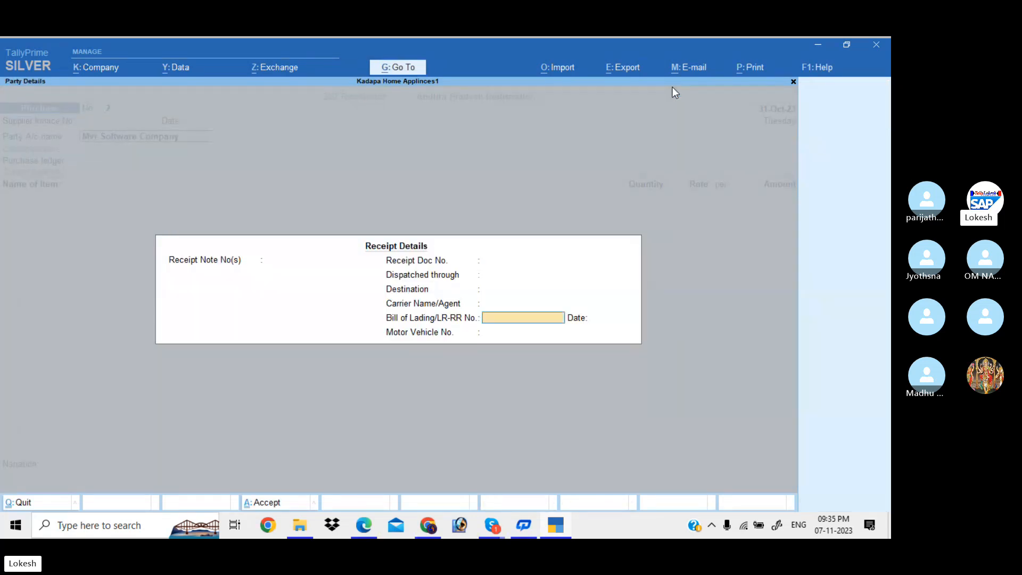
{"action": "key", "text": "Return"}
{"action": "key", "text": "Return"}
{"action": "key", "text": "Return"}
{"action": "key", "text": "Return"}
{"action": "key", "text": "Return"}
{"action": "key", "text": "Return"}
{"action": "key", "text": "Return"}
{"action": "key", "text": "Return"}
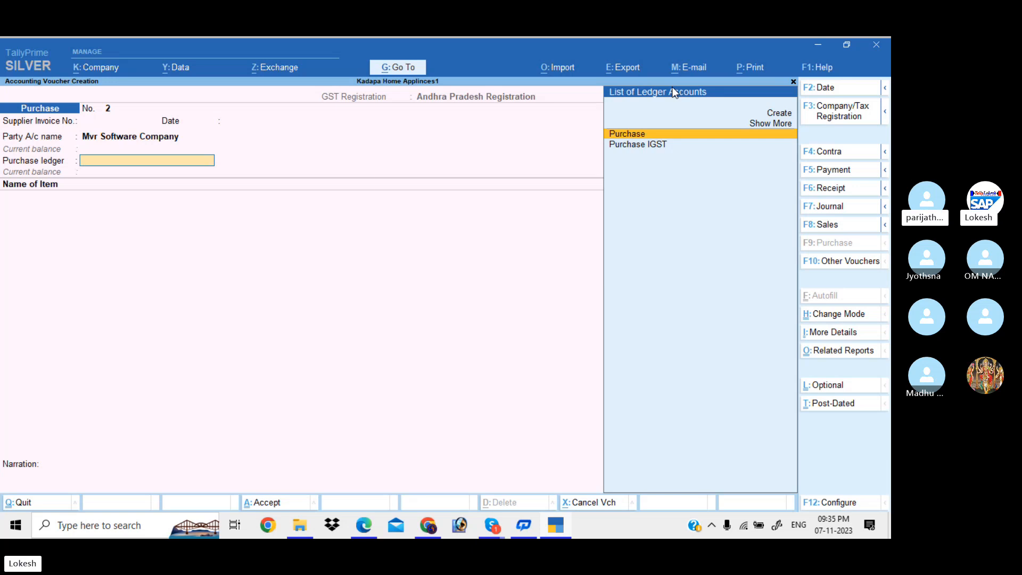
Choose Purchase IGST as the purchase ledger and bring up the stock item list at Create.
{"action": "key", "text": "Down"}
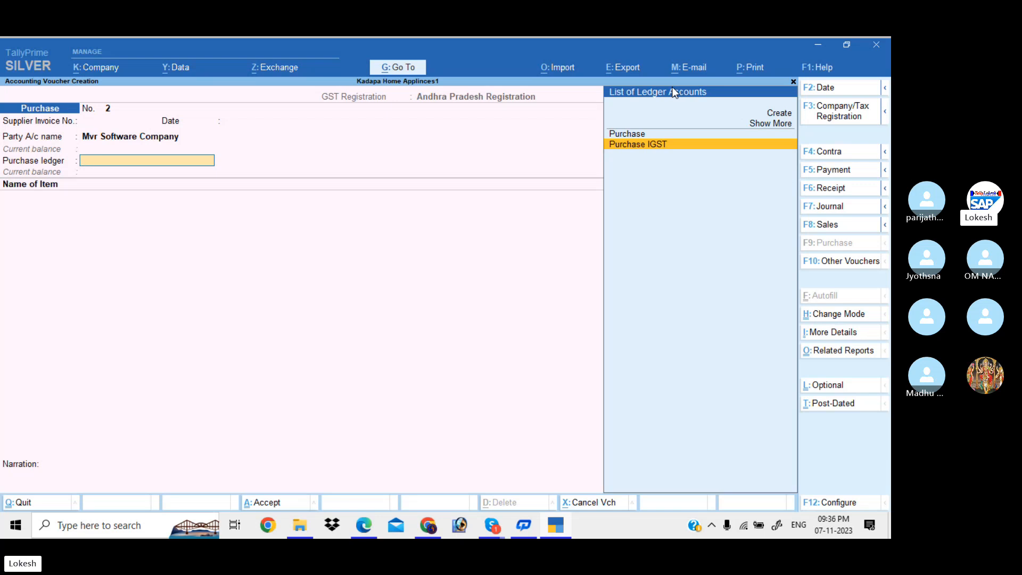
{"action": "key", "text": "Return"}
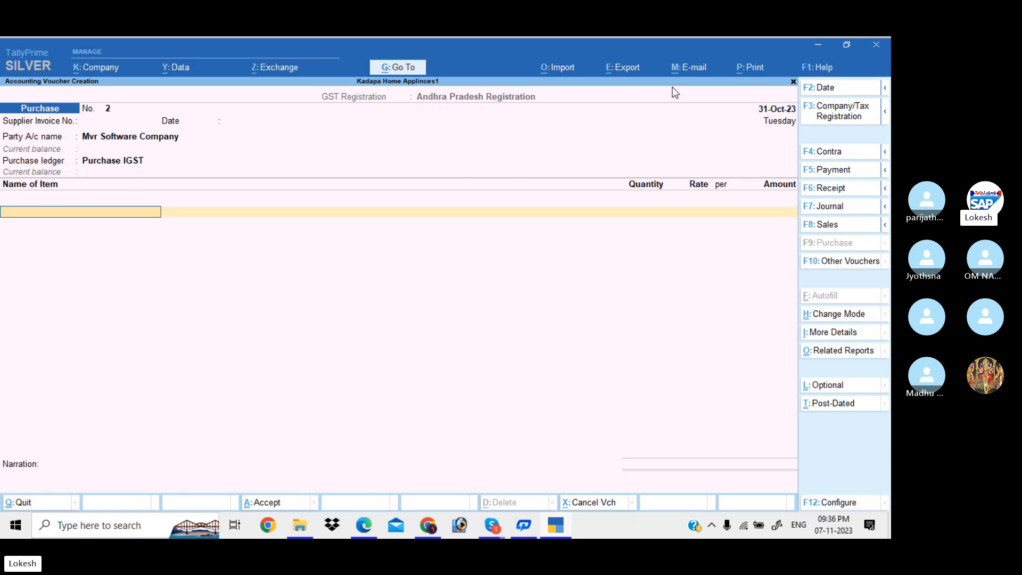
{"action": "key", "text": "space"}
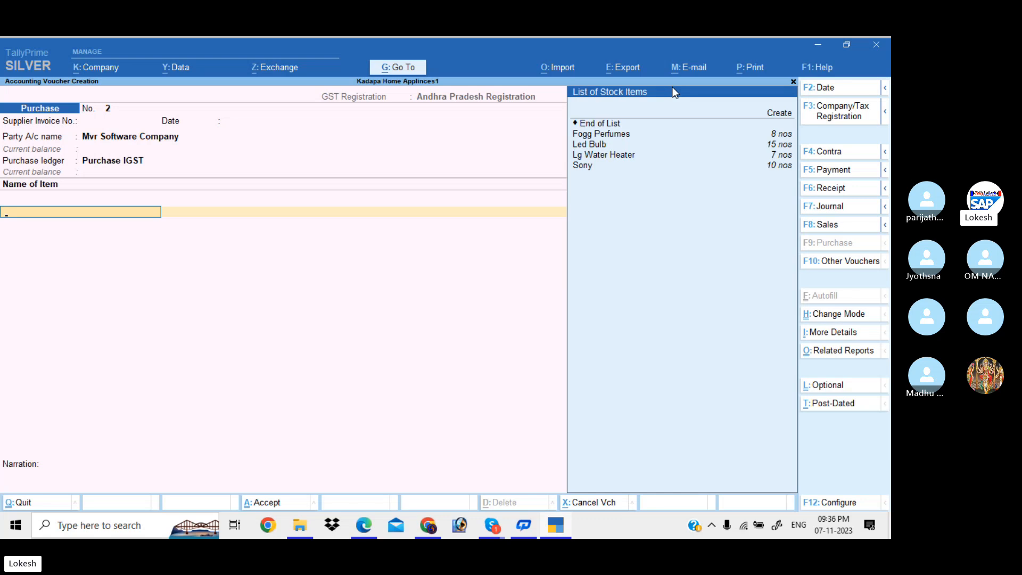
{"action": "key", "text": "Down"}
{"action": "key", "text": "Down"}
{"action": "key", "text": "Down"}
{"action": "key", "text": "Down"}
{"action": "key", "text": "Up"}
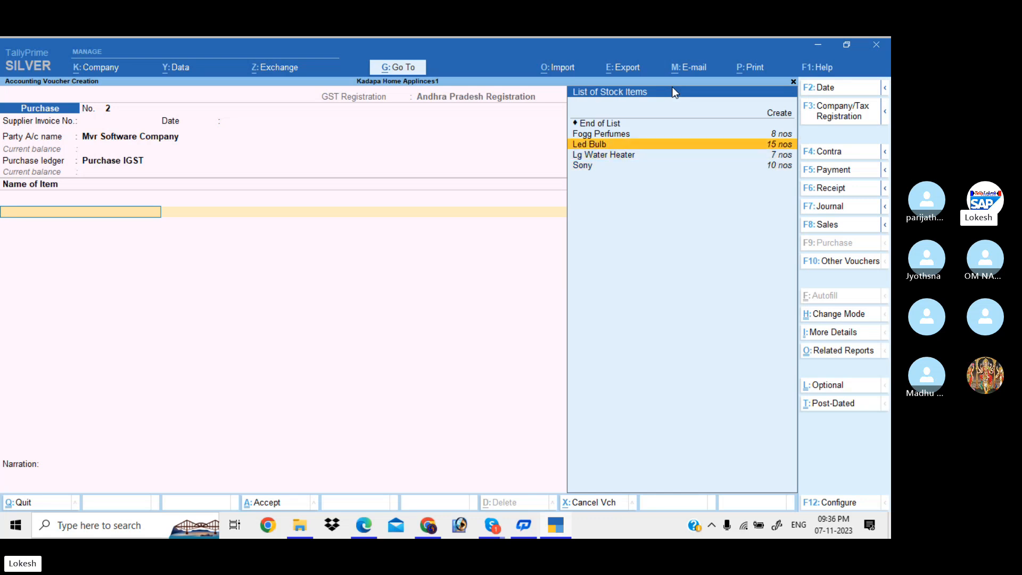
{"action": "key", "text": "Up"}
{"action": "key", "text": "Up"}
{"action": "key", "text": "Up"}
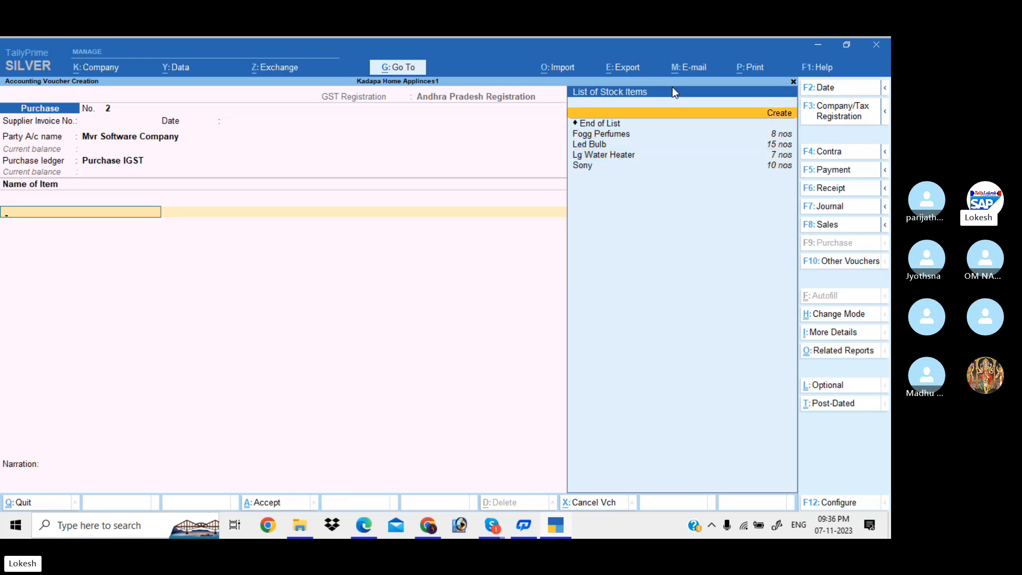
Create stock item Single User with units nos, HSN 7412 and 18% GST.
{"action": "key", "text": "Return"}
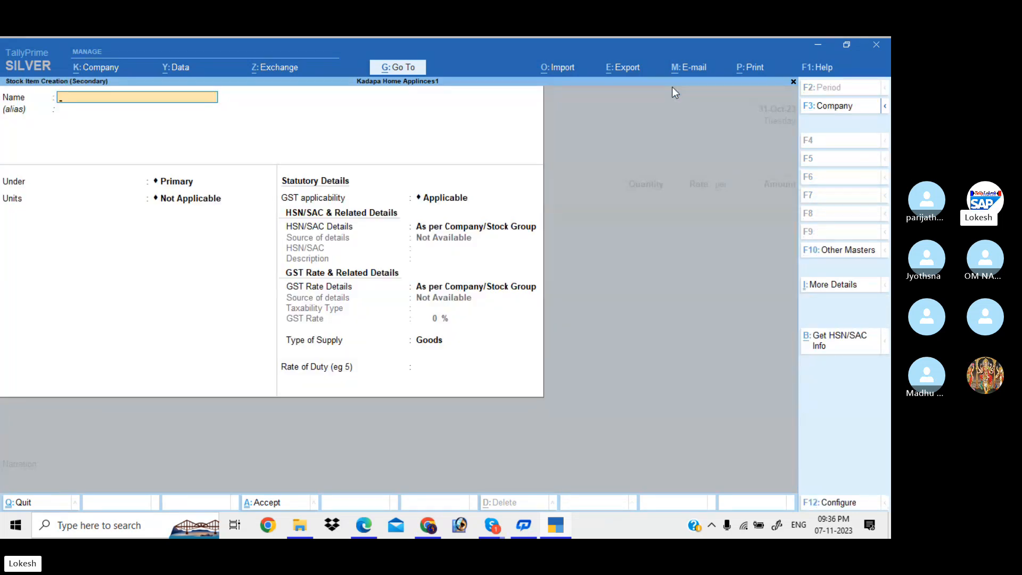
{"action": "type", "text": "Single User"}
{"action": "key", "text": "Return"}
{"action": "key", "text": "Return"}
{"action": "type", "text": "no"}
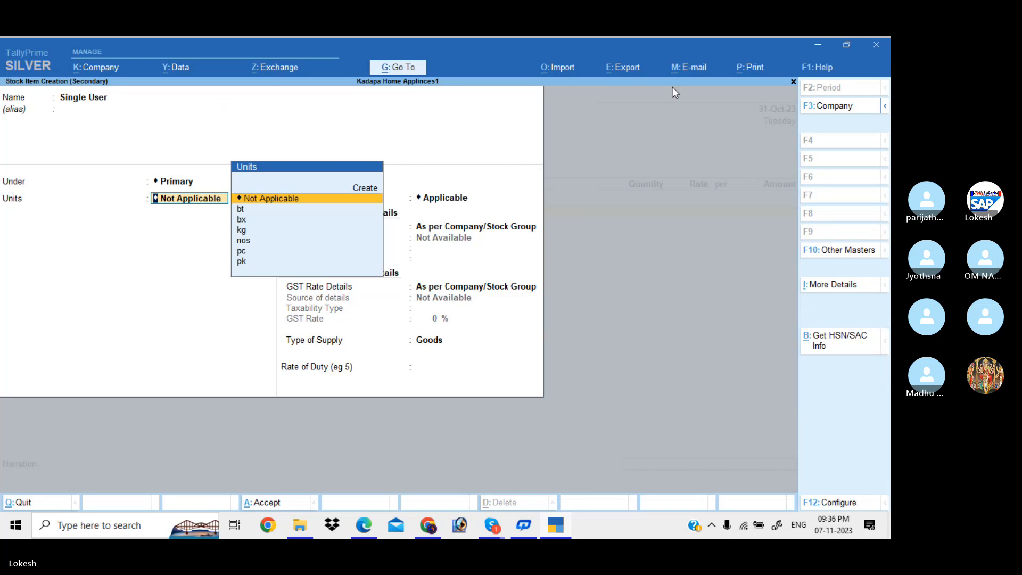
{"action": "key", "text": "Return"}
{"action": "key", "text": "Return"}
{"action": "key", "text": "Down"}
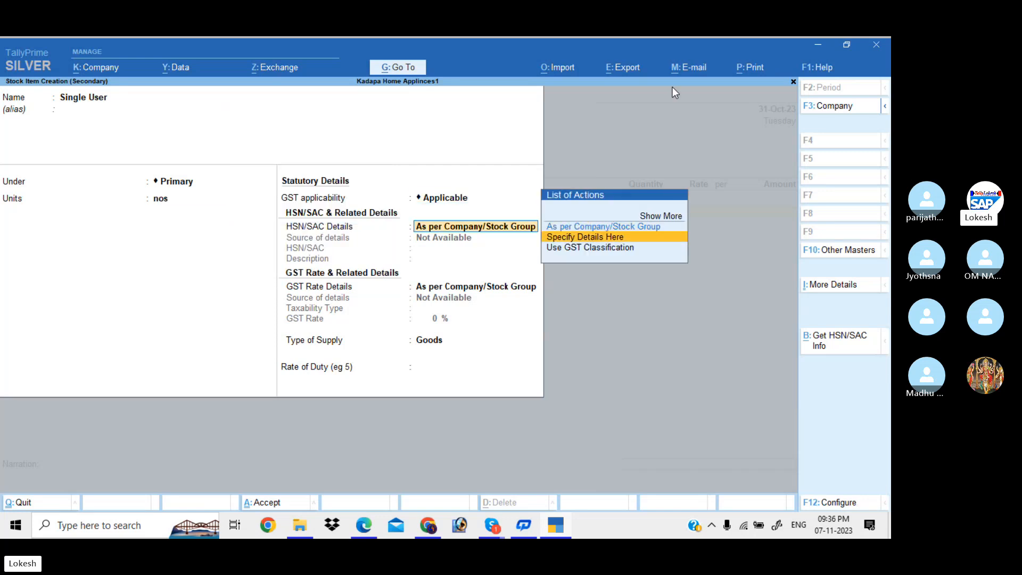
{"action": "key", "text": "Return"}
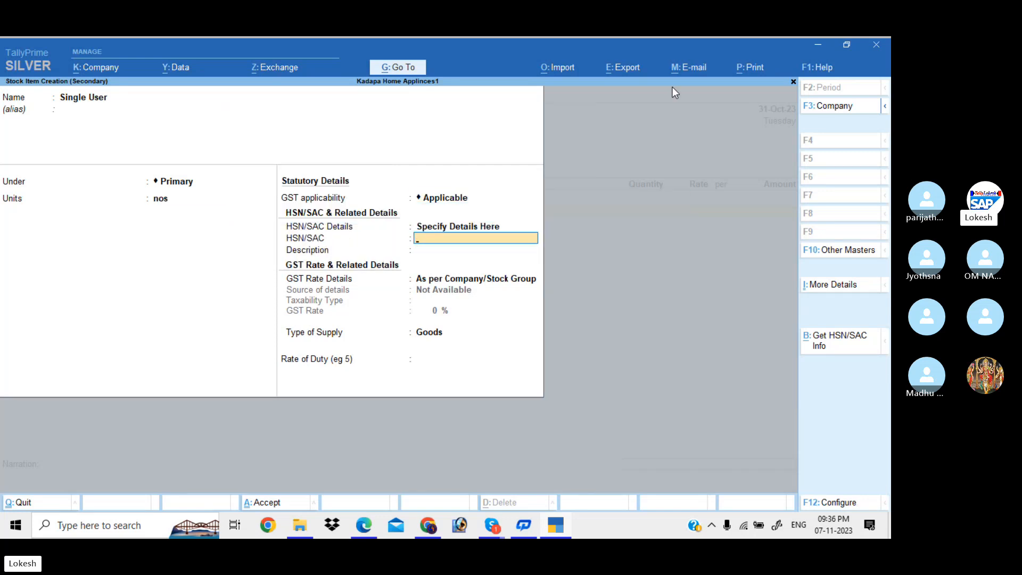
{"action": "type", "text": "7412"}
{"action": "key", "text": "Return"}
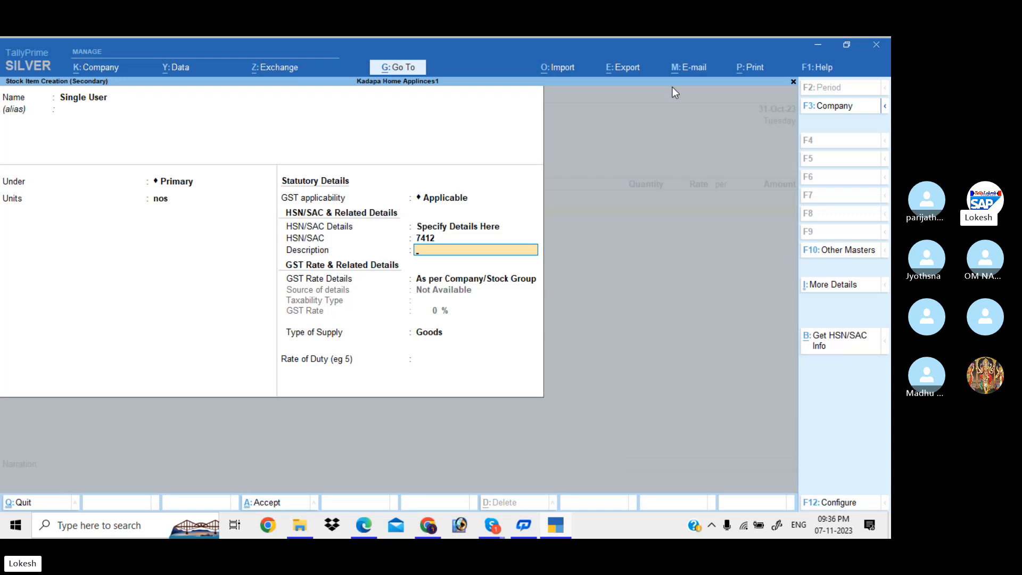
{"action": "key", "text": "Return"}
{"action": "key", "text": "Down"}
{"action": "key", "text": "Return"}
{"action": "key", "text": "Return"}
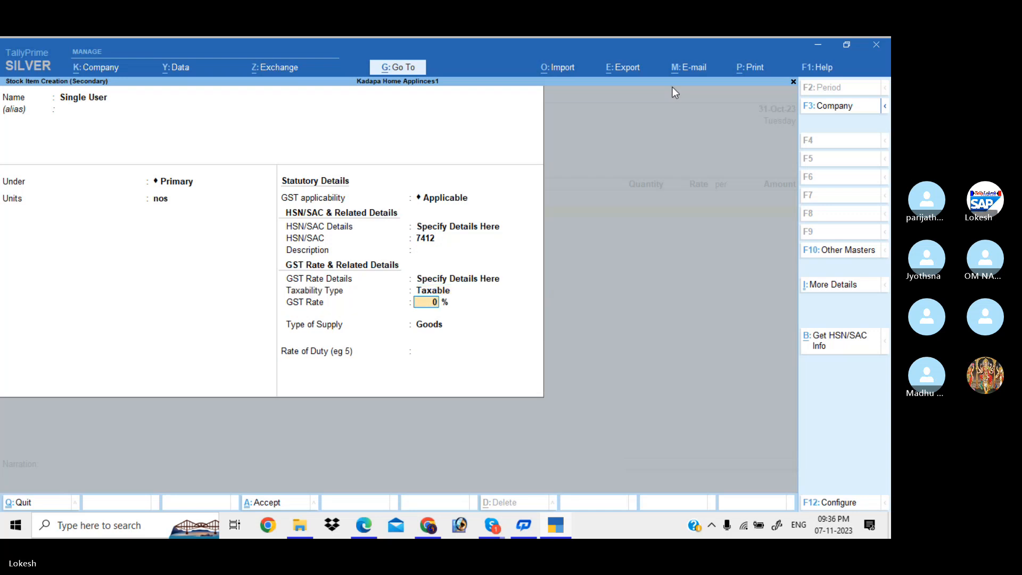
{"action": "type", "text": "18"}
{"action": "key", "text": "Return"}
{"action": "key", "text": "Return"}
{"action": "key", "text": "Return"}
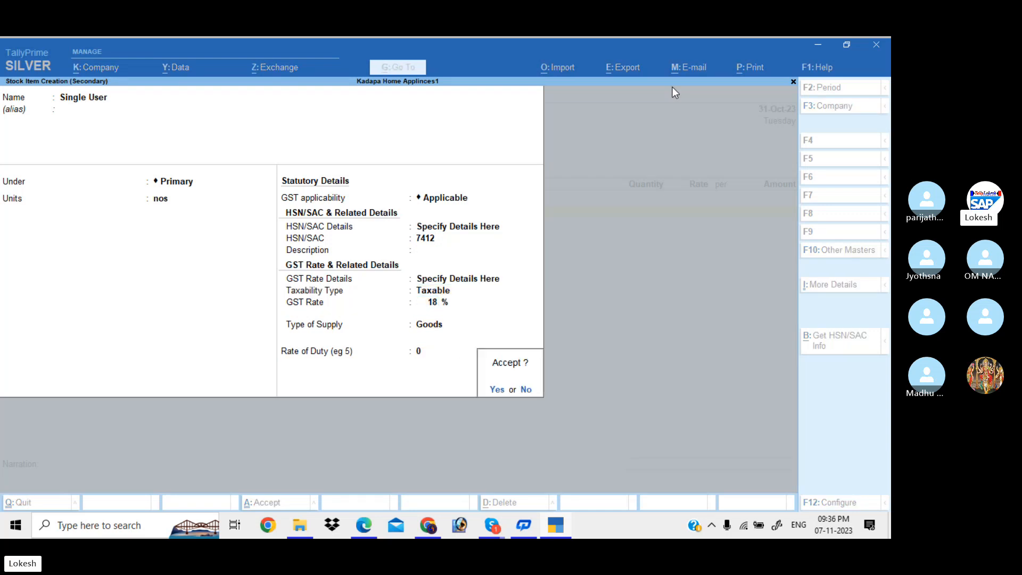
{"action": "key", "text": "Return"}
Bill 15 Single User at a rate of 20,000.
{"action": "type", "text": "15"}
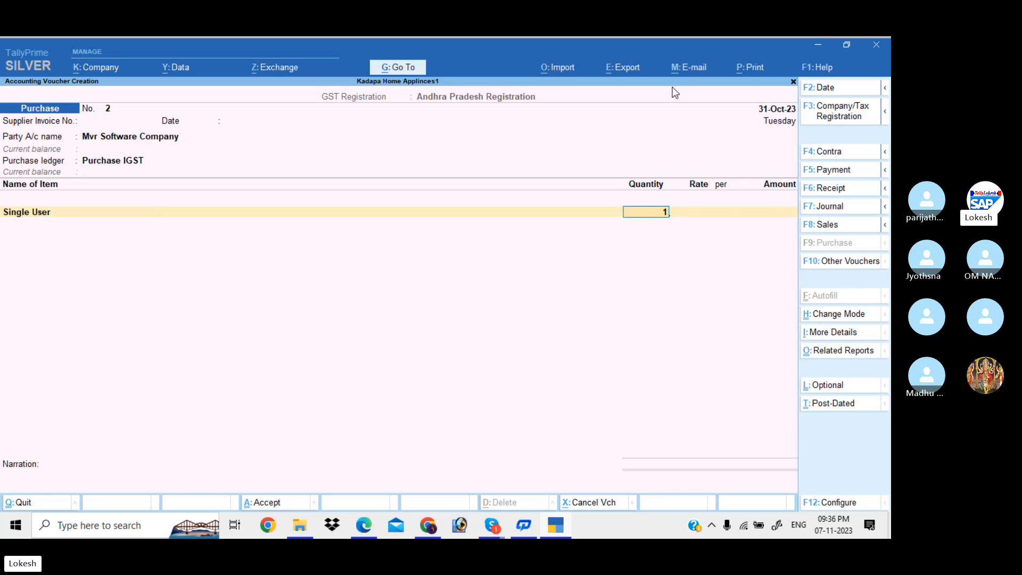
{"action": "key", "text": "Return"}
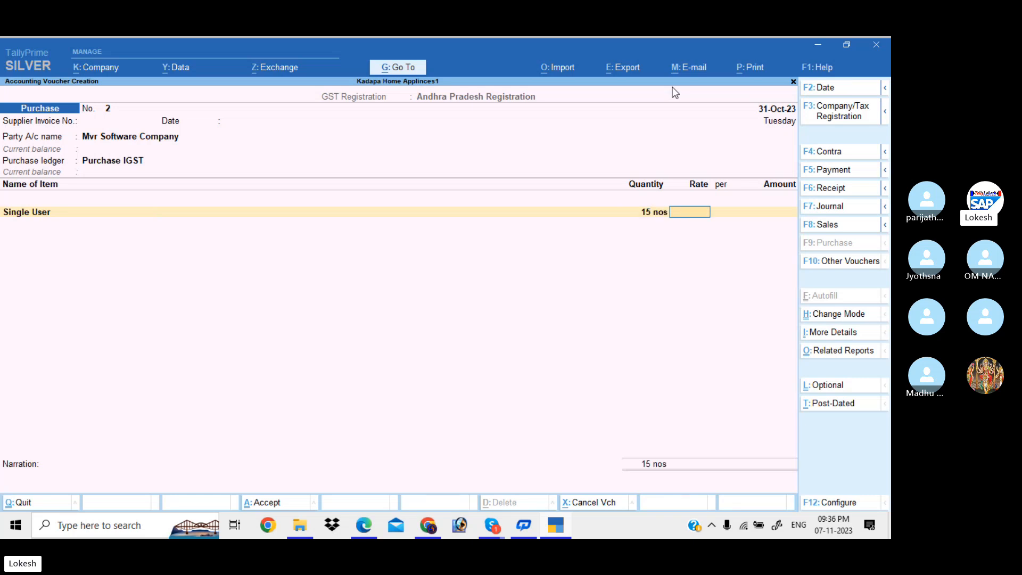
{"action": "type", "text": "20000"}
{"action": "key", "text": "Return"}
{"action": "key", "text": "Return"}
{"action": "key", "text": "Return"}
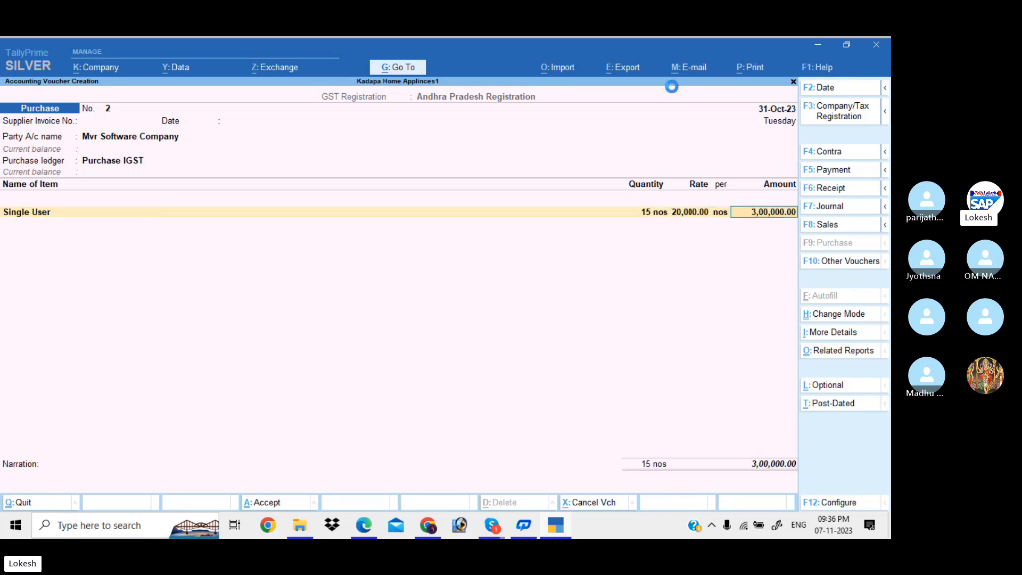
Create stock item Multy User with units nos, HSN 85236 and 18% GST.
{"action": "key", "text": "alt+c"}
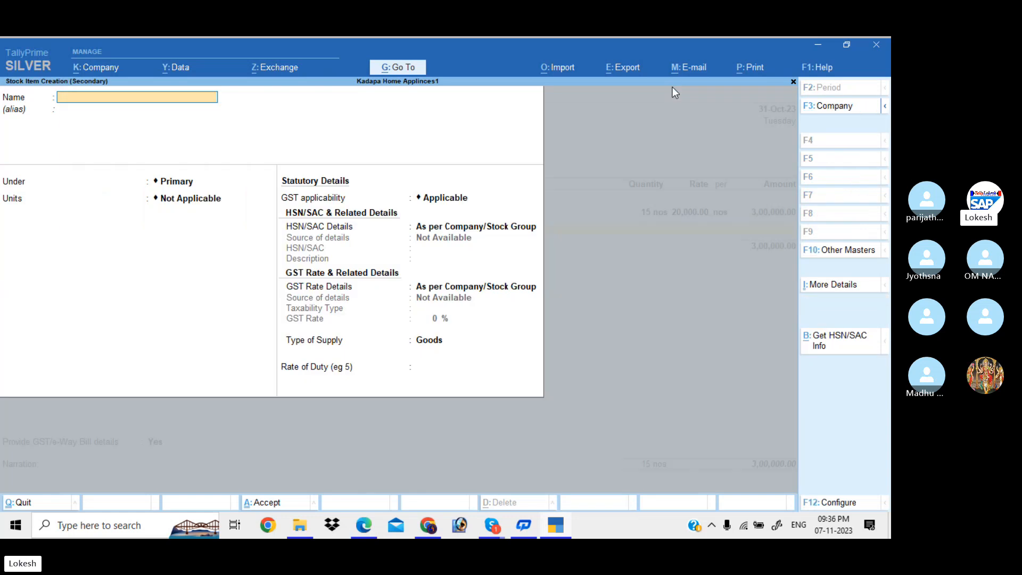
{"action": "type", "text": "Multy Use"}
{"action": "key", "text": "Return"}
{"action": "key", "text": "Return"}
{"action": "key", "text": "Return"}
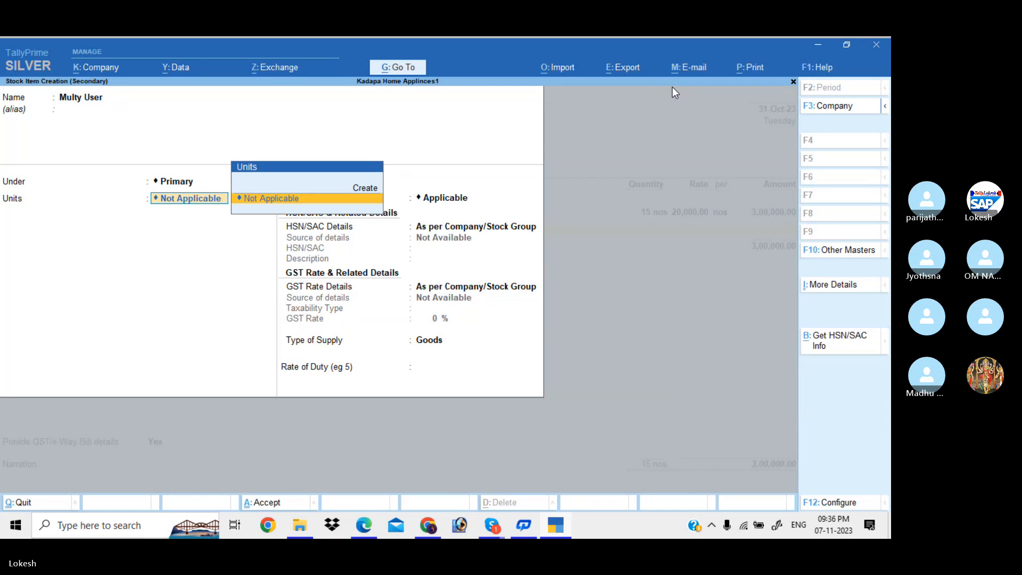
{"action": "key", "text": "BackSpace"}
{"action": "key", "text": "BackSpace"}
{"action": "key", "text": "BackSpace"}
{"action": "key", "text": "BackSpace"}
{"action": "key", "text": "BackSpace"}
{"action": "key", "text": "BackSpace"}
{"action": "key", "text": "BackSpace"}
{"action": "key", "text": "BackSpace"}
{"action": "key", "text": "BackSpace"}
{"action": "key", "text": "BackSpace"}
{"action": "key", "text": "BackSpace"}
{"action": "type", "text": "no"}
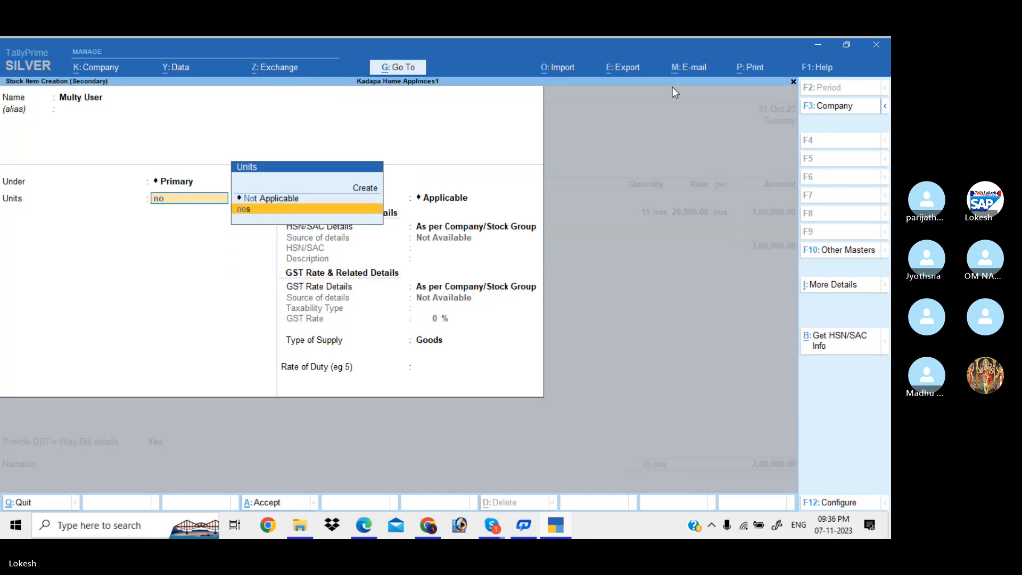
{"action": "key", "text": "Return"}
{"action": "key", "text": "Return"}
{"action": "key", "text": "Down"}
{"action": "key", "text": "Return"}
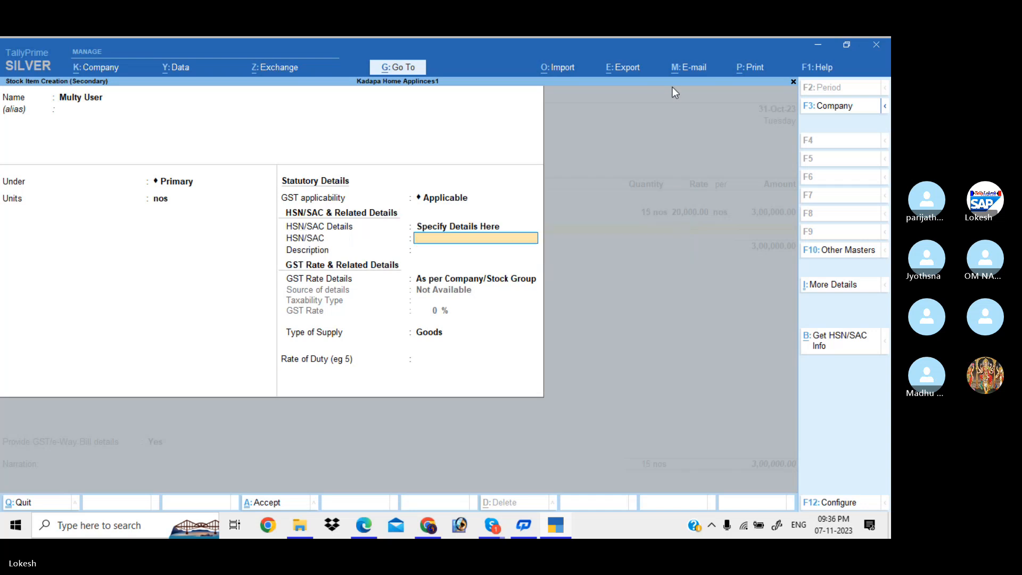
{"action": "type", "text": "85236"}
{"action": "key", "text": "Return"}
{"action": "key", "text": "Return"}
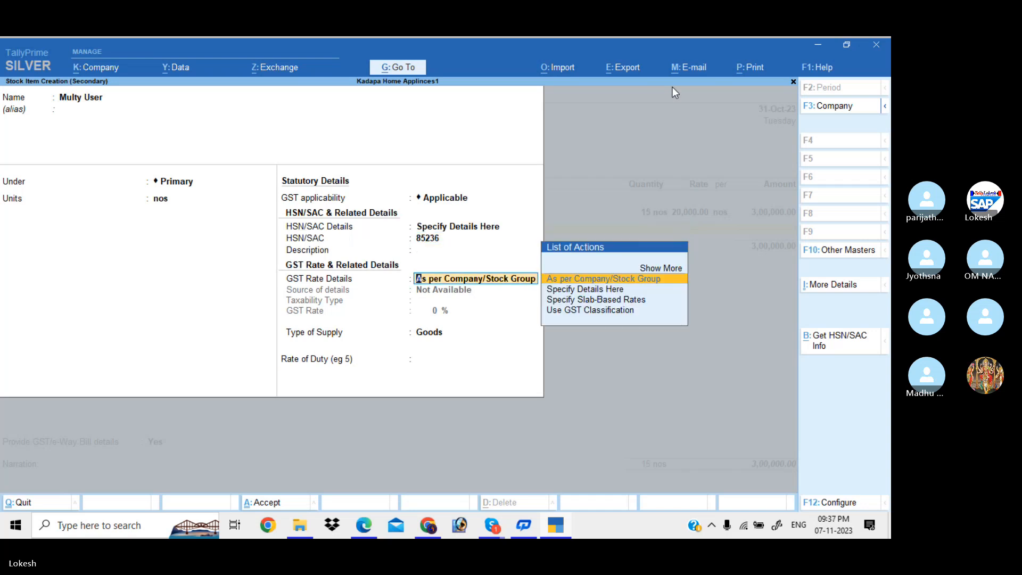
{"action": "key", "text": "Down"}
{"action": "key", "text": "Return"}
{"action": "key", "text": "Return"}
{"action": "type", "text": "18"}
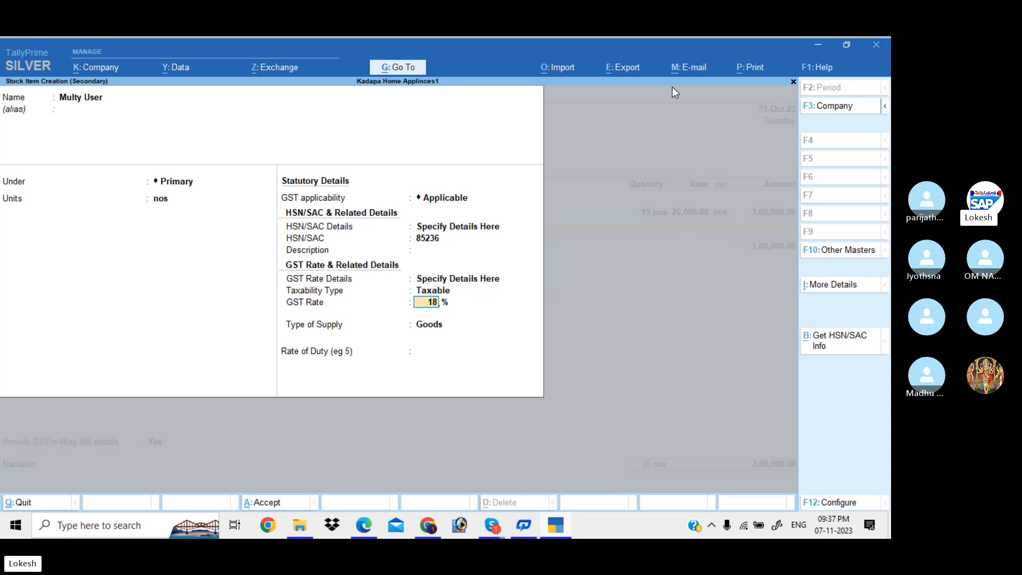
{"action": "key", "text": "Return"}
Bill 10 Multy User at 60,000, bringing the items to 9,00,000.
{"action": "key", "text": "Return"}
{"action": "key", "text": "Return"}
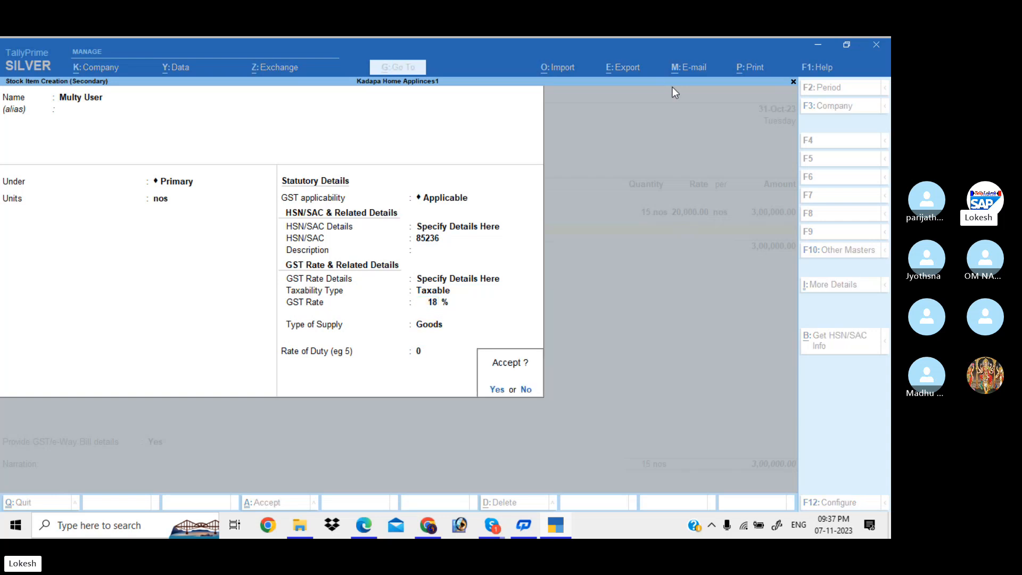
{"action": "key", "text": "Return"}
{"action": "type", "text": "10"}
{"action": "key", "text": "Return"}
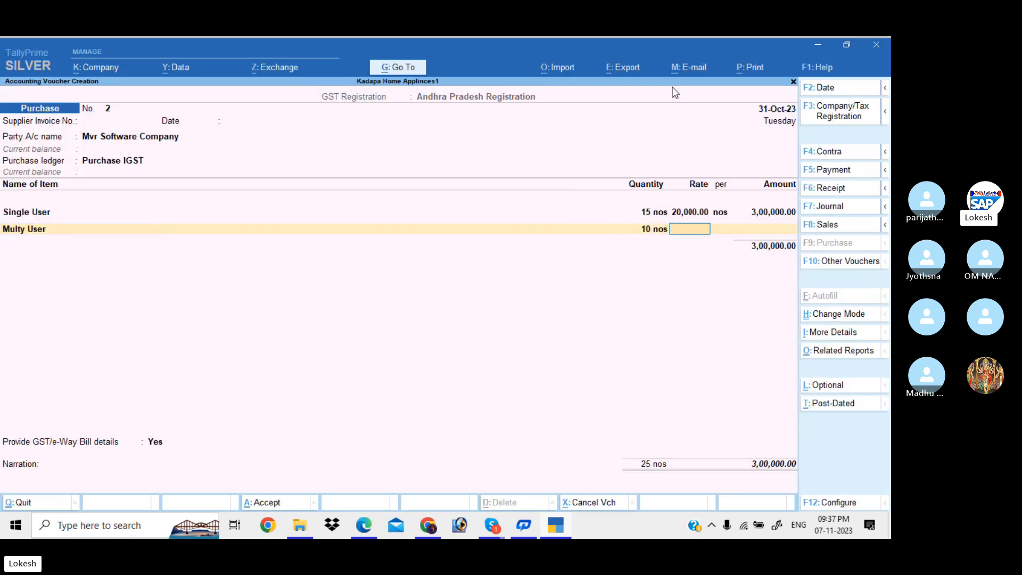
{"action": "type", "text": "60000"}
{"action": "key", "text": "Return"}
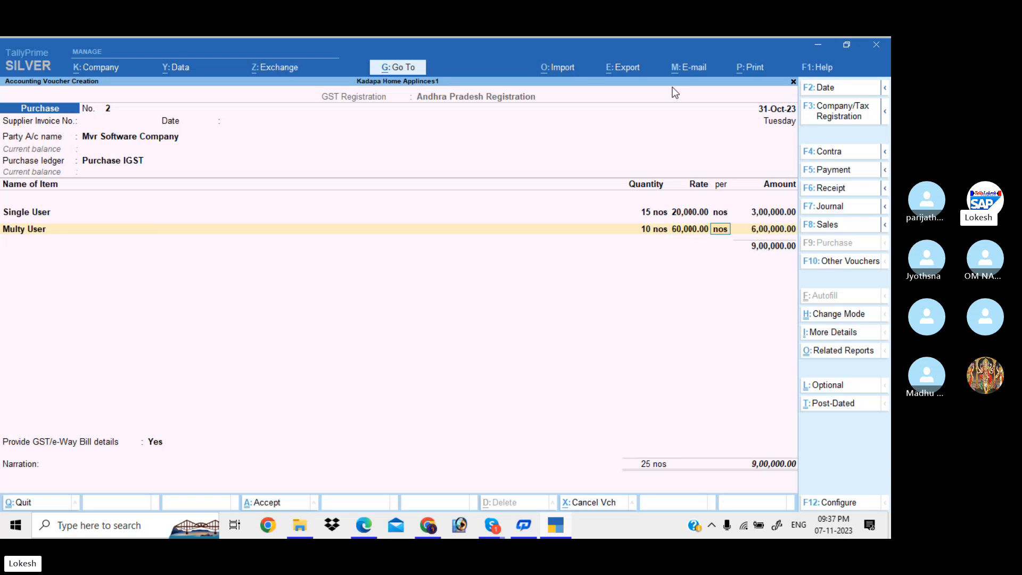
{"action": "key", "text": "Return"}
{"action": "key", "text": "Return"}
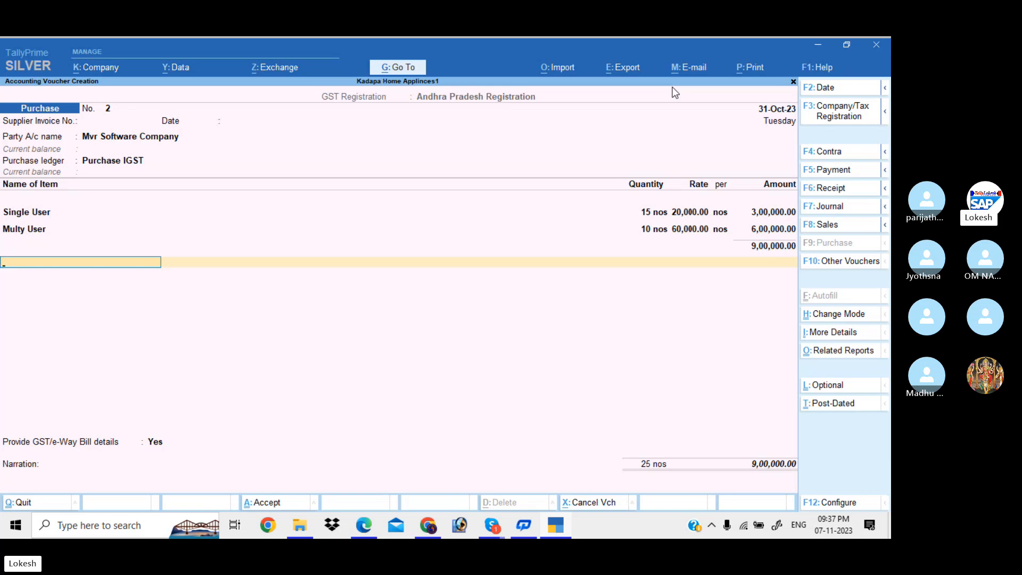
End the item lines after the Multy User amount to bring up the ledger accounts list.
{"action": "key", "text": "BackSpace"}
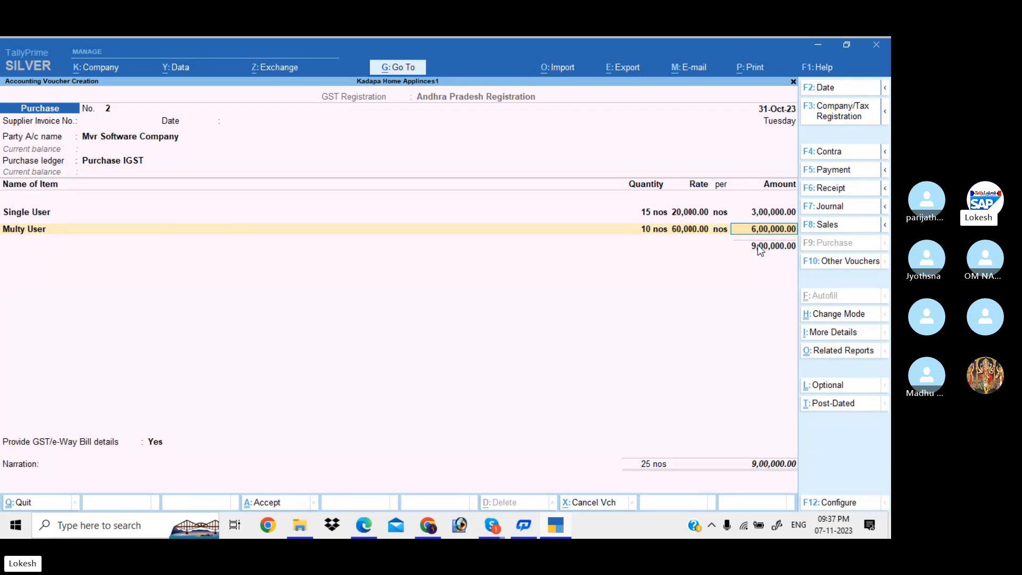
{"action": "key", "text": "Return"}
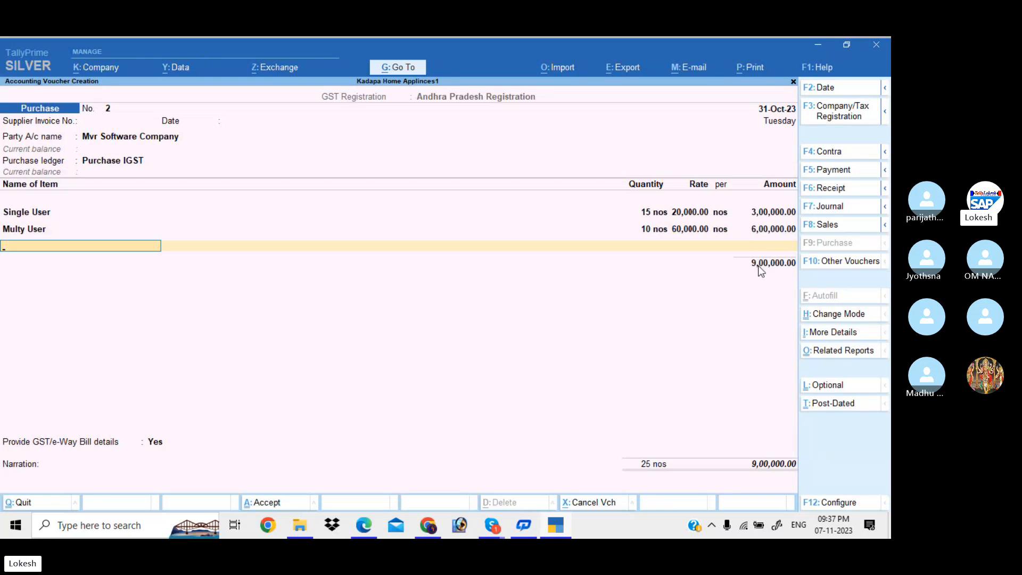
{"action": "key", "text": "Return"}
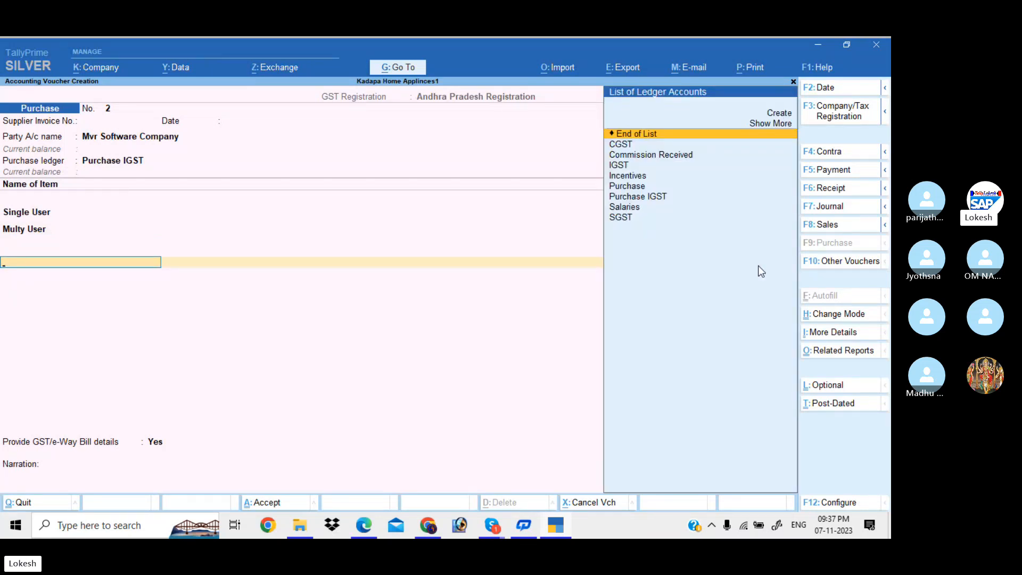
Create a Discount Received ledger under Indirect Incomes and save it onto the voucher with Ctrl+A.
{"action": "key", "text": "Up"}
{"action": "key", "text": "Up"}
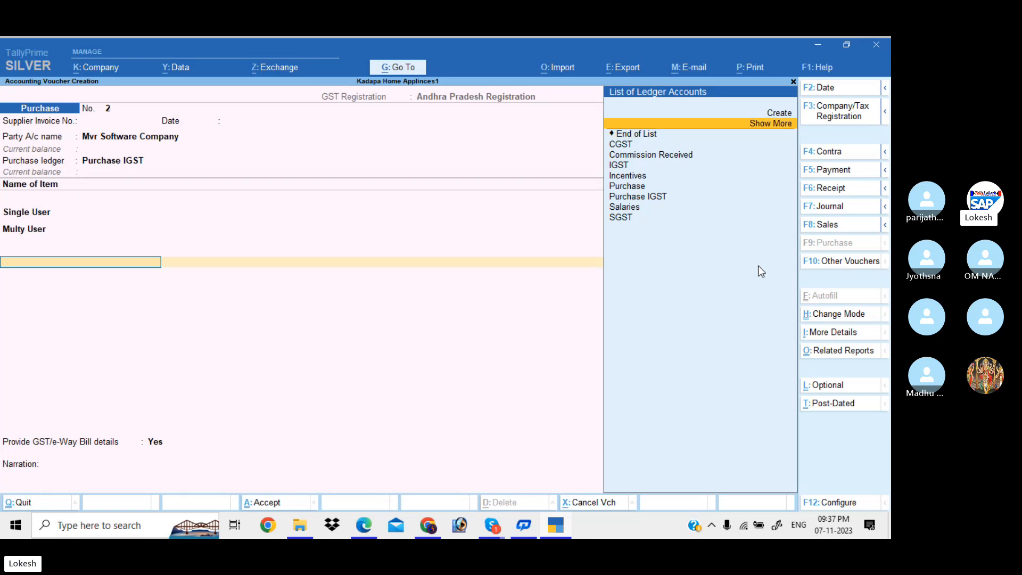
{"action": "key", "text": "Return"}
{"action": "type", "text": "Discoun"}
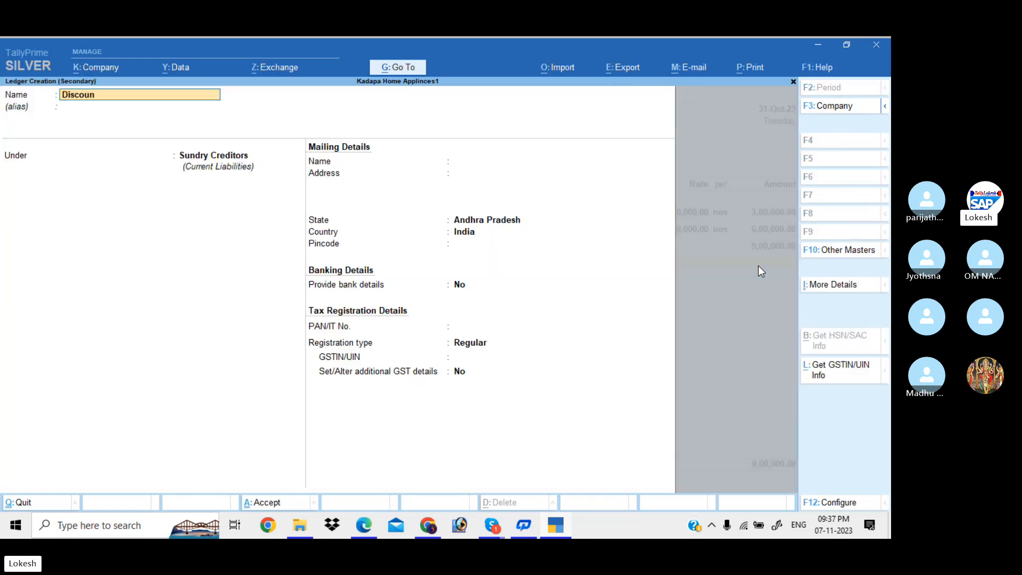
{"action": "type", "text": "t Received"}
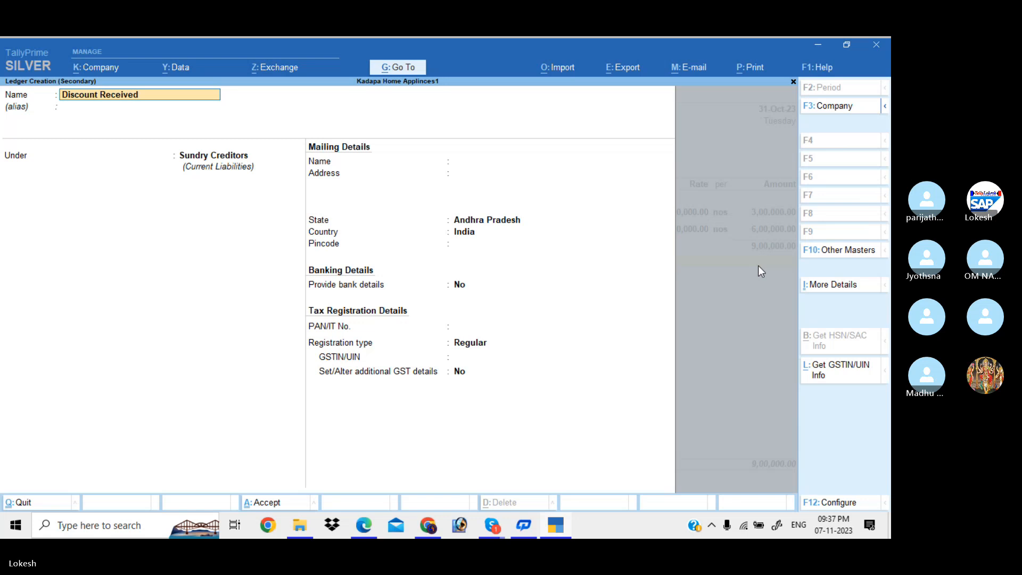
{"action": "key", "text": "Return"}
{"action": "key", "text": "Return"}
{"action": "type", "text": "Ind"}
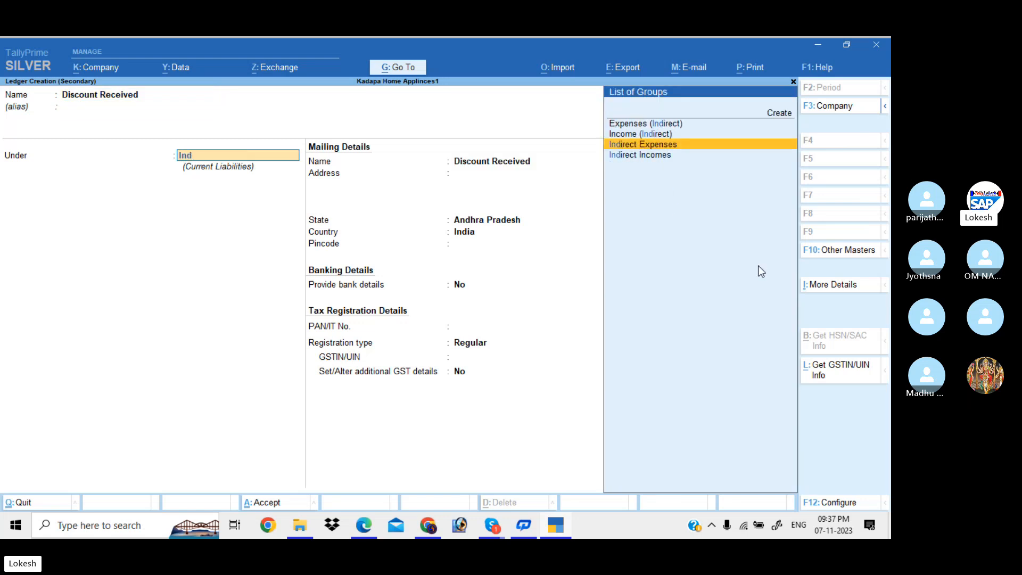
{"action": "key", "text": "Down"}
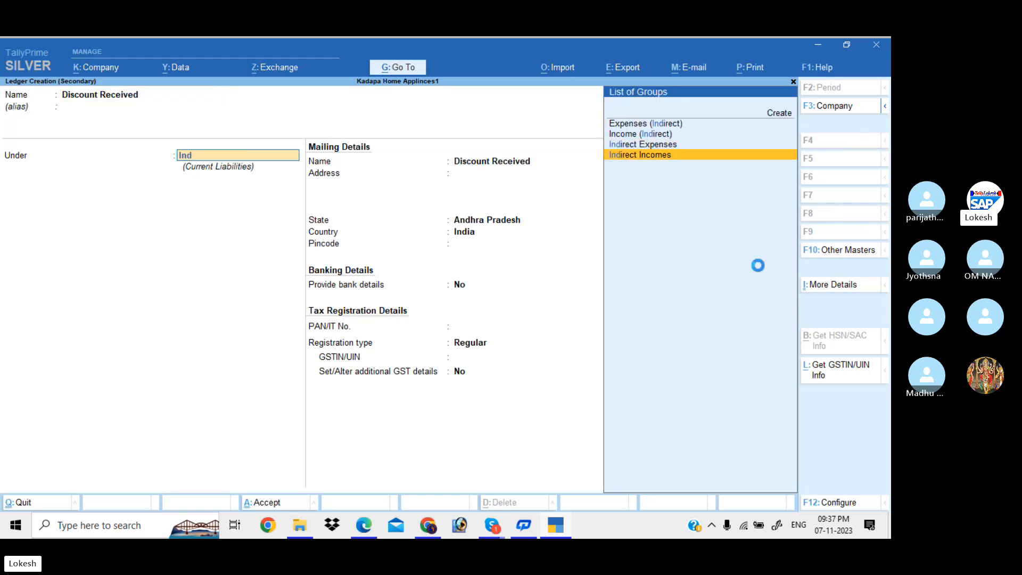
{"action": "key", "text": "Return"}
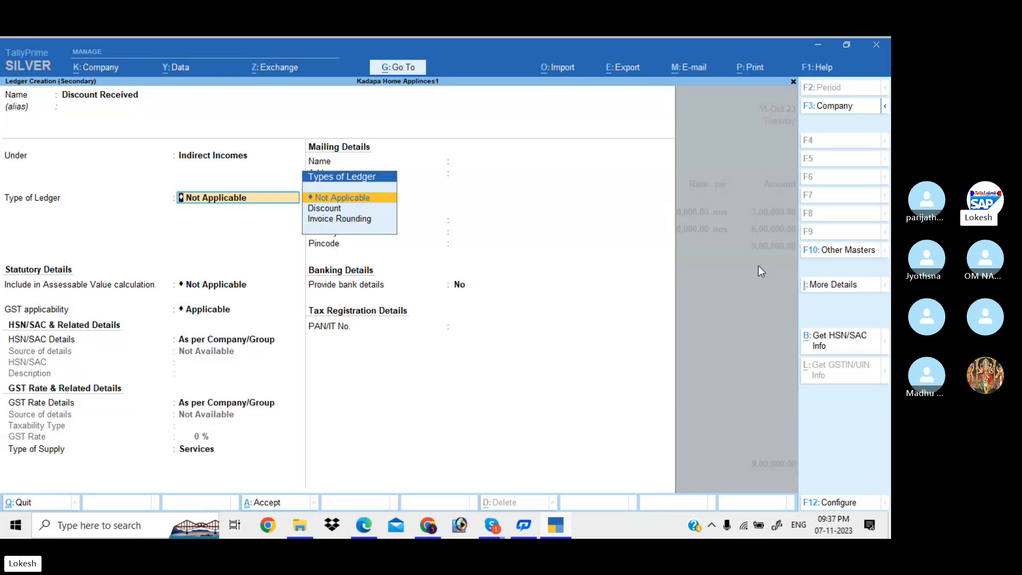
{"action": "key", "text": "ctrl"}
{"action": "key", "text": "ctrl+a"}
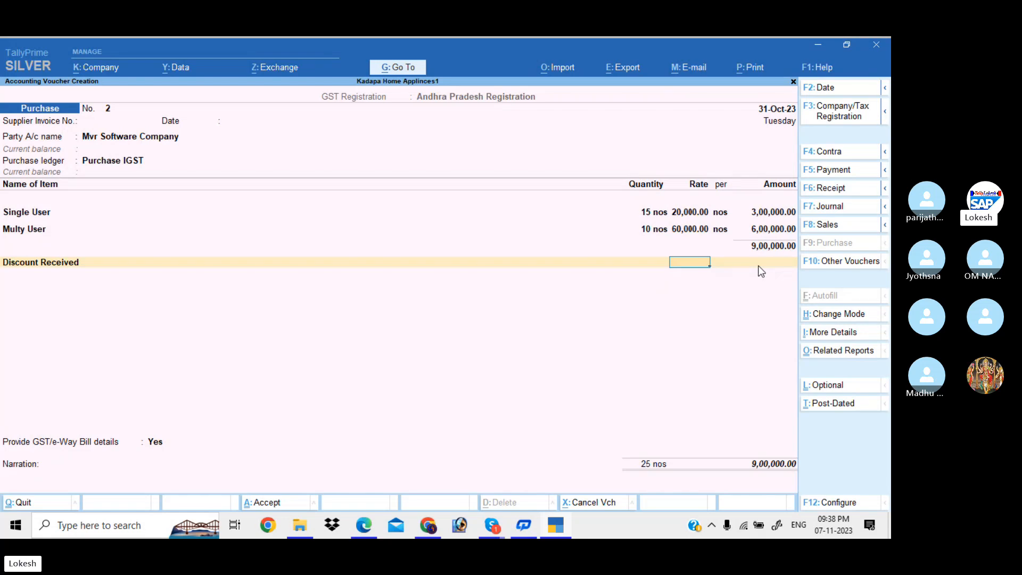
Replace the 5% discount rate with a (-)10,000 amount, leaving a voucher total of 8,90,000.
{"action": "type", "text": "-)5 %"}
{"action": "key", "text": "Return"}
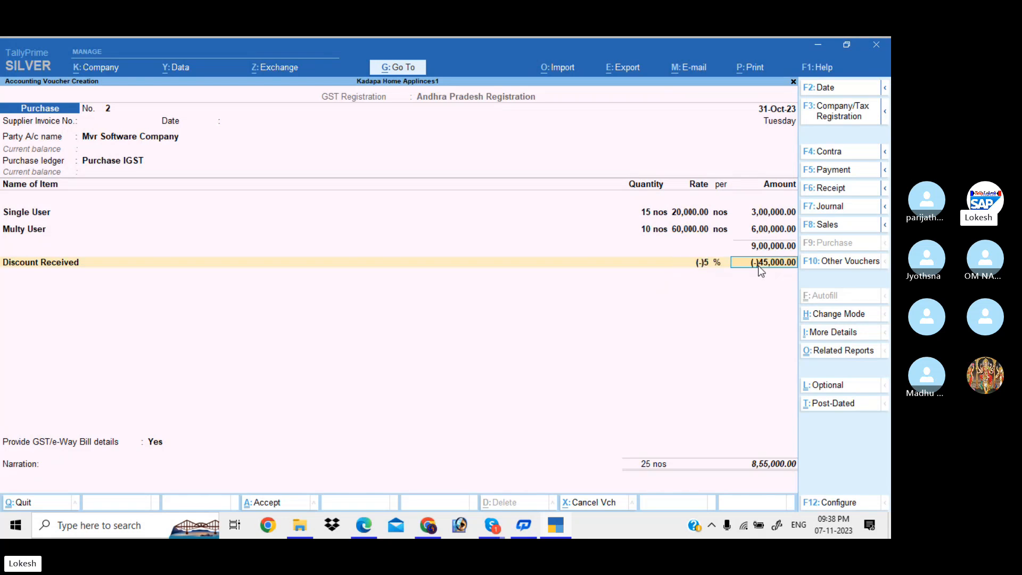
{"action": "key", "text": "BackSpace"}
{"action": "key", "text": "BackSpace"}
{"action": "key", "text": "Return"}
{"action": "type", "text": "-4"}
{"action": "key", "text": "BackSpace"}
{"action": "type", "text": "10,000"}
{"action": "key", "text": "Return"}
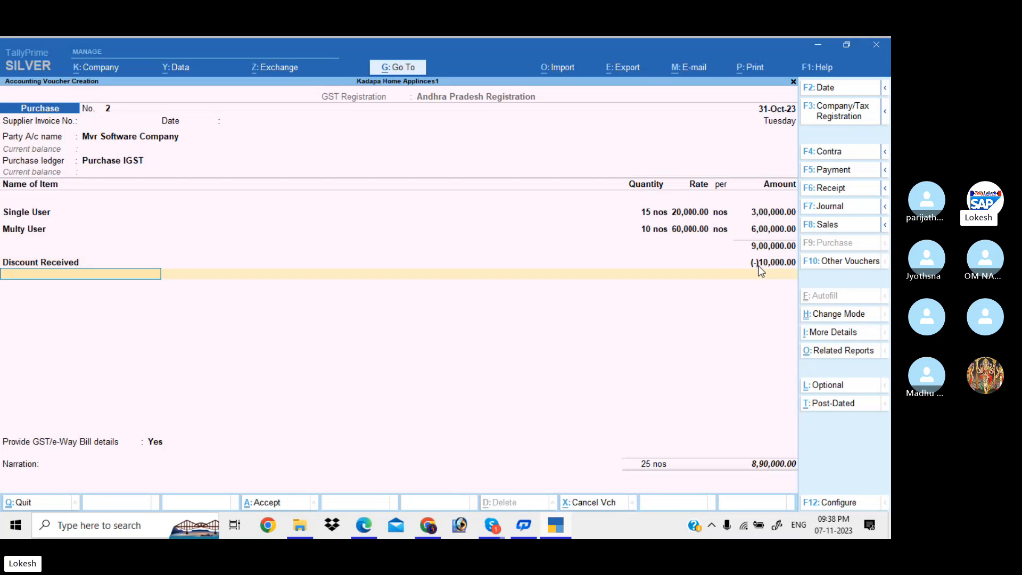
{"action": "key", "text": "BackSpace"}
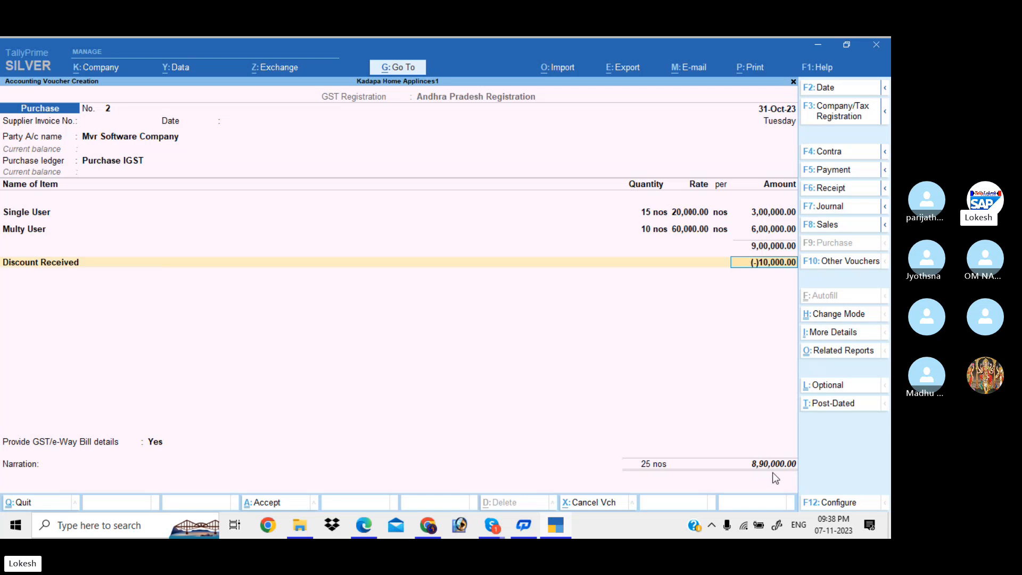
{"action": "key", "text": "Return"}
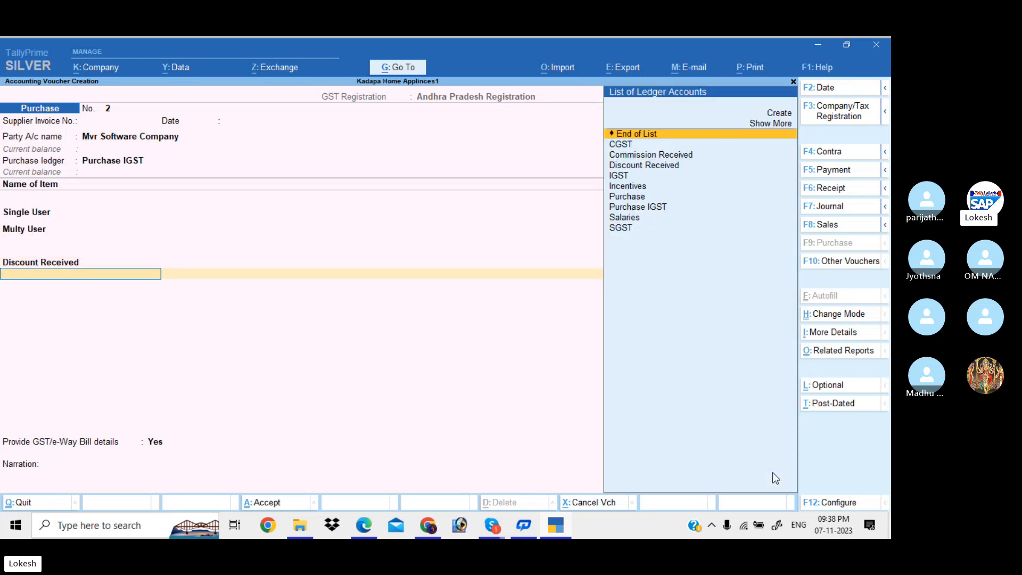
{"action": "type", "text": "Ig"}
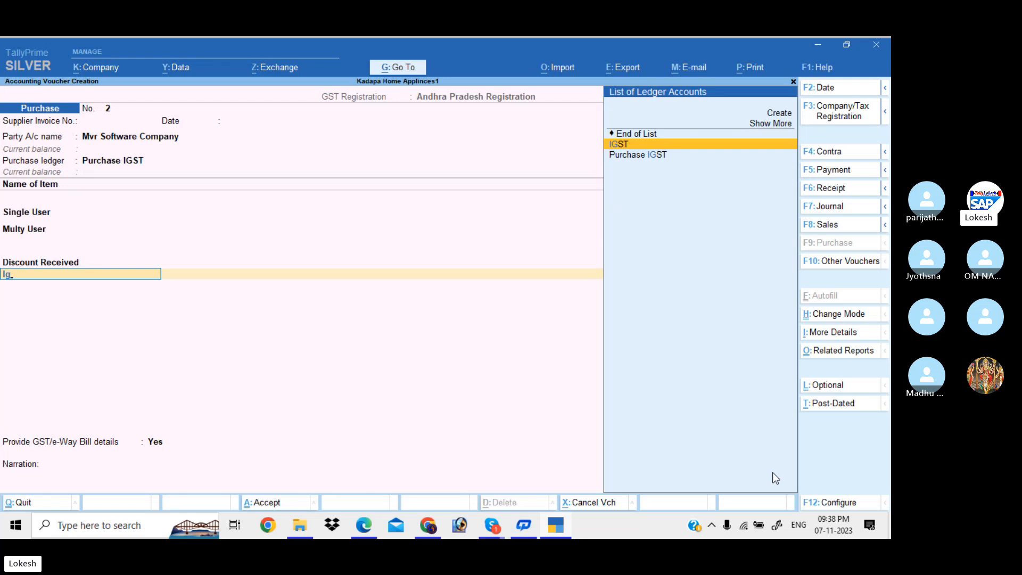
{"action": "key", "text": "Return"}
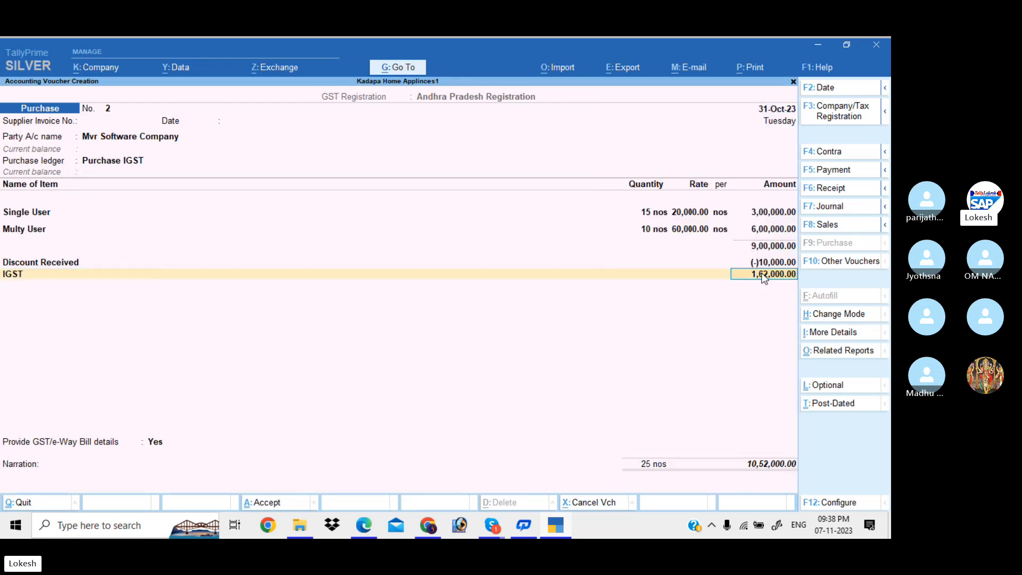
{"action": "key", "text": "Return"}
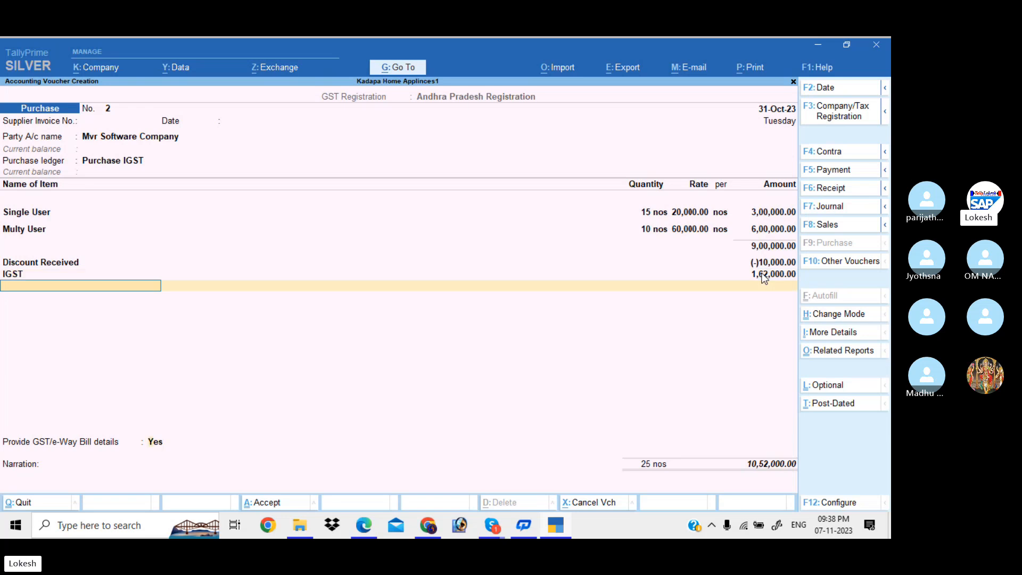
{"action": "key", "text": "Return"}
{"action": "key", "text": "Up"}
{"action": "key", "text": "Return"}
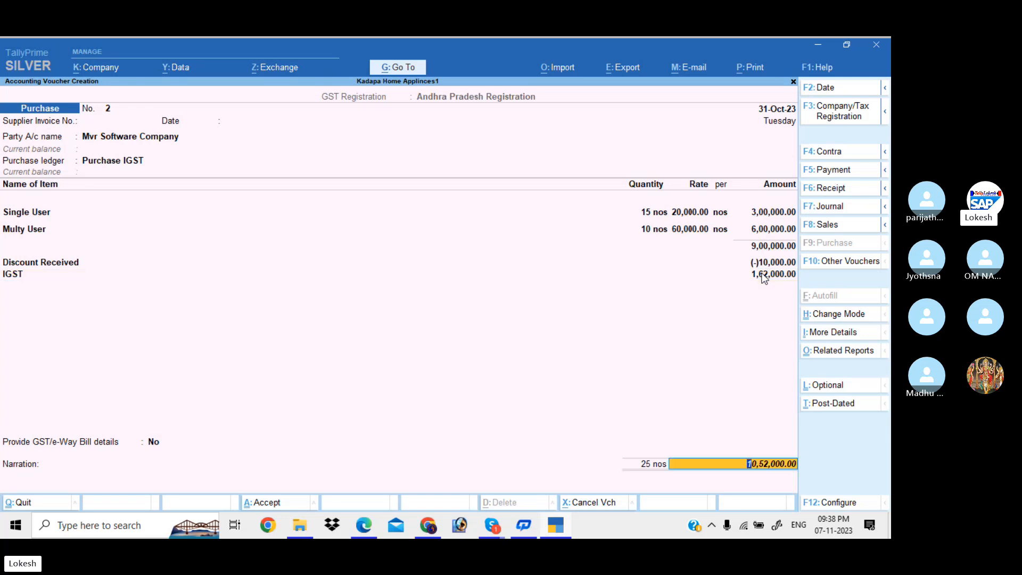
{"action": "key", "text": "Return"}
{"action": "key", "text": "Return"}
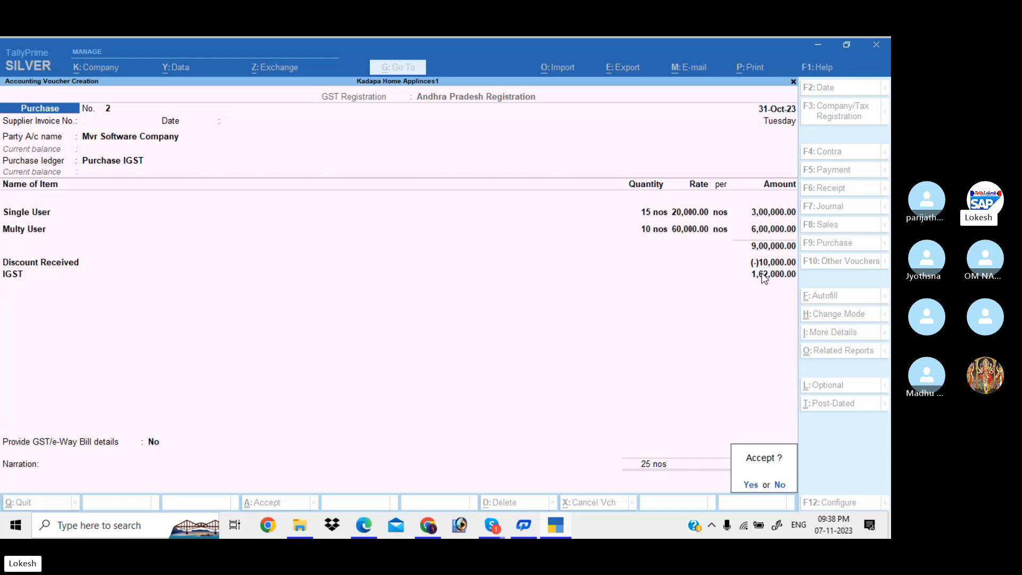
{"action": "key", "text": "Return"}
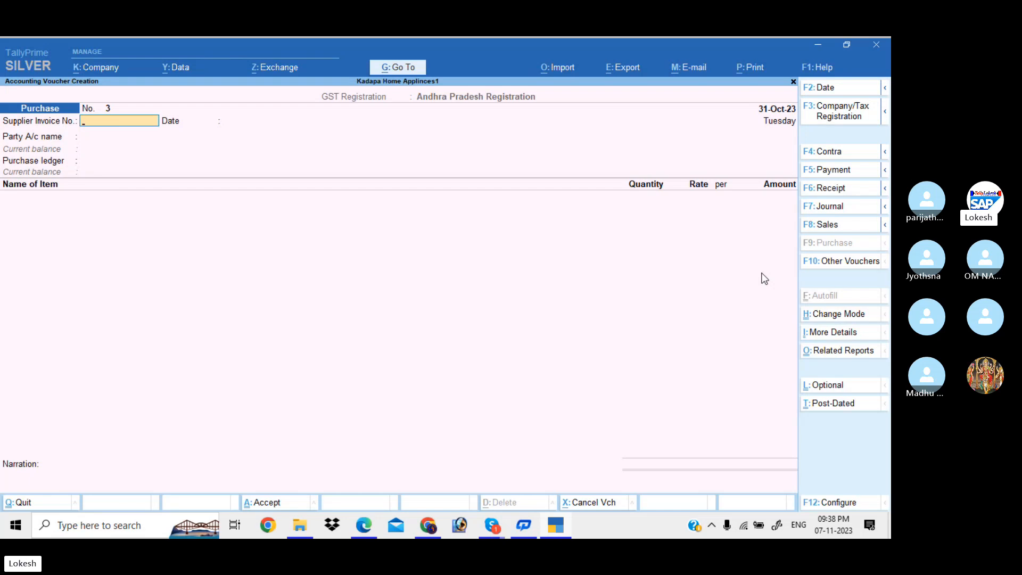
Switch to a Sales voucher and create party ledger Nagendra Trading Company under Sundry Debtors.
{"action": "left_click", "coordinate": [834, 226]}
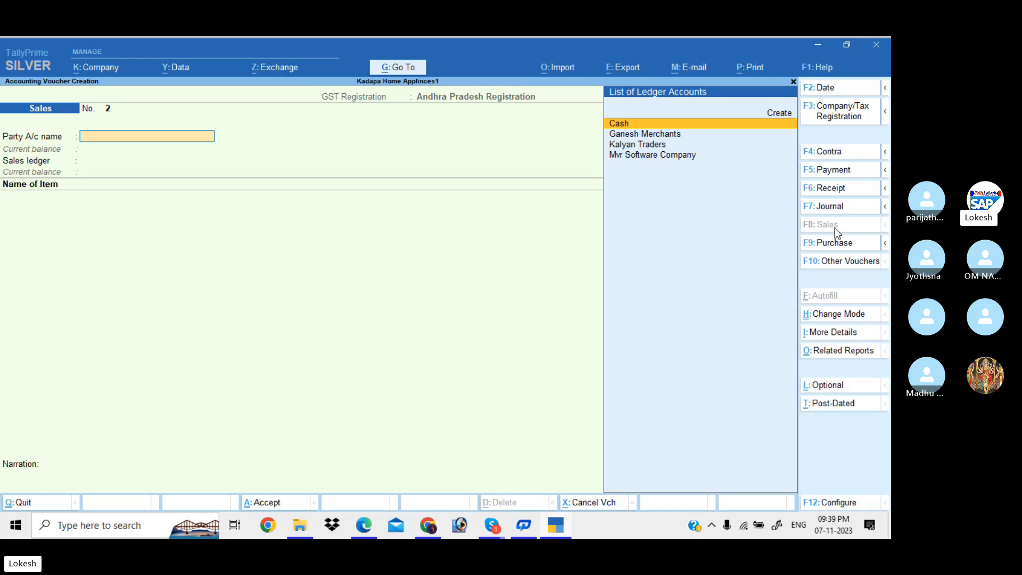
{"action": "key", "text": "alt+c"}
{"action": "type", "text": "Nag"}
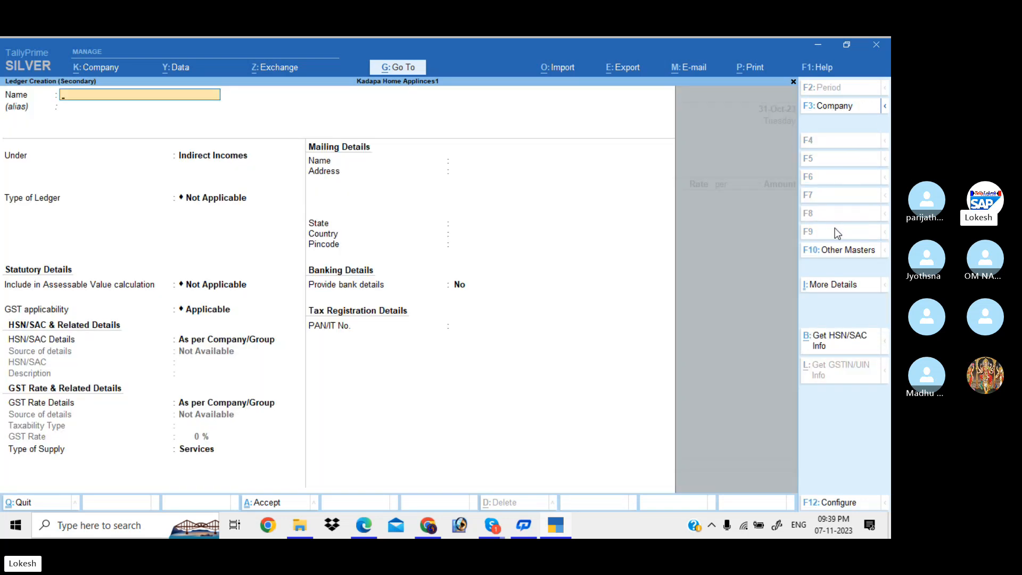
{"action": "type", "text": "en"}
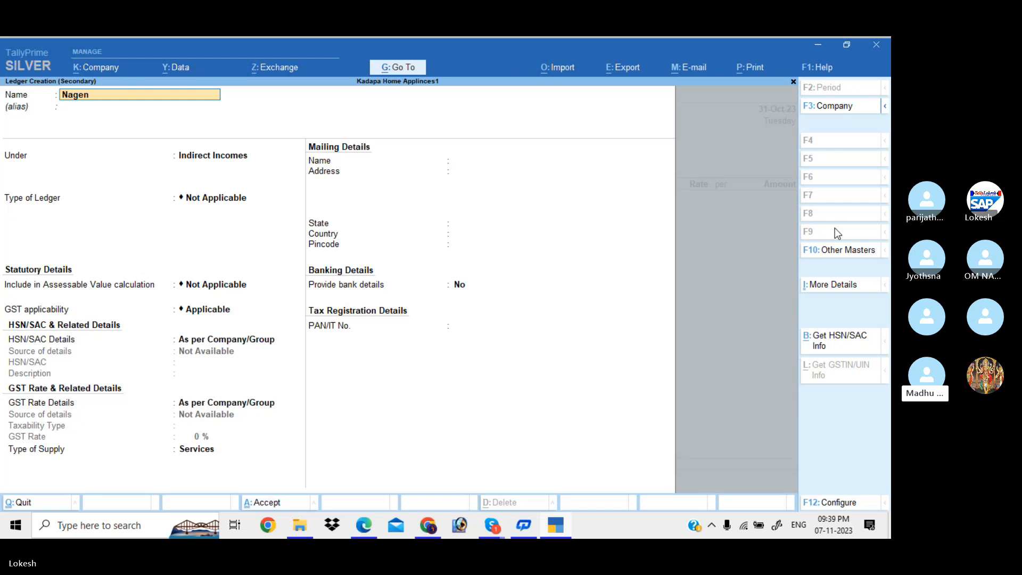
{"action": "type", "text": "dra Tr"}
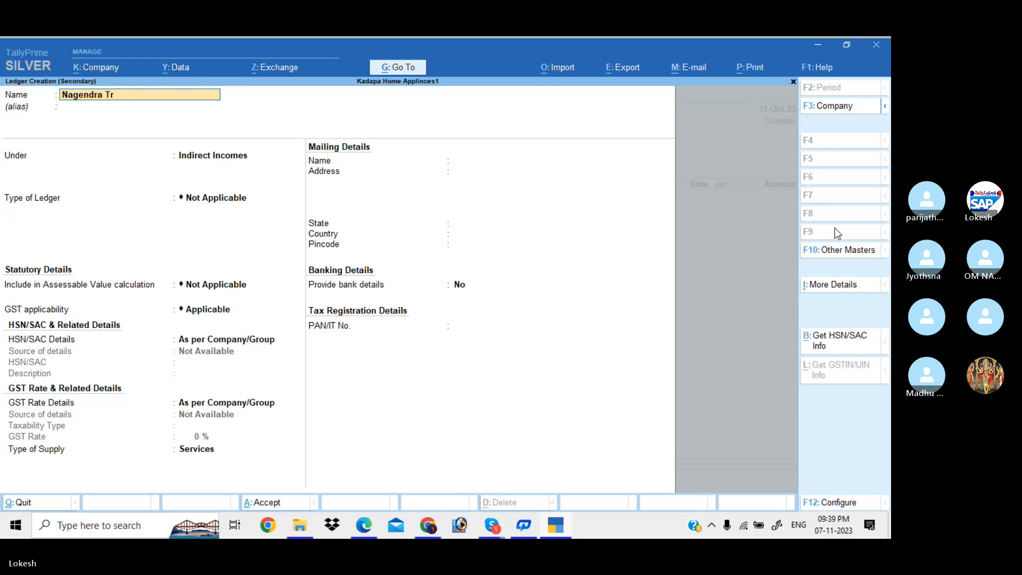
{"action": "type", "text": "ading Company"}
{"action": "key", "text": "Return"}
{"action": "type", "text": "Sun"}
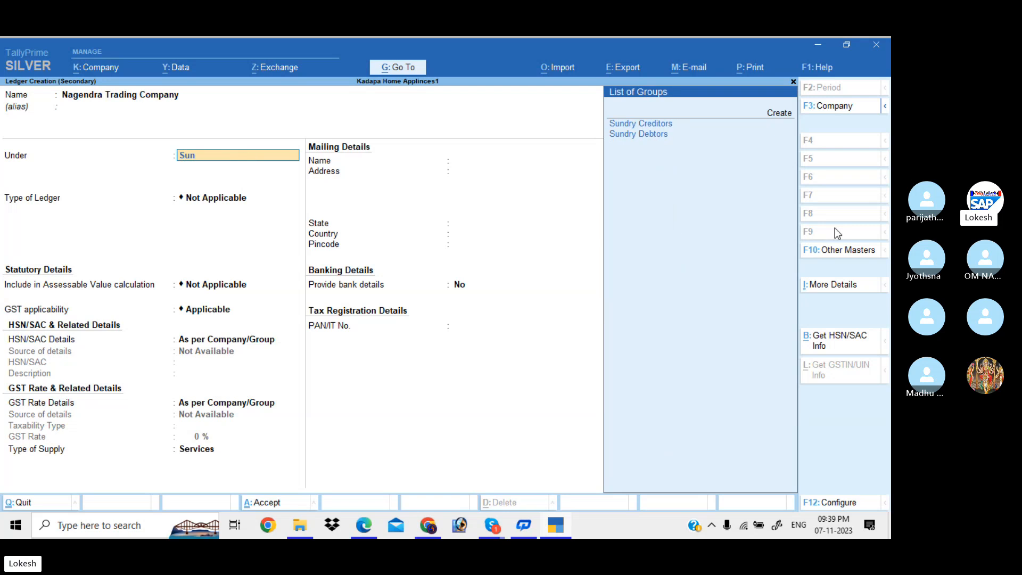
{"action": "key", "text": "Down"}
{"action": "key", "text": "Return"}
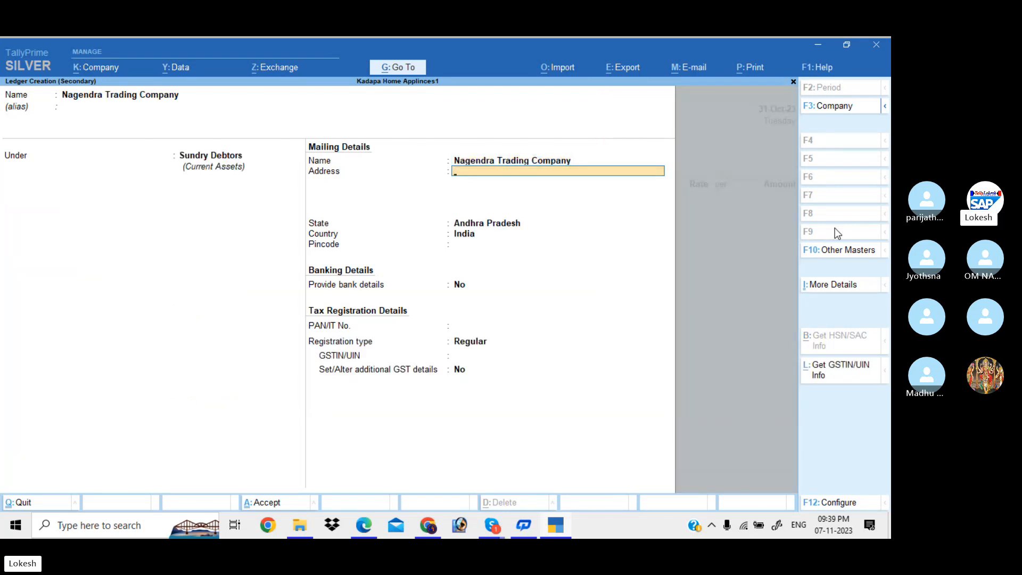
Keep Andhra Pradesh and Regular GST registration, then save the new party ledger.
{"action": "key", "text": "Return"}
{"action": "key", "text": "Return"}
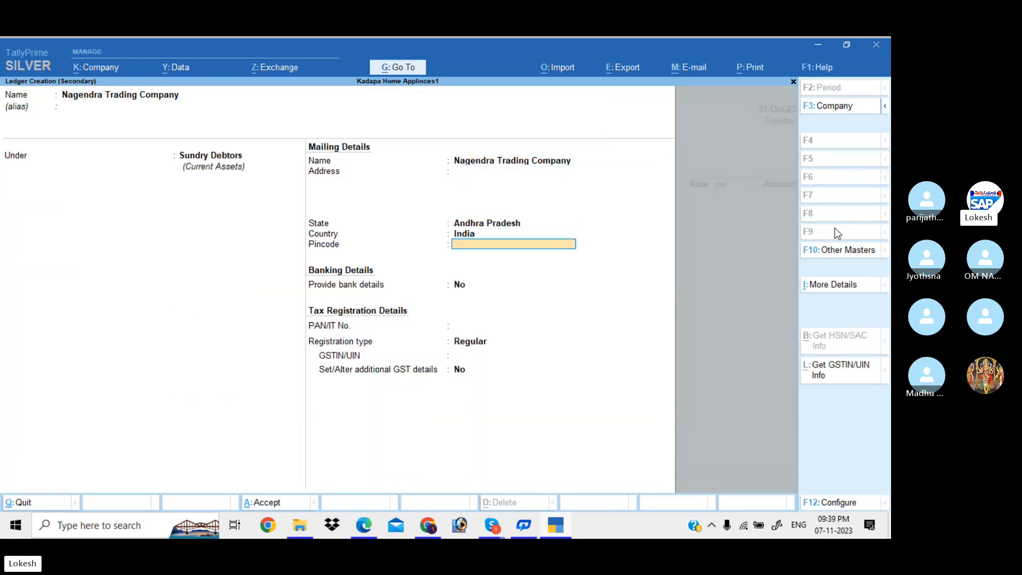
{"action": "key", "text": "Return"}
{"action": "key", "text": "Return"}
{"action": "key", "text": "Return"}
{"action": "key", "text": "Return"}
{"action": "type", "text": "37"}
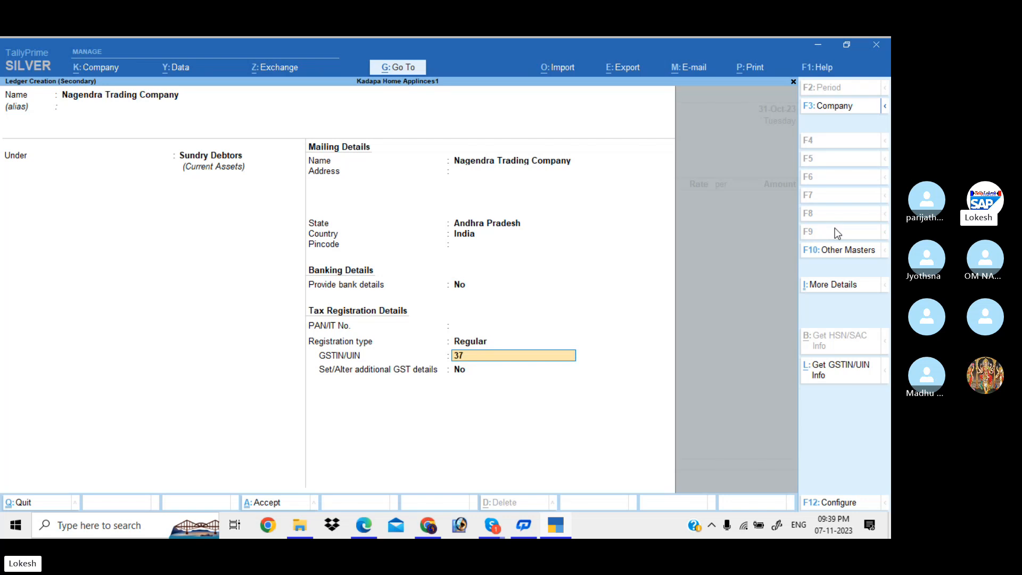
{"action": "key", "text": "Return"}
{"action": "key", "text": "Return"}
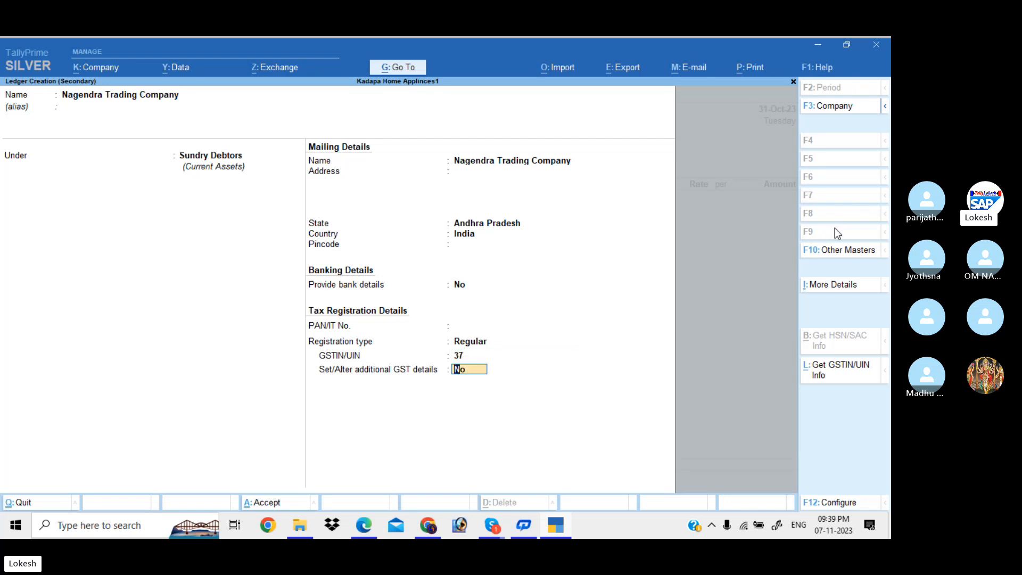
{"action": "key", "text": "Return"}
{"action": "key", "text": "Return"}
{"action": "key", "text": "Return"}
{"action": "key", "text": "Return"}
{"action": "key", "text": "Return"}
{"action": "key", "text": "Return"}
{"action": "key", "text": "Return"}
{"action": "key", "text": "Return"}
{"action": "key", "text": "Return"}
{"action": "key", "text": "Return"}
{"action": "key", "text": "Return"}
{"action": "key", "text": "Return"}
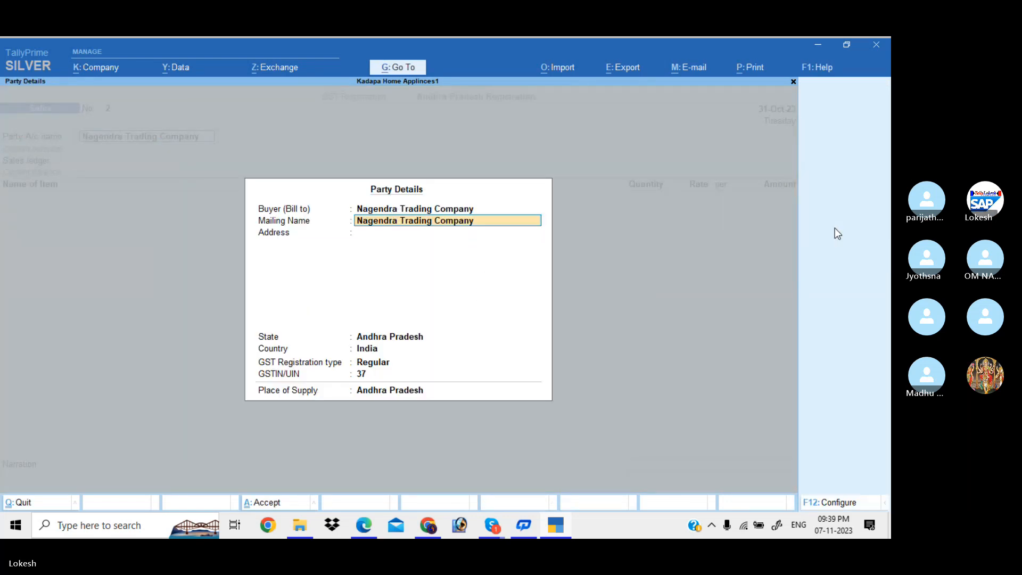
{"action": "key", "text": "Return"}
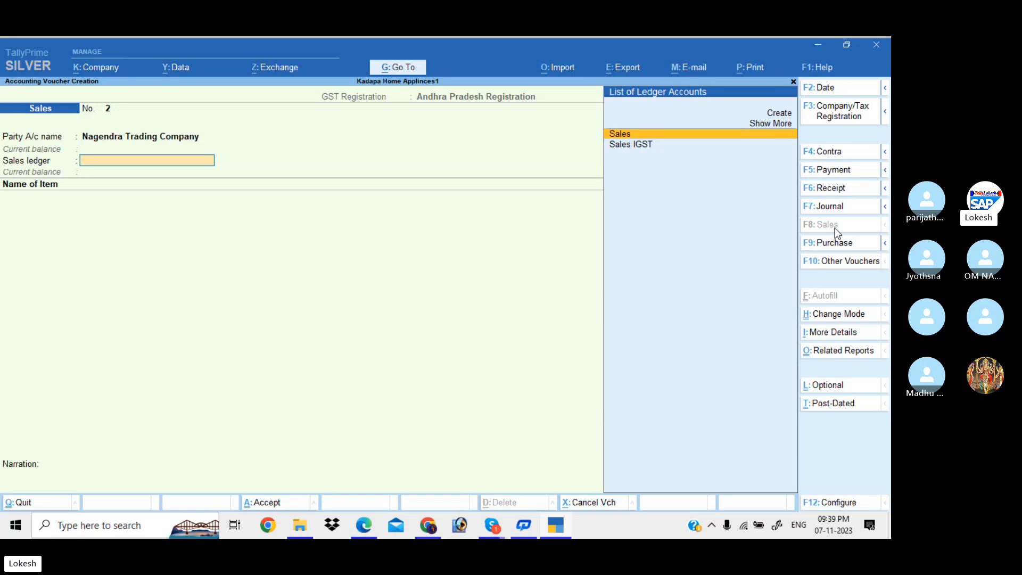
Choose the Sales ledger and bill 10 Single User at 22,000.
{"action": "key", "text": "Return"}
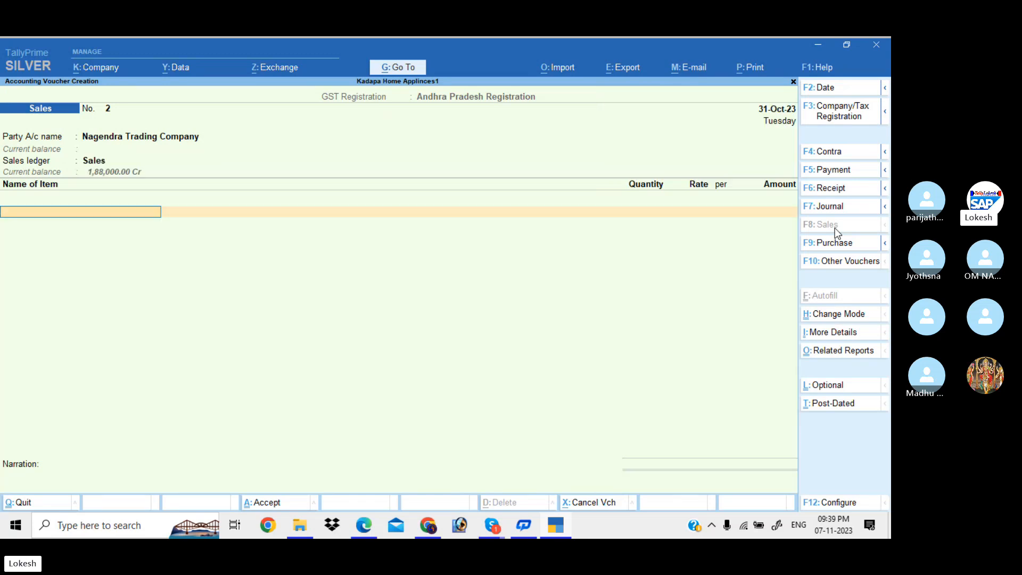
{"action": "type", "text": "S"}
{"action": "key", "text": "Return"}
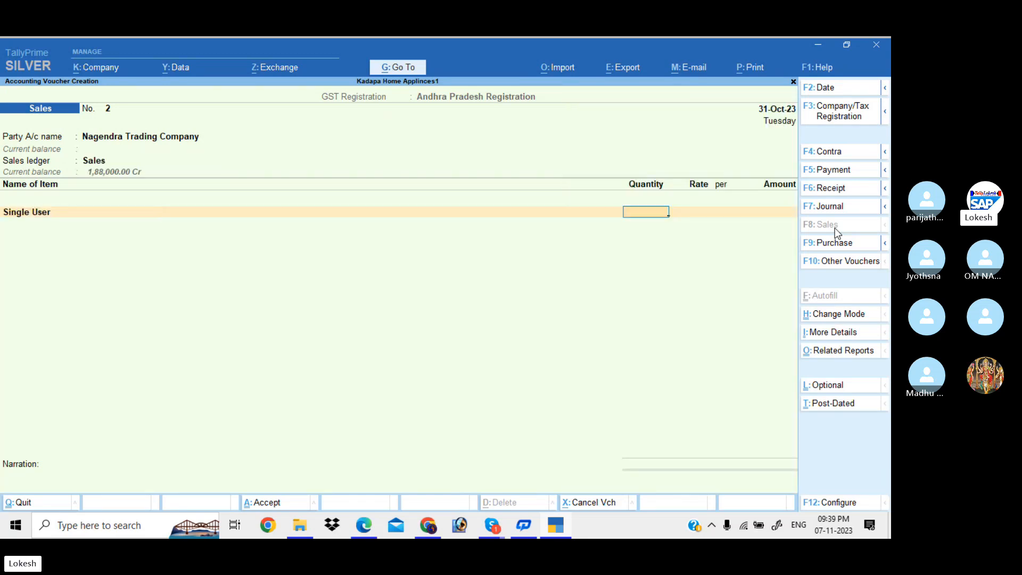
{"action": "type", "text": "10"}
{"action": "key", "text": "Return"}
{"action": "type", "text": "22000"}
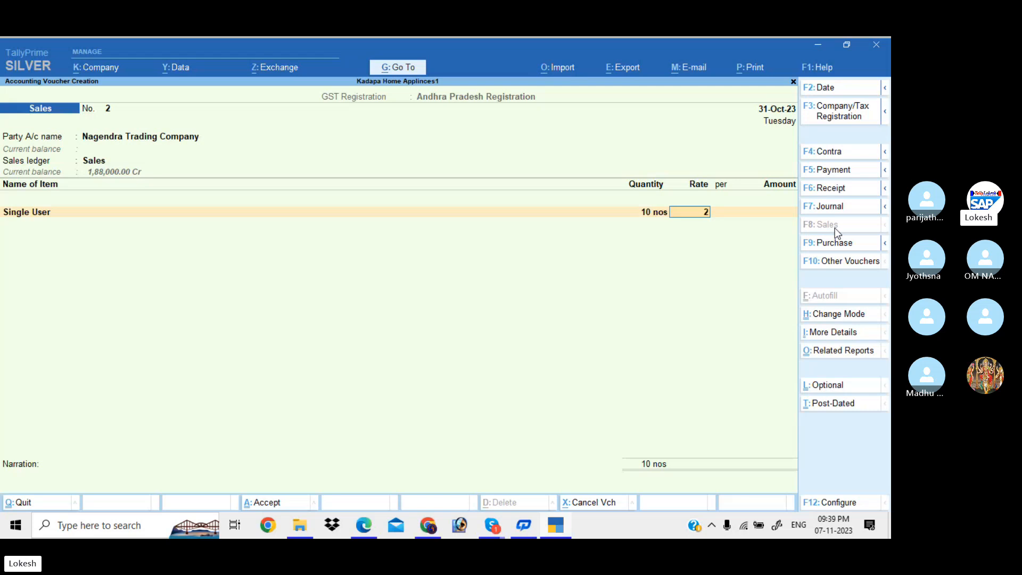
{"action": "key", "text": "Return"}
Add 5 Multy User at 65,000 as the second item.
{"action": "key", "text": "Return"}
{"action": "key", "text": "Return"}
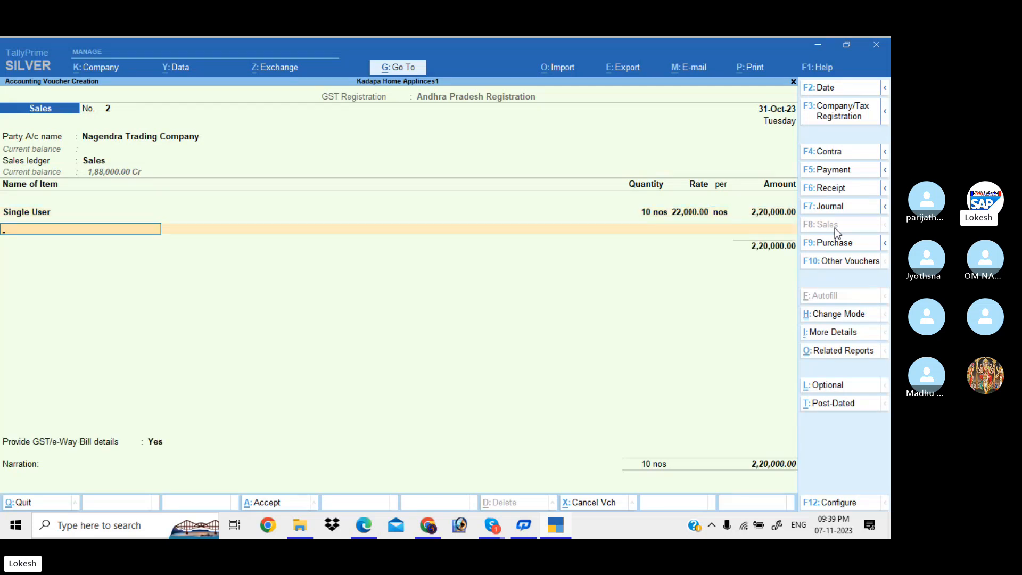
{"action": "type", "text": "m"}
{"action": "key", "text": "Return"}
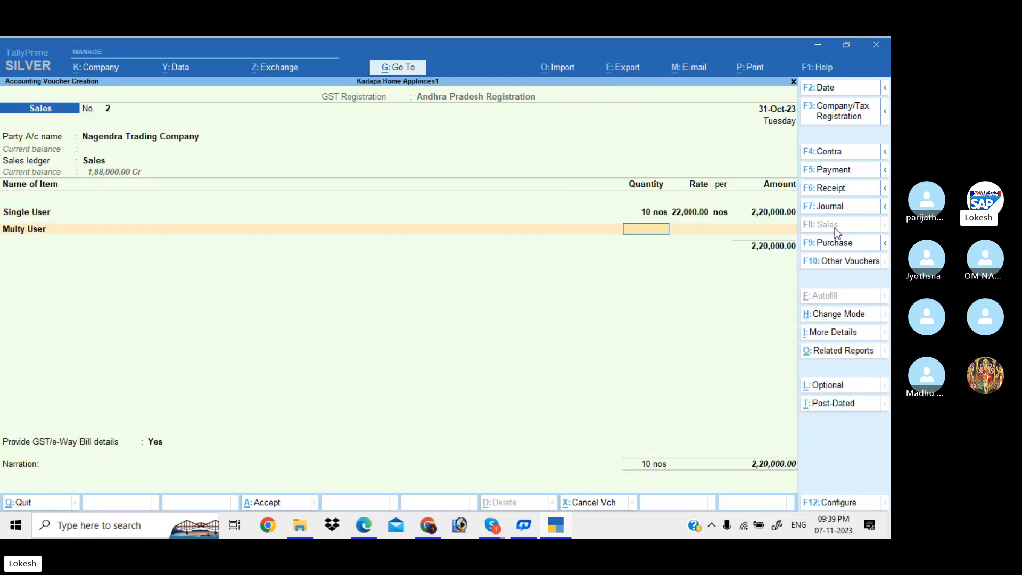
{"action": "type", "text": "5"}
{"action": "key", "text": "Return"}
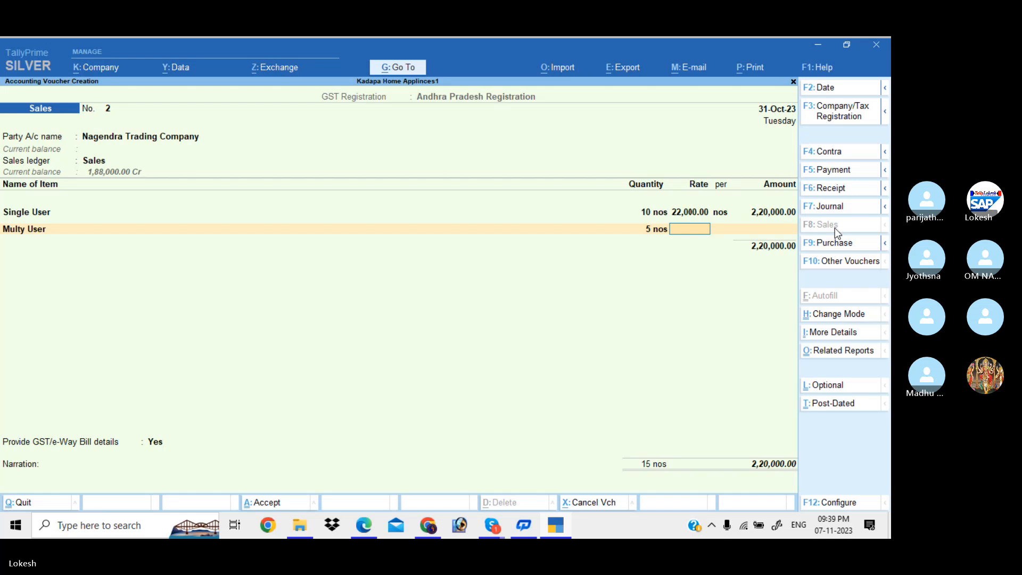
{"action": "type", "text": "65000"}
{"action": "key", "text": "Return"}
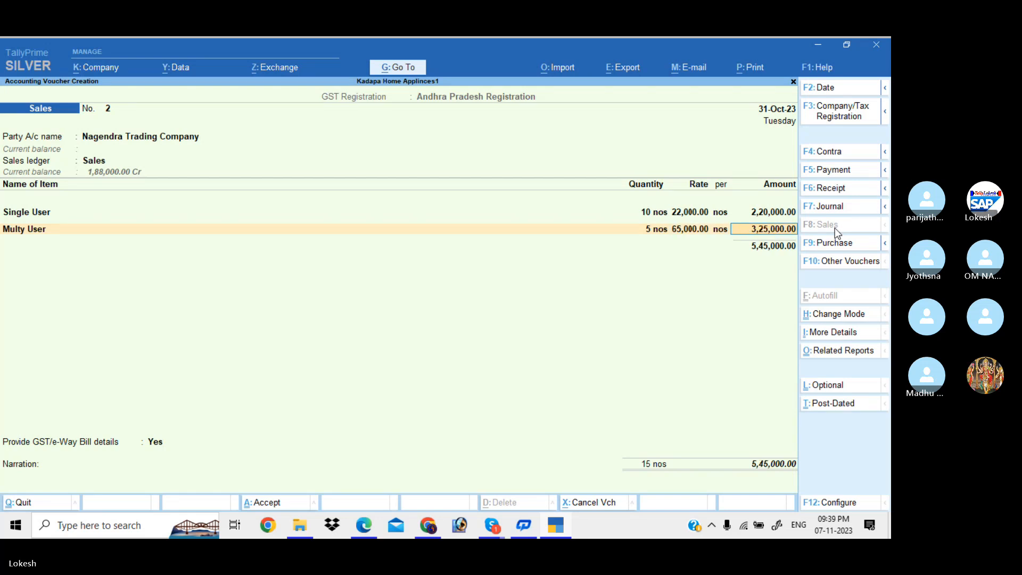
Add CGST and SGST ledgers and save the 6,43,100 voucher, declining the e-Way Bill.
{"action": "key", "text": "Return"}
{"action": "key", "text": "Return"}
{"action": "type", "text": "Cg"}
{"action": "key", "text": "Return"}
{"action": "key", "text": "Return"}
{"action": "type", "text": "Sg"}
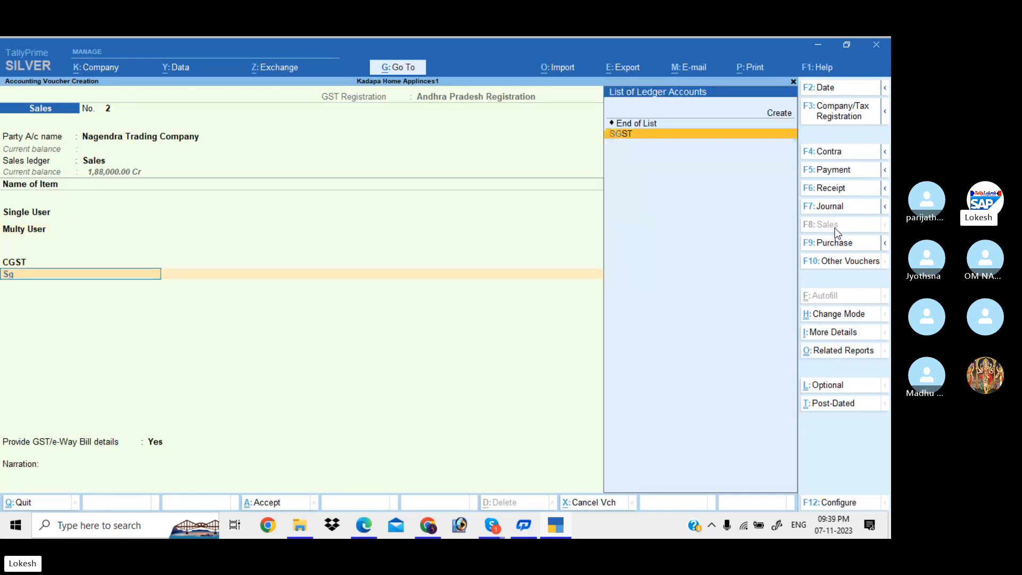
{"action": "key", "text": "Return"}
{"action": "key", "text": "Return"}
{"action": "key", "text": "Return"}
{"action": "type", "text": "n"}
{"action": "key", "text": "Return"}
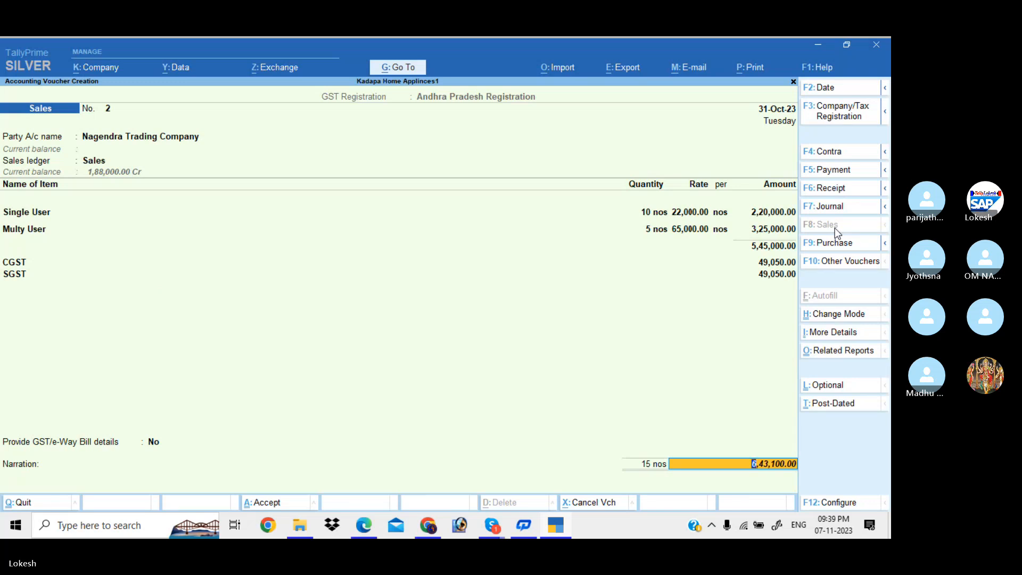
{"action": "key", "text": "Return"}
{"action": "key", "text": "Return"}
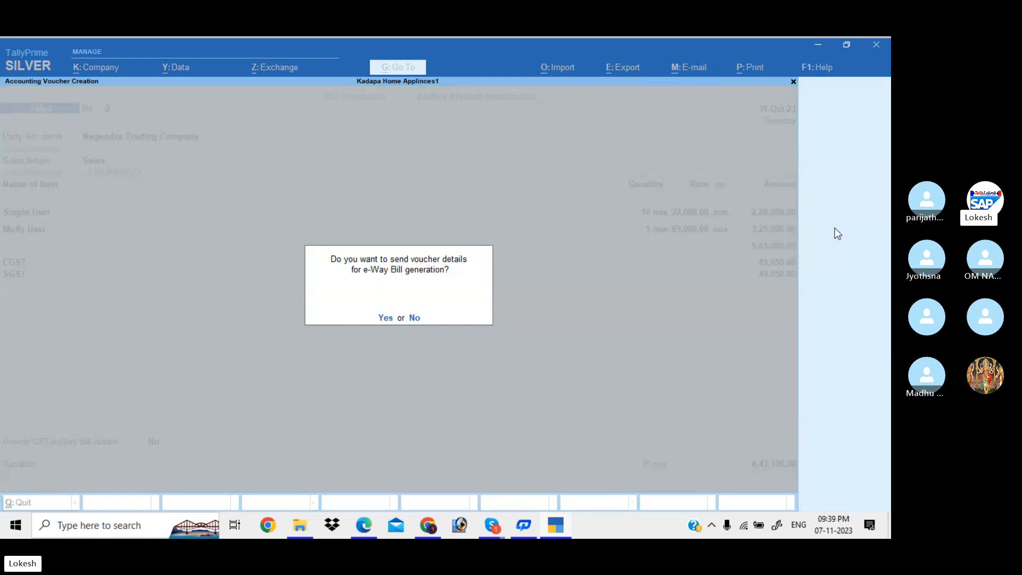
{"action": "key", "text": "n"}
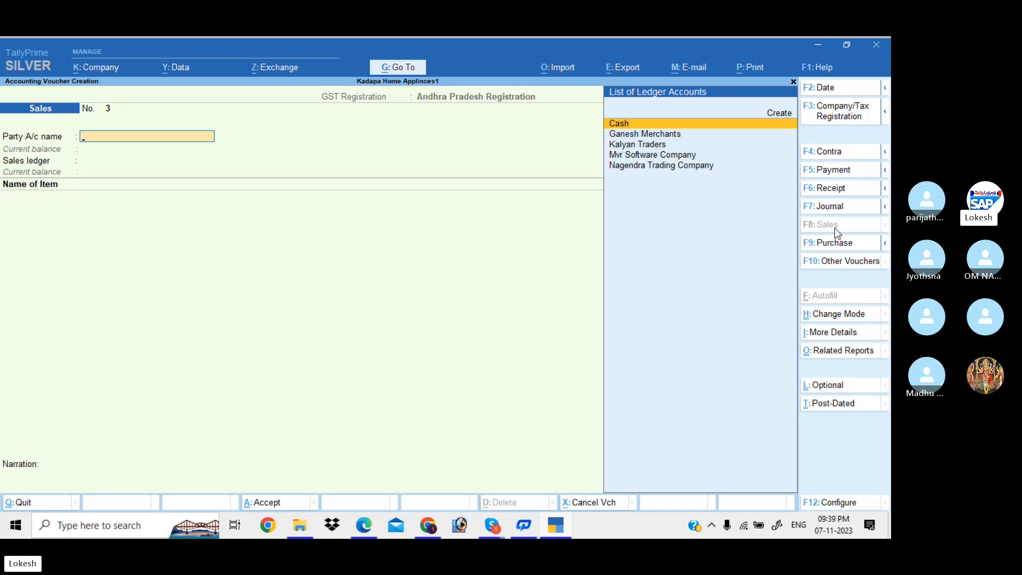
Move back from Cash to Party A/c name and open a new party ledger form with Alt+C.
{"action": "key", "text": "Return"}
{"action": "key", "text": "Return"}
{"action": "key", "text": "Return"}
{"action": "key", "text": "Return"}
{"action": "key", "text": "Return"}
{"action": "key", "text": "Return"}
{"action": "key", "text": "Return"}
{"action": "key", "text": "Return"}
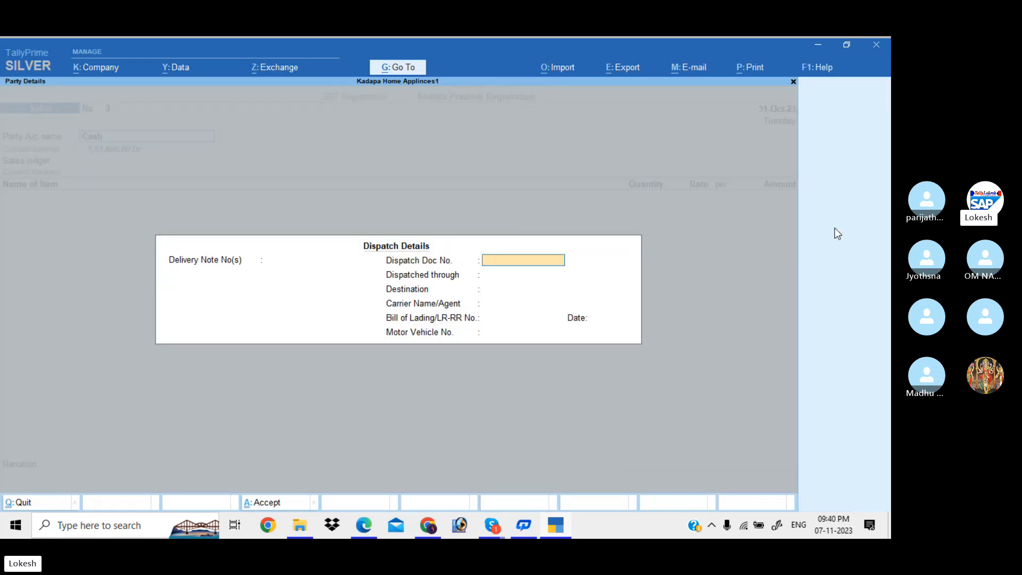
{"action": "key", "text": "Return"}
{"action": "key", "text": "Return"}
{"action": "key", "text": "Return"}
{"action": "key", "text": "Return"}
{"action": "key", "text": "Return"}
{"action": "key", "text": "Return"}
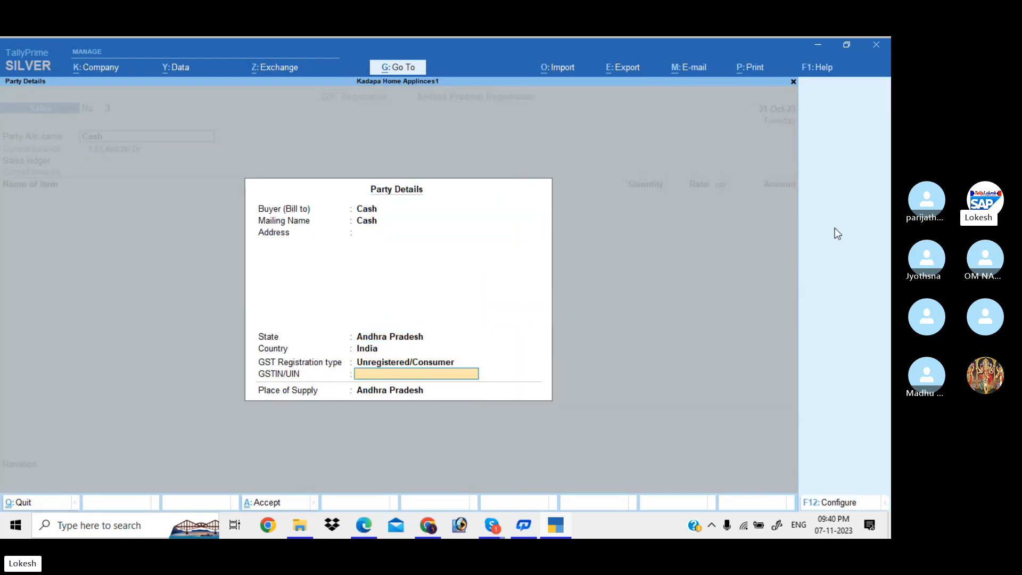
{"action": "key", "text": "Return"}
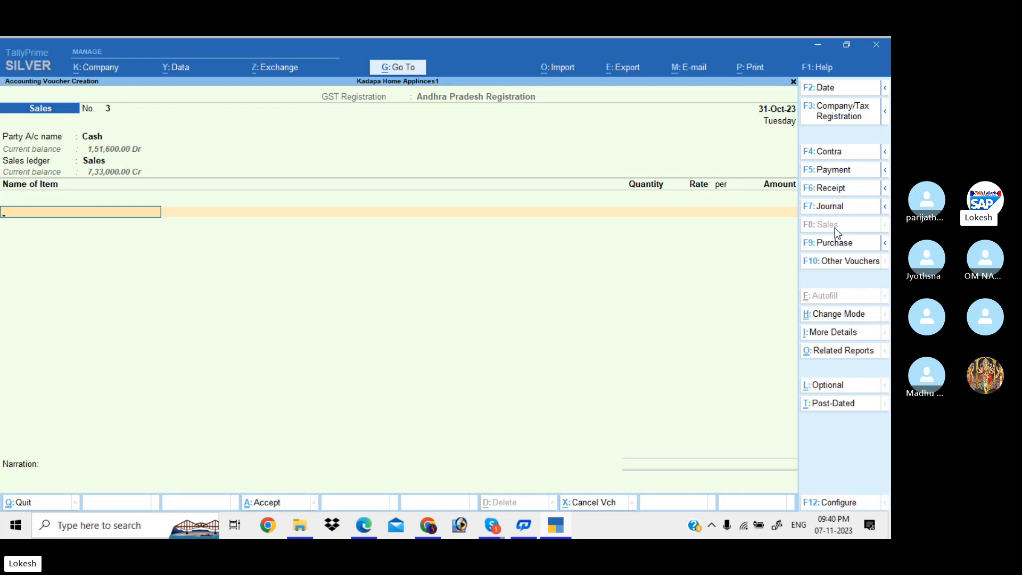
{"action": "key", "text": "BackSpace"}
{"action": "key", "text": "BackSpace"}
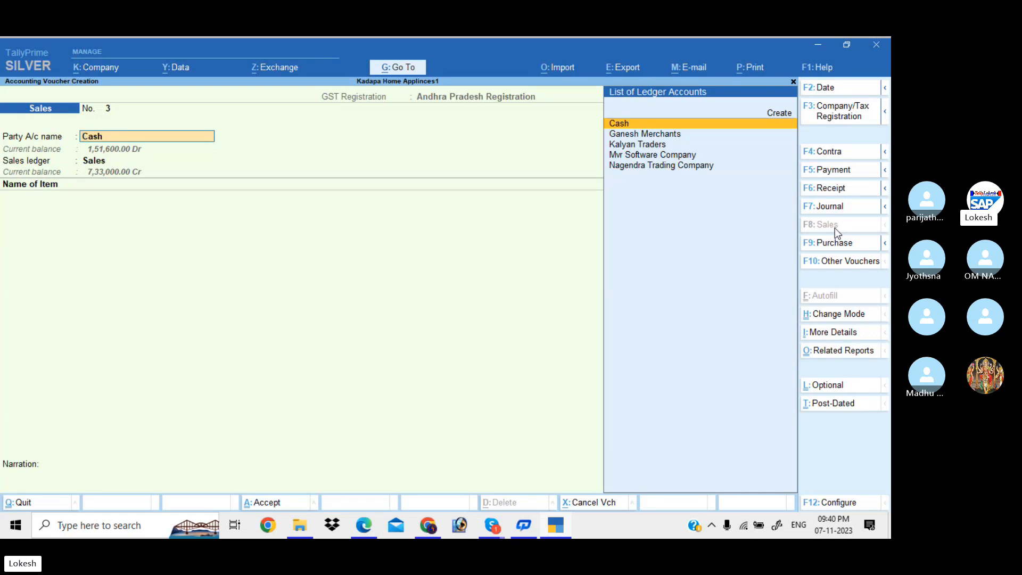
{"action": "key", "text": "alt+c"}
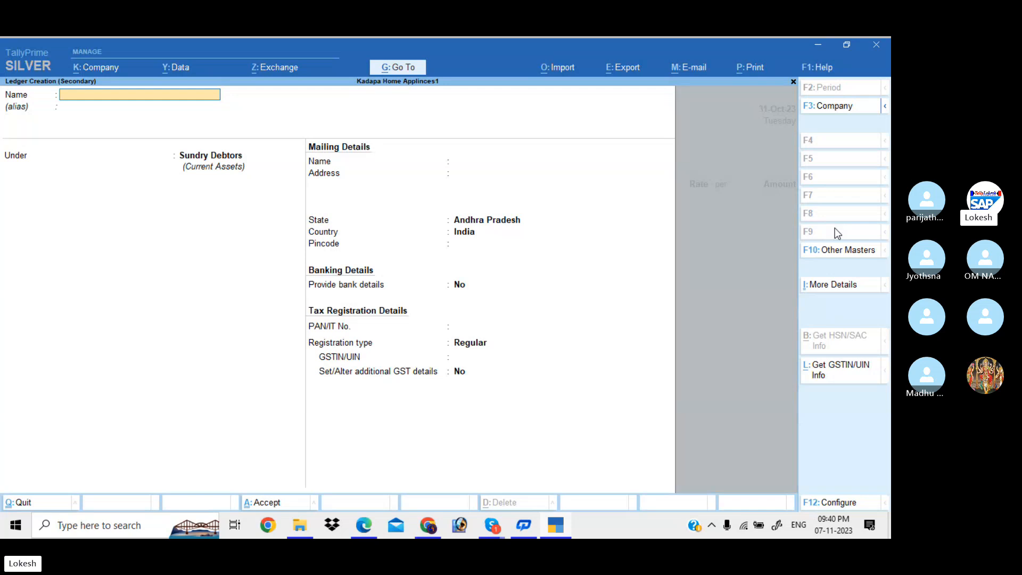
Create the Komali Merchants ledger under Sundry Debtors, state Tamil Nadu, GSTIN starting 33.
{"action": "type", "text": "Komali Merchants"}
{"action": "key", "text": "Return"}
{"action": "type", "text": "Sun"}
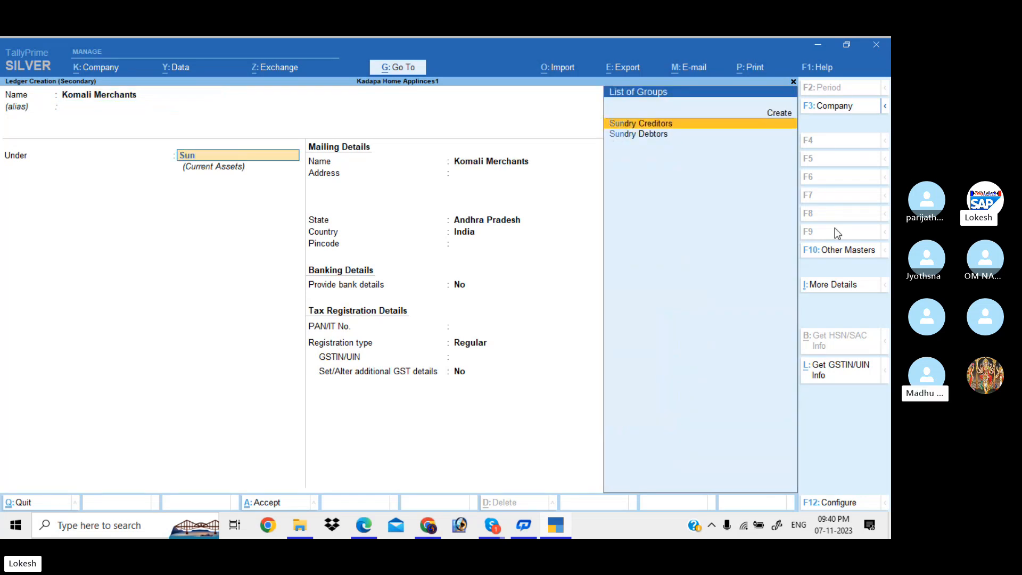
{"action": "key", "text": "Return"}
{"action": "key", "text": "Return"}
{"action": "key", "text": "Return"}
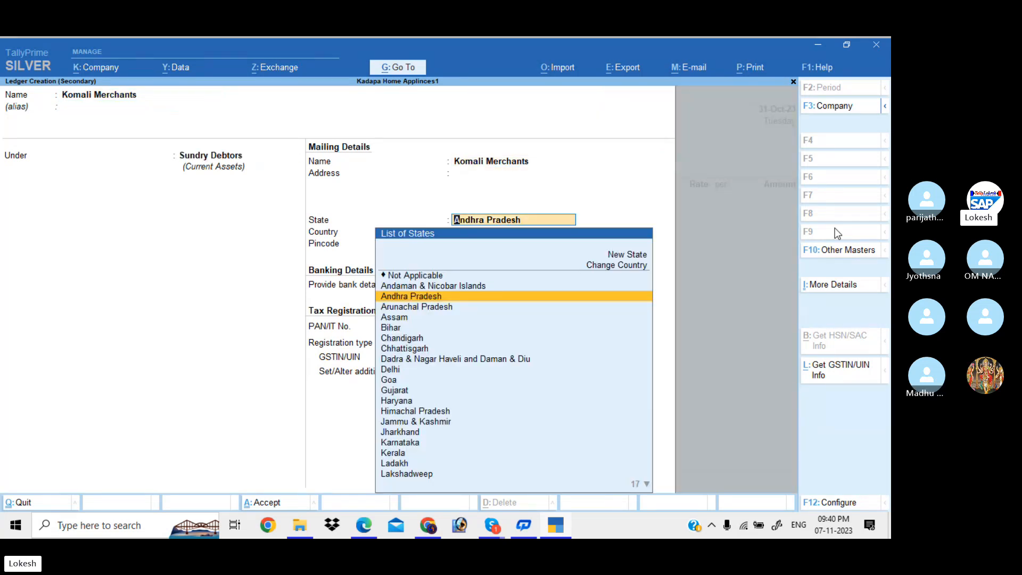
{"action": "type", "text": "Ta"}
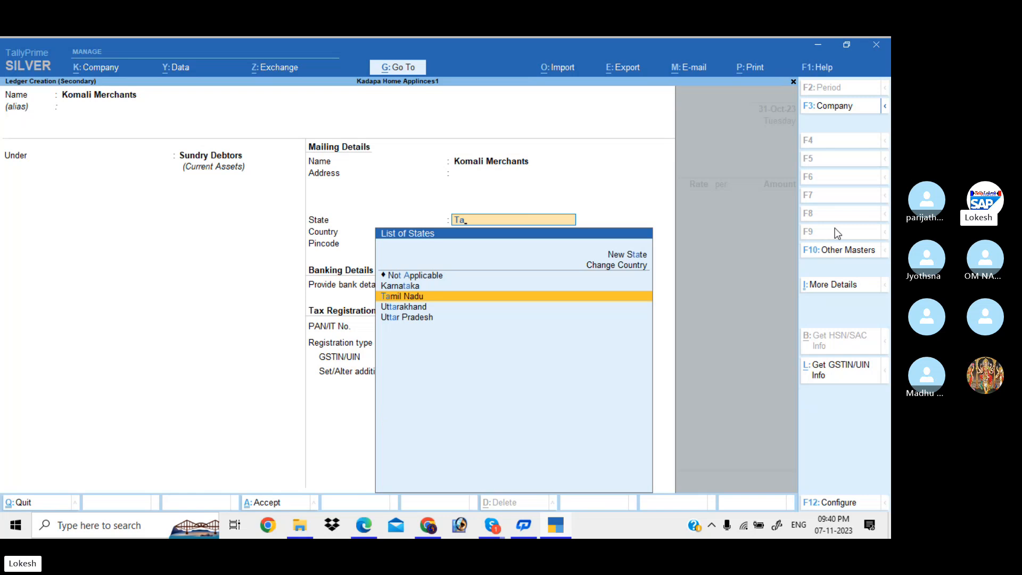
{"action": "key", "text": "Return"}
{"action": "key", "text": "Return"}
{"action": "key", "text": "Return"}
{"action": "key", "text": "Return"}
{"action": "key", "text": "Return"}
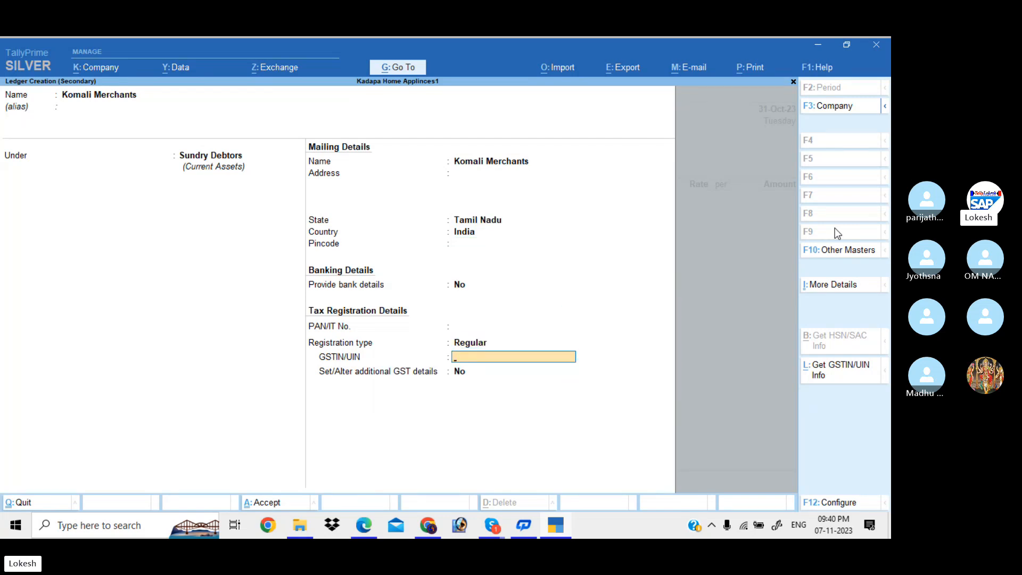
{"action": "type", "text": "33"}
{"action": "key", "text": "Return"}
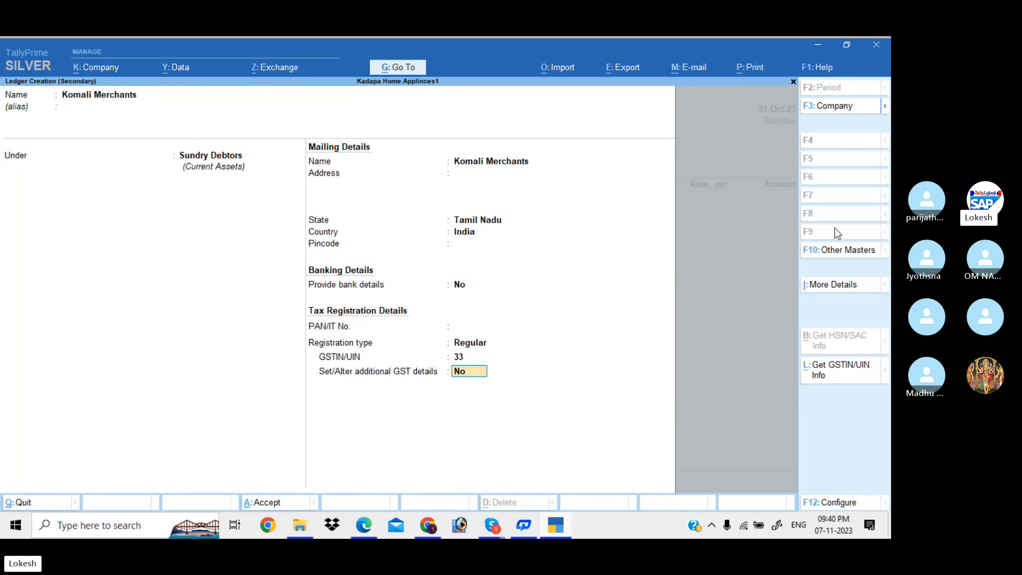
{"action": "key", "text": "ctrl+a"}
Accept the dispatch and party details for sales voucher 3.
{"action": "key", "text": "Return"}
{"action": "key", "text": "Return"}
{"action": "key", "text": "ctrl+a"}
{"action": "key", "text": "Return"}
{"action": "key", "text": "Return"}
{"action": "key", "text": "Return"}
{"action": "key", "text": "Return"}
{"action": "key", "text": "Return"}
{"action": "key", "text": "Return"}
{"action": "key", "text": "Return"}
{"action": "key", "text": "Return"}
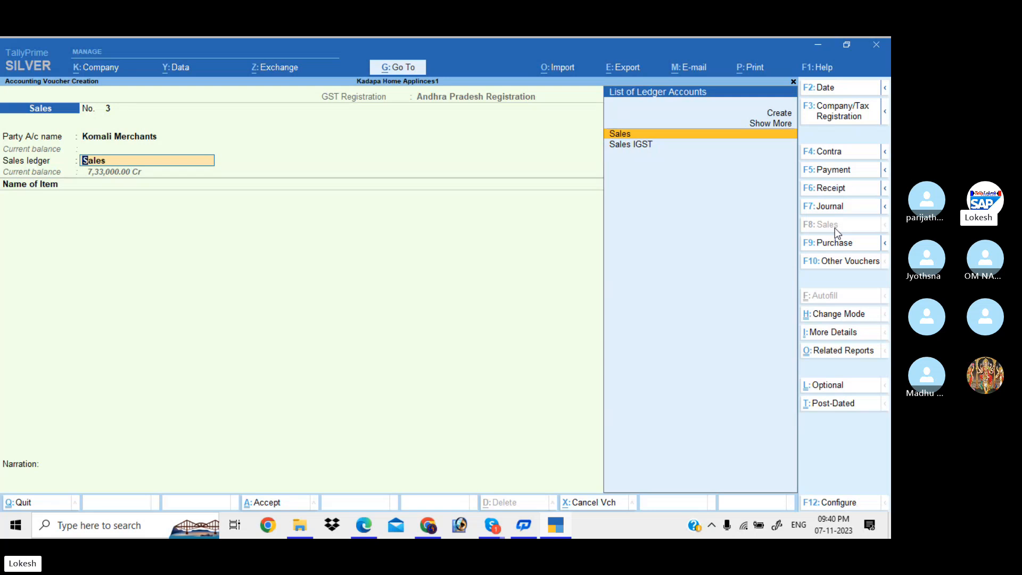
Choose Sales IGST and bill 1 Single User at 22,000 and 2 Multy User at 65,000.
{"action": "key", "text": "Down"}
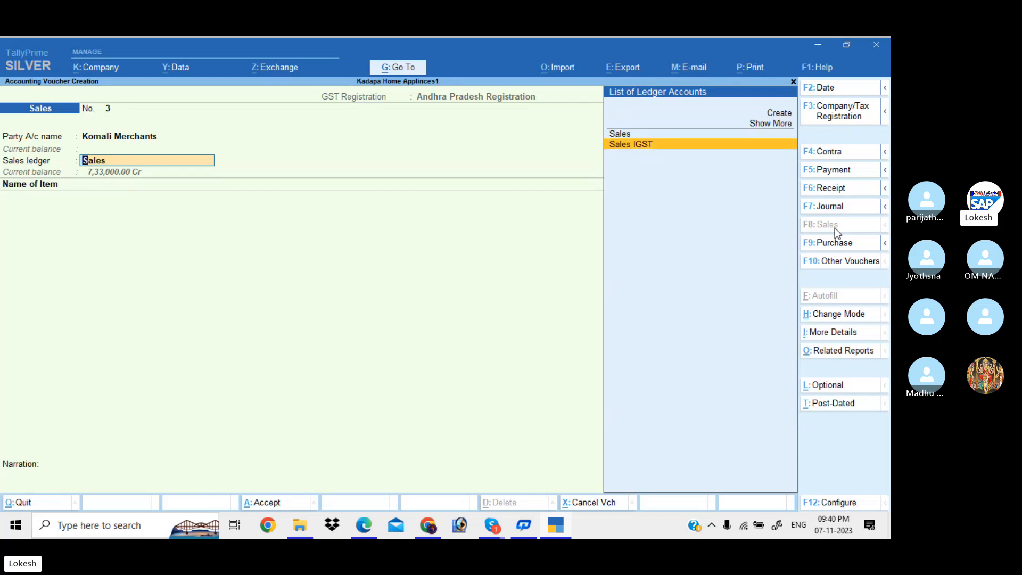
{"action": "key", "text": "Return"}
{"action": "type", "text": "S"}
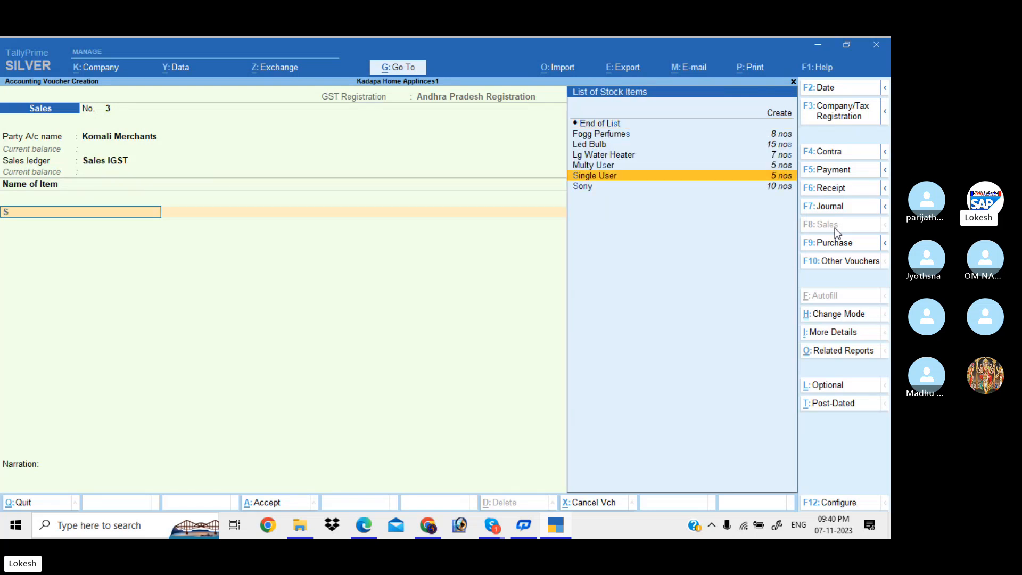
{"action": "key", "text": "Return"}
{"action": "key", "text": "Return"}
{"action": "key", "text": "Return"}
{"action": "key", "text": "Return"}
{"action": "key", "text": "Return"}
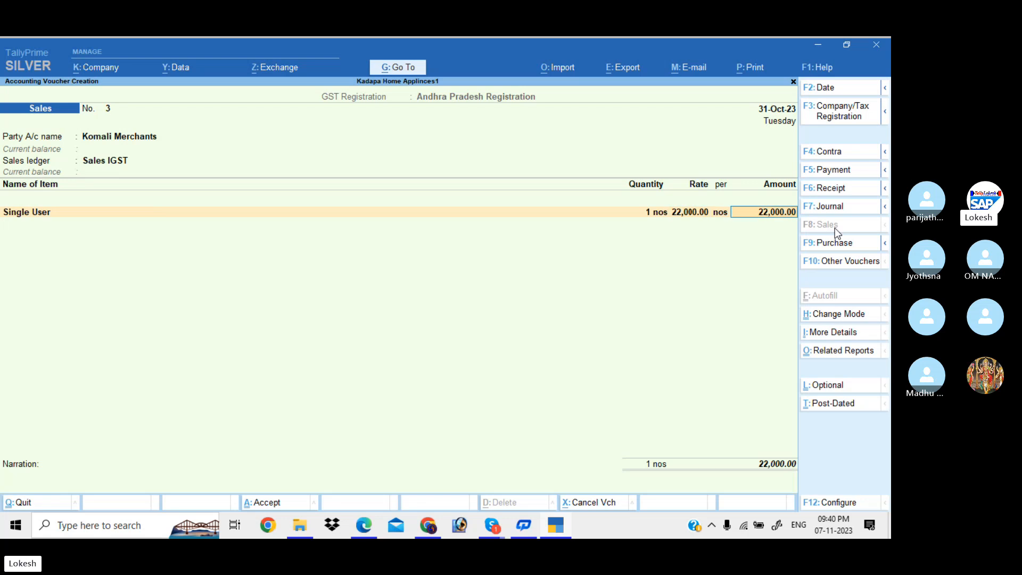
{"action": "type", "text": "M"}
{"action": "key", "text": "Return"}
{"action": "type", "text": "2"}
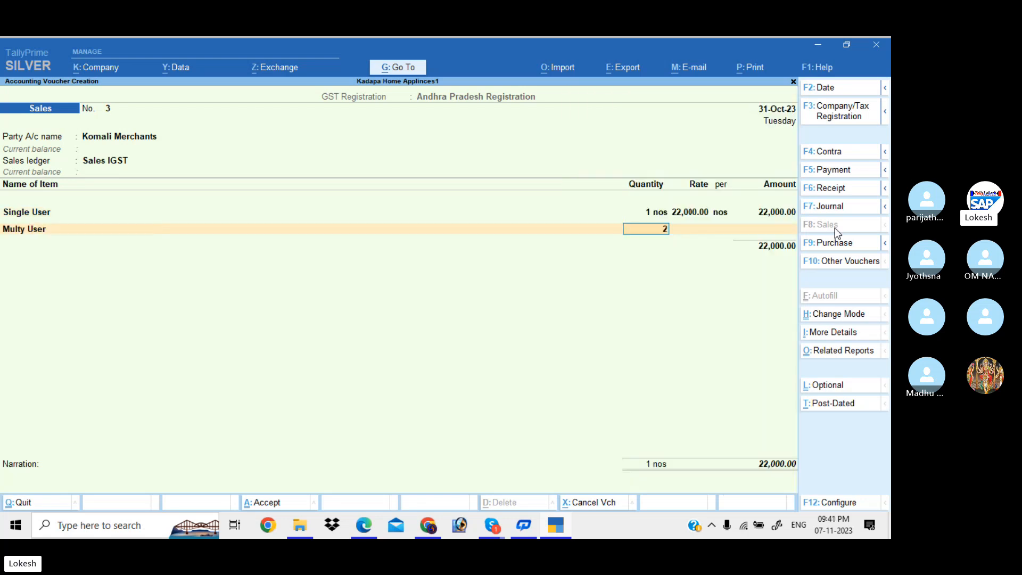
{"action": "key", "text": "Return"}
{"action": "key", "text": "Return"}
{"action": "key", "text": "Return"}
{"action": "key", "text": "Return"}
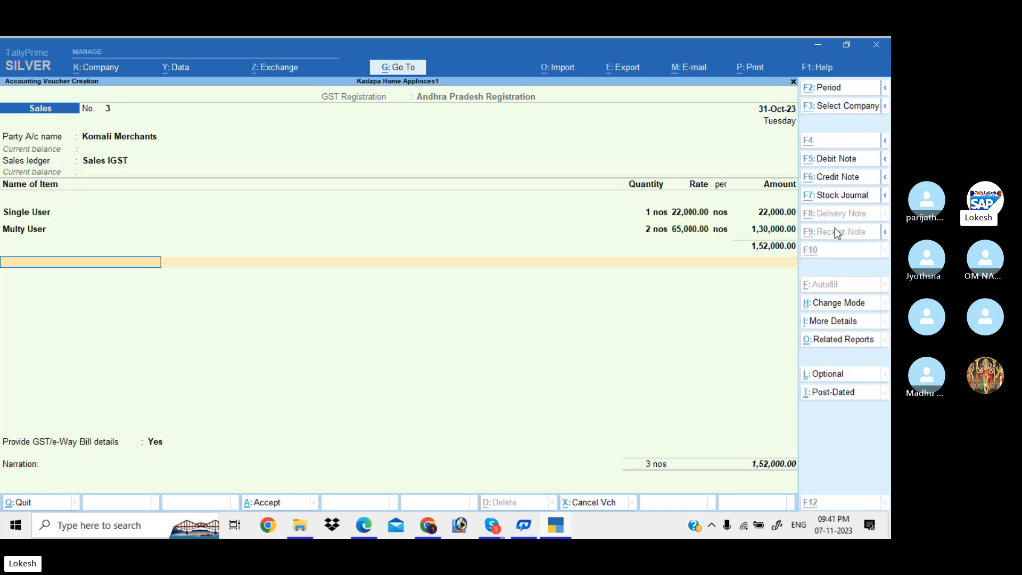
{"action": "key", "text": "alt+c"}
Create a Discount Allowed ledger under Indirect Expenses.
{"action": "type", "text": "Discou"}
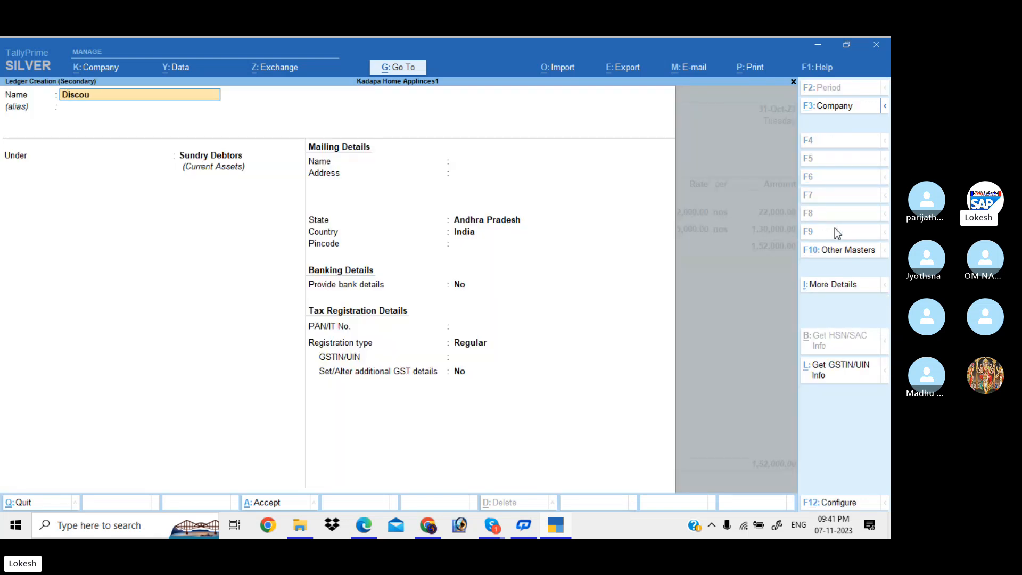
{"action": "type", "text": "nt Allowed"}
{"action": "key", "text": "Return"}
{"action": "key", "text": "Return"}
{"action": "type", "text": "Ind"}
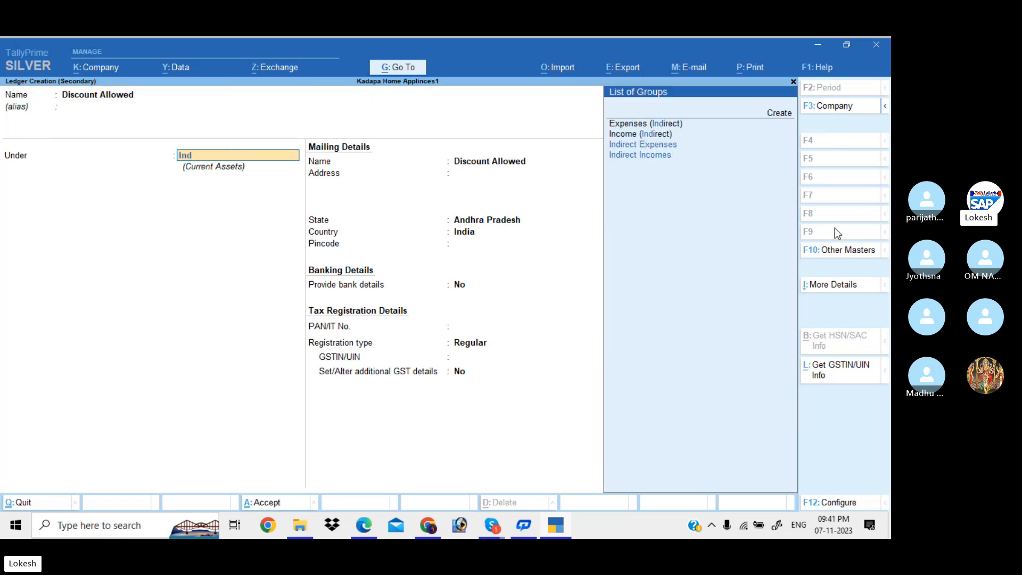
{"action": "key", "text": "Down"}
{"action": "key", "text": "Down"}
{"action": "key", "text": "Return"}
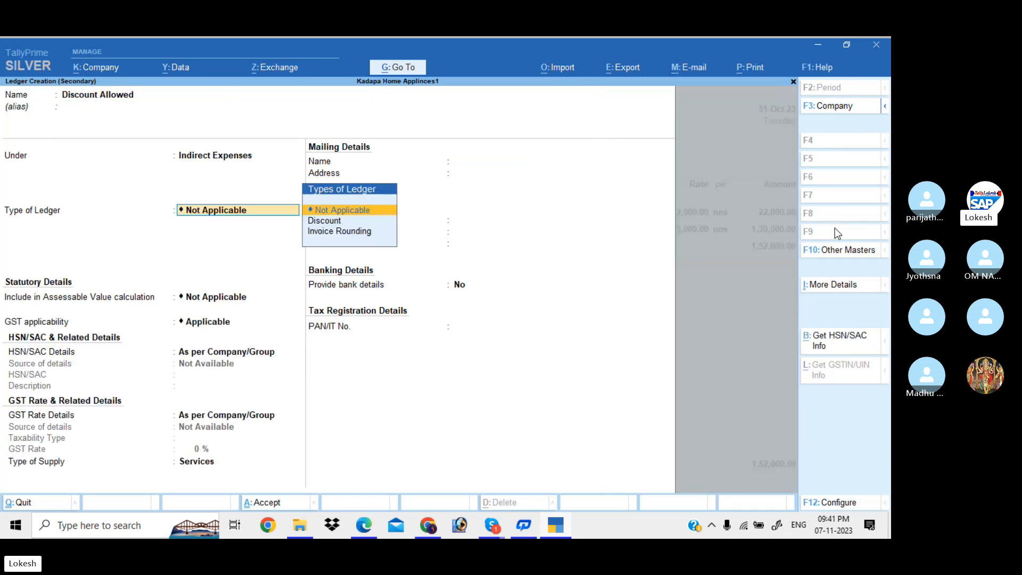
{"action": "key", "text": "ctrl+a"}
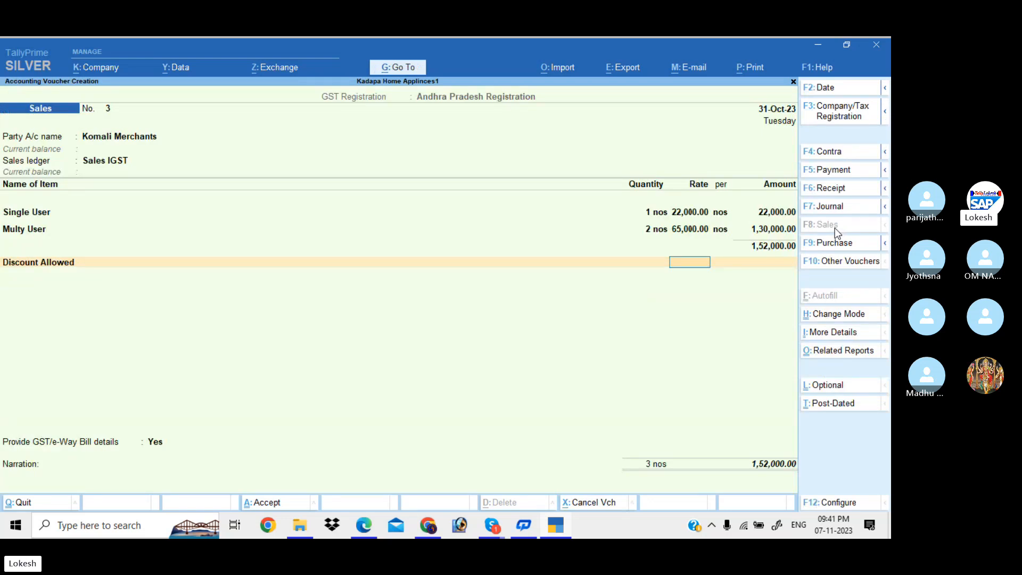
Enter a discount of -5,000 on the Discount Allowed line.
{"action": "type", "text": "-5"}
{"action": "key", "text": "Return"}
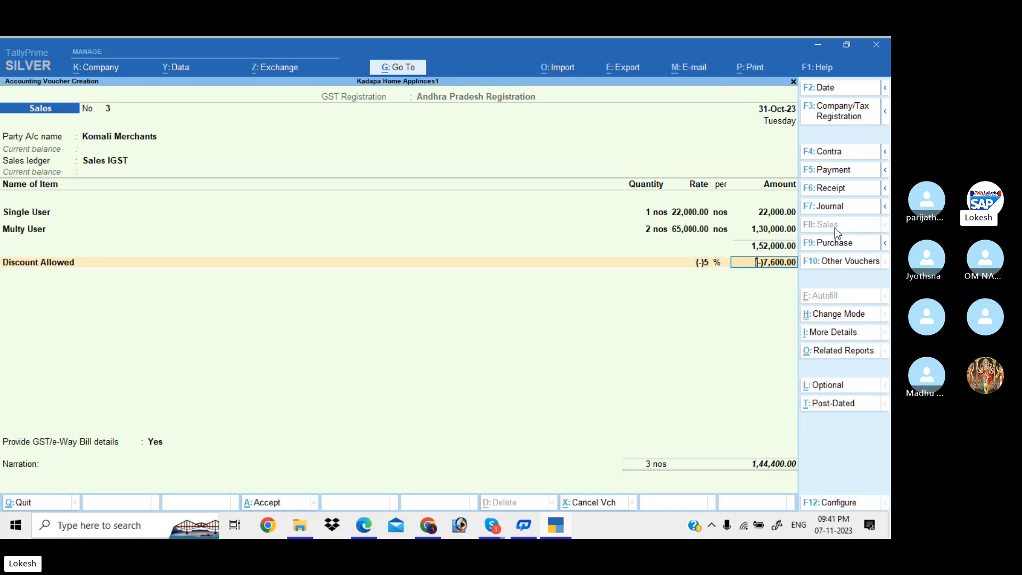
{"action": "key", "text": "BackSpace"}
{"action": "key", "text": "space"}
{"action": "key", "text": "Return"}
{"action": "type", "text": "-5000"}
{"action": "key", "text": "Return"}
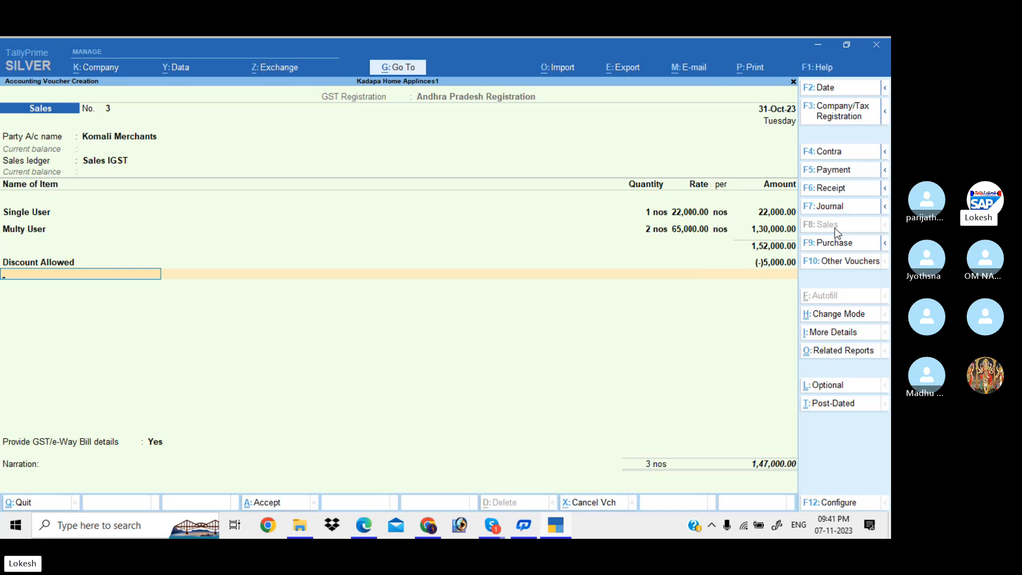
Add IGST of 27,360 and accept the voucher with No for e-Way Bill details.
{"action": "type", "text": "ig"}
{"action": "key", "text": "Return"}
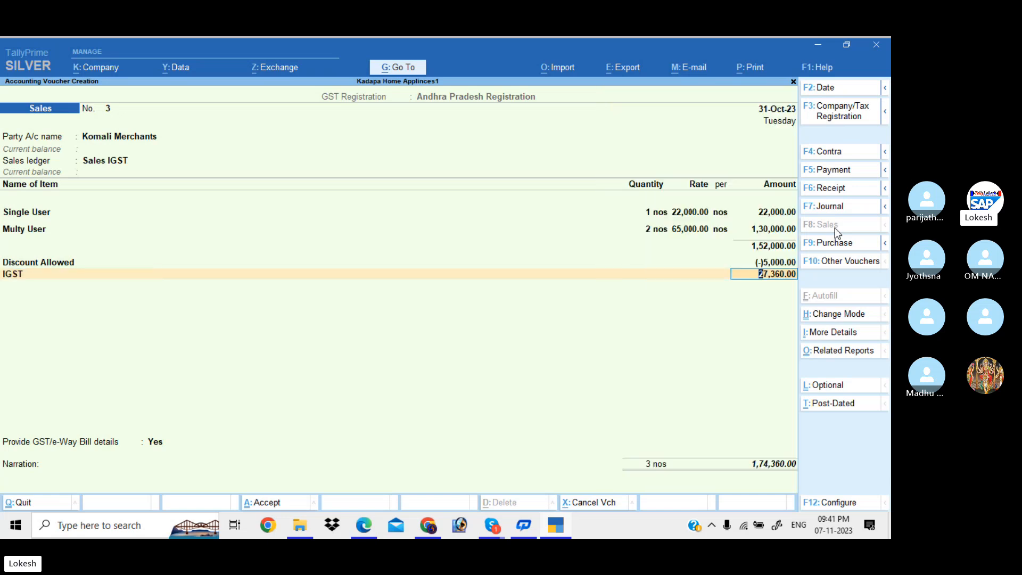
{"action": "key", "text": "Return"}
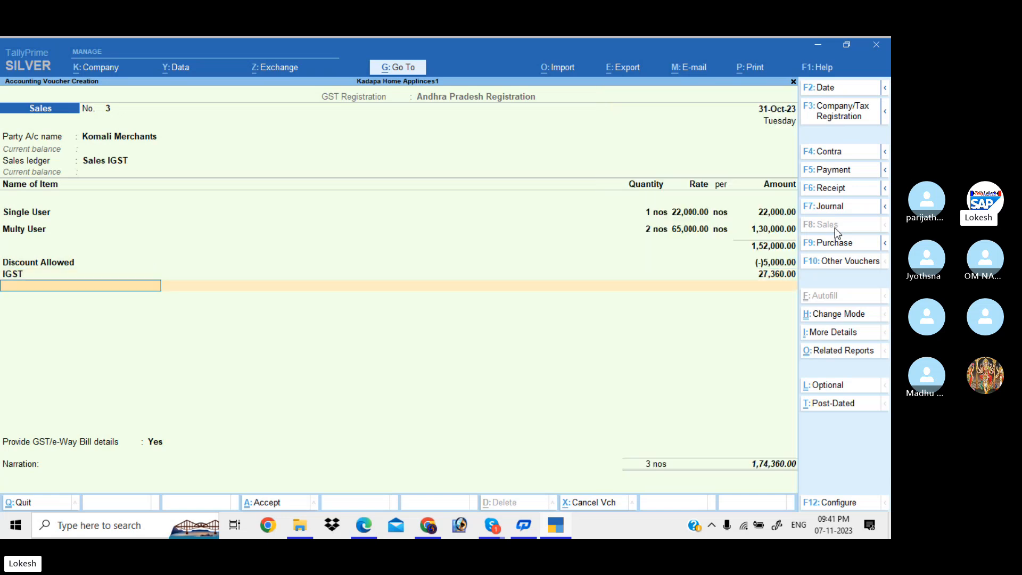
{"action": "key", "text": "Return"}
{"action": "key", "text": "Up"}
{"action": "key", "text": "Return"}
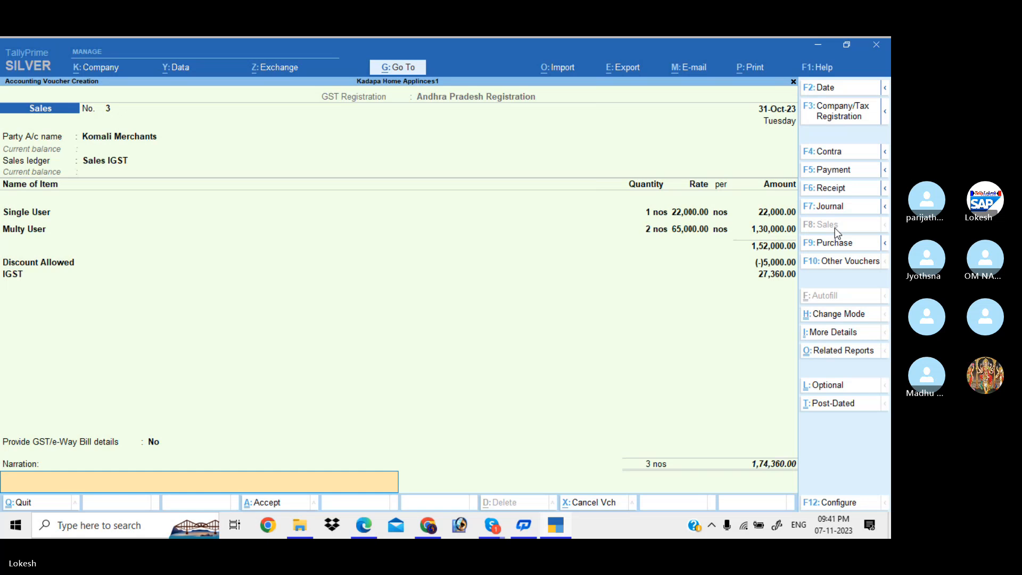
{"action": "key", "text": "Return"}
{"action": "key", "text": "Return"}
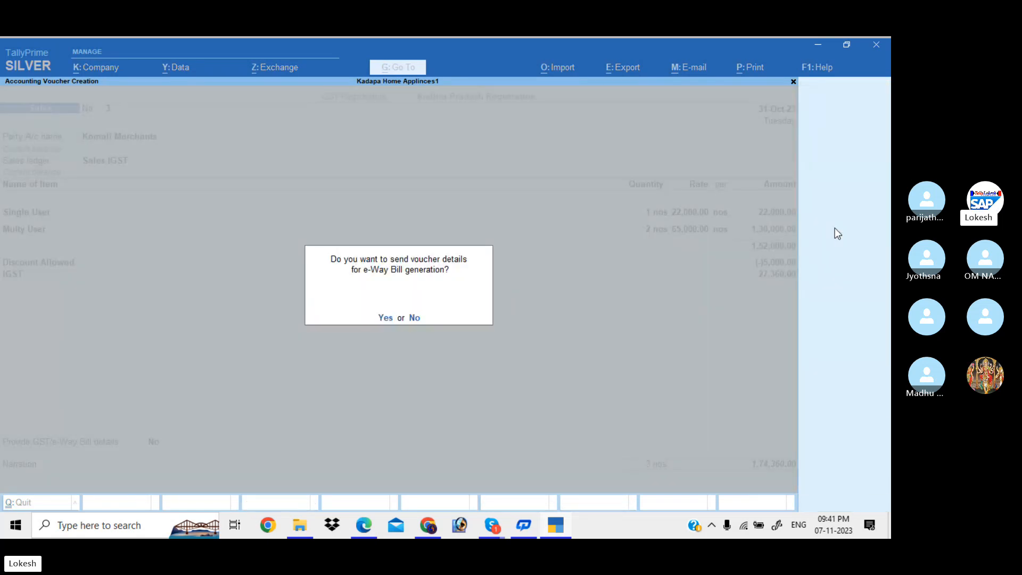
{"action": "key", "text": "Return"}
Leave voucher entry and open the detailed Profit & Loss report.
{"action": "key", "text": "Escape"}
{"action": "key", "text": "Return"}
{"action": "key", "text": "Down"}
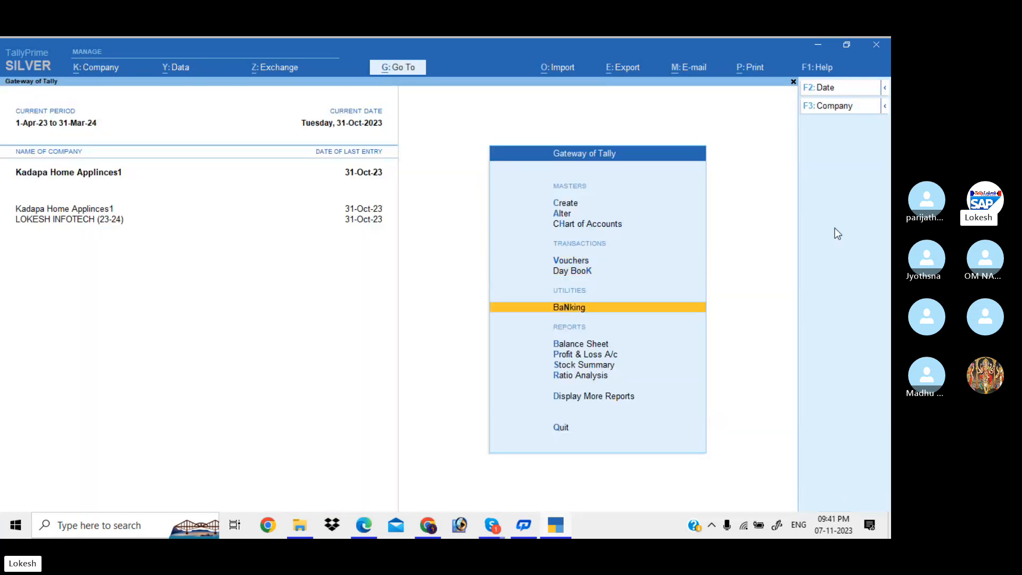
{"action": "key", "text": "Down"}
{"action": "key", "text": "Down"}
{"action": "key", "text": "Return"}
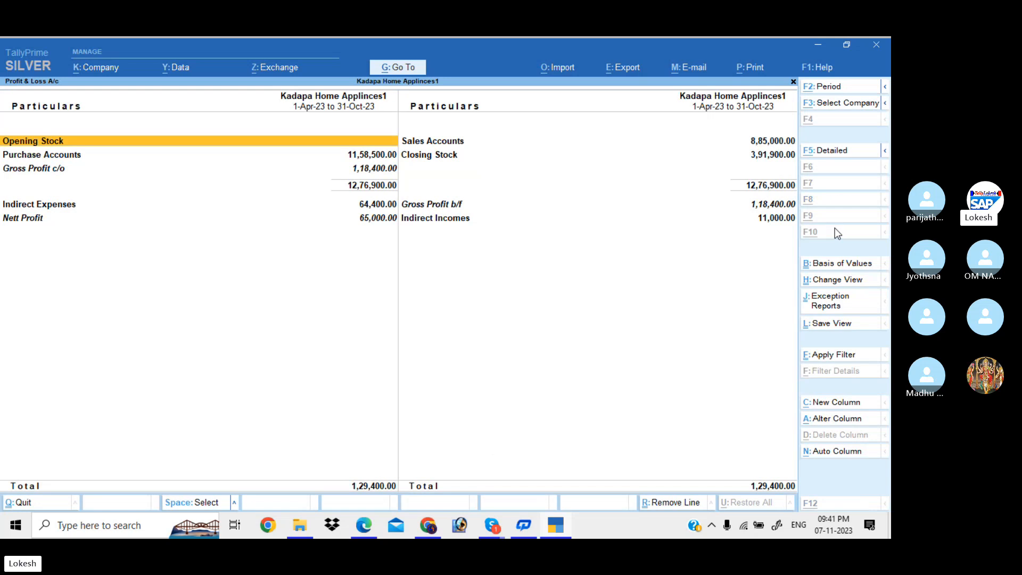
{"action": "key", "text": "alt+F5"}
Review the Purchase IGST and Sales IGST (1,52,000) lines, then close the report.
{"action": "key", "text": "Down"}
{"action": "key", "text": "Down"}
{"action": "key", "text": "Down"}
{"action": "key", "text": "Down"}
{"action": "key", "text": "Down"}
{"action": "key", "text": "Down"}
{"action": "key", "text": "Down"}
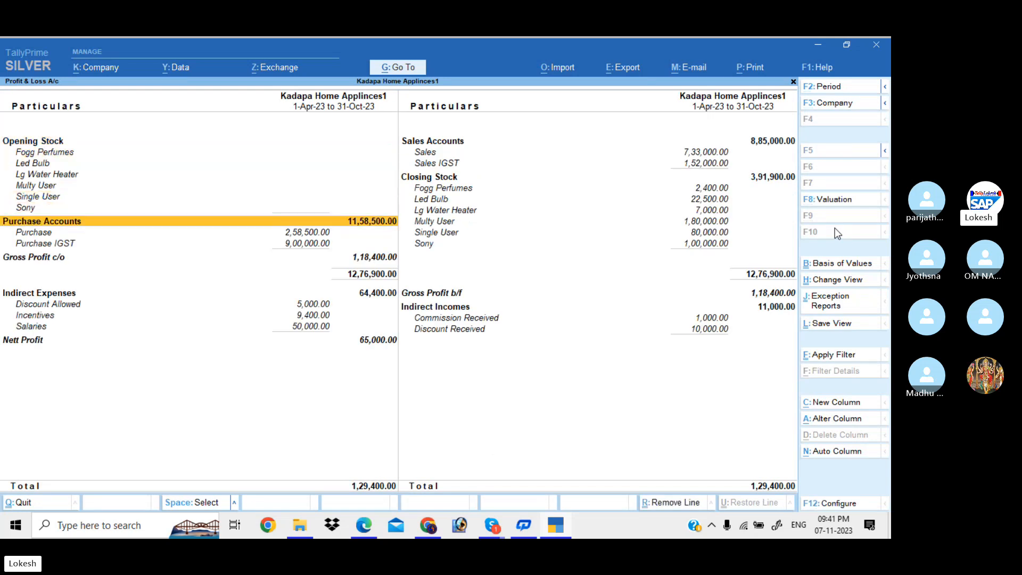
{"action": "key", "text": "Down"}
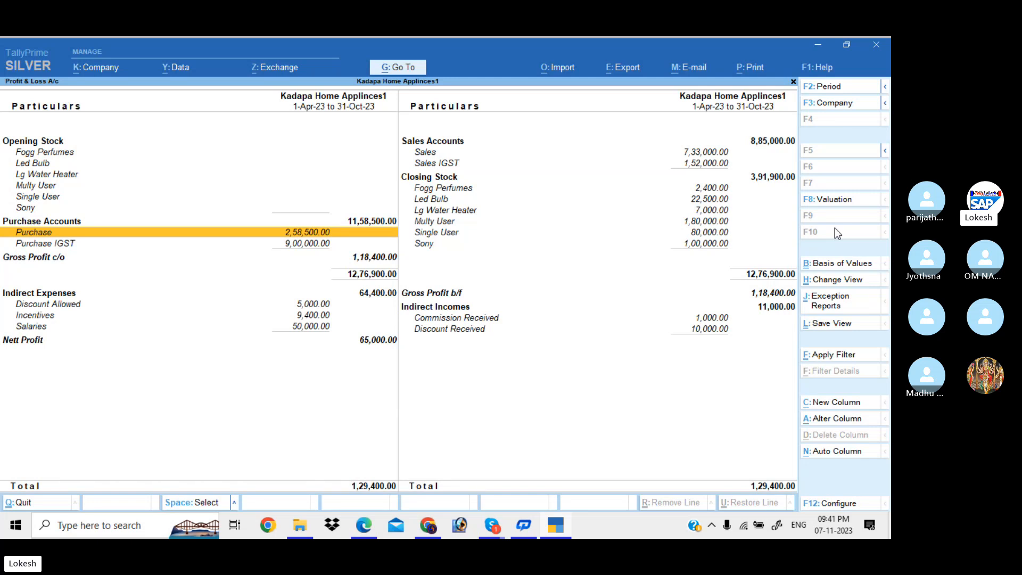
{"action": "key", "text": "Down"}
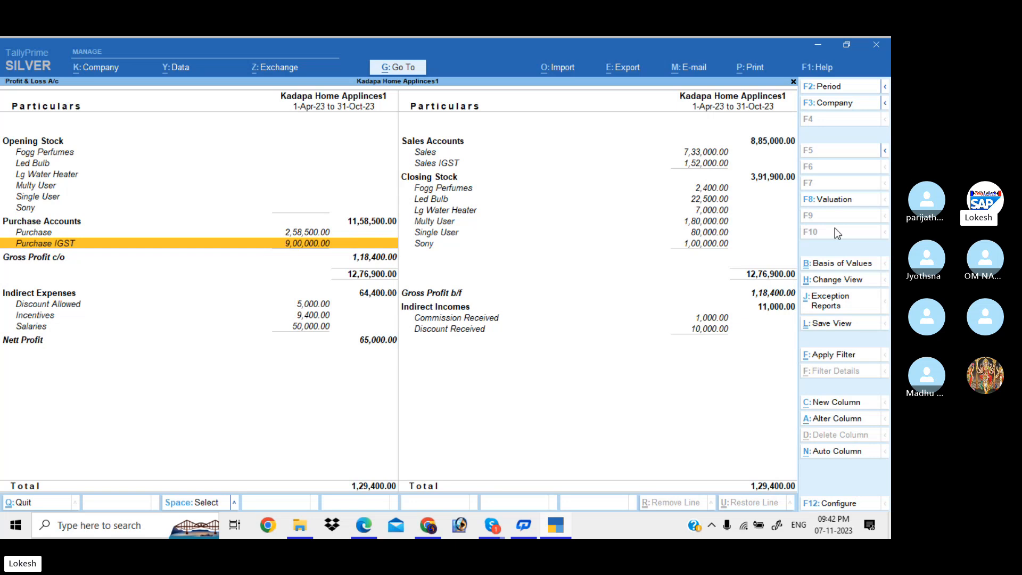
{"action": "key", "text": "Right"}
{"action": "key", "text": "Up"}
{"action": "key", "text": "Up"}
{"action": "key", "text": "Up"}
{"action": "key", "text": "Up"}
{"action": "key", "text": "Up"}
{"action": "key", "text": "Up"}
{"action": "key", "text": "Up"}
{"action": "key", "text": "Up"}
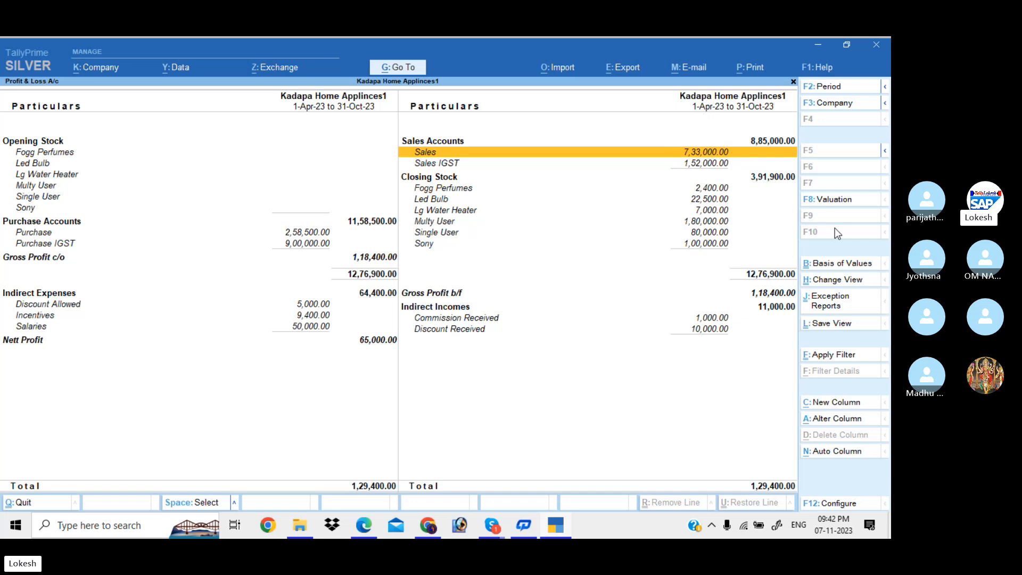
{"action": "key", "text": "Down"}
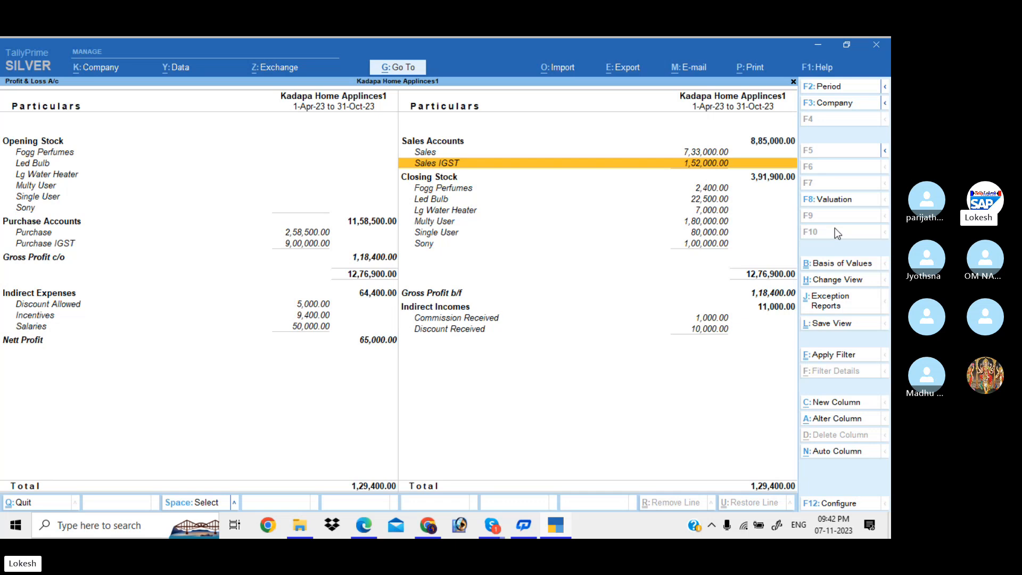
{"action": "key", "text": "Escape"}
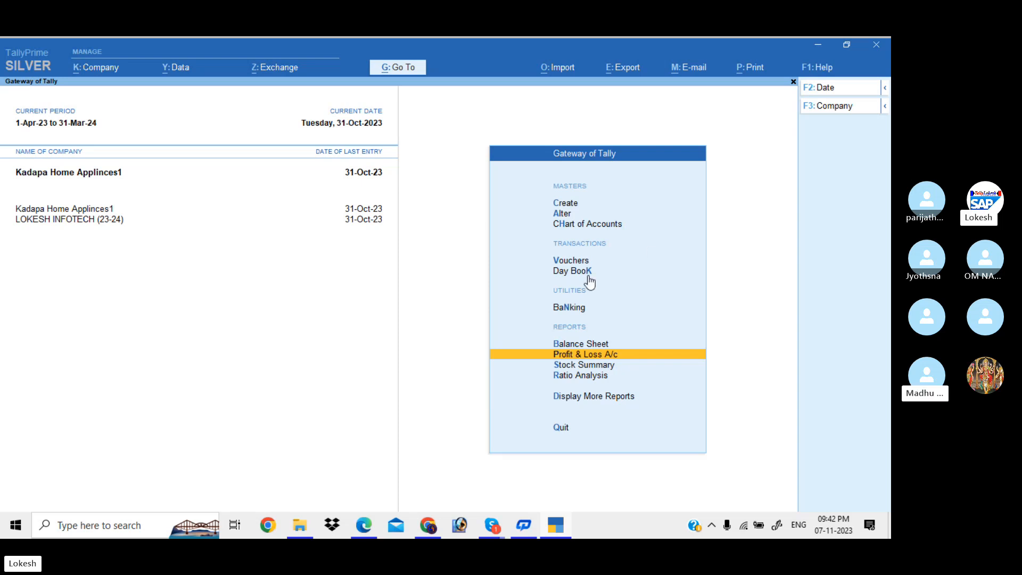
Switch to the TALLY BATCH 38 Skype call, then return to TallyPrime.
{"action": "mouse_move", "coordinate": [499, 516]}
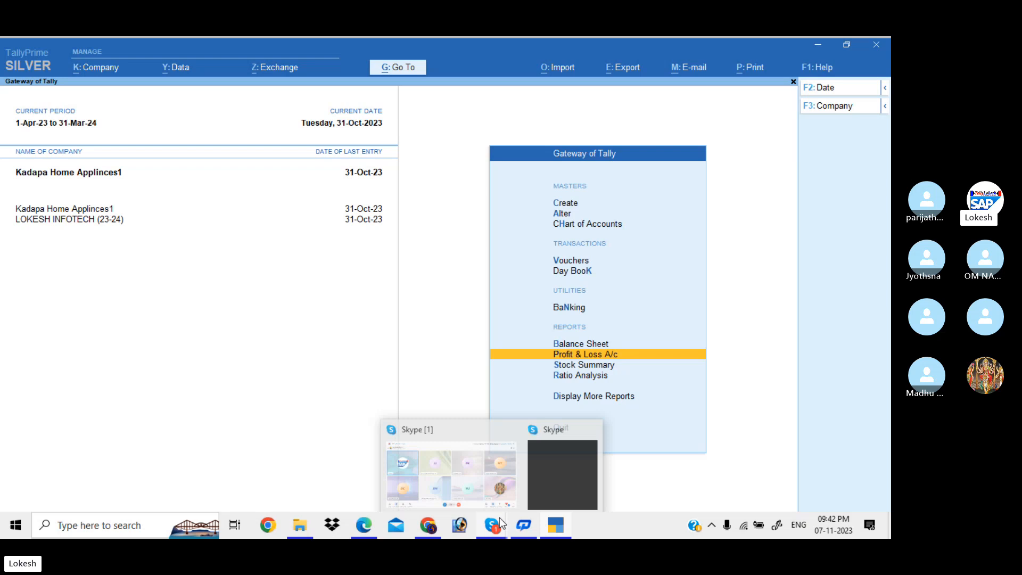
{"action": "left_click", "coordinate": [465, 491]}
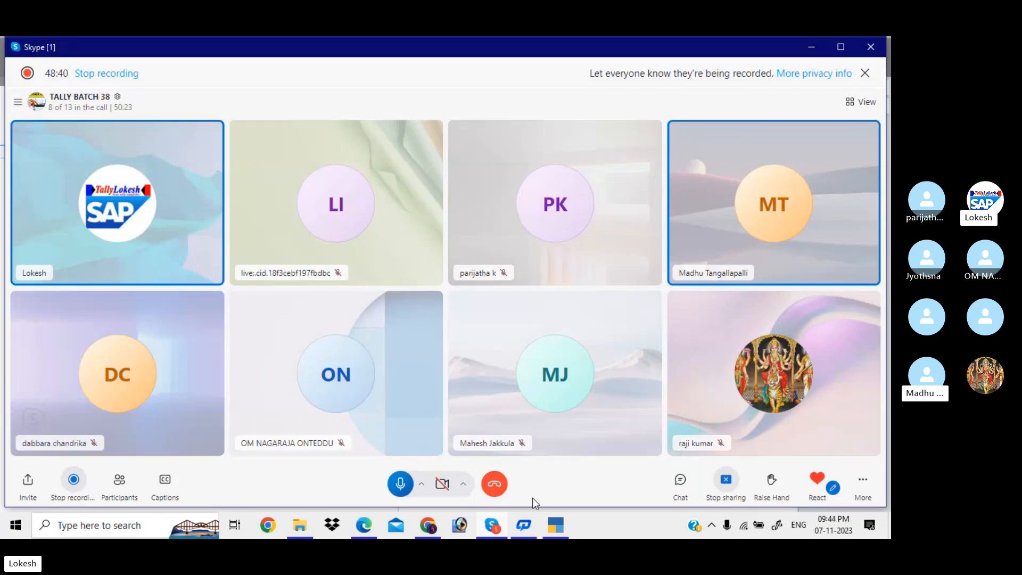
{"action": "mouse_move", "coordinate": [555, 527]}
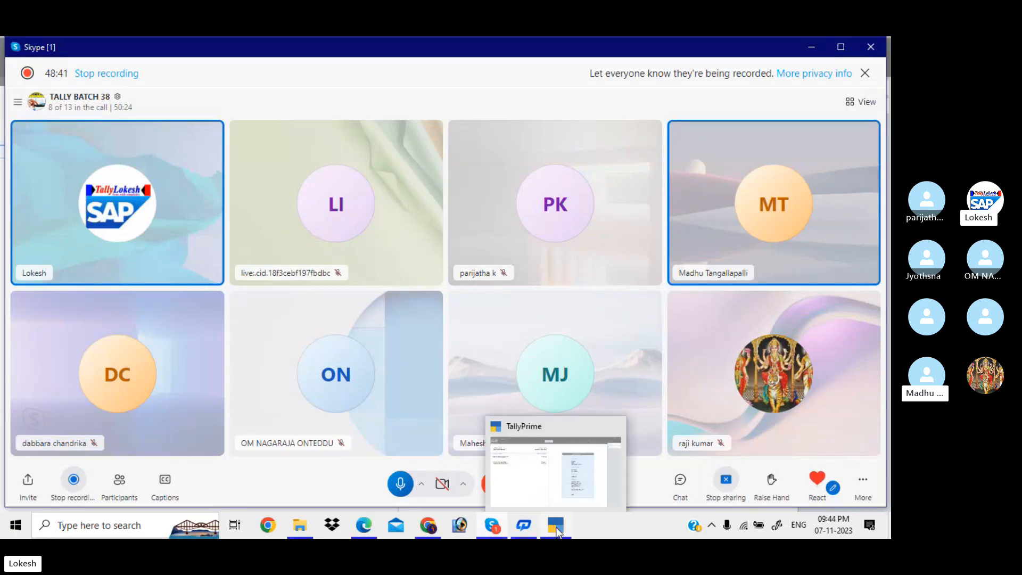
{"action": "left_click", "coordinate": [549, 471]}
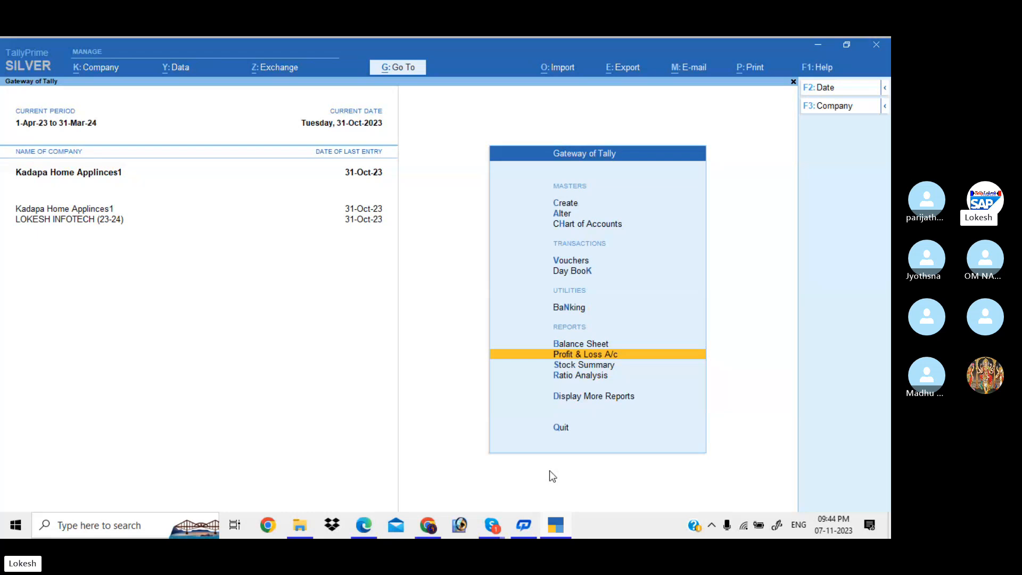
Create the Banglore Customers group with Sundry Debtors as its parent.
{"action": "key", "text": "Up"}
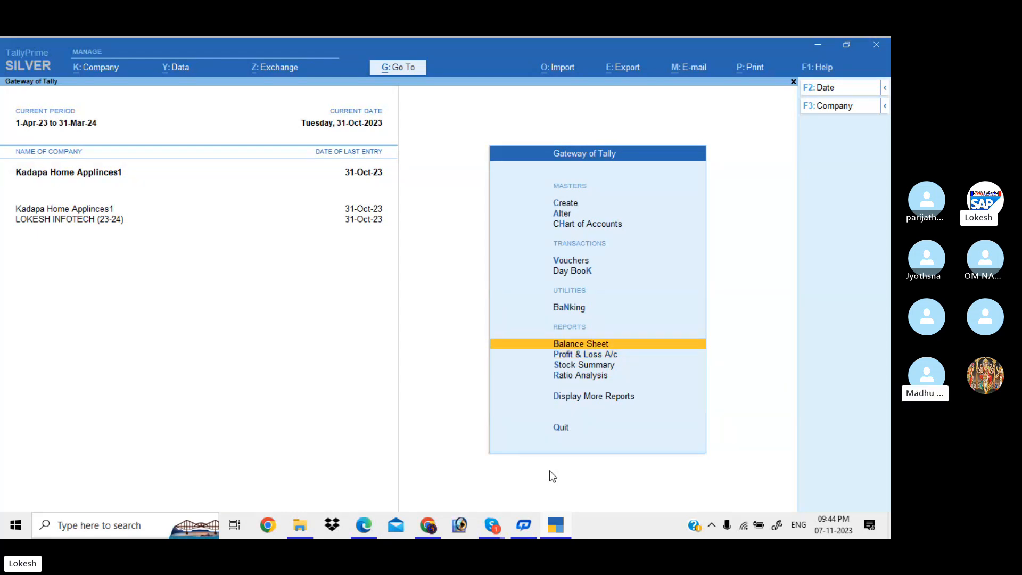
{"action": "key", "text": "Up"}
{"action": "key", "text": "Up"}
{"action": "key", "text": "Up"}
{"action": "key", "text": "Up"}
{"action": "key", "text": "Up"}
{"action": "key", "text": "Up"}
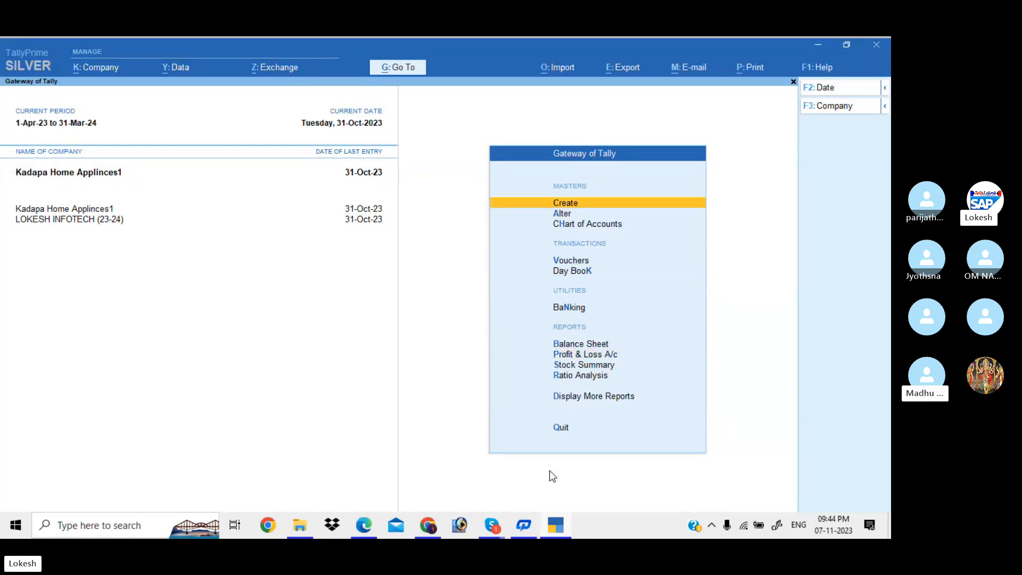
{"action": "key", "text": "Return"}
{"action": "key", "text": "Return"}
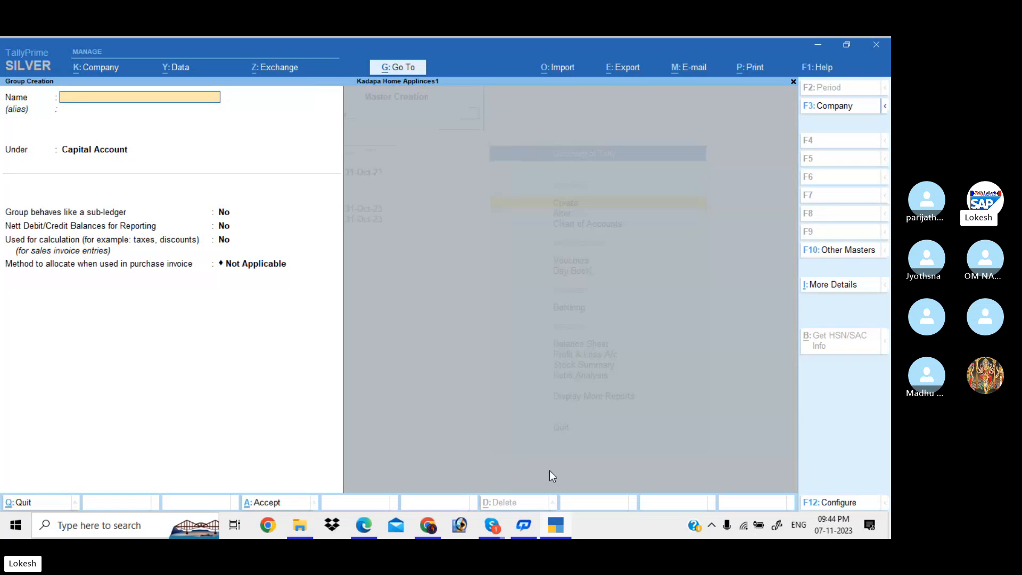
{"action": "type", "text": "Banglore Customers"}
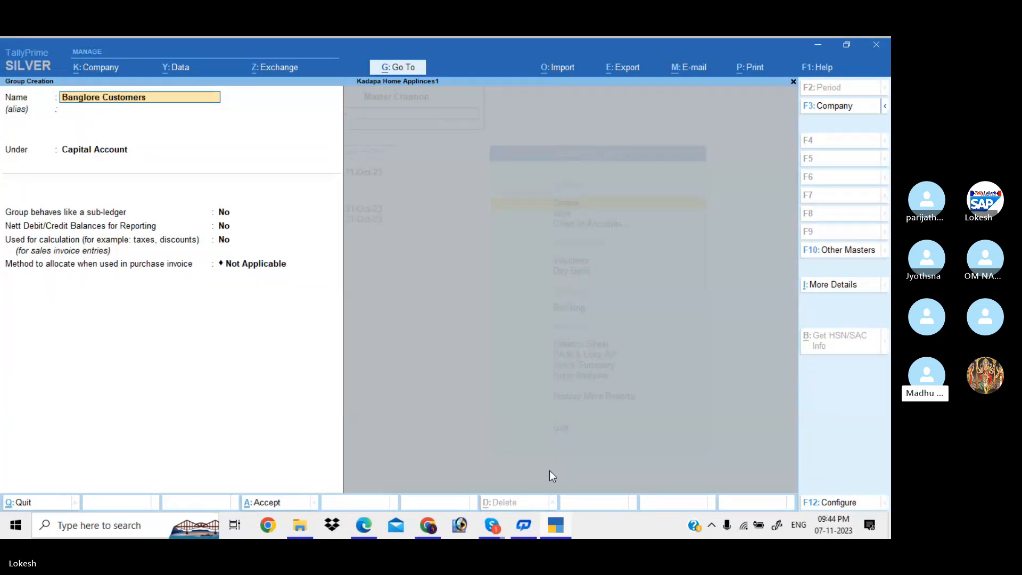
{"action": "key", "text": "Return"}
{"action": "key", "text": "Return"}
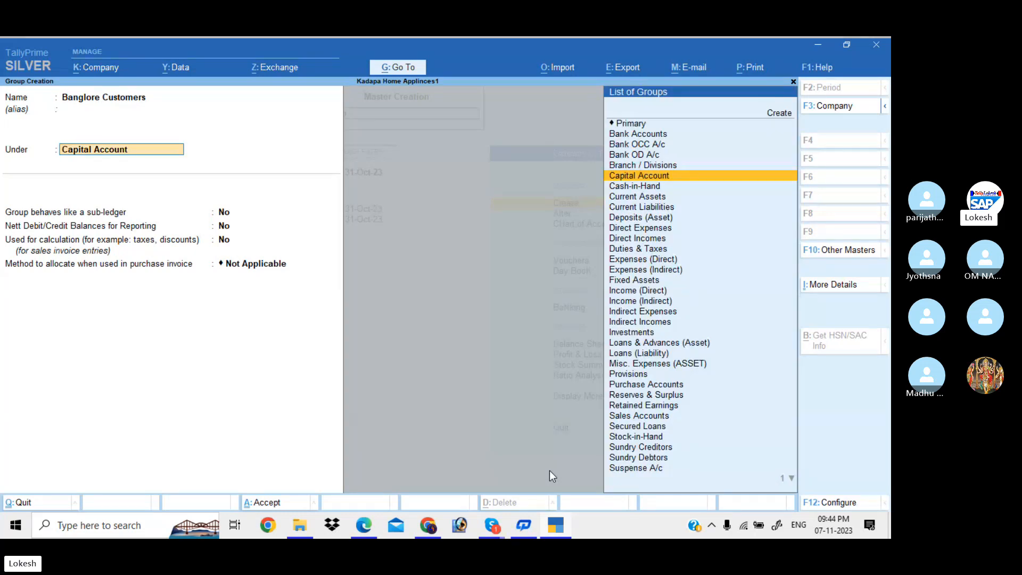
{"action": "type", "text": "Sun"}
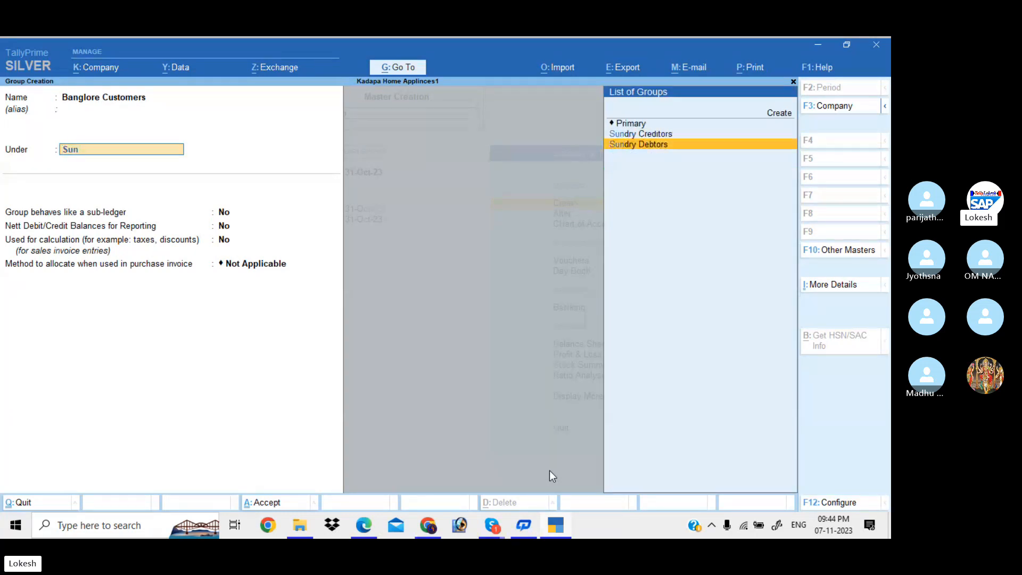
{"action": "key", "text": "Return"}
{"action": "key", "text": "ctrl+a"}
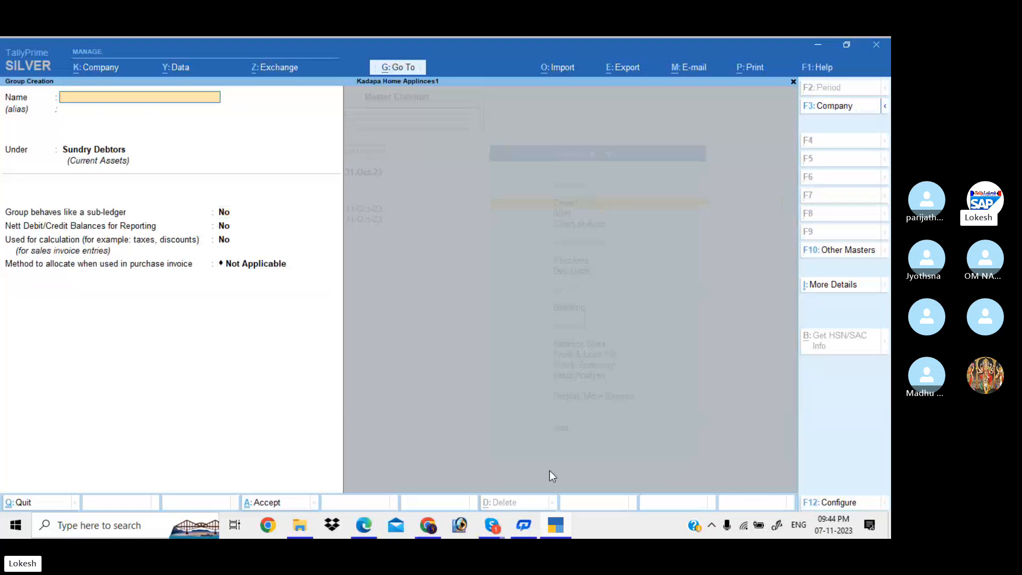
Create the Jai Traders ledger under Banglore Customers, state Karnataka, GSTIN starting 29.
{"action": "key", "text": "Escape"}
{"action": "key", "text": "Return"}
{"action": "key", "text": "Down"}
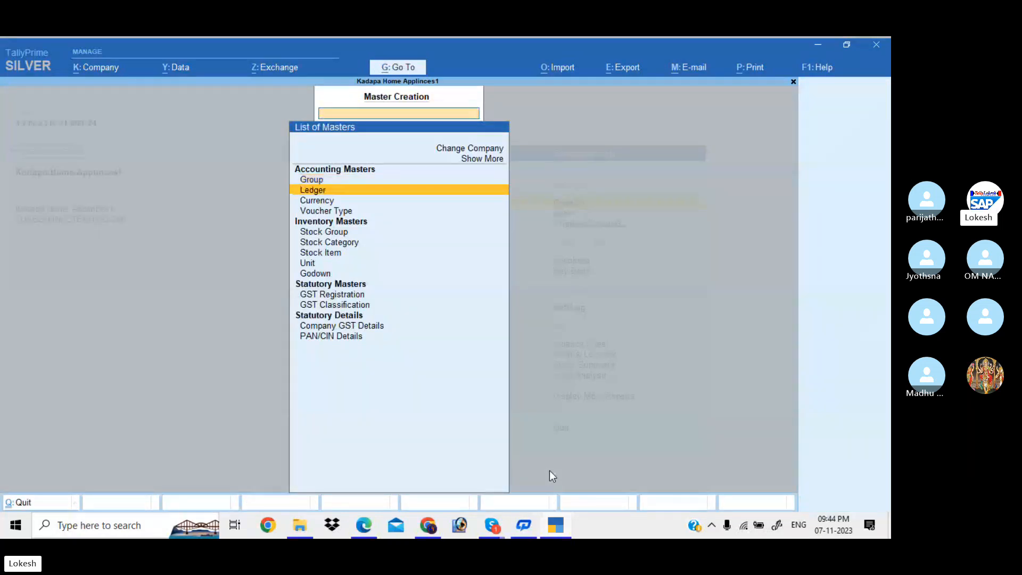
{"action": "key", "text": "Return"}
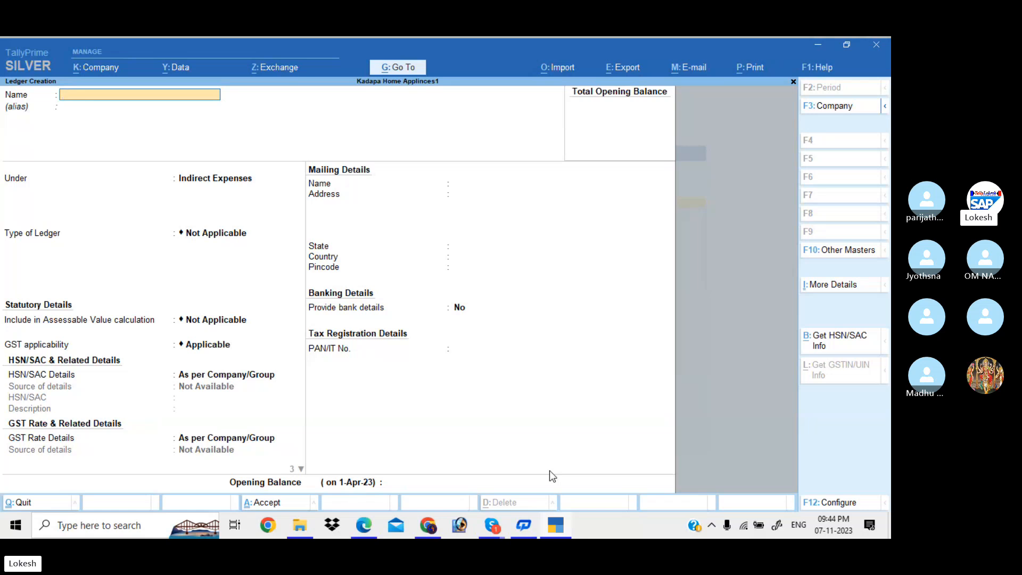
{"action": "type", "text": "Jai Traders"}
{"action": "key", "text": "Return"}
{"action": "key", "text": "Return"}
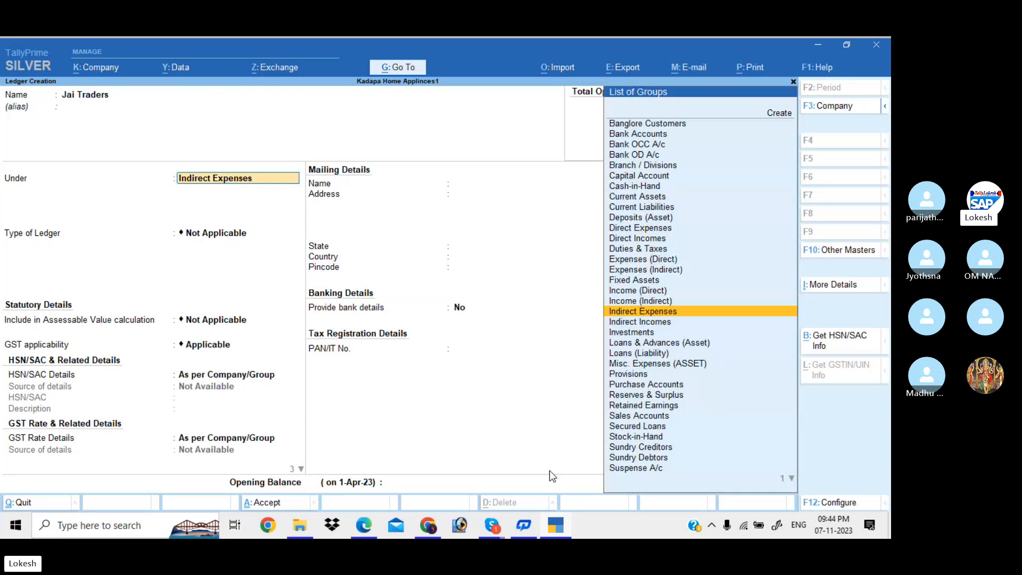
{"action": "type", "text": "Ba"}
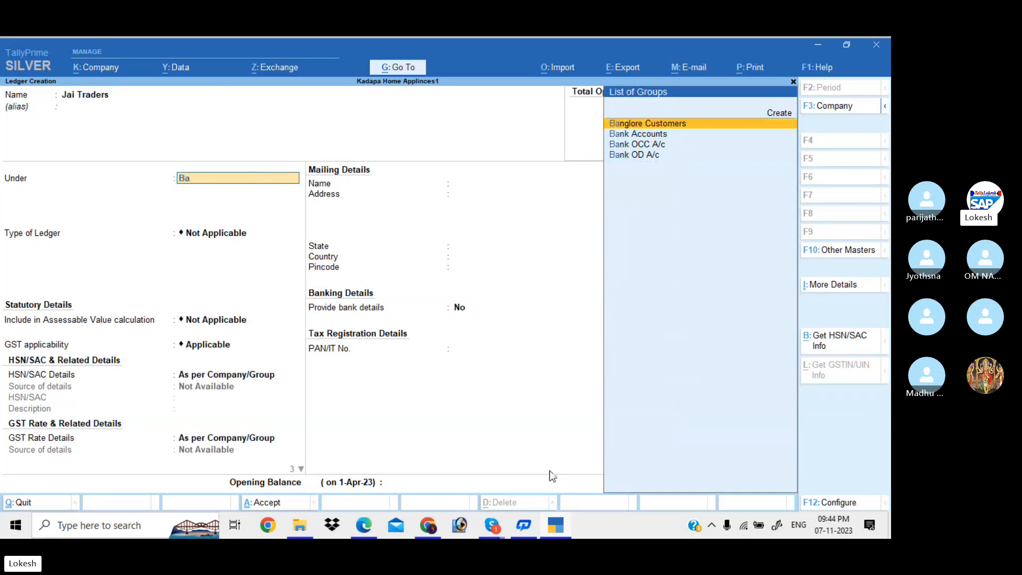
{"action": "key", "text": "Return"}
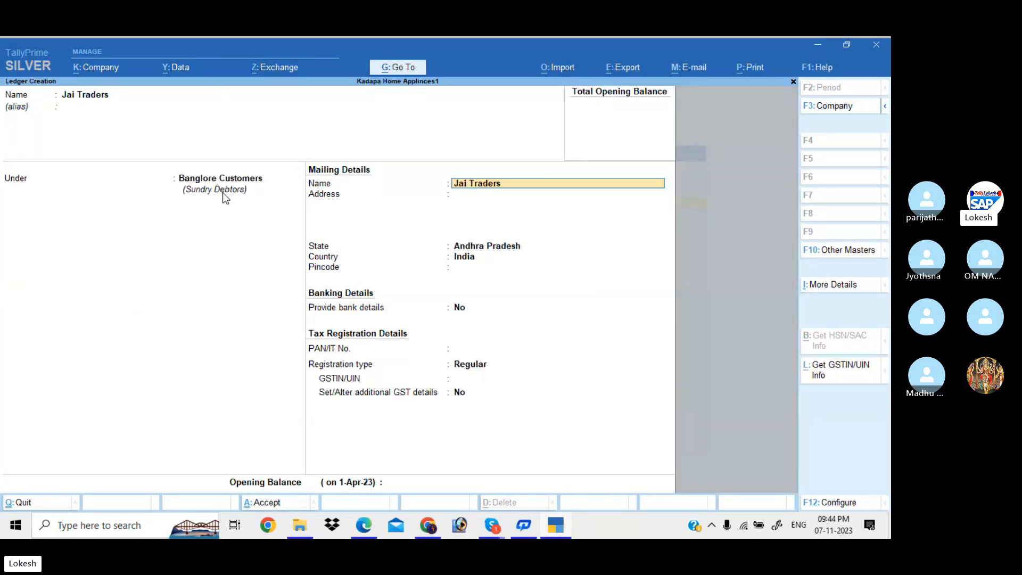
{"action": "key", "text": "Return"}
{"action": "key", "text": "Return"}
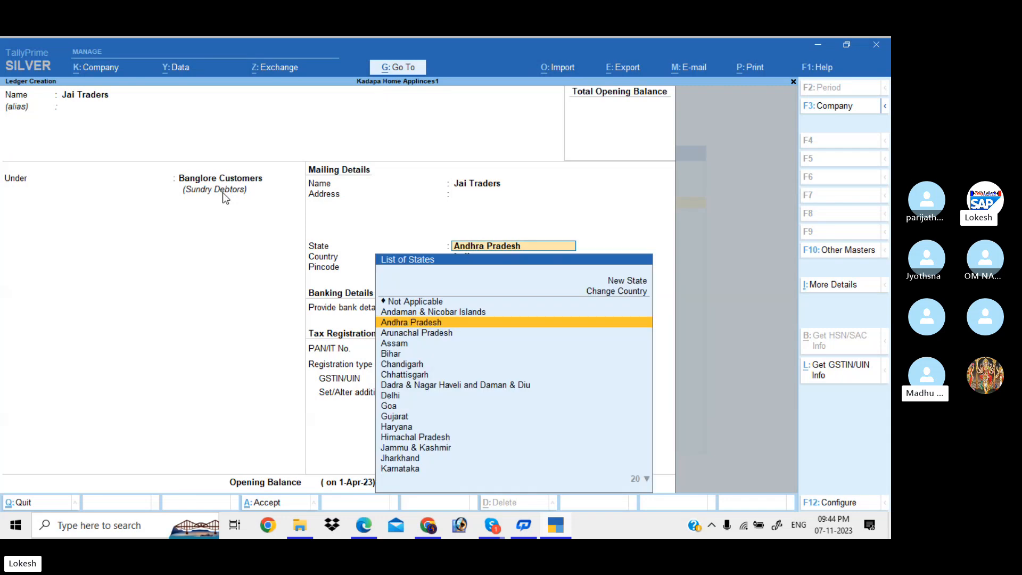
{"action": "type", "text": "Ka"}
{"action": "key", "text": "Return"}
{"action": "key", "text": "Return"}
{"action": "key", "text": "Return"}
{"action": "key", "text": "Return"}
{"action": "key", "text": "Return"}
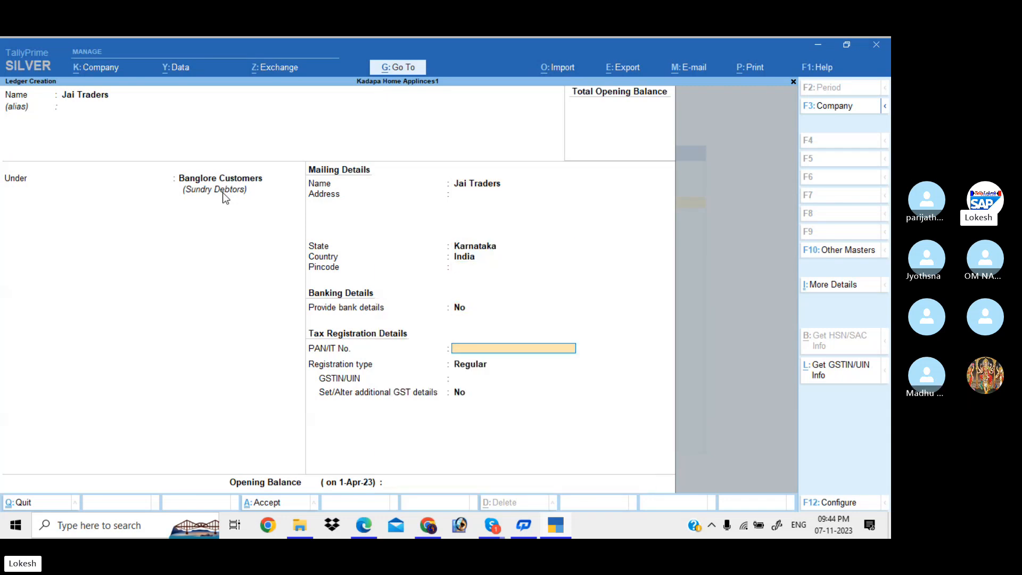
{"action": "type", "text": "29"}
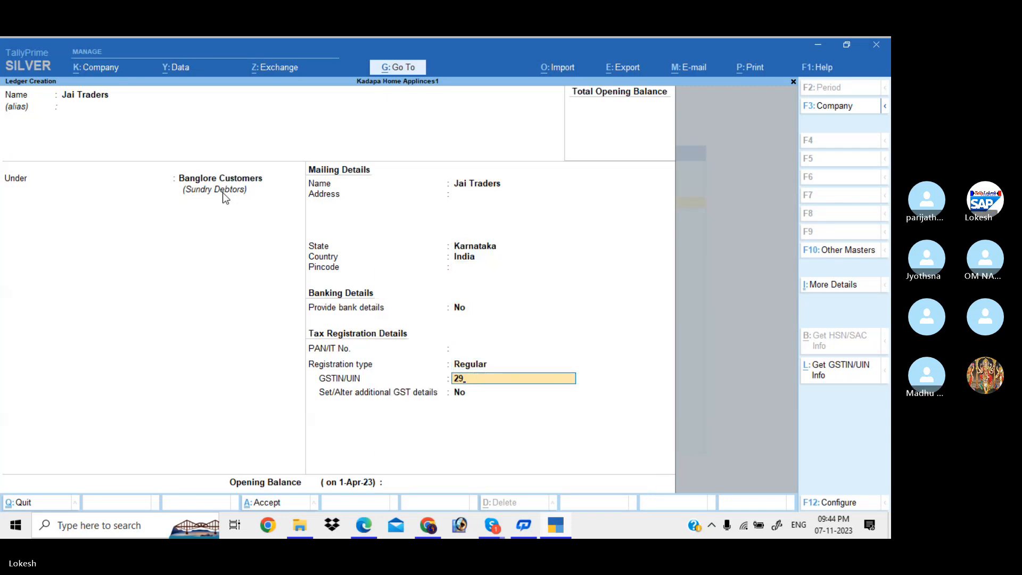
{"action": "key", "text": "Return"}
{"action": "key", "text": "Return"}
{"action": "key", "text": "Return"}
{"action": "key", "text": "Return"}
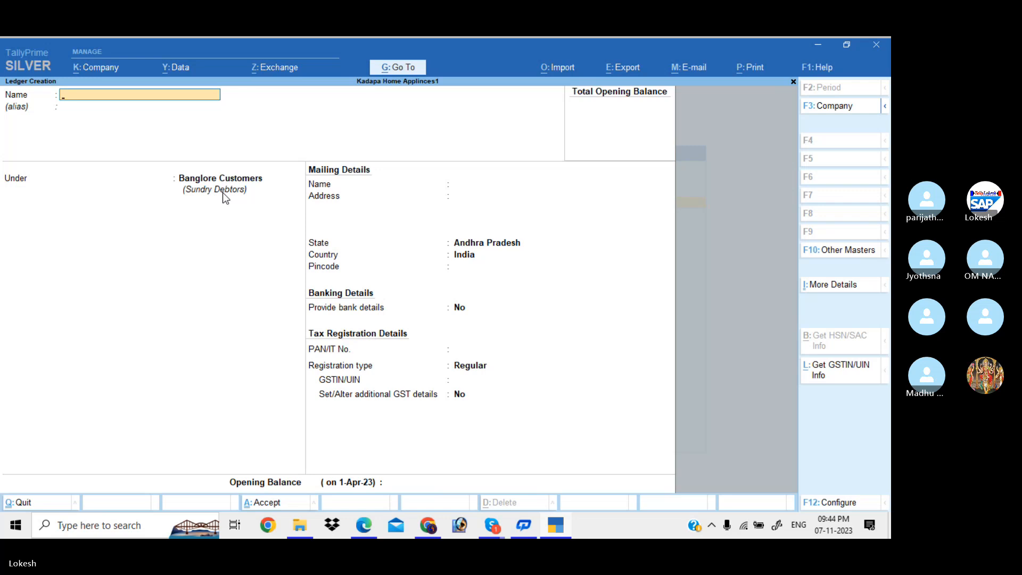
Create the Krish Merchants ledger under Banglore Customers, state Karnataka, GSTIN starting 29.
{"action": "type", "text": "Krish Me"}
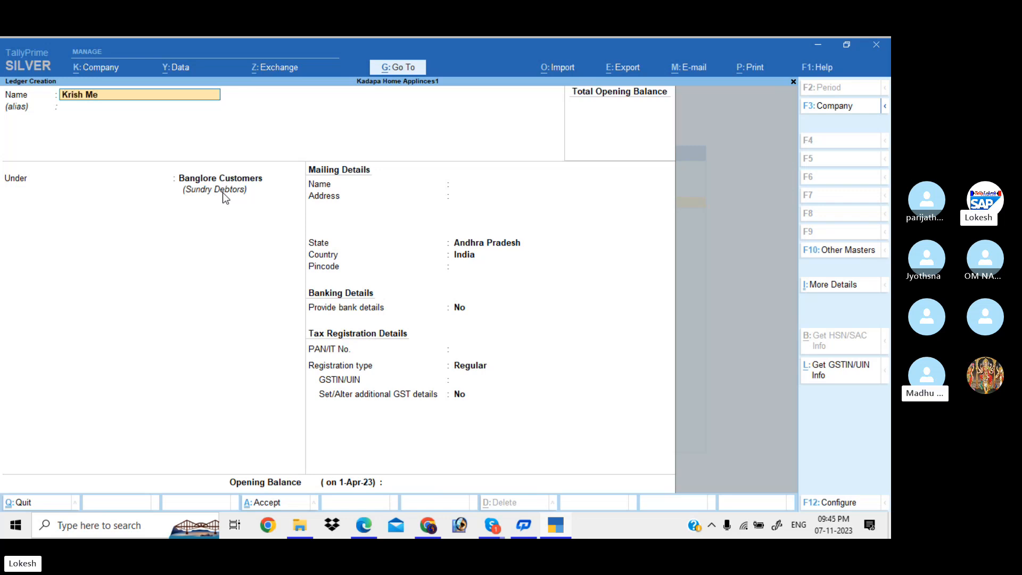
{"action": "type", "text": "rchant"}
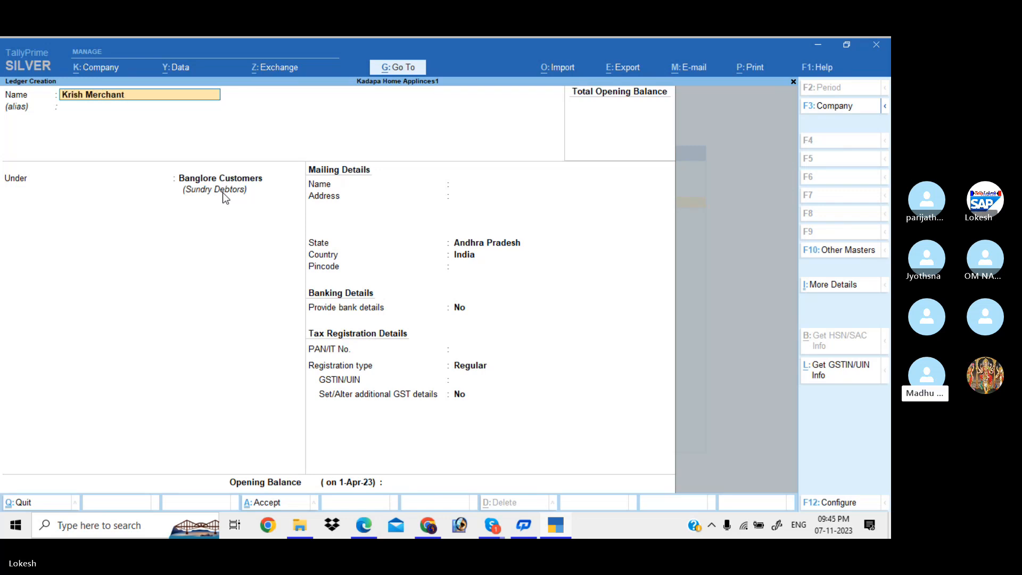
{"action": "type", "text": "s"}
{"action": "key", "text": "Return"}
{"action": "key", "text": "Return"}
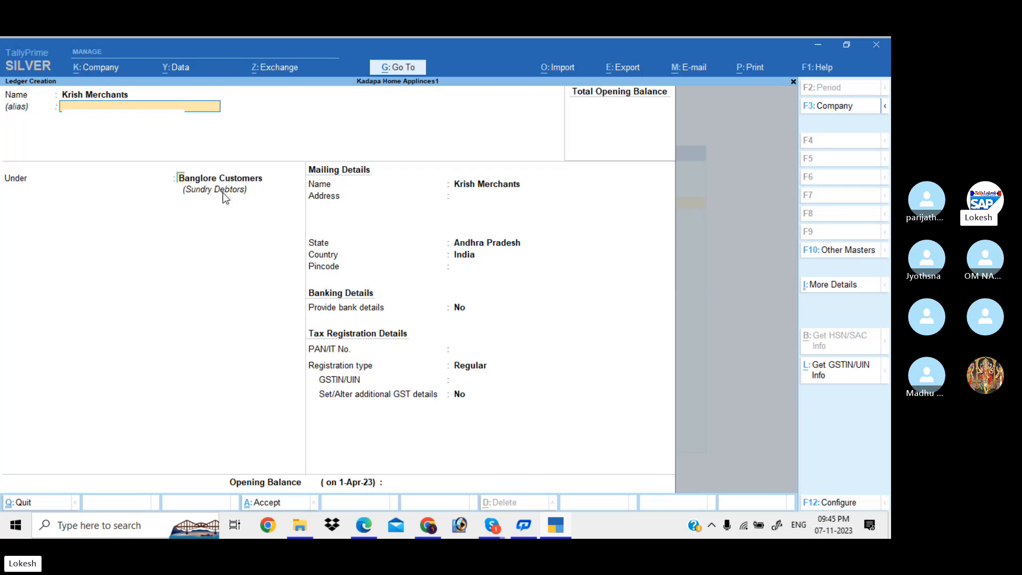
{"action": "key", "text": "Return"}
{"action": "key", "text": "Return"}
{"action": "key", "text": "Return"}
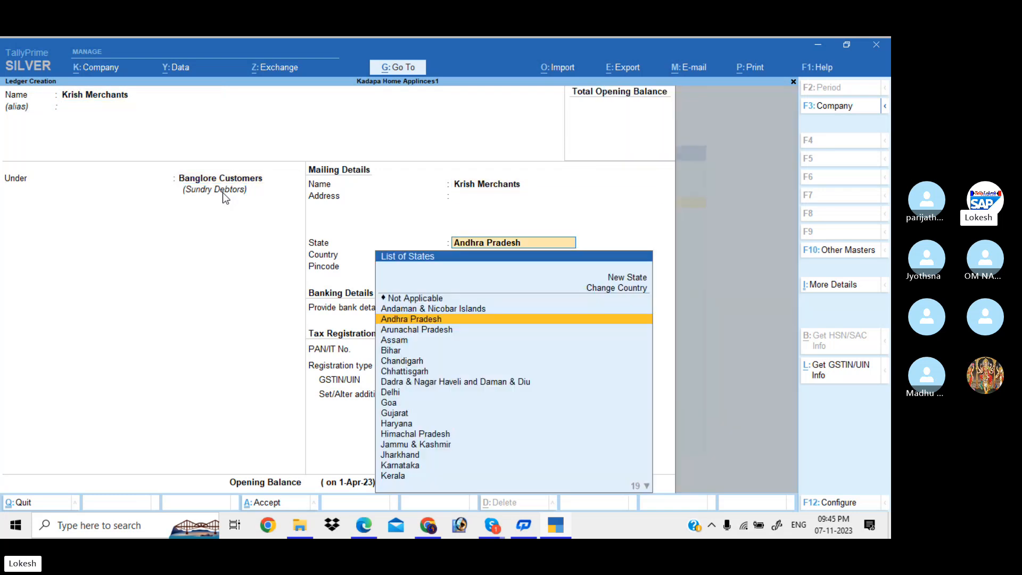
{"action": "type", "text": "Ka"}
{"action": "key", "text": "Return"}
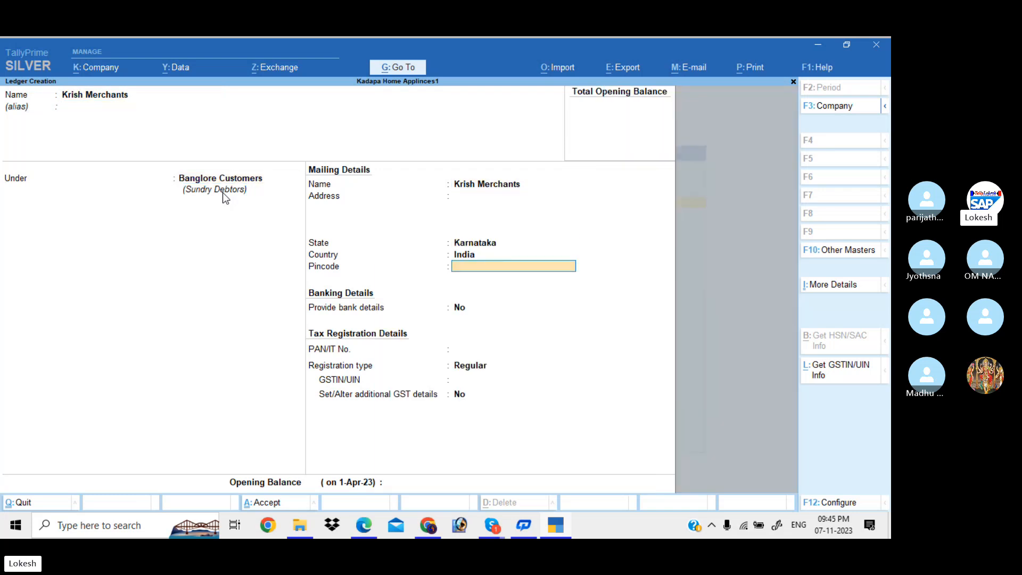
{"action": "key", "text": "Return"}
{"action": "key", "text": "Return"}
{"action": "key", "text": "Return"}
{"action": "key", "text": "Return"}
{"action": "type", "text": "29"}
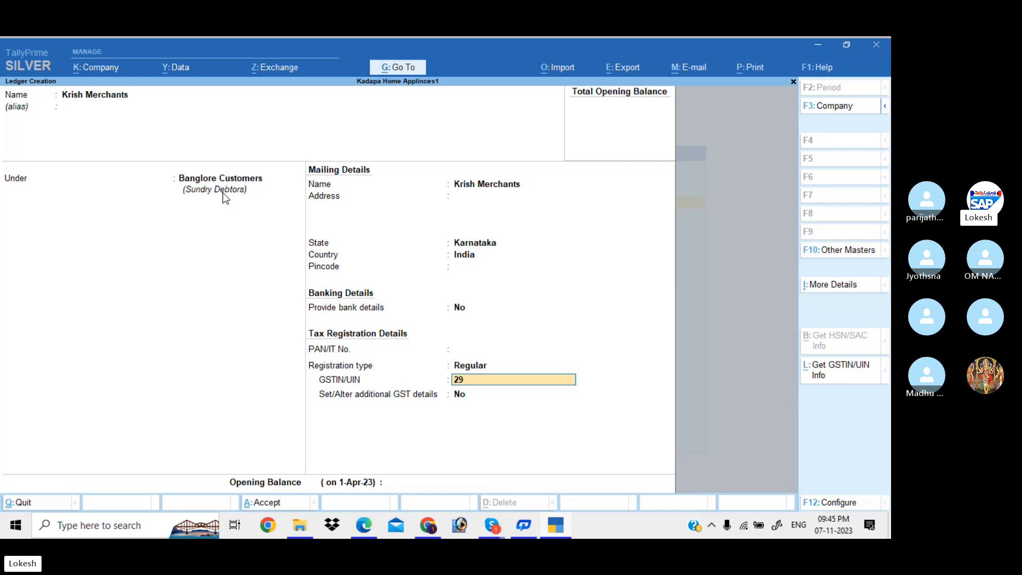
{"action": "key", "text": "Return"}
{"action": "key", "text": "Return"}
{"action": "key", "text": "Return"}
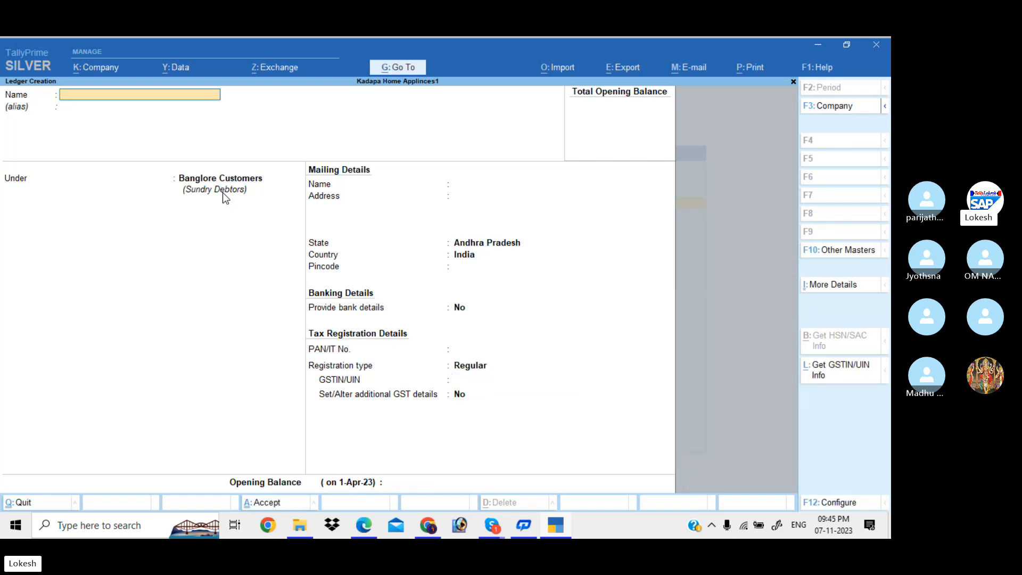
Exit ledger creation back to the Gateway of Tally and move to Vouchers.
{"action": "key", "text": "Escape"}
{"action": "key", "text": "y"}
{"action": "key", "text": "Escape"}
{"action": "key", "text": "Down"}
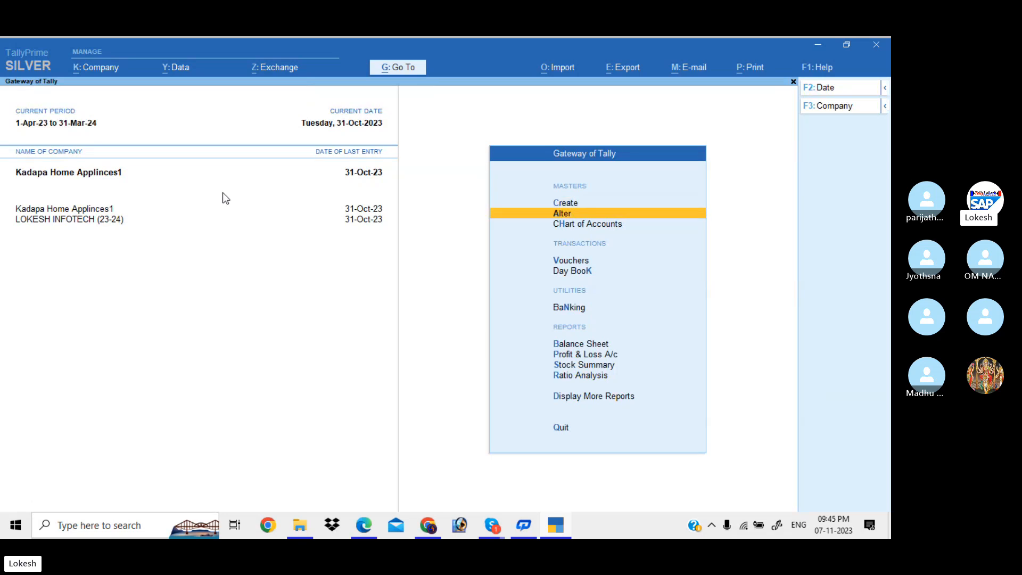
{"action": "key", "text": "Down"}
{"action": "key", "text": "Down"}
Start sales voucher 4 for Jai Traders with a Single User line.
{"action": "key", "text": "Return"}
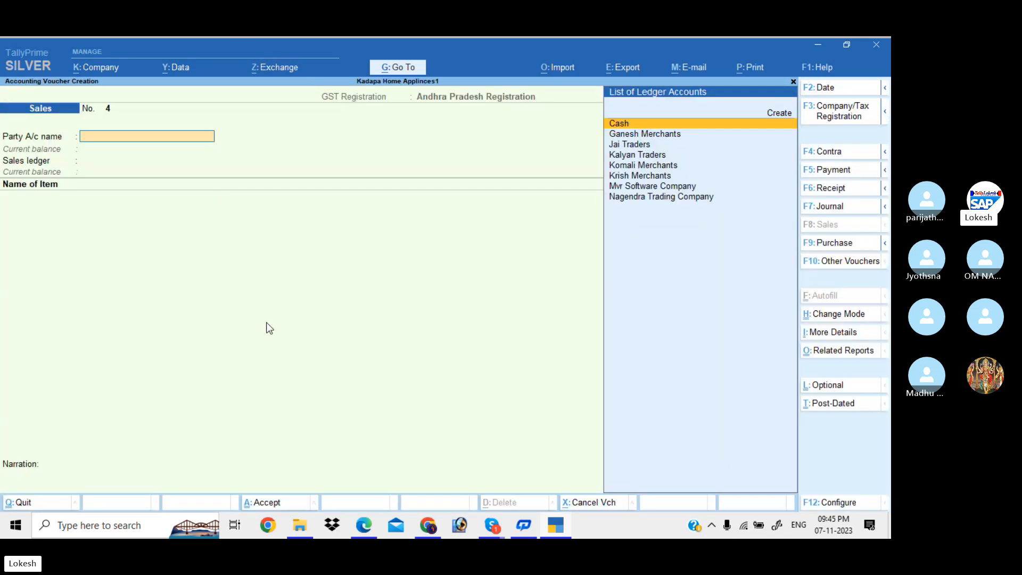
{"action": "type", "text": "J"}
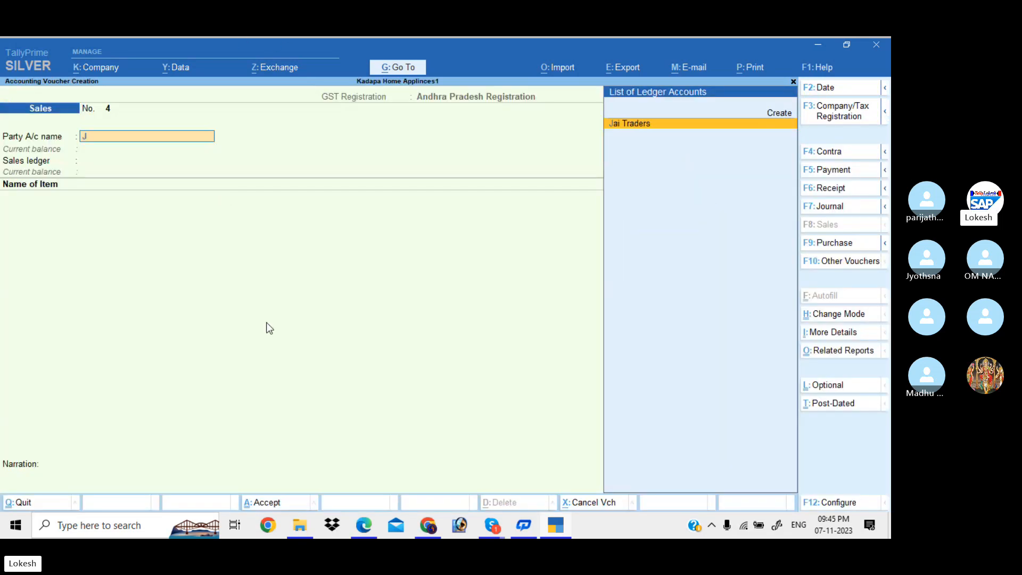
{"action": "key", "text": "Return"}
{"action": "key", "text": "Return"}
{"action": "key", "text": "Return"}
{"action": "key", "text": "Return"}
{"action": "key", "text": "Return"}
{"action": "key", "text": "Return"}
{"action": "key", "text": "Return"}
{"action": "key", "text": "Return"}
{"action": "key", "text": "Return"}
{"action": "key", "text": "Return"}
{"action": "key", "text": "Return"}
{"action": "key", "text": "Return"}
{"action": "key", "text": "Return"}
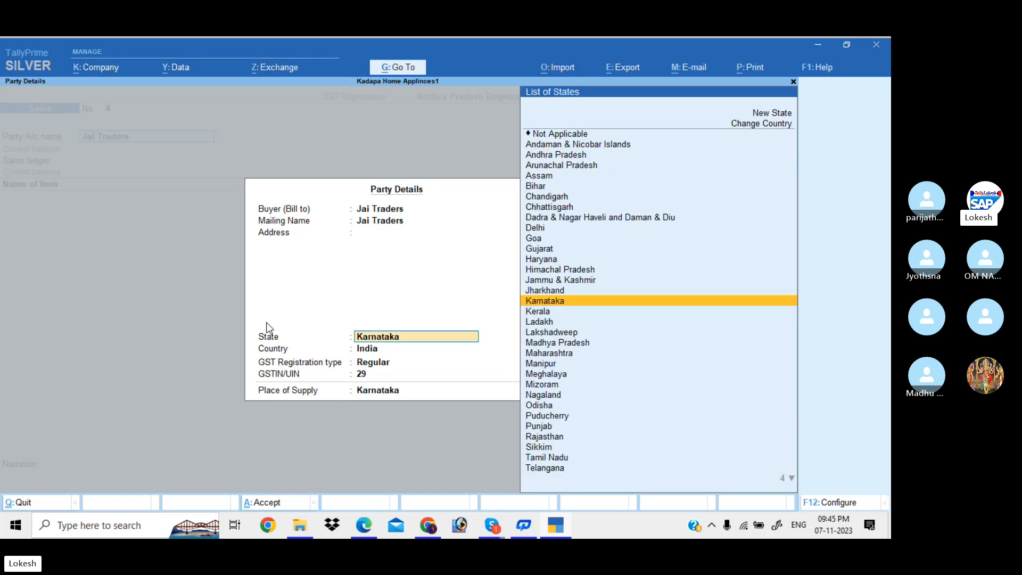
{"action": "key", "text": "Return"}
{"action": "key", "text": "Return"}
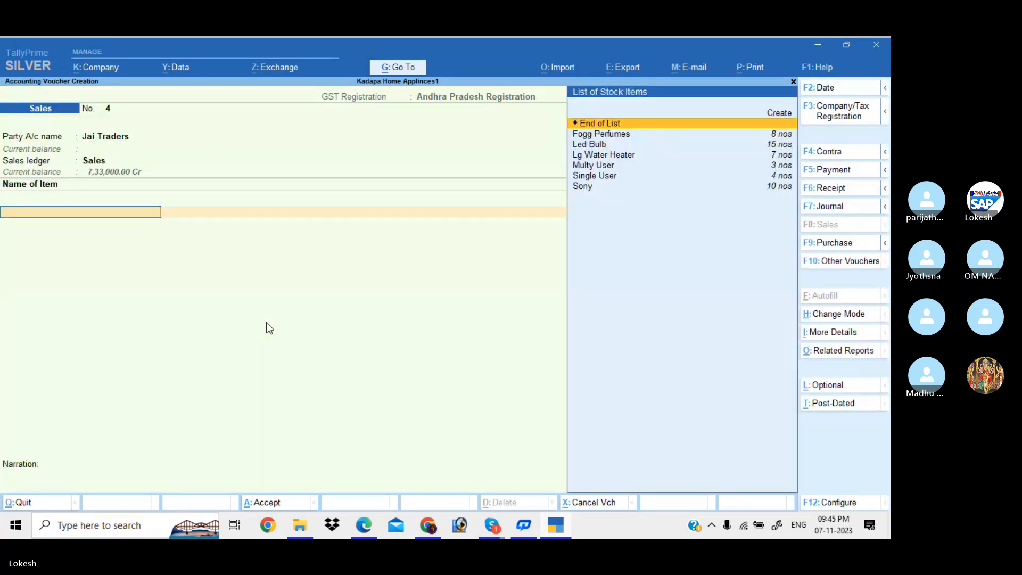
{"action": "type", "text": "s"}
{"action": "key", "text": "Return"}
{"action": "key", "text": "Return"}
{"action": "key", "text": "Return"}
{"action": "key", "text": "Return"}
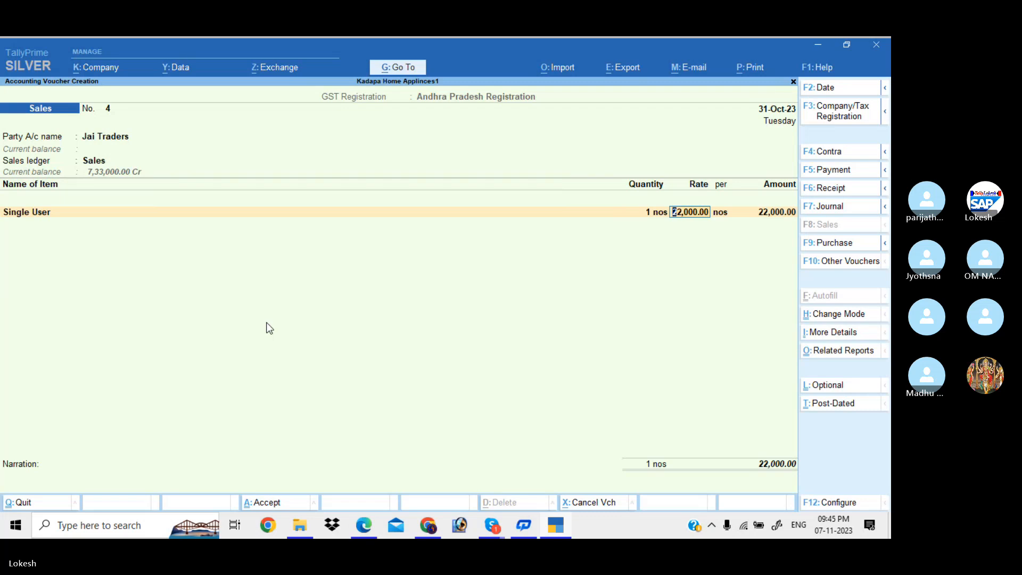
Add 2 Multy User and IGST 27,360, saving the voucher at 1,79,360.
{"action": "type", "text": "m"}
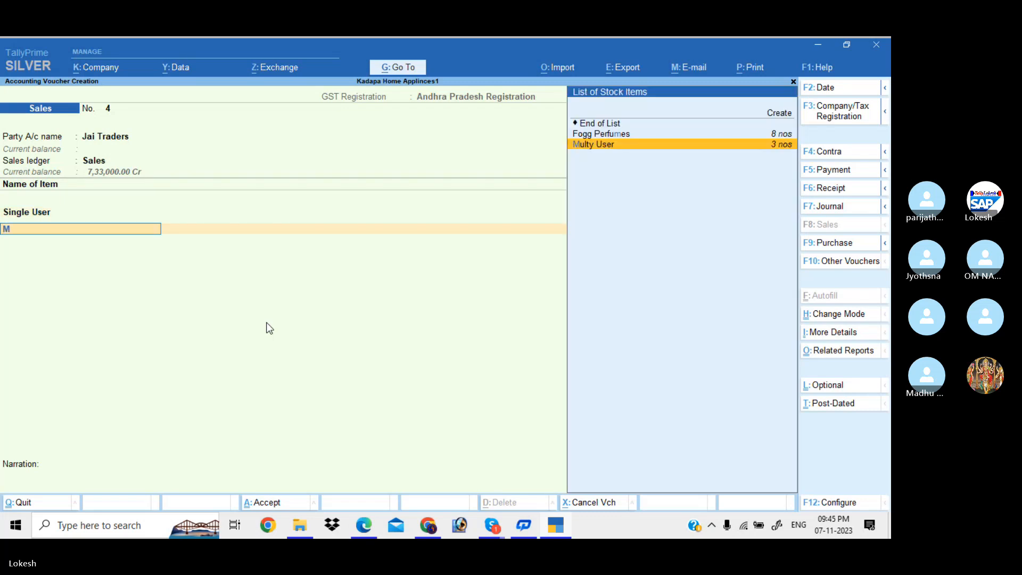
{"action": "key", "text": "Return"}
{"action": "type", "text": "2"}
{"action": "key", "text": "Return"}
{"action": "key", "text": "Return"}
{"action": "key", "text": "Return"}
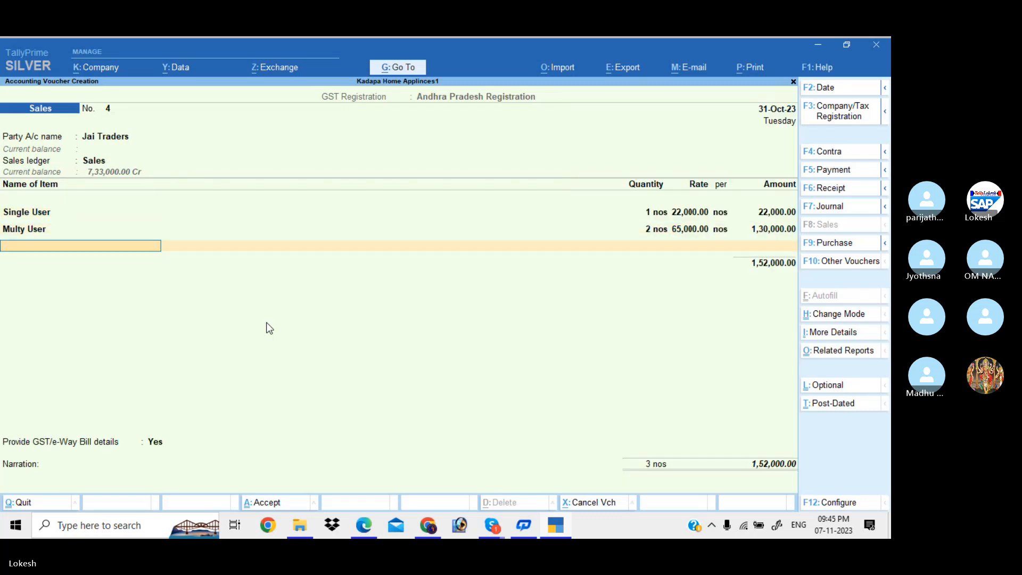
{"action": "type", "text": "ig"}
{"action": "key", "text": "Return"}
{"action": "key", "text": "Return"}
{"action": "key", "text": "Return"}
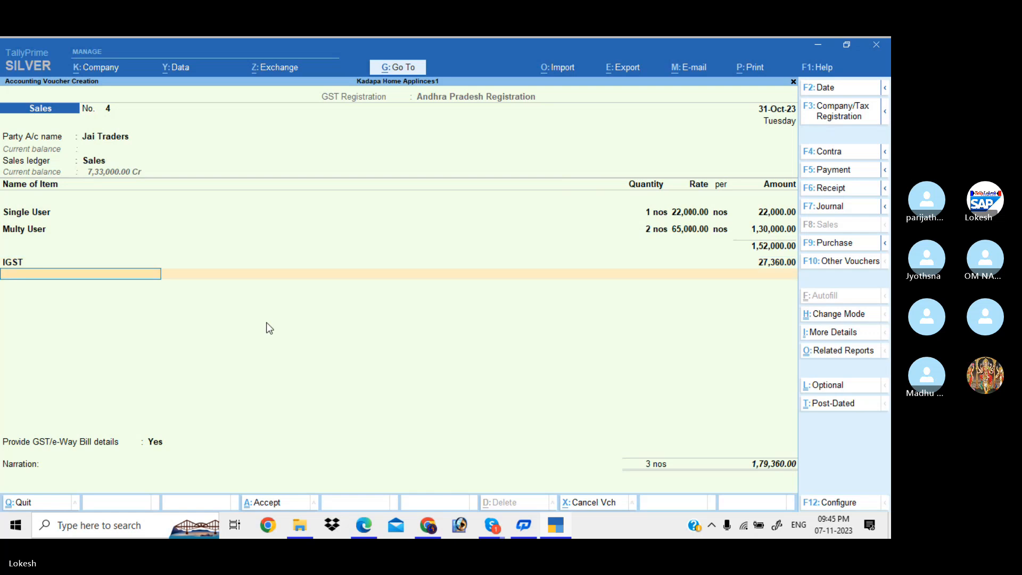
{"action": "key", "text": "Up"}
{"action": "key", "text": "Return"}
{"action": "key", "text": "Return"}
{"action": "key", "text": "Return"}
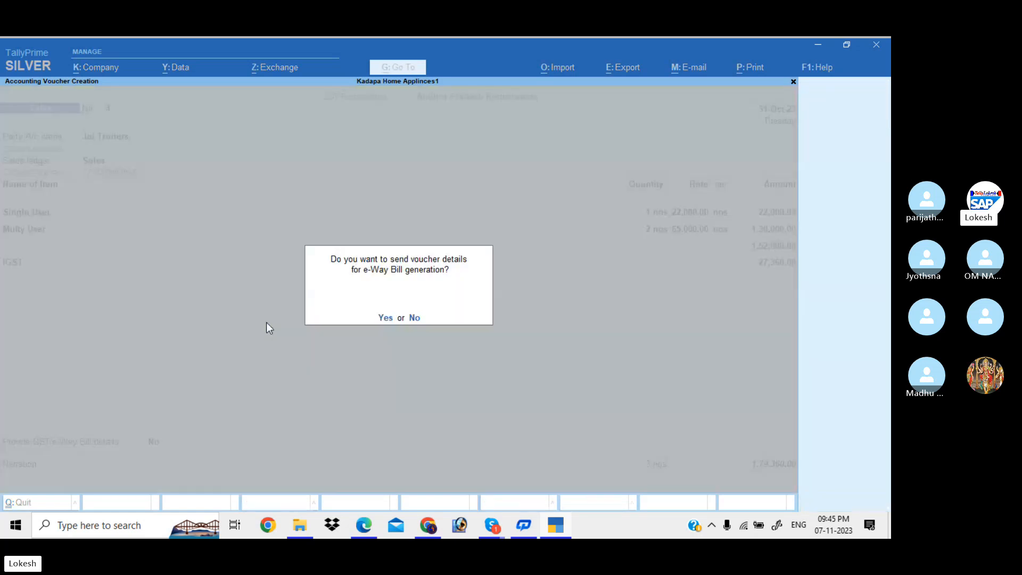
Bill Krish Merchants under Sales IGST for 1 Fogg Perfumes and 2 Led Bulbs plus IGST 620.
{"action": "type", "text": "nKr"}
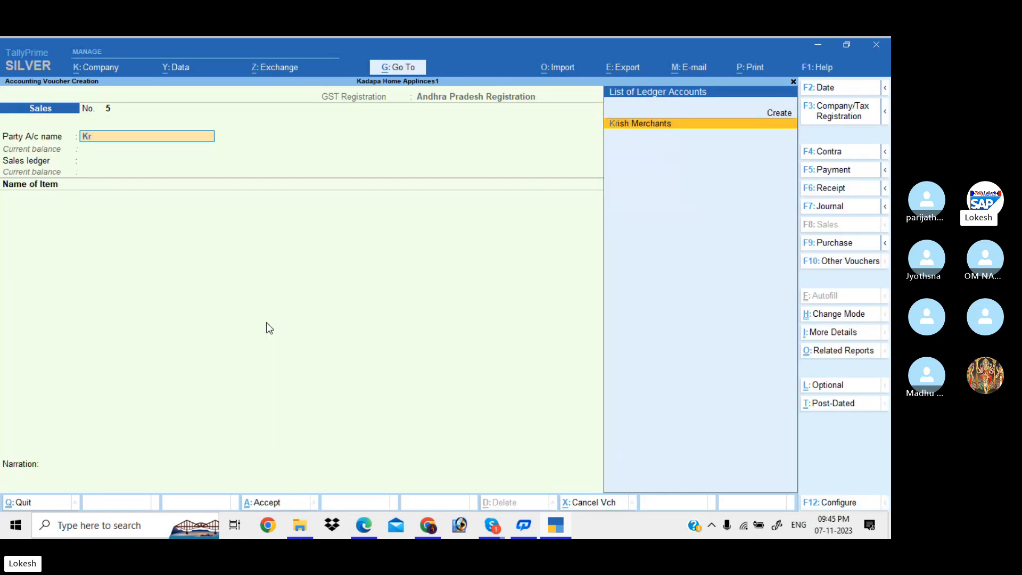
{"action": "key", "text": "Return"}
{"action": "key", "text": "Return"}
{"action": "key", "text": "Return"}
{"action": "key", "text": "Return"}
{"action": "key", "text": "Return"}
{"action": "key", "text": "Return"}
{"action": "key", "text": "Return"}
{"action": "key", "text": "Return"}
{"action": "key", "text": "Return"}
{"action": "key", "text": "Return"}
{"action": "key", "text": "Return"}
{"action": "key", "text": "Return"}
{"action": "key", "text": "Return"}
{"action": "key", "text": "Return"}
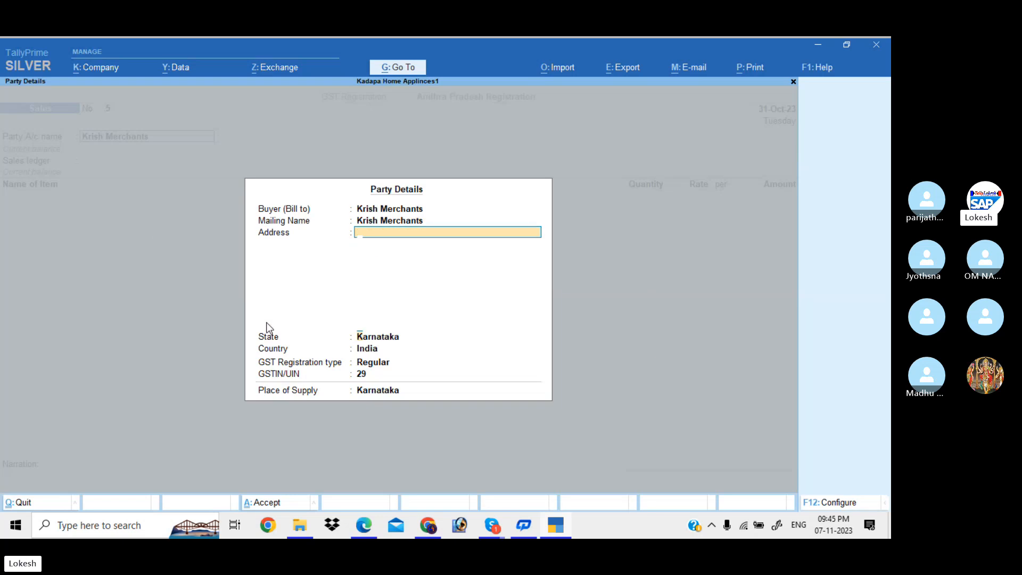
{"action": "key", "text": "Return"}
{"action": "key", "text": "Return"}
{"action": "key", "text": "Down"}
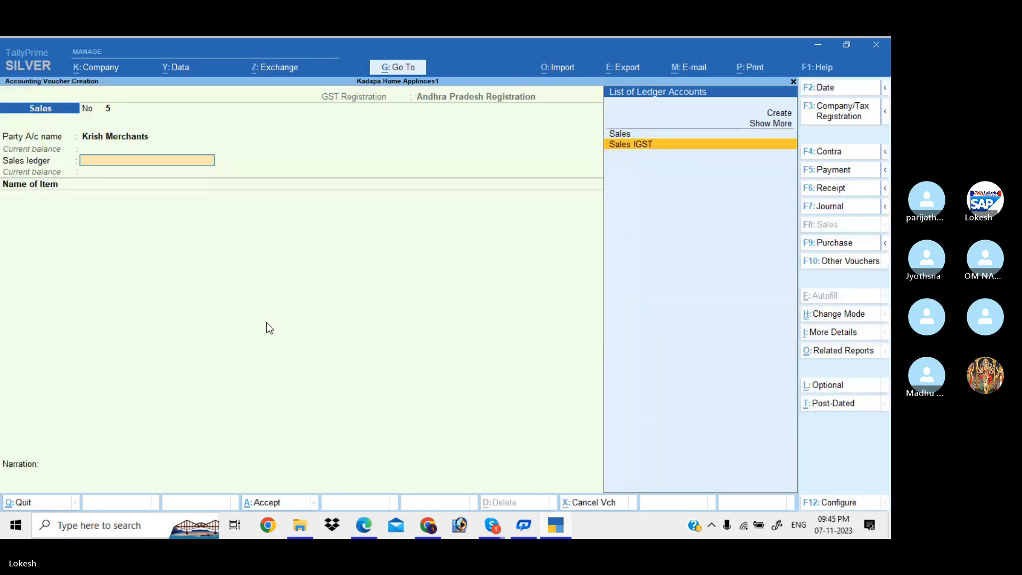
{"action": "key", "text": "Return"}
{"action": "key", "text": "Return"}
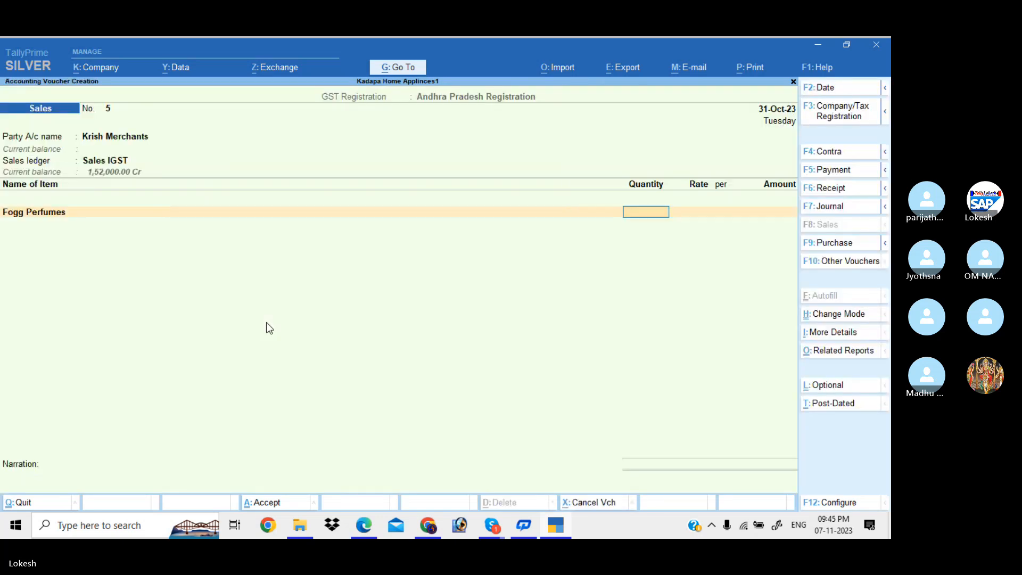
{"action": "key", "text": "Return"}
{"action": "key", "text": "Return"}
{"action": "key", "text": "Return"}
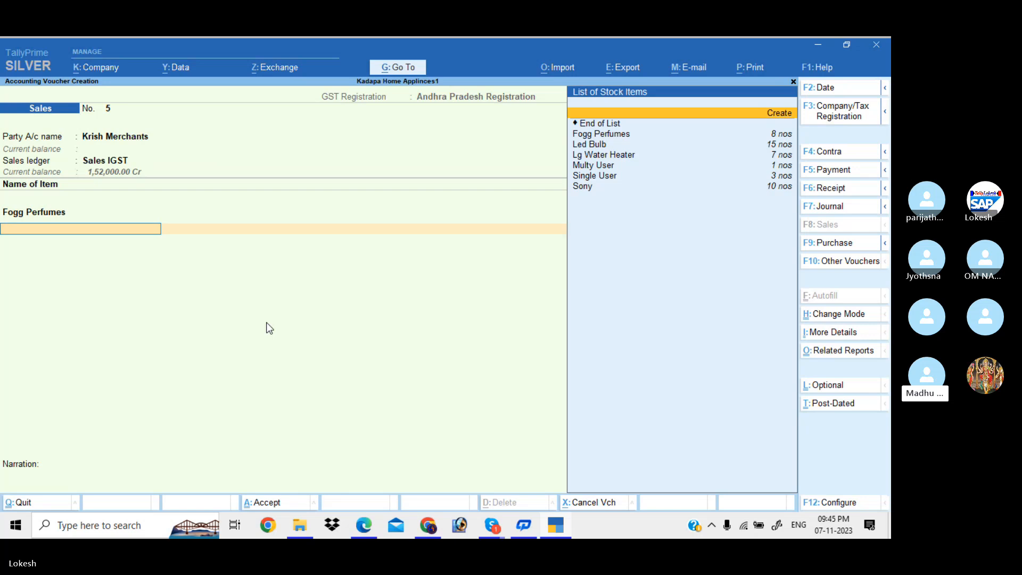
{"action": "key", "text": "Return"}
{"action": "type", "text": "2"}
{"action": "key", "text": "Return"}
{"action": "key", "text": "Return"}
{"action": "key", "text": "Return"}
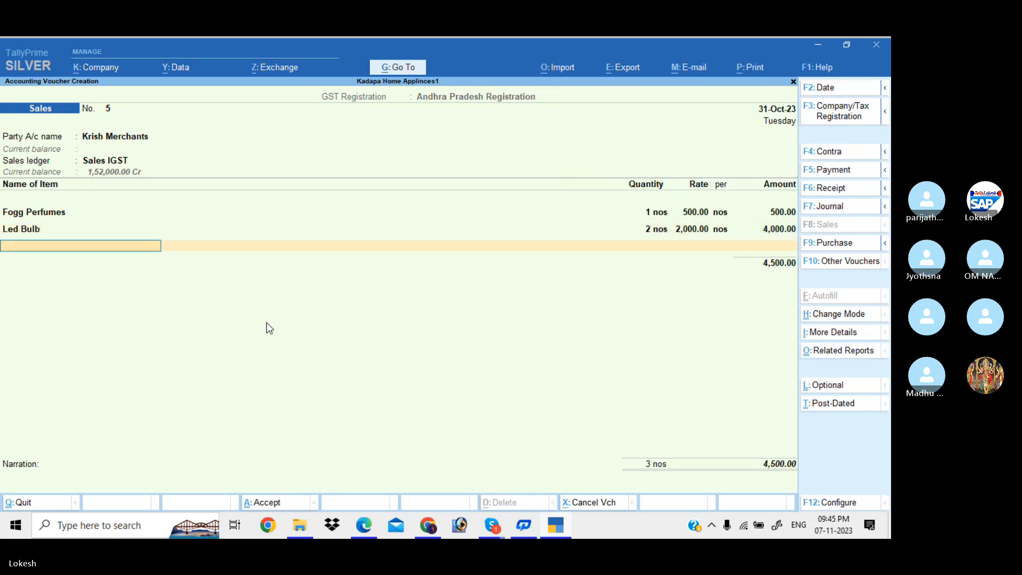
{"action": "type", "text": "ig"}
{"action": "key", "text": "Return"}
{"action": "key", "text": "Return"}
{"action": "key", "text": "Return"}
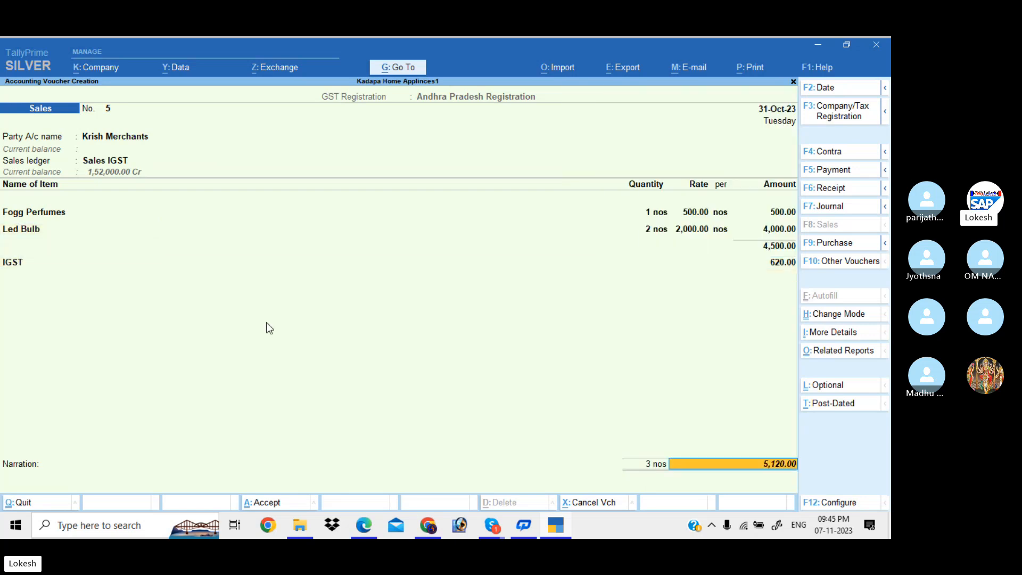
{"action": "key", "text": "Return"}
{"action": "key", "text": "Return"}
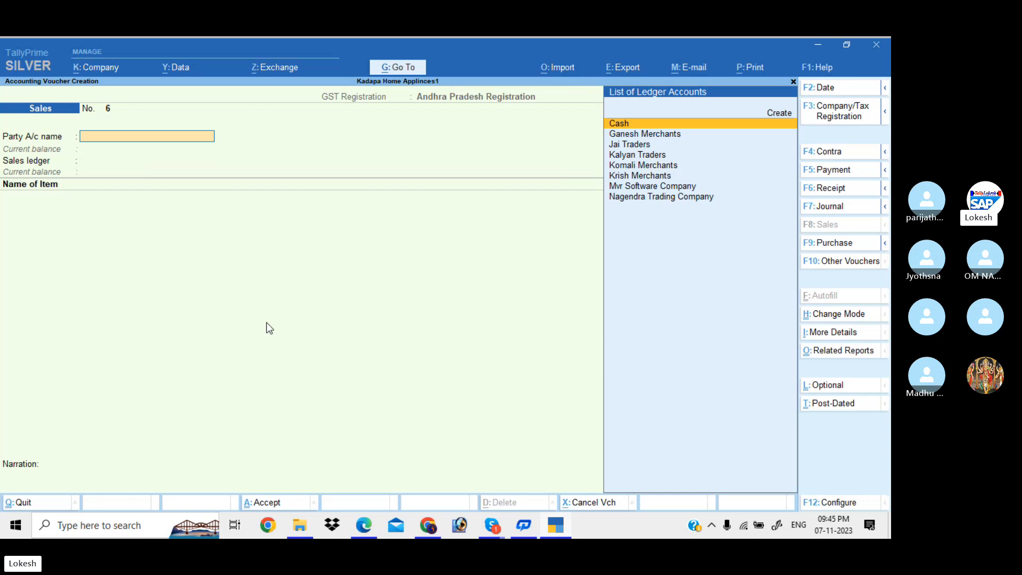
Open the Group Summary for Banglore Customers from Account Books reports.
{"action": "key", "text": "Escape"}
{"action": "key", "text": "Return"}
{"action": "key", "text": "Down"}
{"action": "key", "text": "Down"}
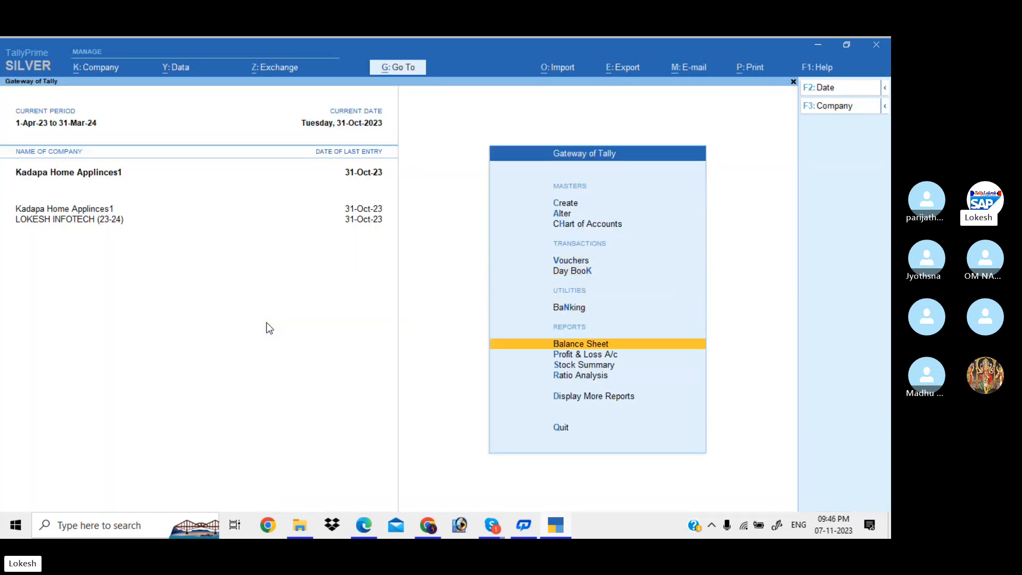
{"action": "key", "text": "Down"}
{"action": "key", "text": "Down"}
{"action": "key", "text": "Down"}
{"action": "key", "text": "Down"}
{"action": "key", "text": "Return"}
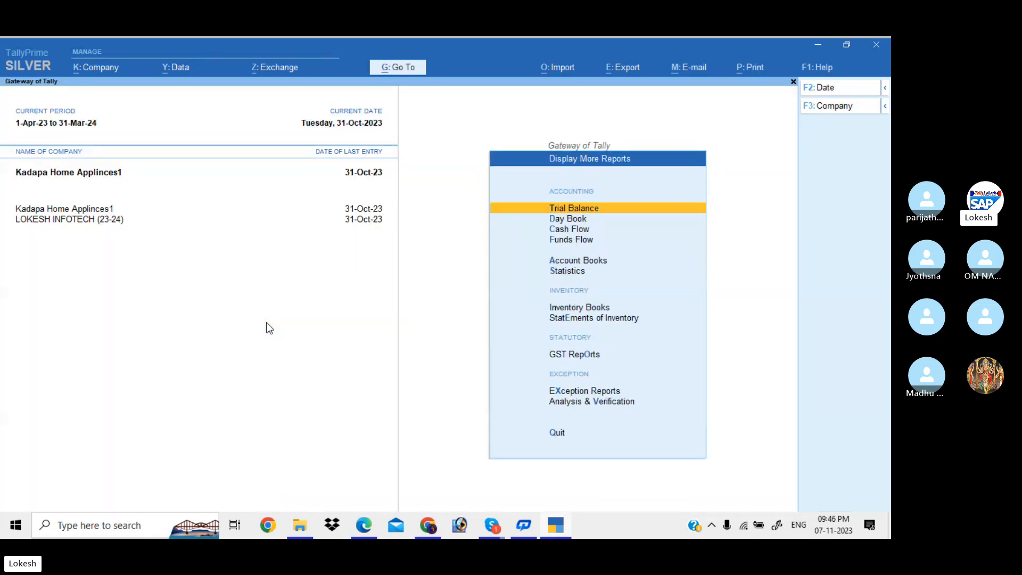
{"action": "key", "text": "Down"}
{"action": "key", "text": "Down"}
{"action": "key", "text": "Down"}
{"action": "key", "text": "Down"}
{"action": "key", "text": "Return"}
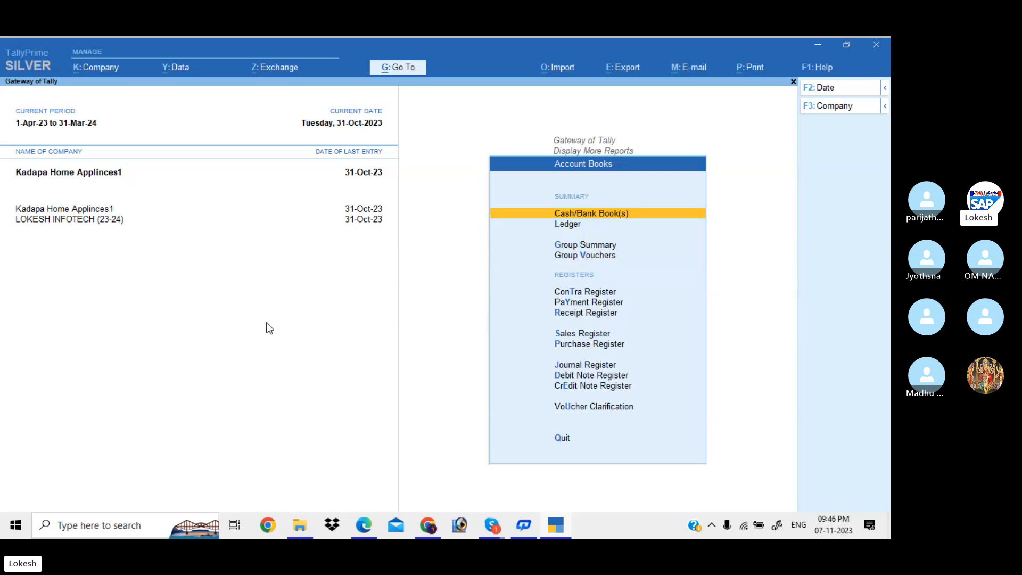
{"action": "key", "text": "Down"}
{"action": "key", "text": "Return"}
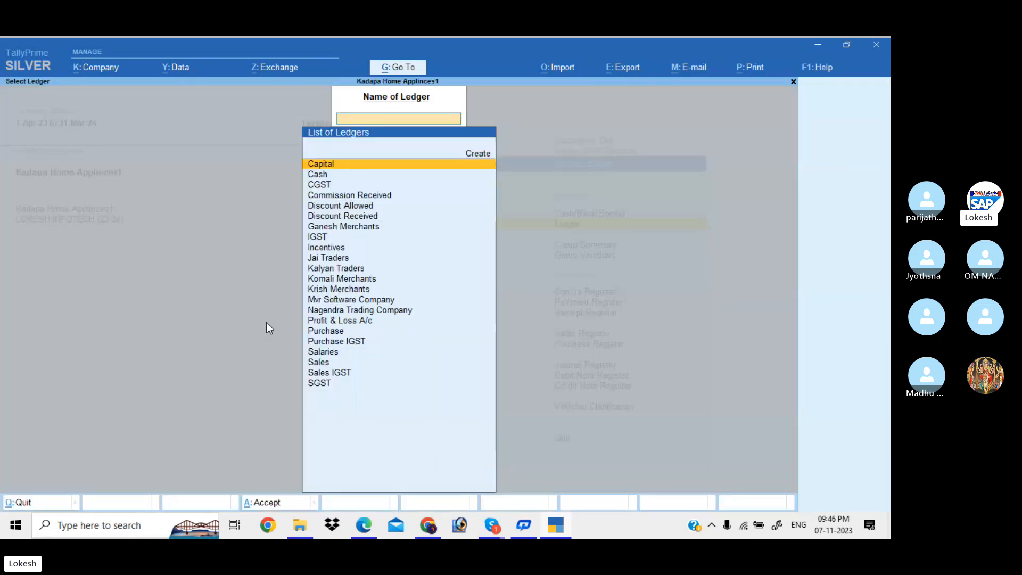
{"action": "key", "text": "Escape"}
{"action": "key", "text": "Down"}
{"action": "key", "text": "Return"}
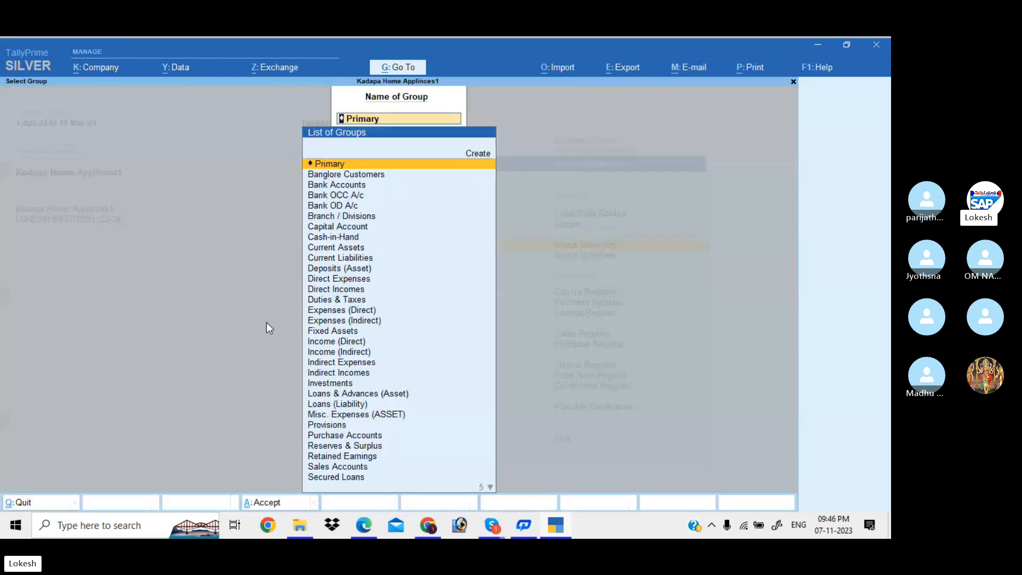
{"action": "type", "text": "Ba"}
{"action": "key", "text": "Return"}
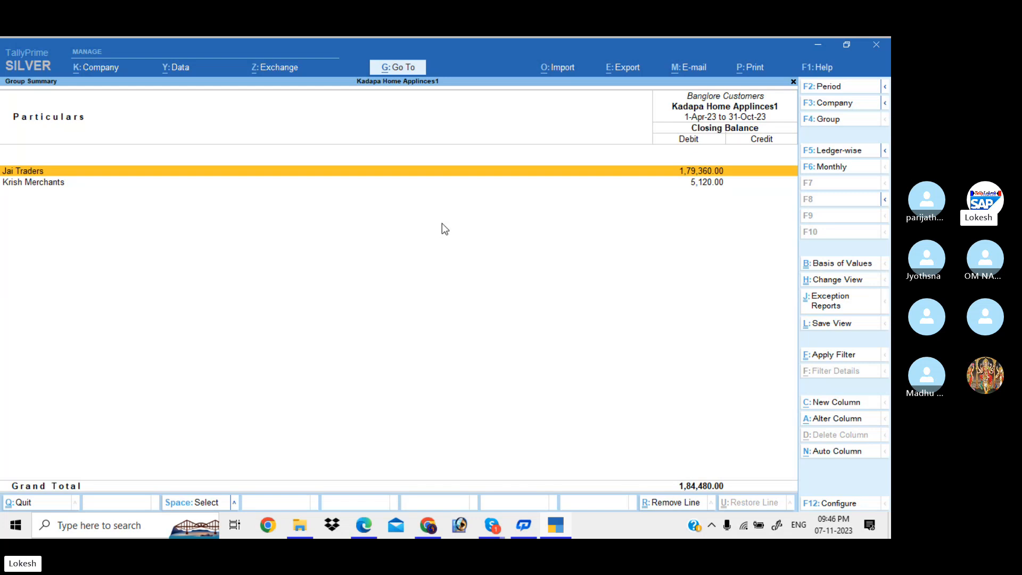
Close the group summary and back out to the quit confirmation.
{"action": "key", "text": "F4"}
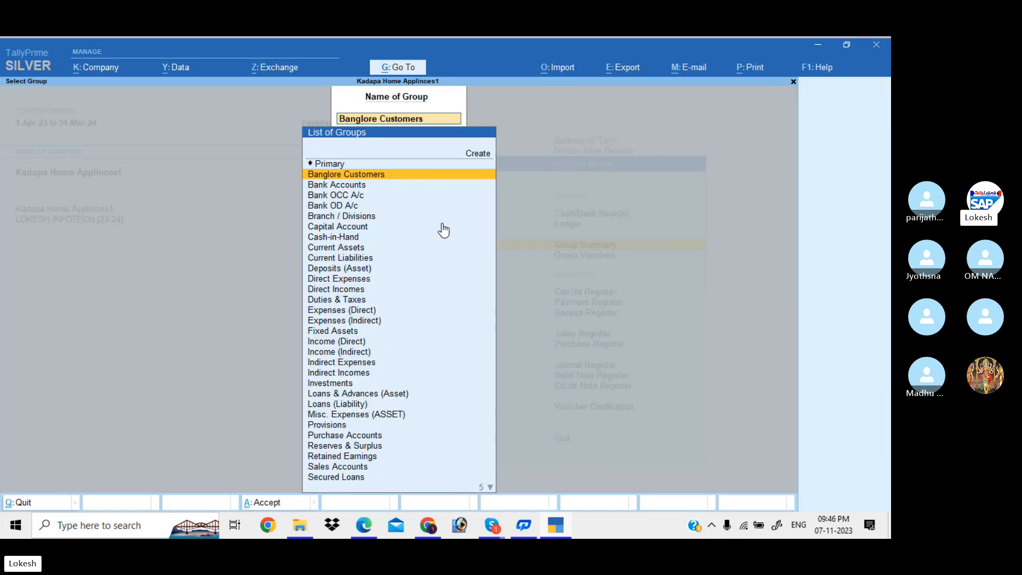
{"action": "key", "text": "Escape"}
{"action": "key", "text": "Escape"}
{"action": "key", "text": "Escape"}
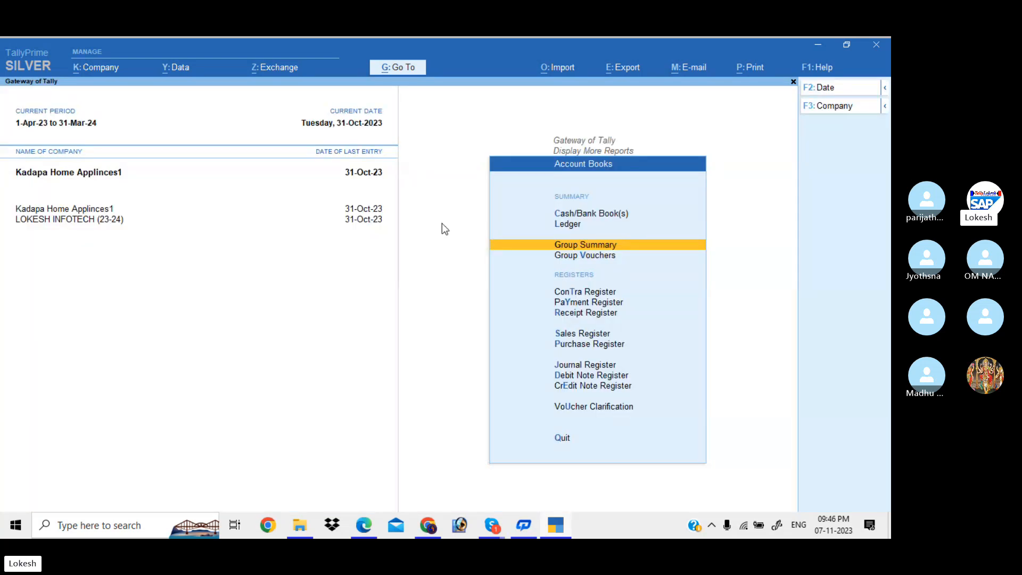
{"action": "key", "text": "Escape"}
{"action": "key", "text": "Escape"}
{"action": "key", "text": "Escape"}
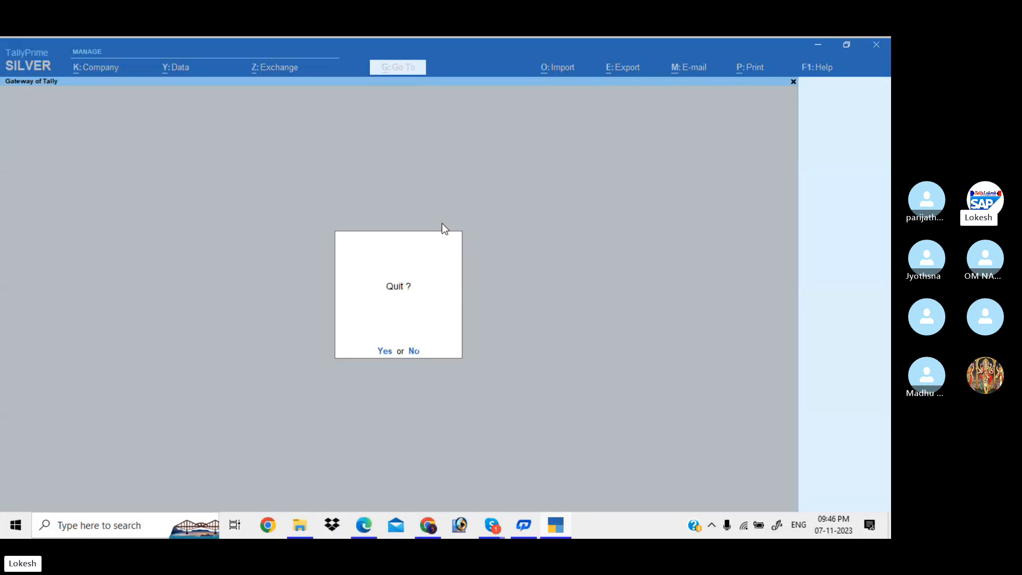
{"action": "key", "text": "Escape"}
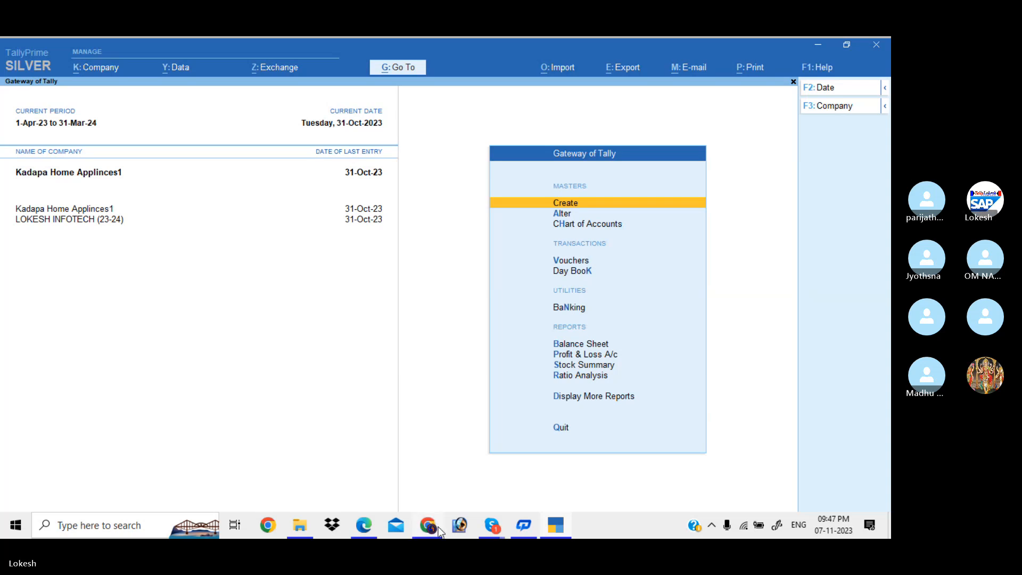
Bring Chrome's Amazon listing for the ₹699 Tally Prime GST interview guide to the front.
{"action": "mouse_move", "coordinate": [436, 524]}
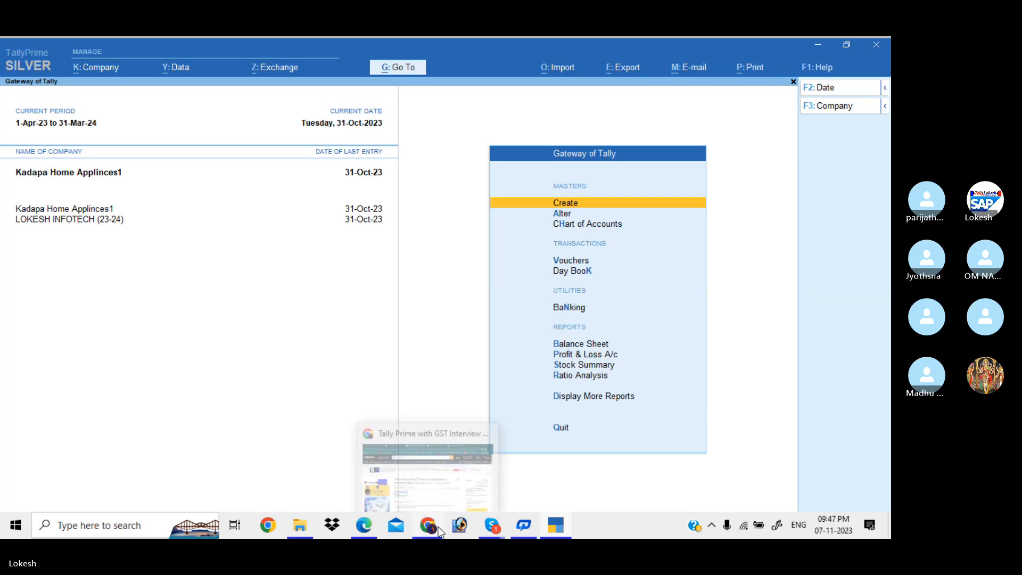
{"action": "left_click", "coordinate": [430, 474]}
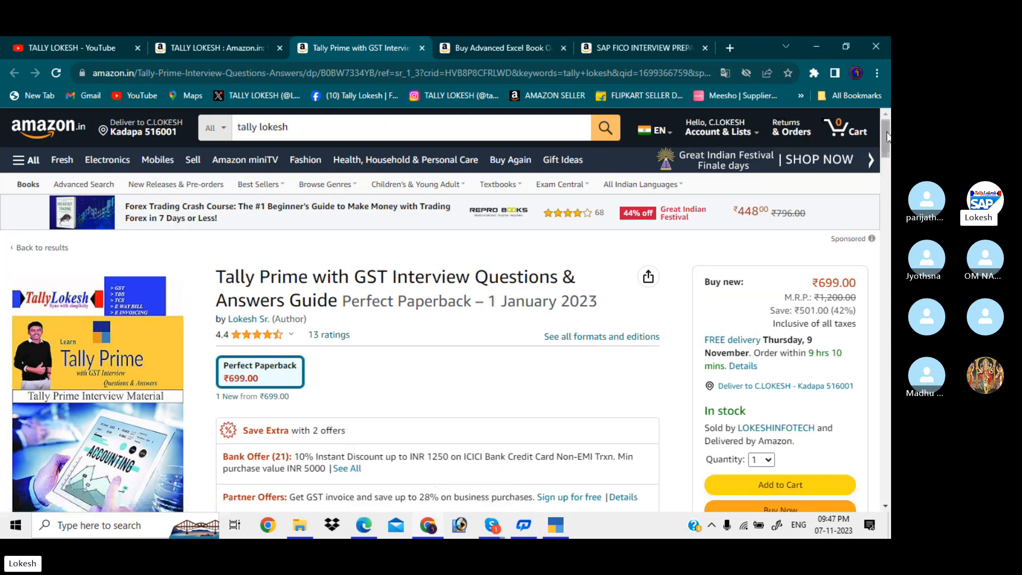
Check the Amazon listing and TALLY LOKESH YouTube tabs, then bring the TALLY BATCH 38 Skype call forward.
{"action": "mouse_move", "coordinate": [887, 132]}
{"action": "left_mouse_down"}
{"action": "mouse_move", "coordinate": [887, 147]}
{"action": "mouse_move", "coordinate": [886, 131]}
{"action": "left_mouse_up"}
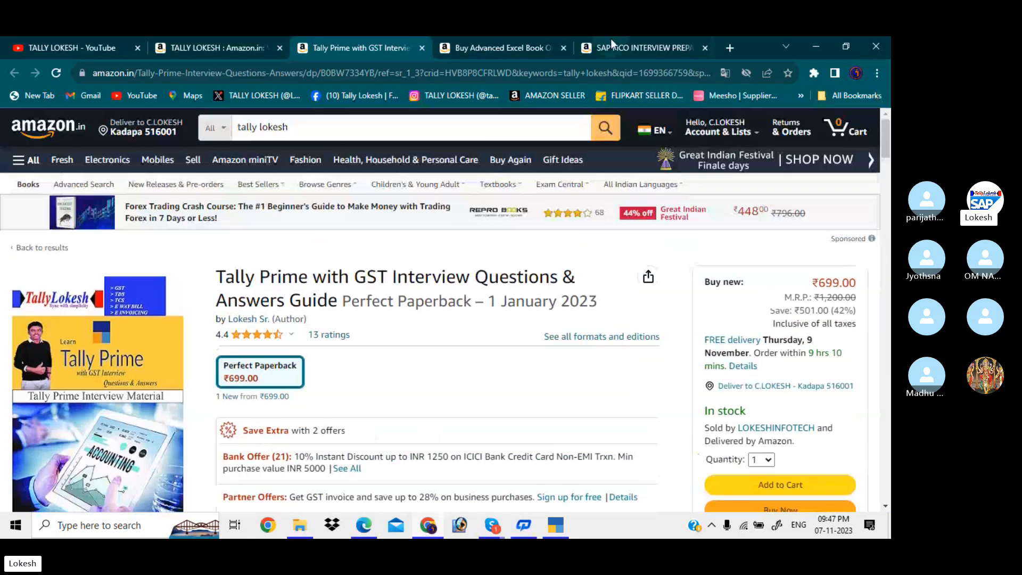
{"action": "left_click", "coordinate": [241, 42]}
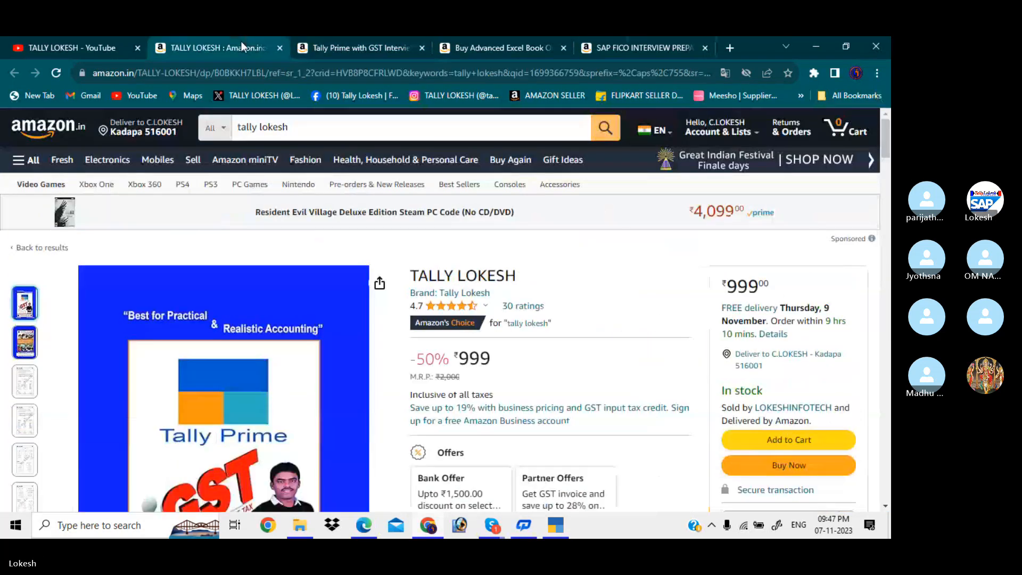
{"action": "left_click", "coordinate": [91, 45]}
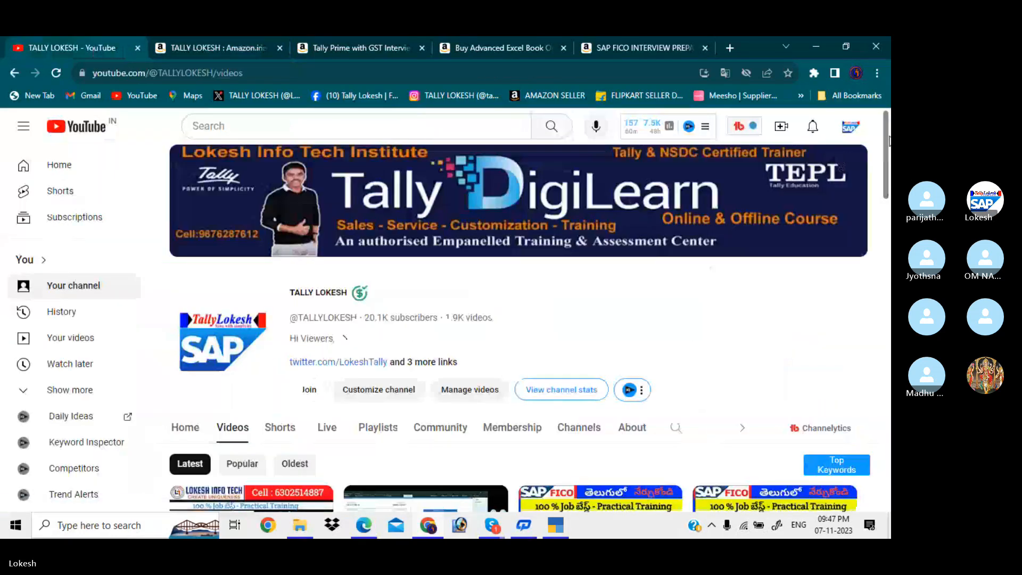
{"action": "scroll", "coordinate": [522, 373], "scroll_direction": "down", "scroll_amount": 2}
{"action": "scroll", "coordinate": [521, 373], "scroll_direction": "up", "scroll_amount": 2}
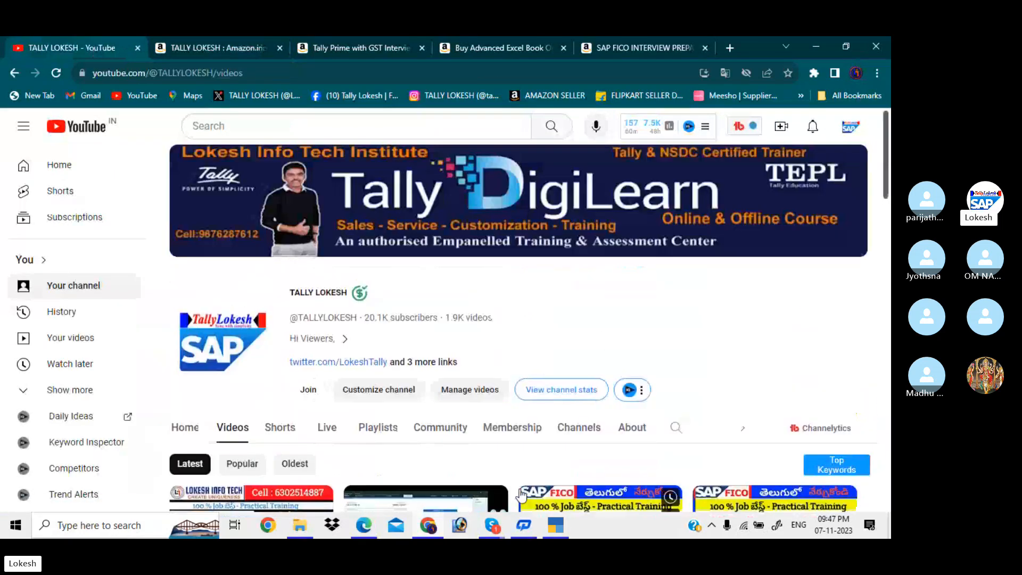
{"action": "mouse_move", "coordinate": [500, 519]}
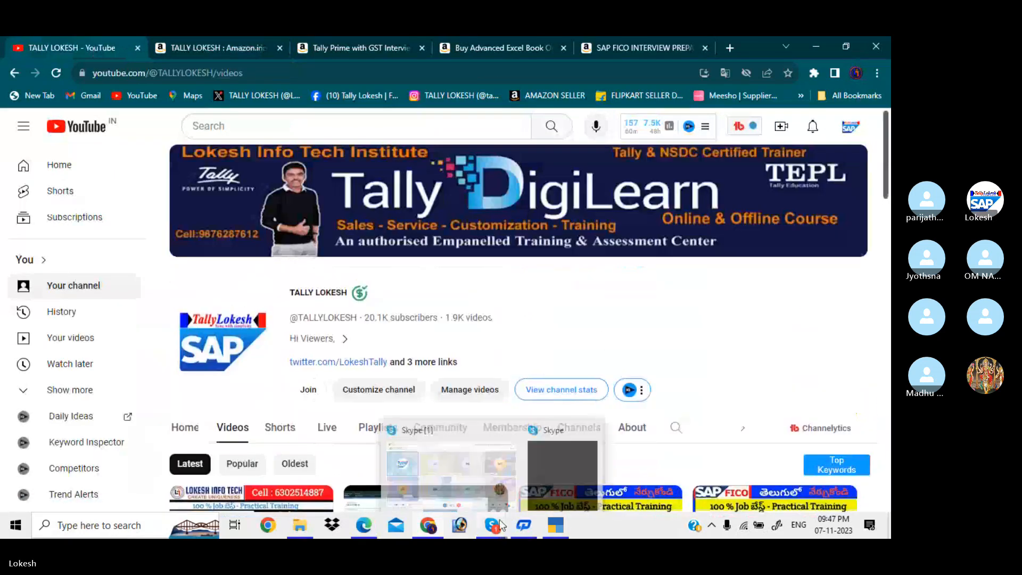
{"action": "left_click", "coordinate": [473, 476]}
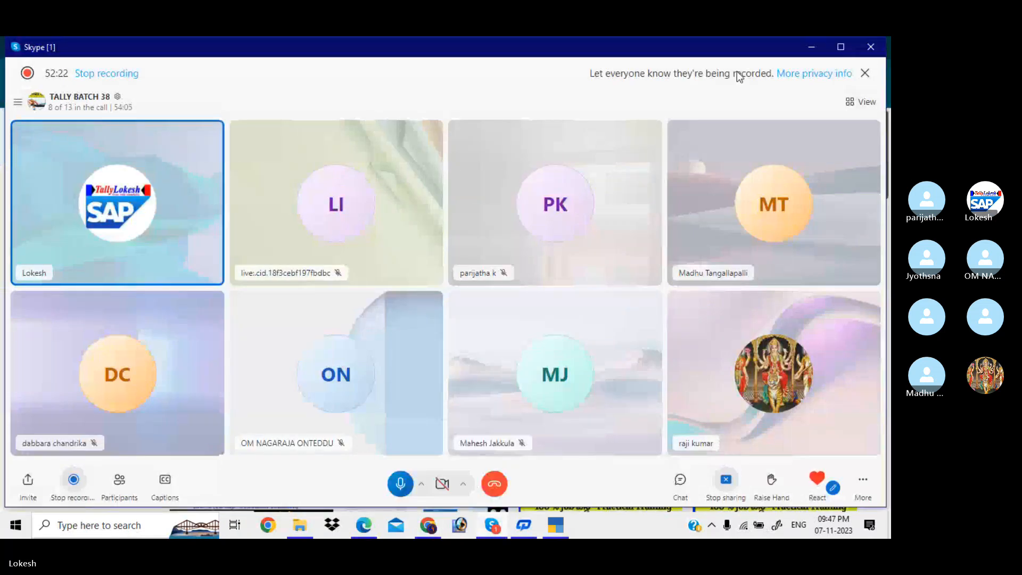
Minimize the TALLY BATCH 38 Skype call window to reveal the TALLY LOKESH Videos page.
{"action": "left_click", "coordinate": [818, 50]}
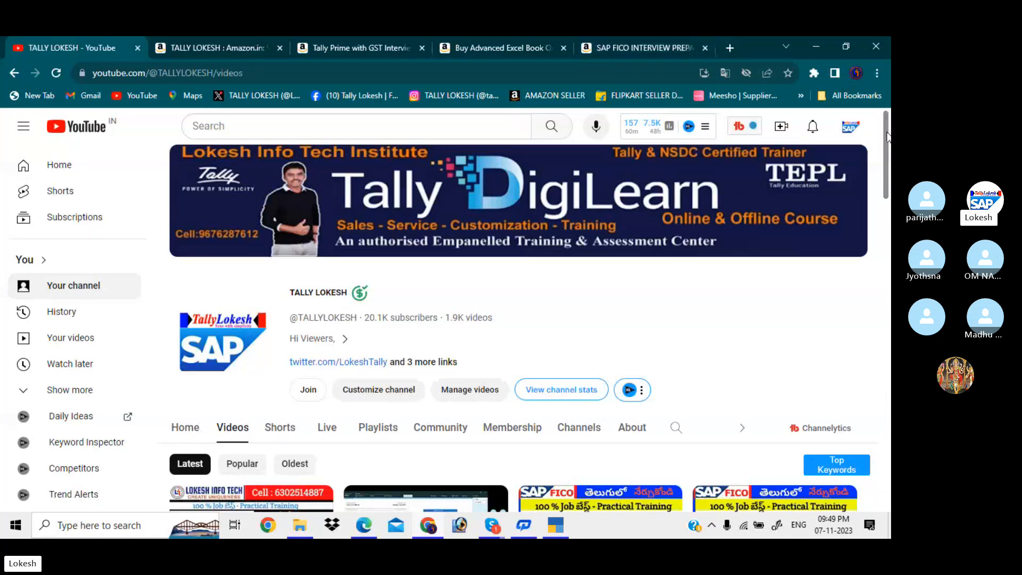
Scroll through TALLY LOKESH's latest videos, then return to the TALLY BATCH 38 Skype call.
{"action": "left_click_drag", "start_coordinate": [888, 140], "coordinate": [889, 180]}
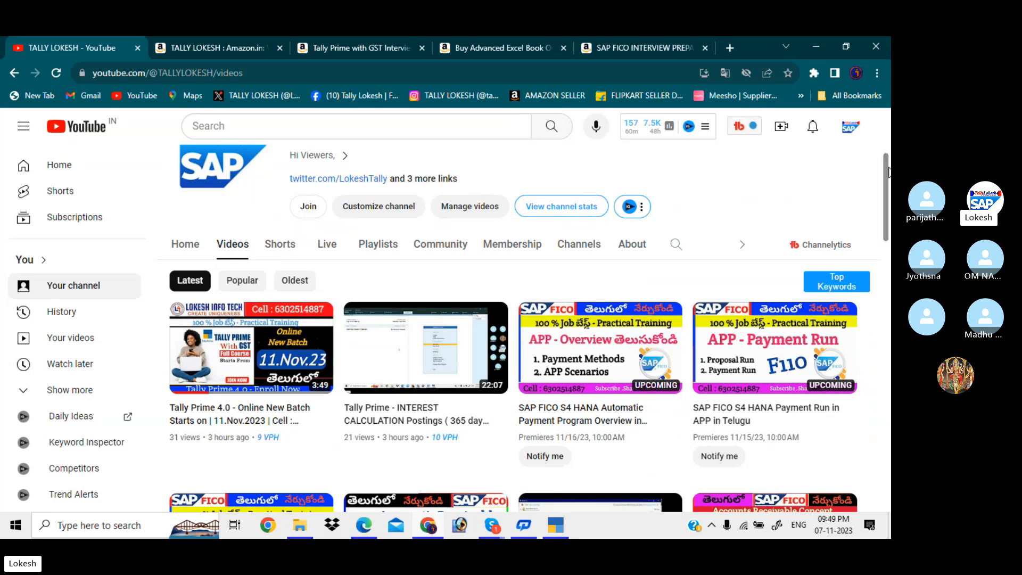
{"action": "left_click_drag", "start_coordinate": [888, 173], "coordinate": [855, 111]}
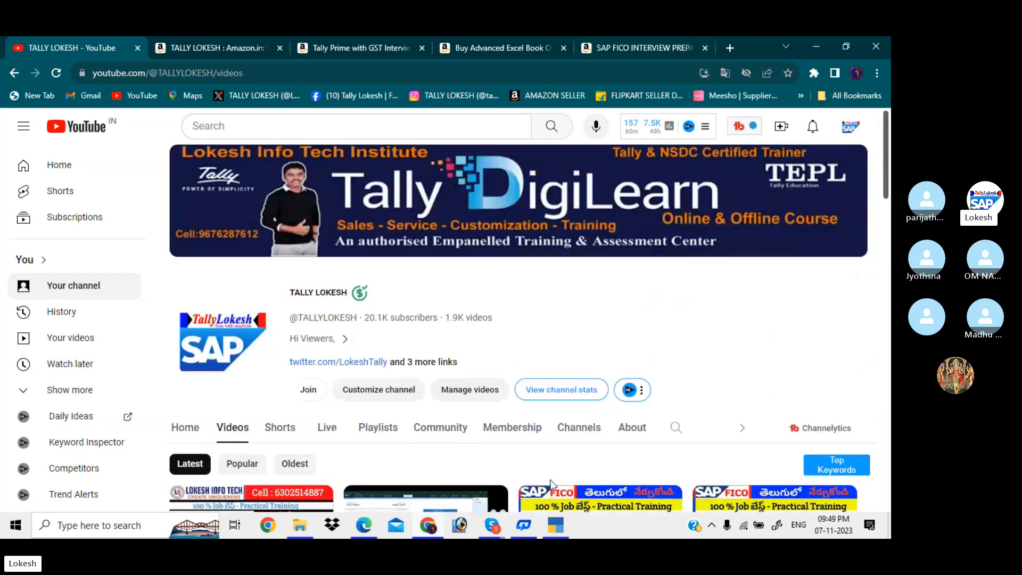
{"action": "mouse_move", "coordinate": [499, 528]}
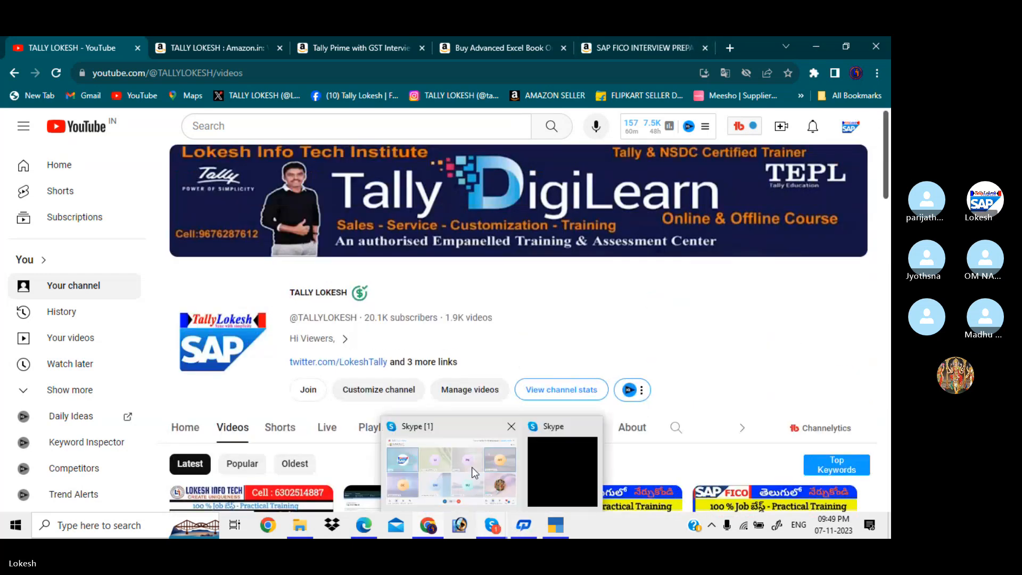
{"action": "left_click", "coordinate": [472, 468]}
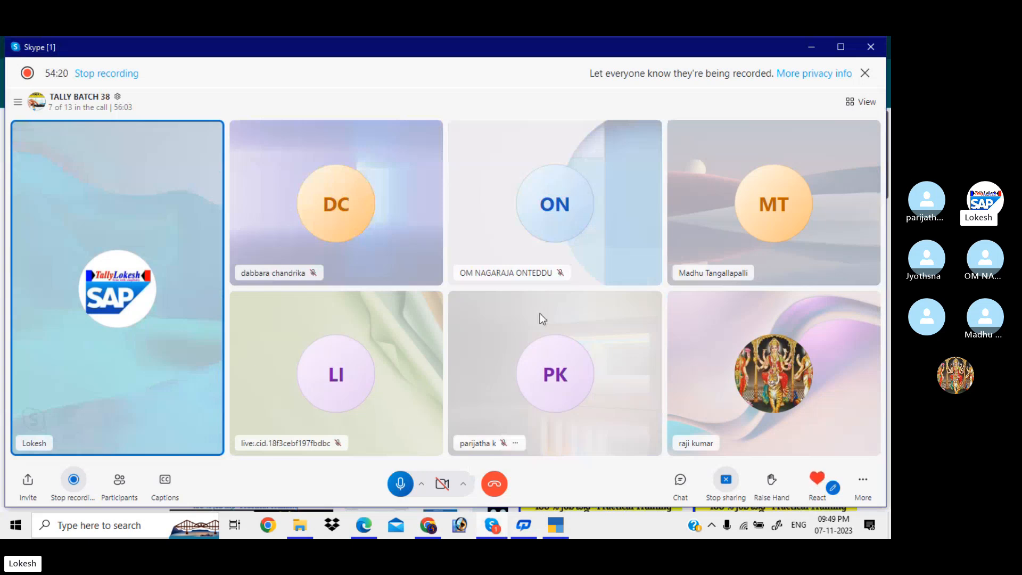